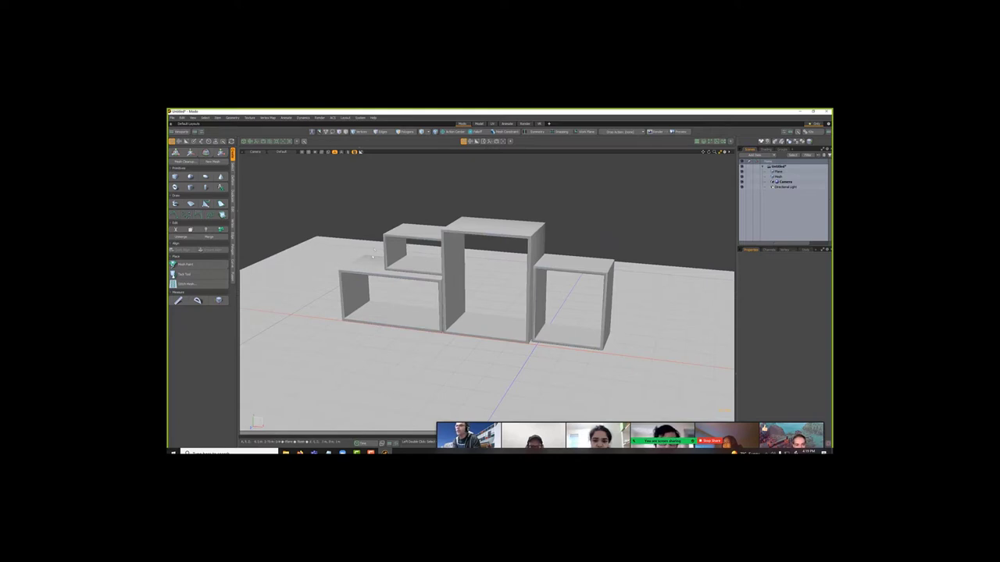
Add a unit cube mesh, raise it to 500 mm, and move it forward in front of the shelves.
{"action": "right_click", "coordinate": [641, 244]}
{"action": "mouse_move", "coordinate": [645, 289]}
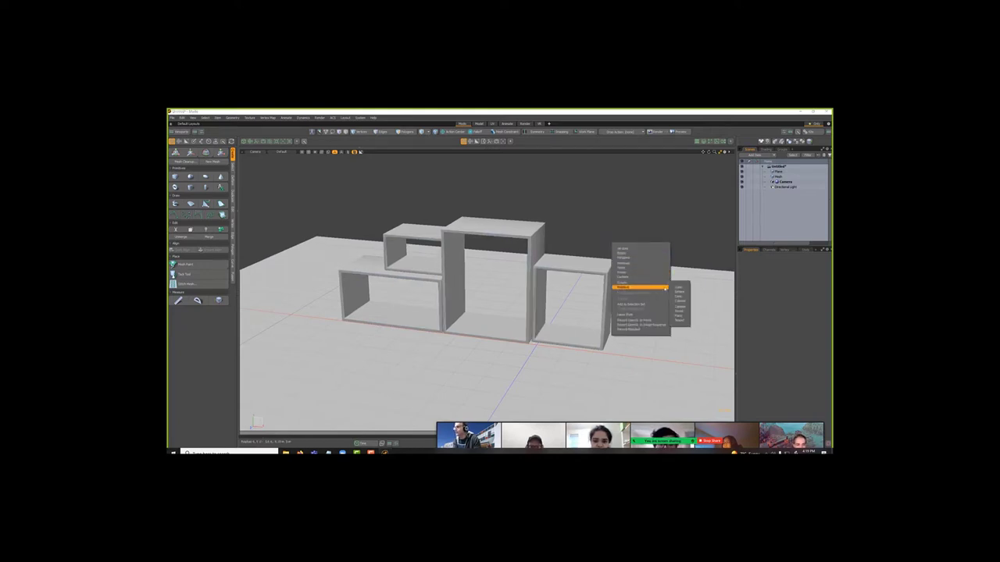
{"action": "left_click", "coordinate": [678, 289]}
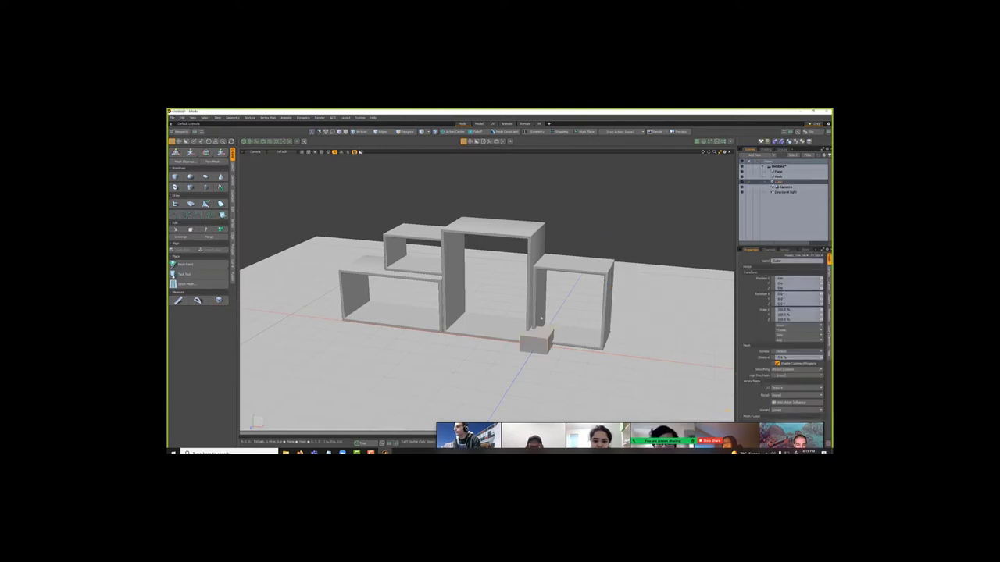
{"action": "key", "text": "w"}
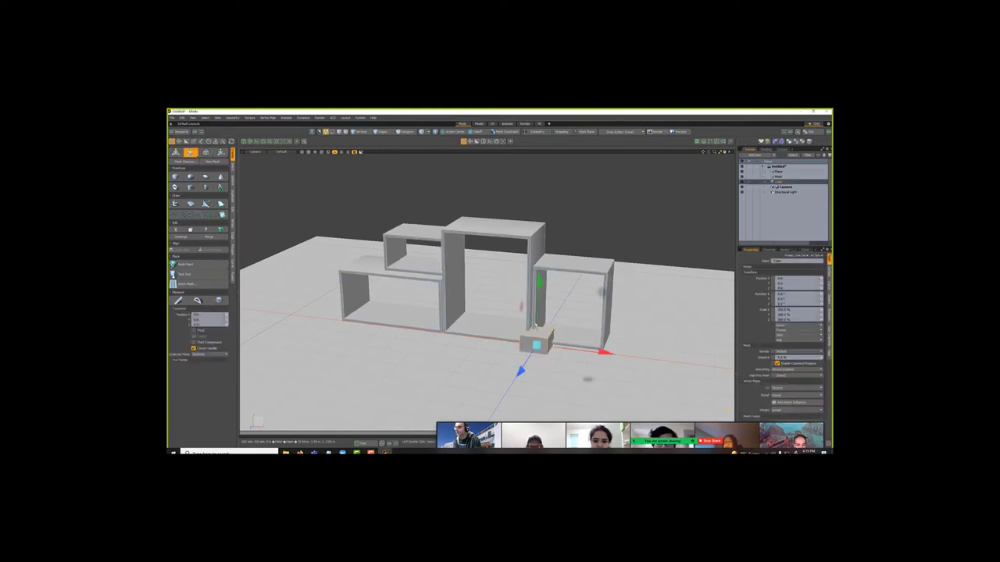
{"action": "left_click_drag", "start_coordinate": [539, 259], "coordinate": [539, 265]}
{"action": "left_click_drag", "start_coordinate": [537, 331], "coordinate": [514, 365]}
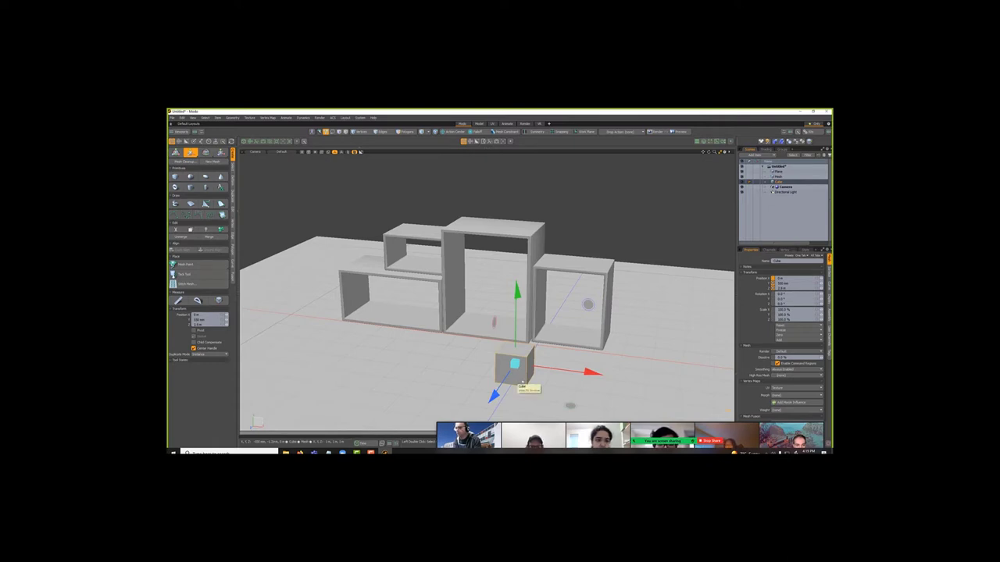
Finish moving the cube and assign it a new red material named Cube.
{"action": "key", "text": "q"}
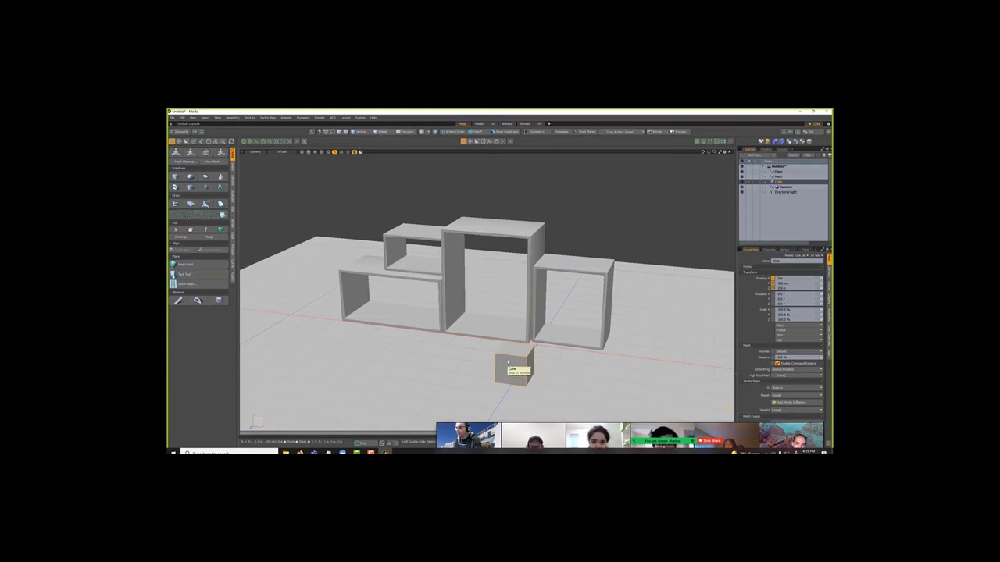
{"action": "key", "text": "m"}
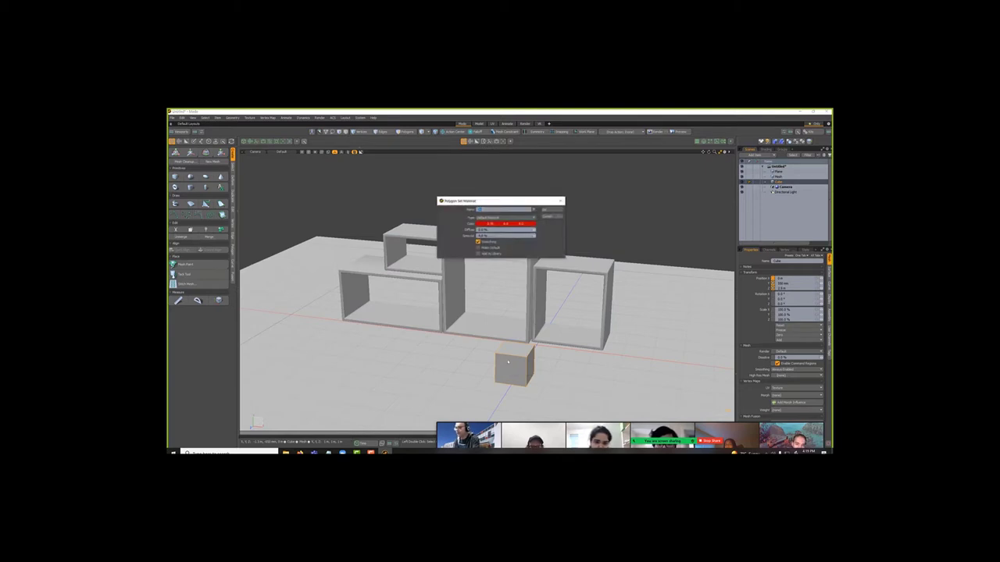
{"action": "key", "text": "Return"}
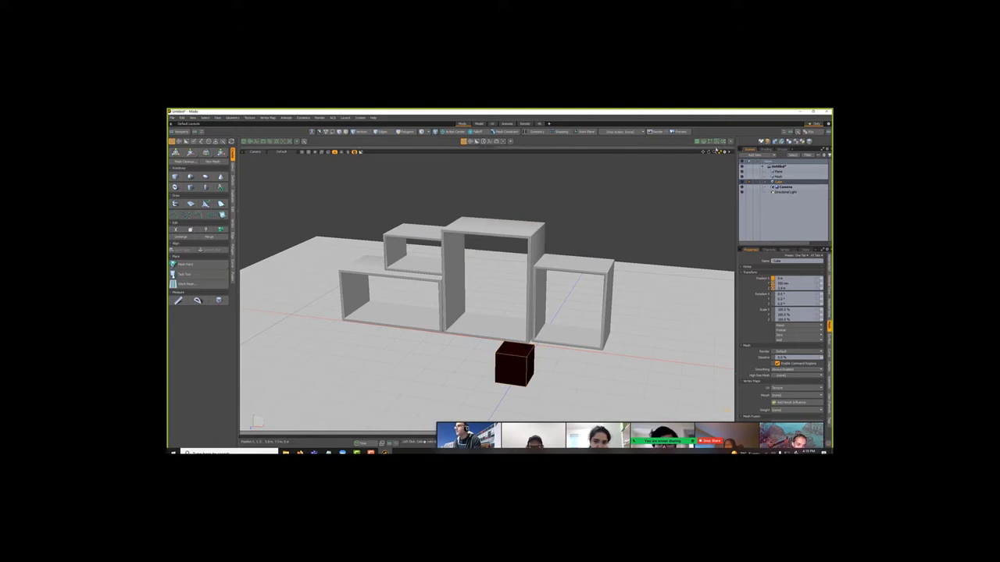
Set the diffuse amount of the cube's red material to 80% in the shader tree.
{"action": "left_click_drag", "start_coordinate": [703, 151], "coordinate": [680, 97]}
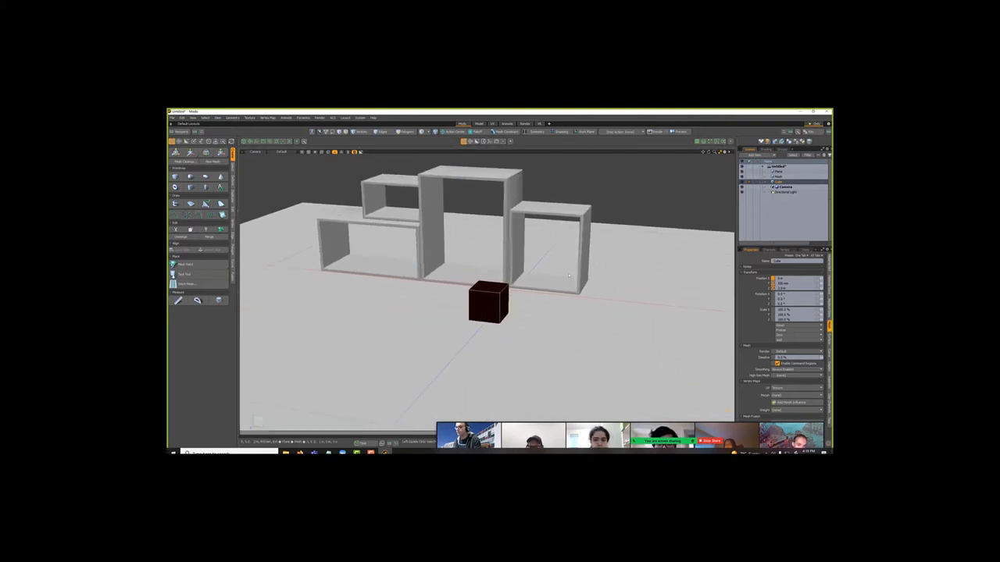
{"action": "scroll", "coordinate": [569, 280], "scroll_direction": "down", "scroll_amount": 5}
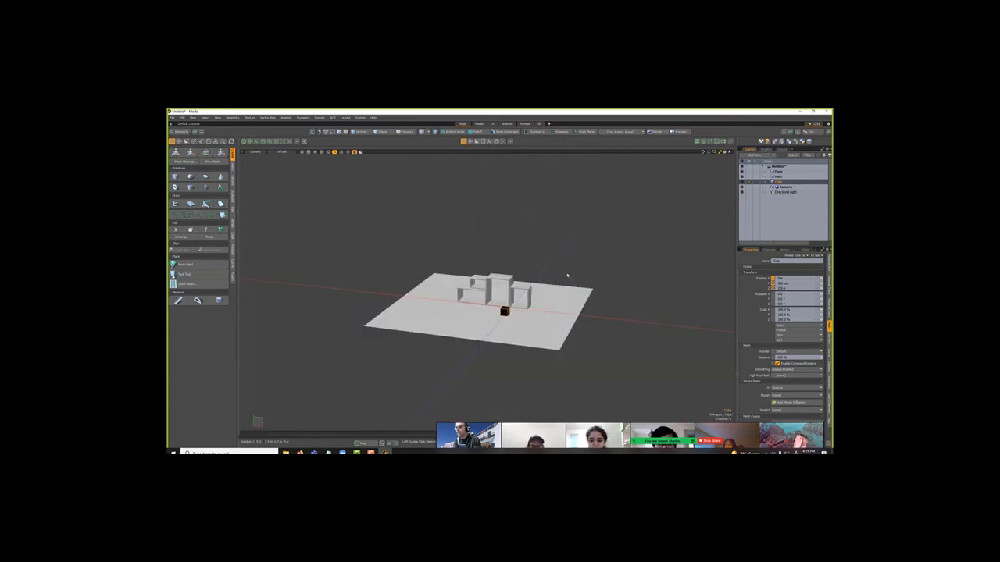
{"action": "key", "text": "shift+a"}
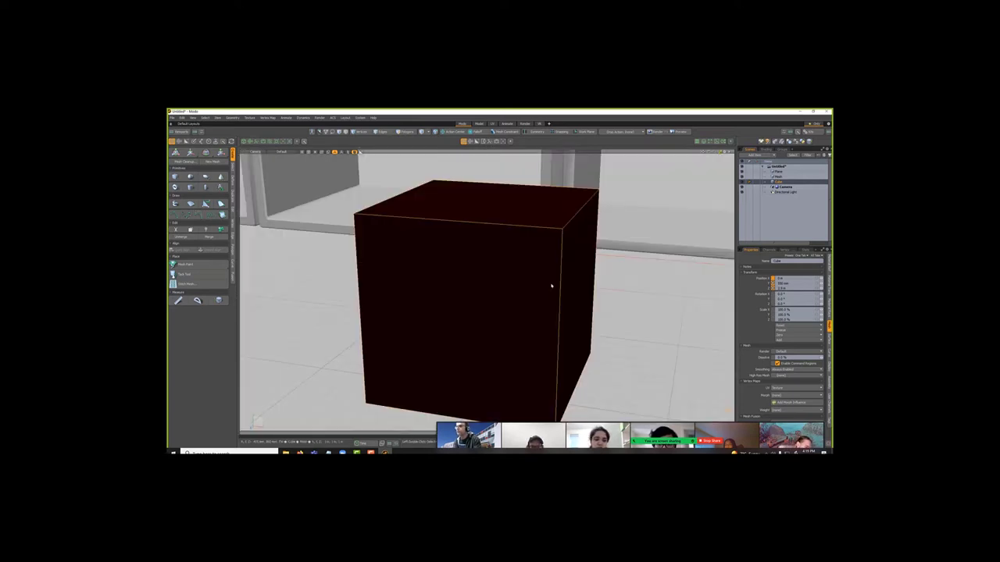
{"action": "scroll", "coordinate": [552, 287], "scroll_direction": "down", "scroll_amount": 4}
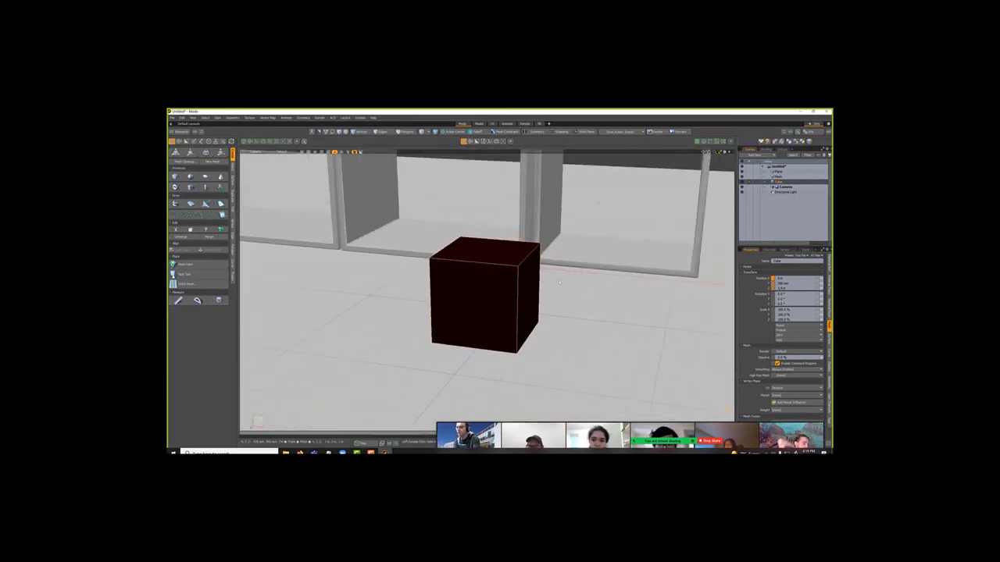
{"action": "scroll", "coordinate": [560, 282], "scroll_direction": "up", "scroll_amount": 3}
{"action": "scroll", "coordinate": [553, 279], "scroll_direction": "down", "scroll_amount": 3}
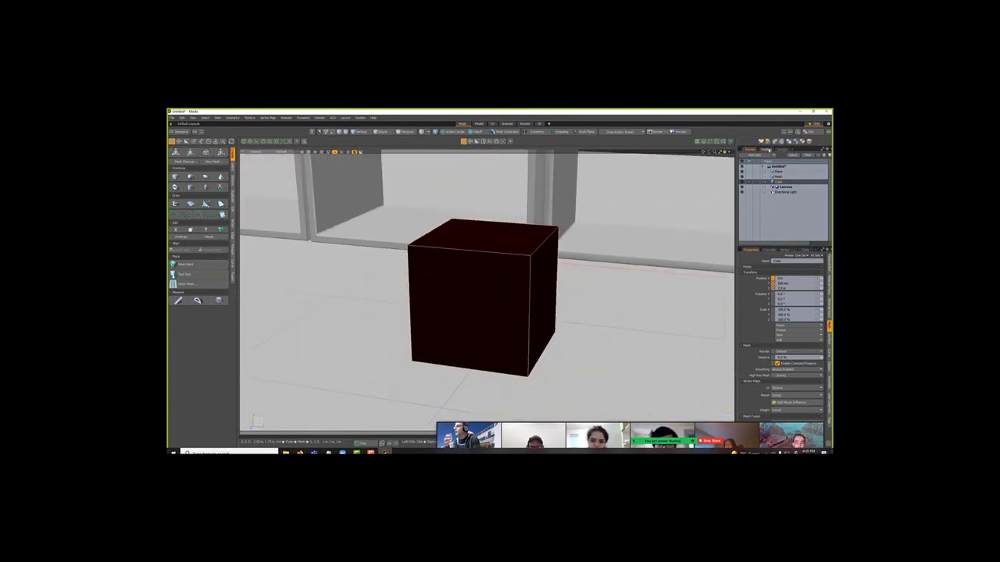
{"action": "left_click", "coordinate": [769, 148]}
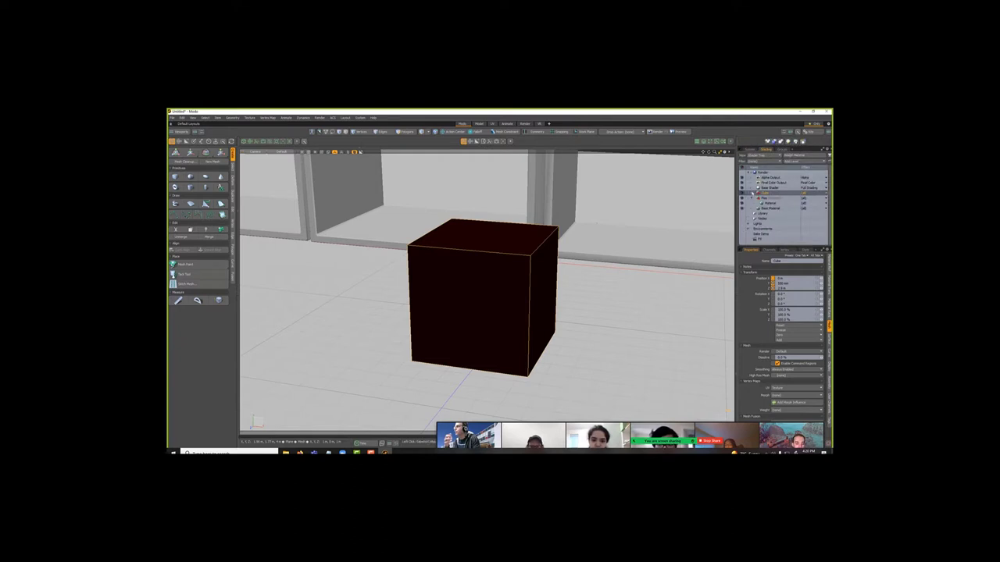
{"action": "left_click", "coordinate": [752, 192]}
{"action": "left_click", "coordinate": [763, 198]}
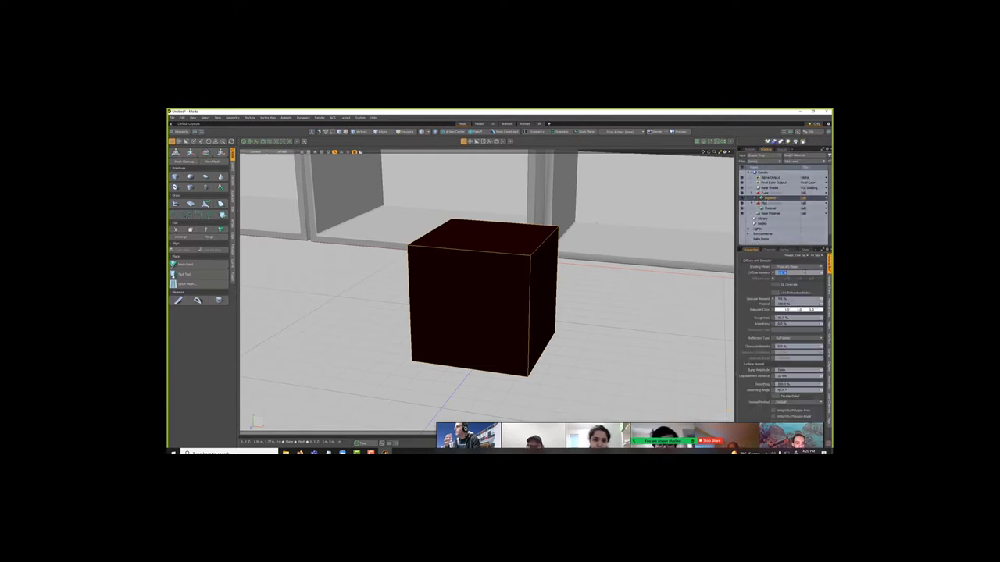
{"action": "type", "text": "80"}
{"action": "key", "text": "Return"}
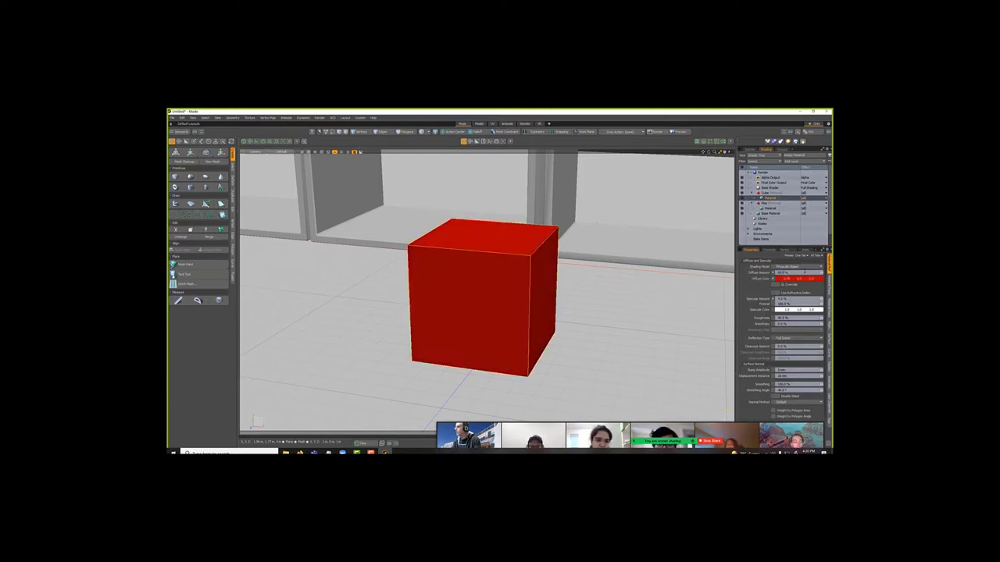
Open a render preview of the cube with its material's diffuse and specular properties displayed.
{"action": "left_click", "coordinate": [828, 286]}
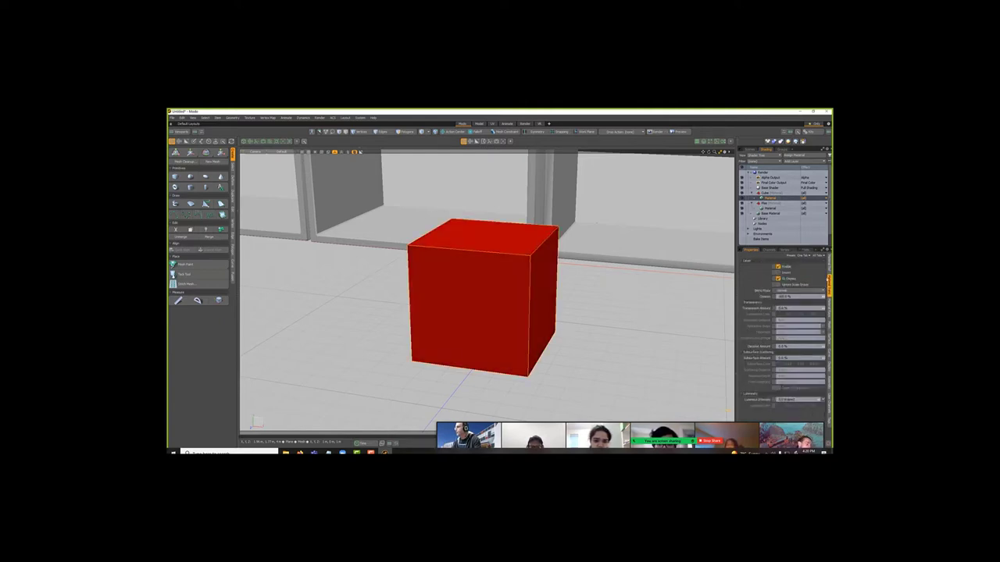
{"action": "left_click", "coordinate": [829, 264]}
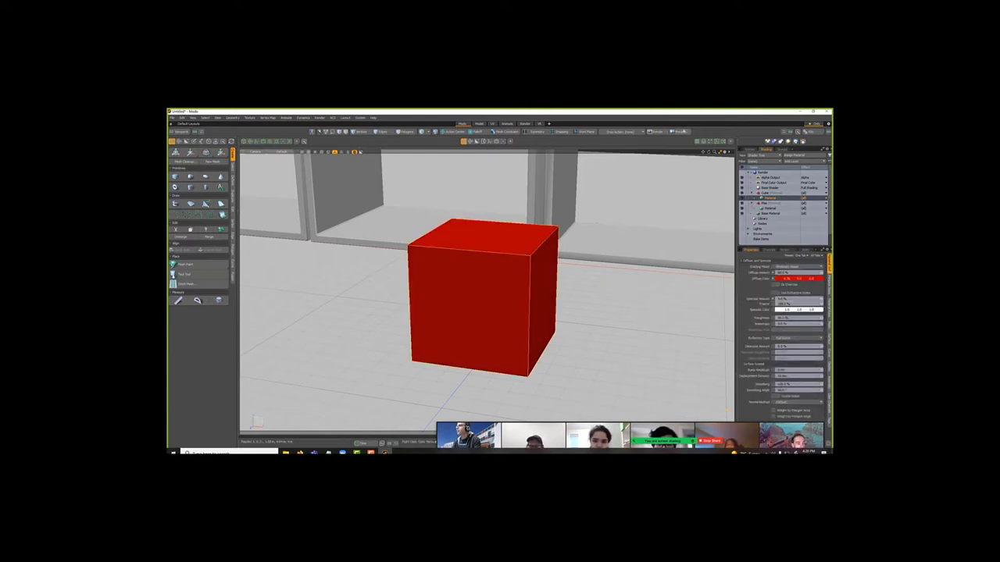
{"action": "left_click", "coordinate": [681, 132]}
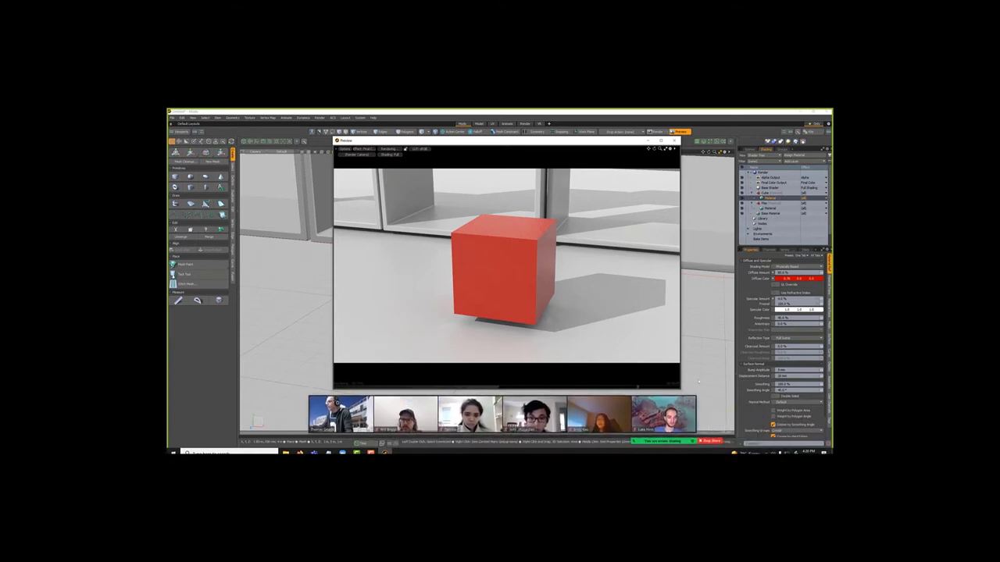
Set the material's rounded edge width to 8 mm and check the cube's edges up close in the render preview.
{"action": "scroll", "coordinate": [773, 336], "scroll_direction": "down", "scroll_amount": 2}
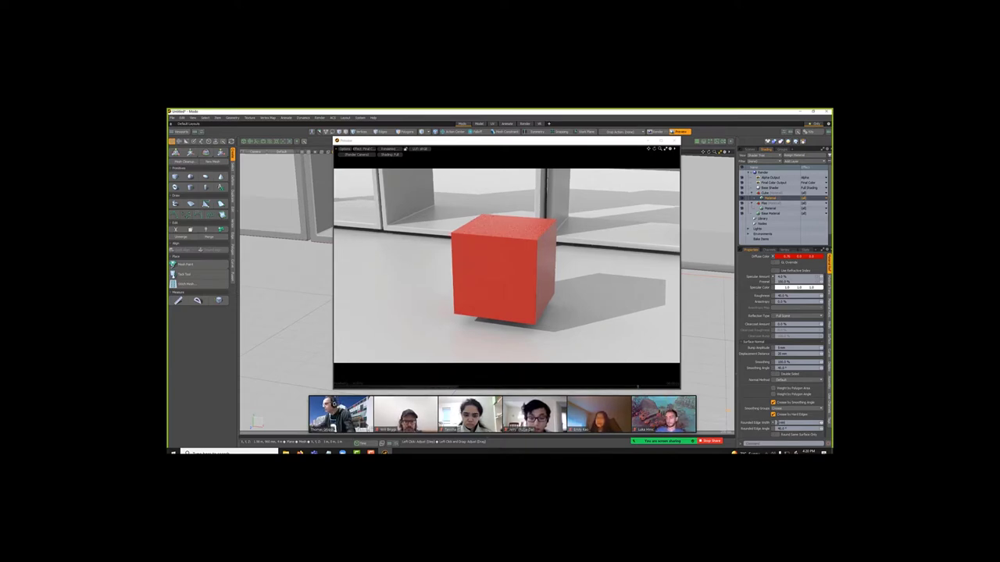
{"action": "left_click", "coordinate": [782, 424]}
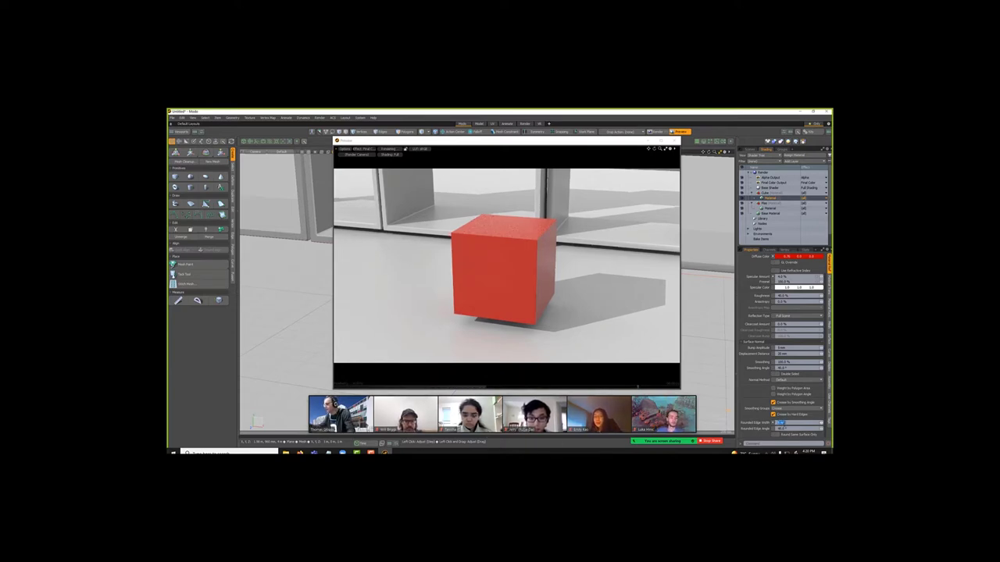
{"action": "type", "text": "8"}
{"action": "key", "text": "Return"}
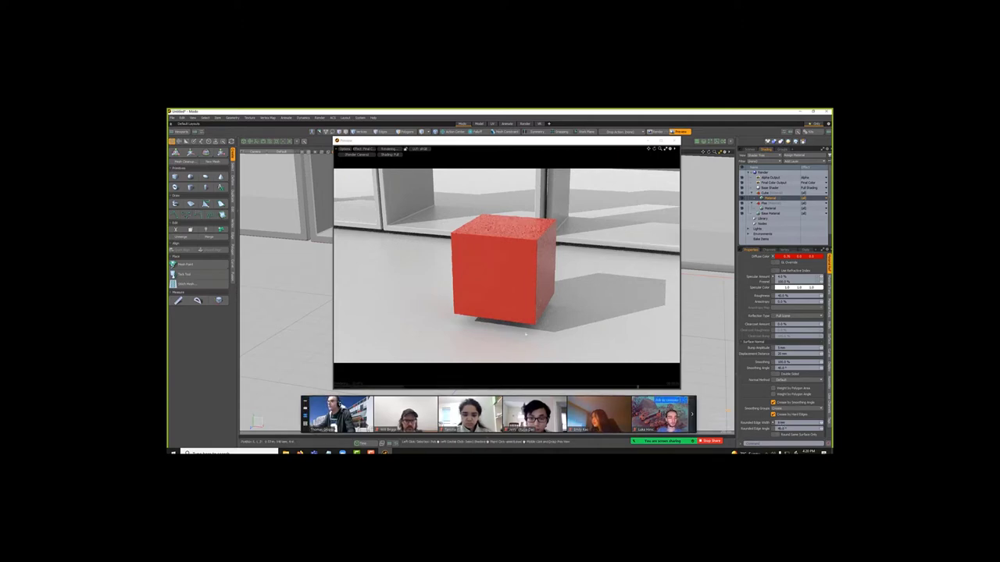
{"action": "scroll", "coordinate": [297, 219], "scroll_direction": "up", "scroll_amount": 1}
{"action": "scroll", "coordinate": [297, 219], "scroll_direction": "up", "scroll_amount": 5}
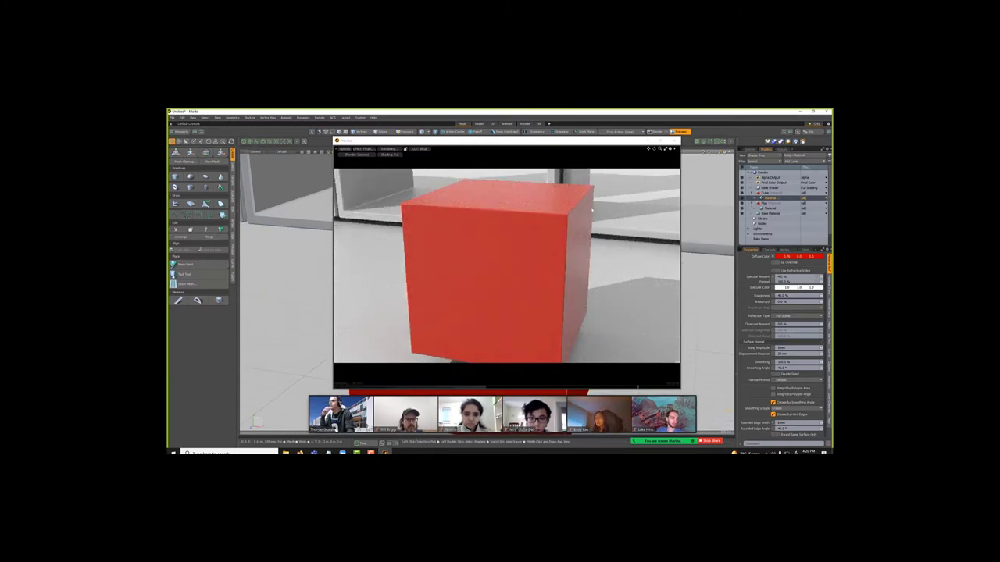
{"action": "scroll", "coordinate": [594, 212], "scroll_direction": "down", "scroll_amount": 3}
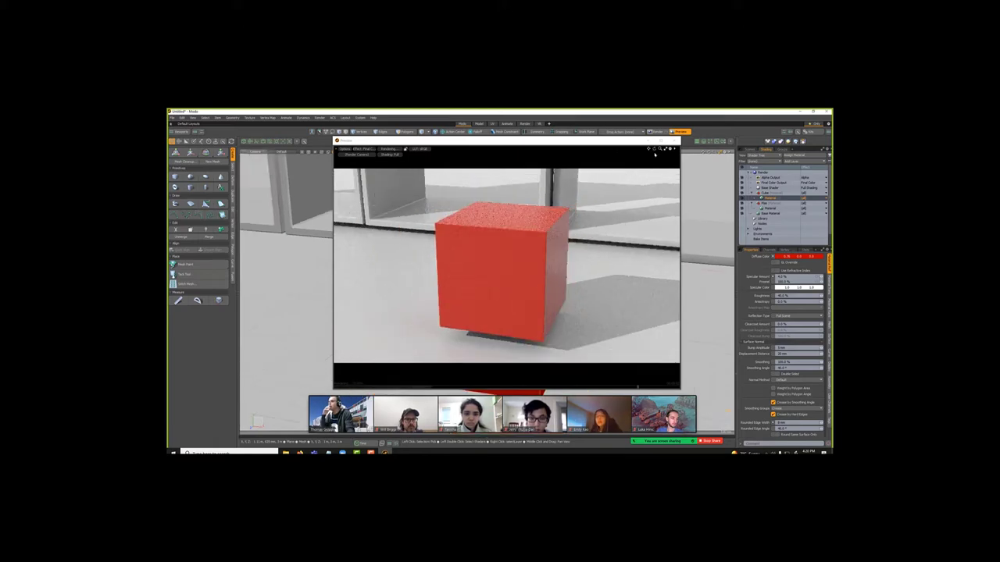
{"action": "left_click", "coordinate": [648, 141]}
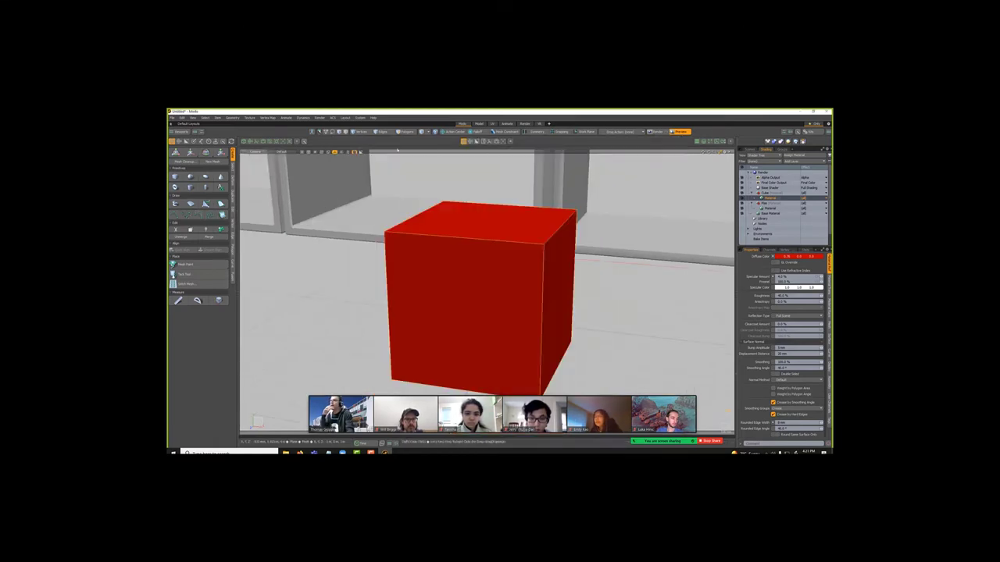
Bevel the cube's top and front polygons together as a group, insetting them to leave a narrow border.
{"action": "left_click", "coordinate": [407, 132]}
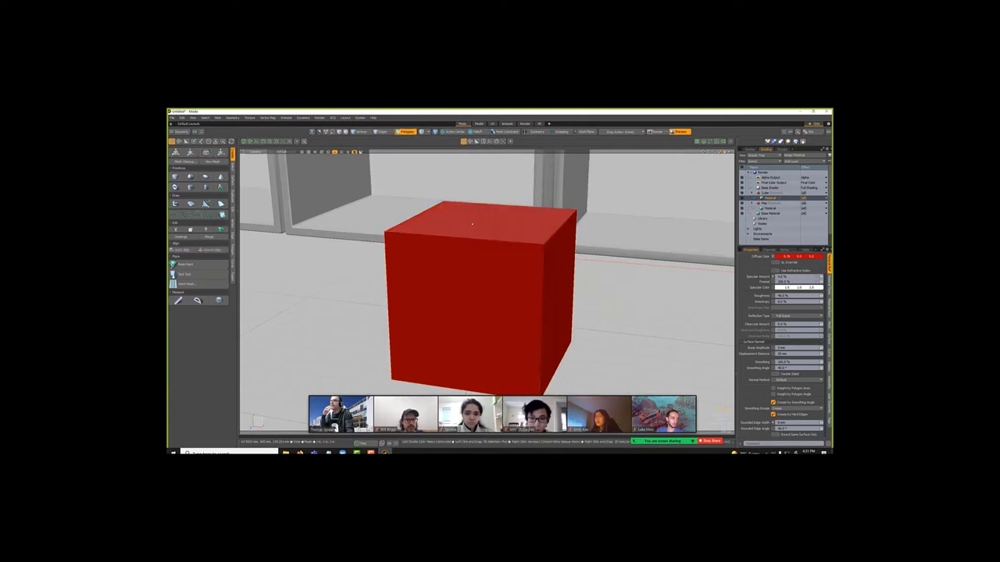
{"action": "left_click", "coordinate": [472, 224]}
{"action": "left_click", "coordinate": [487, 276], "text": "shift"}
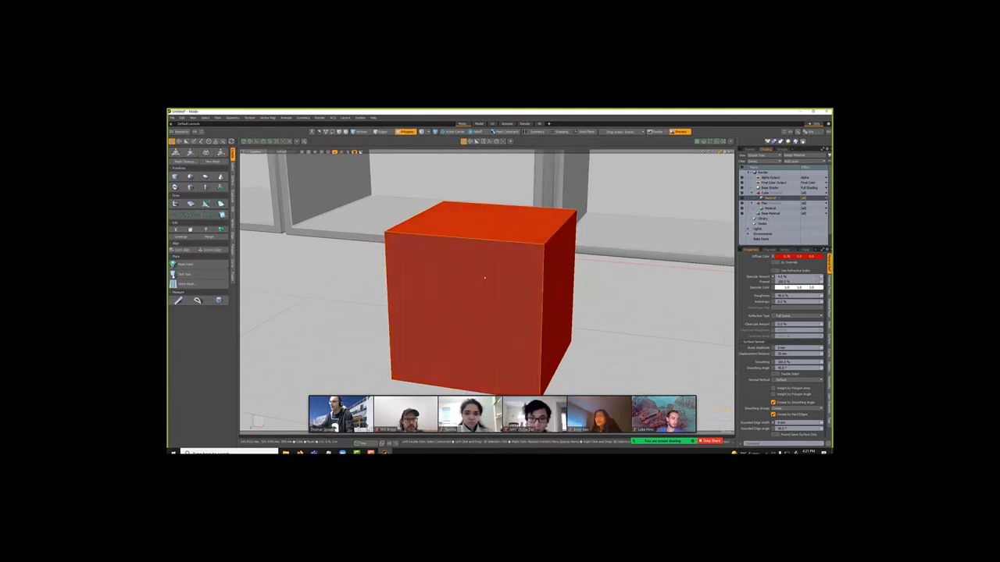
{"action": "key", "text": "b"}
{"action": "left_click_drag", "start_coordinate": [557, 299], "coordinate": [557, 299]}
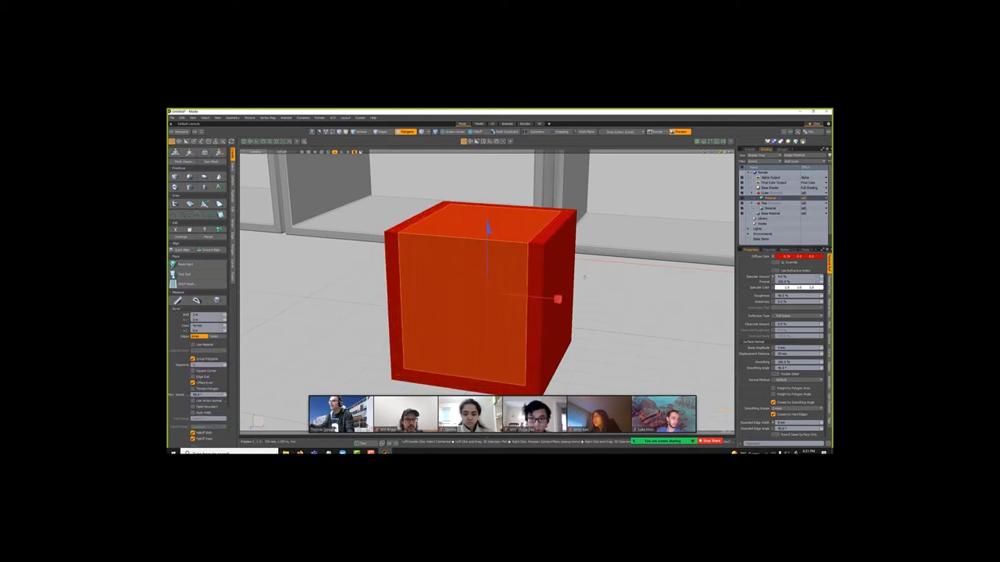
Bevel the inset top and front polygons inward to form a recess, and return to item selection.
{"action": "left_click", "coordinate": [590, 263], "text": "shift"}
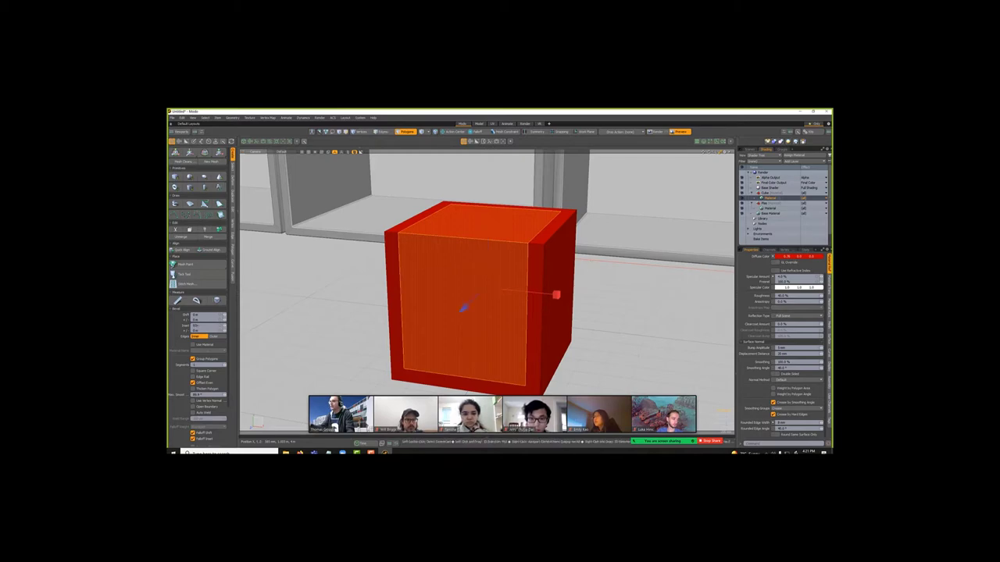
{"action": "left_click_drag", "start_coordinate": [464, 310], "coordinate": [468, 305]}
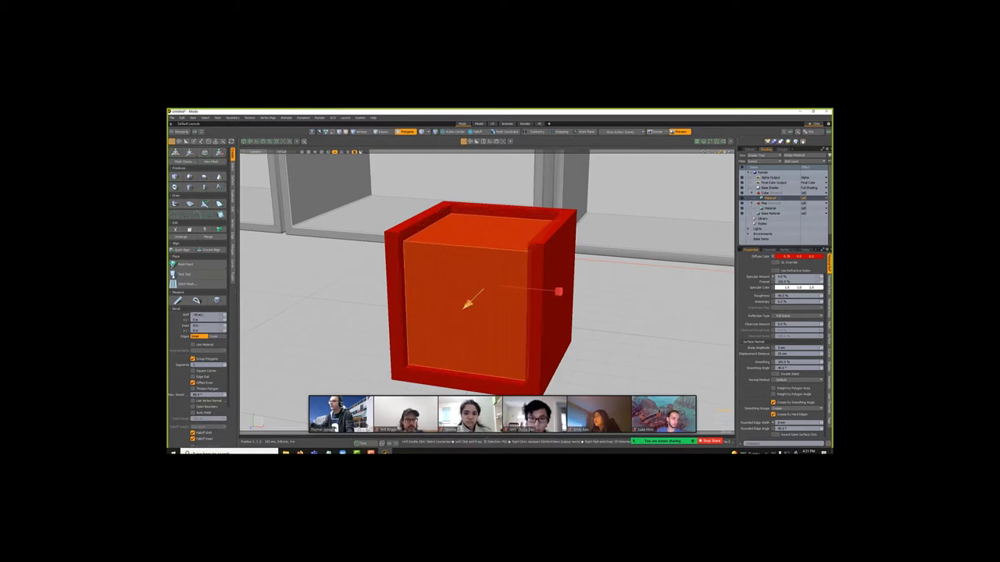
{"action": "key", "text": "q"}
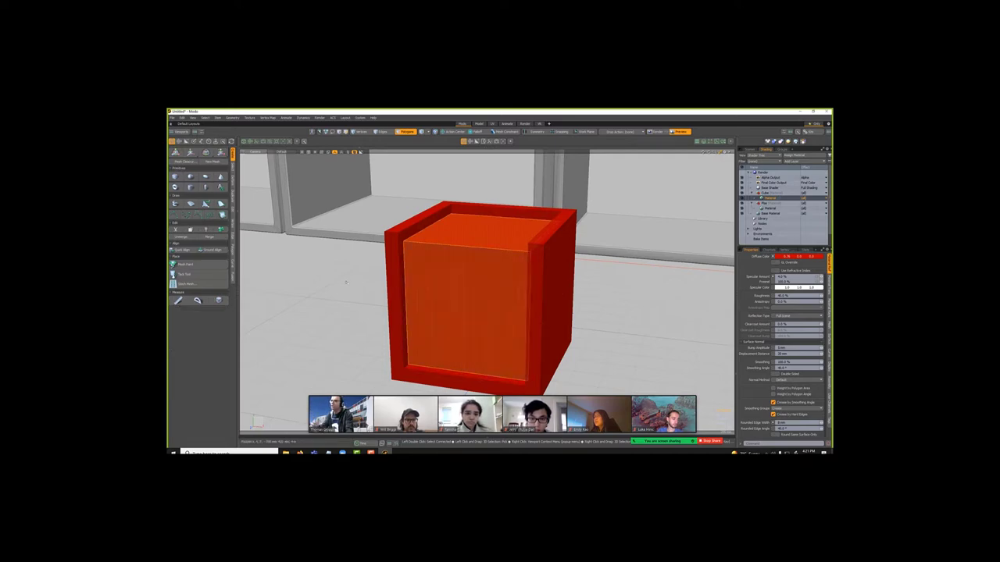
{"action": "key", "text": "Escape"}
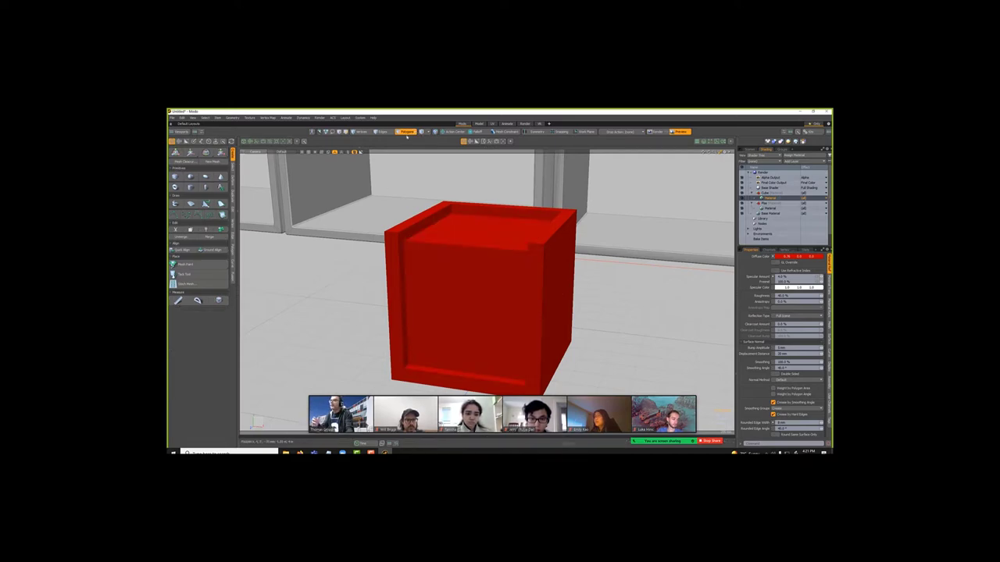
{"action": "left_click", "coordinate": [406, 132]}
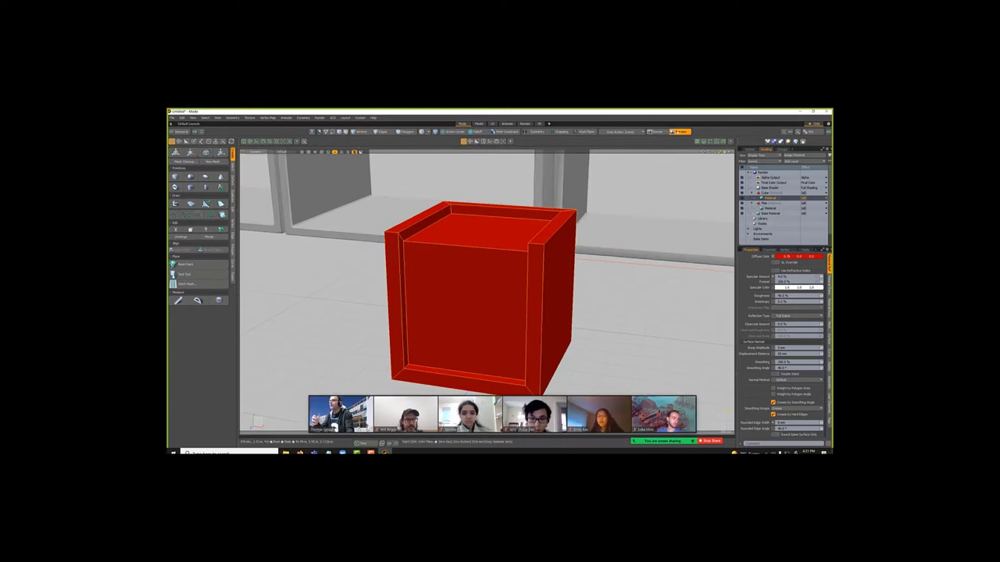
Open the render preview and start rendering the recessed red cube.
{"action": "left_click", "coordinate": [679, 131]}
{"action": "left_click", "coordinate": [679, 126]}
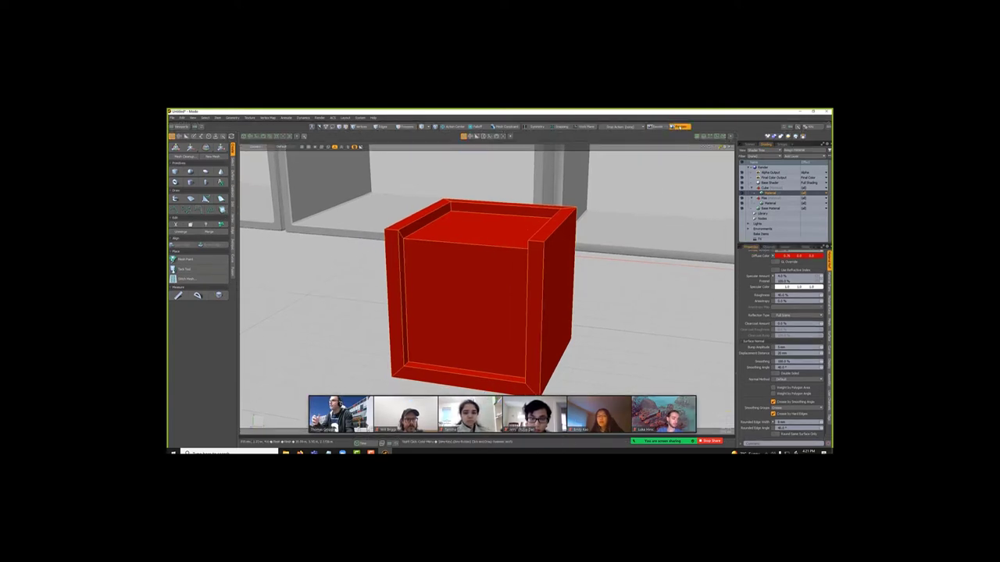
{"action": "left_click", "coordinate": [504, 266]}
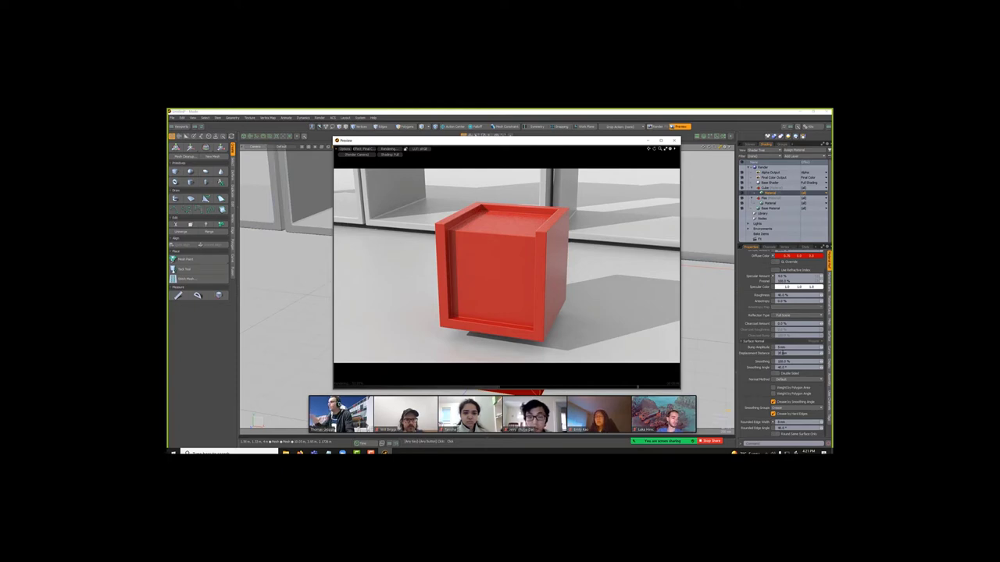
Set the cube material's rounded edge angle to 0° and inspect the recess edges up close in the render preview.
{"action": "left_click", "coordinate": [792, 422]}
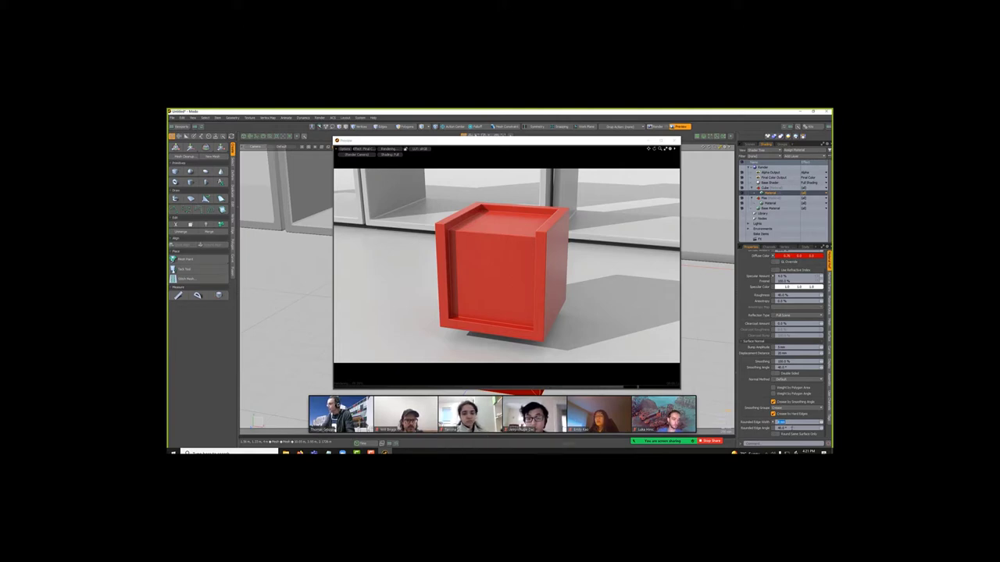
{"action": "left_click", "coordinate": [791, 428]}
{"action": "type", "text": "0"}
{"action": "key", "text": "Return"}
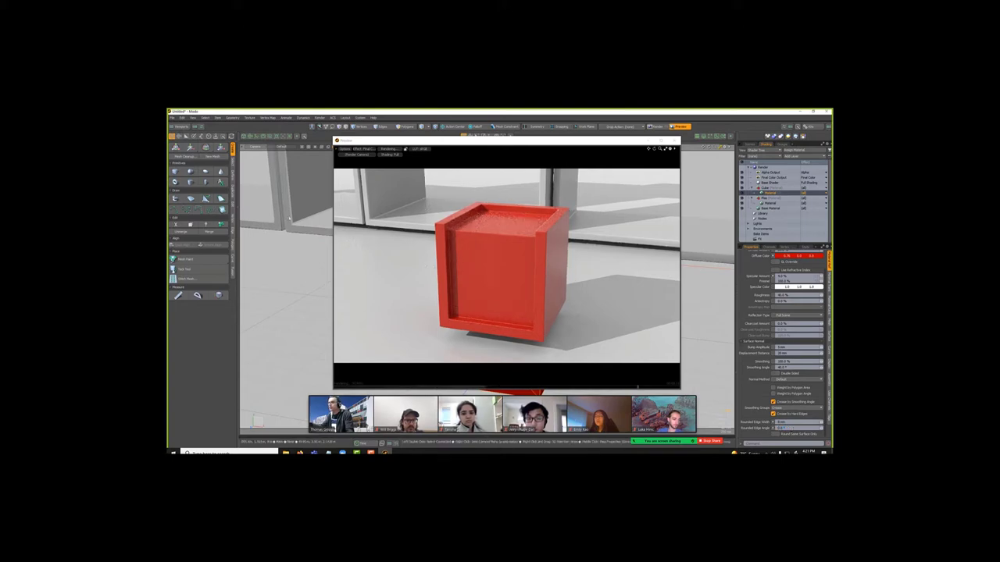
{"action": "scroll", "coordinate": [303, 218], "scroll_direction": "up", "scroll_amount": 3}
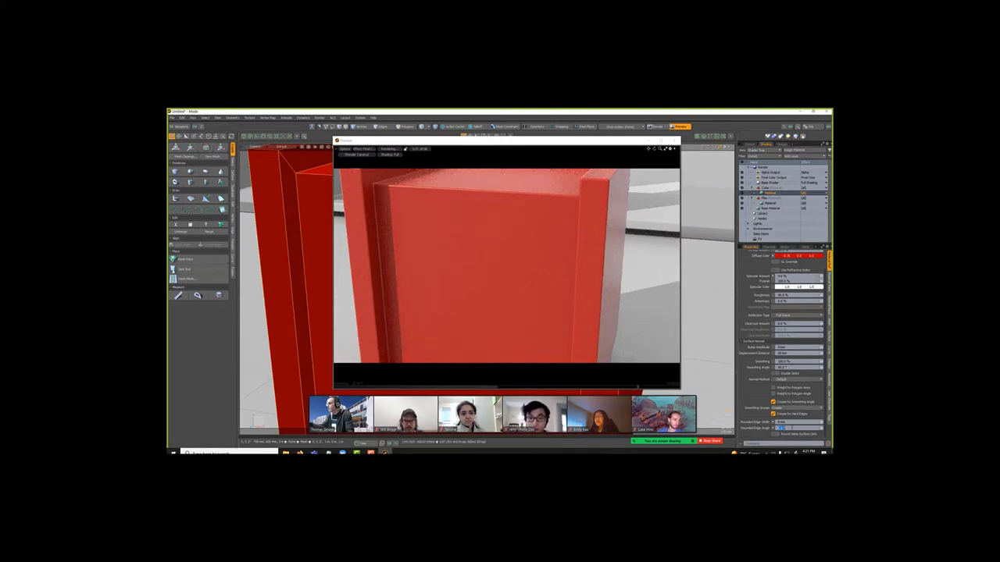
Restore the cube material's previous rounded edge angle, view the whole cube in the render preview, and close the preview.
{"action": "key", "text": "Return"}
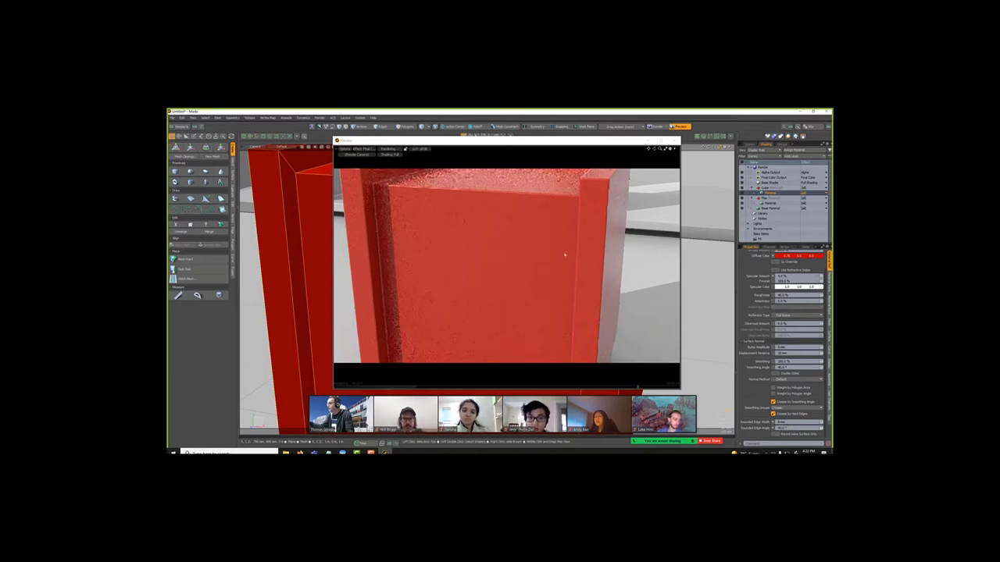
{"action": "scroll", "coordinate": [531, 222], "scroll_direction": "down", "scroll_amount": 4}
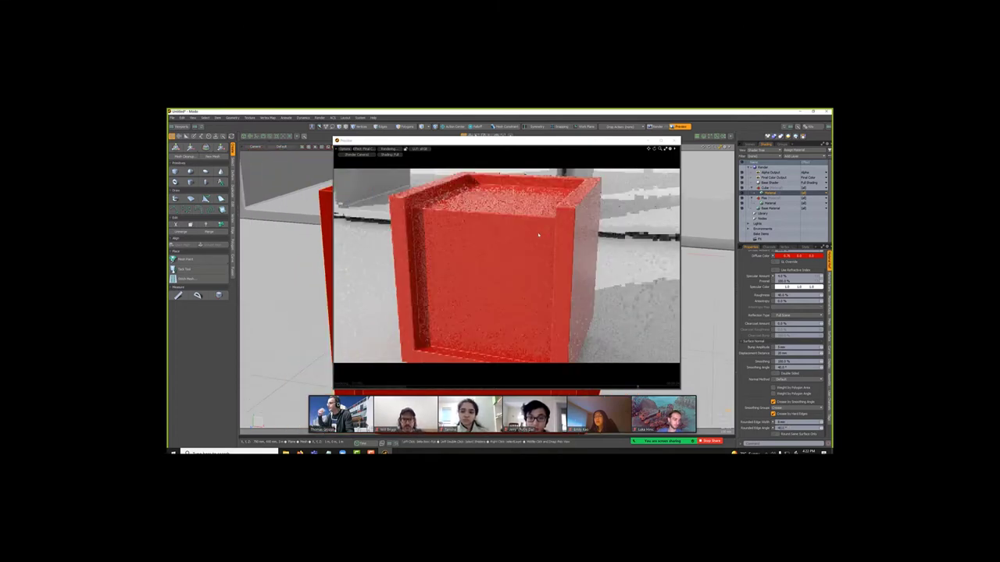
{"action": "scroll", "coordinate": [538, 235], "scroll_direction": "down", "scroll_amount": 4}
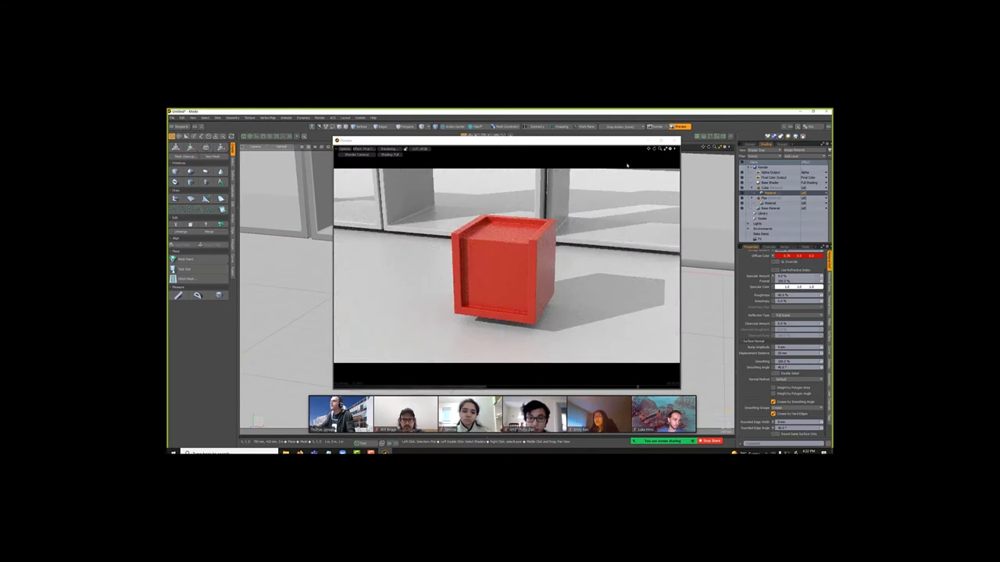
{"action": "left_click", "coordinate": [673, 141]}
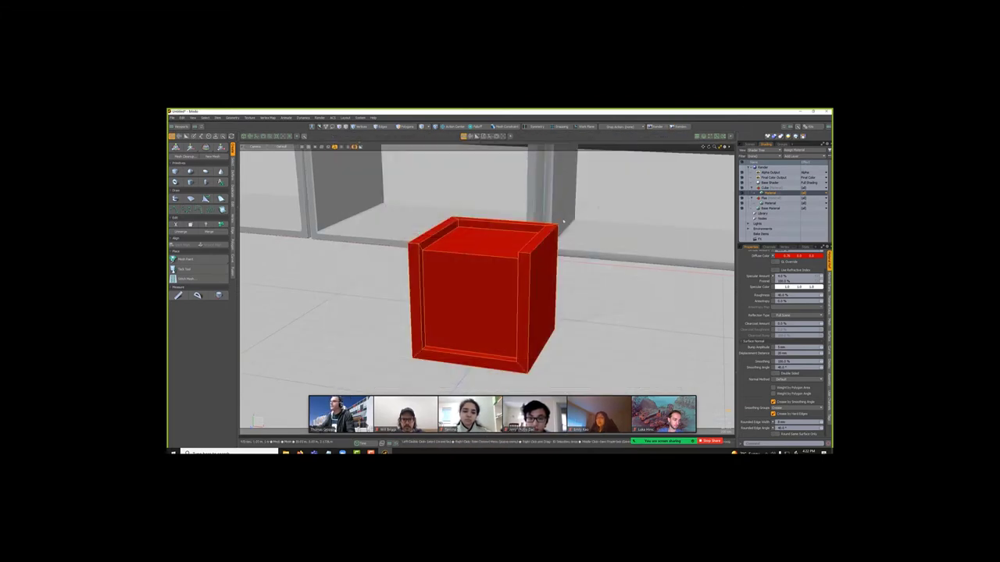
Delete the red cube from the shelf scene and remove the leftover material groups from the shader tree.
{"action": "scroll", "coordinate": [560, 238], "scroll_direction": "down", "scroll_amount": 3}
{"action": "scroll", "coordinate": [560, 238], "scroll_direction": "down", "scroll_amount": 3}
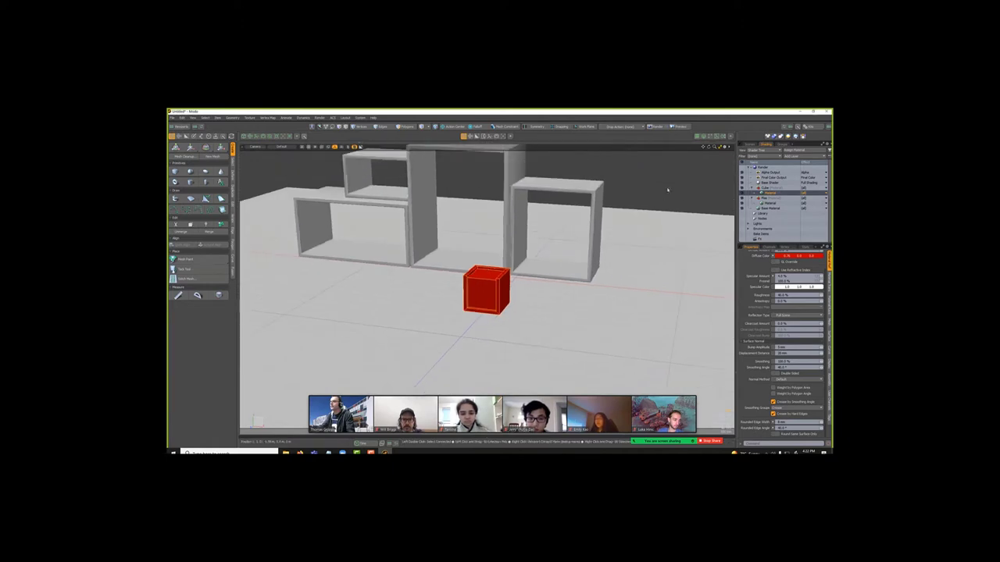
{"action": "left_click_drag", "start_coordinate": [703, 146], "coordinate": [715, 188]}
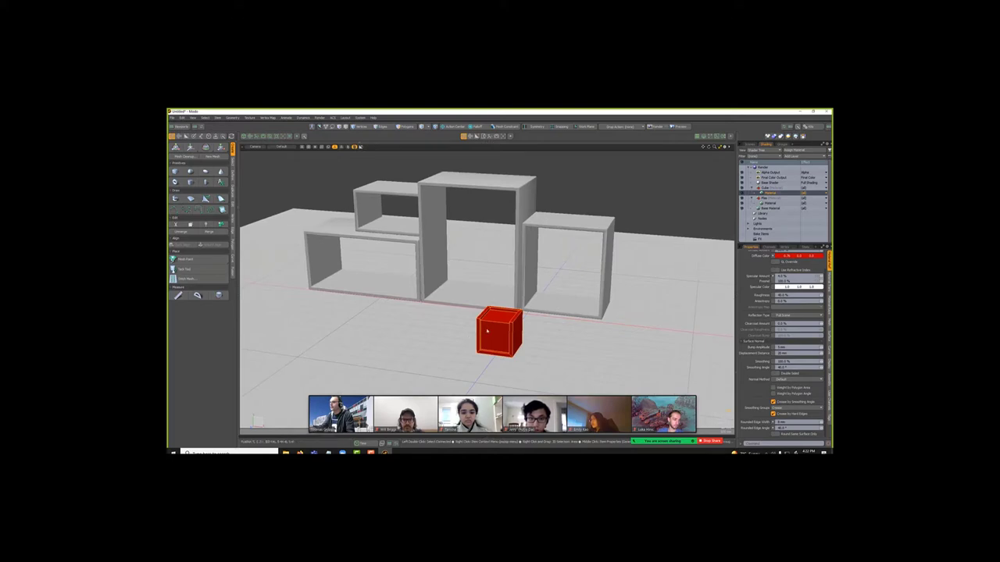
{"action": "key", "text": "Delete"}
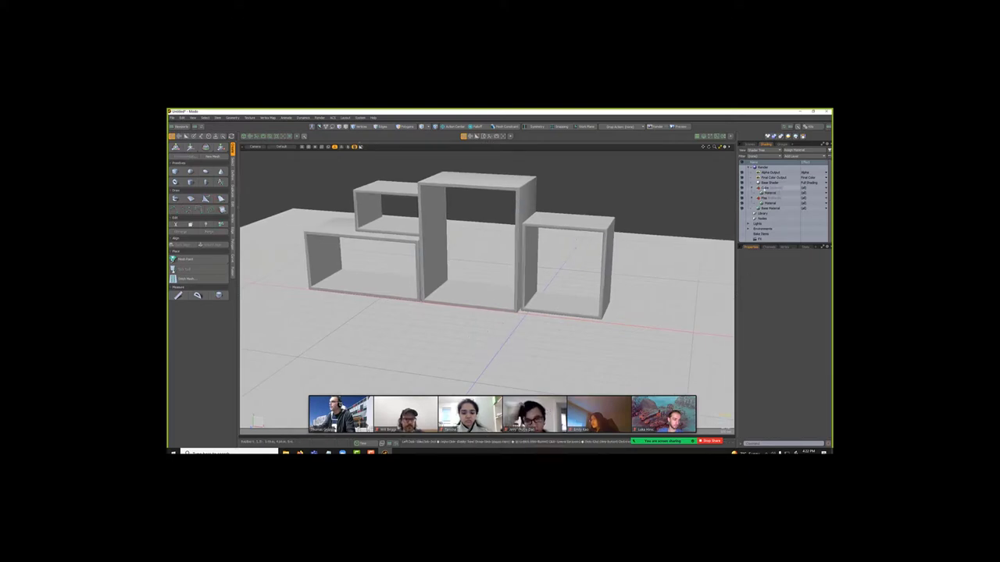
{"action": "left_click", "coordinate": [766, 188]}
{"action": "key", "text": "Delete"}
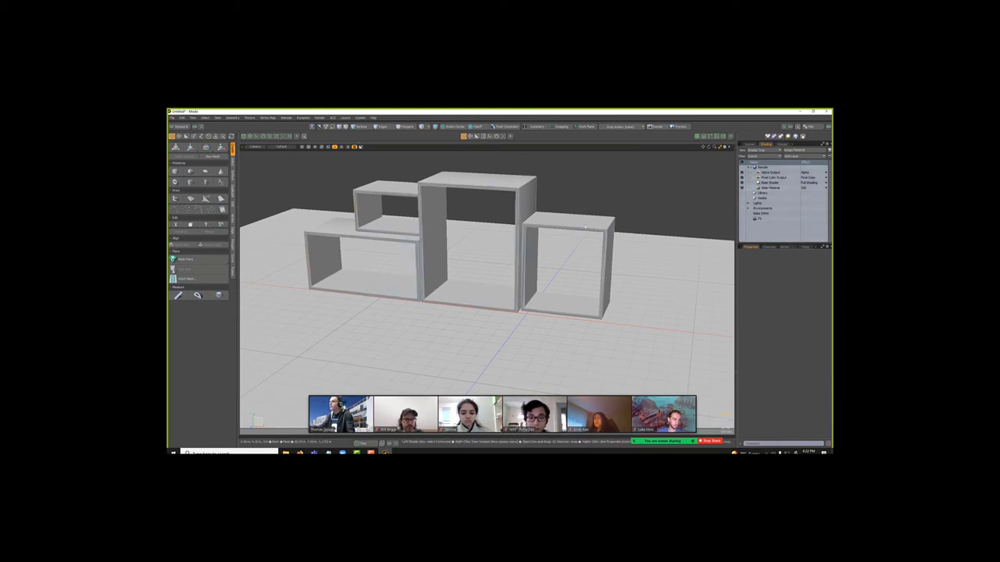
Select all polygons of the shelf box beside the tall unit, on its right, and name a new material Blue for them.
{"action": "left_click", "coordinate": [611, 229]}
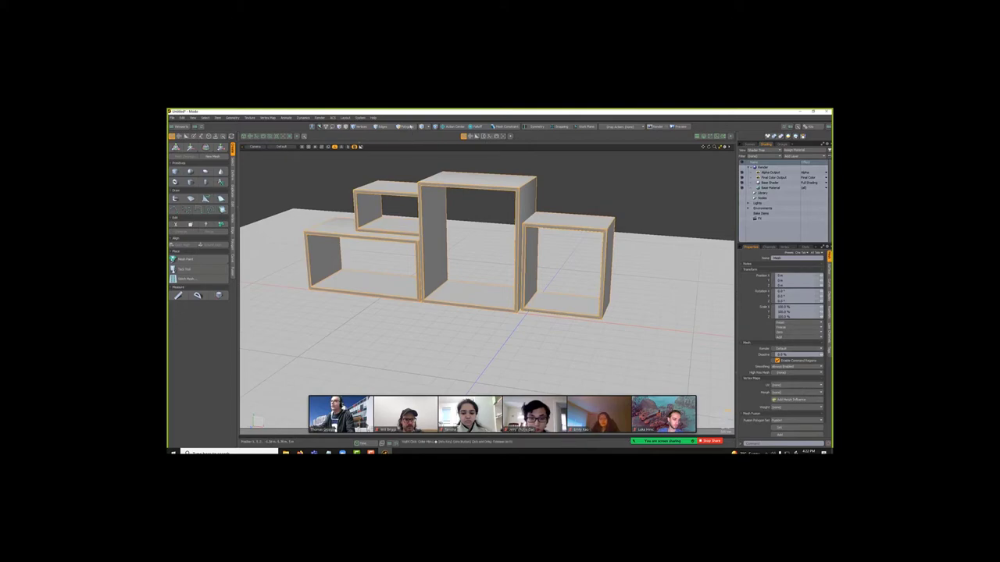
{"action": "left_click", "coordinate": [407, 127]}
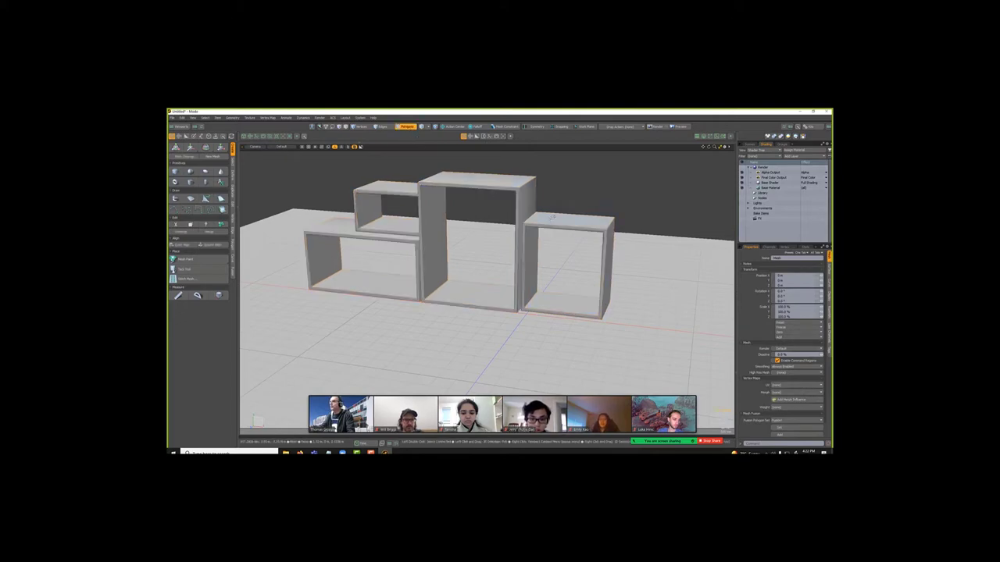
{"action": "double_click", "coordinate": [553, 217]}
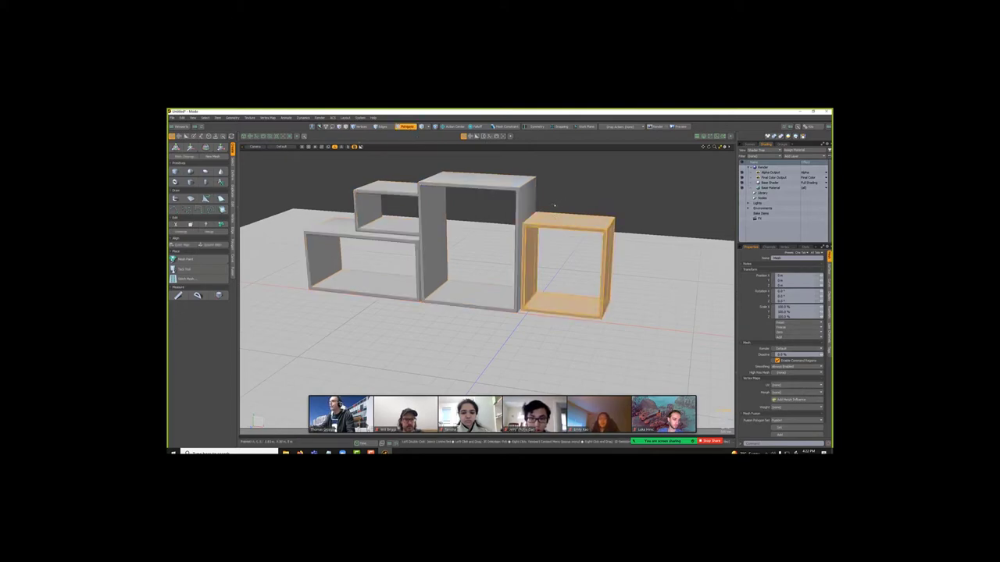
{"action": "key", "text": "m"}
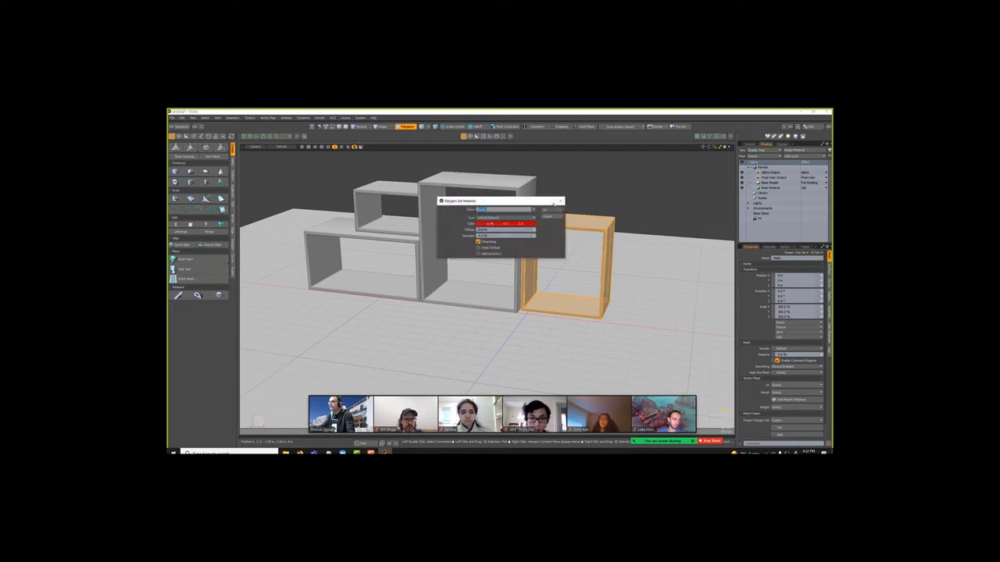
{"action": "type", "text": "R"}
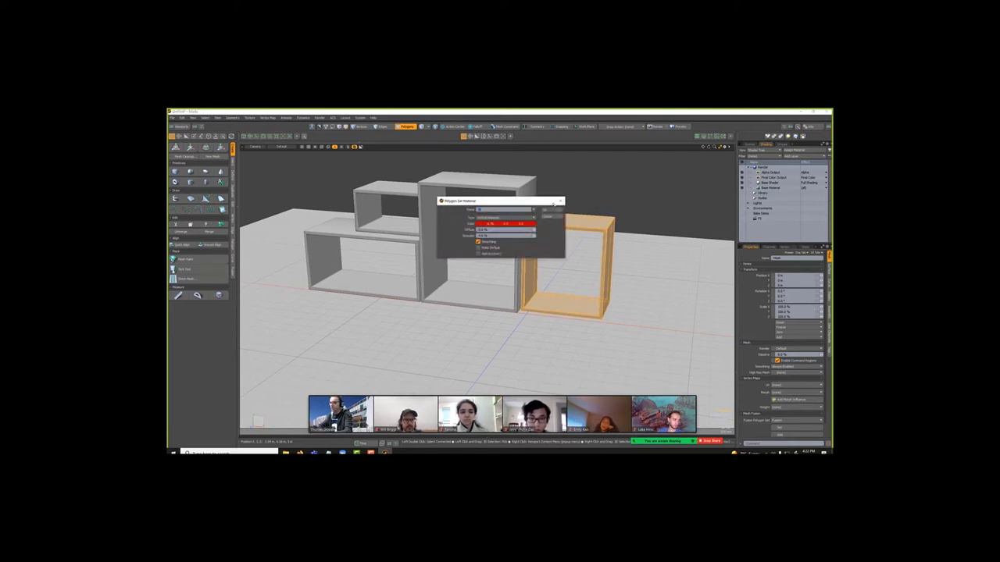
{"action": "type", "text": "at1"}
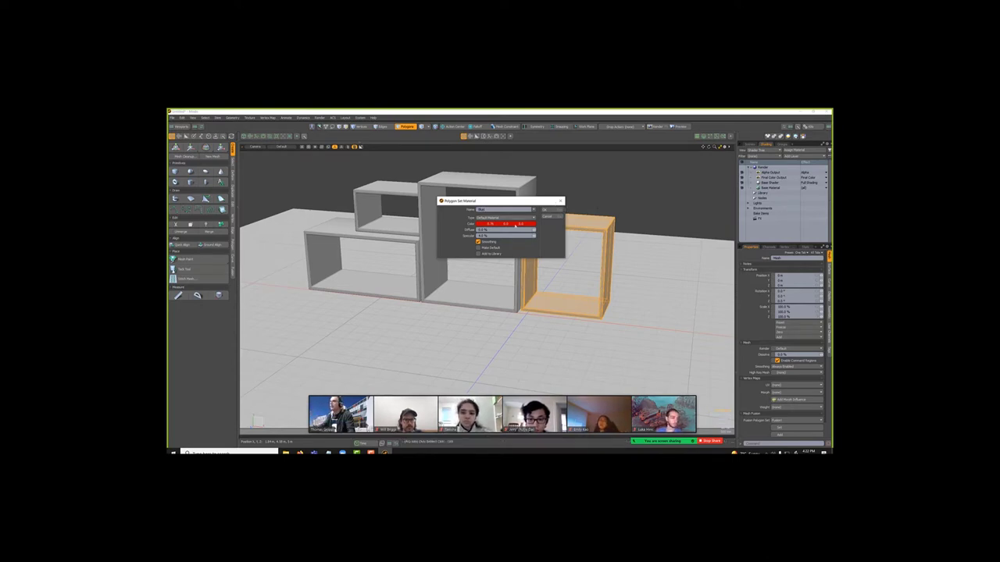
Choose a light blue color for the Blue material and assign it to the selected shelf box.
{"action": "left_click", "coordinate": [489, 227]}
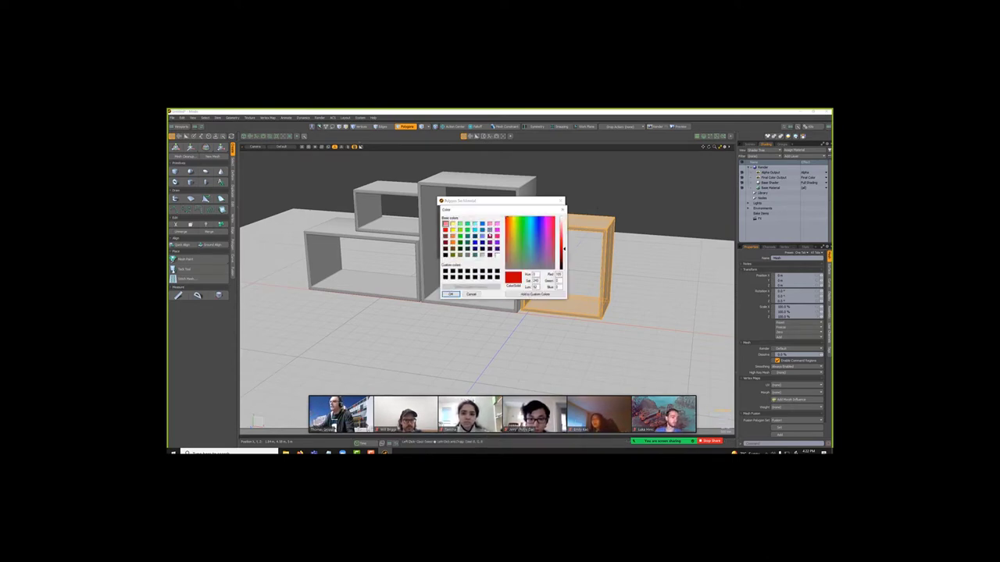
{"action": "left_click", "coordinate": [482, 236]}
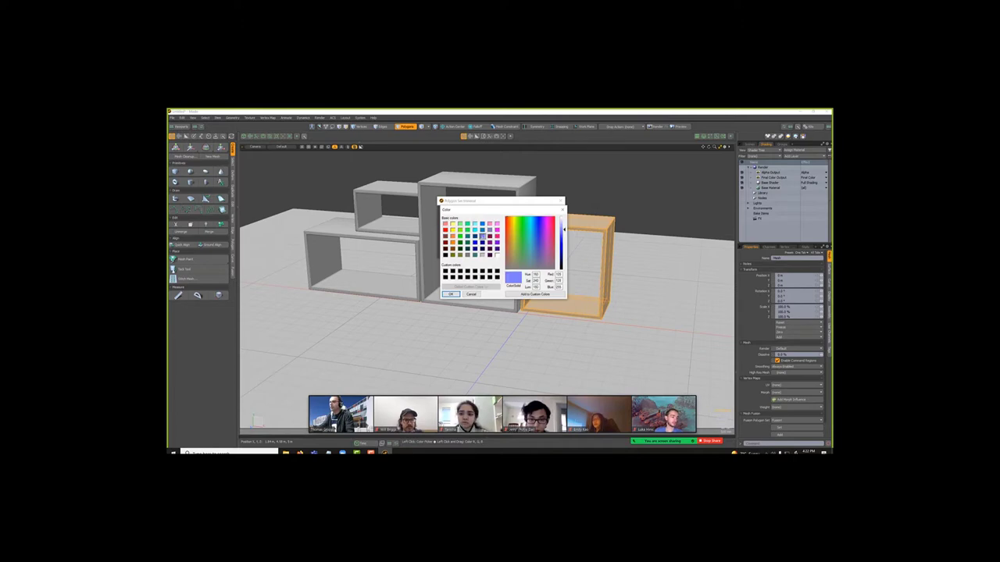
{"action": "left_click", "coordinate": [450, 294]}
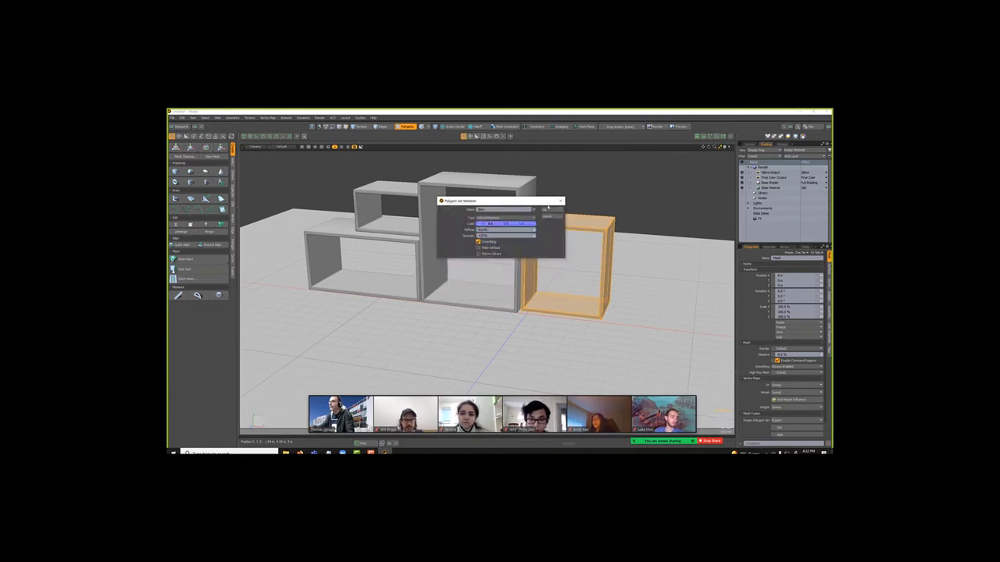
{"action": "left_click", "coordinate": [547, 211]}
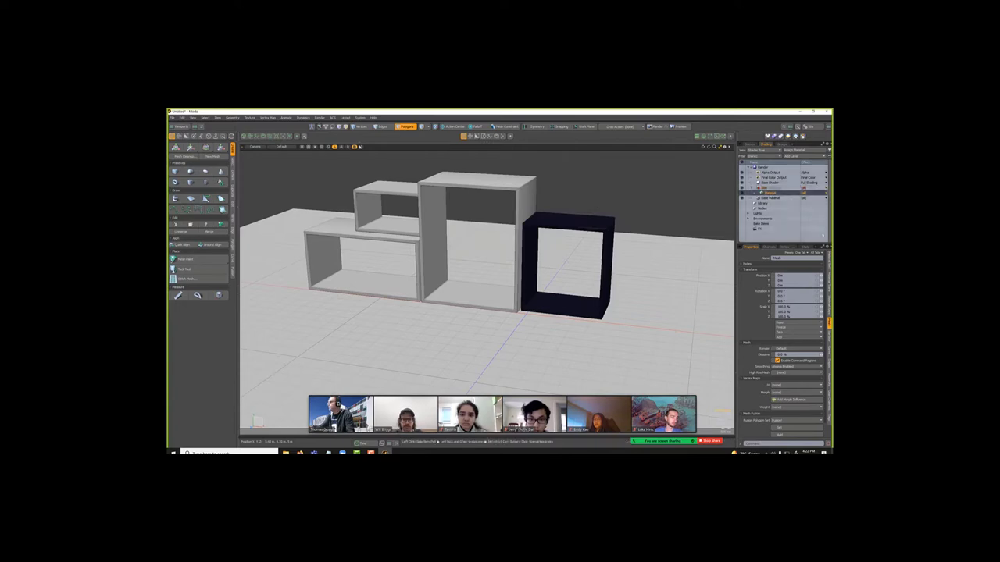
Set the Blue material's diffuse amount to 80%.
{"action": "left_click", "coordinate": [830, 254]}
{"action": "scroll", "coordinate": [786, 269], "scroll_direction": "up", "scroll_amount": 1}
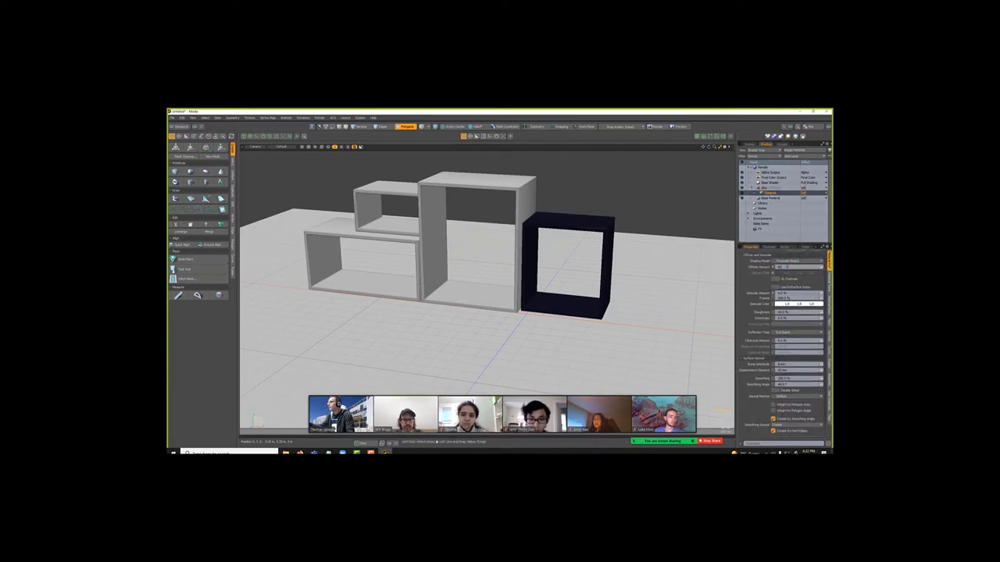
{"action": "key", "text": "Return"}
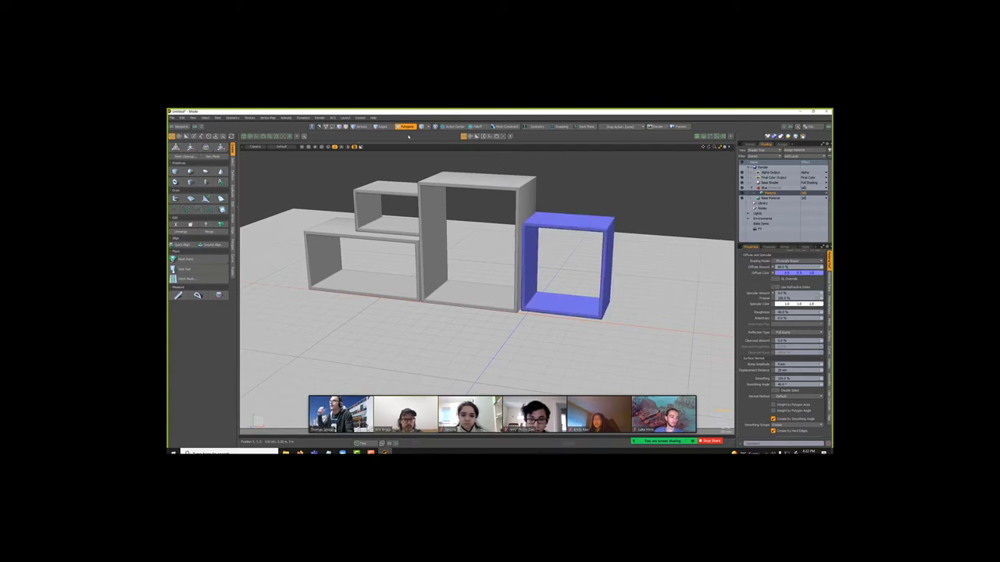
Return to item selection, render the shelves with the blue box in a preview, and shrink and reposition the preview window.
{"action": "left_click", "coordinate": [406, 127]}
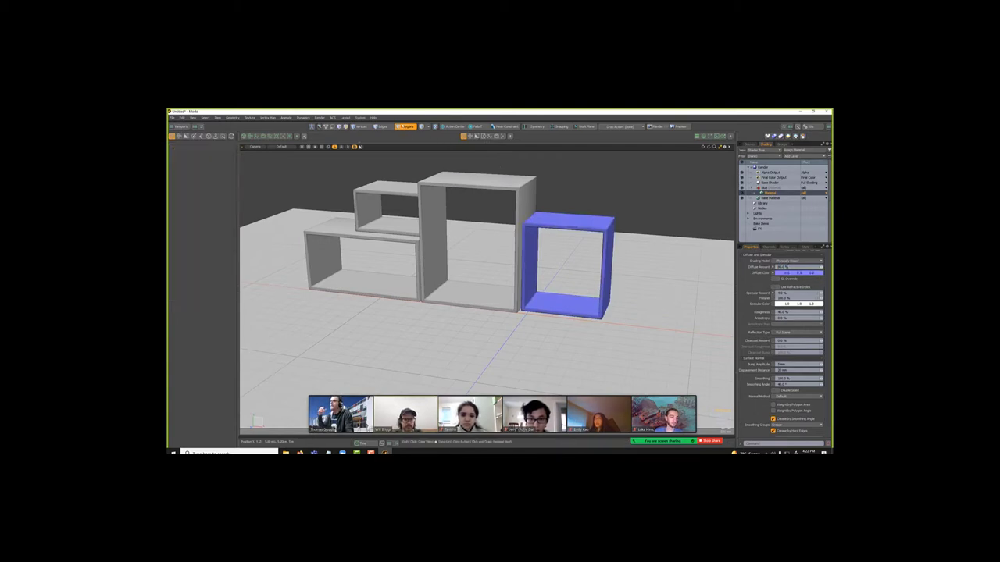
{"action": "left_click", "coordinate": [679, 127]}
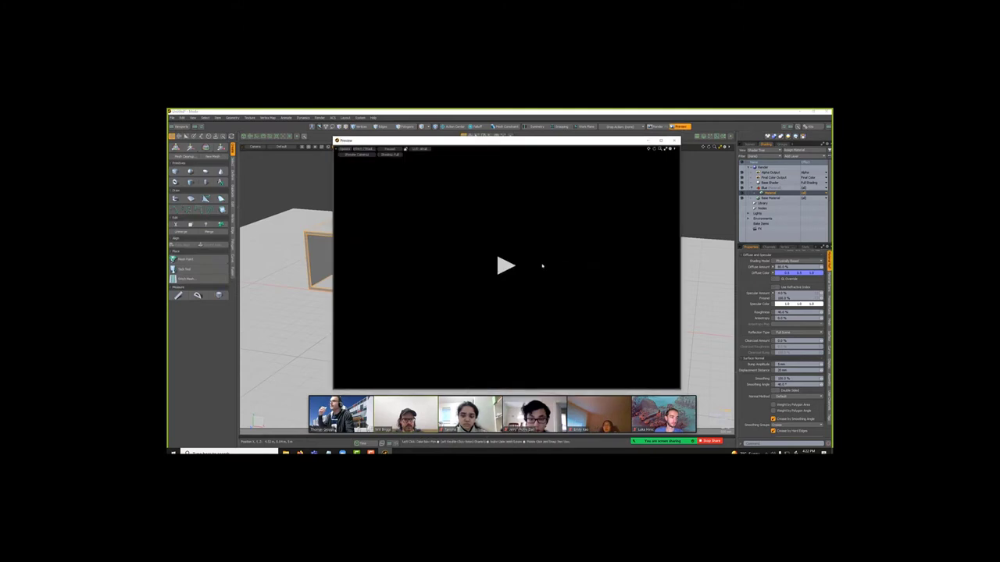
{"action": "left_click", "coordinate": [505, 266]}
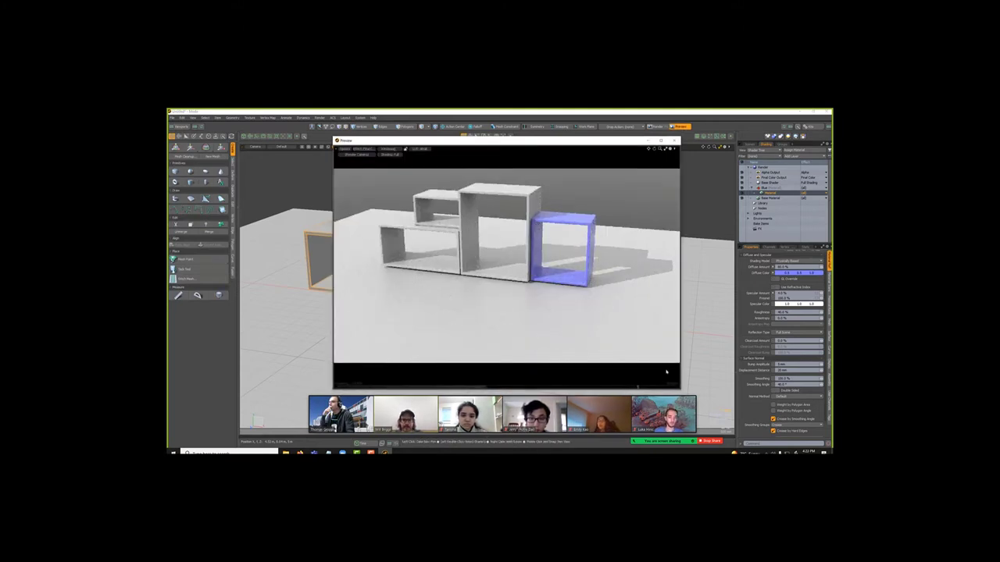
{"action": "left_click_drag", "start_coordinate": [678, 389], "coordinate": [598, 332]}
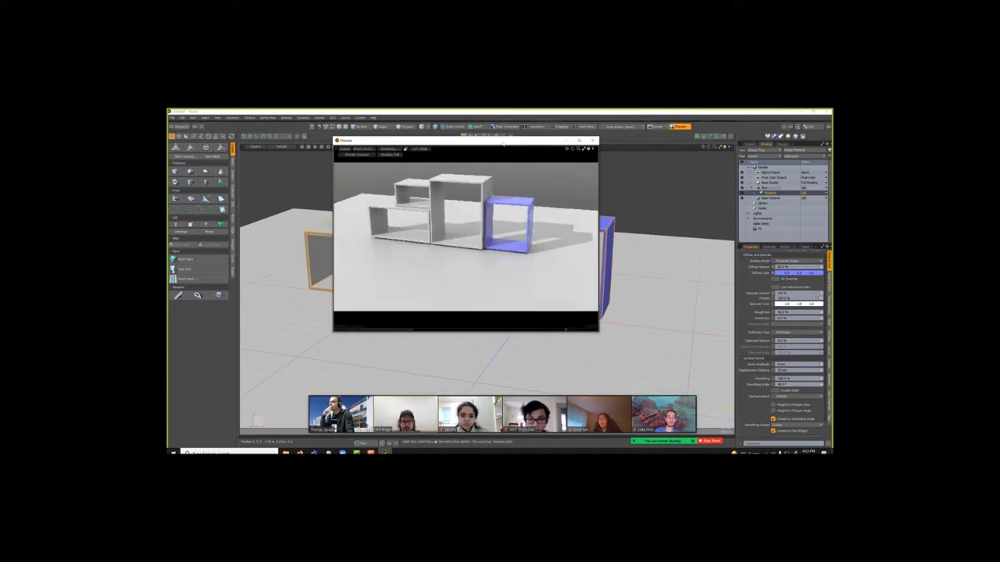
{"action": "left_click_drag", "start_coordinate": [504, 146], "coordinate": [616, 173]}
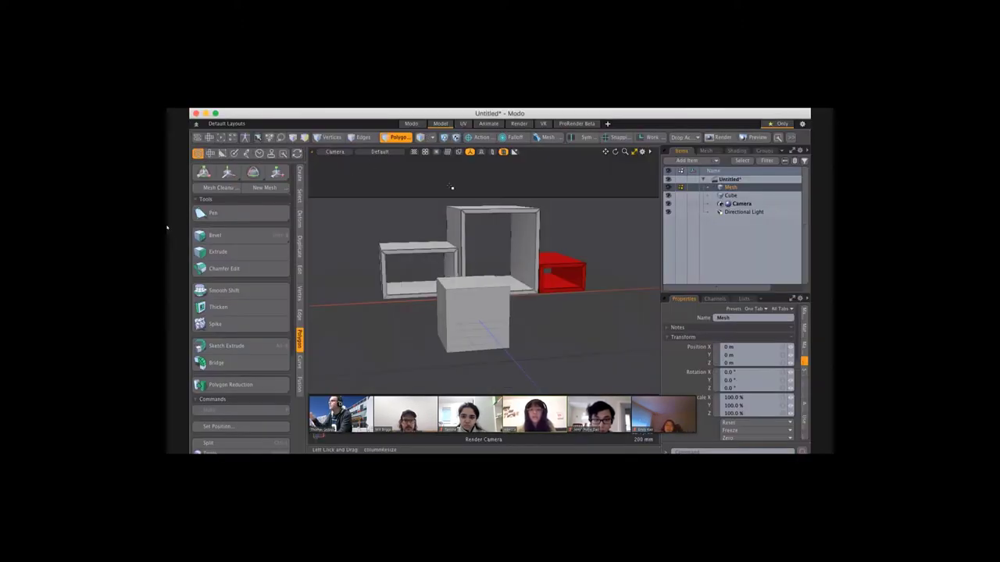
Show the shader tree and expand the small cabinet material group to reach its material.
{"action": "left_click", "coordinate": [737, 151]}
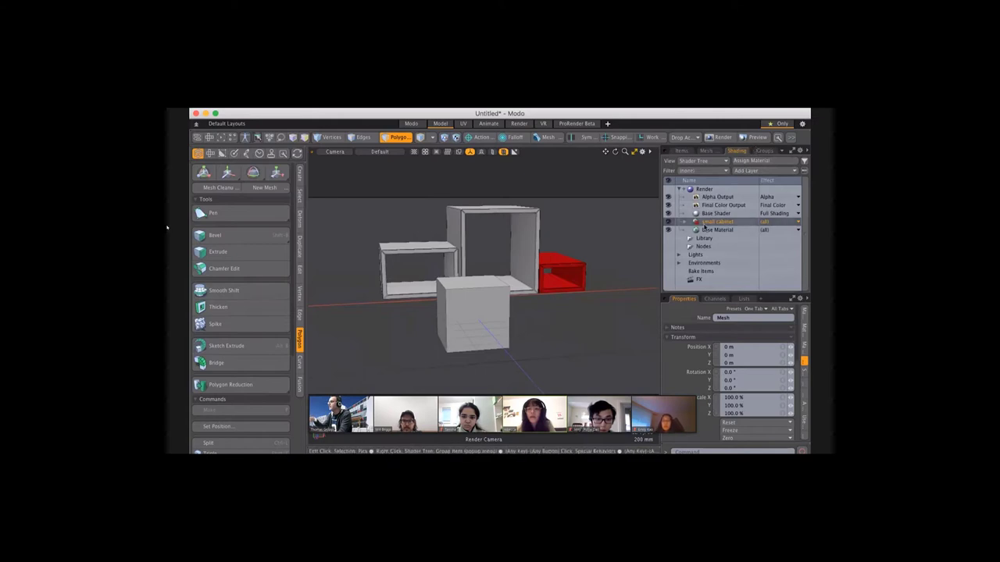
{"action": "double_click", "coordinate": [703, 224]}
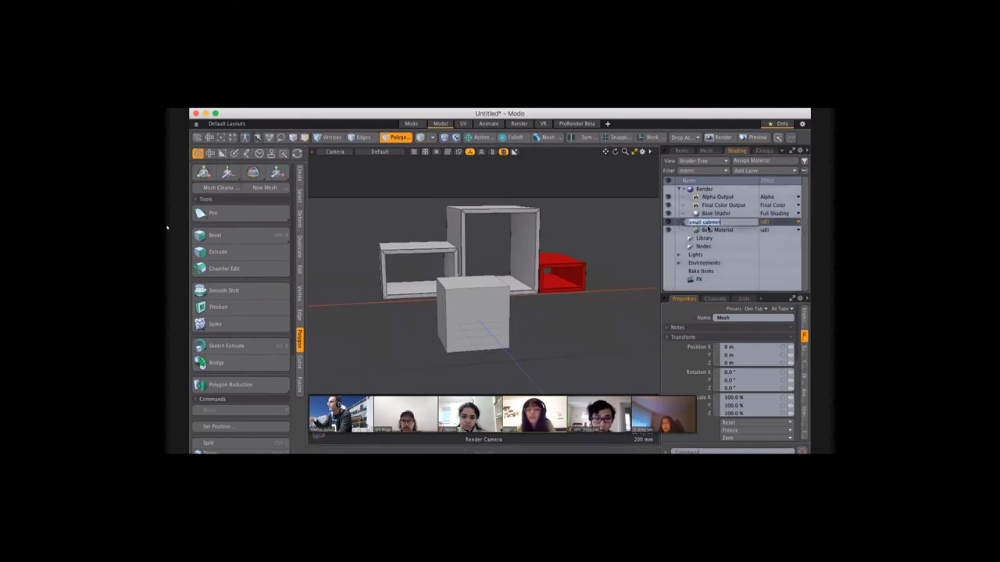
{"action": "left_click", "coordinate": [799, 224]}
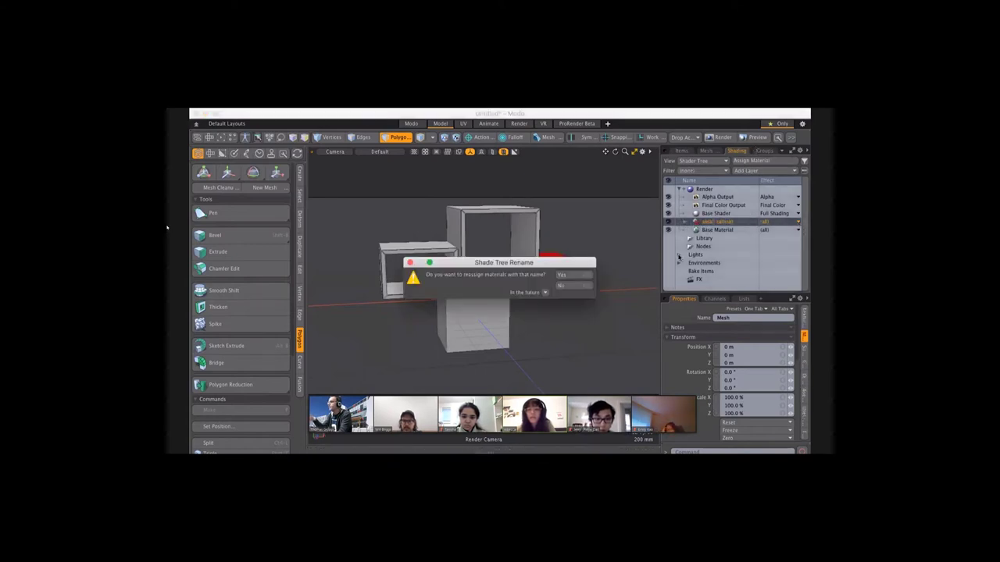
{"action": "key", "text": "Return"}
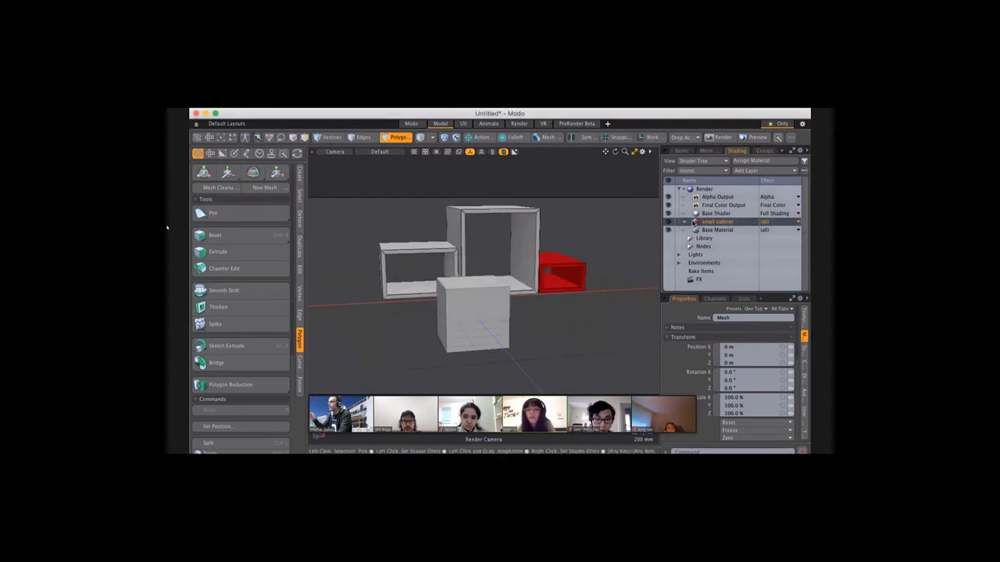
{"action": "left_click", "coordinate": [684, 223]}
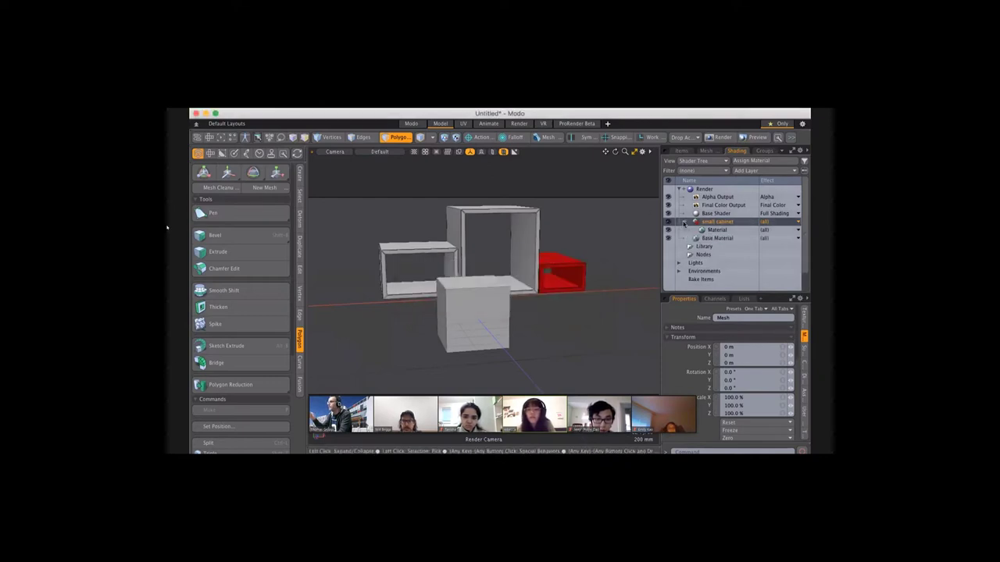
Select the small cabinet group's material and look through its property pages for the material settings.
{"action": "left_click", "coordinate": [709, 230]}
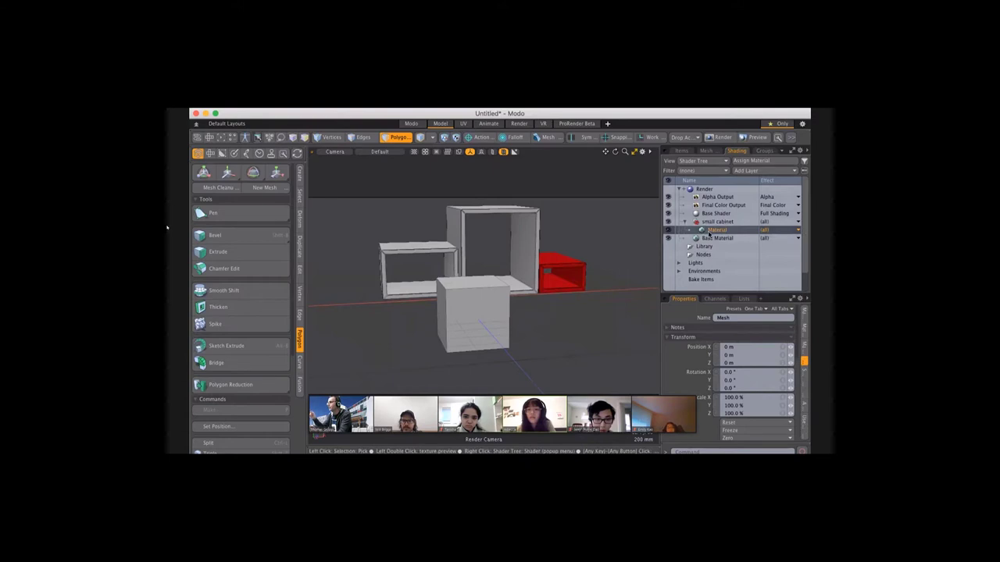
{"action": "scroll", "coordinate": [732, 343], "scroll_direction": "down", "scroll_amount": 3}
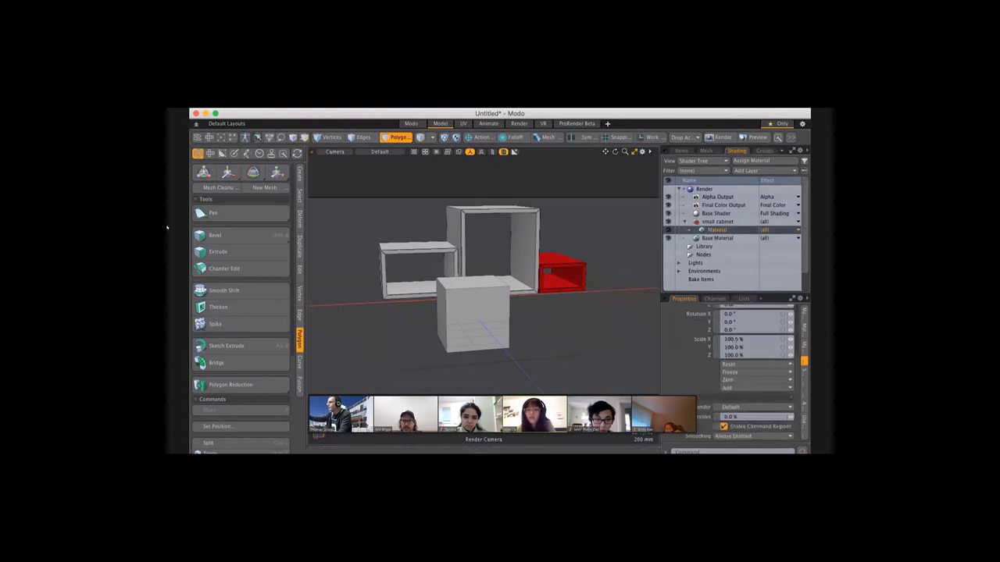
{"action": "scroll", "coordinate": [735, 343], "scroll_direction": "down", "scroll_amount": 2}
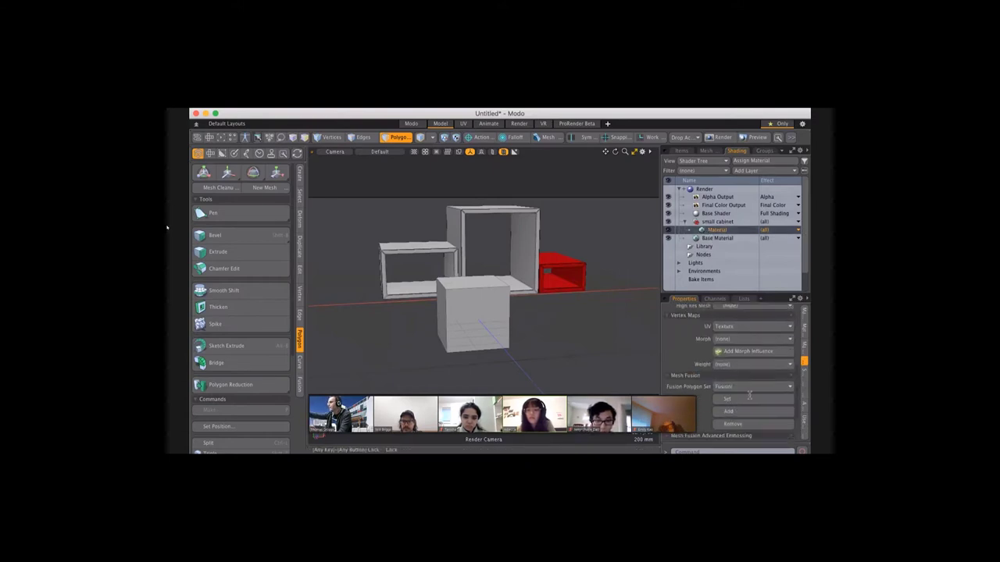
{"action": "scroll", "coordinate": [750, 394], "scroll_direction": "down", "scroll_amount": 3}
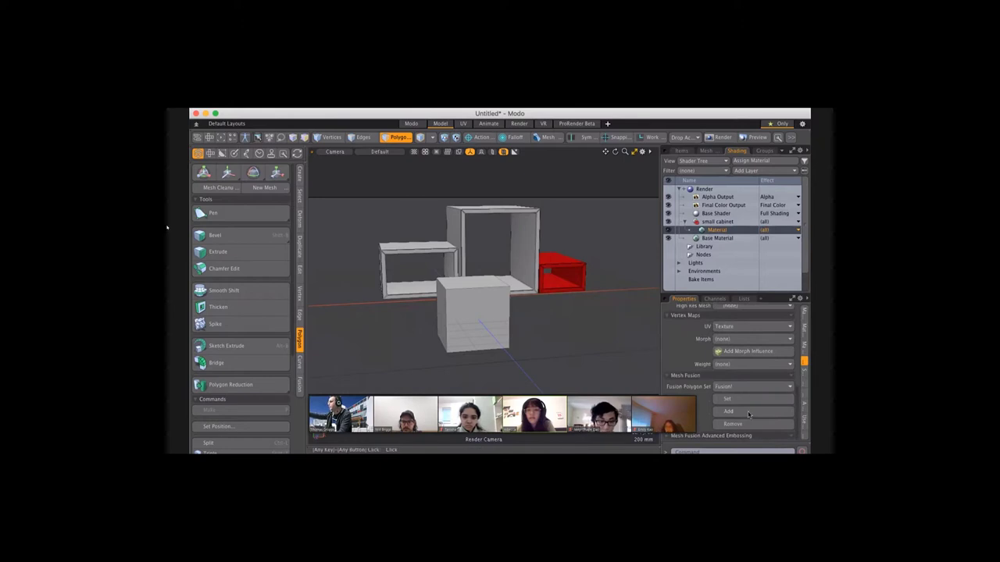
{"action": "left_click", "coordinate": [805, 351]}
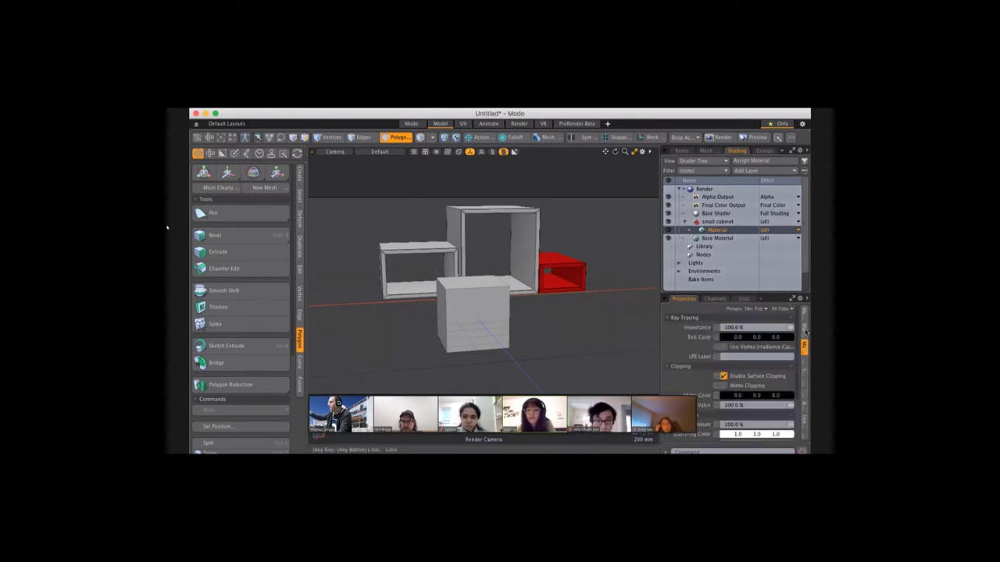
{"action": "left_click", "coordinate": [805, 328]}
{"action": "left_click", "coordinate": [805, 312]}
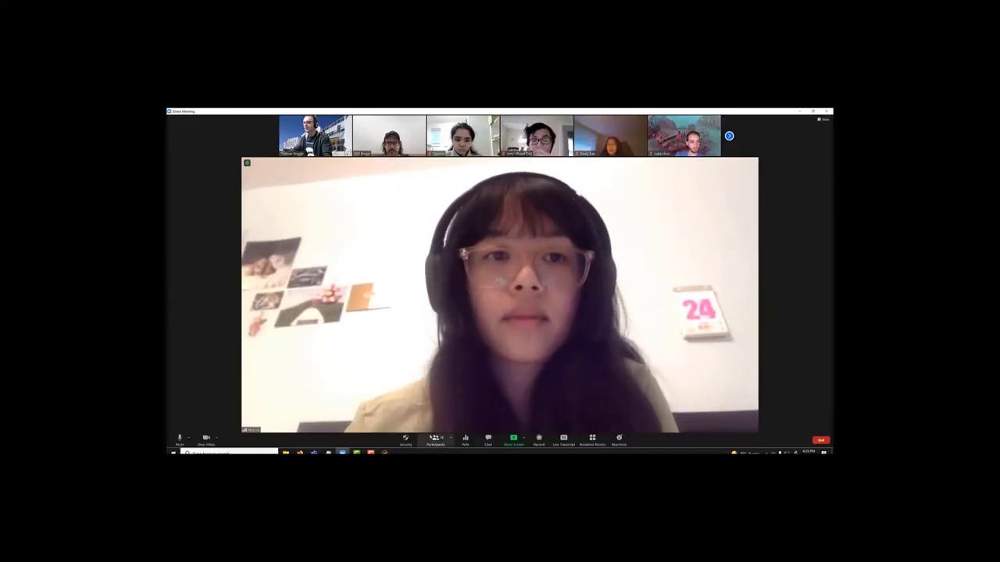
Share the whole screen in the Zoom meeting and move the render preview window slightly down.
{"action": "left_click", "coordinate": [515, 439]}
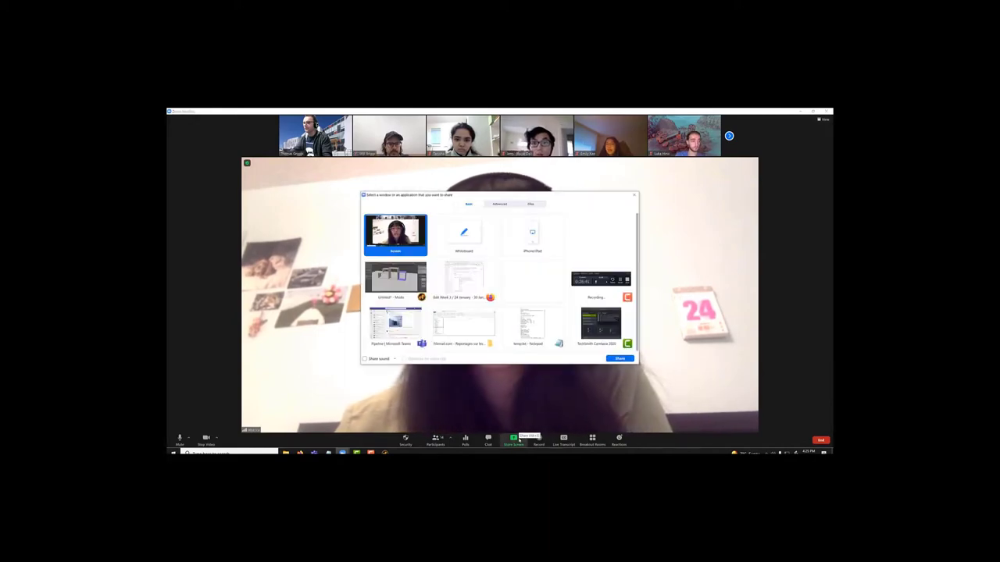
{"action": "left_click", "coordinate": [620, 359]}
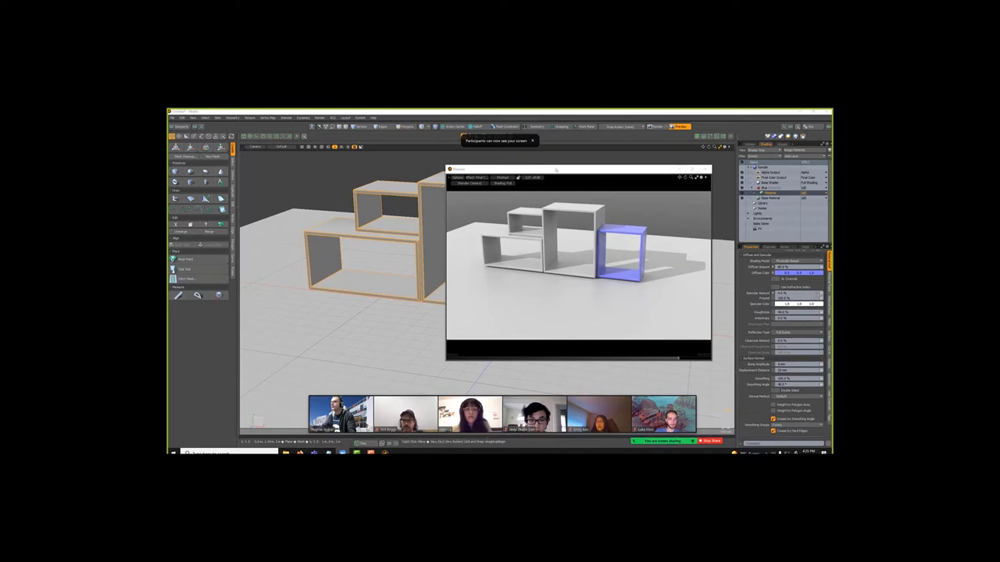
{"action": "left_click_drag", "start_coordinate": [556, 168], "coordinate": [553, 178]}
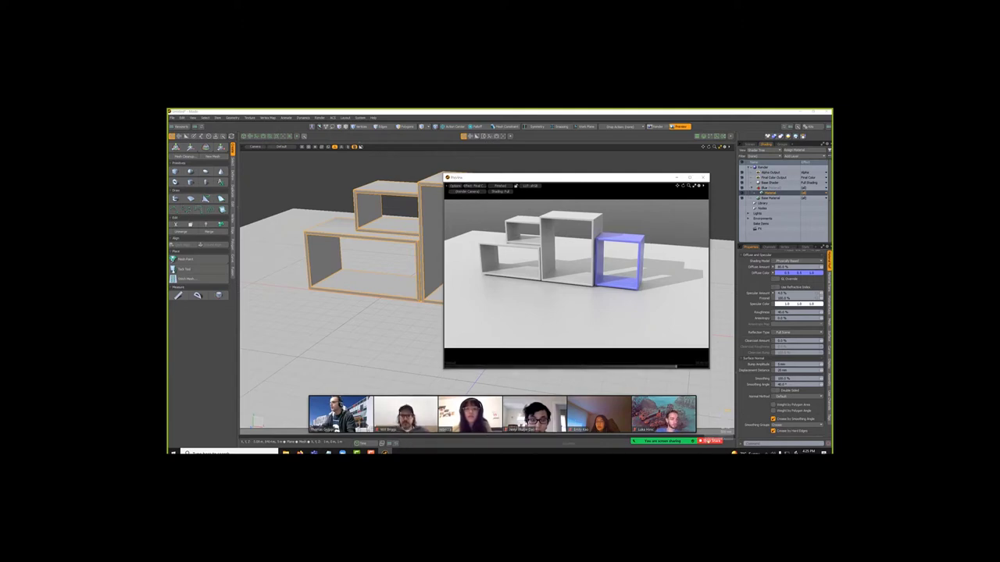
{"action": "left_click", "coordinate": [707, 440]}
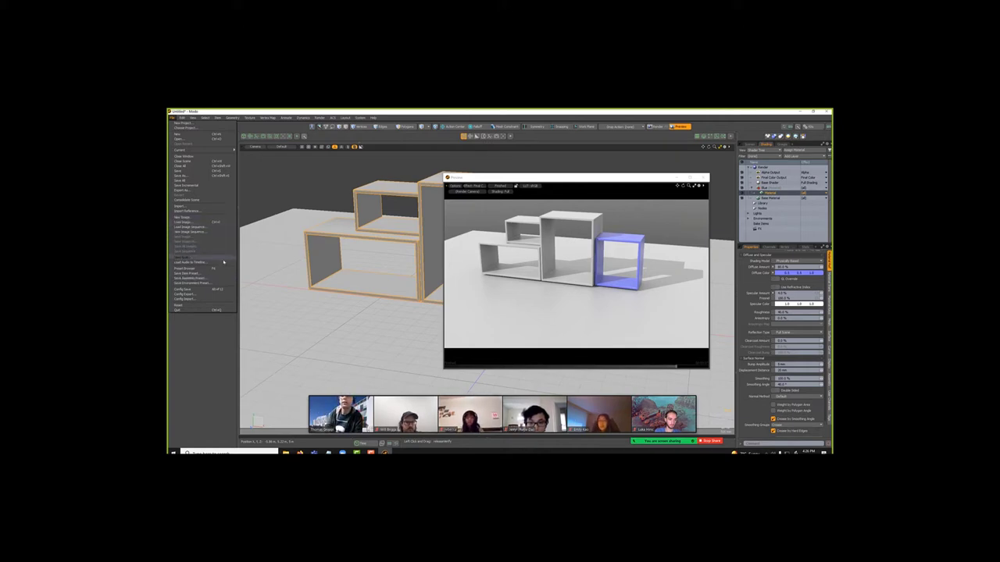
Switch the workspace to the four-view layout and minimize the render preview window.
{"action": "left_click", "coordinate": [226, 309]}
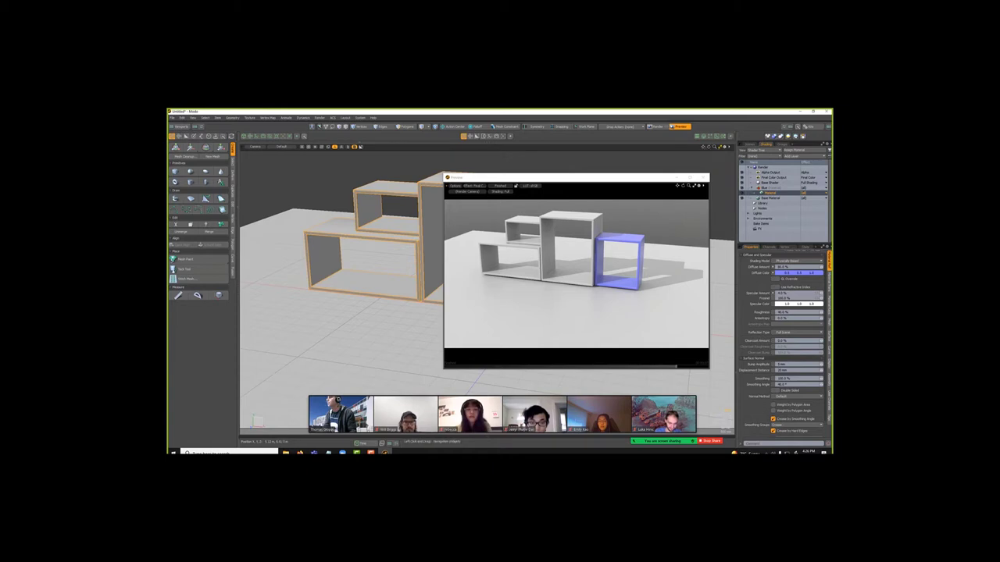
{"action": "left_click", "coordinate": [720, 147]}
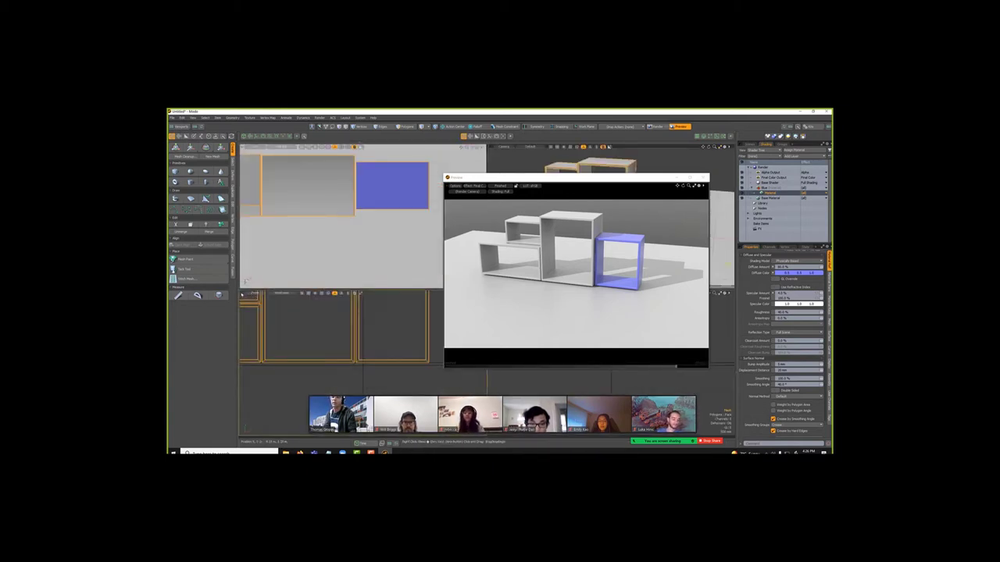
{"action": "mouse_move", "coordinate": [239, 292]}
{"action": "left_mouse_down"}
{"action": "mouse_move", "coordinate": [259, 290]}
{"action": "mouse_move", "coordinate": [239, 295]}
{"action": "left_mouse_up"}
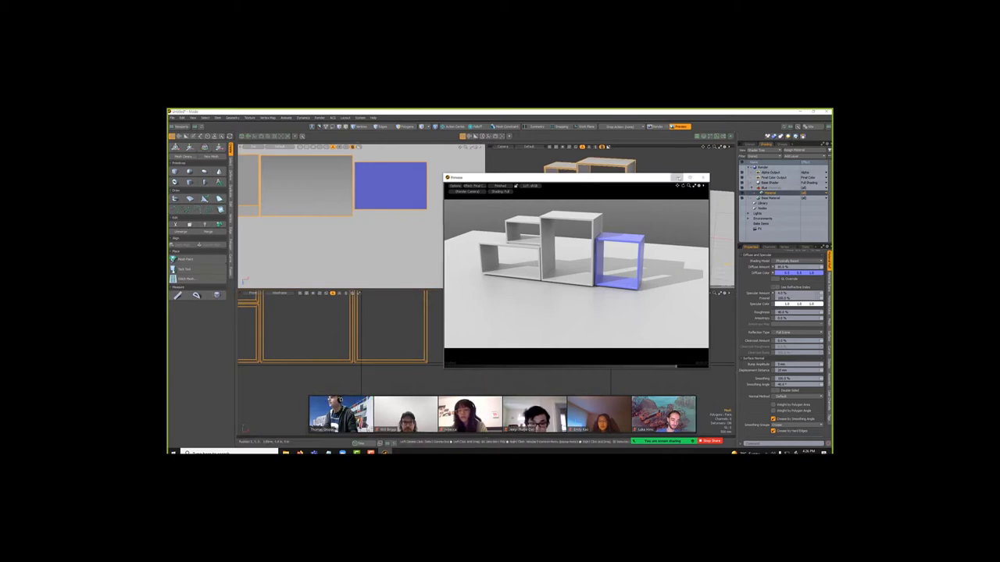
{"action": "left_click", "coordinate": [679, 179]}
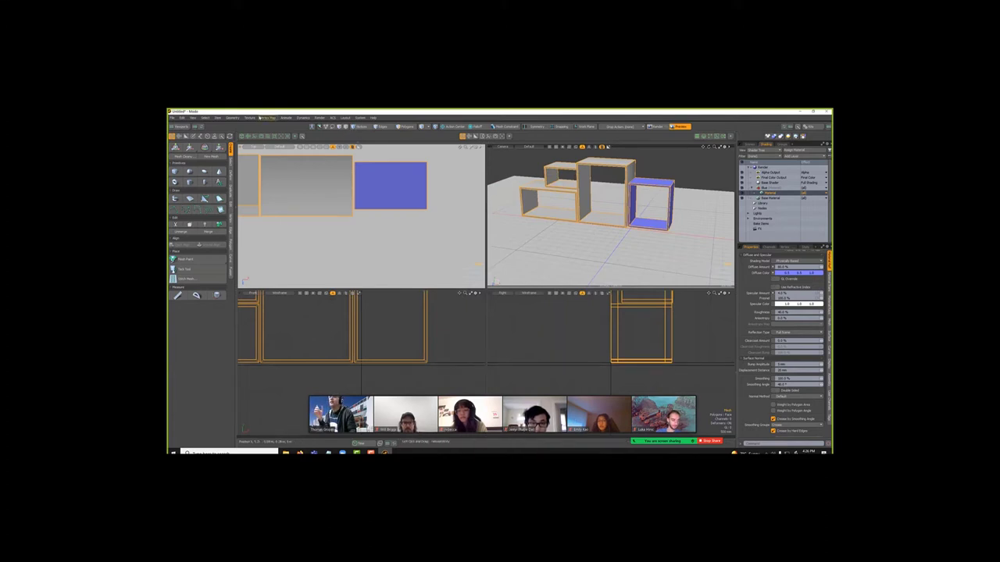
Examine the reset command and the viewport layout options for splitting and managing views.
{"action": "left_click", "coordinate": [172, 118]}
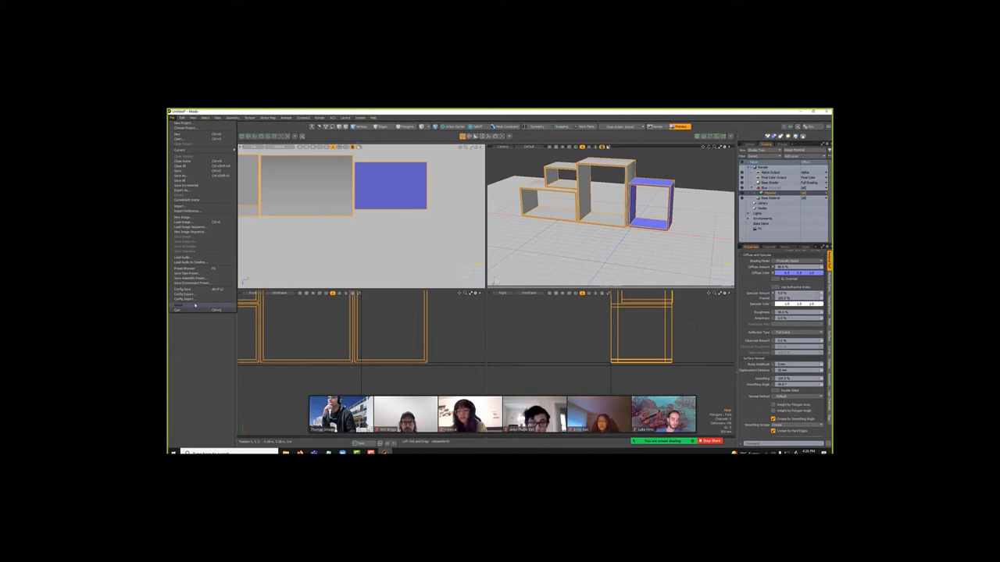
{"action": "left_click", "coordinate": [472, 302]}
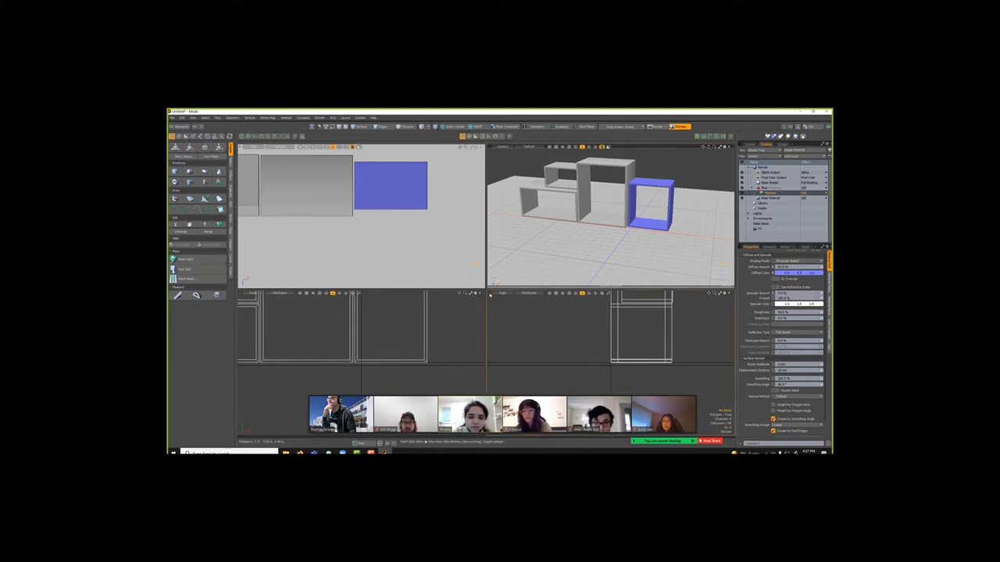
{"action": "left_click", "coordinate": [472, 294]}
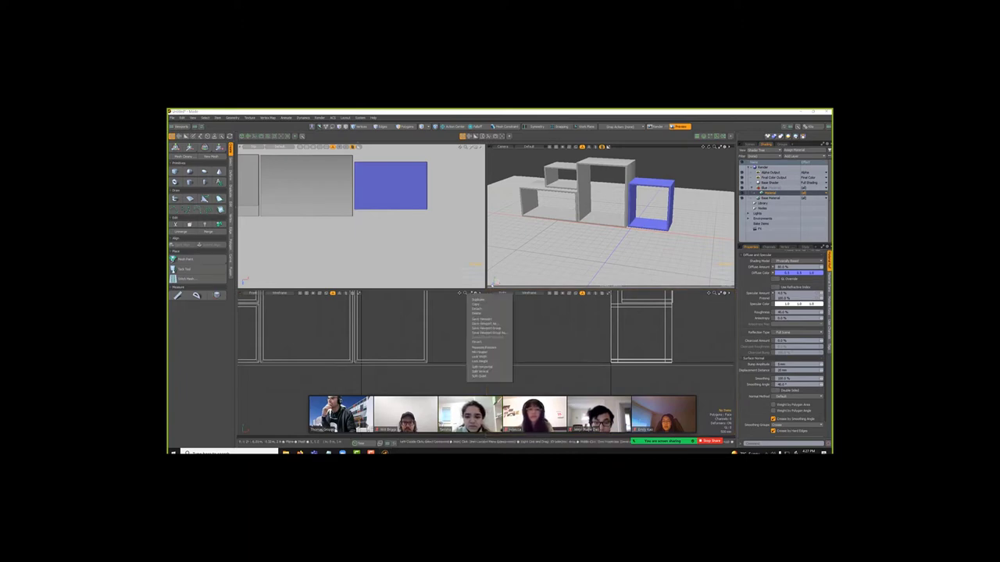
{"action": "left_click", "coordinate": [447, 312]}
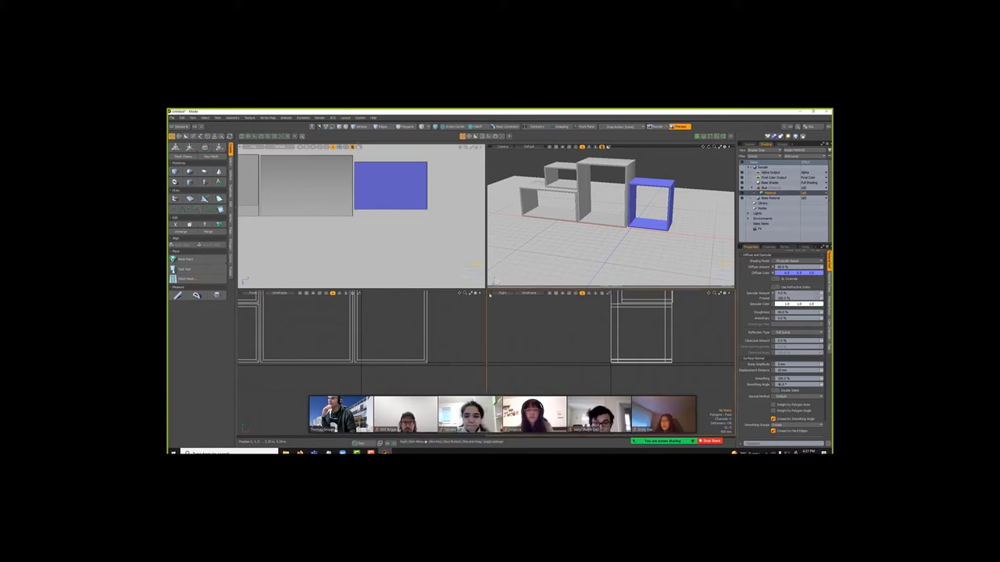
{"action": "left_click", "coordinate": [490, 294]}
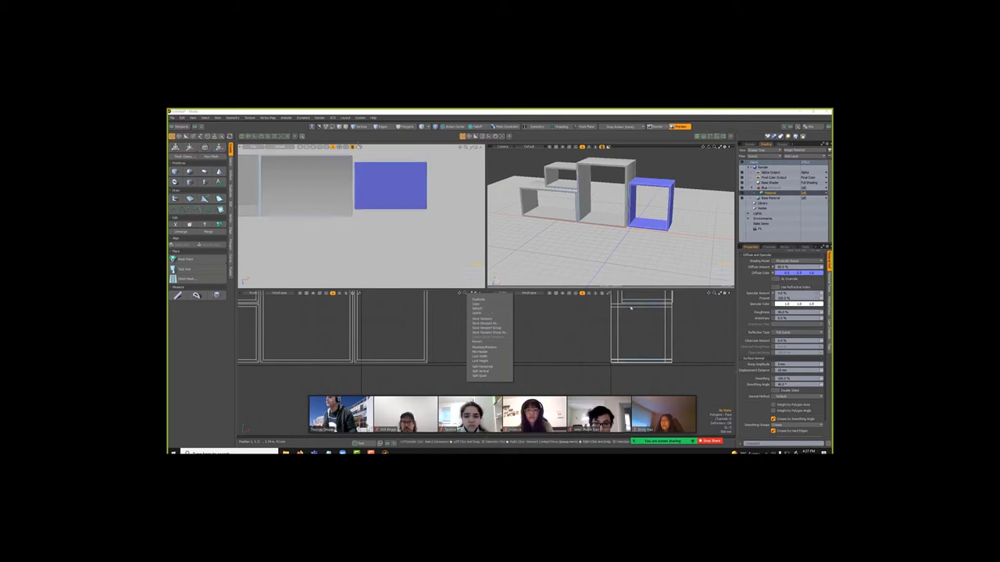
{"action": "left_click", "coordinate": [586, 329]}
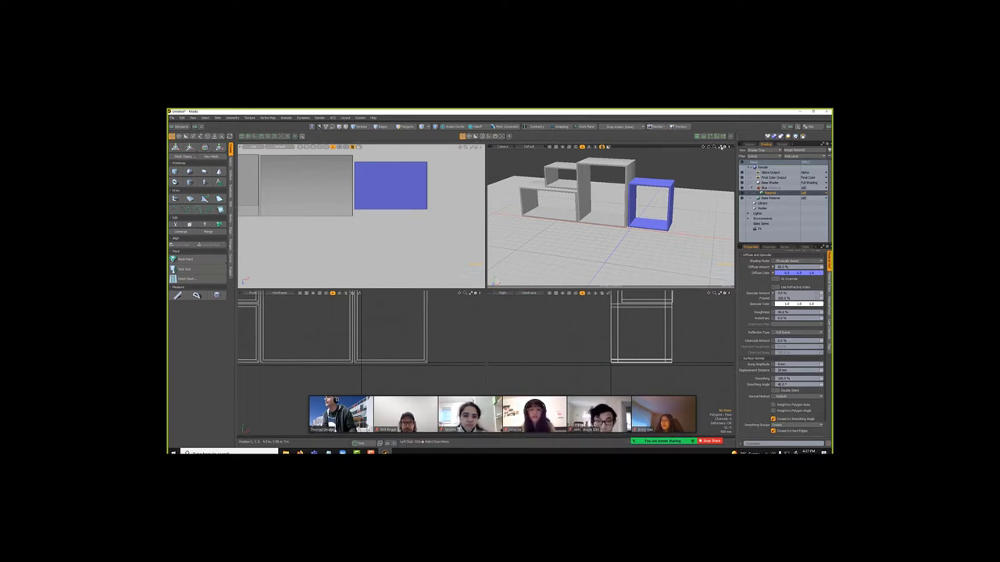
Maximize the camera view and assign the existing Blue material to all polygons of the small upper shelf box.
{"action": "left_click", "coordinate": [721, 147]}
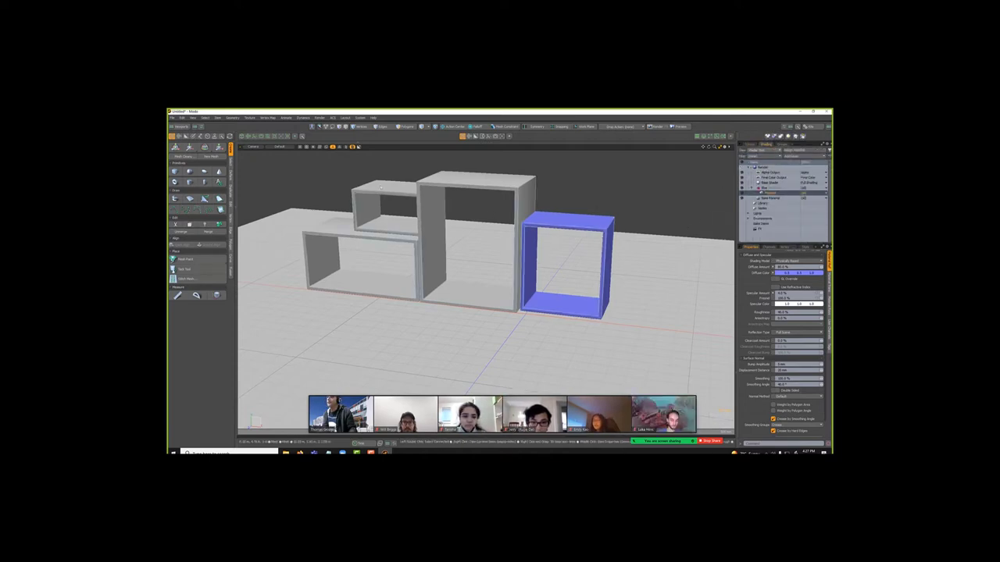
{"action": "left_click", "coordinate": [433, 250]}
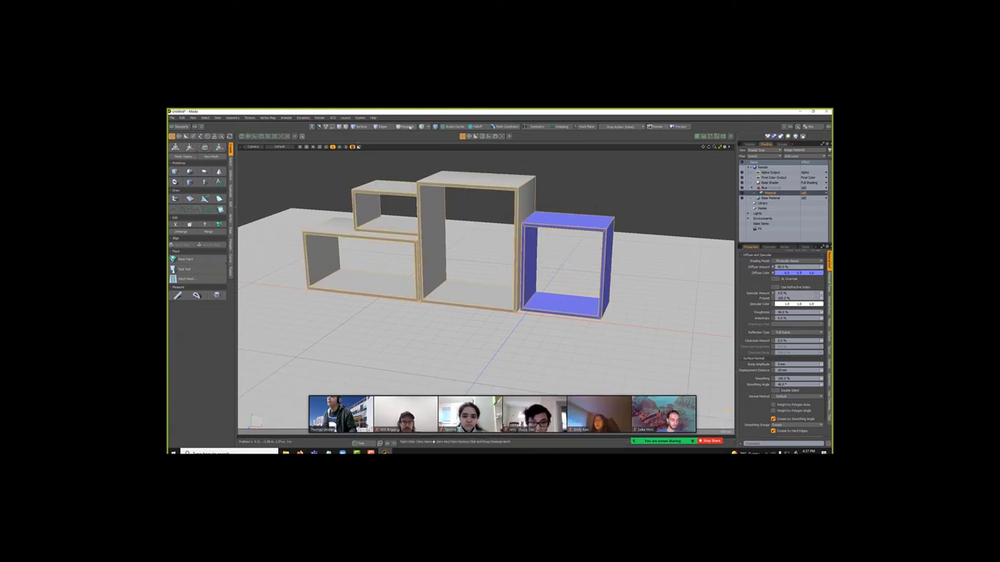
{"action": "key", "text": "3"}
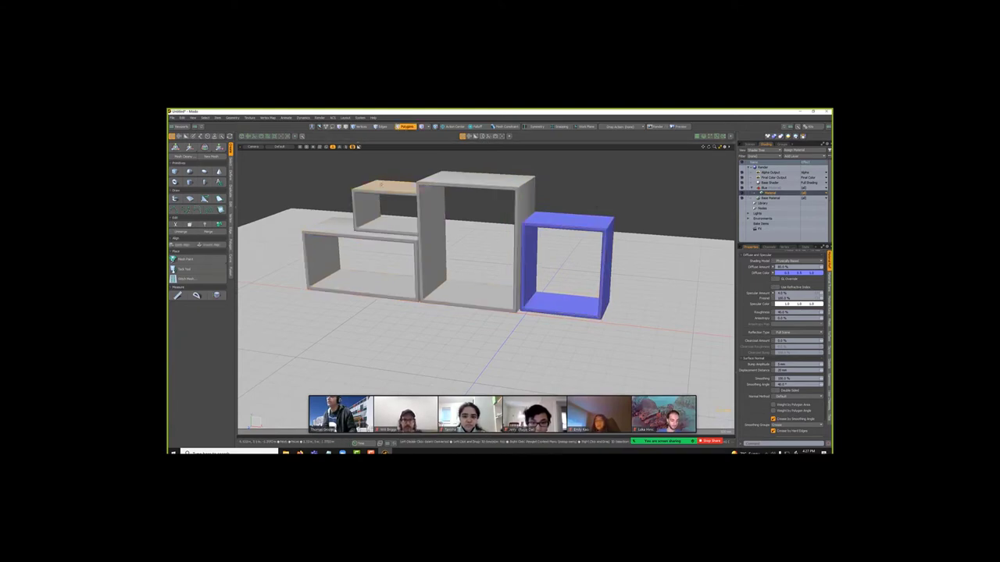
{"action": "double_click", "coordinate": [380, 185]}
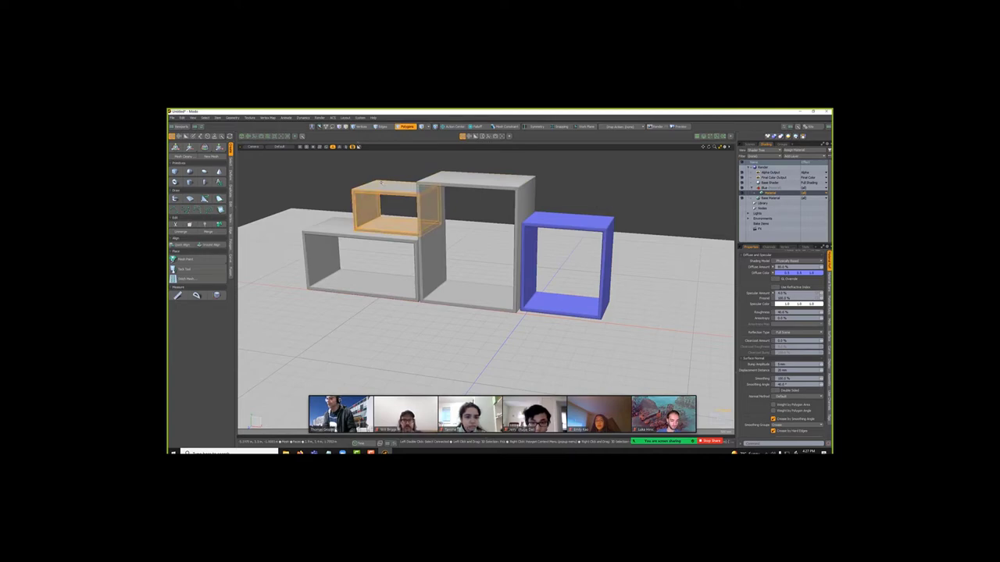
{"action": "key", "text": "m"}
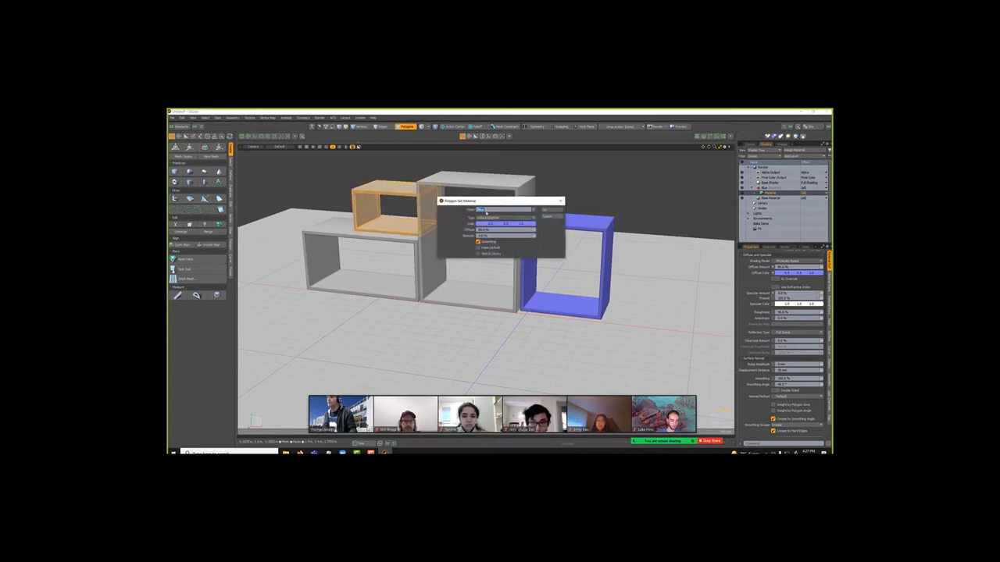
{"action": "left_click", "coordinate": [547, 211]}
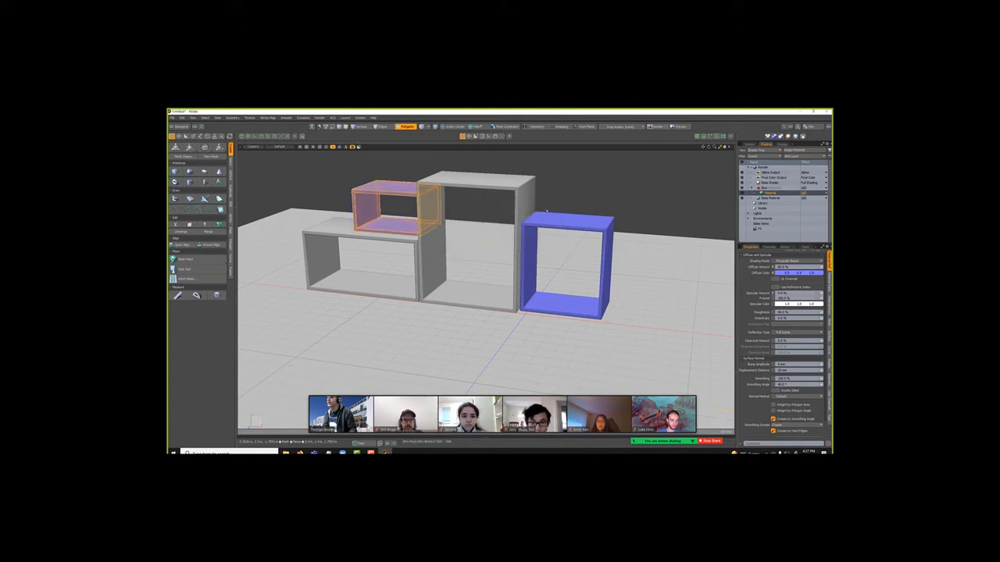
Change the Blue material's diffuse color to a very pale lavender and return to item selection.
{"action": "left_click", "coordinate": [571, 186]}
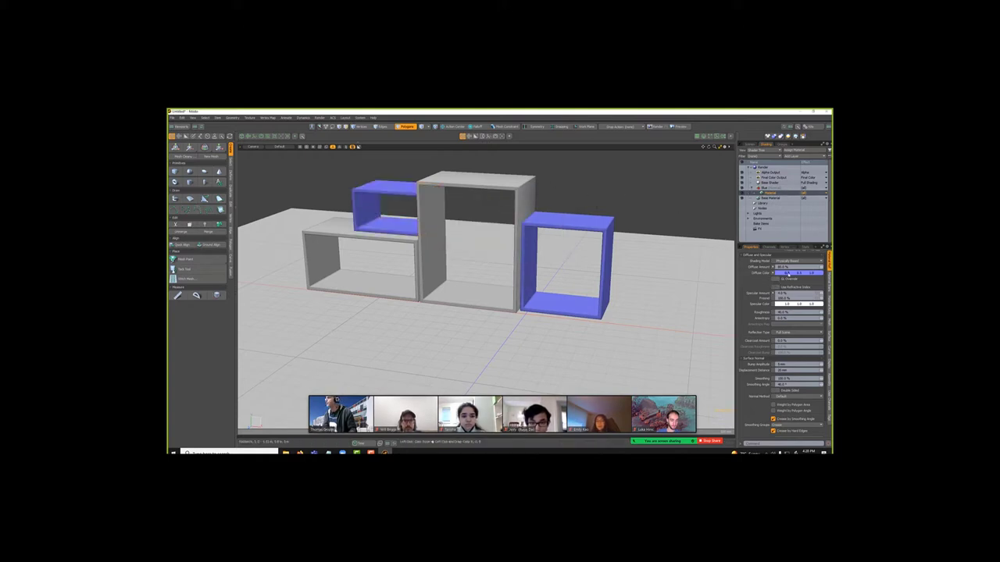
{"action": "left_click", "coordinate": [787, 273]}
{"action": "mouse_move", "coordinate": [631, 243]}
{"action": "left_mouse_down"}
{"action": "mouse_move", "coordinate": [657, 249]}
{"action": "mouse_move", "coordinate": [631, 243]}
{"action": "left_mouse_up"}
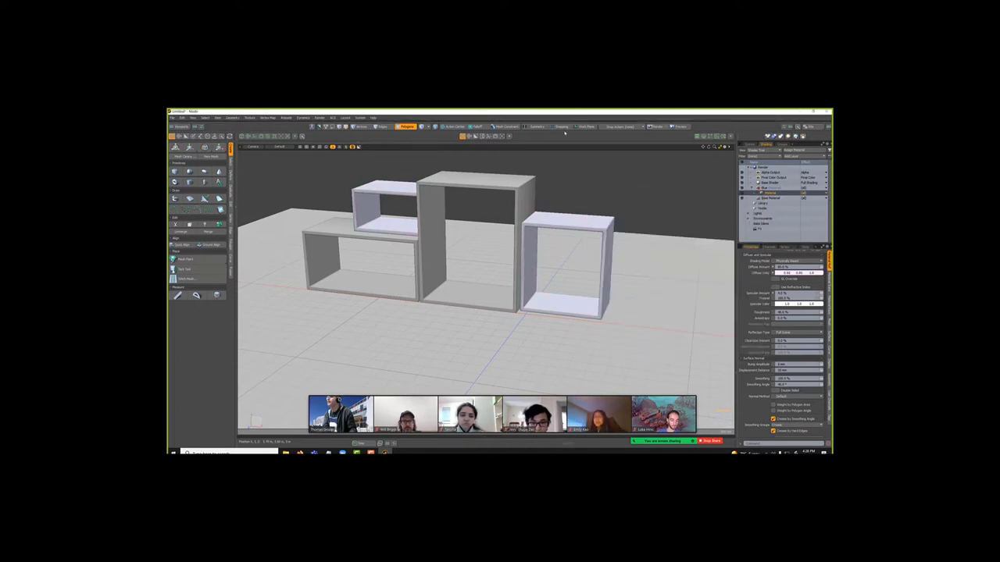
{"action": "left_click", "coordinate": [411, 127]}
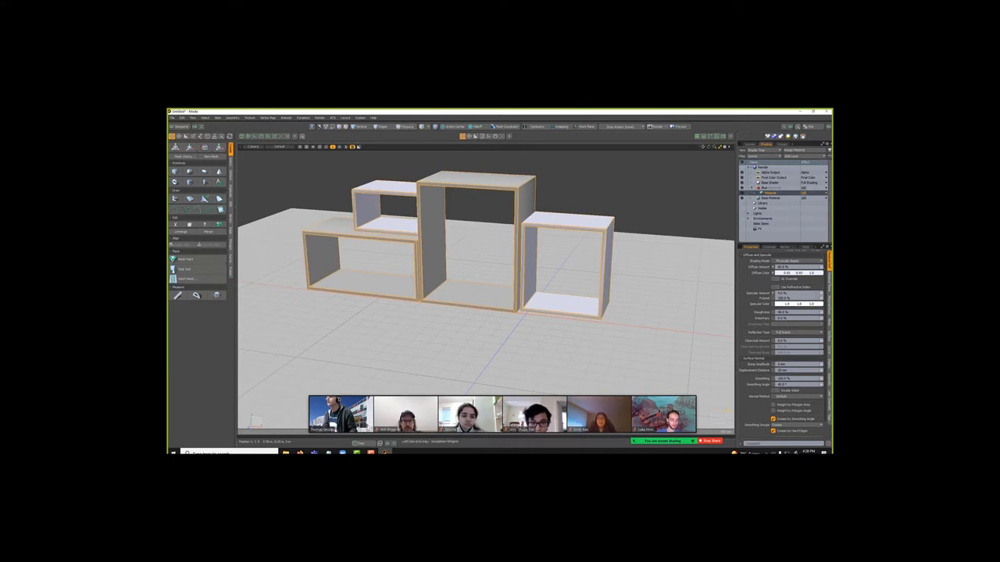
Examine the shelves from a higher angle and the rounded edge settings of the Blue material.
{"action": "left_click_drag", "start_coordinate": [704, 147], "coordinate": [699, 191]}
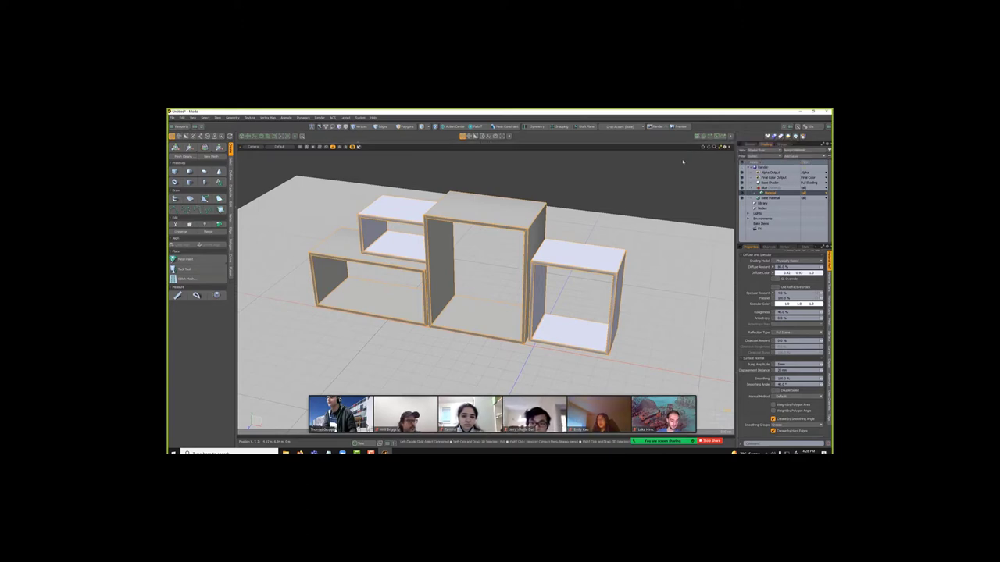
{"action": "scroll", "coordinate": [677, 169], "scroll_direction": "down", "scroll_amount": 1}
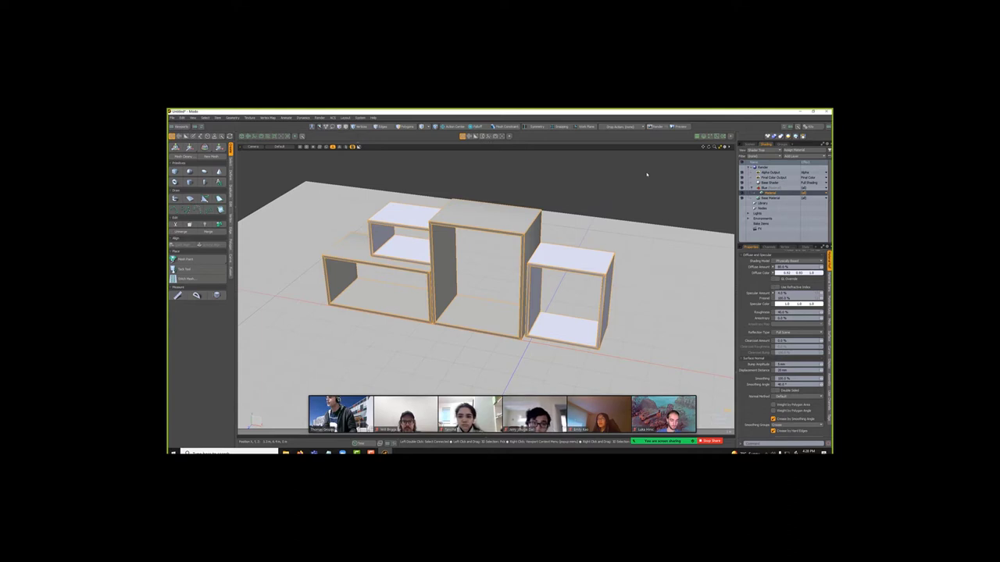
{"action": "scroll", "coordinate": [752, 325], "scroll_direction": "down", "scroll_amount": 1}
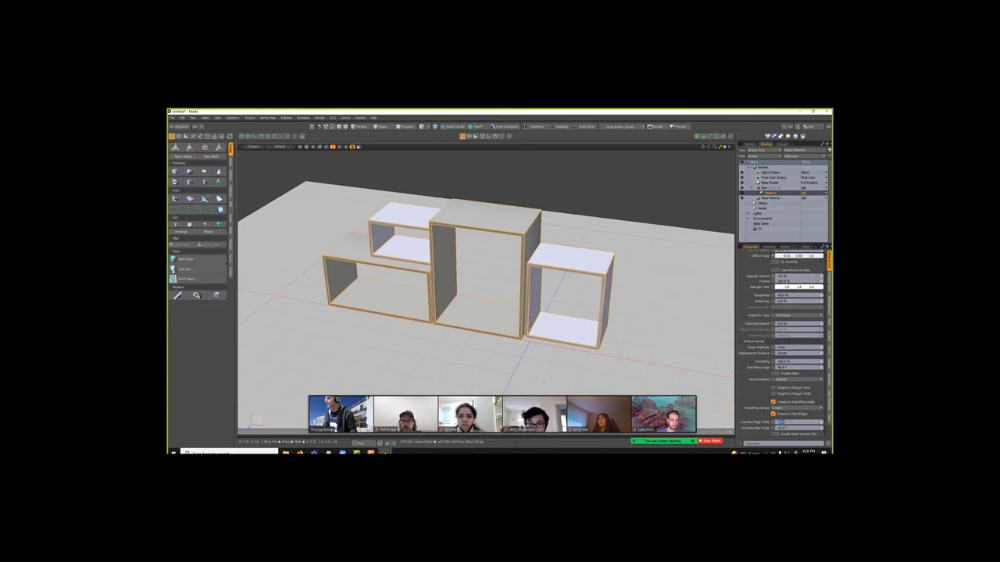
{"action": "left_click", "coordinate": [661, 209]}
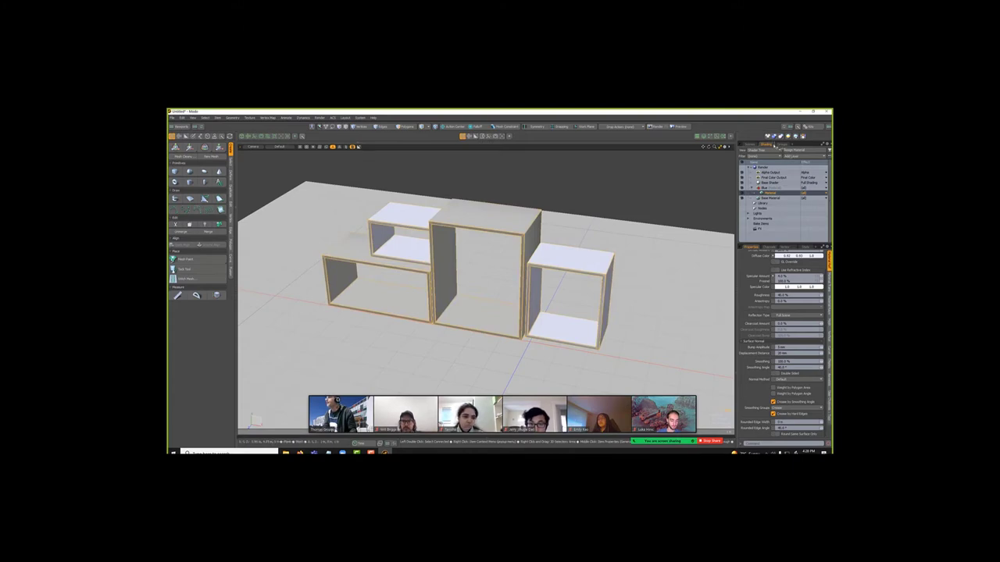
Examine the scene's item list, the item types that can be added, and the materials in the shader tree.
{"action": "left_click", "coordinate": [753, 145]}
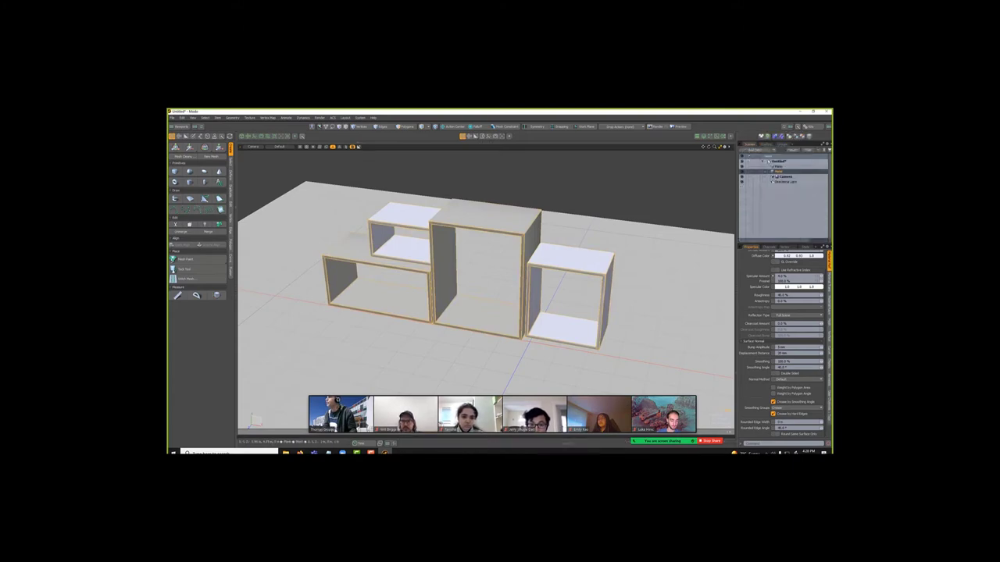
{"action": "left_click", "coordinate": [773, 152]}
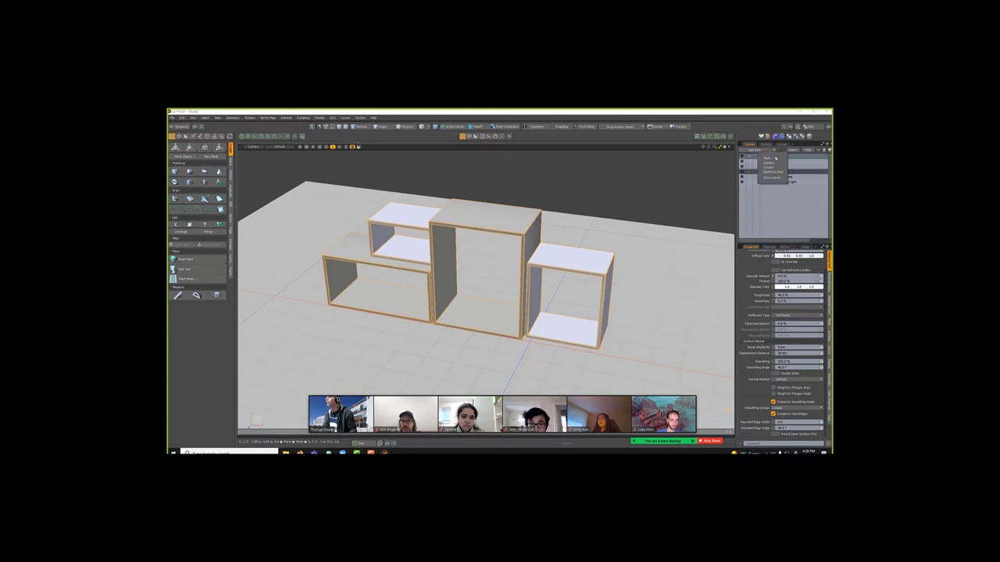
{"action": "left_click", "coordinate": [771, 161]}
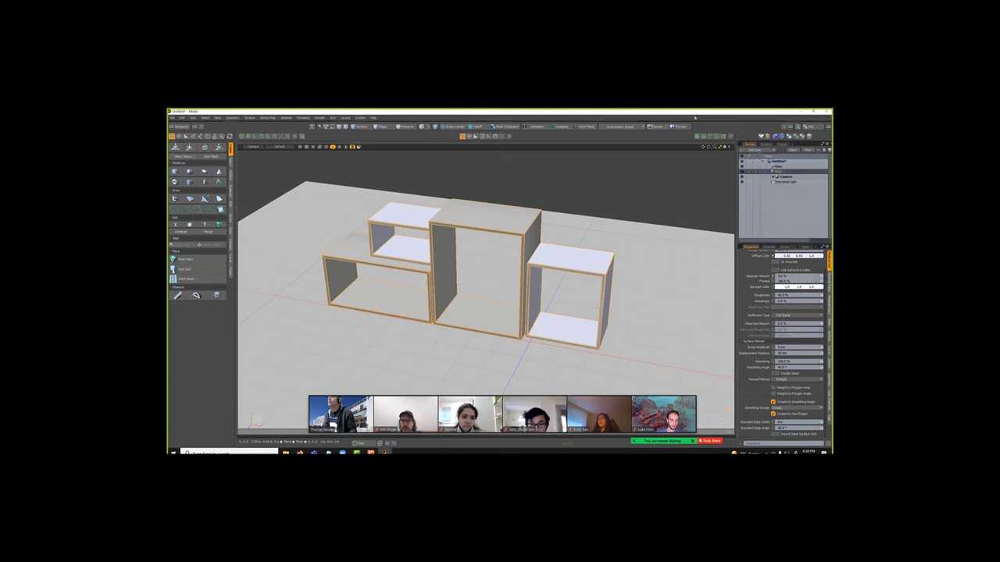
{"action": "left_click", "coordinate": [753, 143]}
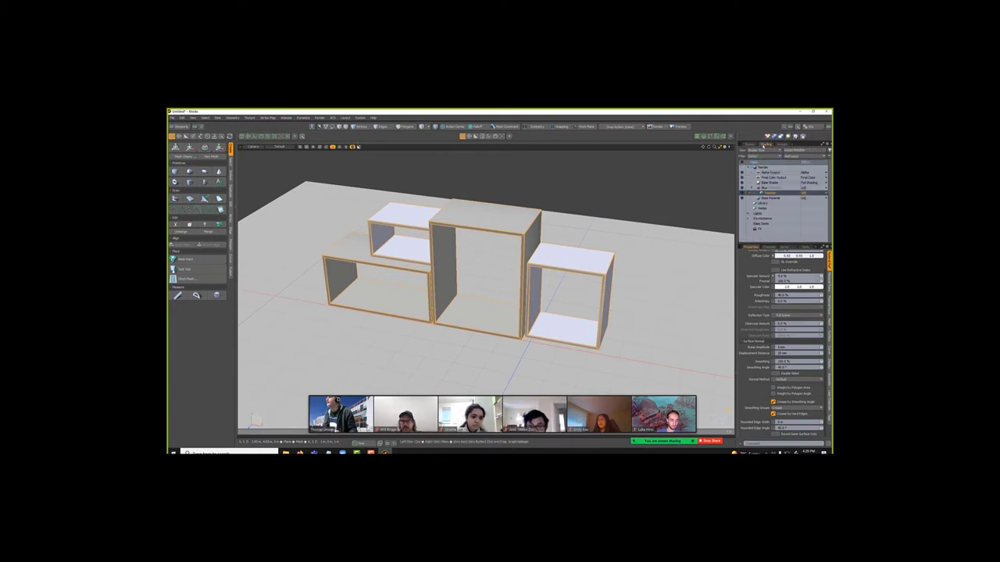
{"action": "left_click", "coordinate": [750, 145]}
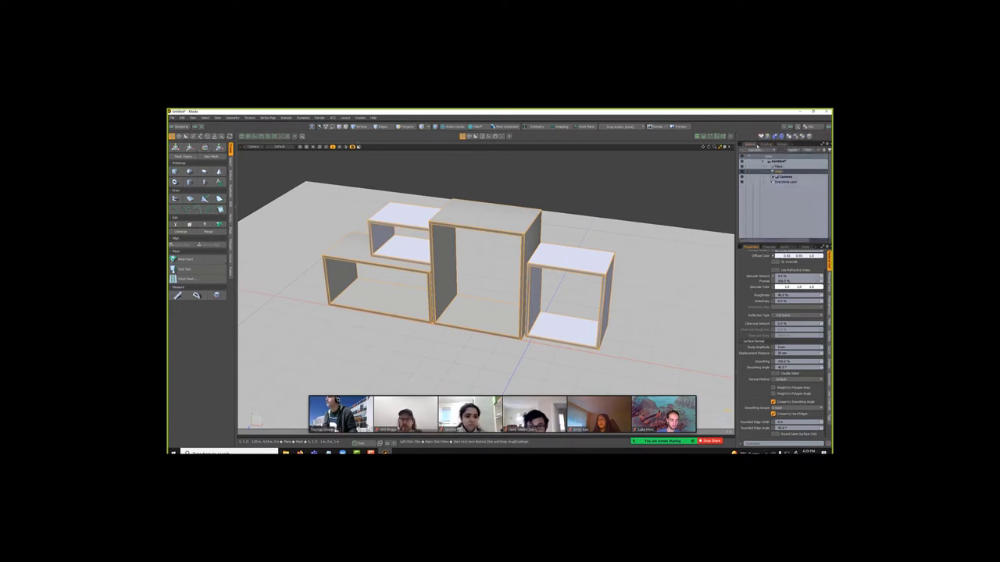
{"action": "left_click", "coordinate": [768, 149]}
{"action": "left_click", "coordinate": [768, 146]}
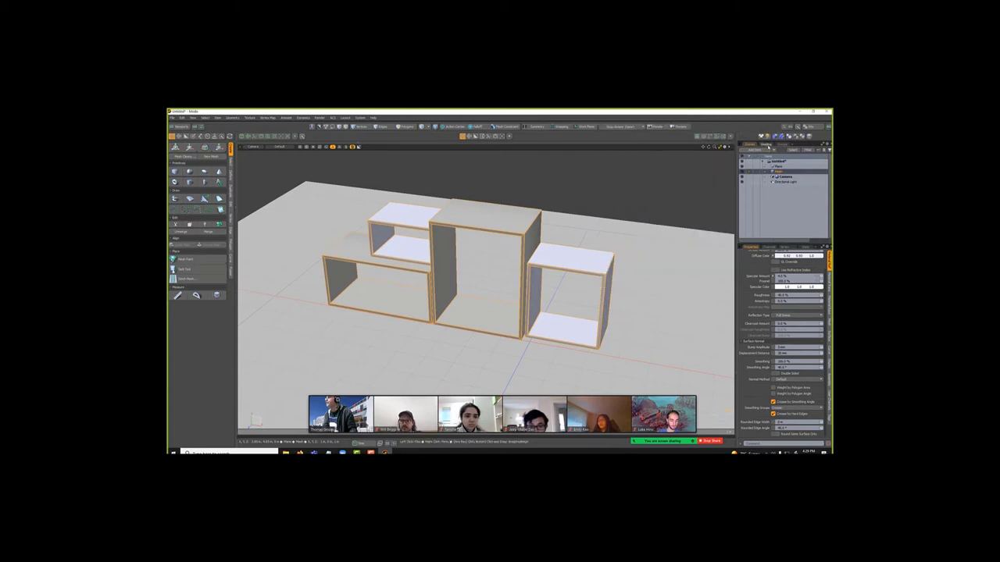
{"action": "left_click", "coordinate": [767, 145]}
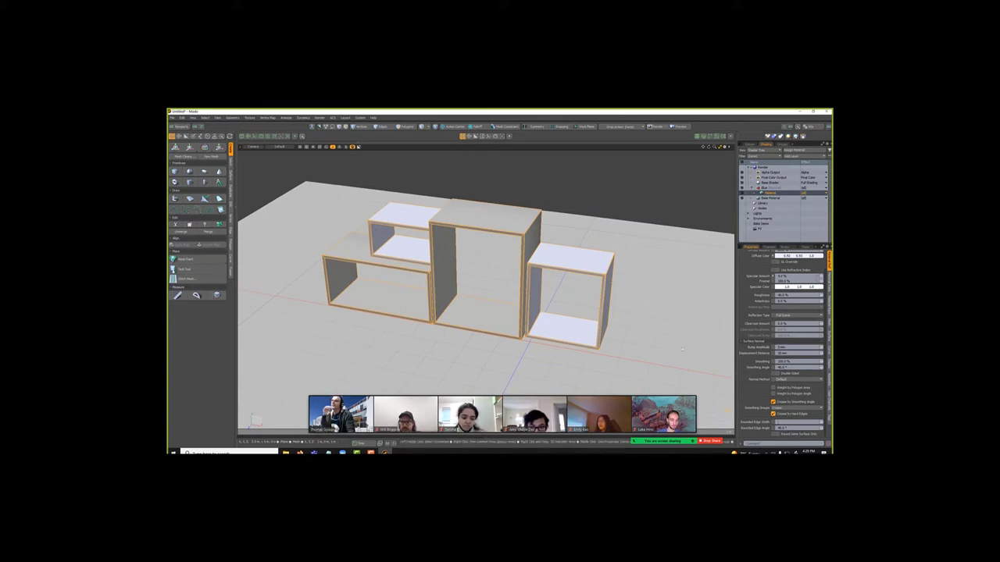
Examine the modeling tool sets, including the polygon, edge, slicing, deform and selection tools and the Set Position options.
{"action": "scroll", "coordinate": [516, 228], "scroll_direction": "up", "scroll_amount": 2}
{"action": "scroll", "coordinate": [516, 229], "scroll_direction": "up", "scroll_amount": 1}
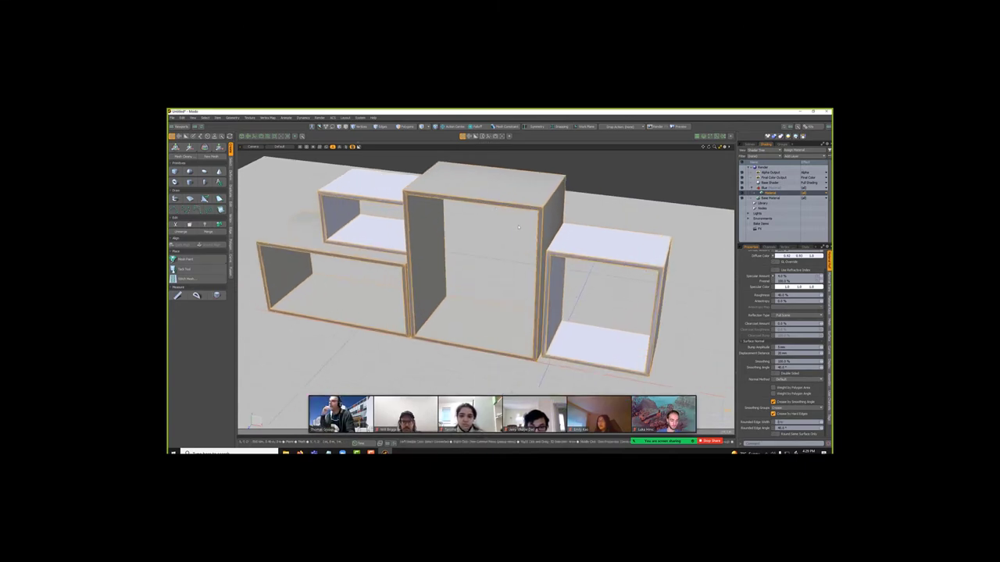
{"action": "scroll", "coordinate": [518, 227], "scroll_direction": "up", "scroll_amount": 1}
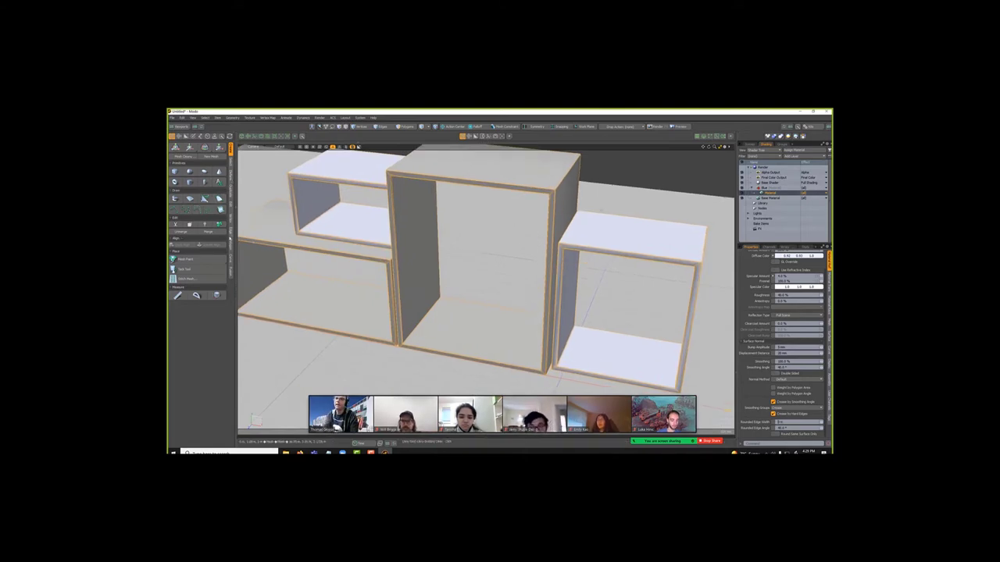
{"action": "left_click", "coordinate": [230, 244]}
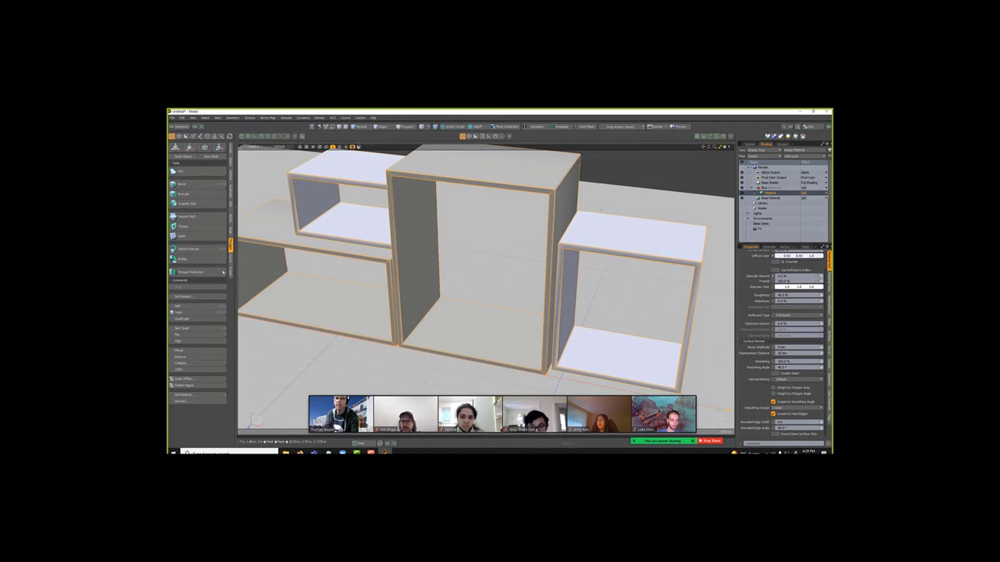
{"action": "left_click", "coordinate": [213, 296]}
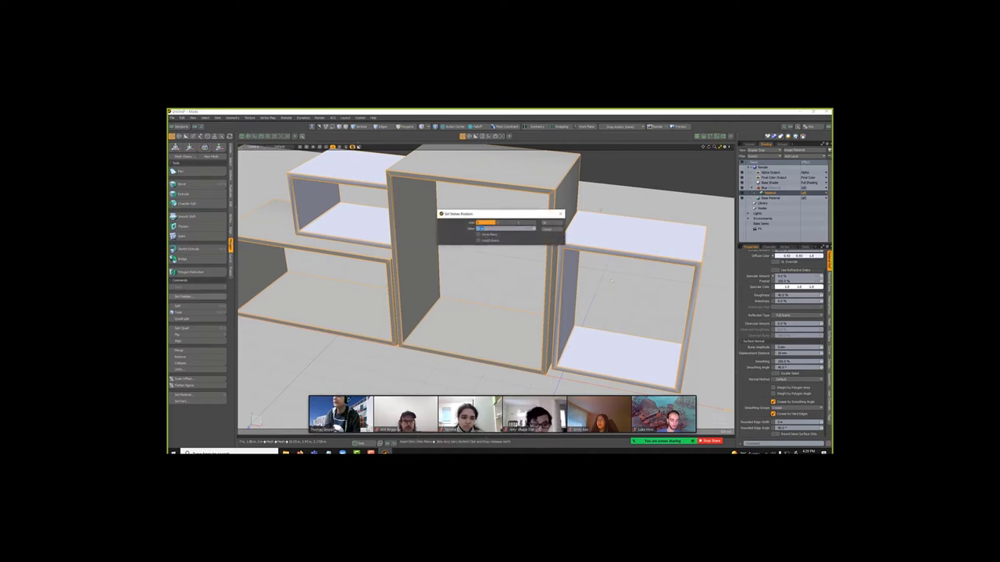
{"action": "left_click", "coordinate": [545, 229]}
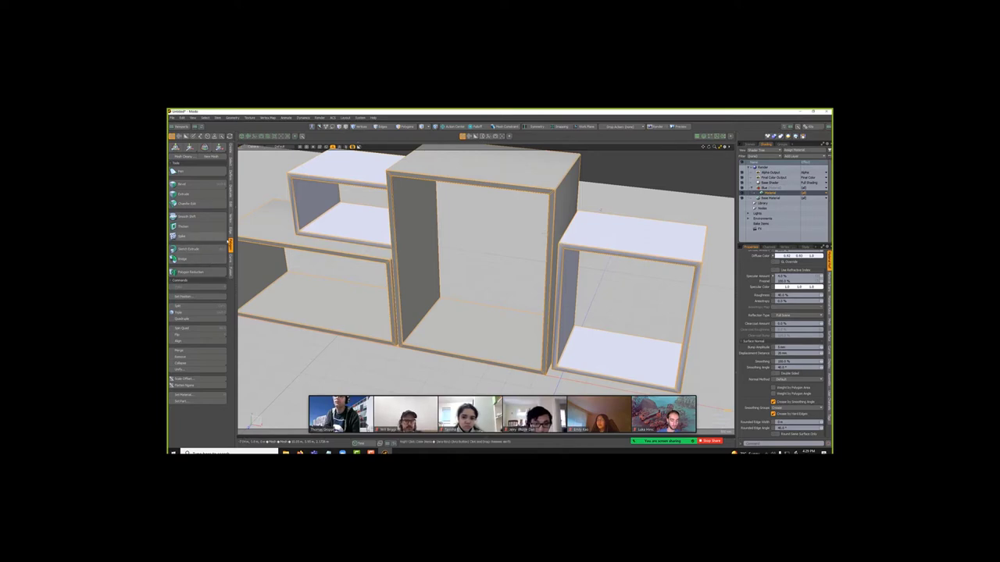
{"action": "left_click", "coordinate": [230, 232]}
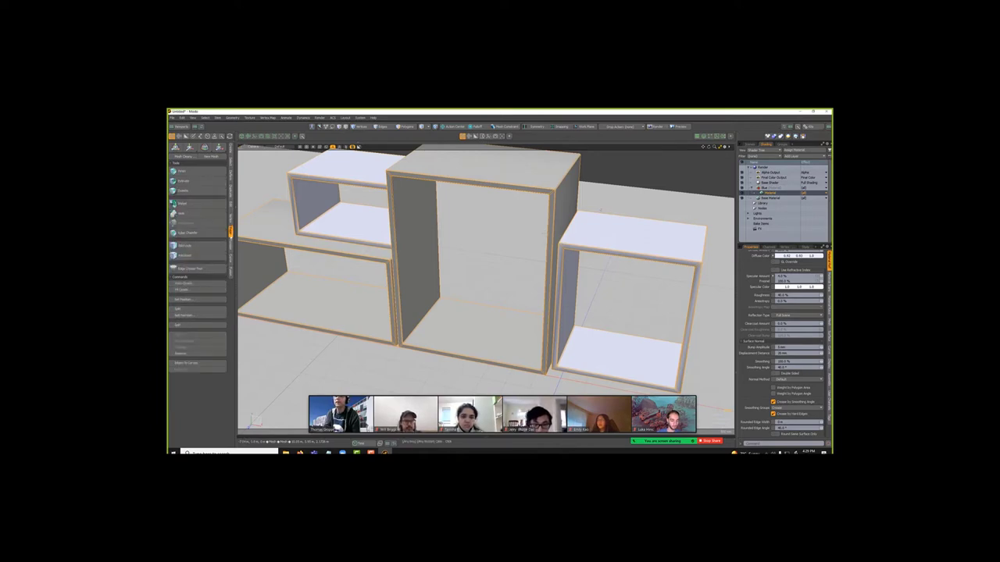
{"action": "left_click", "coordinate": [230, 205]}
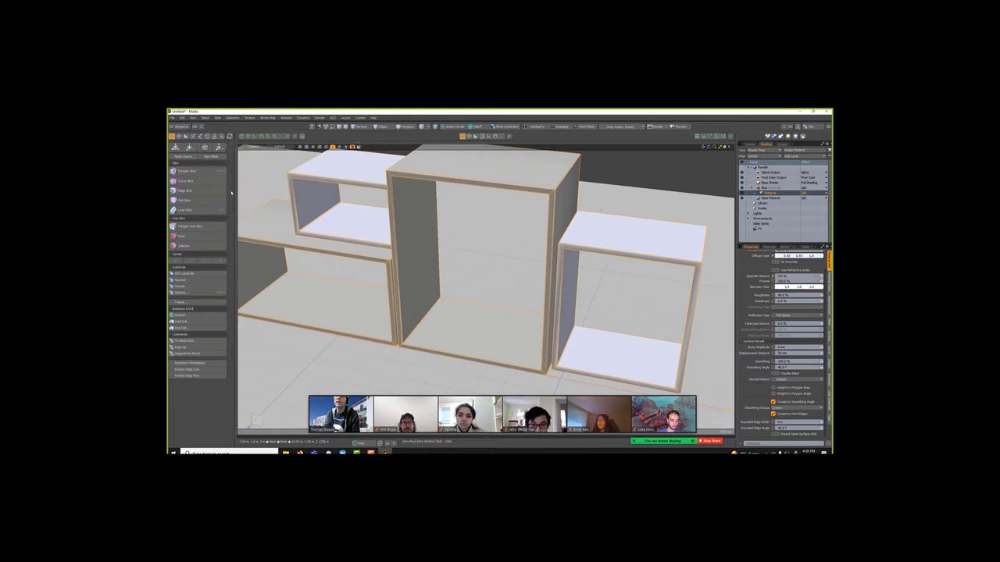
{"action": "left_click", "coordinate": [231, 191]}
{"action": "left_click", "coordinate": [230, 175]}
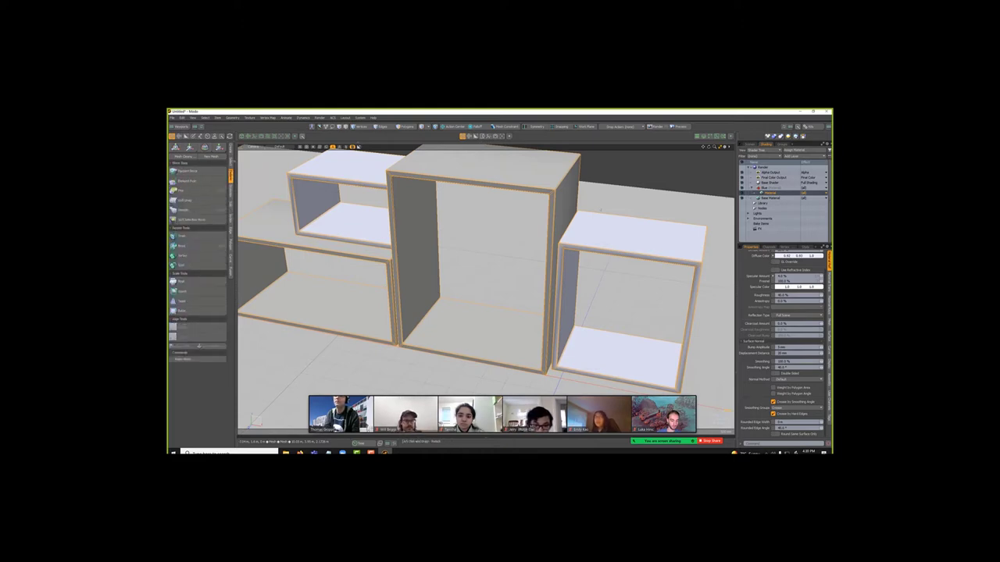
{"action": "left_click", "coordinate": [231, 161]}
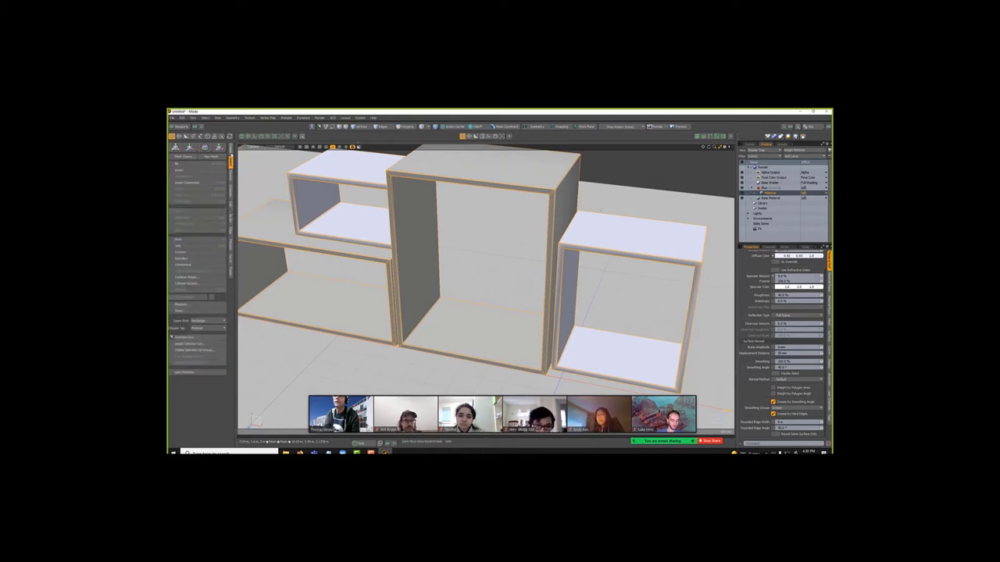
{"action": "left_click", "coordinate": [231, 152]}
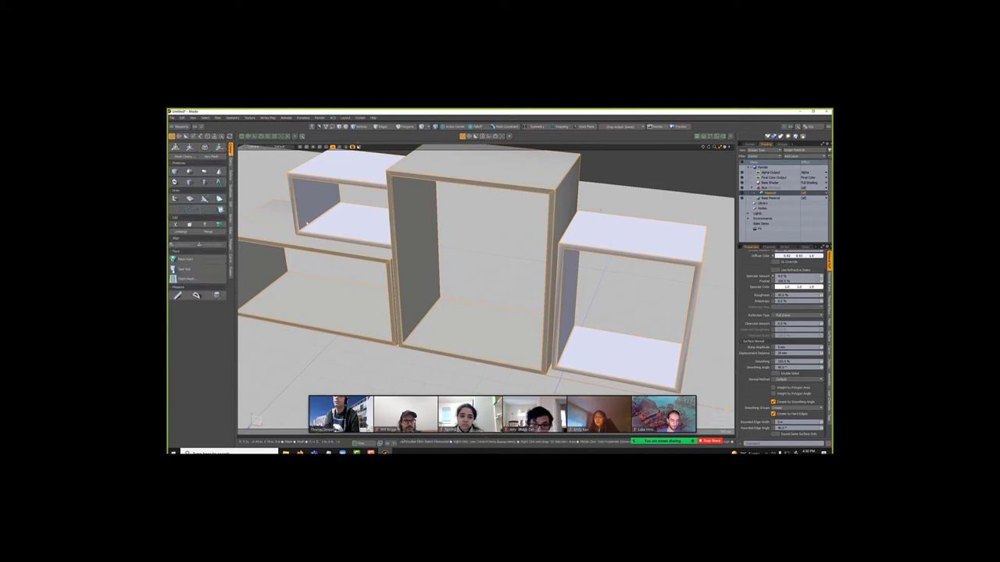
{"action": "scroll", "coordinate": [376, 248], "scroll_direction": "down", "scroll_amount": 5}
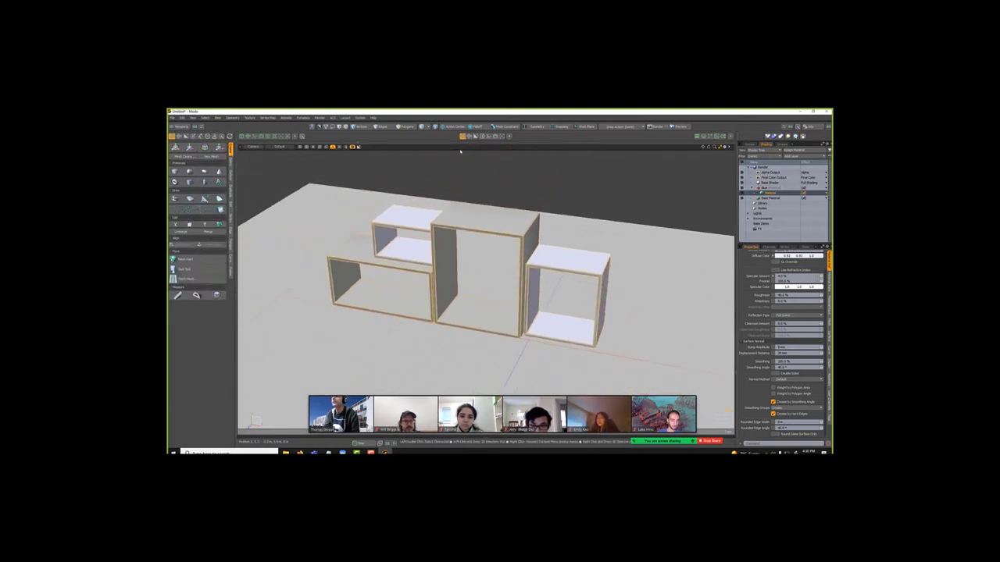
Run Mesh Cleanup on the shelf mesh with all cleanup options enabled.
{"action": "left_click", "coordinate": [455, 219]}
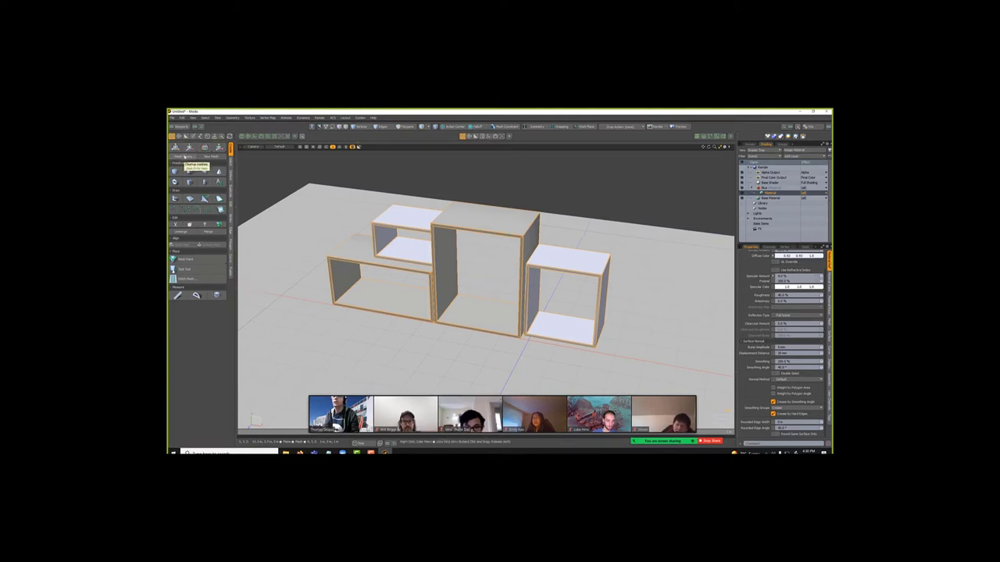
{"action": "left_click", "coordinate": [184, 157]}
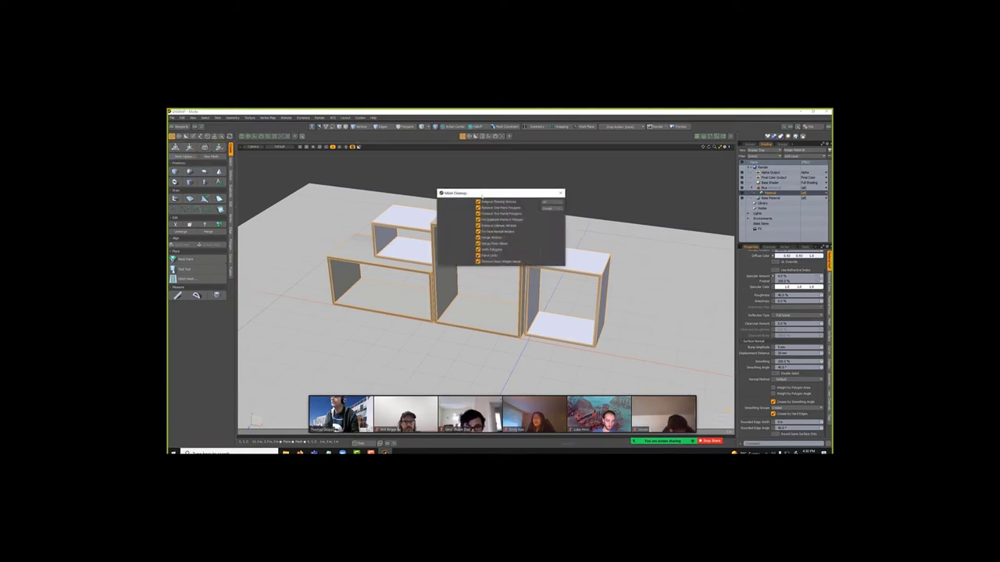
{"action": "left_click_drag", "start_coordinate": [481, 194], "coordinate": [338, 167]}
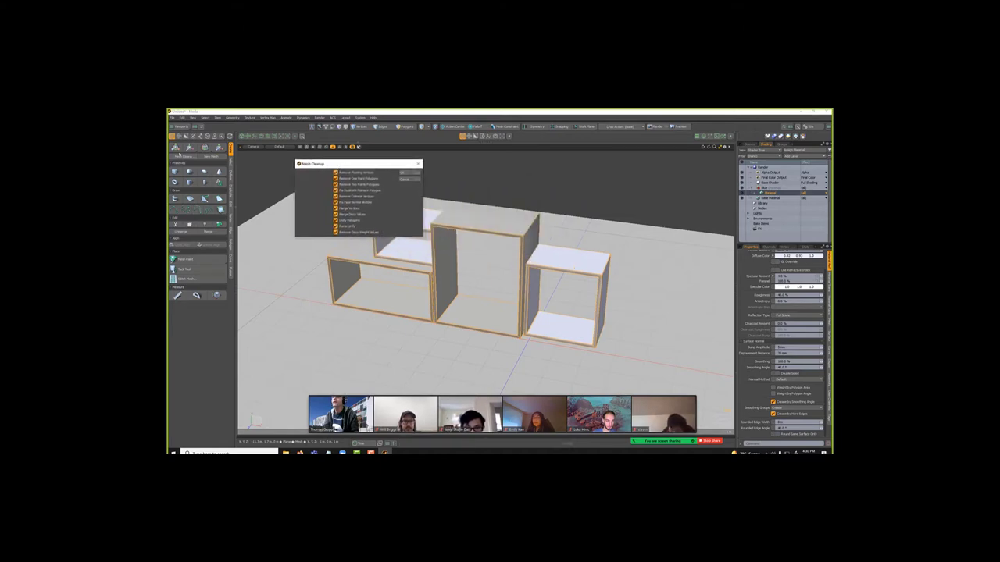
{"action": "left_click", "coordinate": [405, 172]}
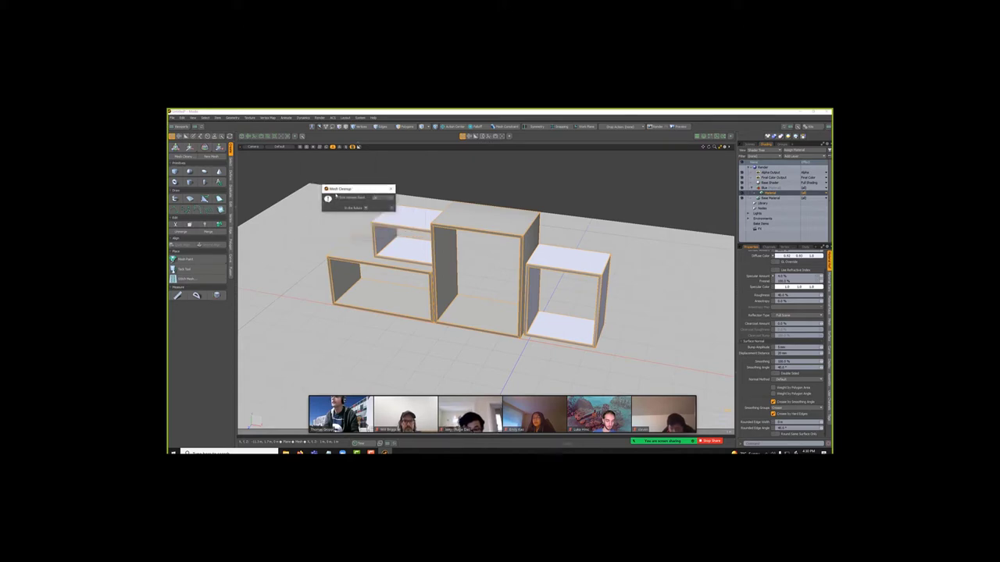
{"action": "left_click", "coordinate": [380, 198]}
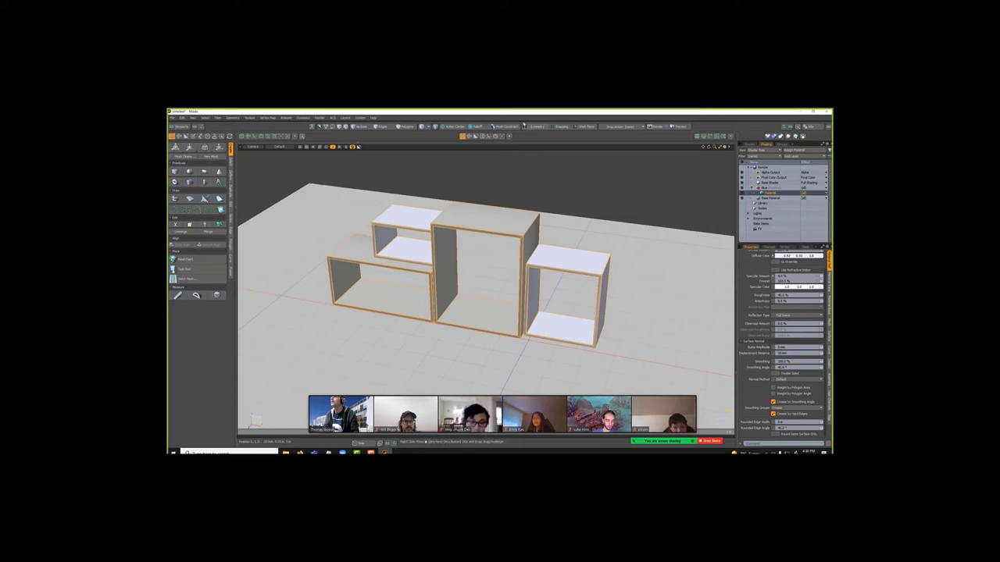
Show the layout switcher, view the Animate layout and change the workspace to the Model layout.
{"action": "left_click", "coordinate": [515, 121]}
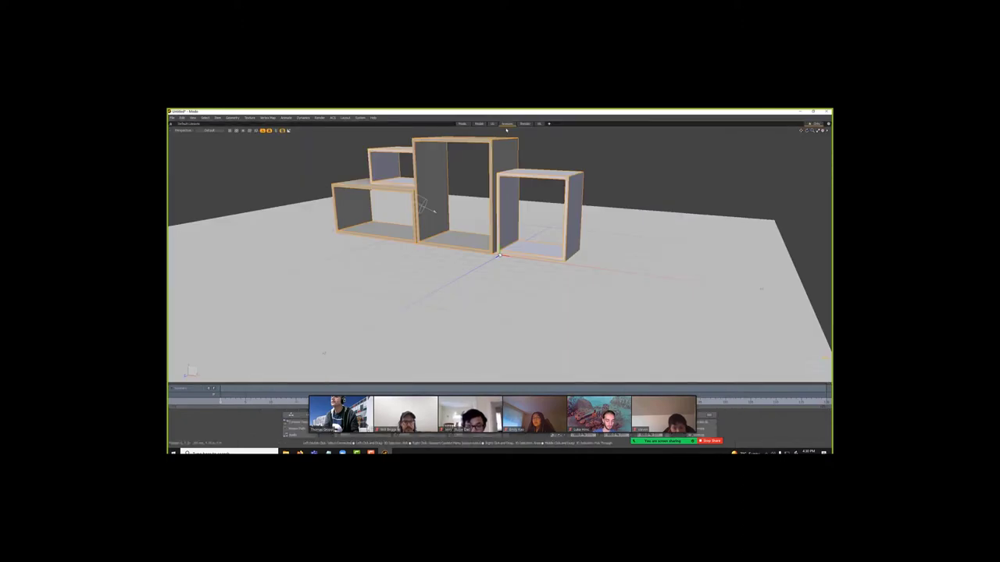
{"action": "left_click", "coordinate": [463, 124]}
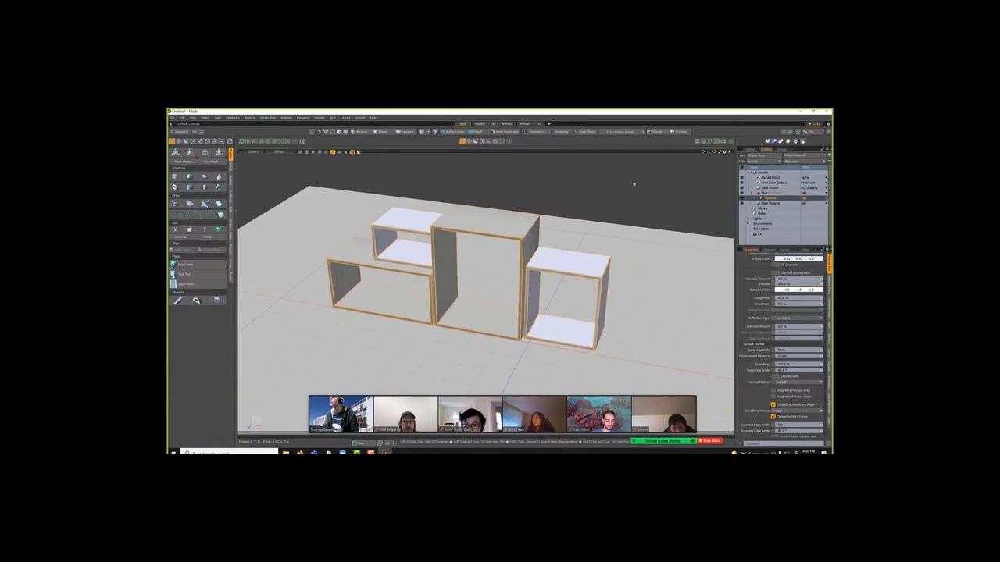
{"action": "left_click", "coordinate": [480, 124]}
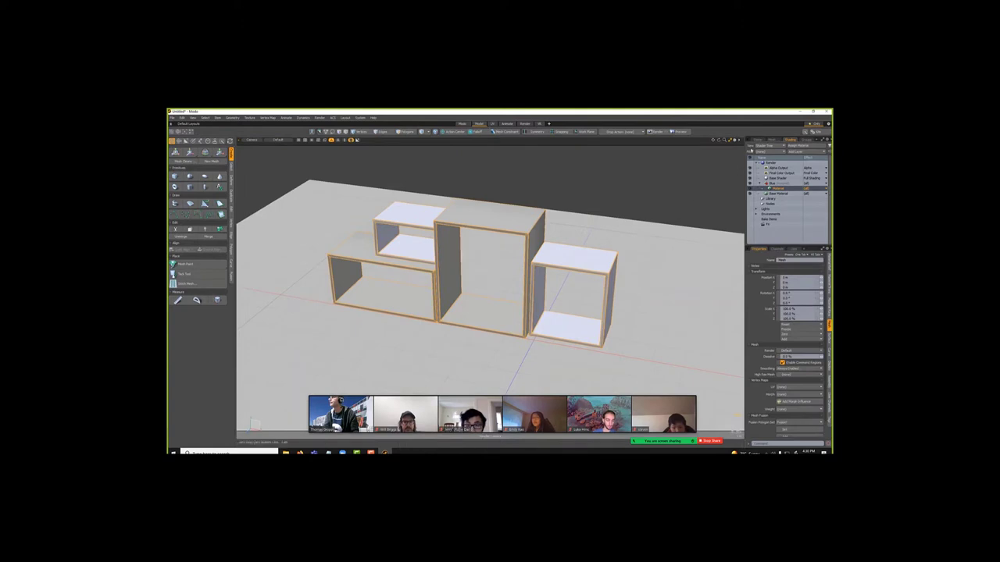
Examine the mesh operations list and the operators that can be added, and return to the item list.
{"action": "left_click", "coordinate": [773, 138]}
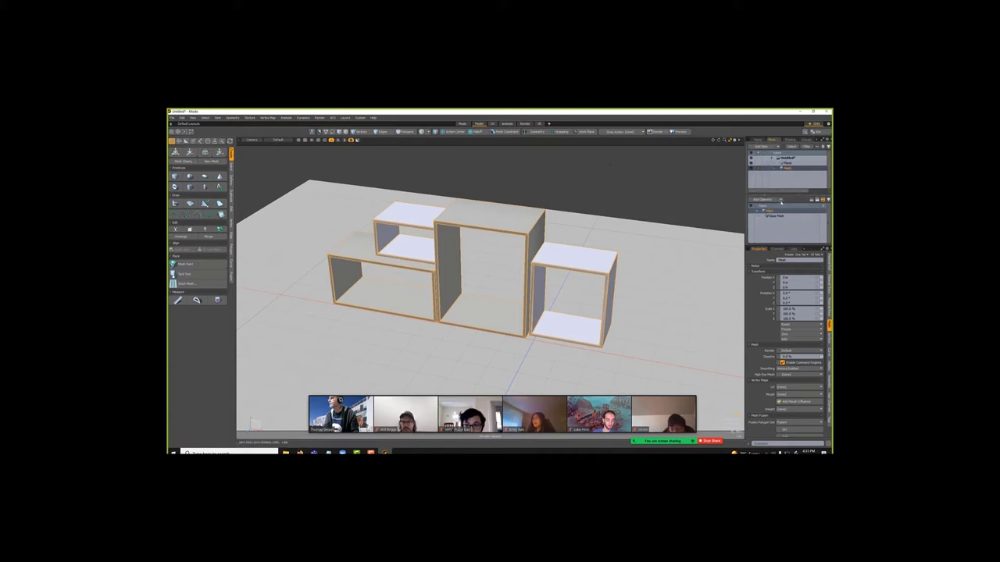
{"action": "left_click", "coordinate": [780, 200]}
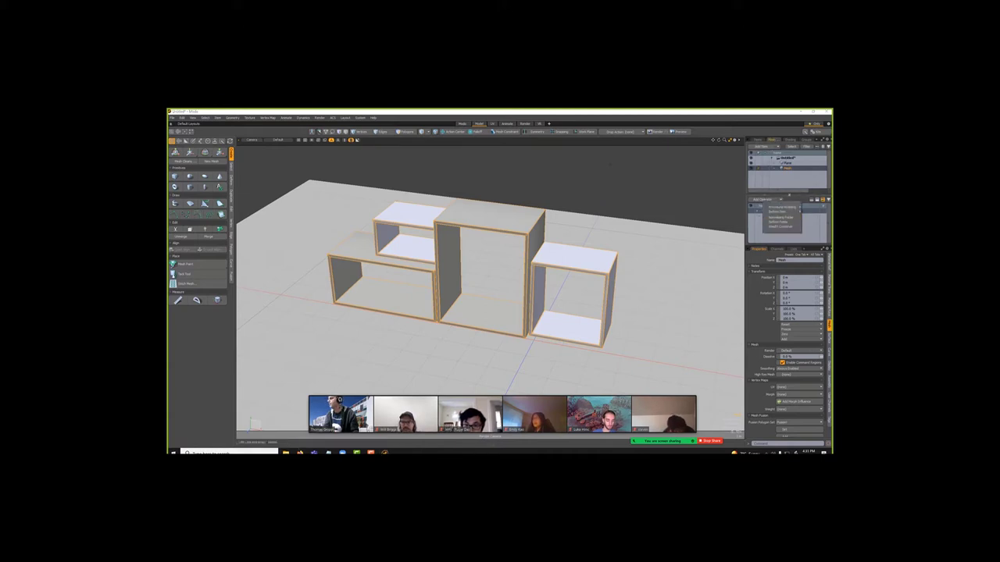
{"action": "left_click", "coordinate": [755, 140]}
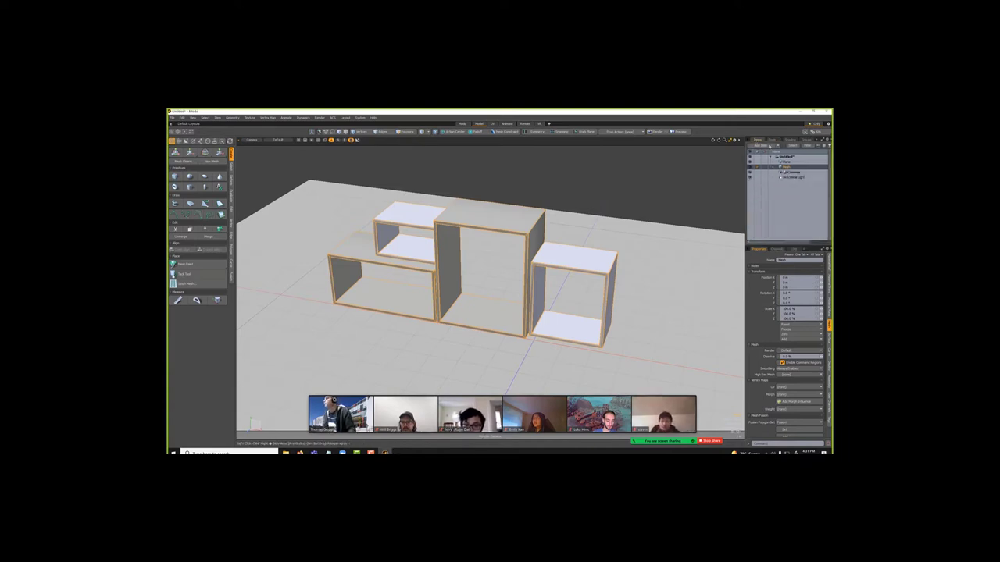
{"action": "left_click", "coordinate": [771, 139]}
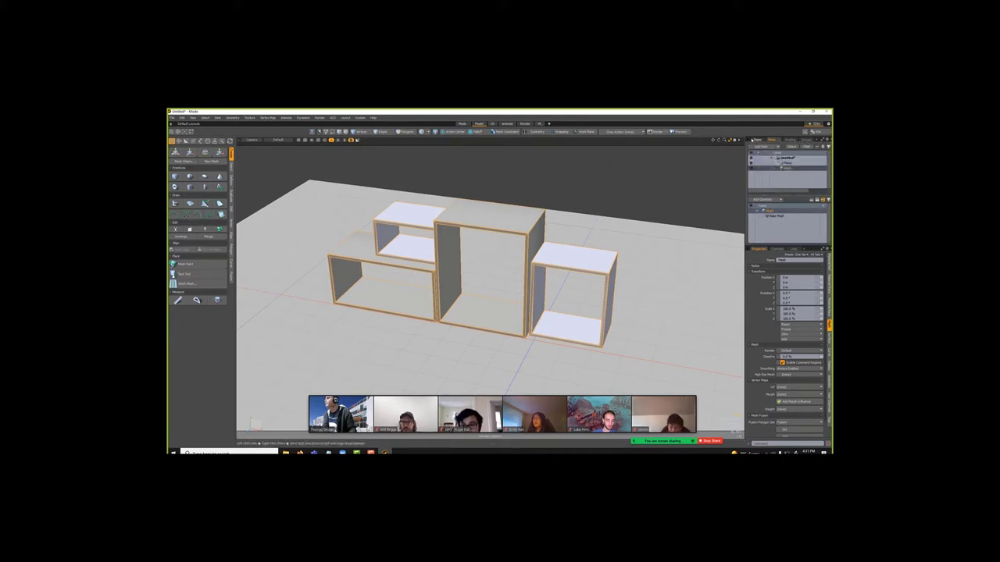
{"action": "left_click", "coordinate": [756, 140]}
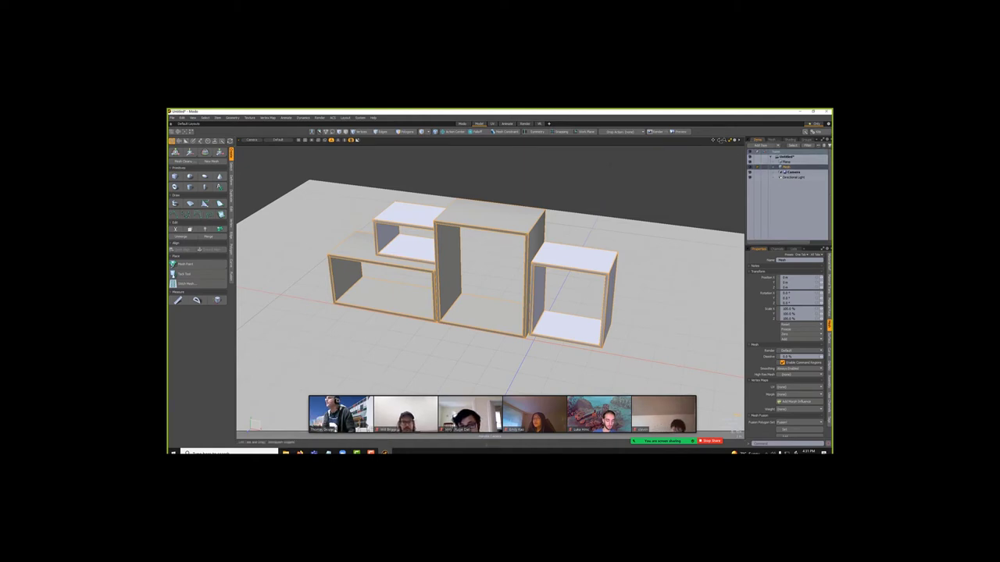
View the shelves and the whole ground plane from a higher and more distant angle.
{"action": "mouse_move", "coordinate": [720, 141]}
{"action": "left_mouse_down"}
{"action": "mouse_move", "coordinate": [729, 163]}
{"action": "mouse_move", "coordinate": [717, 131]}
{"action": "left_mouse_up"}
{"action": "mouse_move", "coordinate": [508, 320]}
{"action": "left_mouse_down", "text": "alt"}
{"action": "mouse_move", "coordinate": [508, 355]}
{"action": "mouse_move", "coordinate": [512, 340]}
{"action": "left_mouse_up", "text": "alt"}
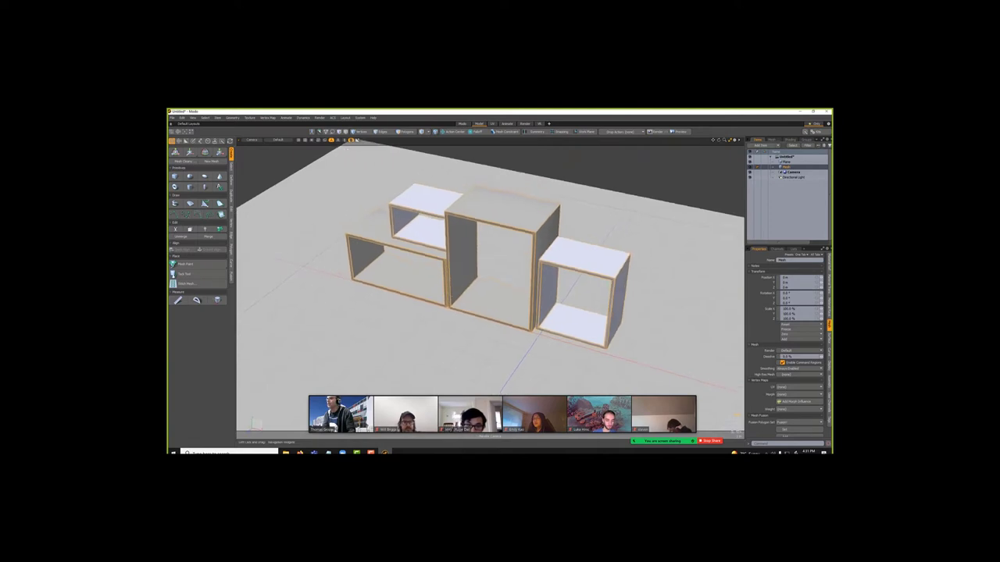
{"action": "left_click_drag", "start_coordinate": [719, 140], "coordinate": [719, 134]}
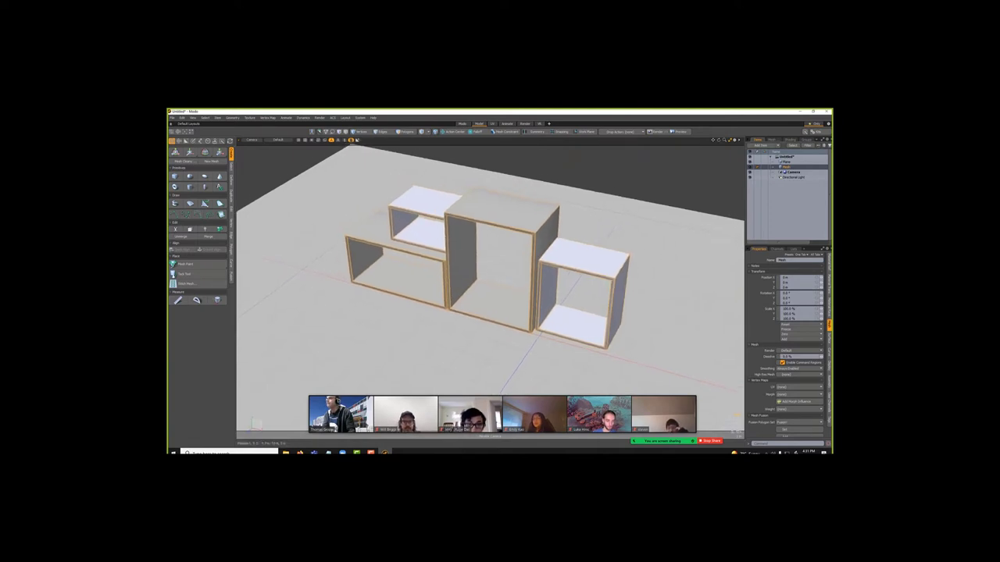
{"action": "scroll", "coordinate": [661, 239], "scroll_direction": "down", "scroll_amount": 6}
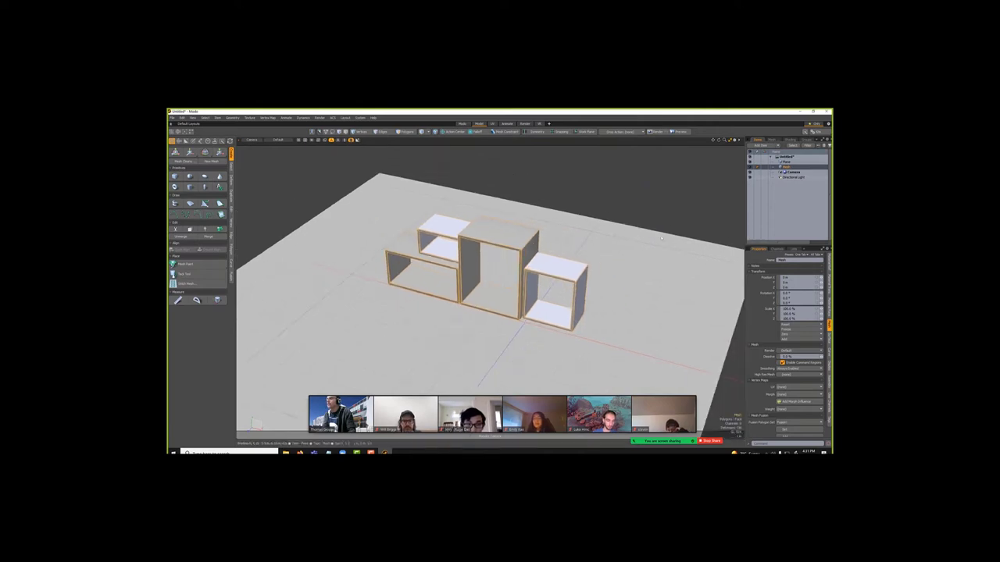
{"action": "scroll", "coordinate": [661, 238], "scroll_direction": "down", "scroll_amount": 1}
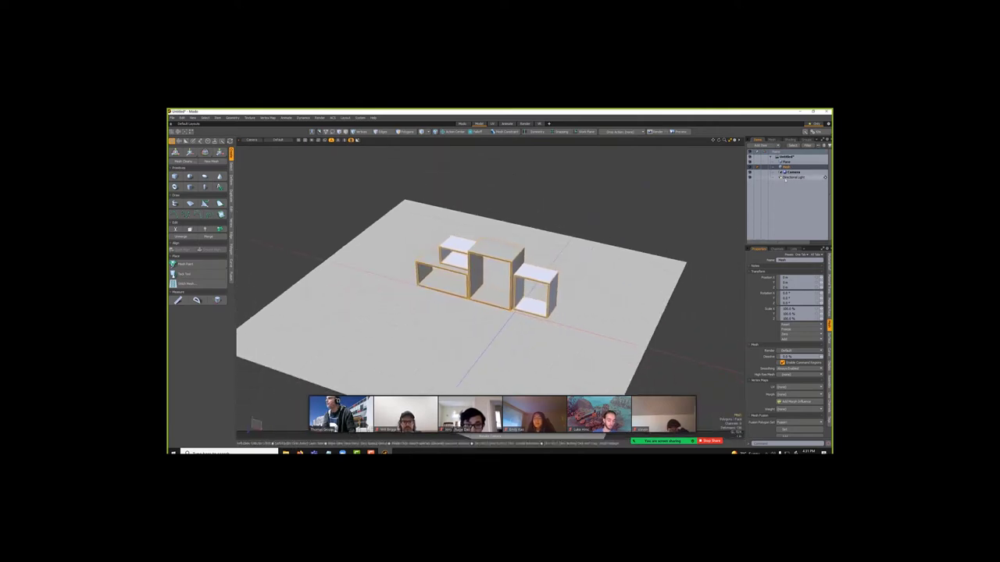
Select the directional light and turn on the display of lights in the 3D viewport.
{"action": "left_click", "coordinate": [785, 179]}
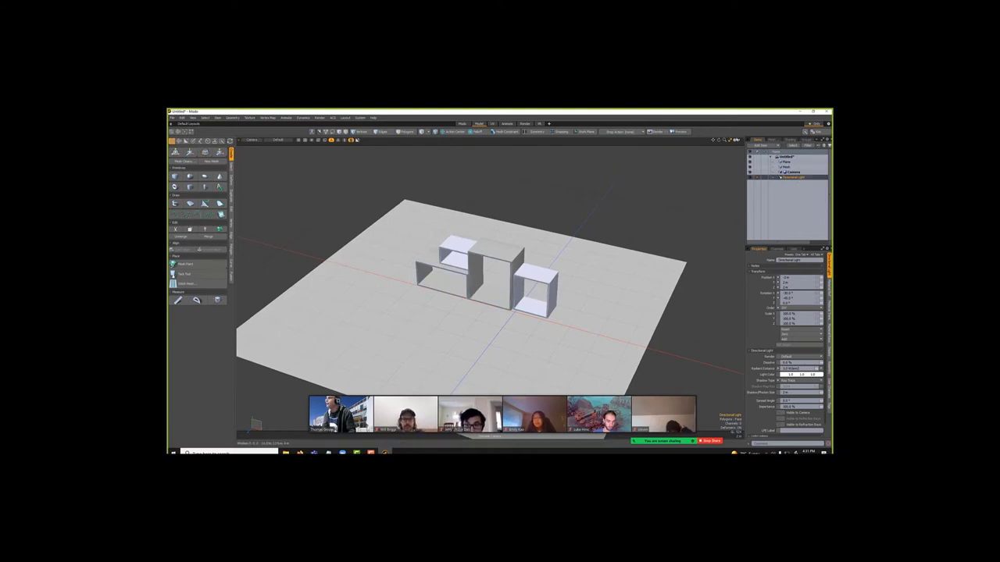
{"action": "left_click", "coordinate": [735, 142]}
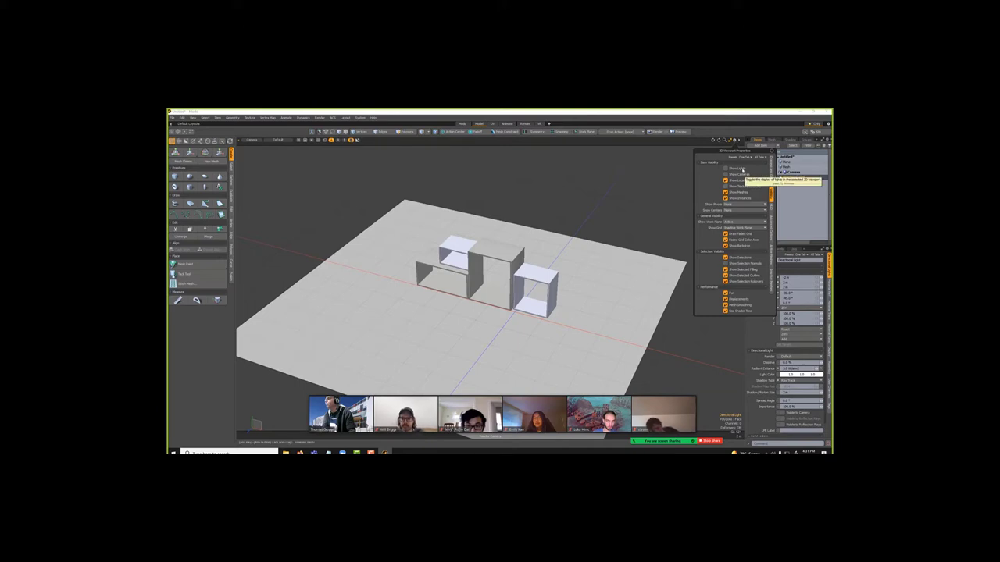
{"action": "left_click", "coordinate": [740, 169]}
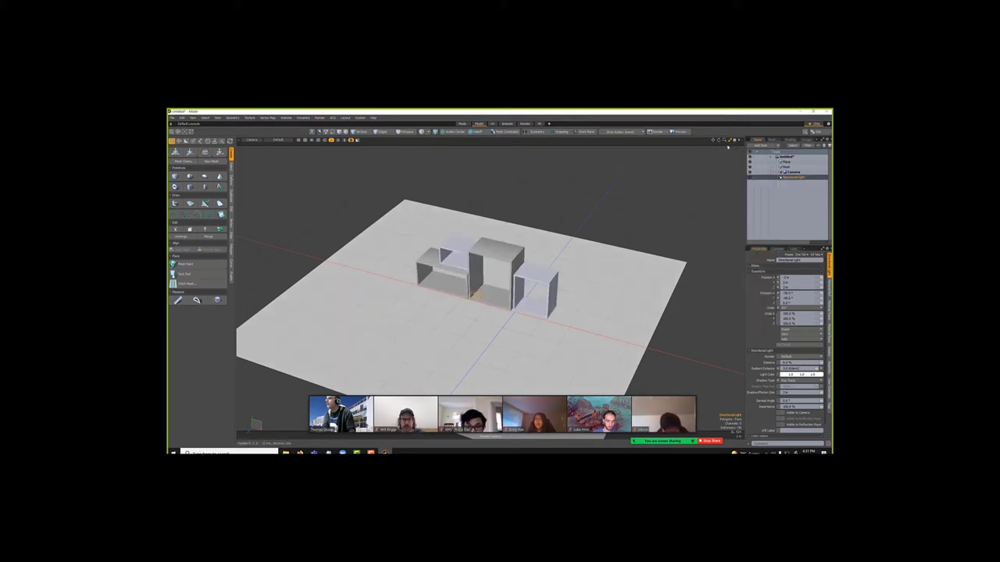
Open the render Preview of the shelves from a low front angle and keep its window clear of the model.
{"action": "mouse_move", "coordinate": [718, 140]}
{"action": "left_mouse_down"}
{"action": "mouse_move", "coordinate": [742, 119]}
{"action": "mouse_move", "coordinate": [723, 136]}
{"action": "mouse_move", "coordinate": [744, 134]}
{"action": "mouse_move", "coordinate": [728, 125]}
{"action": "left_mouse_up"}
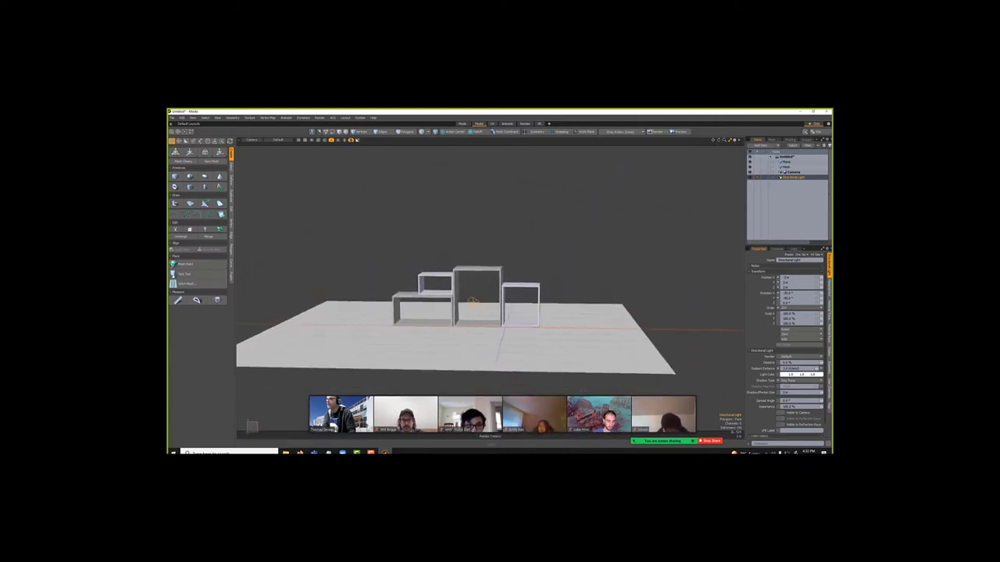
{"action": "left_click", "coordinate": [680, 131]}
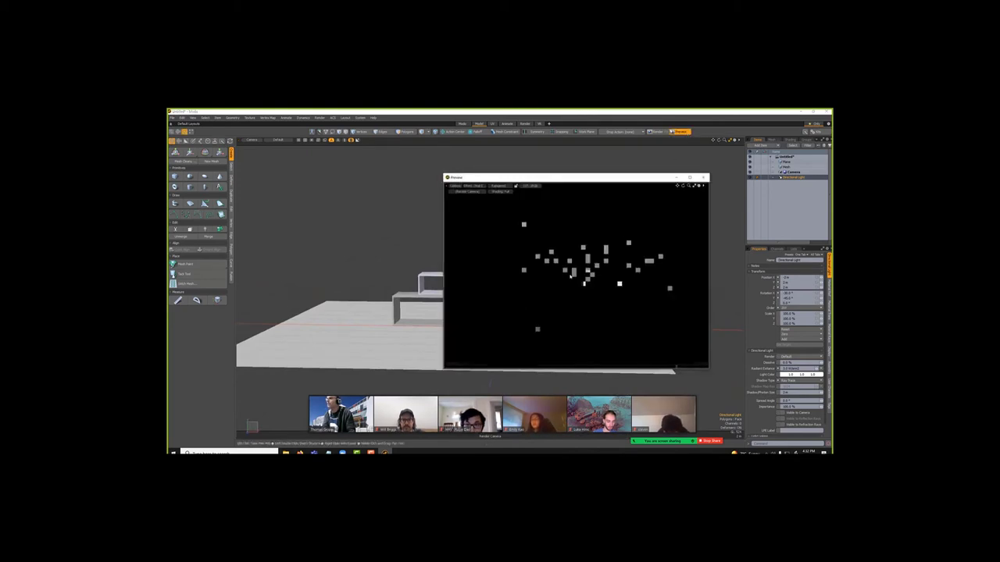
{"action": "left_click_drag", "start_coordinate": [591, 178], "coordinate": [678, 178]}
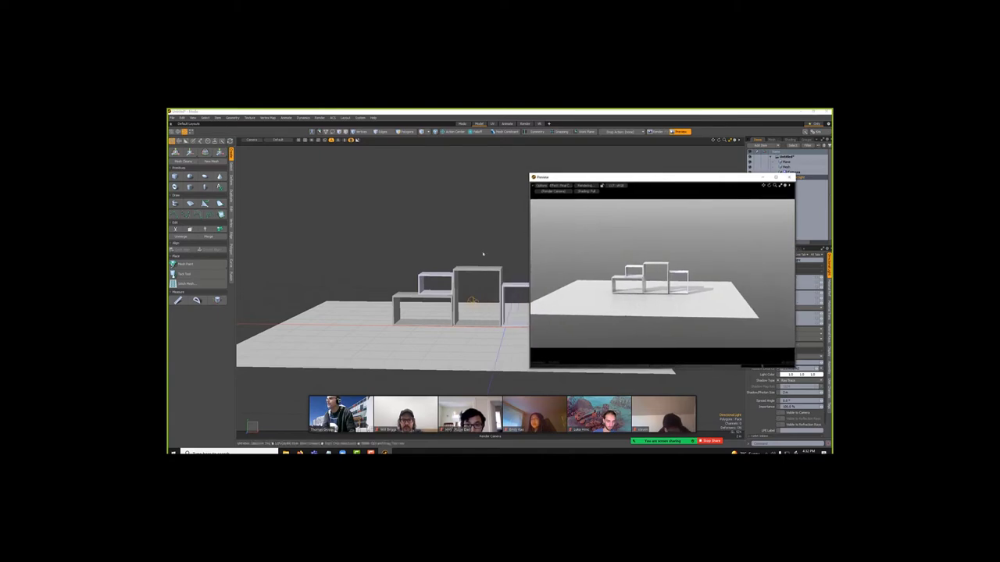
Move the directional light sideways along X beyond the shelves, raise it above them and rotate it slightly about X.
{"action": "key", "text": "w"}
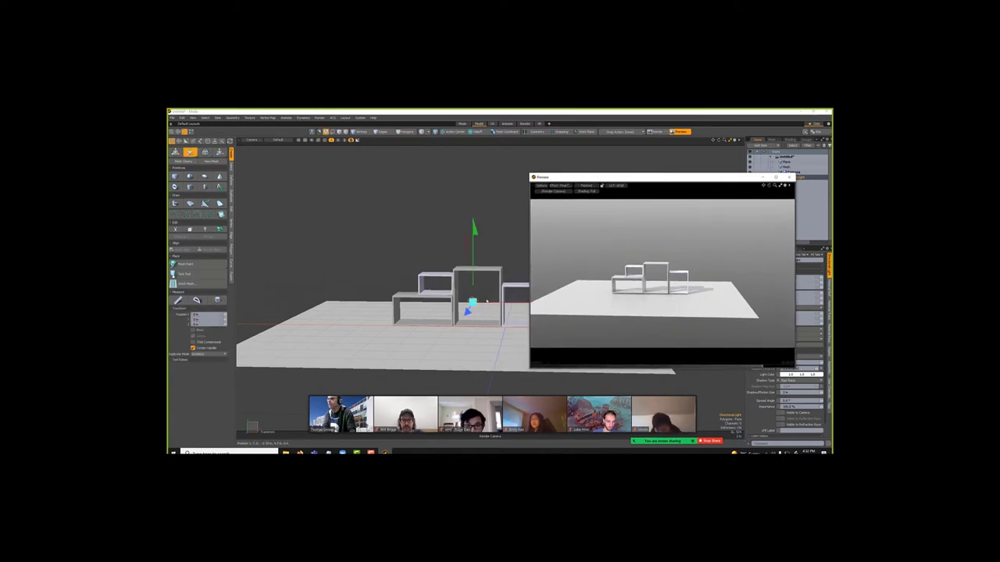
{"action": "left_click_drag", "start_coordinate": [486, 302], "coordinate": [390, 302]}
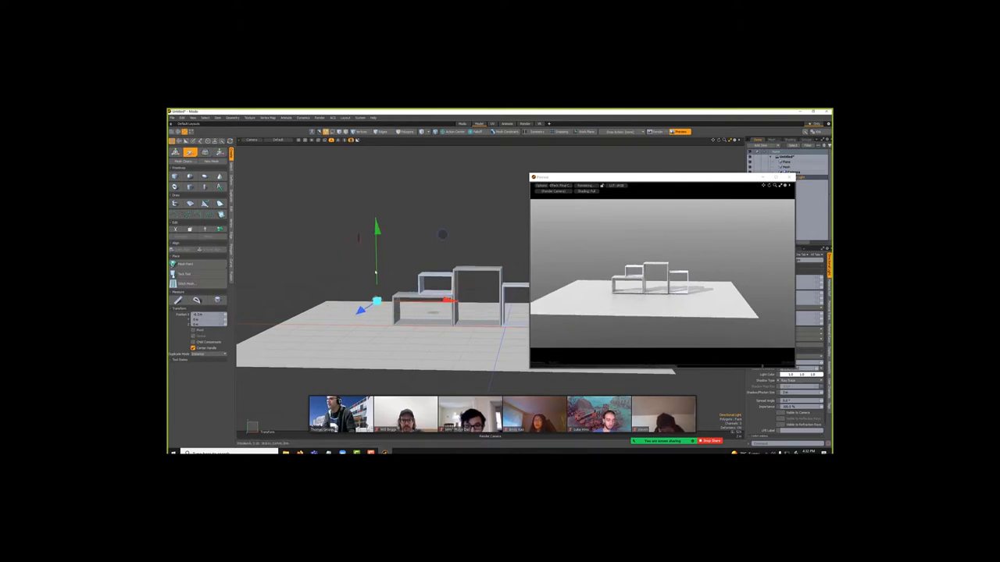
{"action": "left_click_drag", "start_coordinate": [378, 260], "coordinate": [379, 196]}
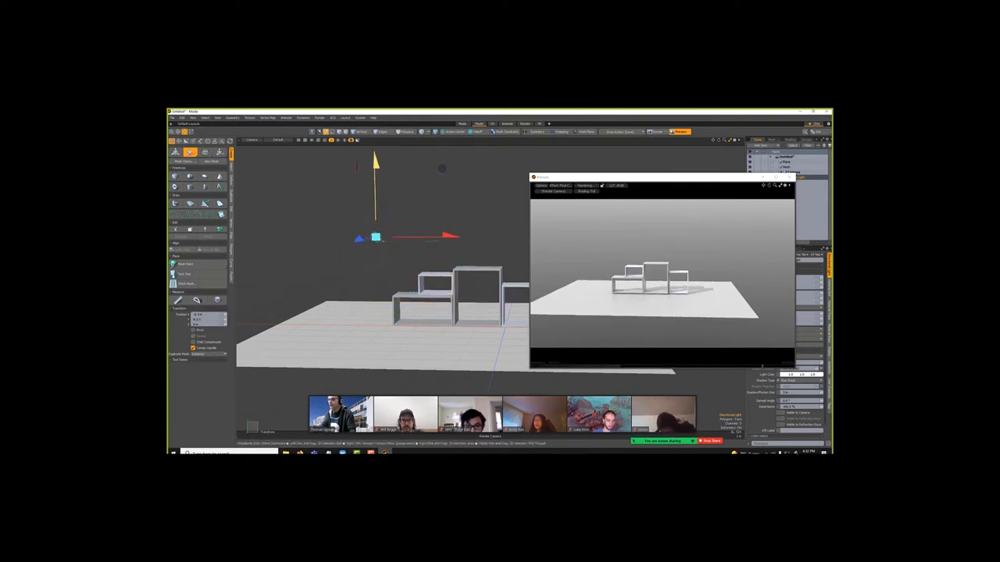
{"action": "key", "text": "e"}
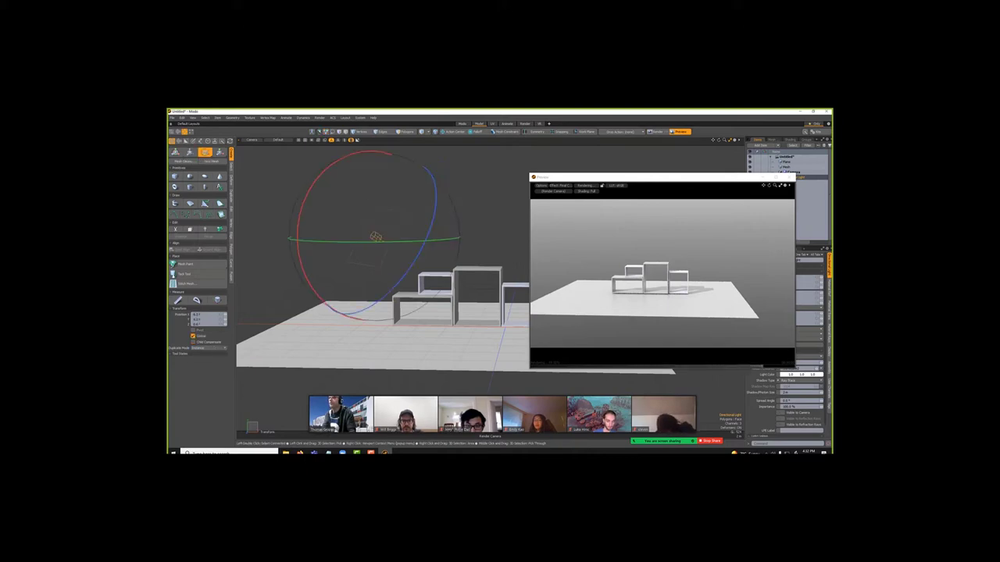
{"action": "mouse_move", "coordinate": [321, 179]}
{"action": "left_mouse_down"}
{"action": "mouse_move", "coordinate": [366, 154]}
{"action": "mouse_move", "coordinate": [339, 163]}
{"action": "mouse_move", "coordinate": [317, 191]}
{"action": "left_mouse_up"}
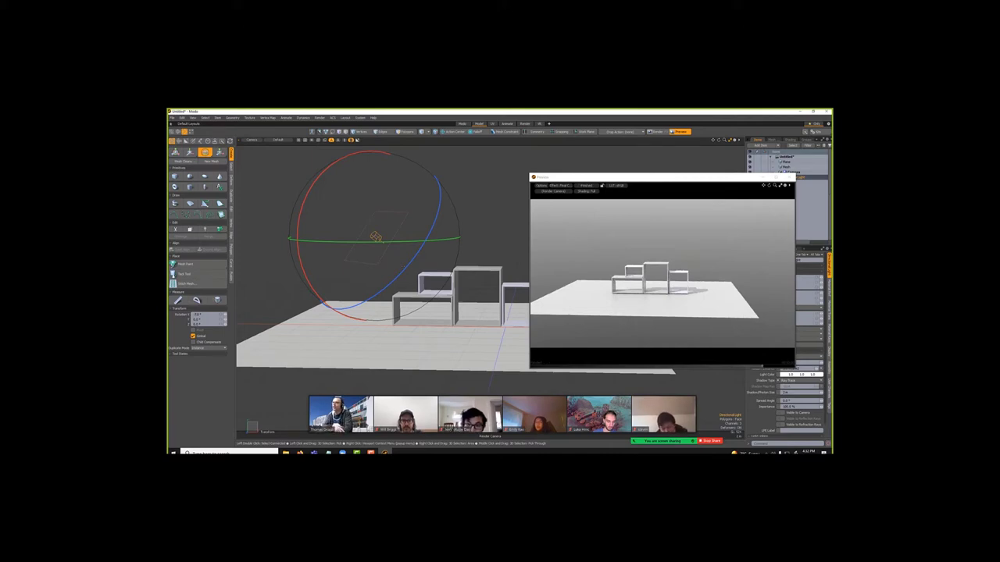
{"action": "key", "text": "space"}
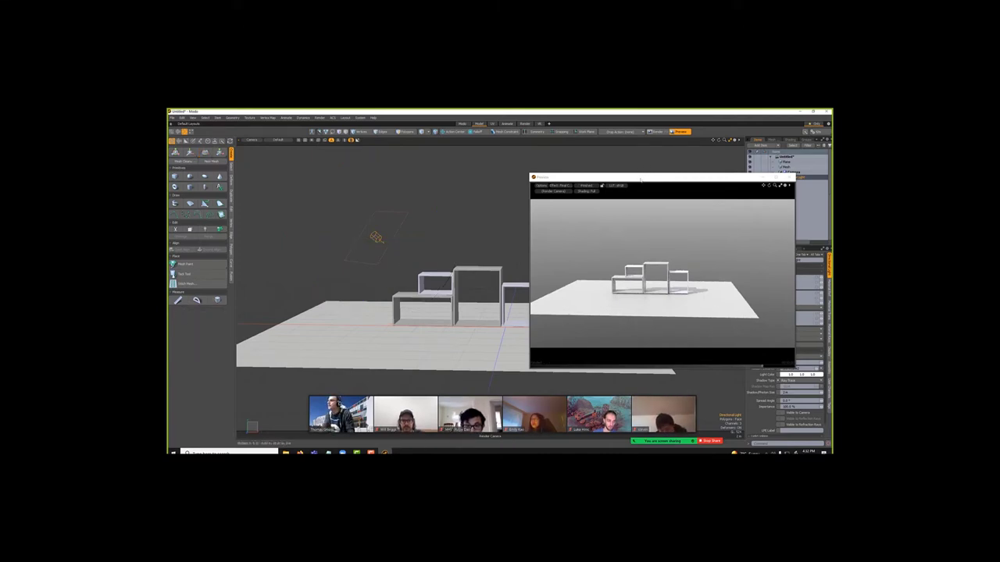
Change the directional light's type to Area Light.
{"action": "left_click_drag", "start_coordinate": [641, 179], "coordinate": [507, 161]}
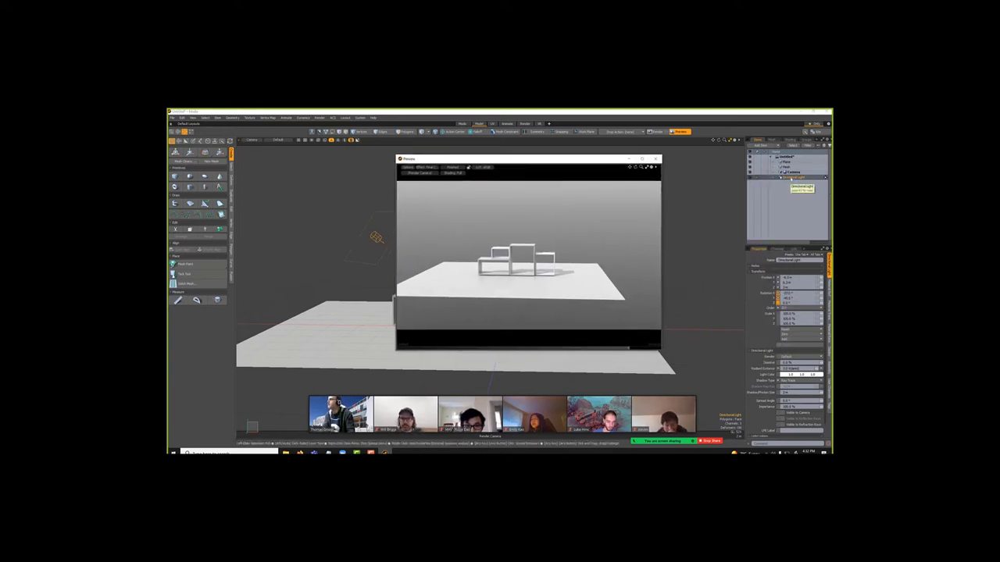
{"action": "right_click", "coordinate": [789, 179]}
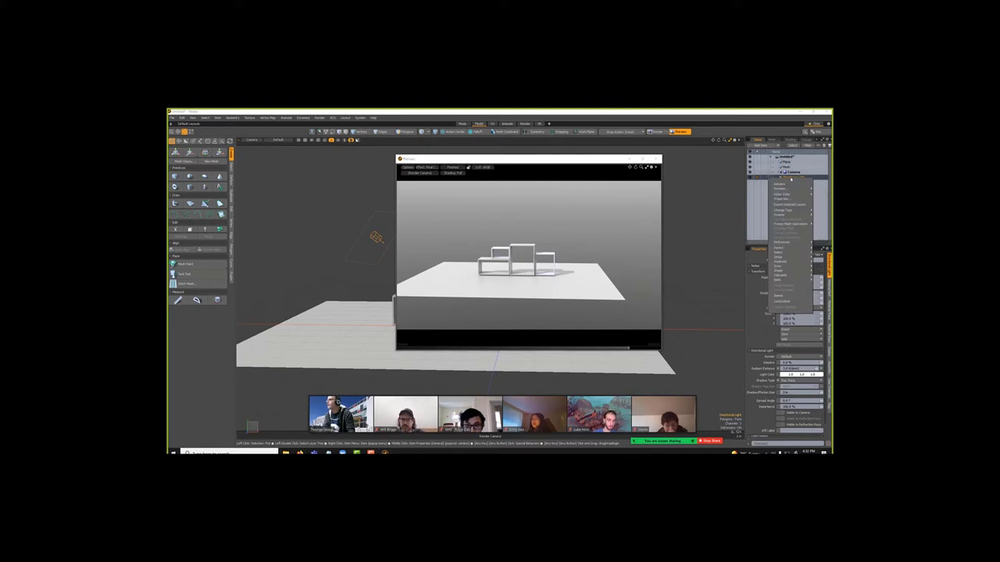
{"action": "mouse_move", "coordinate": [794, 267]}
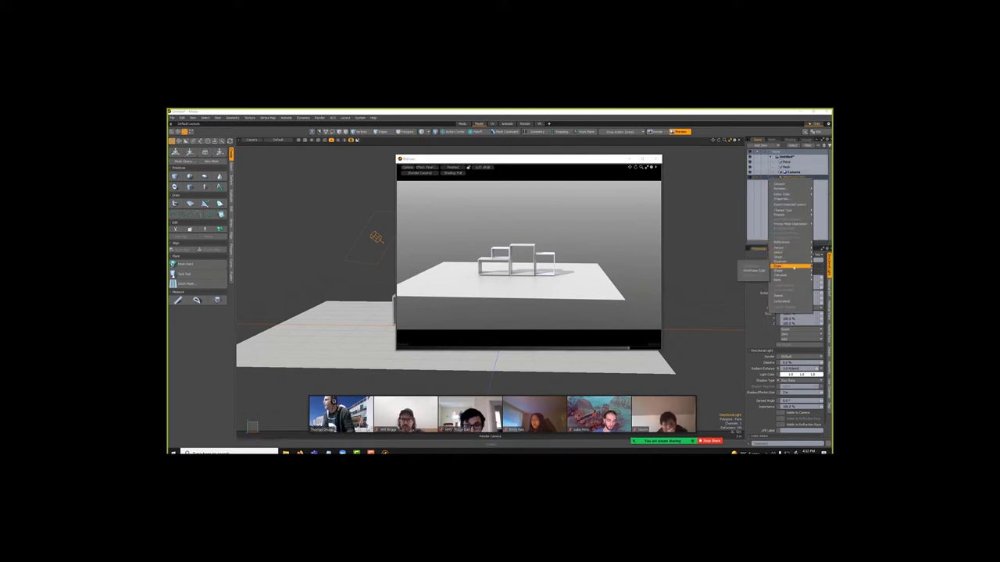
{"action": "mouse_move", "coordinate": [788, 211]}
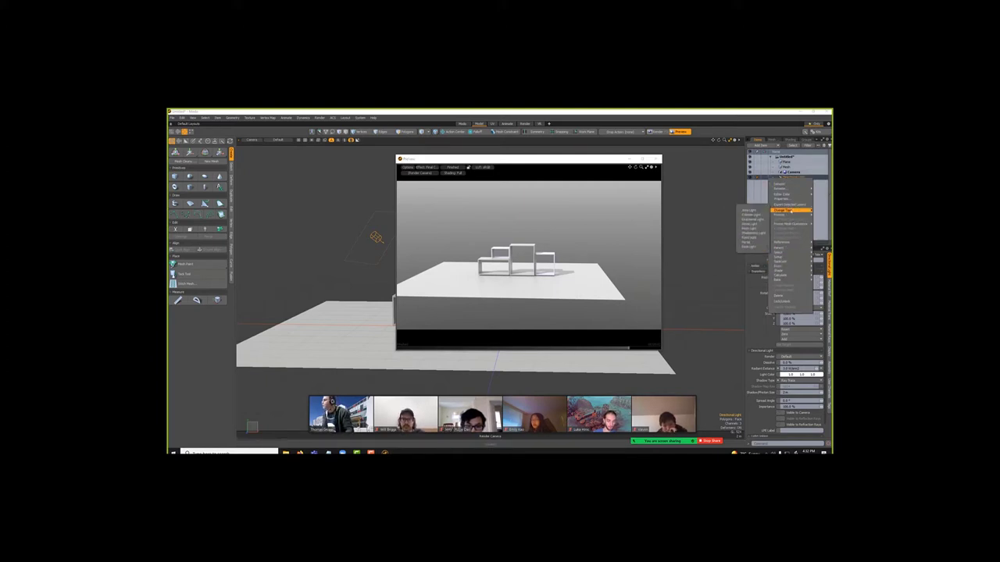
{"action": "left_click", "coordinate": [754, 211]}
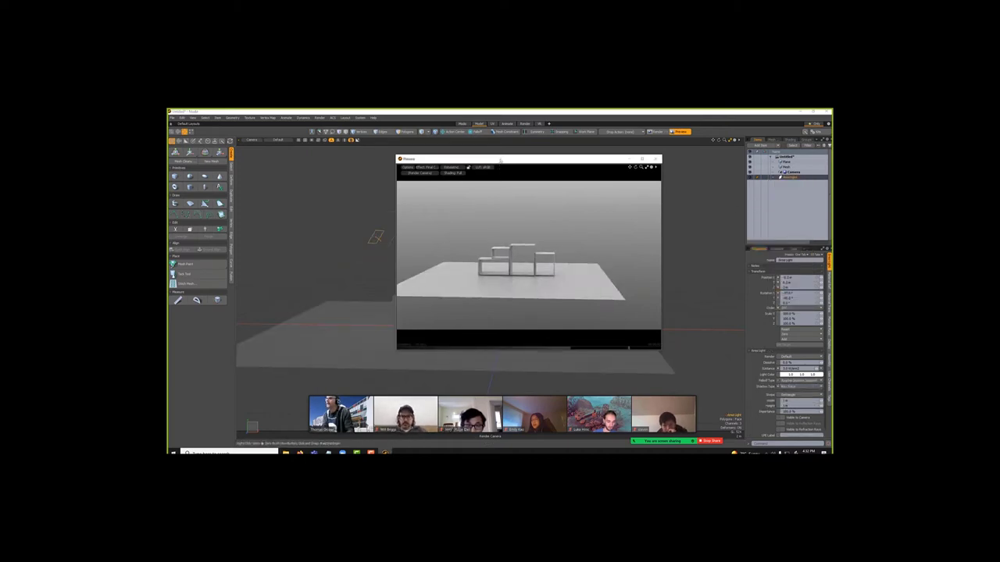
Enlarge the area light uniformly to several times its size and move it along X to above the shelves.
{"action": "left_click_drag", "start_coordinate": [498, 159], "coordinate": [658, 182]}
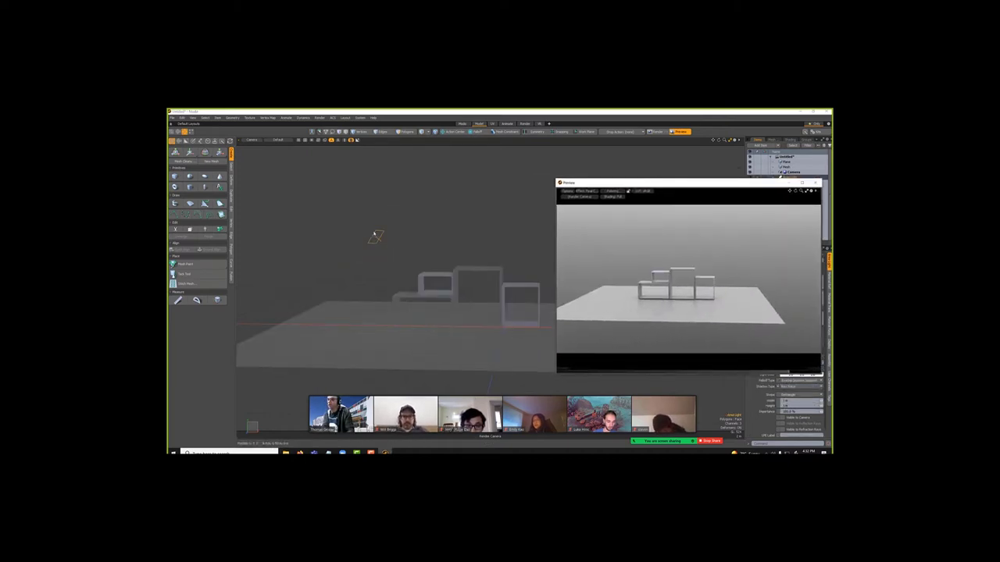
{"action": "key", "text": "r"}
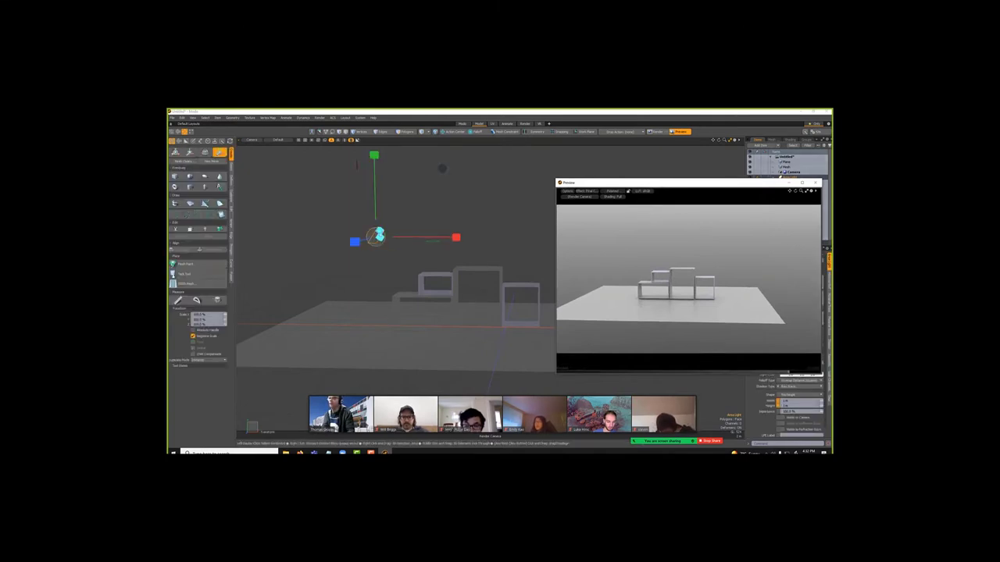
{"action": "left_click_drag", "start_coordinate": [376, 238], "coordinate": [385, 238]}
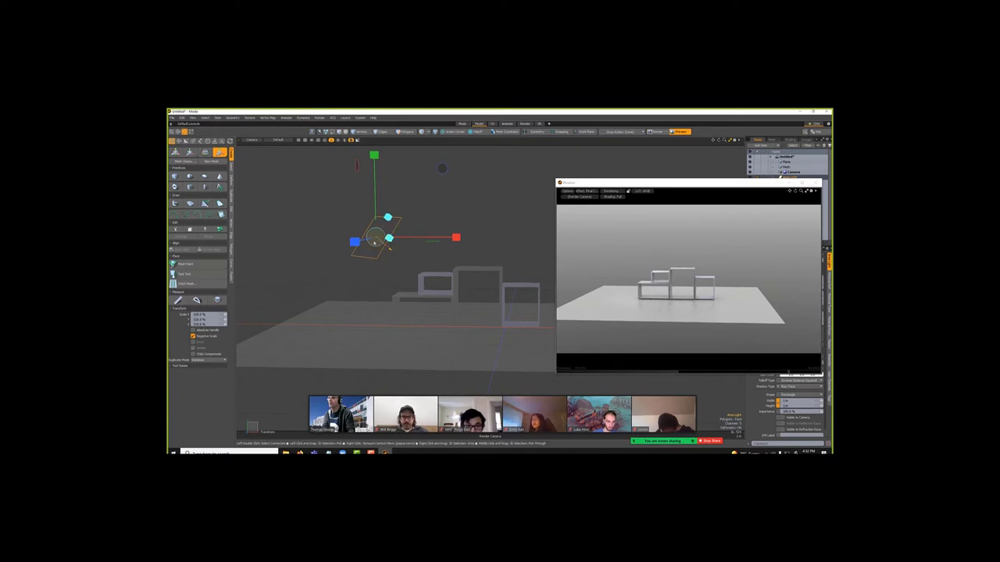
{"action": "left_click_drag", "start_coordinate": [388, 246], "coordinate": [396, 254]}
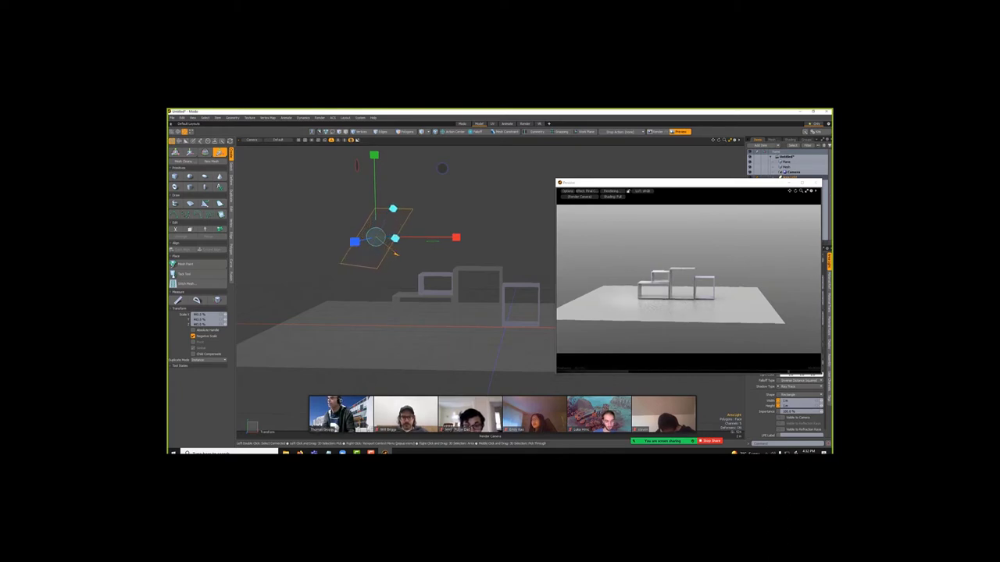
{"action": "key", "text": "w"}
{"action": "left_click_drag", "start_coordinate": [396, 253], "coordinate": [463, 254]}
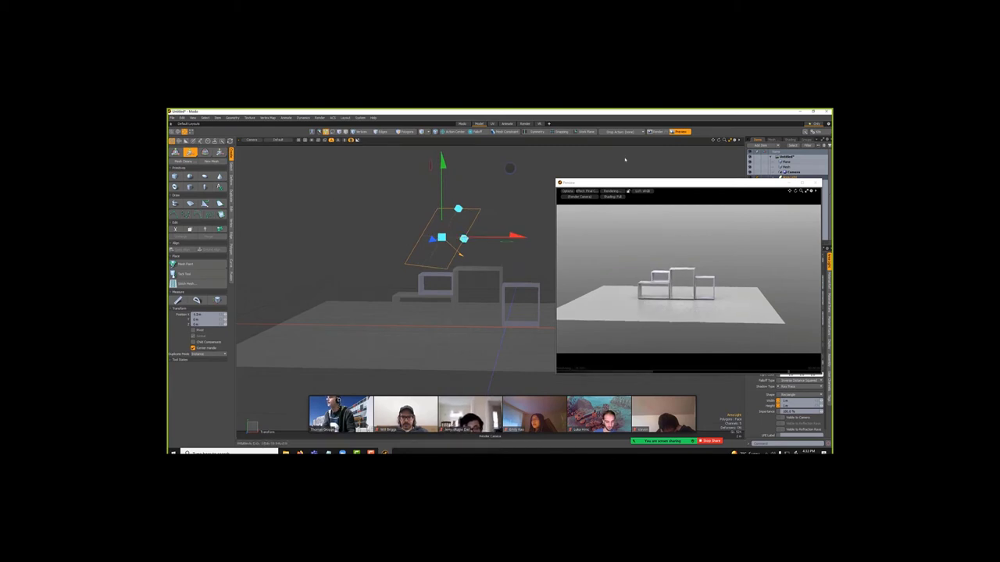
Enlarge the area light further from a side view, then move it away from the shelves along Z and slightly higher.
{"action": "left_click_drag", "start_coordinate": [718, 139], "coordinate": [754, 156]}
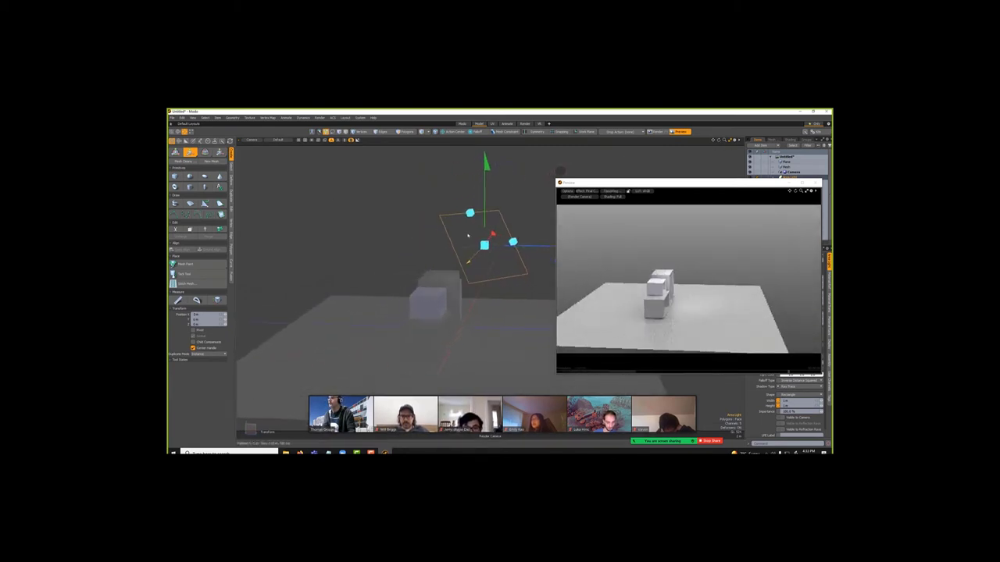
{"action": "key", "text": "r"}
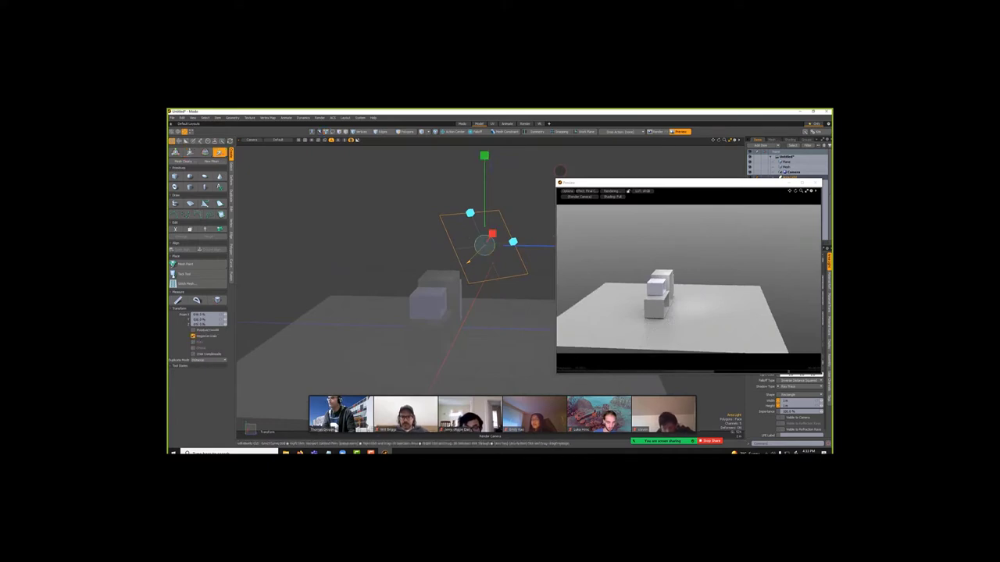
{"action": "left_click_drag", "start_coordinate": [468, 235], "coordinate": [535, 236]}
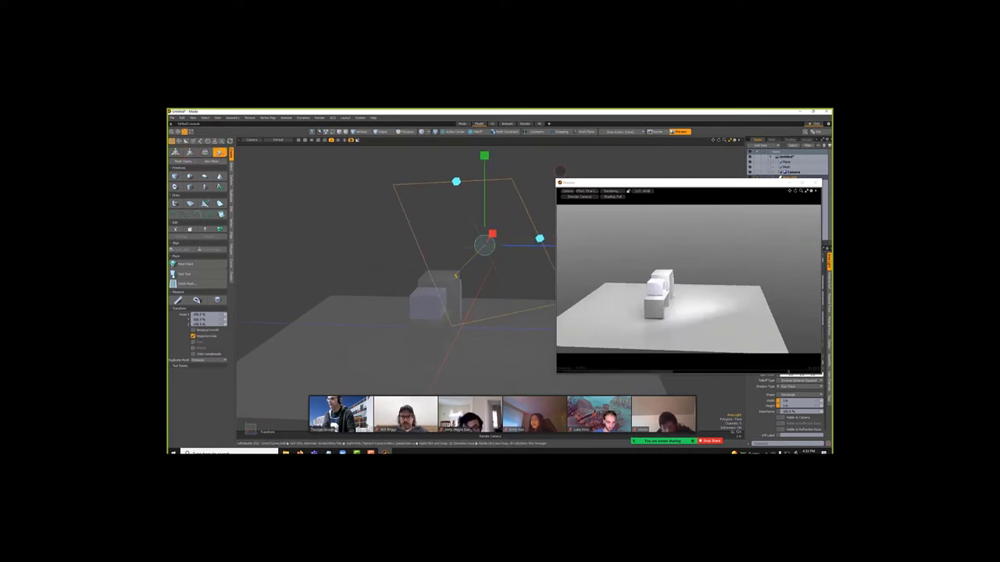
{"action": "key", "text": "w"}
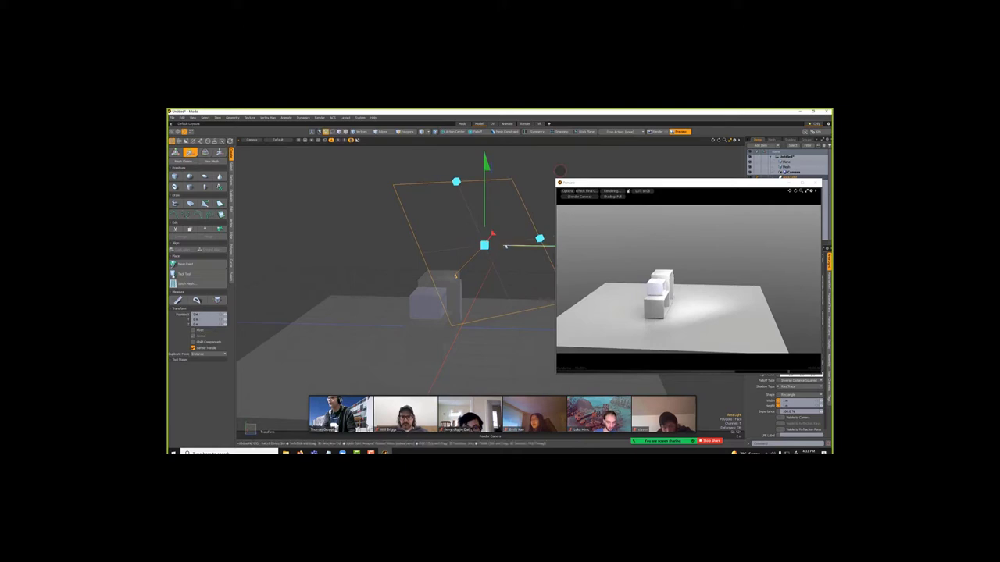
{"action": "left_click_drag", "start_coordinate": [505, 244], "coordinate": [551, 196]}
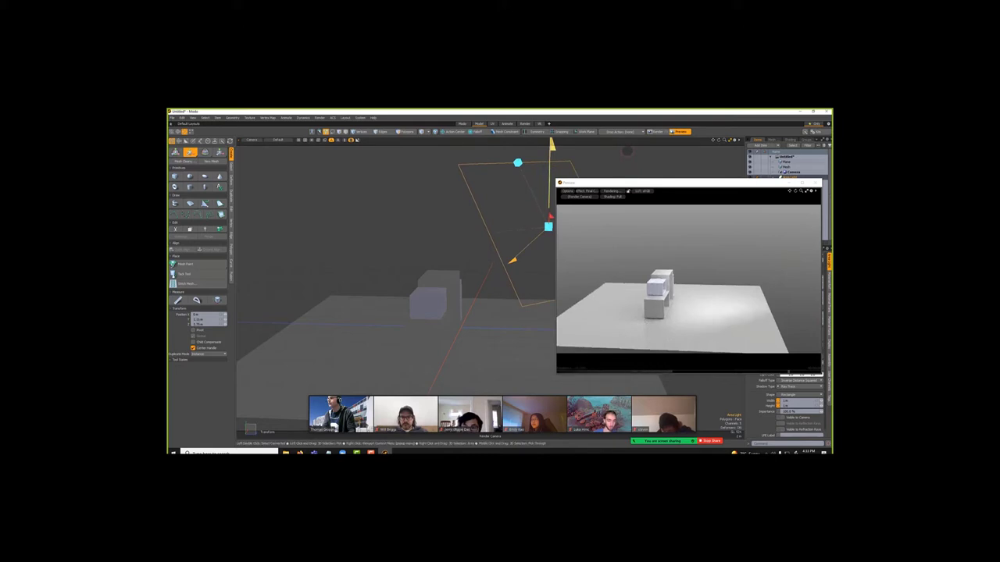
Scale the area light down slightly and check the shelves' lighting in the preview from a closer front view.
{"action": "key", "text": "r"}
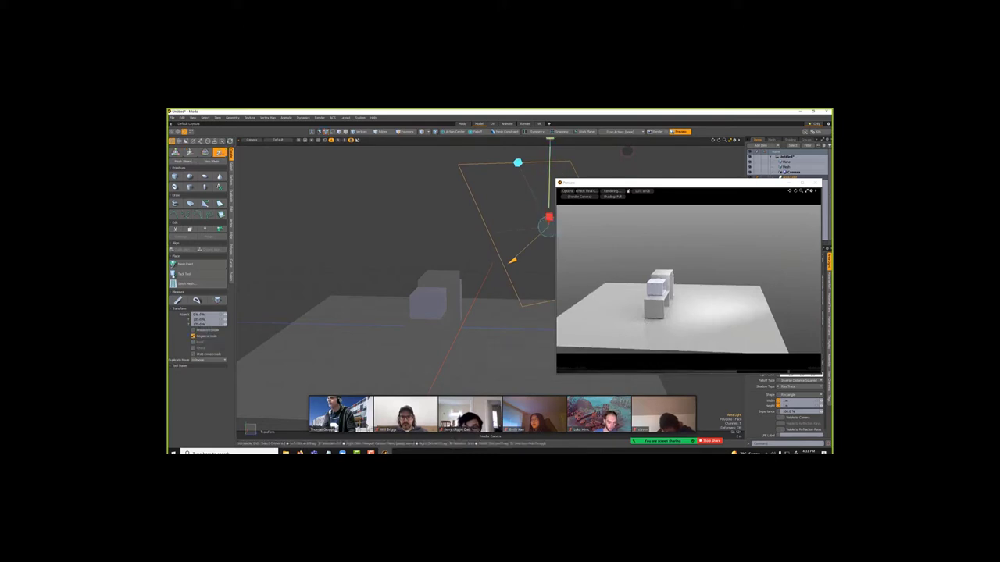
{"action": "left_click_drag", "start_coordinate": [548, 226], "coordinate": [535, 227]}
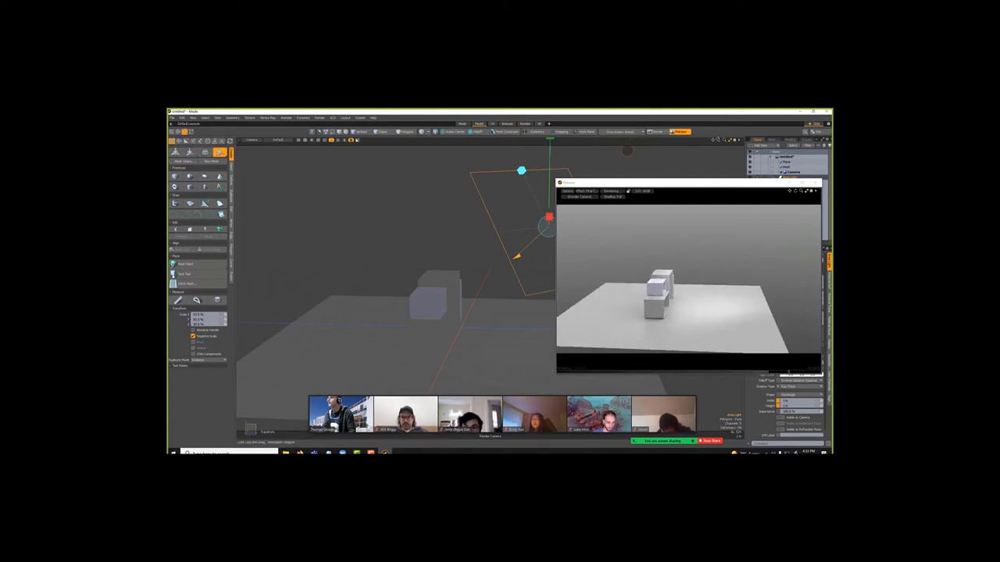
{"action": "left_click_drag", "start_coordinate": [718, 140], "coordinate": [821, 152]}
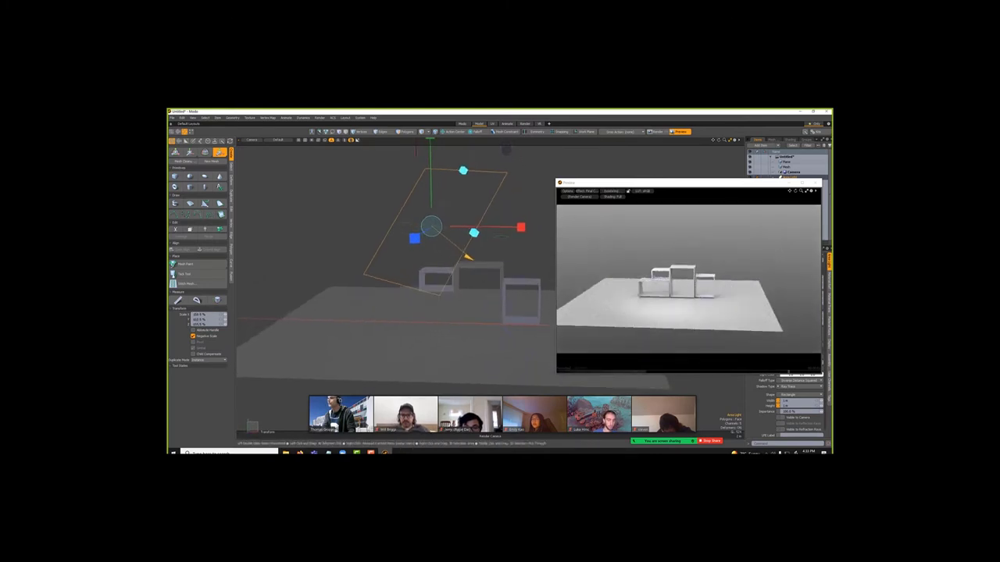
{"action": "scroll", "coordinate": [490, 288], "scroll_direction": "up", "scroll_amount": 3}
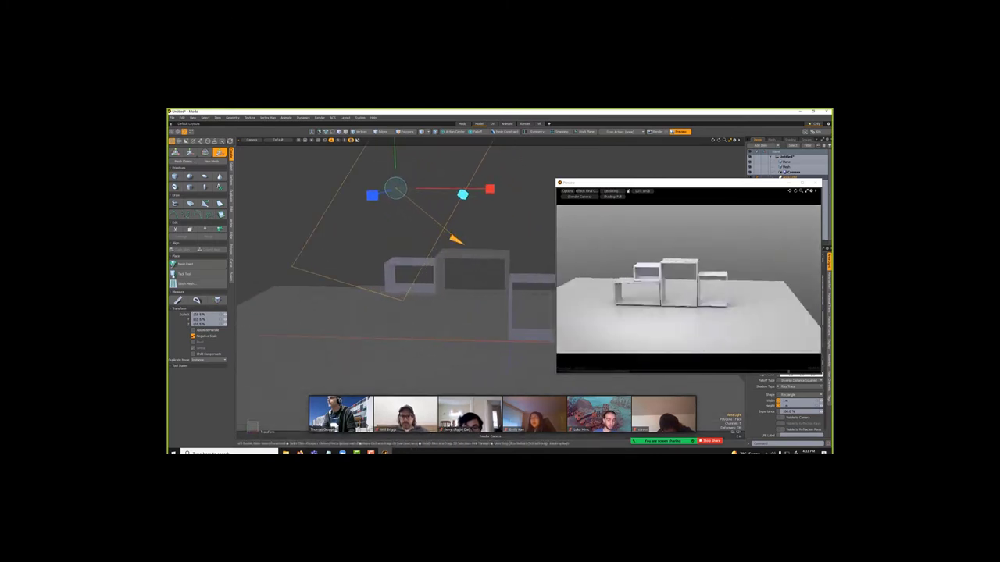
{"action": "key", "text": "q"}
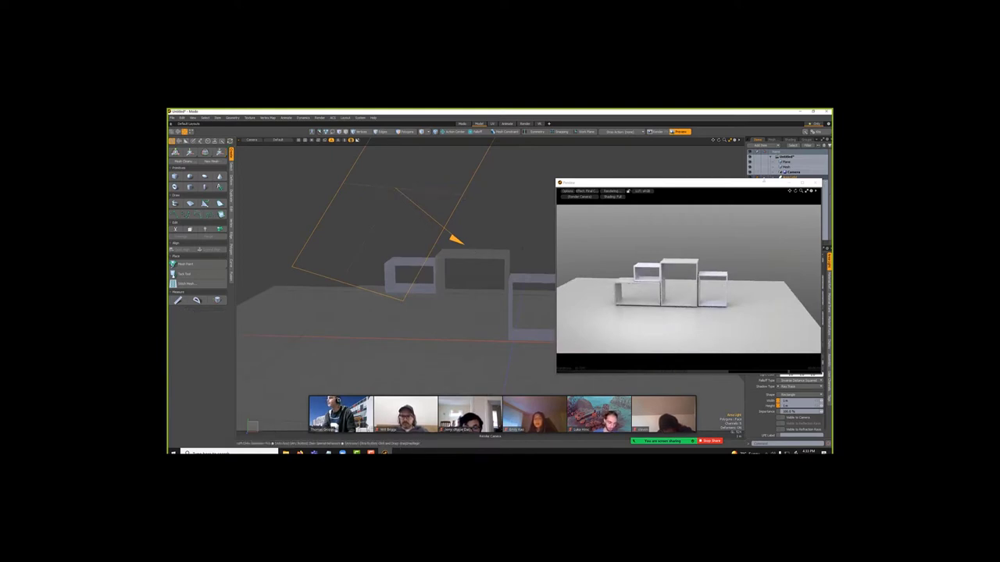
Move the Preview window clear of the item list and give the area light's Properties panel more height.
{"action": "left_click_drag", "start_coordinate": [757, 183], "coordinate": [658, 164]}
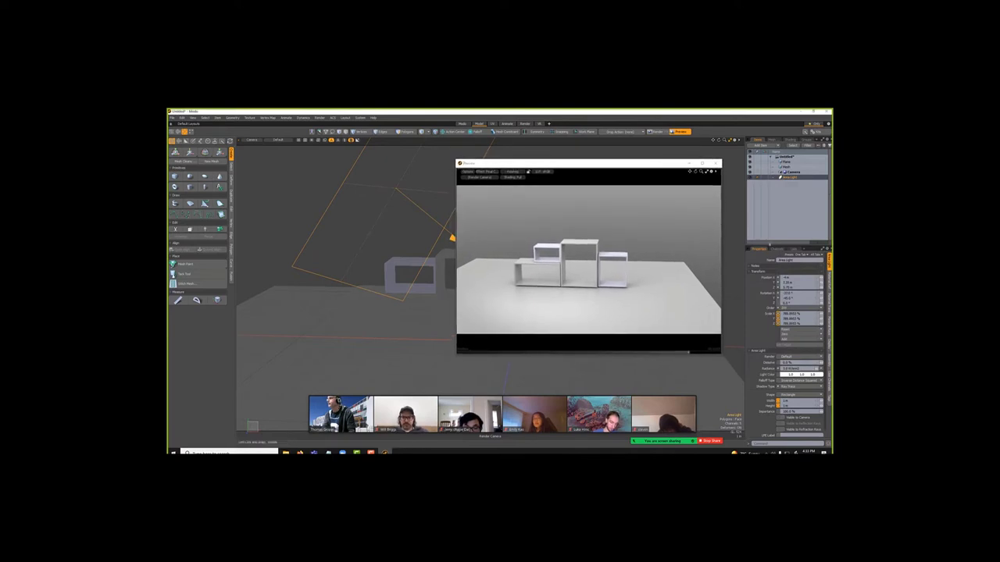
{"action": "left_click_drag", "start_coordinate": [788, 246], "coordinate": [775, 195]}
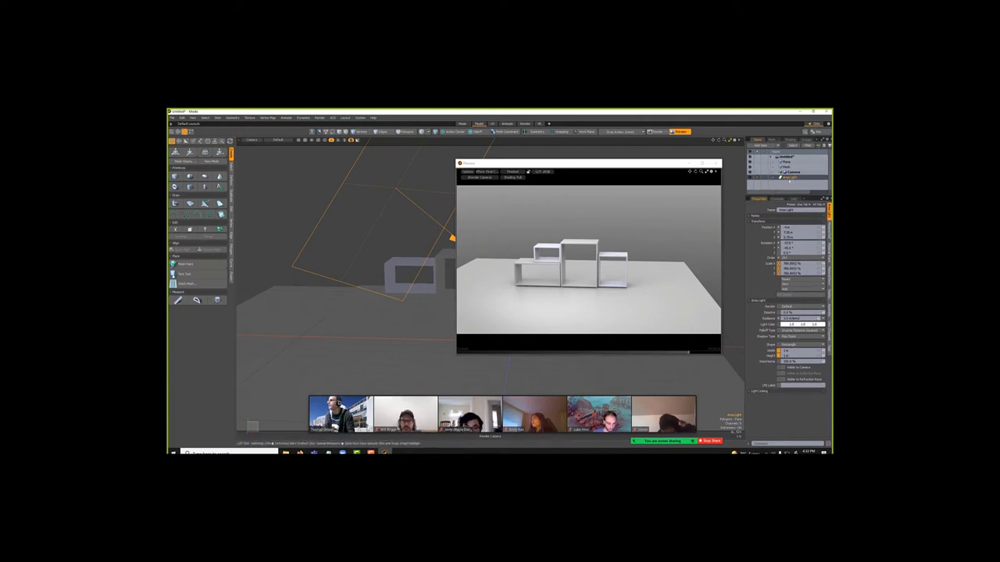
Look through the light types the area light can be changed to, keeping it as an Area Light.
{"action": "right_click", "coordinate": [789, 178]}
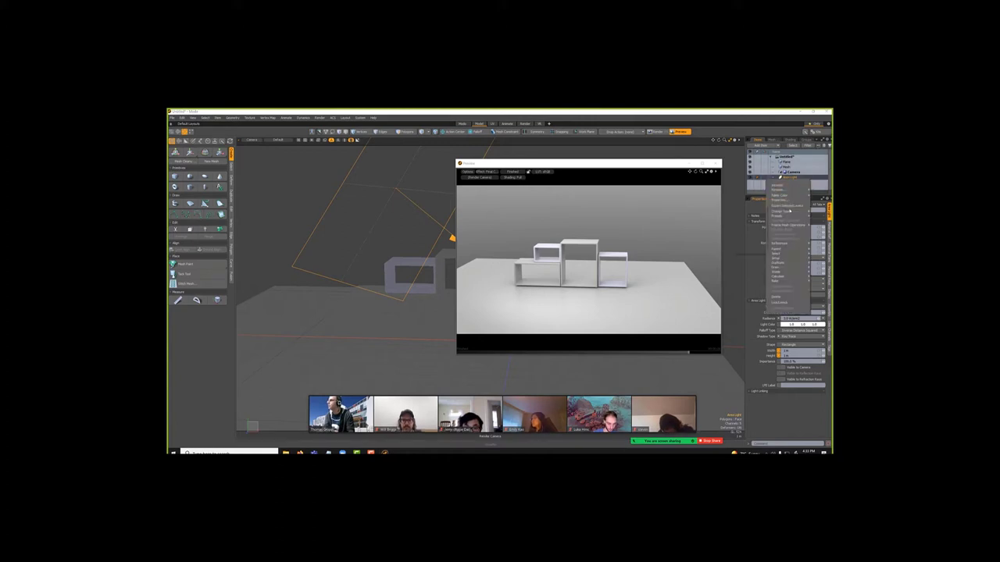
{"action": "mouse_move", "coordinate": [774, 212]}
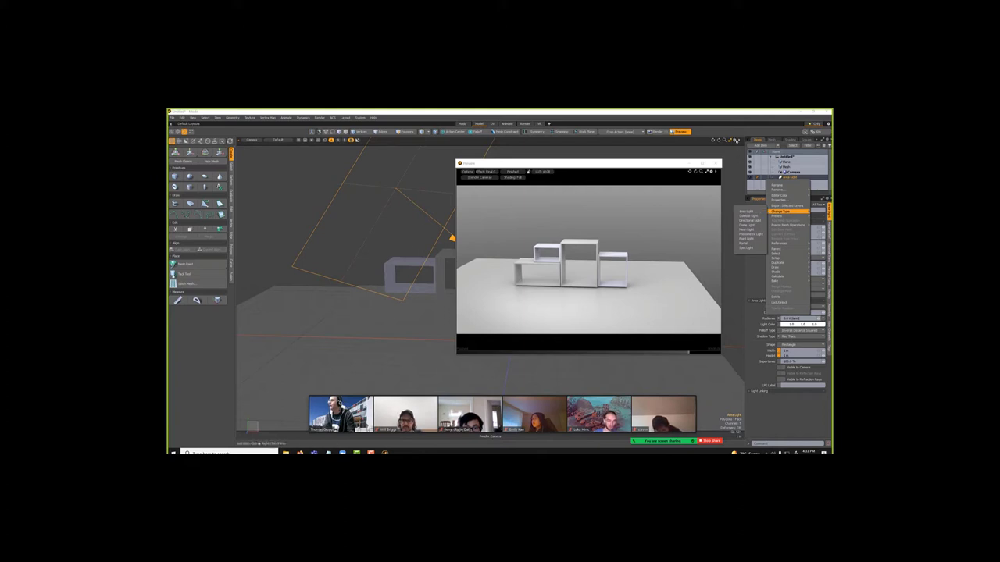
{"action": "left_click", "coordinate": [756, 213]}
{"action": "left_click", "coordinate": [736, 140]}
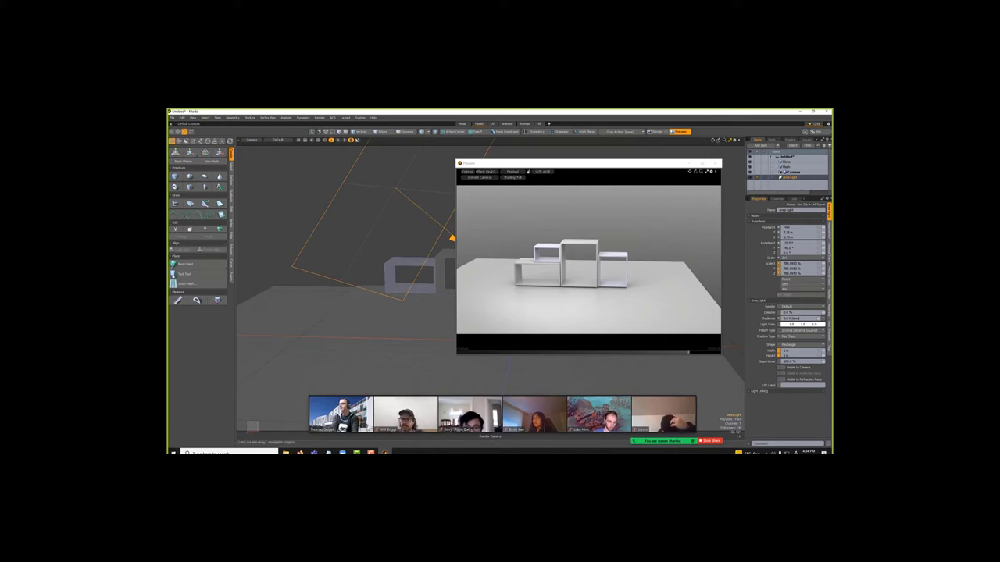
Tint the area light's color a very pale blue and edit its radiance while viewing the shelves closer at an angle.
{"action": "mouse_move", "coordinate": [719, 140]}
{"action": "left_mouse_down"}
{"action": "mouse_move", "coordinate": [727, 148]}
{"action": "mouse_move", "coordinate": [731, 140]}
{"action": "left_mouse_up"}
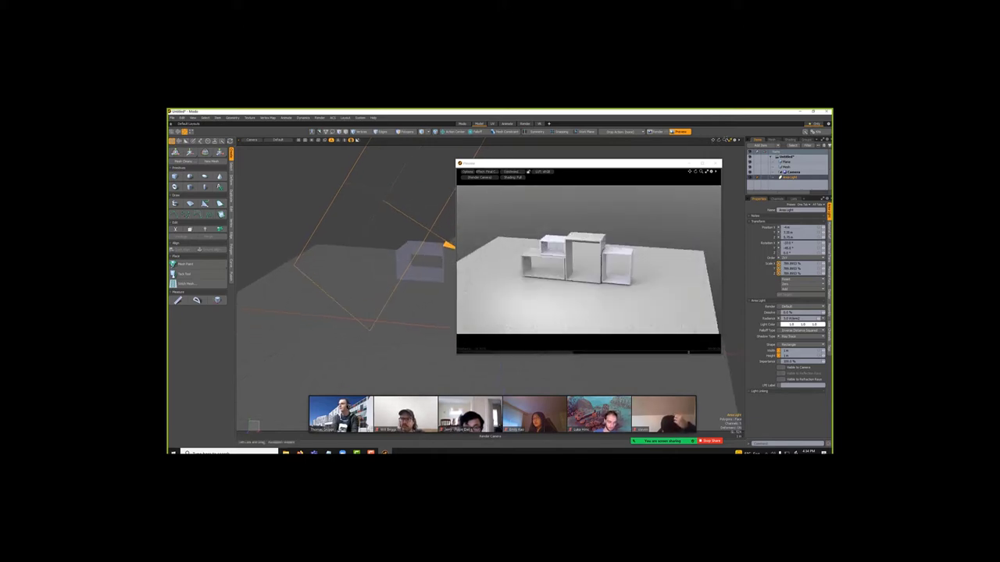
{"action": "left_click_drag", "start_coordinate": [724, 140], "coordinate": [738, 140]}
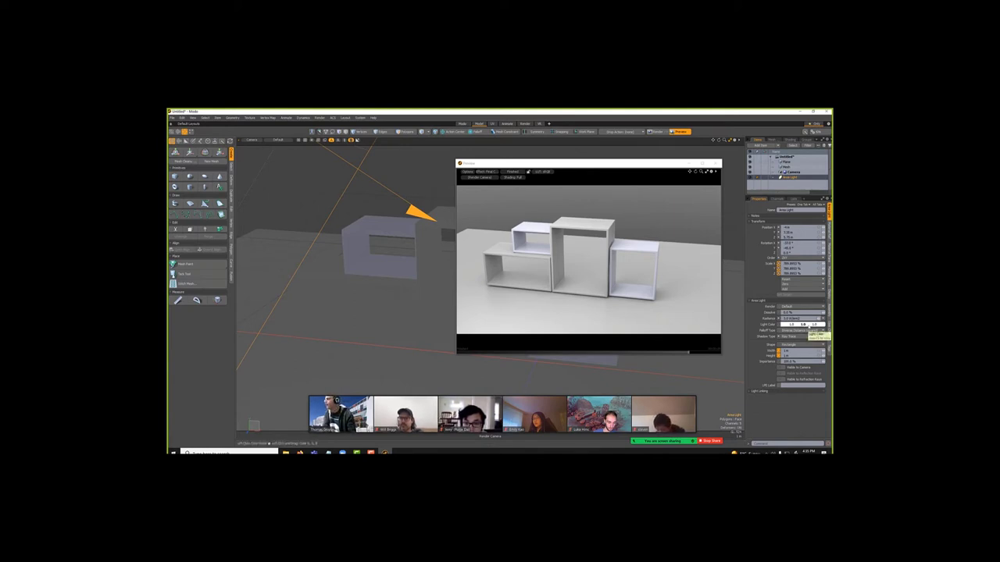
{"action": "left_click", "coordinate": [809, 326]}
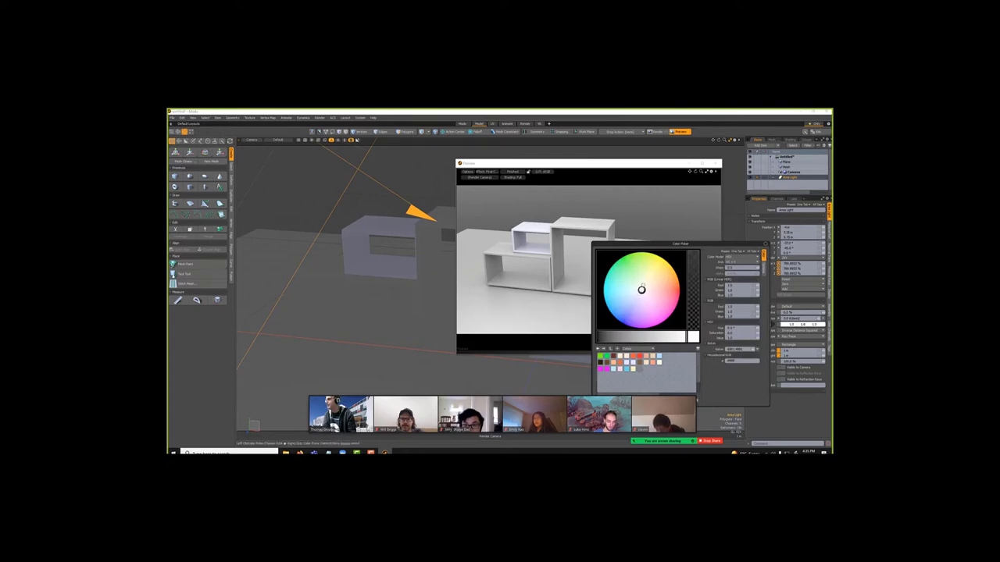
{"action": "left_click_drag", "start_coordinate": [642, 289], "coordinate": [640, 292]}
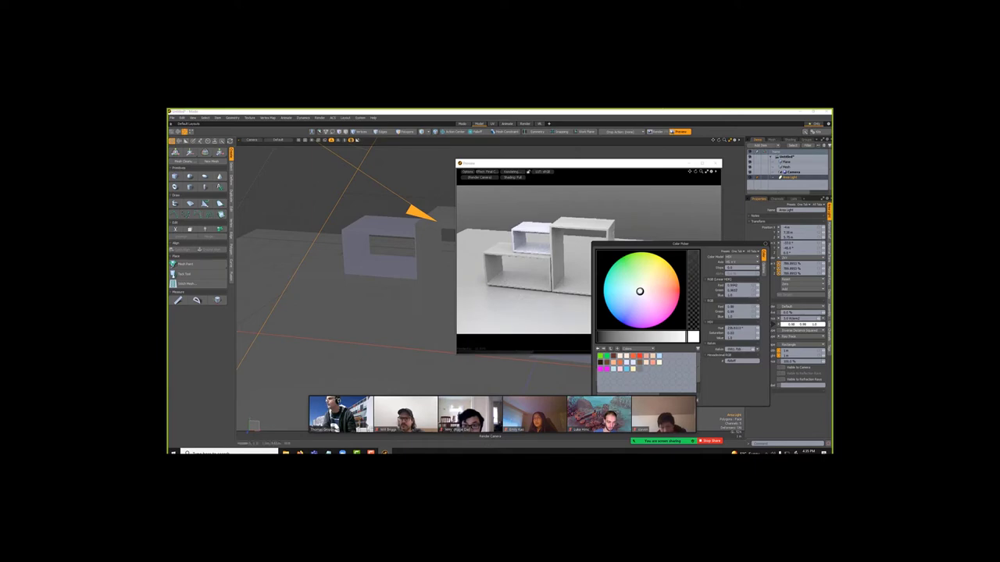
{"action": "left_click", "coordinate": [650, 211]}
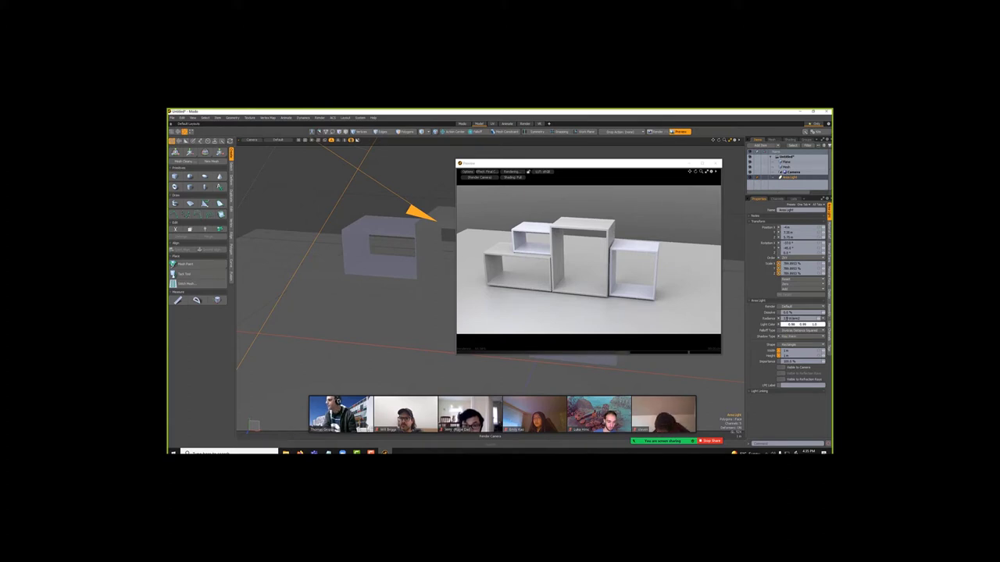
{"action": "left_click", "coordinate": [786, 319]}
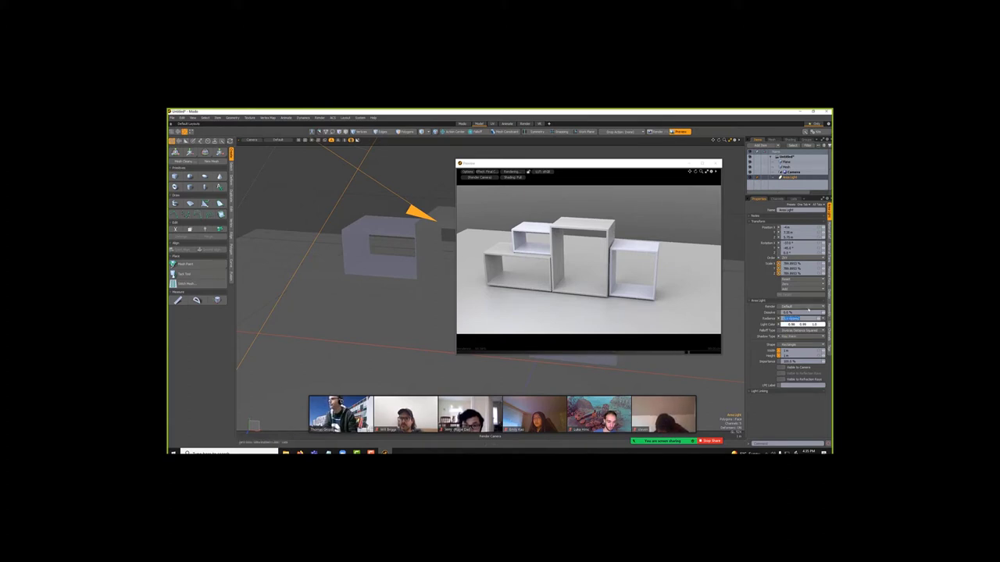
{"action": "type", "text": "1"}
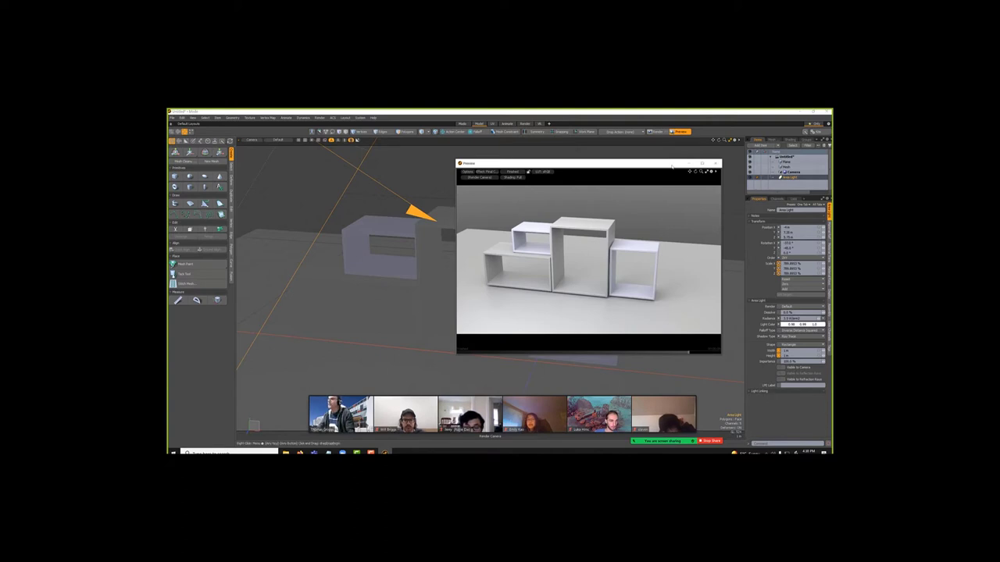
Shrink the Preview window and frame all the shelves from farther back and slightly above.
{"action": "left_click_drag", "start_coordinate": [672, 167], "coordinate": [696, 183]}
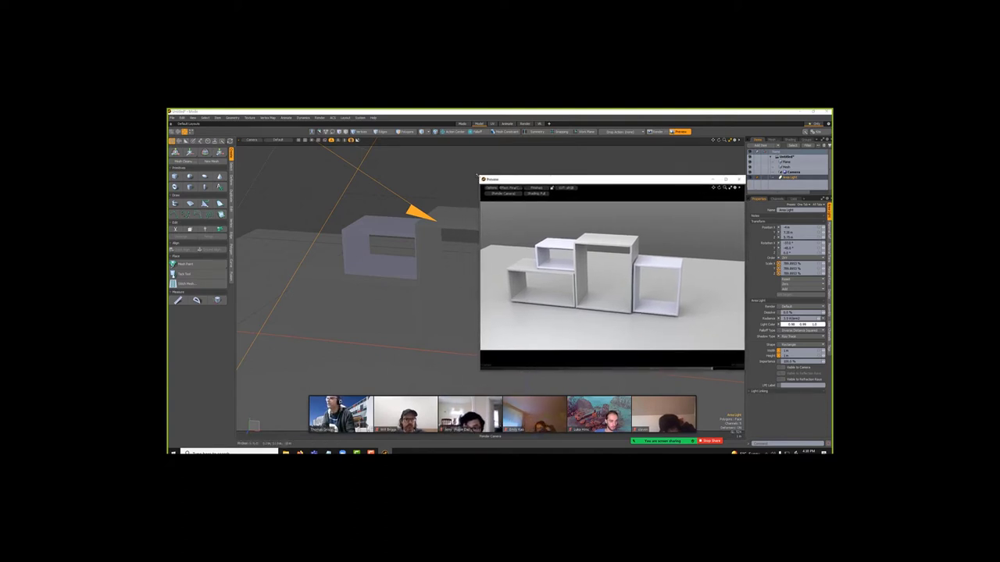
{"action": "left_click_drag", "start_coordinate": [477, 176], "coordinate": [541, 223]}
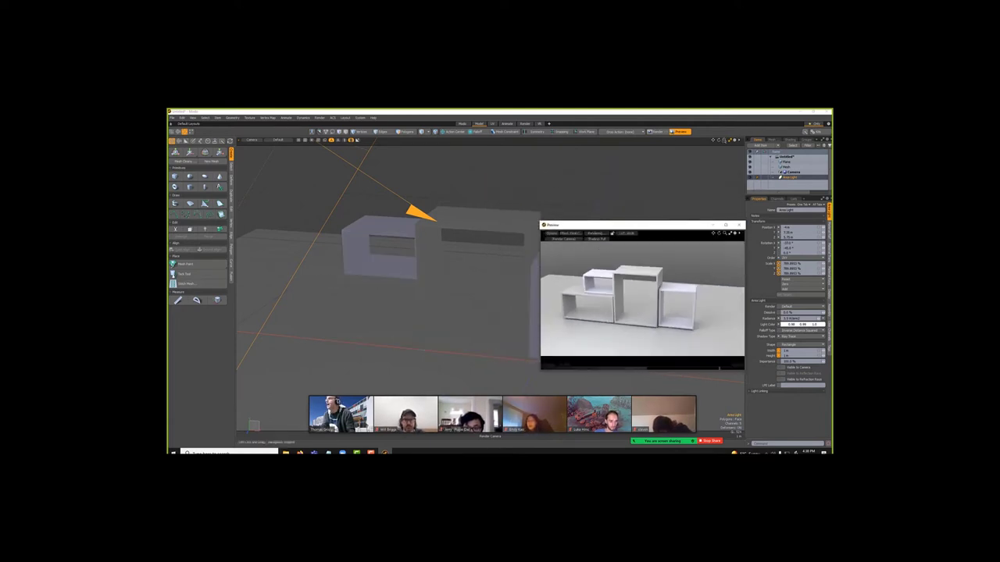
{"action": "left_click_drag", "start_coordinate": [724, 141], "coordinate": [665, 141]}
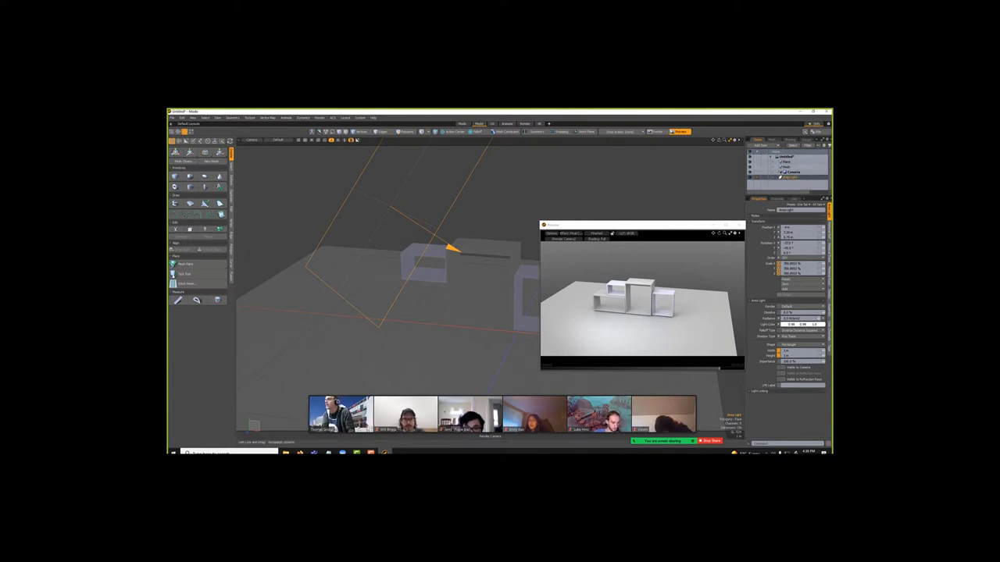
{"action": "mouse_move", "coordinate": [719, 140]}
{"action": "left_mouse_down"}
{"action": "mouse_move", "coordinate": [719, 117]}
{"action": "mouse_move", "coordinate": [719, 128]}
{"action": "left_mouse_up"}
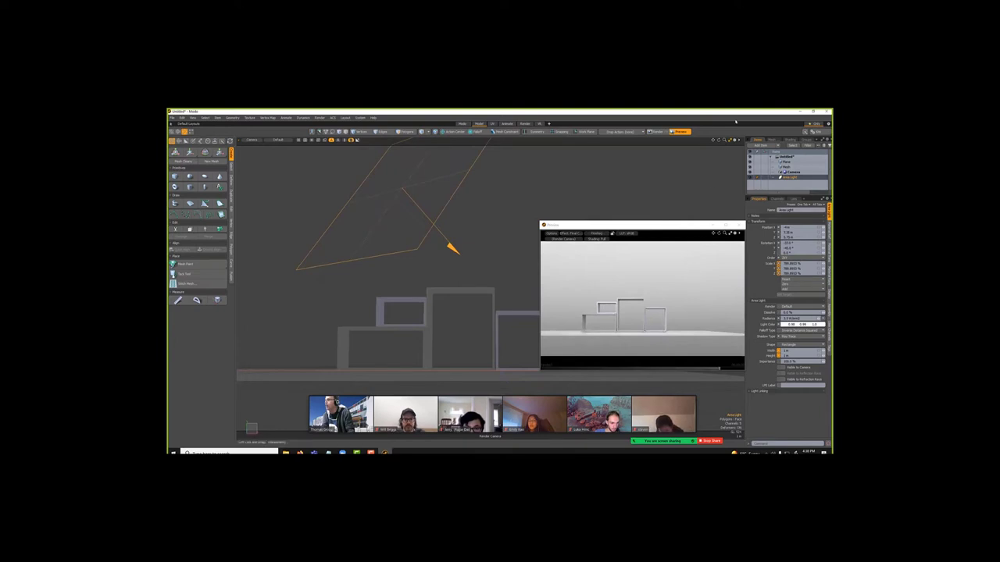
{"action": "left_click_drag", "start_coordinate": [719, 140], "coordinate": [719, 165]}
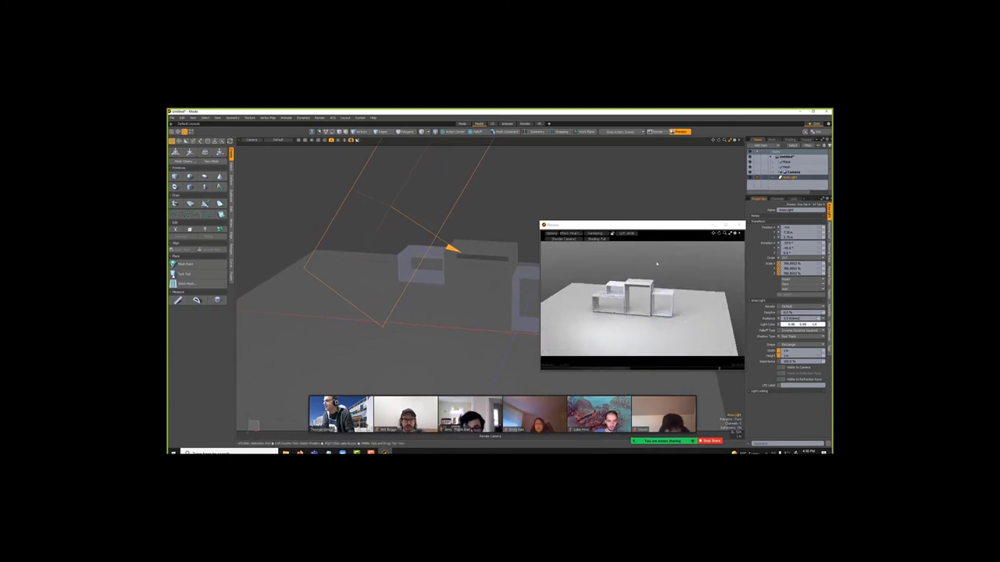
Render the scene and save the image as Untitled.png in PNG format in the Documents folder.
{"action": "left_click", "coordinate": [319, 118]}
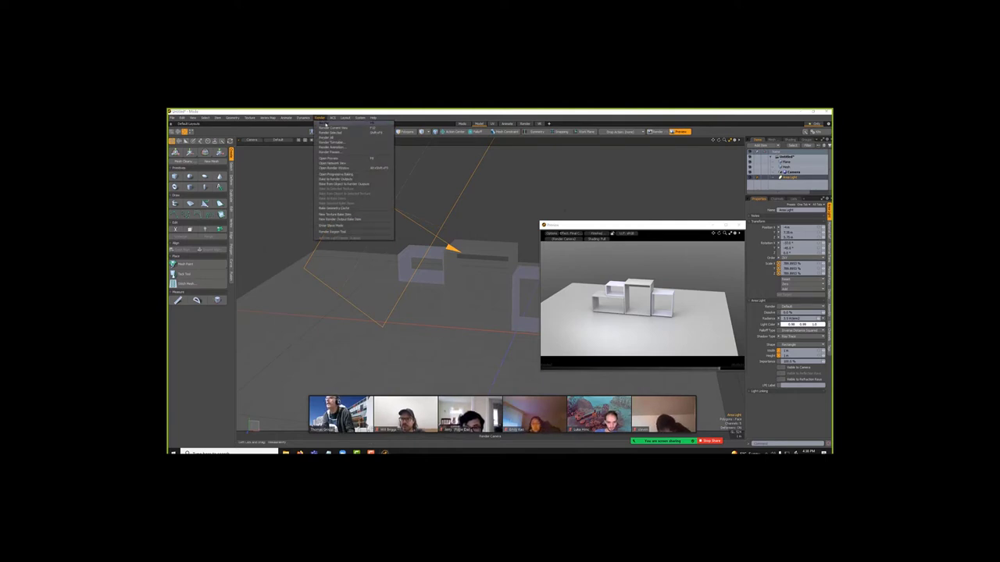
{"action": "left_click", "coordinate": [327, 128]}
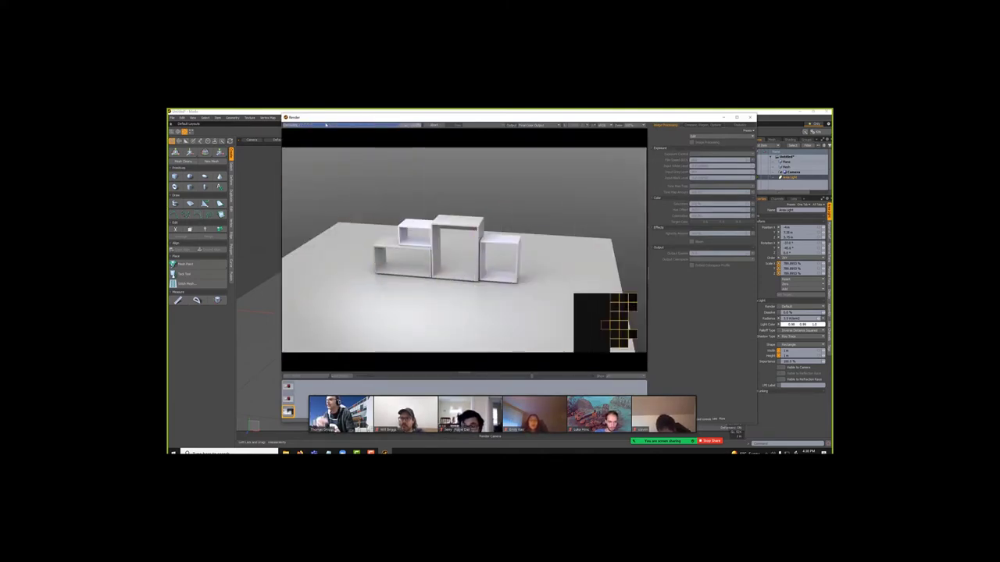
{"action": "left_click", "coordinate": [327, 376]}
{"action": "key", "text": "ctrl+s"}
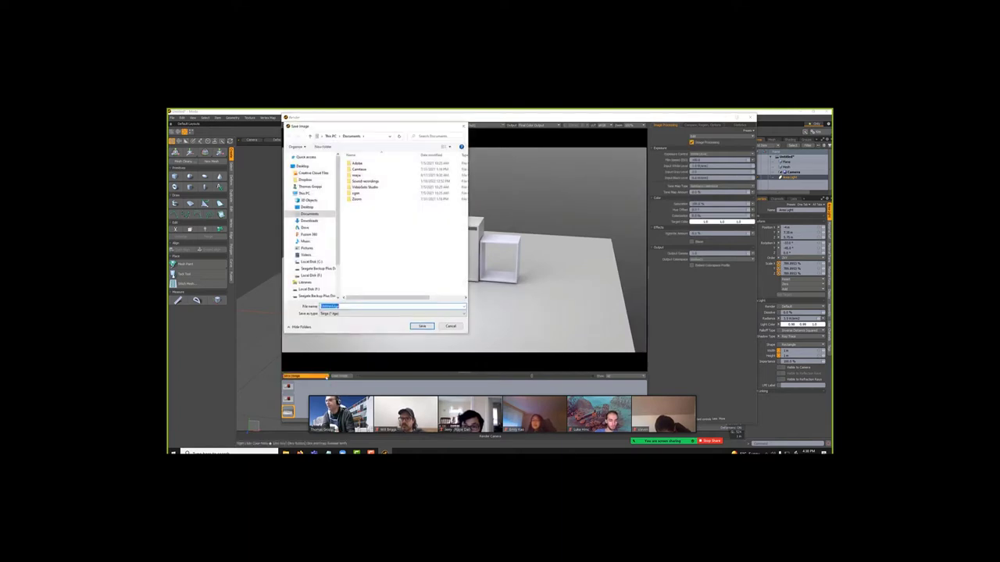
{"action": "left_click", "coordinate": [369, 313]}
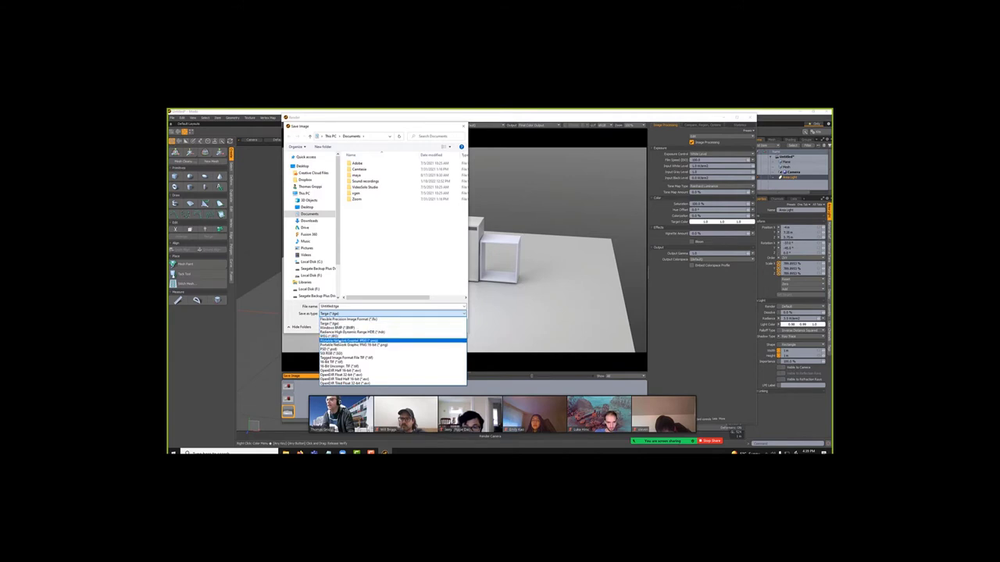
{"action": "left_click", "coordinate": [337, 340]}
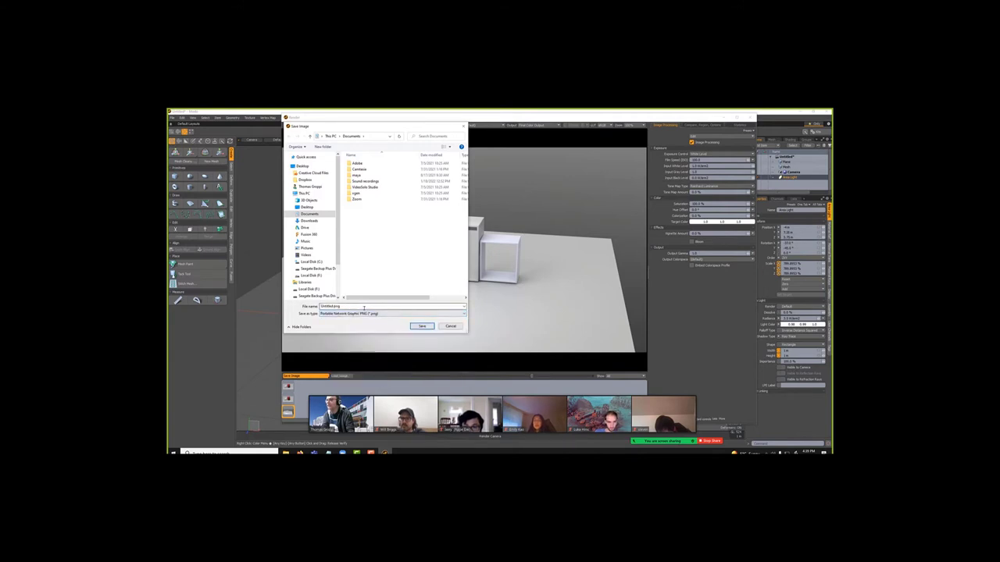
{"action": "left_click", "coordinate": [422, 325]}
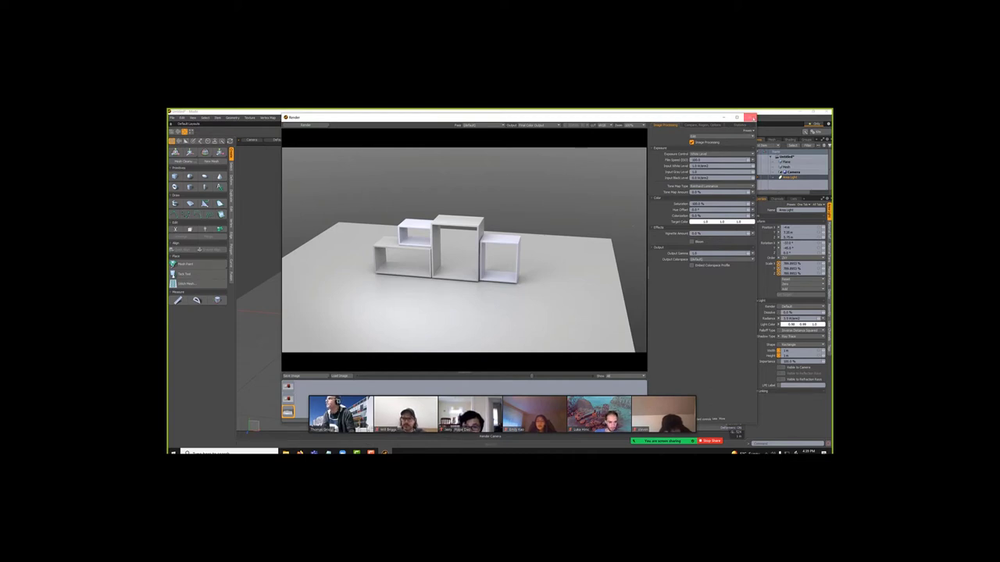
{"action": "left_click", "coordinate": [750, 116]}
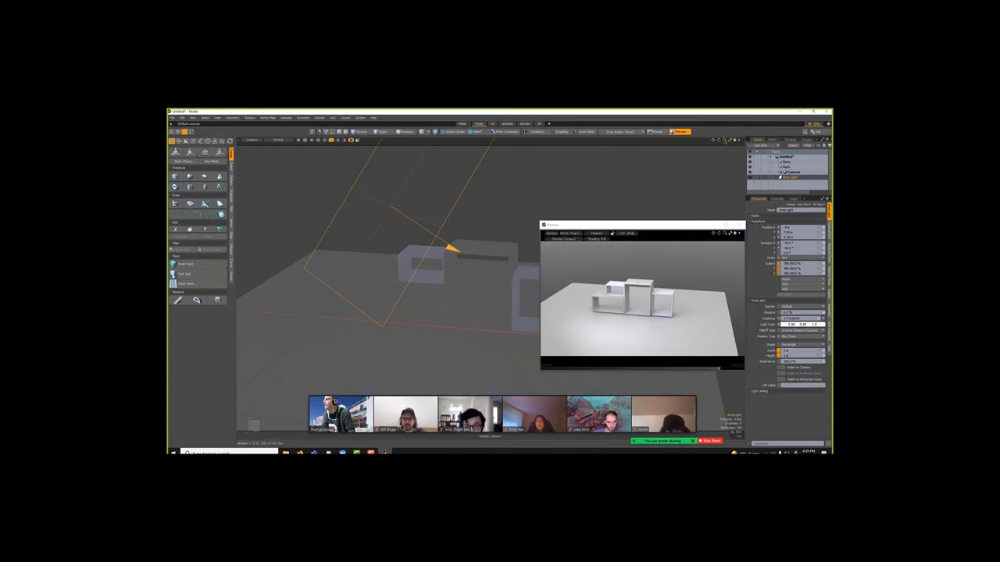
Hide the area light to compare the shelves' lighting in the preview without it, and show it again.
{"action": "left_click_drag", "start_coordinate": [721, 141], "coordinate": [714, 116]}
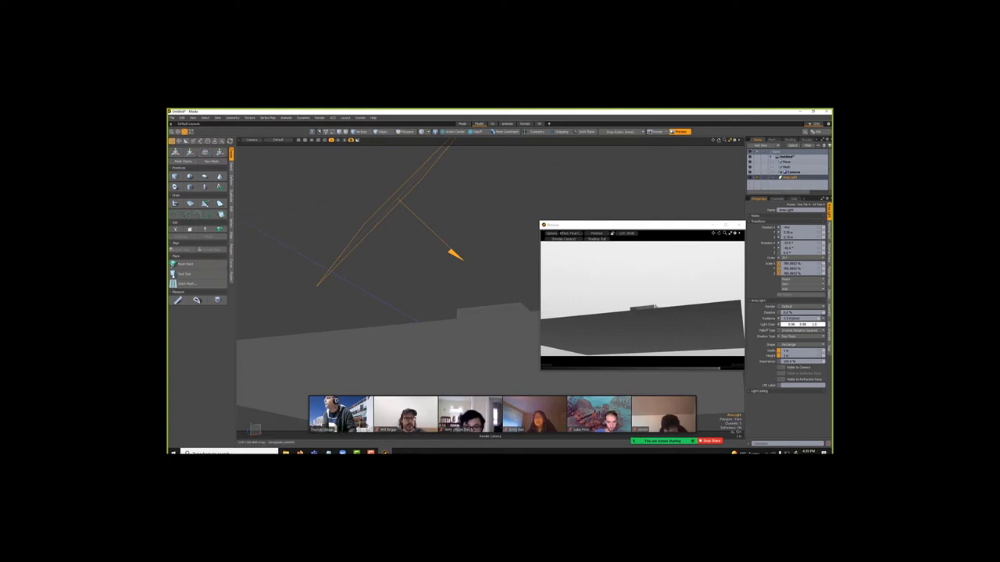
{"action": "left_click_drag", "start_coordinate": [718, 140], "coordinate": [711, 160]}
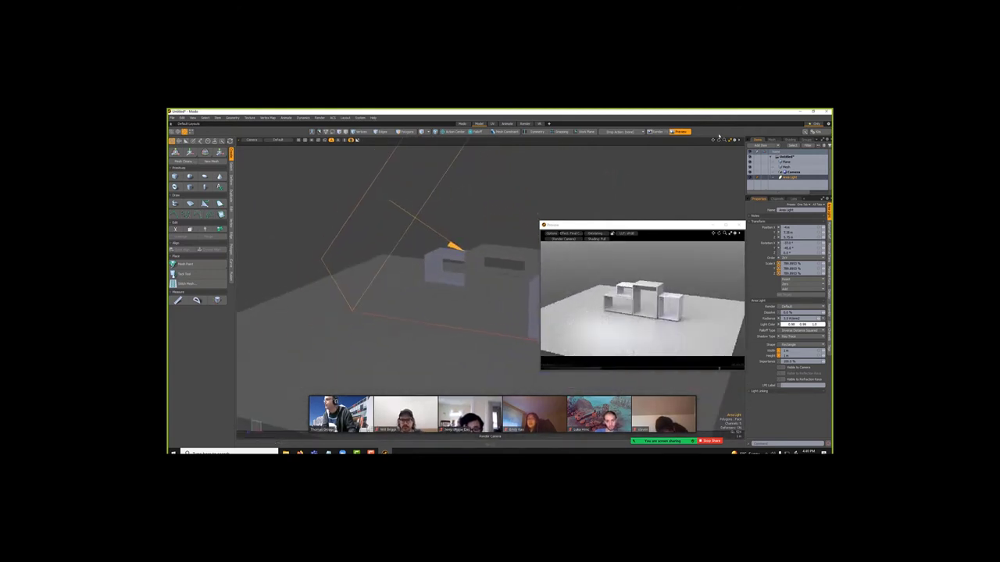
{"action": "mouse_move", "coordinate": [724, 140]}
{"action": "left_mouse_down"}
{"action": "mouse_move", "coordinate": [742, 140]}
{"action": "mouse_move", "coordinate": [718, 158]}
{"action": "left_mouse_up"}
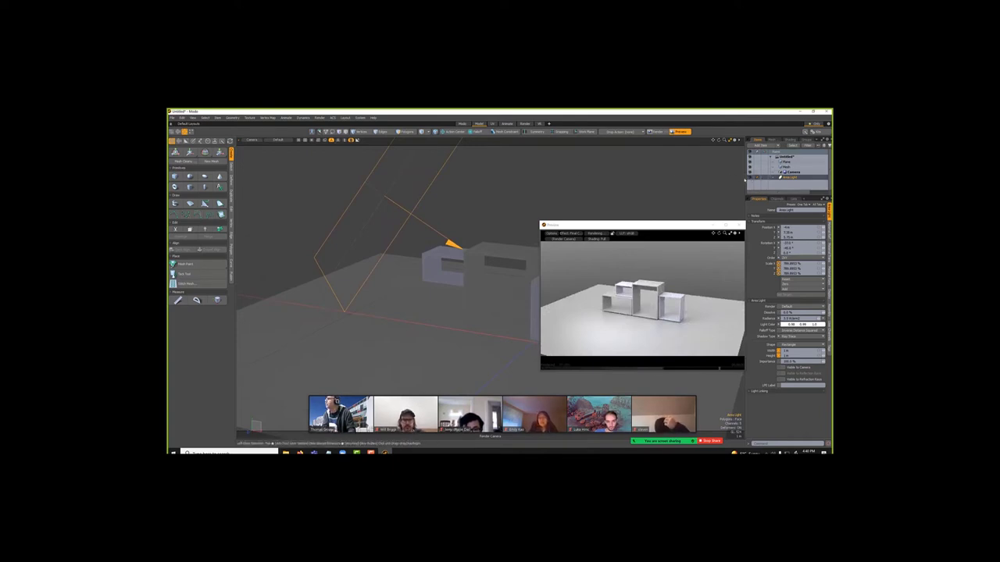
{"action": "left_click", "coordinate": [750, 178]}
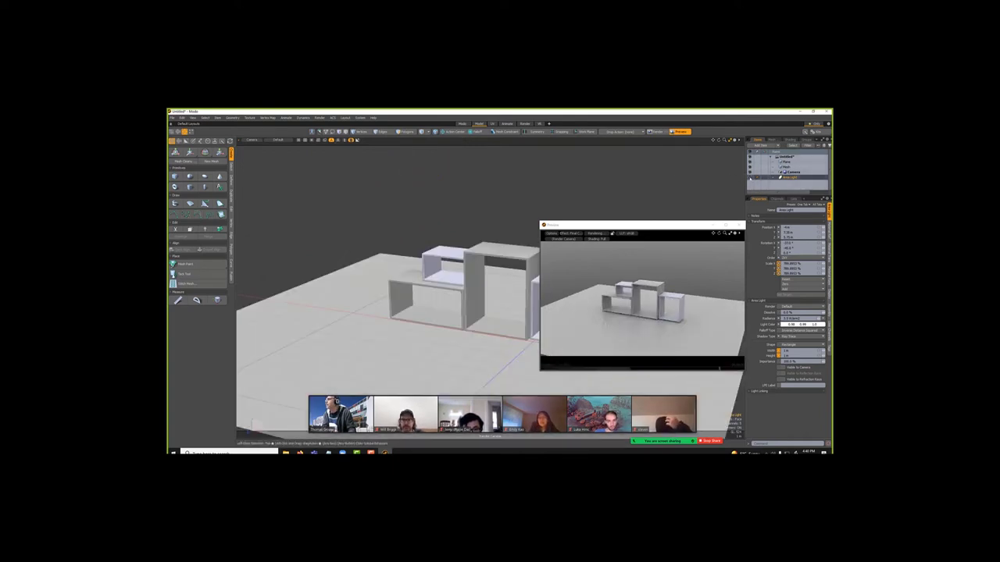
{"action": "mouse_move", "coordinate": [725, 141]}
{"action": "left_mouse_down"}
{"action": "mouse_move", "coordinate": [752, 140]}
{"action": "mouse_move", "coordinate": [706, 141]}
{"action": "mouse_move", "coordinate": [744, 140]}
{"action": "mouse_move", "coordinate": [725, 140]}
{"action": "left_mouse_up"}
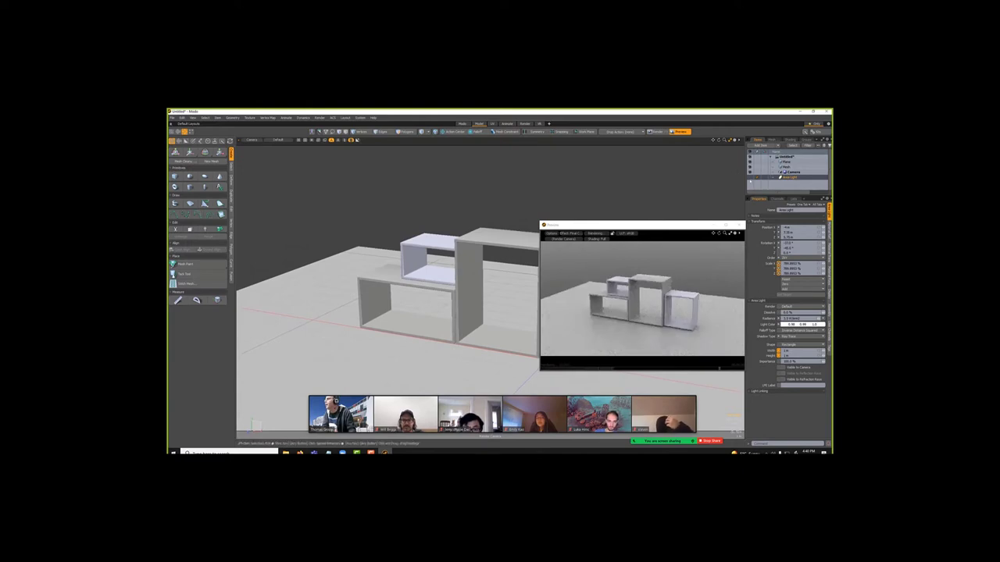
{"action": "left_click", "coordinate": [750, 178]}
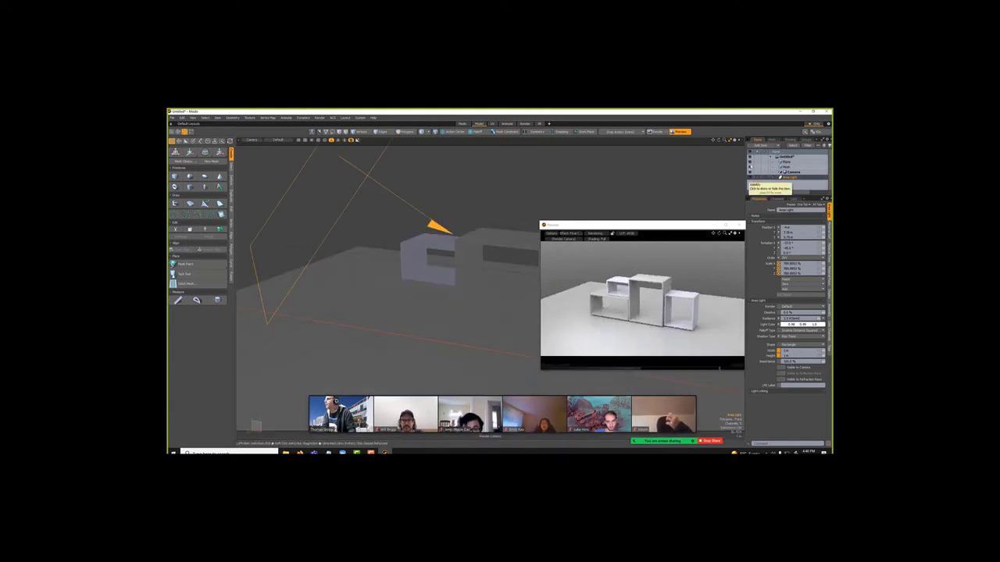
{"action": "left_click", "coordinate": [750, 167]}
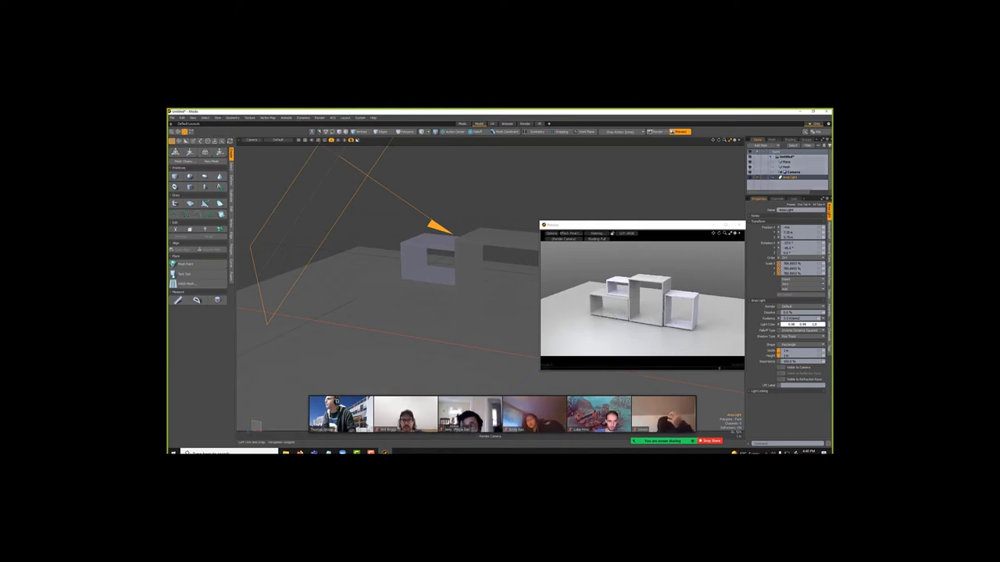
Frame the shelves more closely from a three-quarter angle and move the Preview window nearer the middle of the viewport.
{"action": "left_click_drag", "start_coordinate": [388, 296], "coordinate": [388, 230], "text": "alt"}
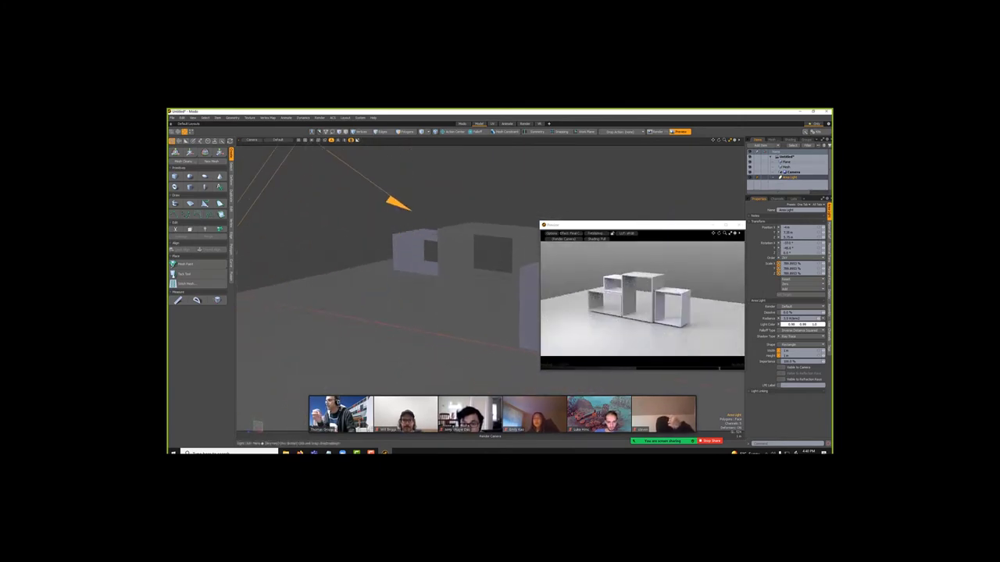
{"action": "left_click_drag", "start_coordinate": [388, 230], "coordinate": [415, 254], "text": "alt"}
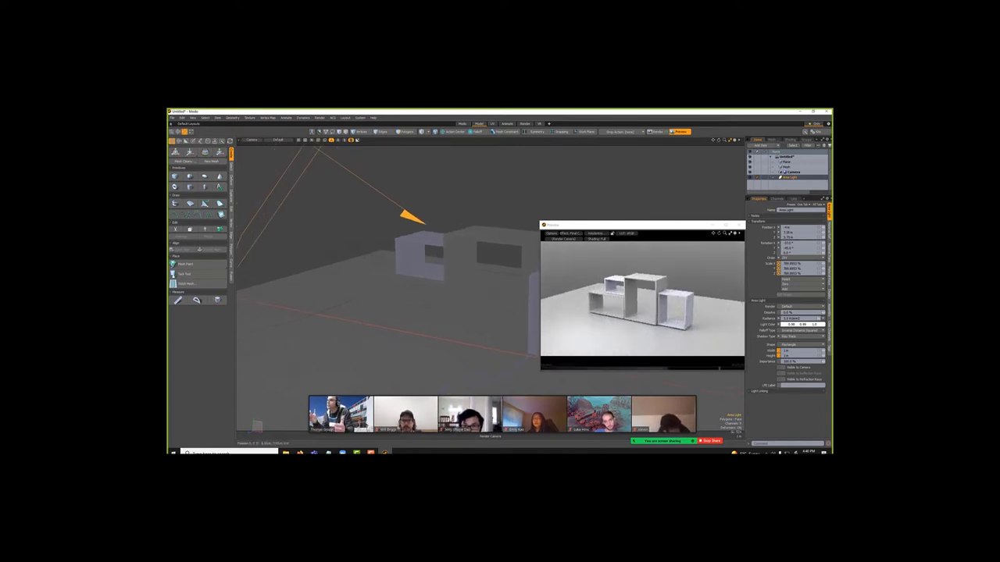
{"action": "left_click_drag", "start_coordinate": [576, 193], "coordinate": [654, 193], "text": "ctrl+alt"}
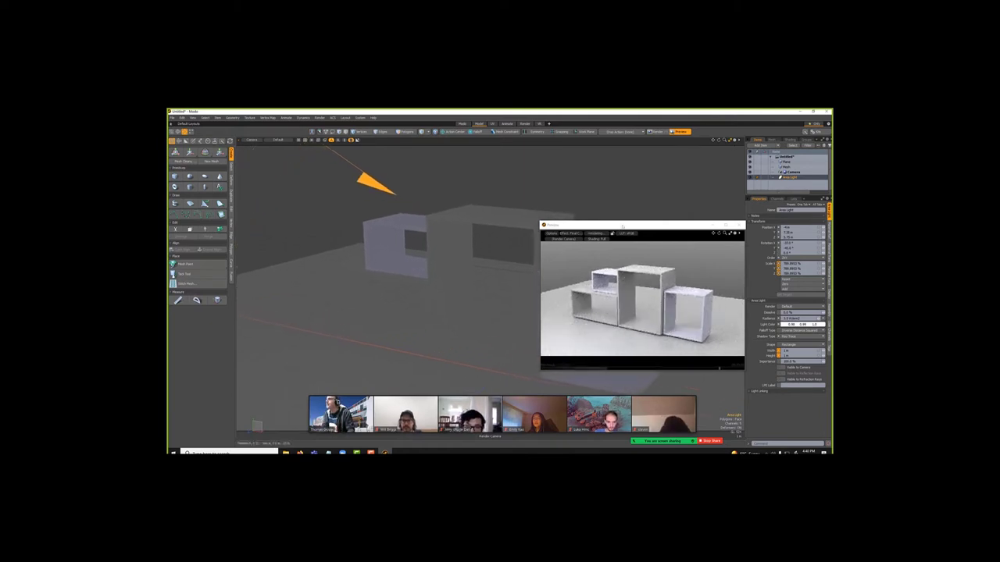
{"action": "left_click_drag", "start_coordinate": [622, 225], "coordinate": [589, 191]}
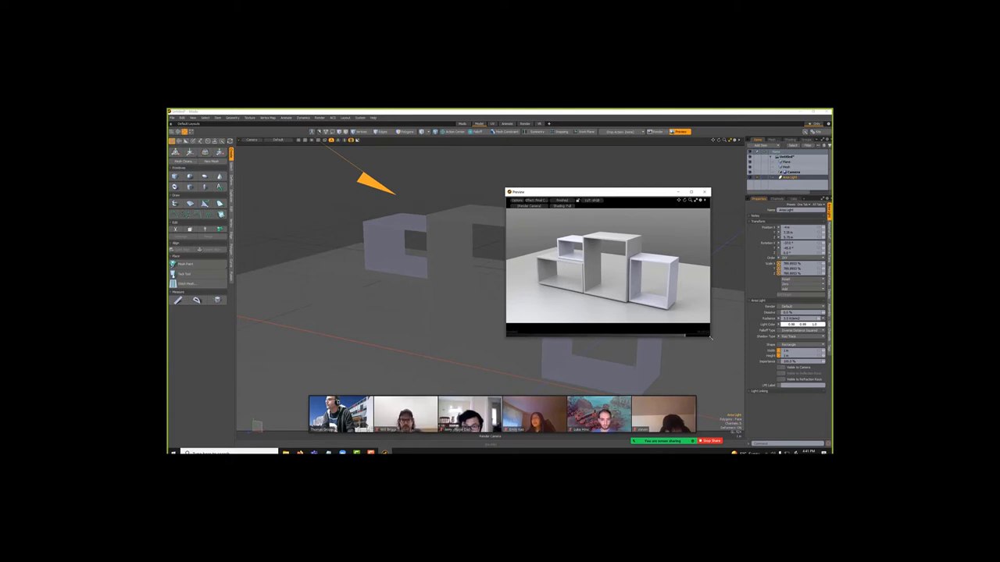
Enlarge the Preview window slightly, shift it away from the viewport's lower edge, and select the shelves mesh.
{"action": "left_click_drag", "start_coordinate": [711, 338], "coordinate": [736, 361]}
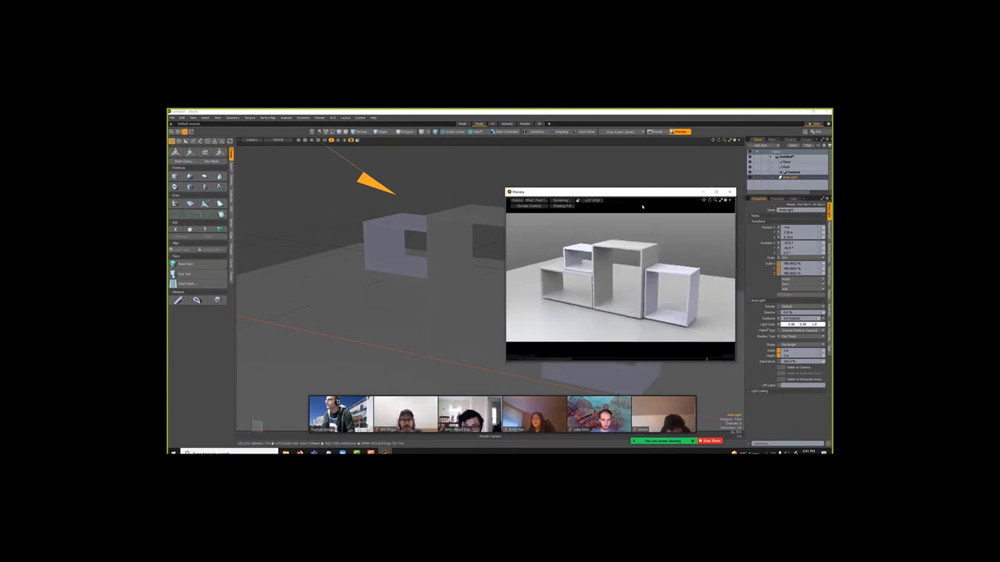
{"action": "left_click_drag", "start_coordinate": [612, 192], "coordinate": [600, 185]}
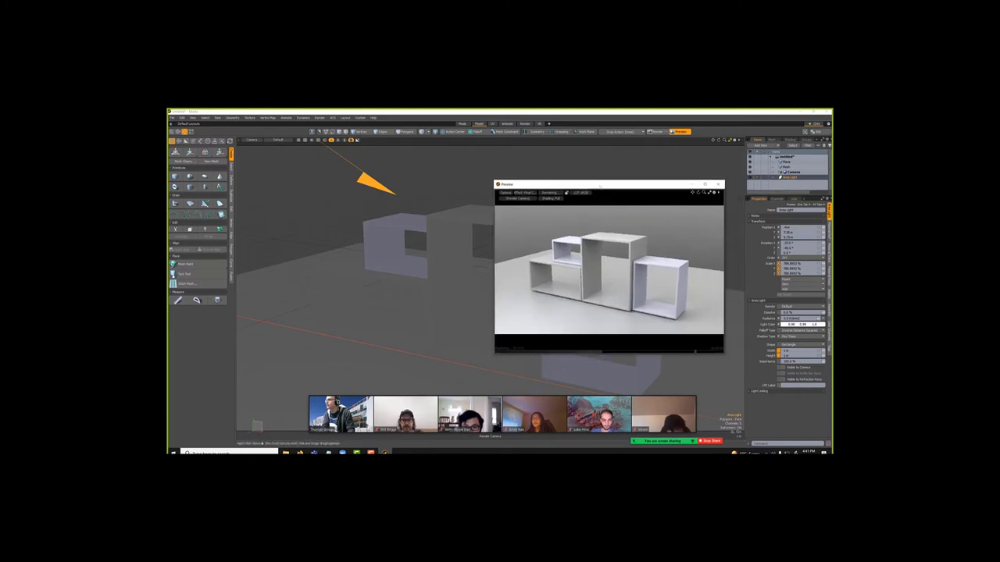
{"action": "left_click", "coordinate": [394, 226]}
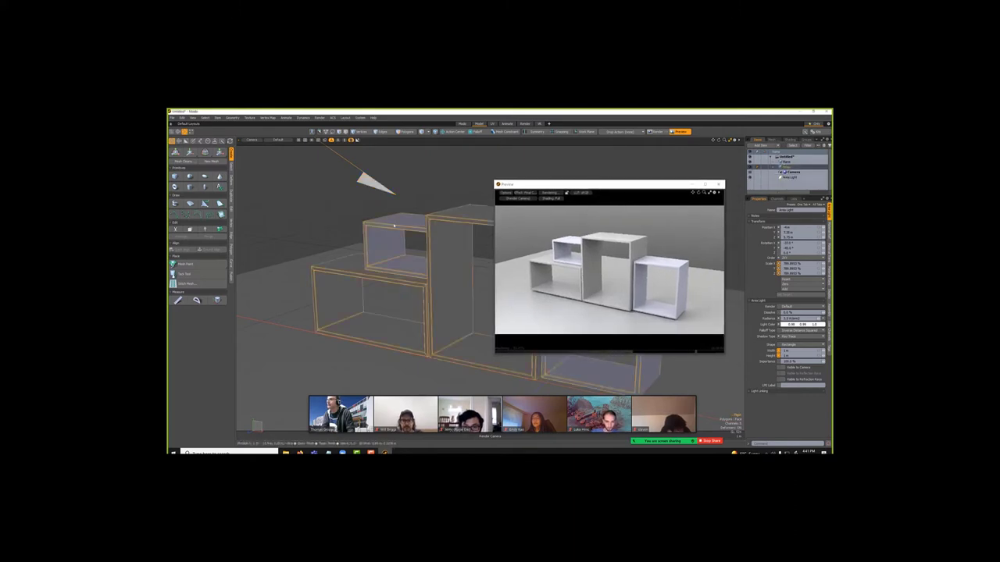
{"action": "left_click", "coordinate": [376, 186]}
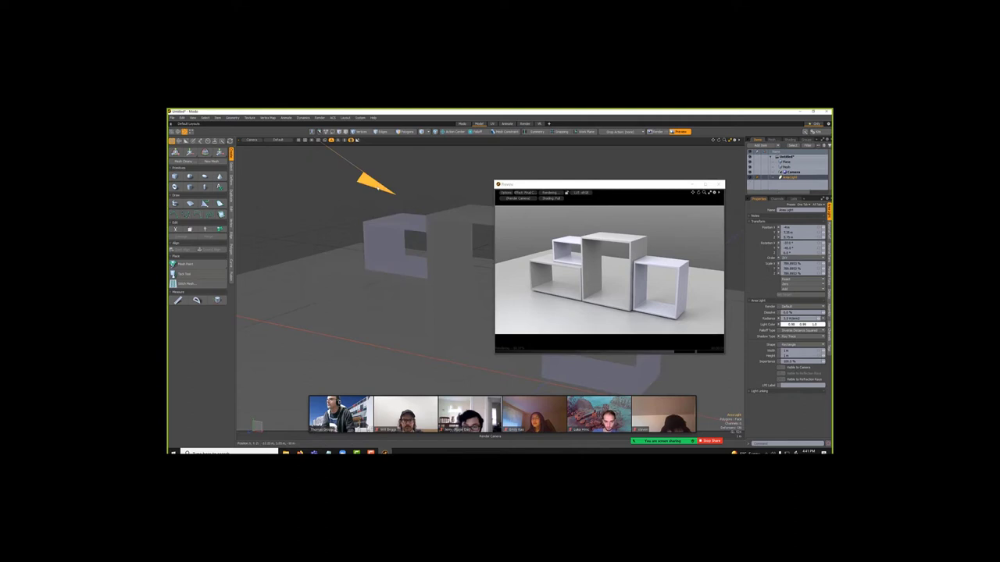
{"action": "left_click", "coordinate": [441, 177]}
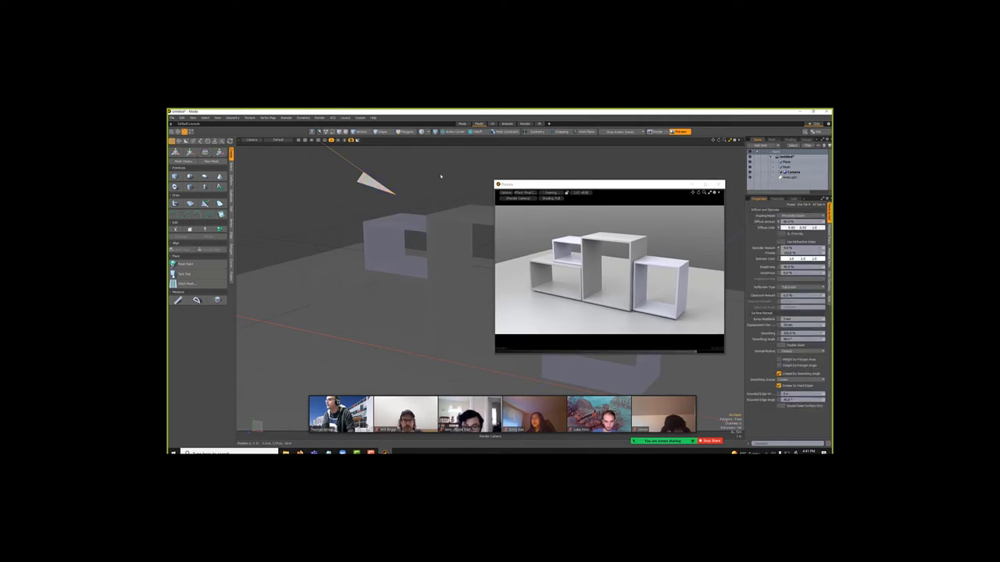
{"action": "left_click", "coordinate": [443, 220]}
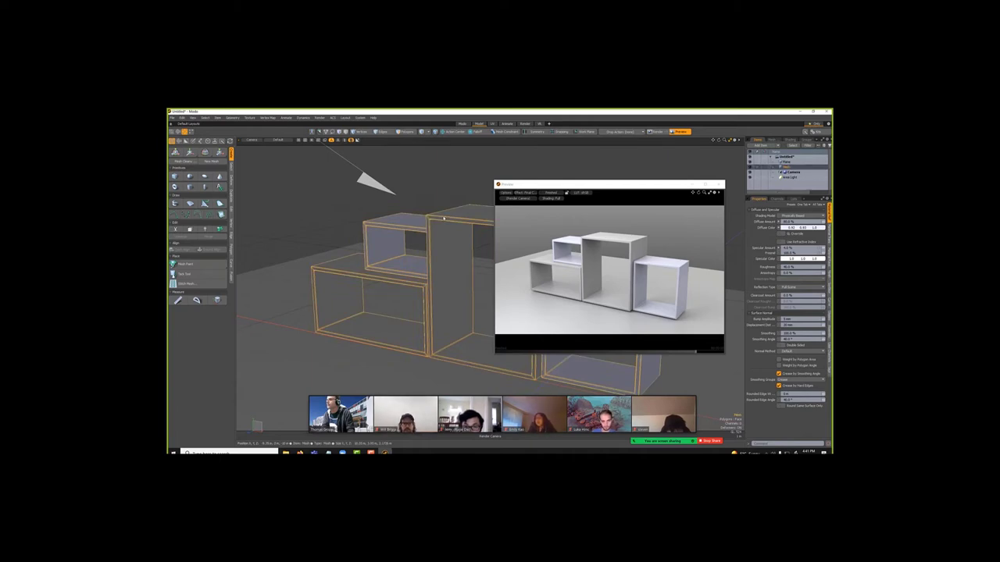
Move the Preview window higher over the viewport and hide the area light in the scene.
{"action": "left_click_drag", "start_coordinate": [506, 184], "coordinate": [511, 157]}
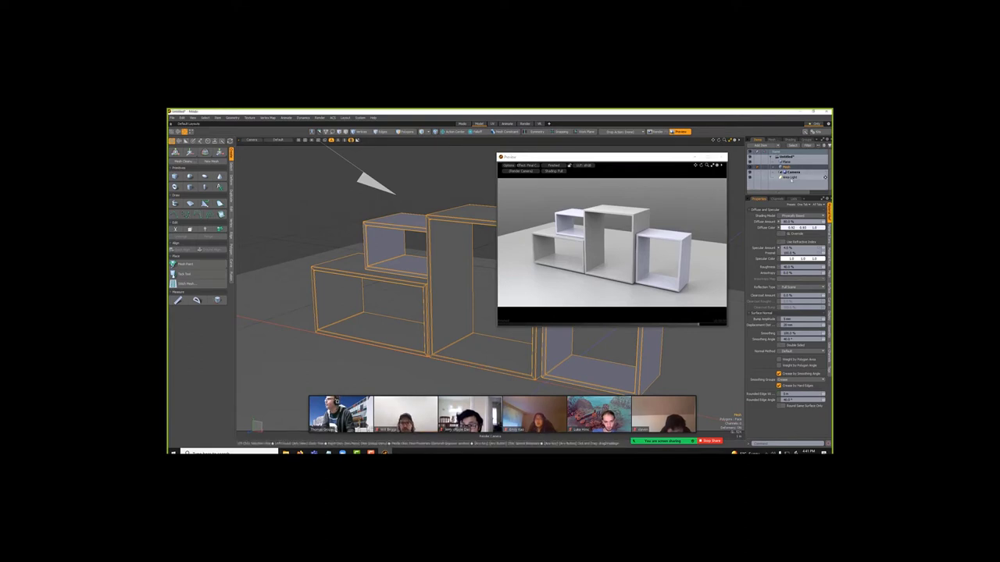
{"action": "left_click", "coordinate": [790, 178]}
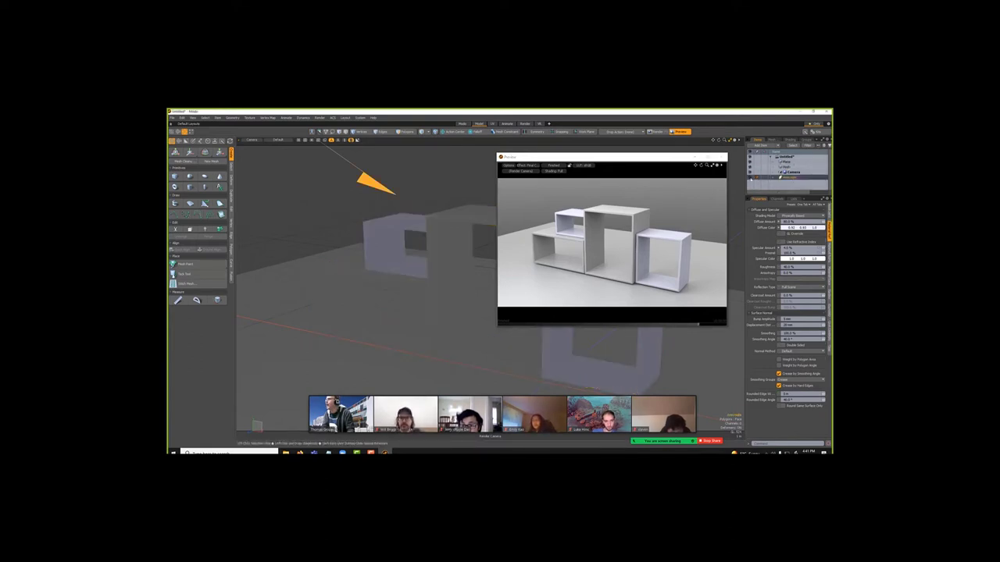
{"action": "left_click", "coordinate": [751, 179]}
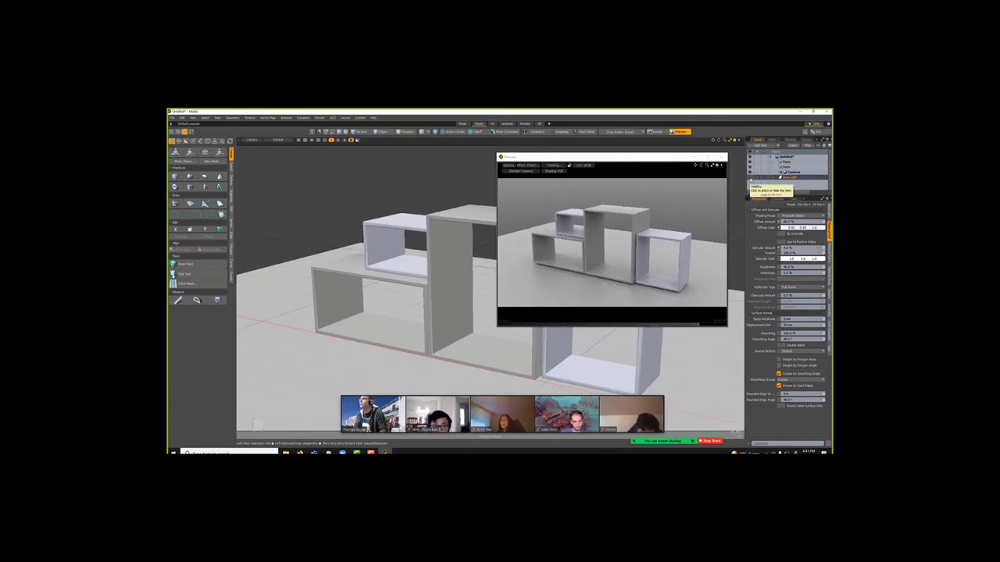
Show the shader tree at a taller size, expand its Lights and Environments groups, and select the Environment item.
{"action": "left_click", "coordinate": [792, 139]}
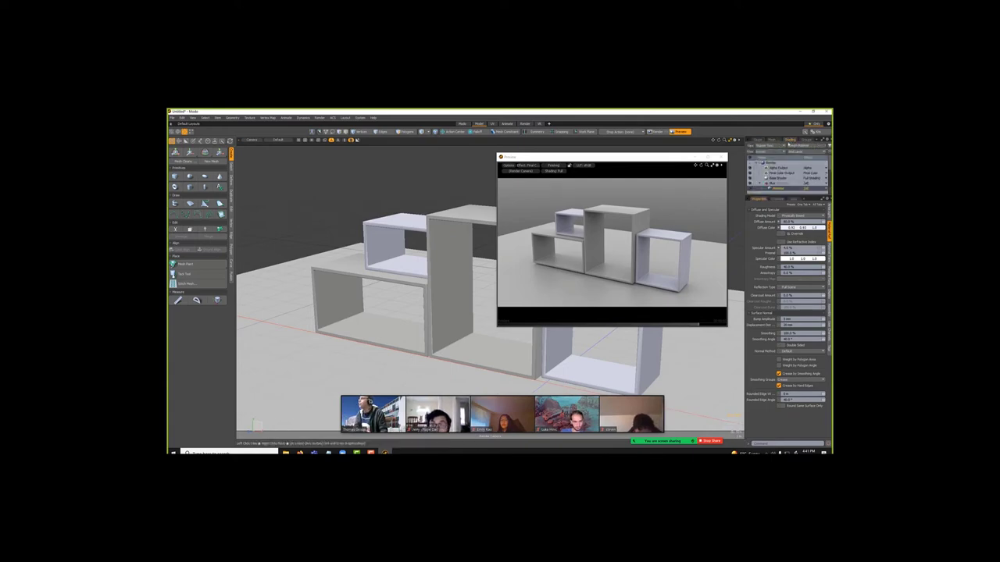
{"action": "left_click_drag", "start_coordinate": [779, 195], "coordinate": [779, 246]}
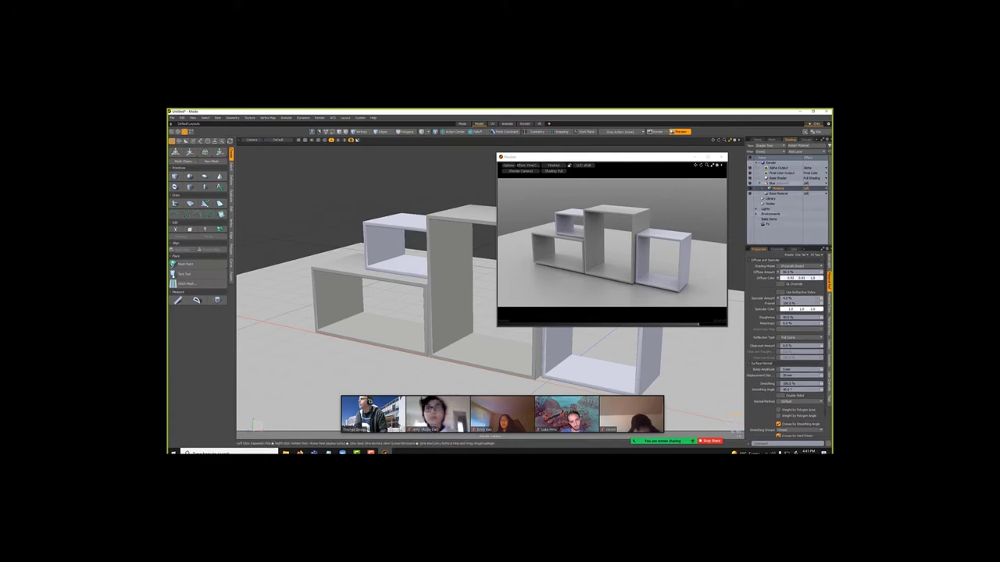
{"action": "left_click", "coordinate": [756, 210]}
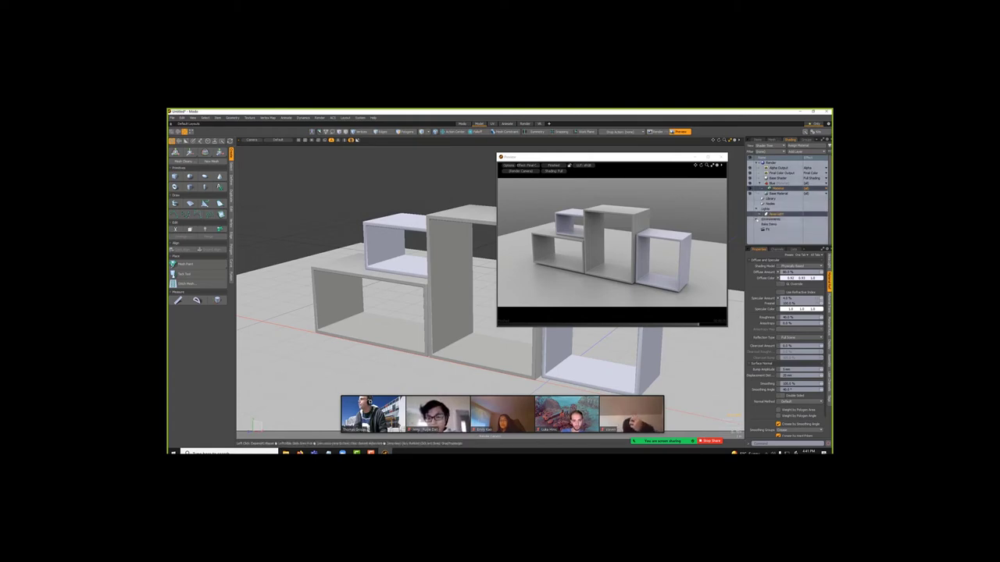
{"action": "left_click", "coordinate": [756, 219]}
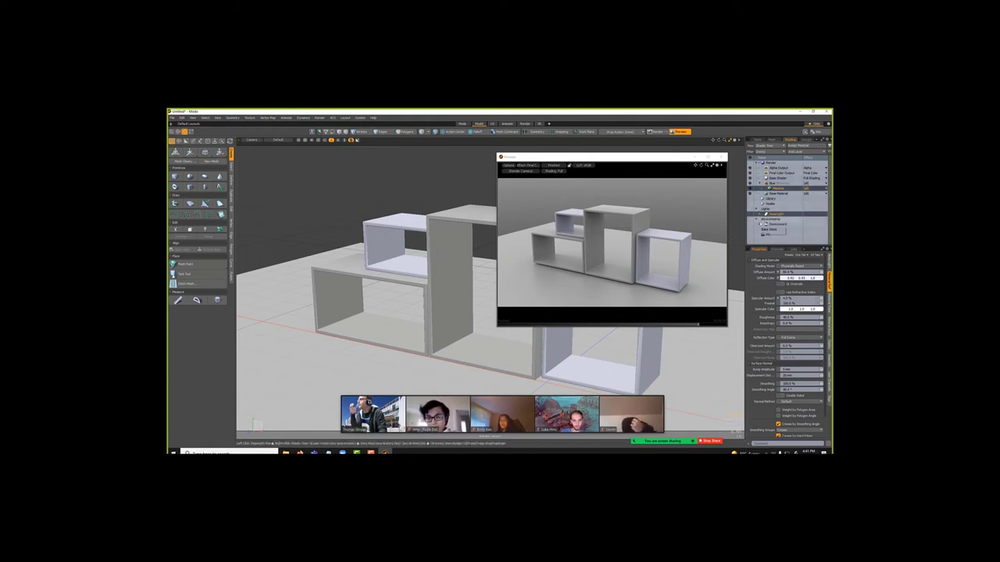
{"action": "left_click", "coordinate": [762, 224]}
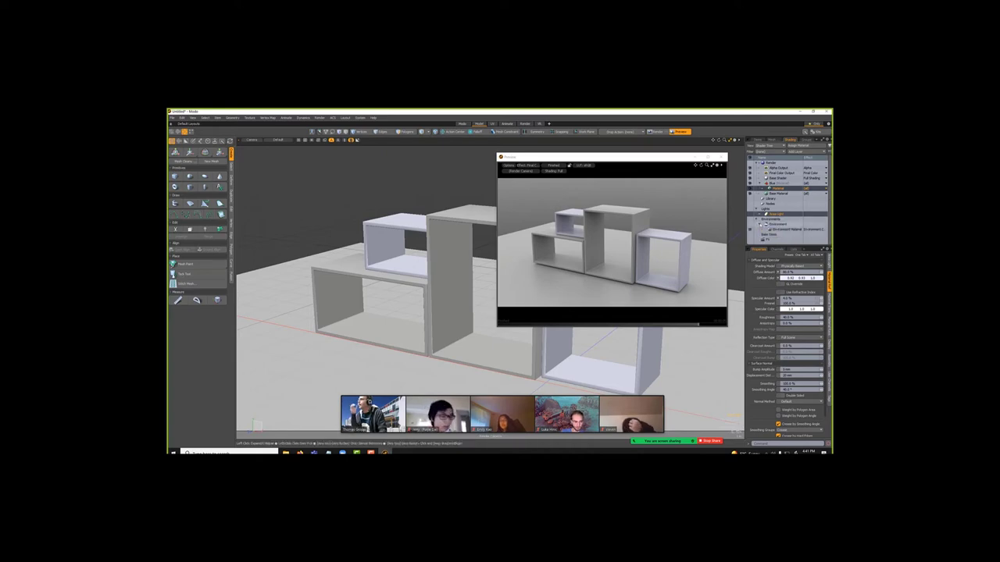
{"action": "left_click", "coordinate": [777, 225]}
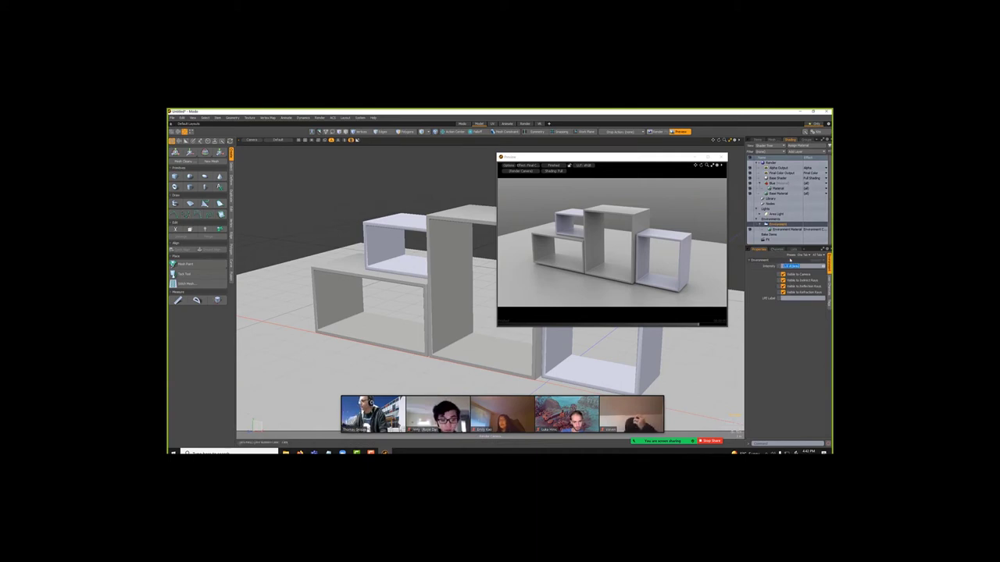
Try another environment intensity, restore it to 1.0, and switch Visible to Camera off and back on to compare the preview.
{"action": "type", "text": "0"}
{"action": "key", "text": "Return"}
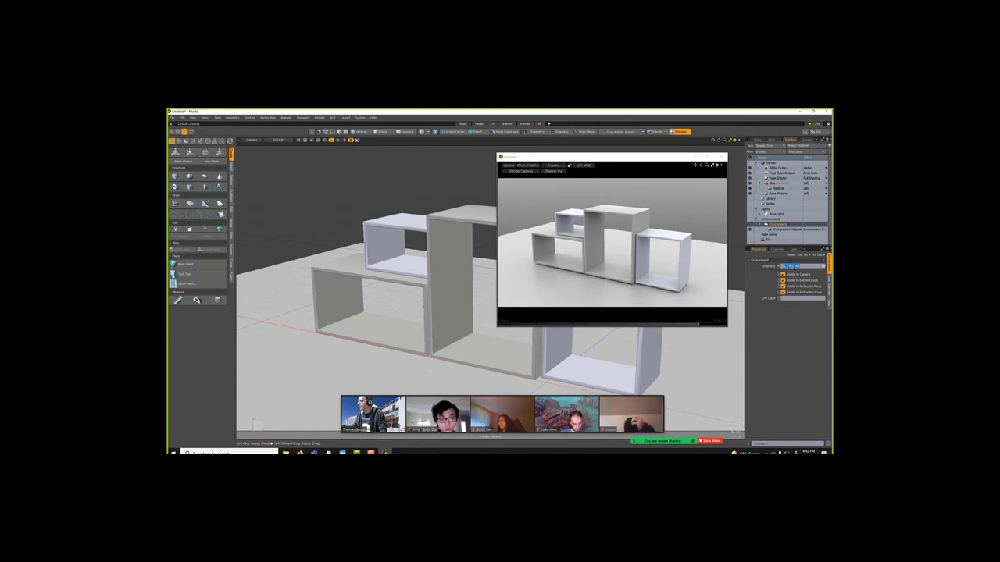
{"action": "type", "text": "1"}
{"action": "key", "text": "Return"}
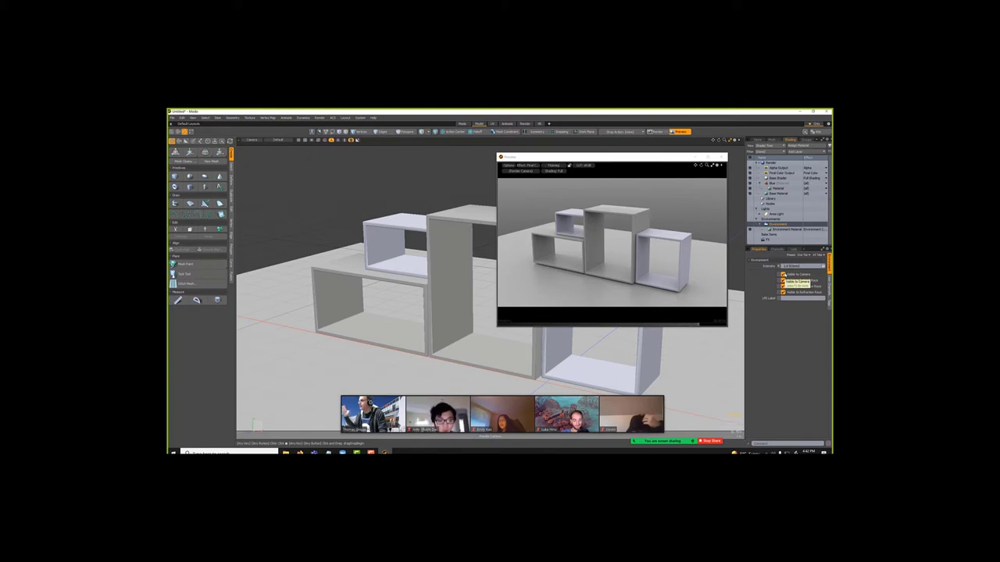
{"action": "left_click", "coordinate": [783, 275]}
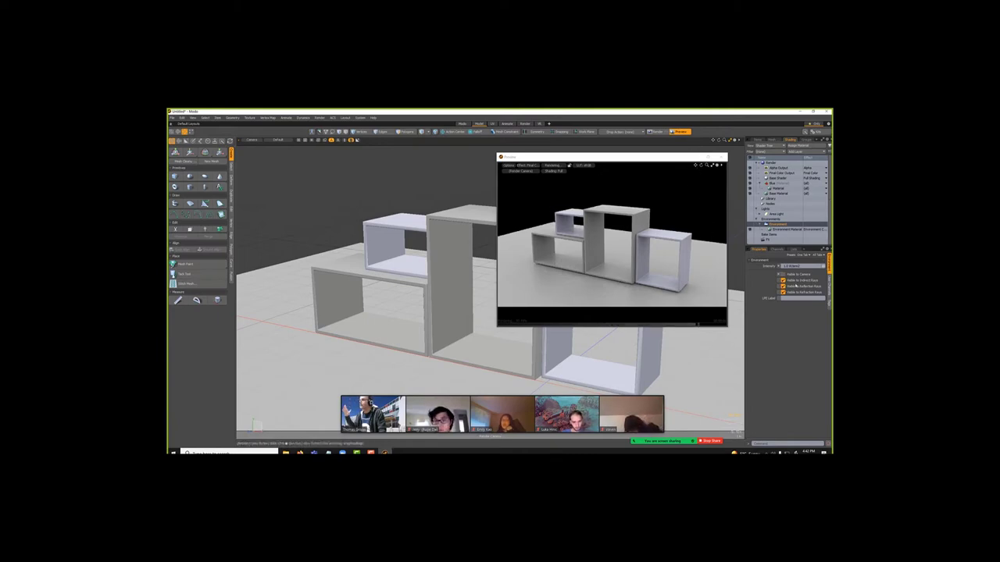
{"action": "left_click", "coordinate": [782, 275]}
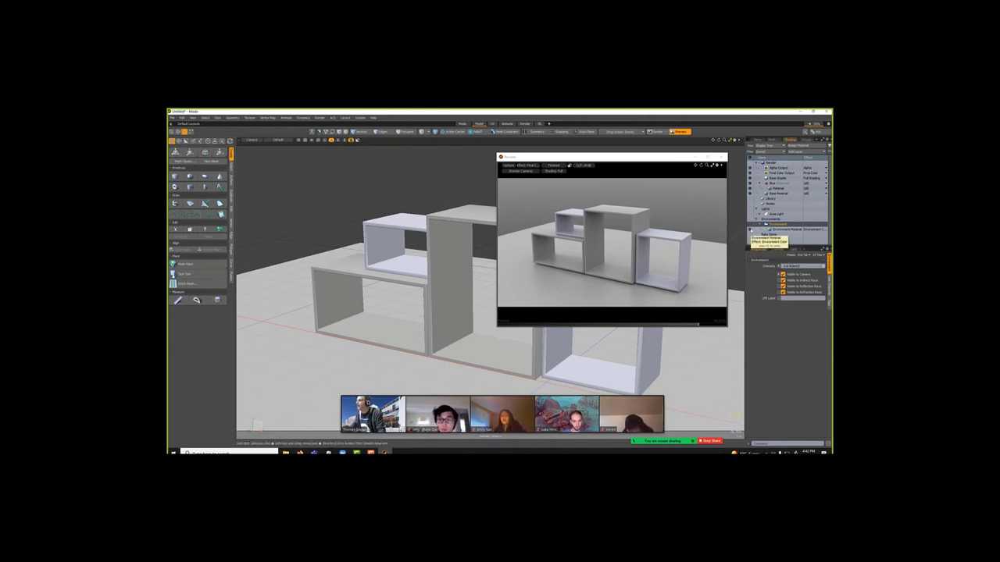
Hide the environment material, show the area light again to compare its lighting alone, and re-enable the environment material.
{"action": "left_click", "coordinate": [750, 230]}
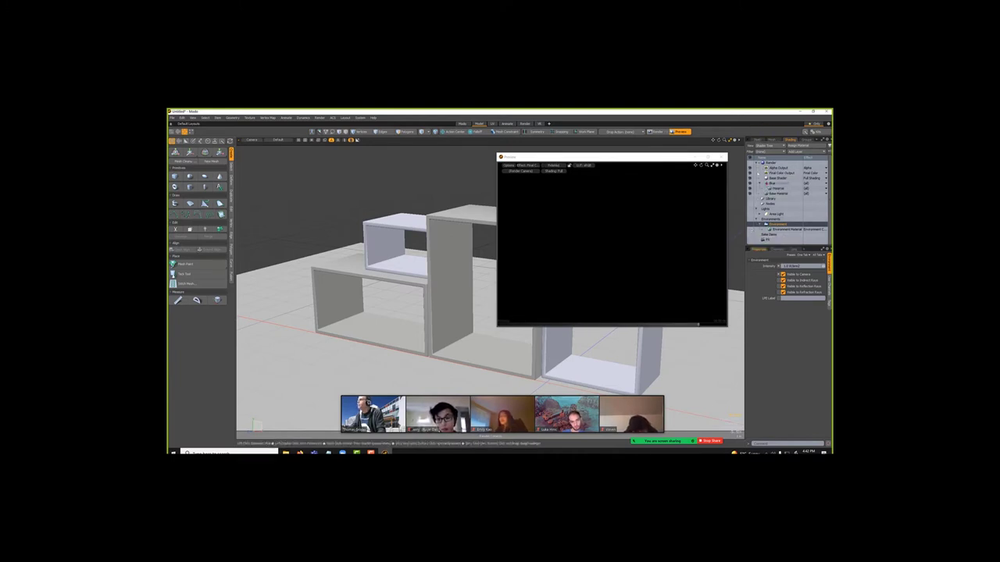
{"action": "left_click", "coordinate": [750, 214]}
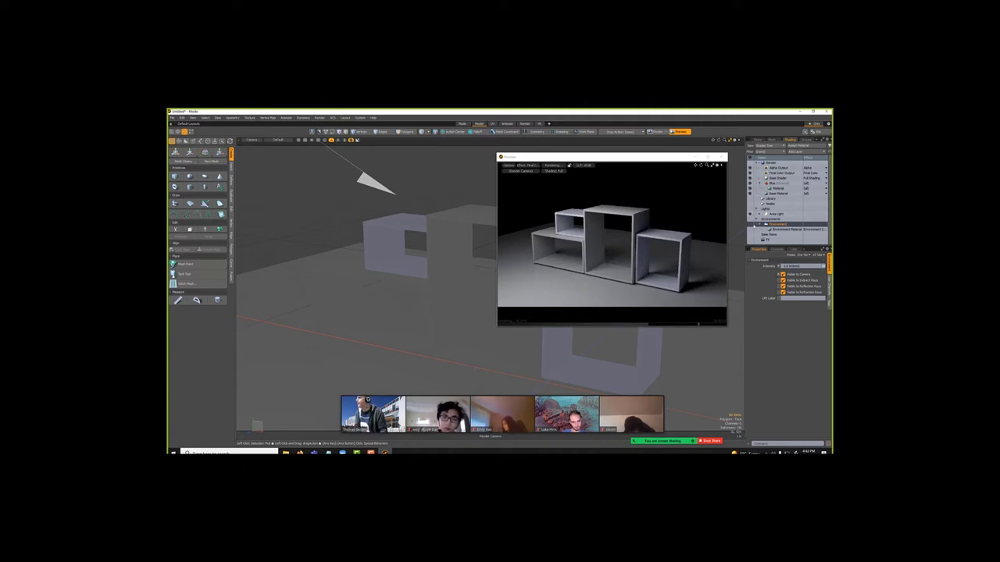
{"action": "left_click", "coordinate": [750, 229]}
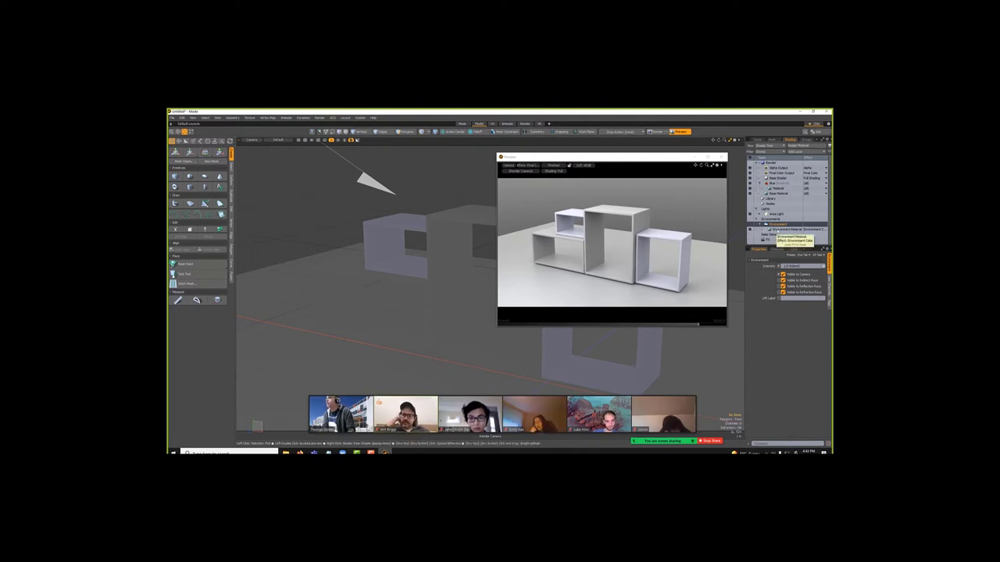
Try the 2 Color Gradient and CIE Overcast Sky types on the environment material to compare the preview backgrounds.
{"action": "left_click", "coordinate": [780, 229]}
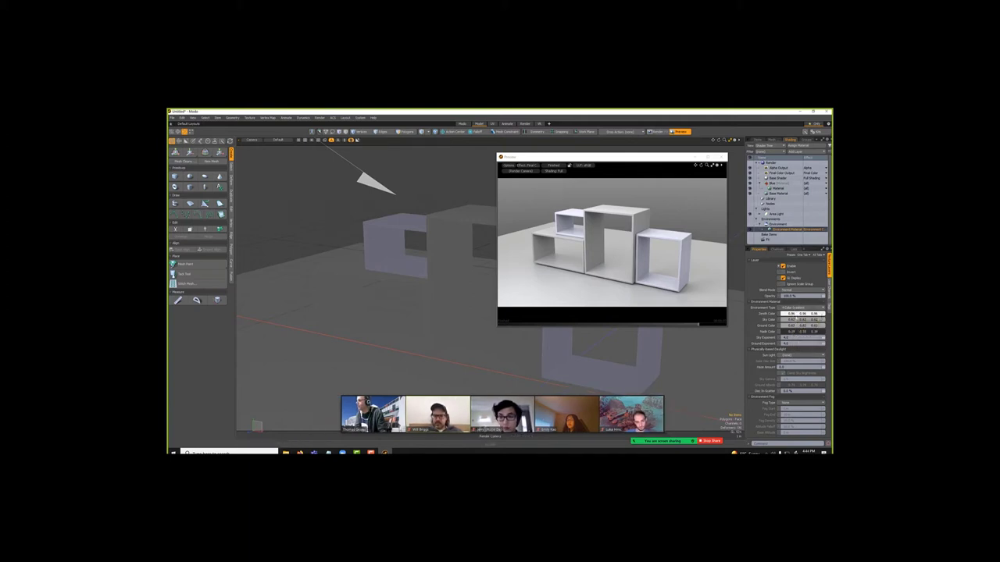
{"action": "left_click", "coordinate": [797, 308]}
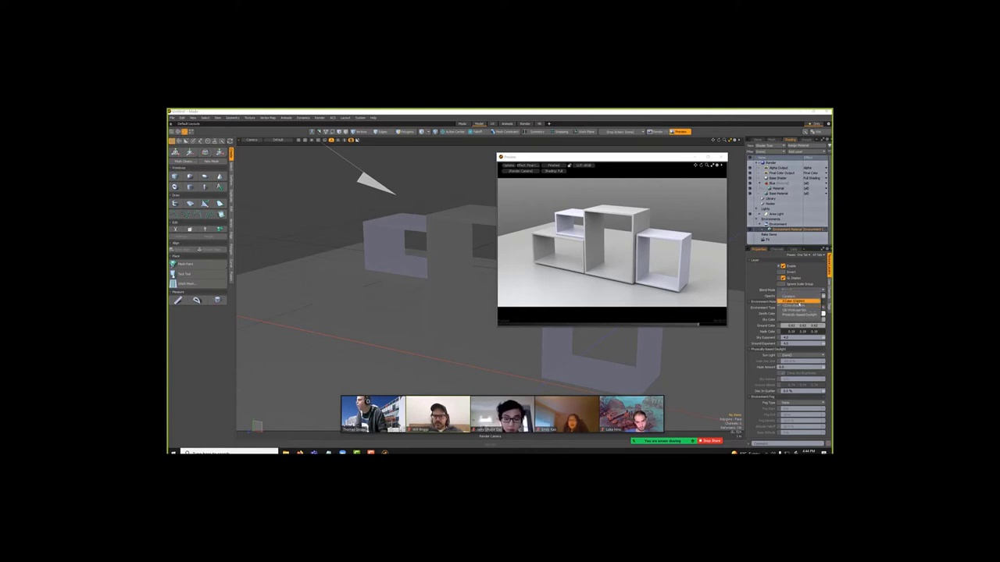
{"action": "left_click", "coordinate": [797, 306]}
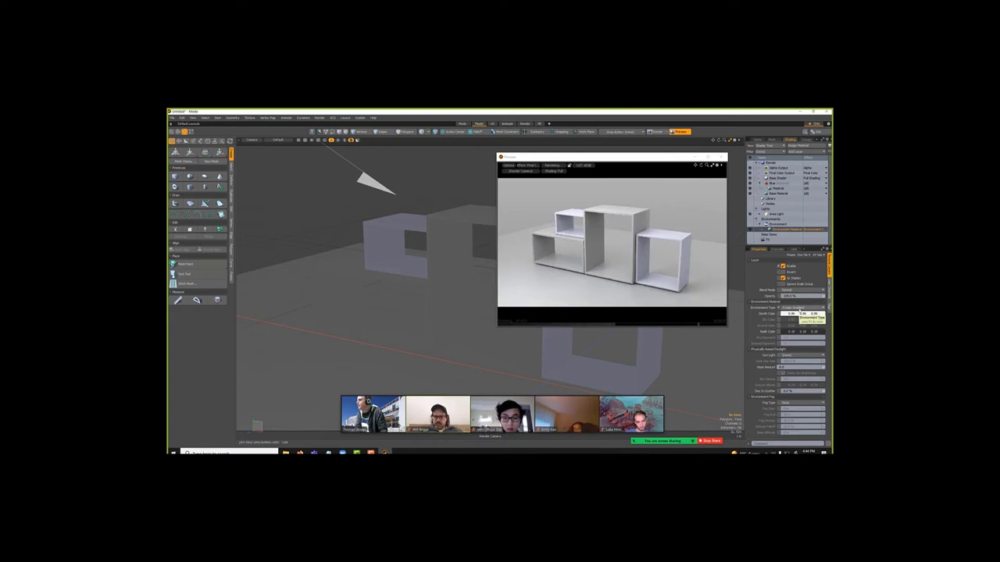
{"action": "left_click", "coordinate": [797, 309]}
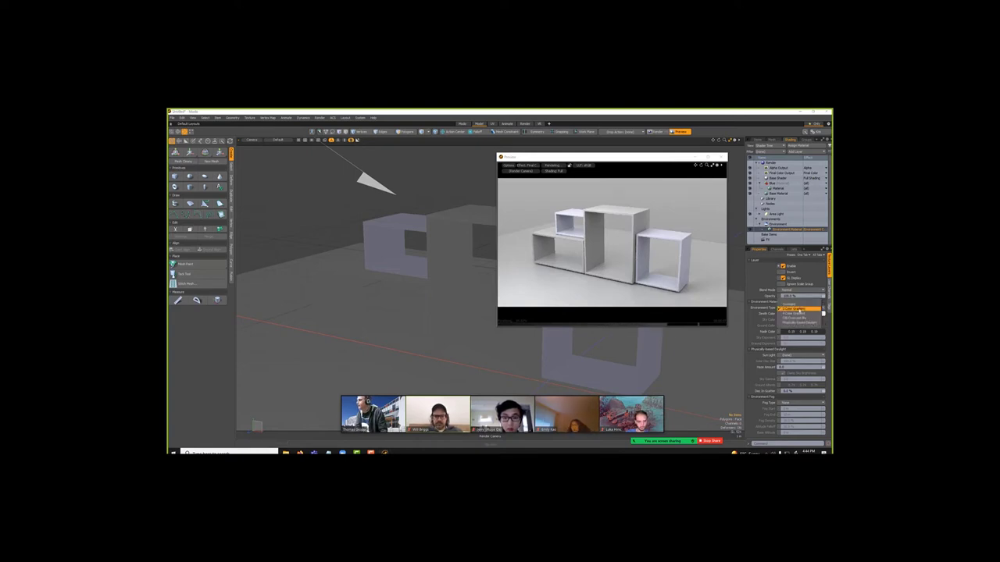
{"action": "left_click", "coordinate": [798, 318]}
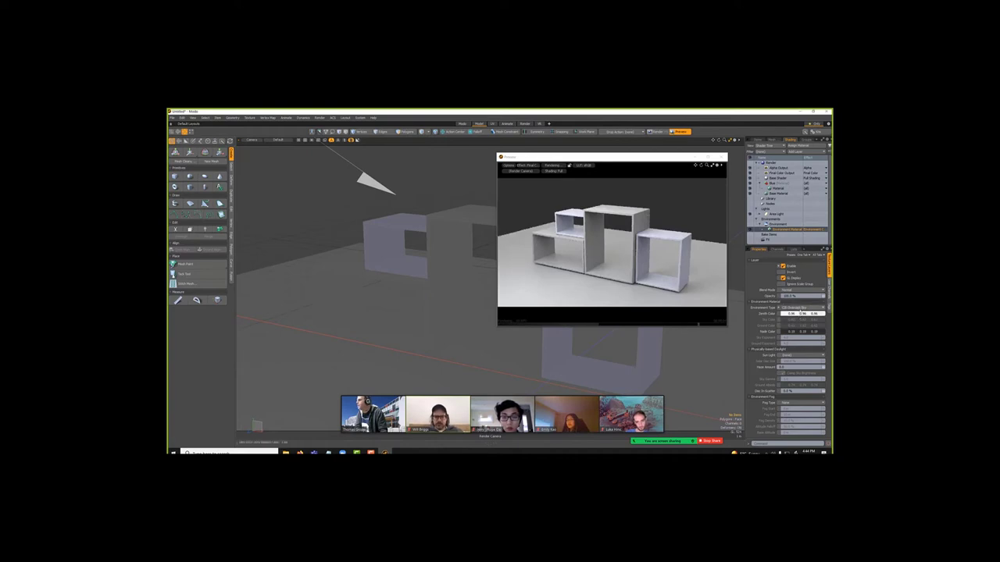
Set the environment type to Physically-based Daylight and frame all the shelves from a lower, more frontal angle.
{"action": "left_click", "coordinate": [800, 308]}
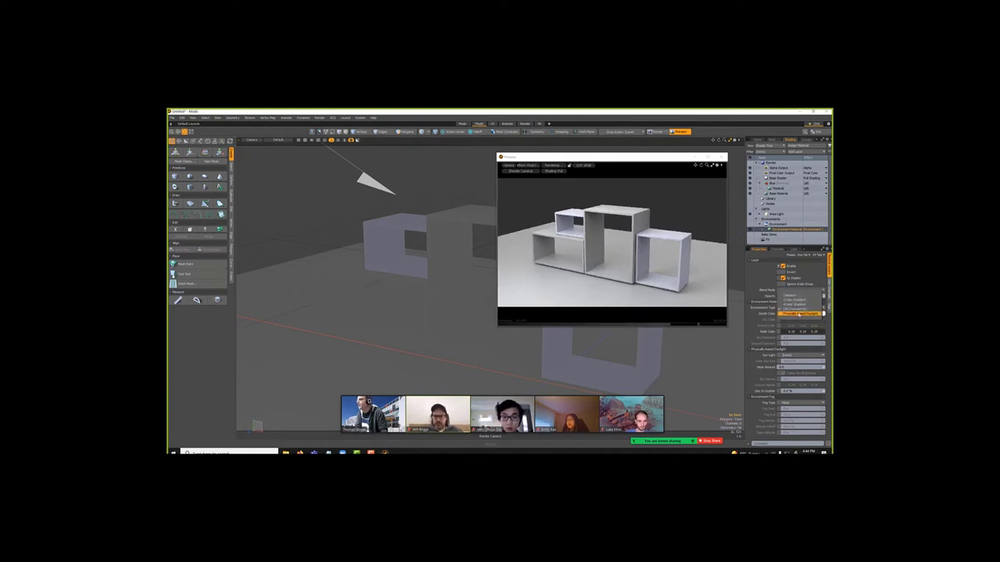
{"action": "left_click", "coordinate": [798, 314]}
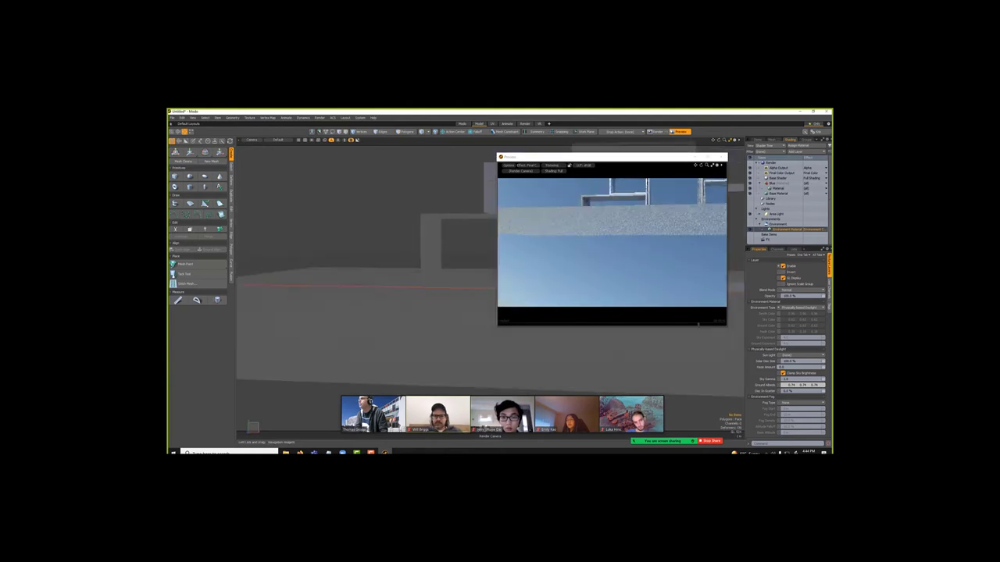
{"action": "left_click_drag", "start_coordinate": [712, 140], "coordinate": [710, 147]}
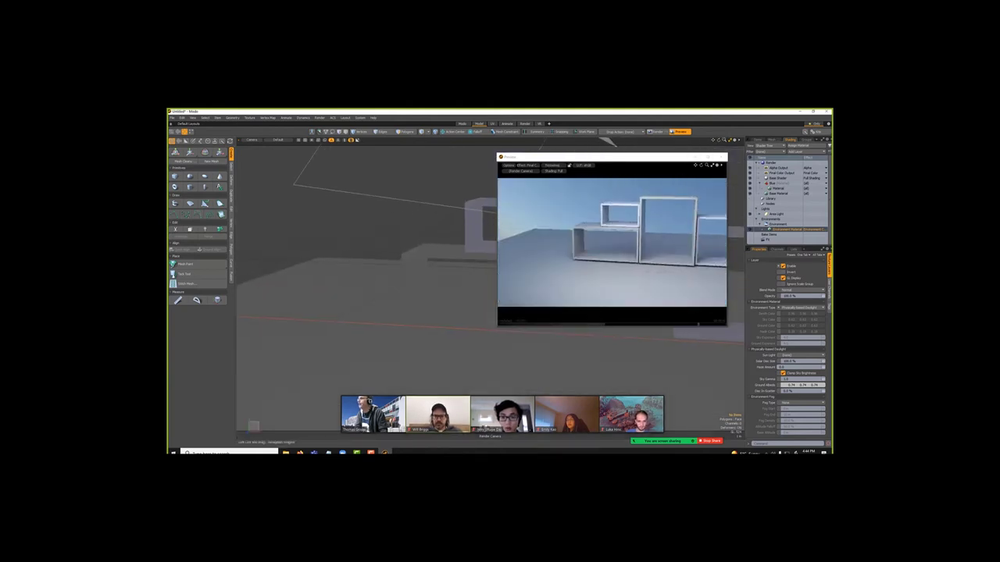
{"action": "left_click_drag", "start_coordinate": [724, 140], "coordinate": [710, 142]}
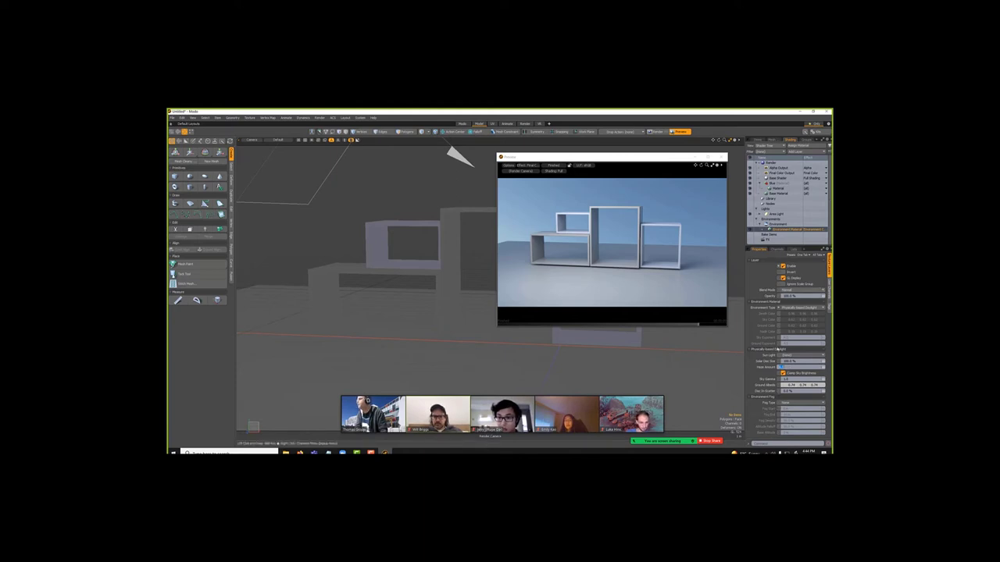
Dismiss the Set Sun Channel dialog and set the environment type back to 4 Color Gradient.
{"action": "left_click", "coordinate": [793, 308]}
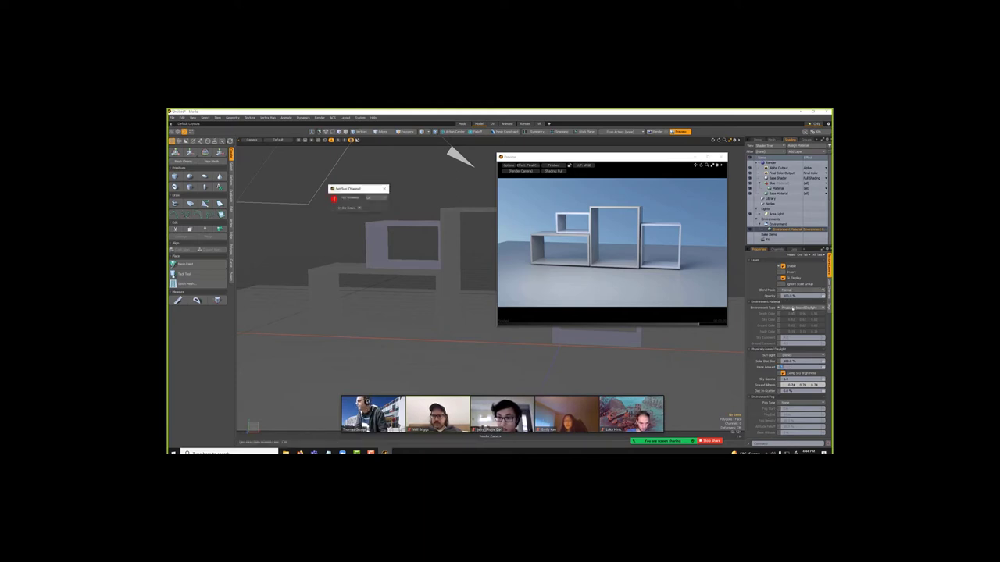
{"action": "left_click", "coordinate": [385, 198]}
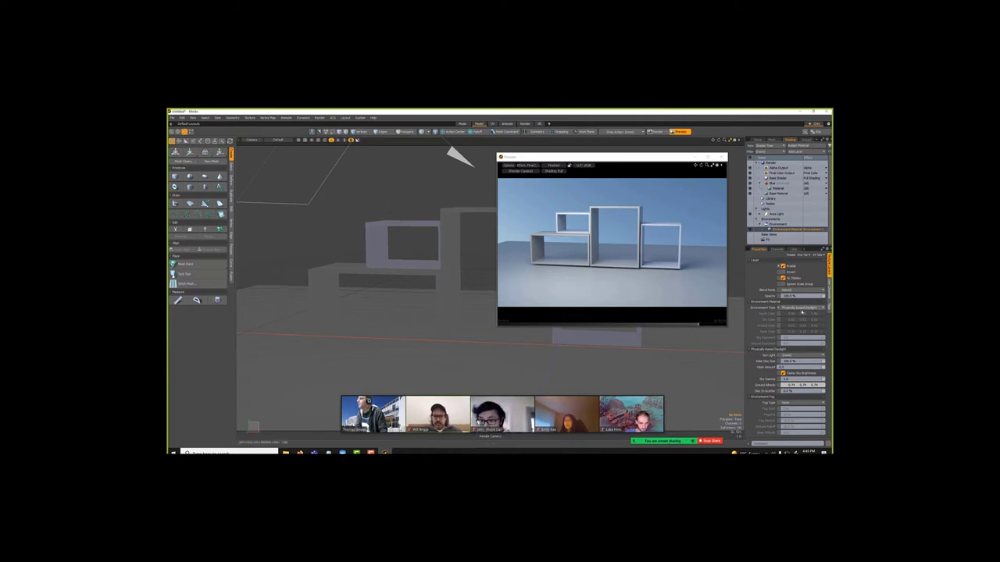
{"action": "left_click", "coordinate": [802, 310]}
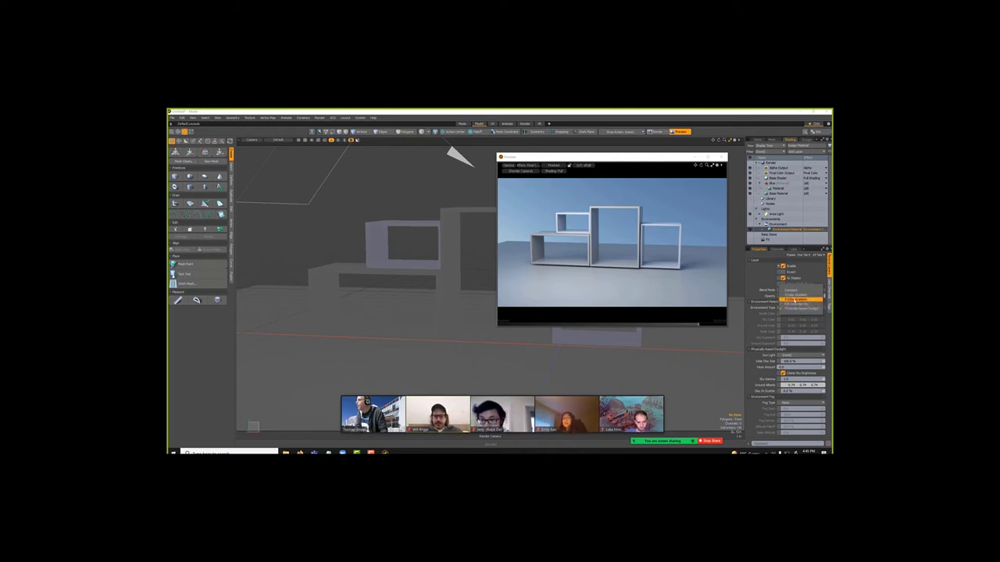
{"action": "left_click", "coordinate": [795, 300]}
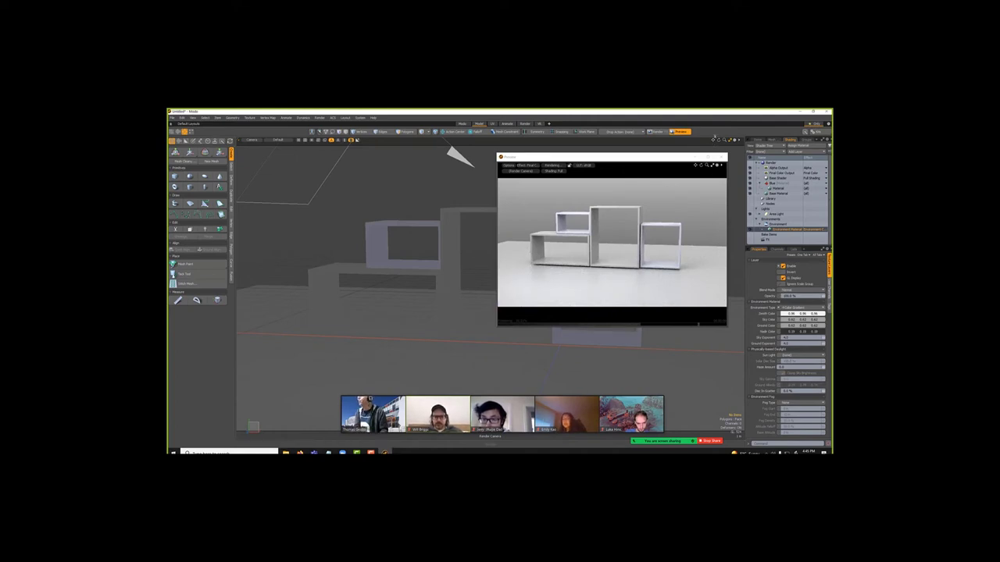
Set the render preview aside, add a sphere primitive to the scene and scale it up uniformly to about 175%.
{"action": "left_click_drag", "start_coordinate": [406, 313], "coordinate": [372, 273], "text": "alt"}
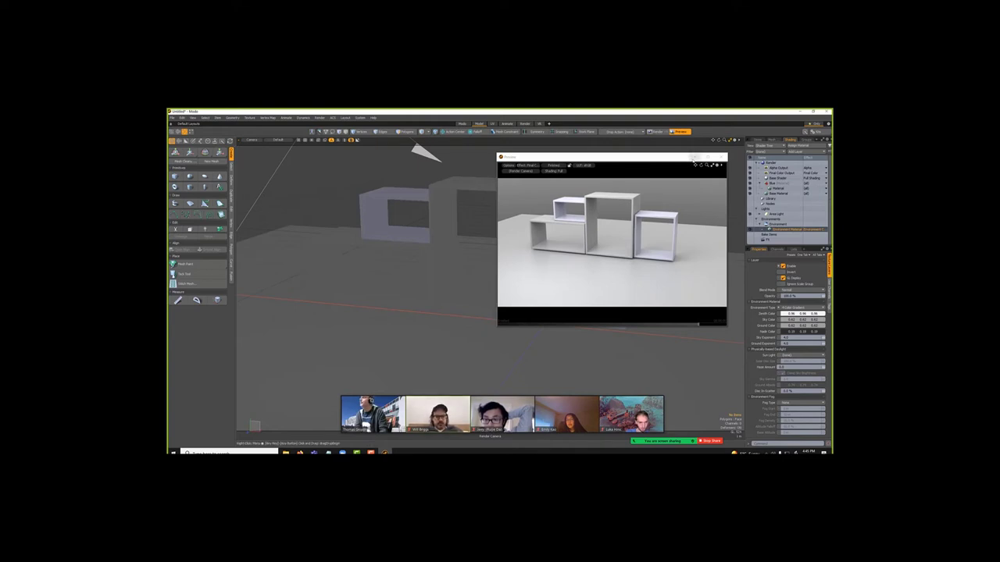
{"action": "left_click", "coordinate": [695, 156]}
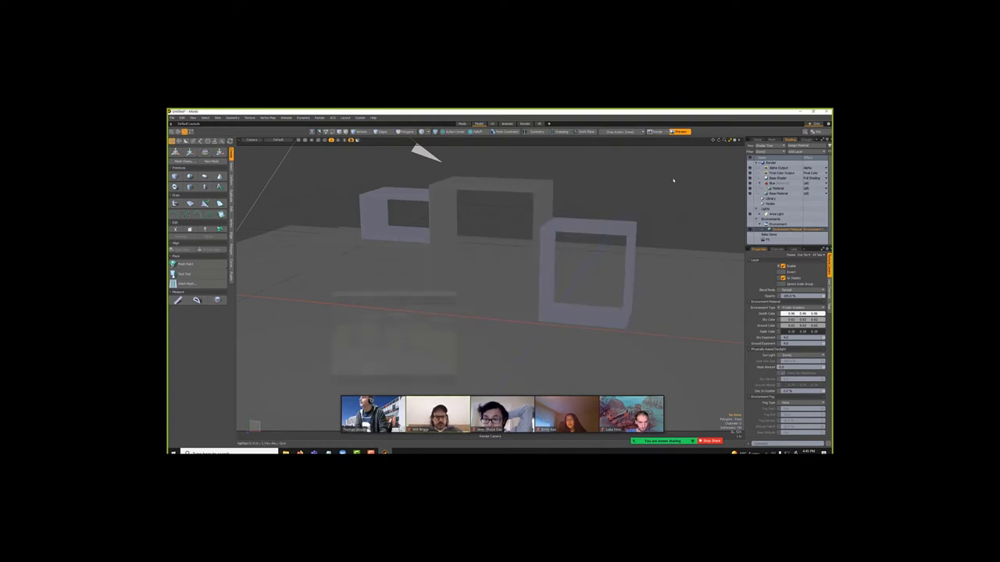
{"action": "right_click", "coordinate": [626, 202]}
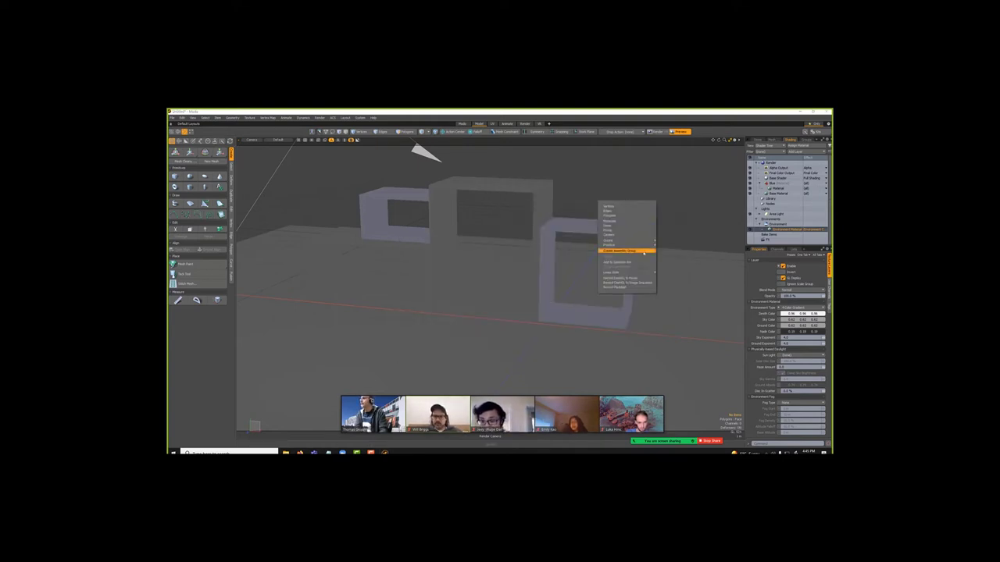
{"action": "mouse_move", "coordinate": [645, 246]}
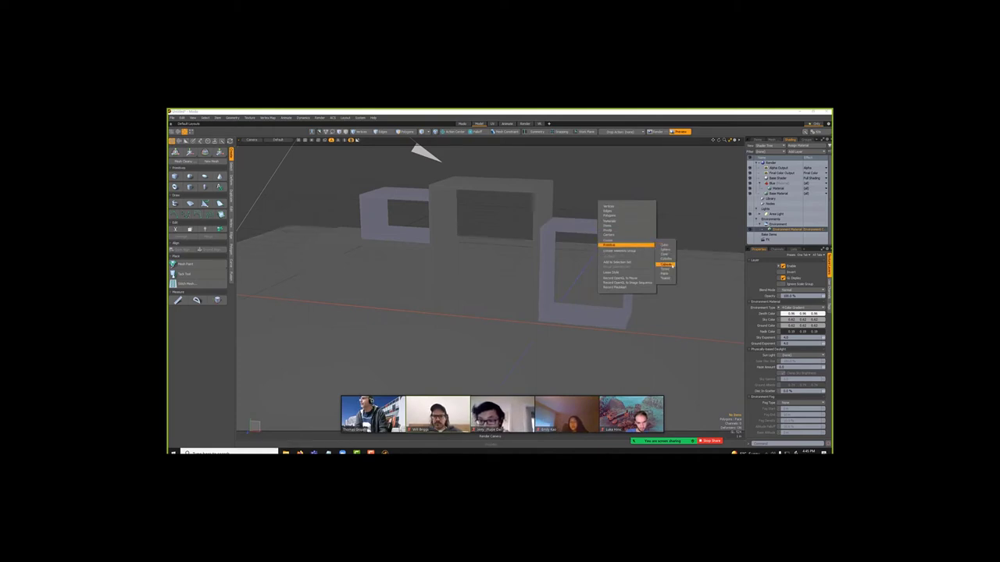
{"action": "left_click", "coordinate": [666, 250]}
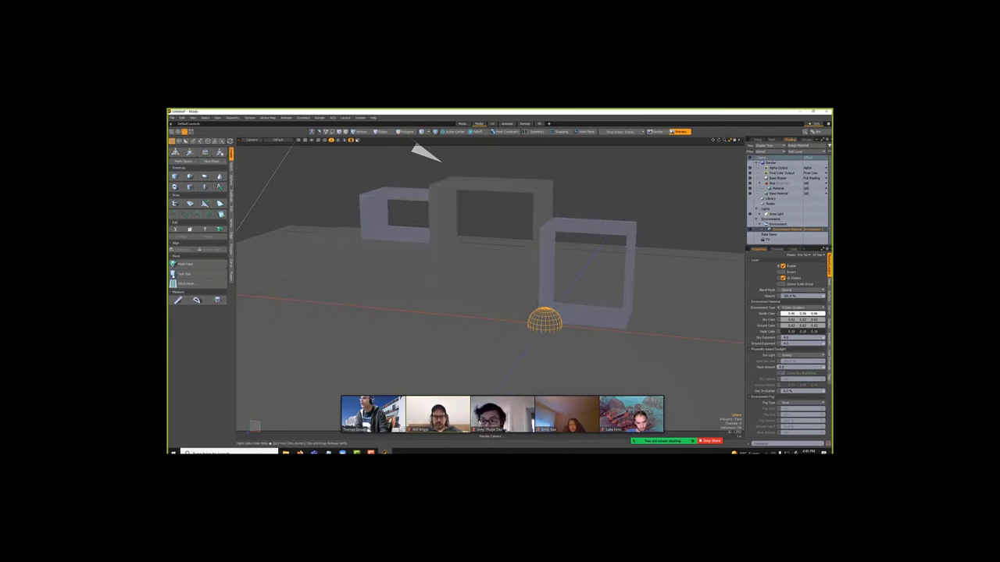
{"action": "left_click", "coordinate": [220, 153]}
{"action": "left_click_drag", "start_coordinate": [546, 329], "coordinate": [568, 321]}
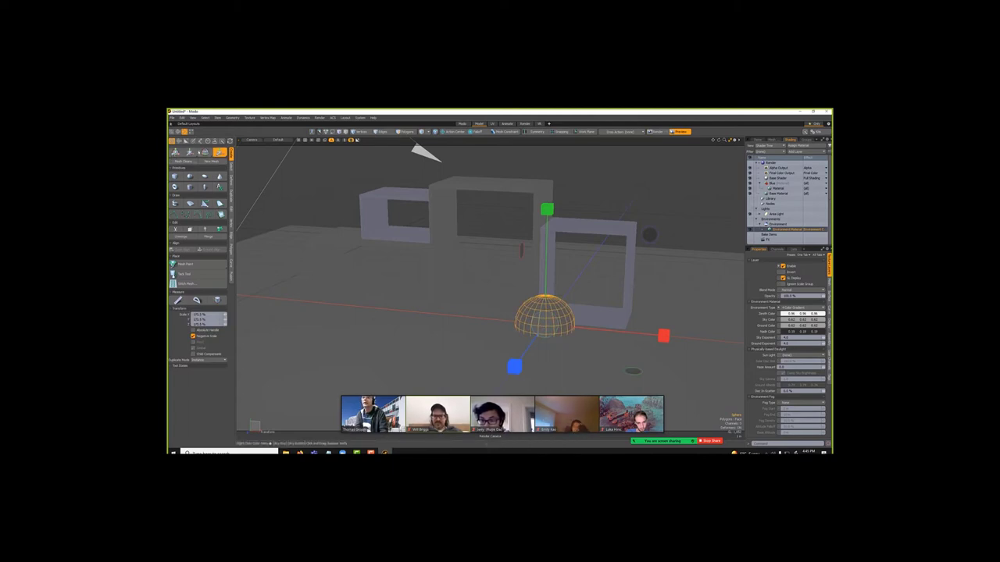
Raise the sphere onto the floor and position it in front of the low, wide shelf box.
{"action": "left_click", "coordinate": [178, 154]}
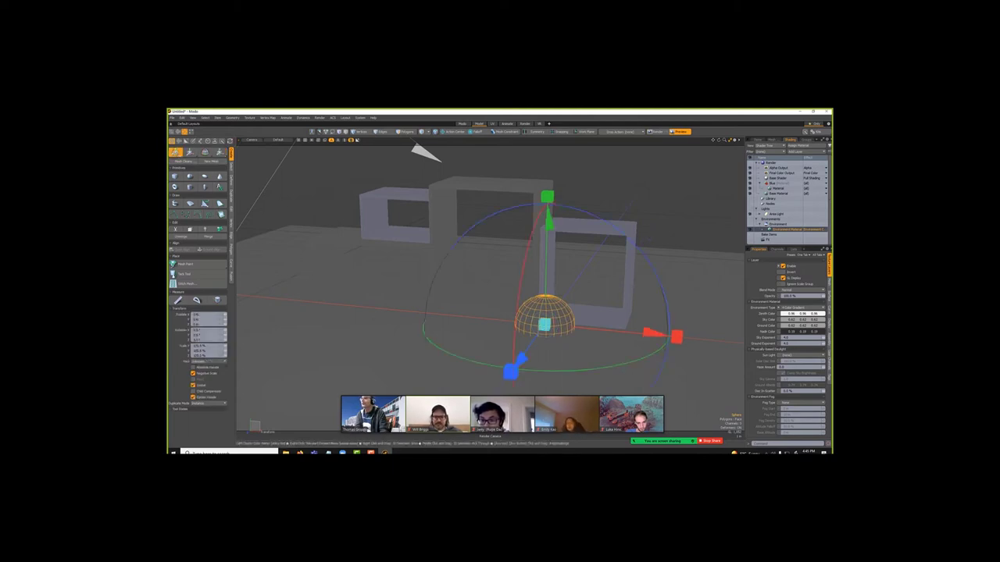
{"action": "left_click_drag", "start_coordinate": [549, 222], "coordinate": [549, 195]}
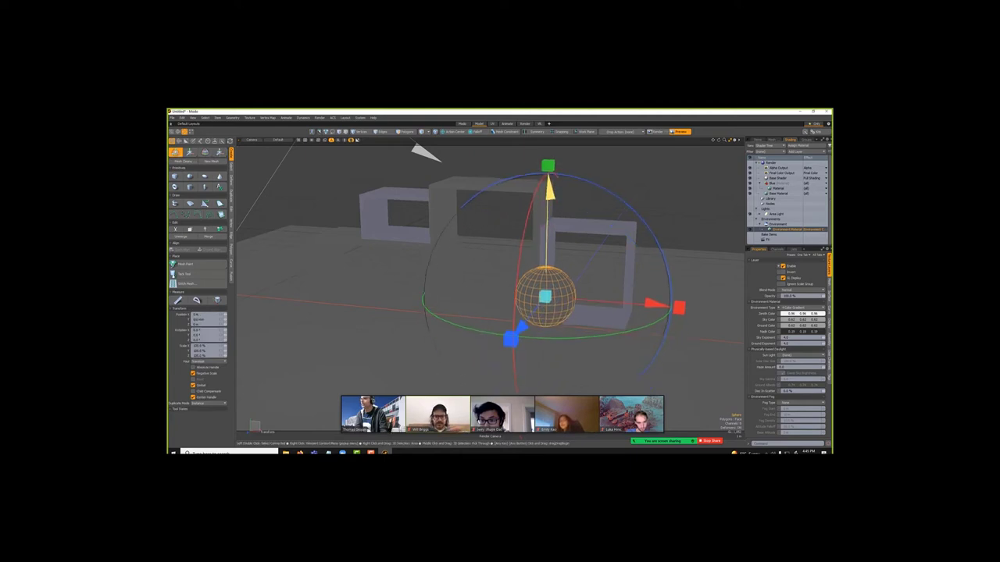
{"action": "left_click_drag", "start_coordinate": [652, 306], "coordinate": [478, 293]}
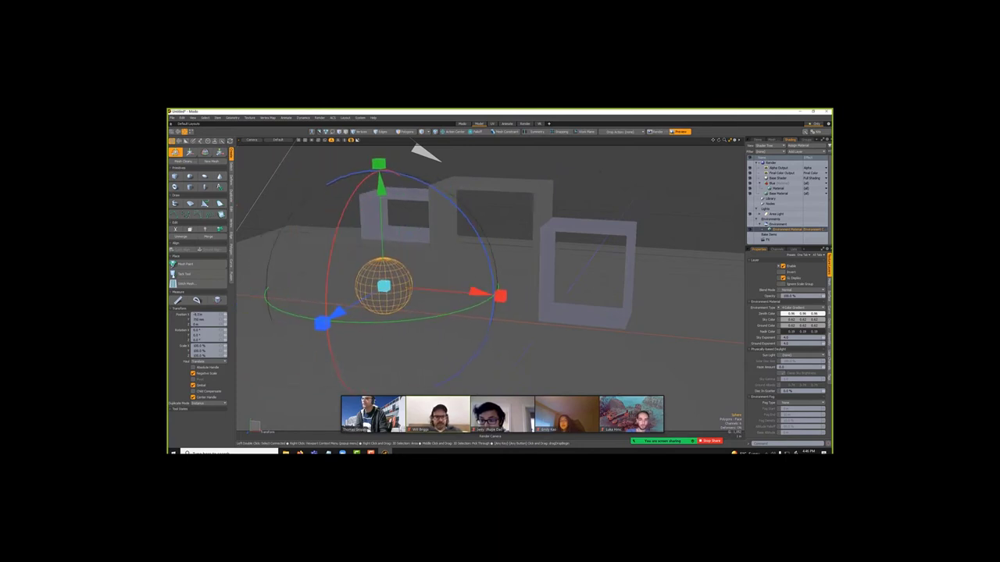
{"action": "left_click_drag", "start_coordinate": [338, 313], "coordinate": [324, 320]}
{"action": "key", "text": "q"}
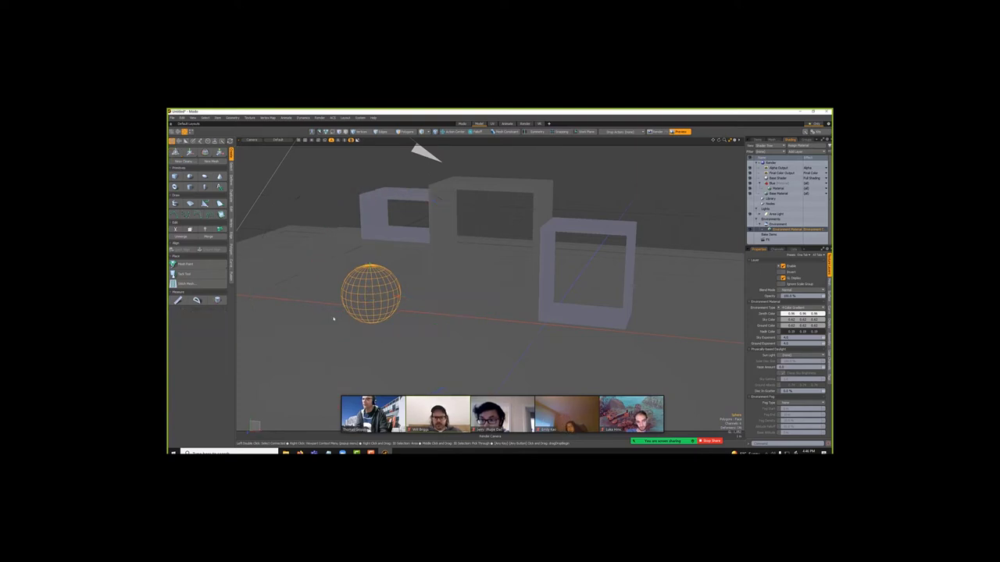
Select the polygons around the sphere's upper pole, grow the selection twice, delete the cap and return to item selection.
{"action": "scroll", "coordinate": [335, 317], "scroll_direction": "up", "scroll_amount": 3}
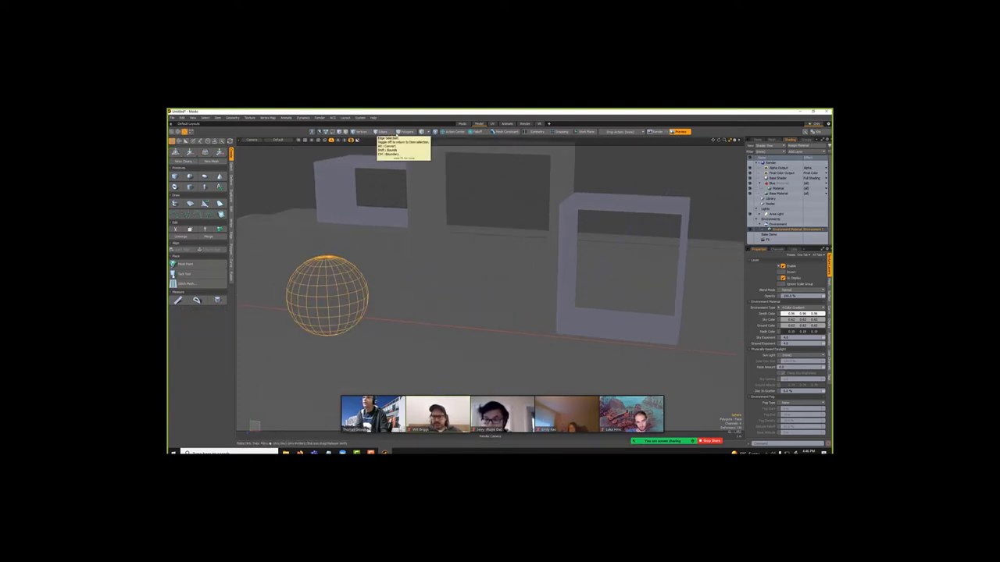
{"action": "left_click", "coordinate": [407, 131]}
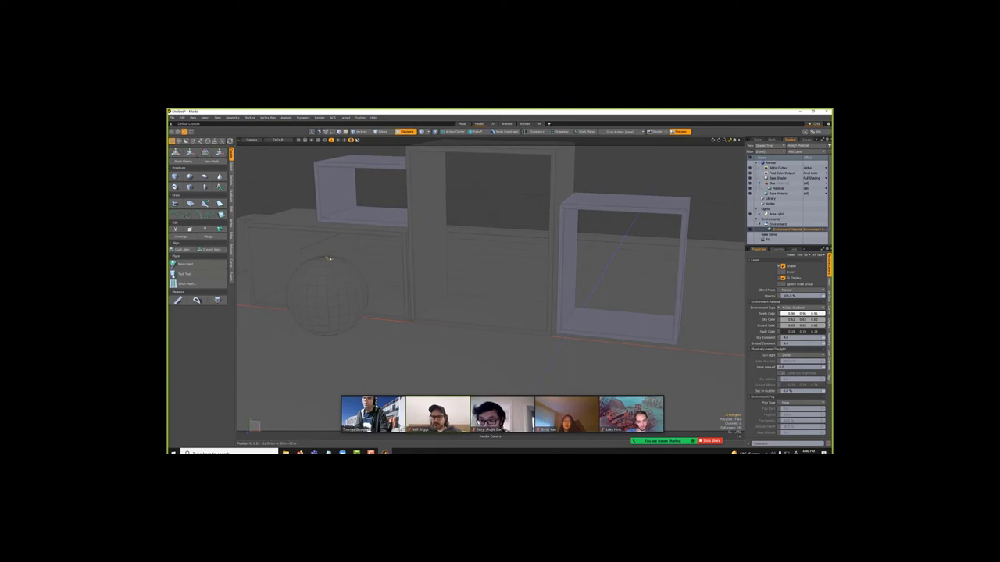
{"action": "left_click", "coordinate": [323, 259]}
{"action": "left_click_drag", "start_coordinate": [324, 258], "coordinate": [332, 257]}
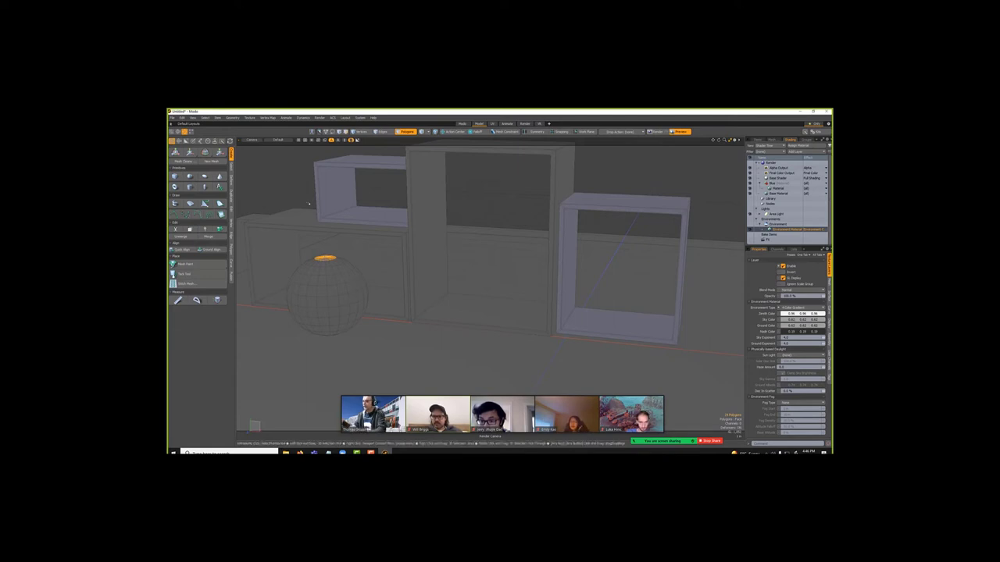
{"action": "key", "text": "shift+Up"}
{"action": "key", "text": "shift+Up"}
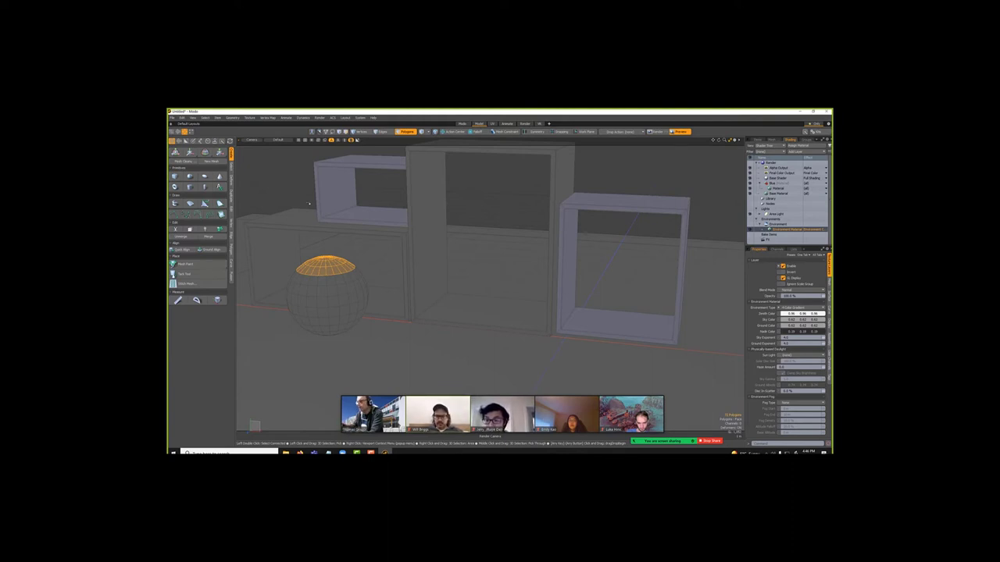
{"action": "left_click", "coordinate": [308, 203]}
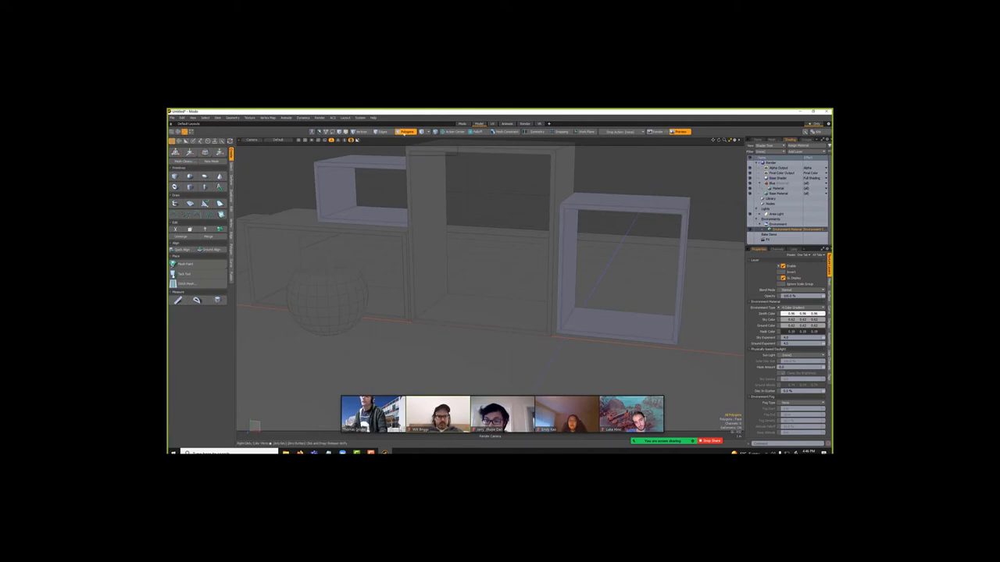
{"action": "left_click", "coordinate": [406, 131]}
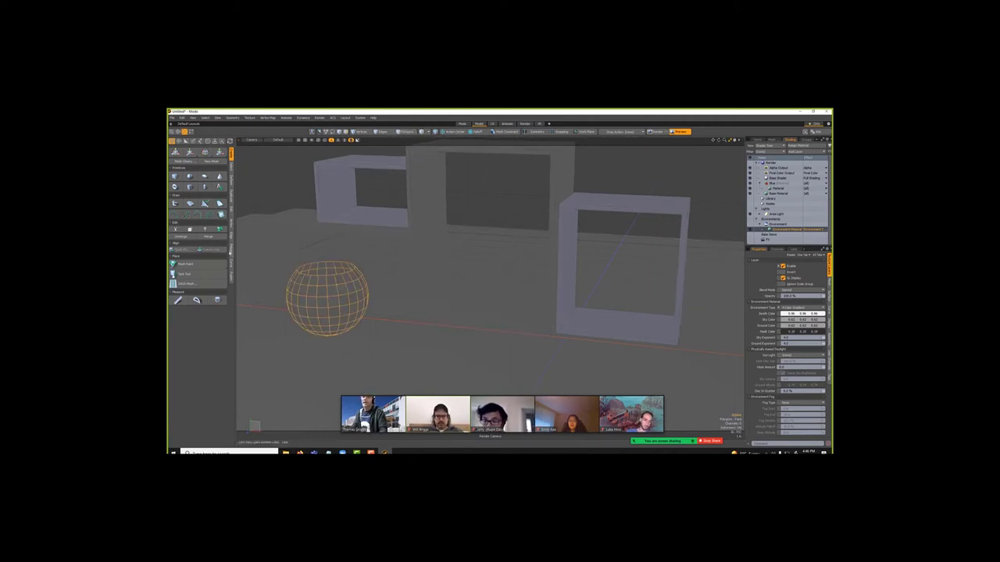
Thicken the open sphere slightly outward to give the bowl a wall.
{"action": "left_click", "coordinate": [231, 249]}
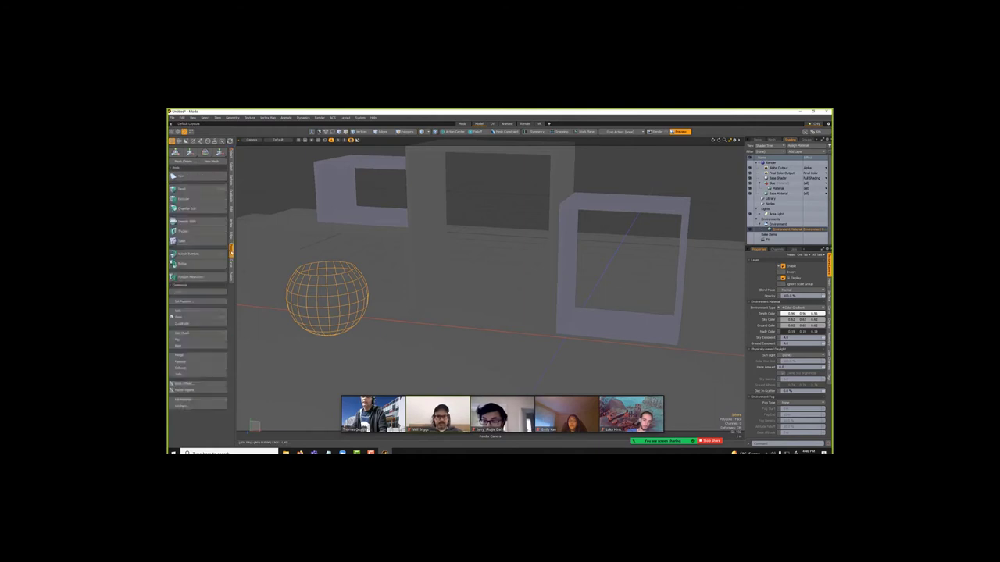
{"action": "left_click", "coordinate": [186, 232]}
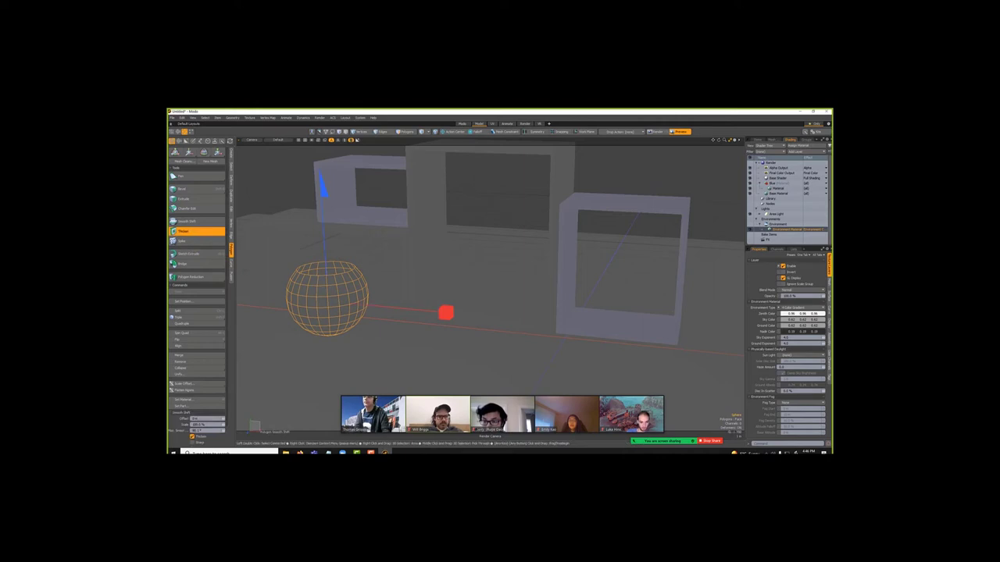
{"action": "left_click_drag", "start_coordinate": [326, 254], "coordinate": [326, 259]}
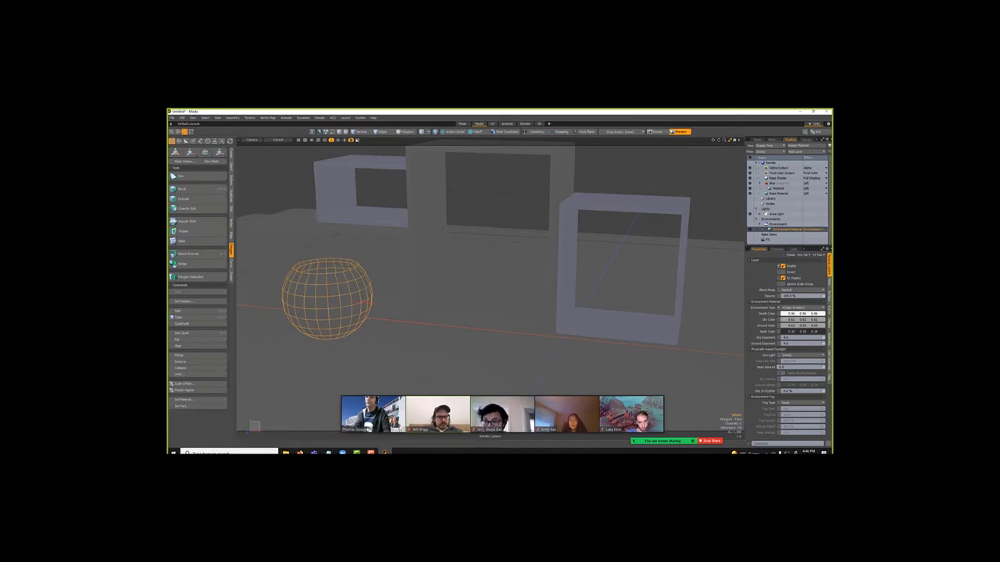
{"action": "key", "text": "space"}
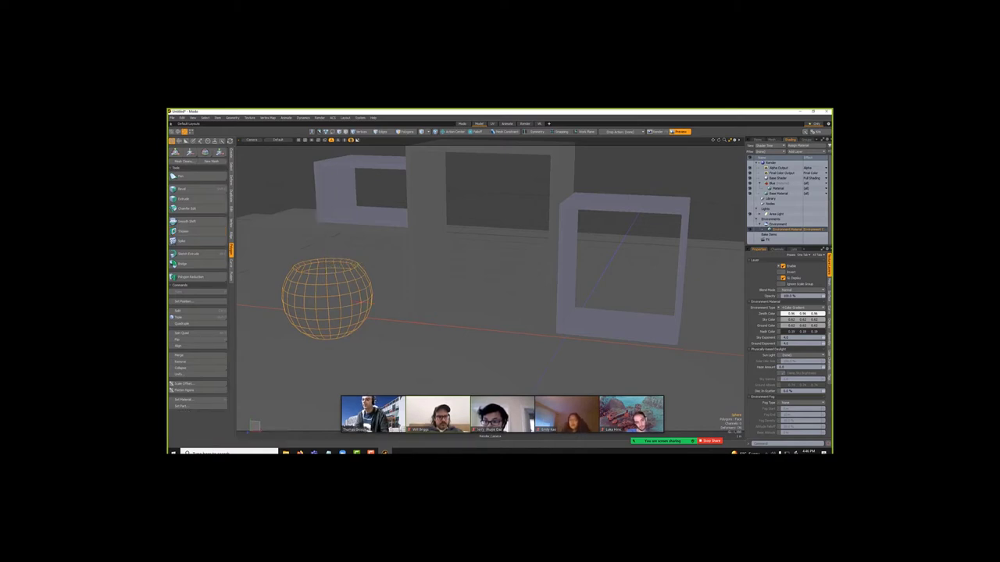
{"action": "key", "text": "shift+Tab"}
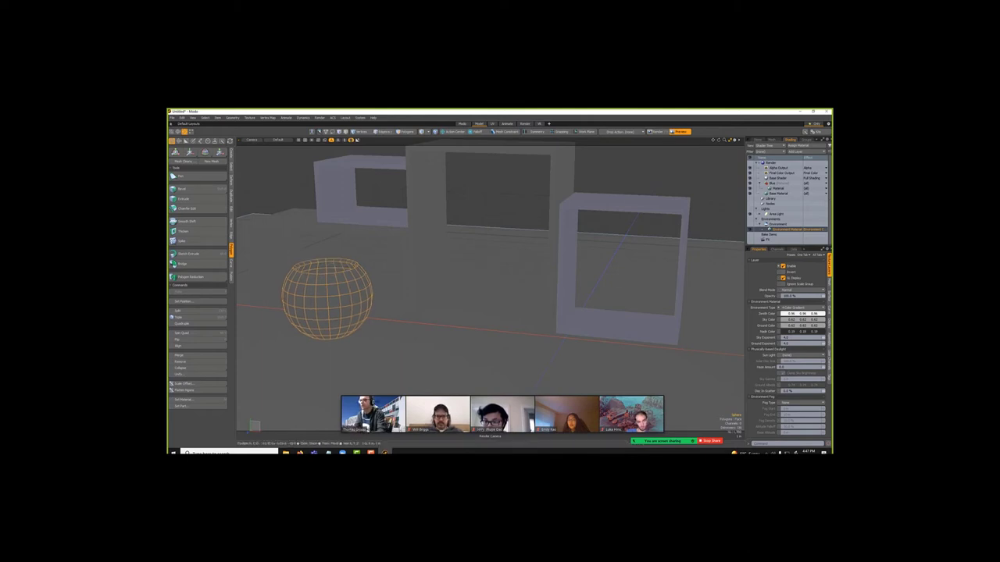
Restore the uncut sphere, select its top pole polygons, grow the selection by two rings and delete them.
{"action": "key", "text": "3"}
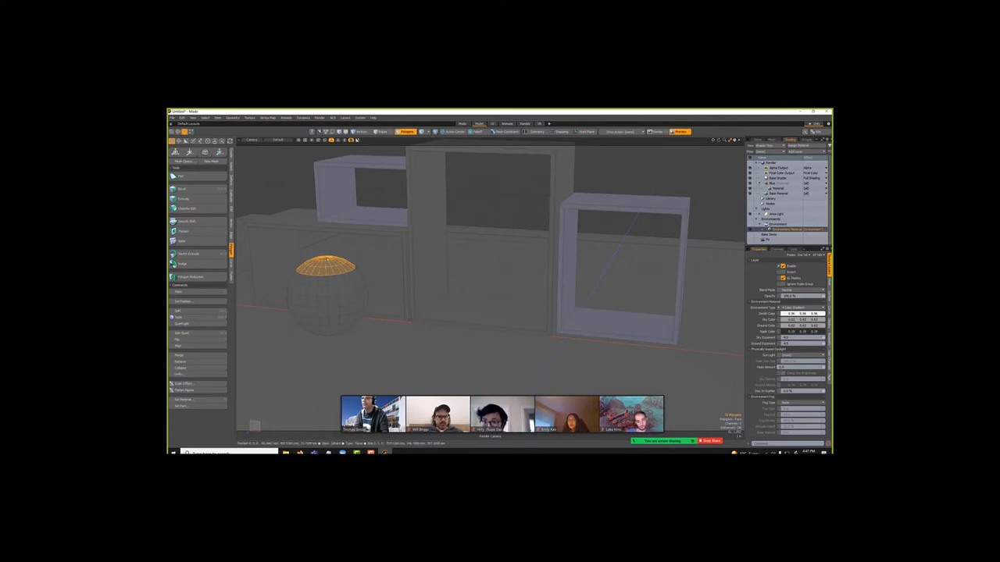
{"action": "left_click", "coordinate": [327, 259]}
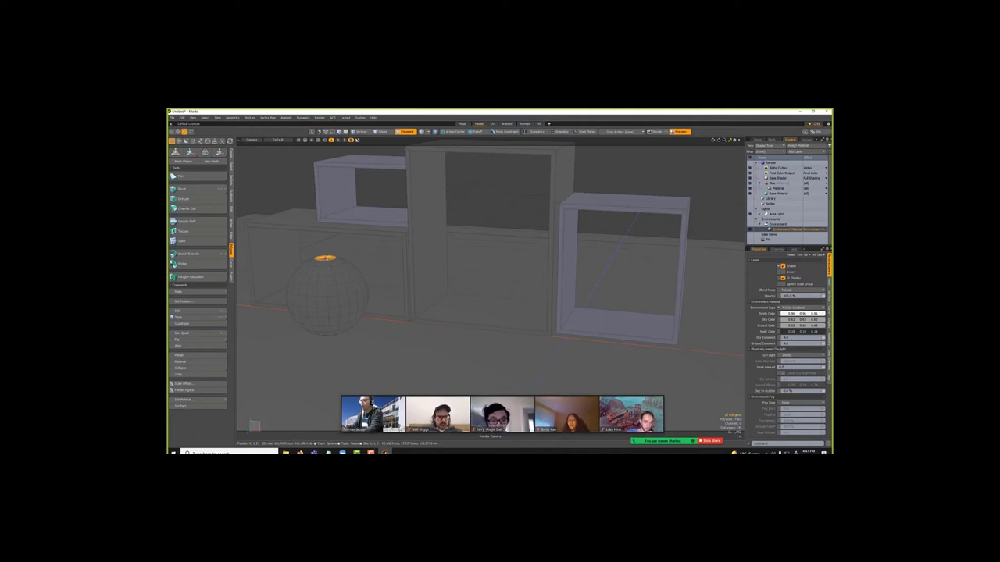
{"action": "key", "text": "shift+Up"}
{"action": "key", "text": "shift+Up"}
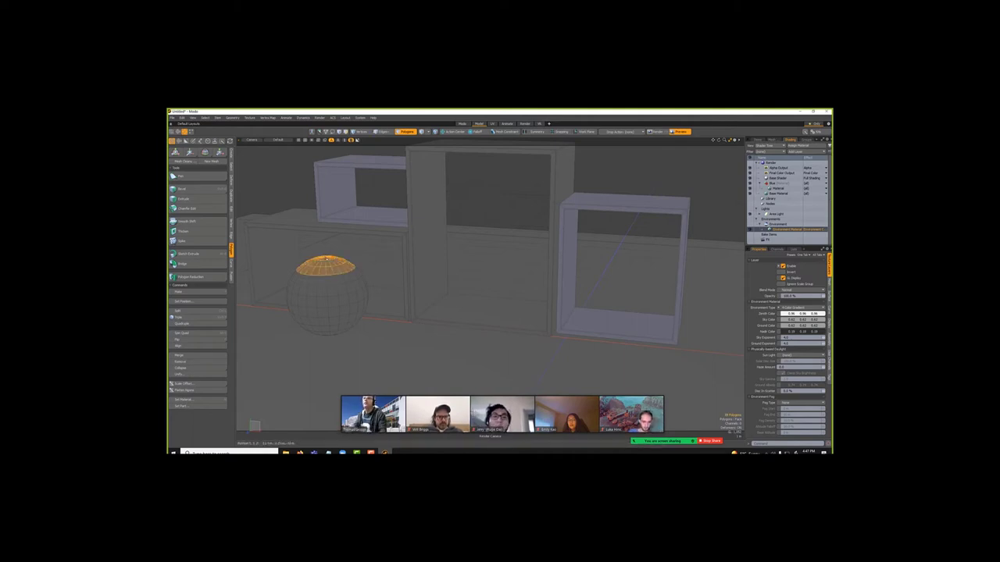
{"action": "left_click", "coordinate": [207, 120]}
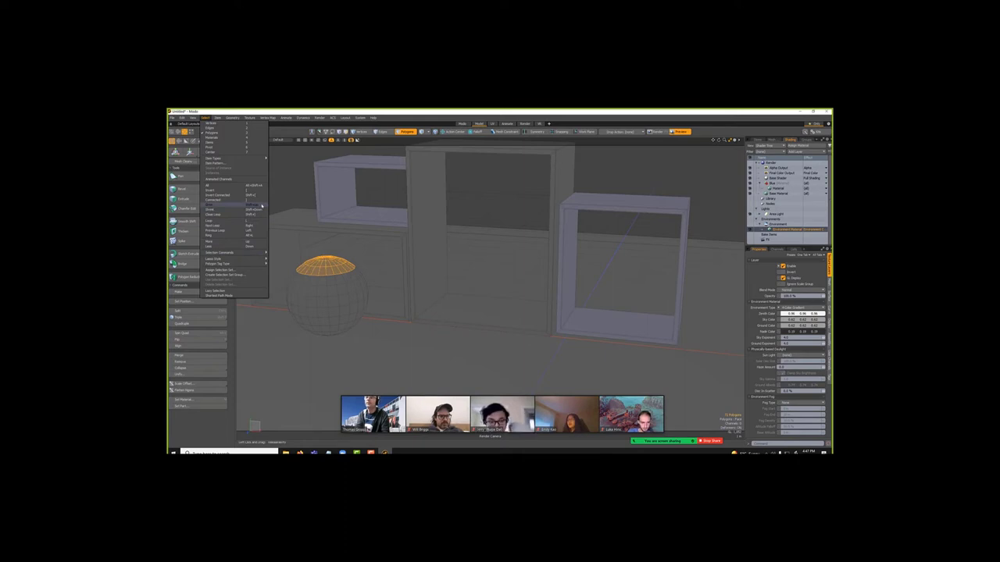
{"action": "left_click", "coordinate": [288, 119]}
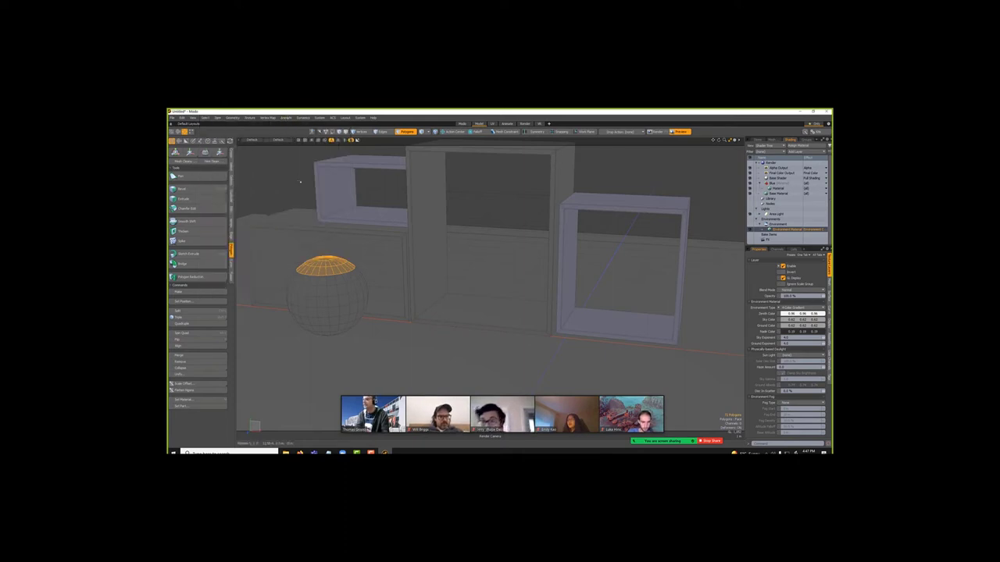
{"action": "key", "text": "Delete"}
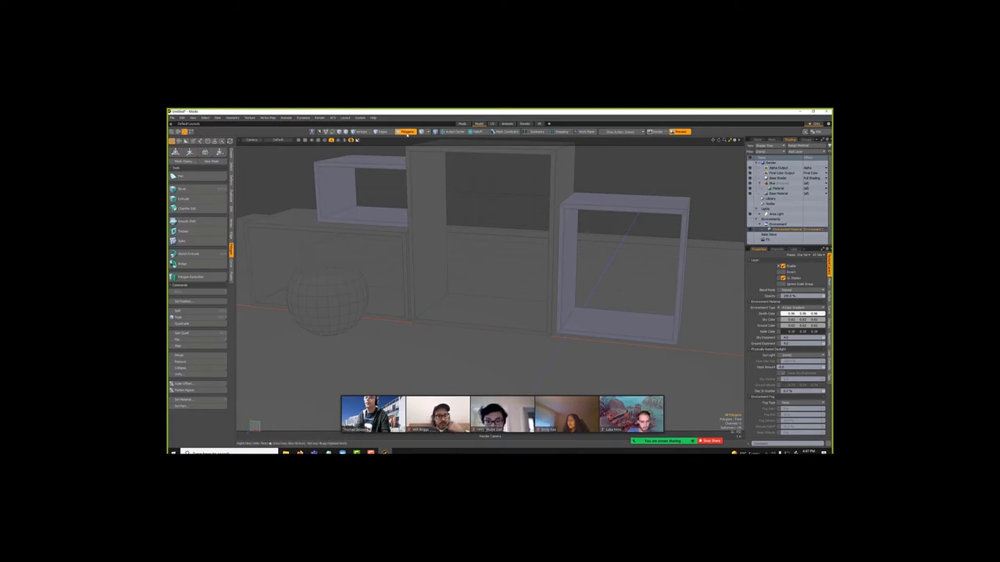
Thicken the open sphere's polygons slightly outward into a bowl wall and return to item selection.
{"action": "left_click", "coordinate": [188, 231]}
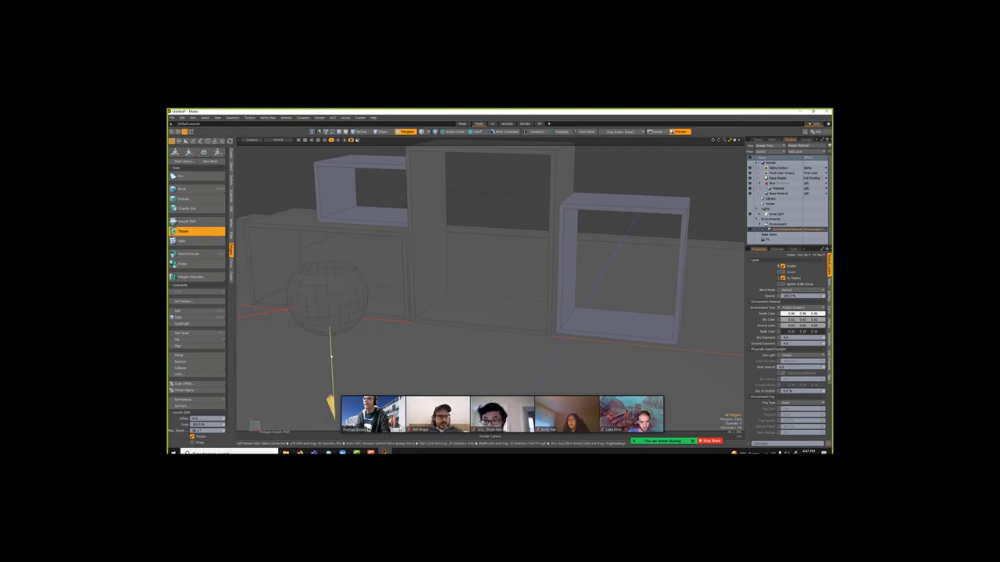
{"action": "mouse_move", "coordinate": [330, 406]}
{"action": "left_mouse_down"}
{"action": "mouse_move", "coordinate": [329, 379]}
{"action": "mouse_move", "coordinate": [331, 414]}
{"action": "mouse_move", "coordinate": [331, 405]}
{"action": "left_mouse_up"}
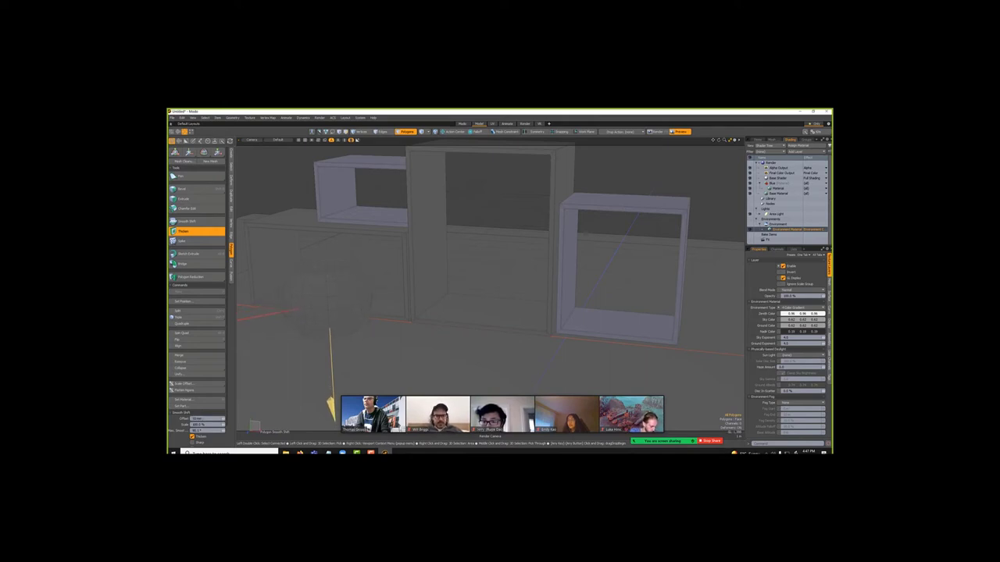
{"action": "key", "text": "space"}
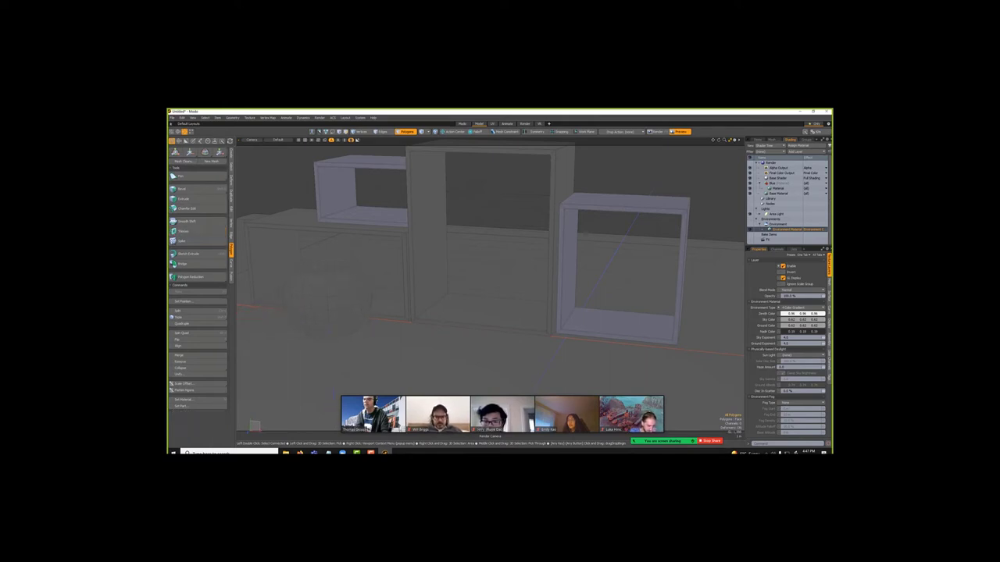
{"action": "left_click", "coordinate": [407, 135]}
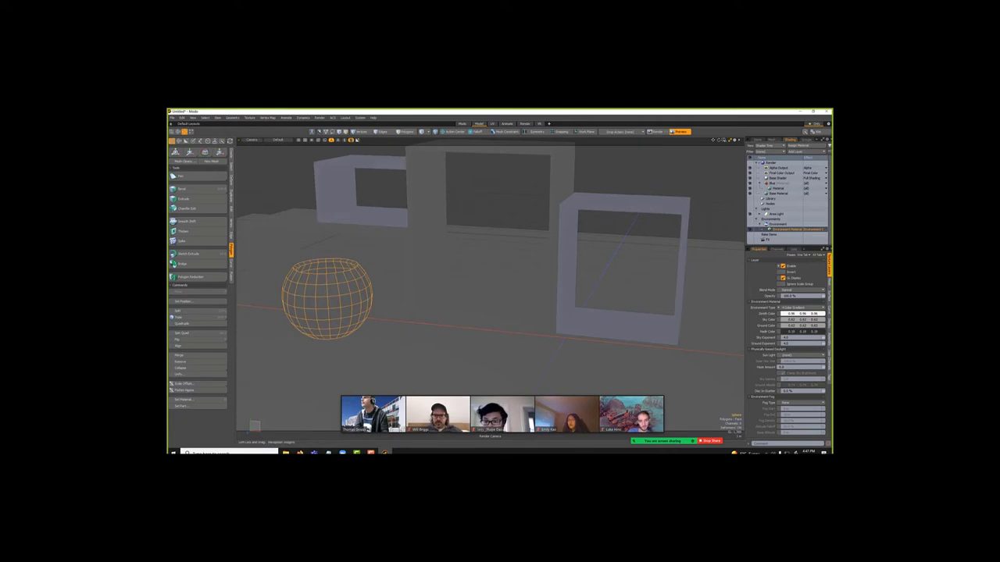
Frame the bowl together with the shelves and reopen the render preview to examine it.
{"action": "scroll", "coordinate": [489, 289], "scroll_direction": "down", "scroll_amount": 2}
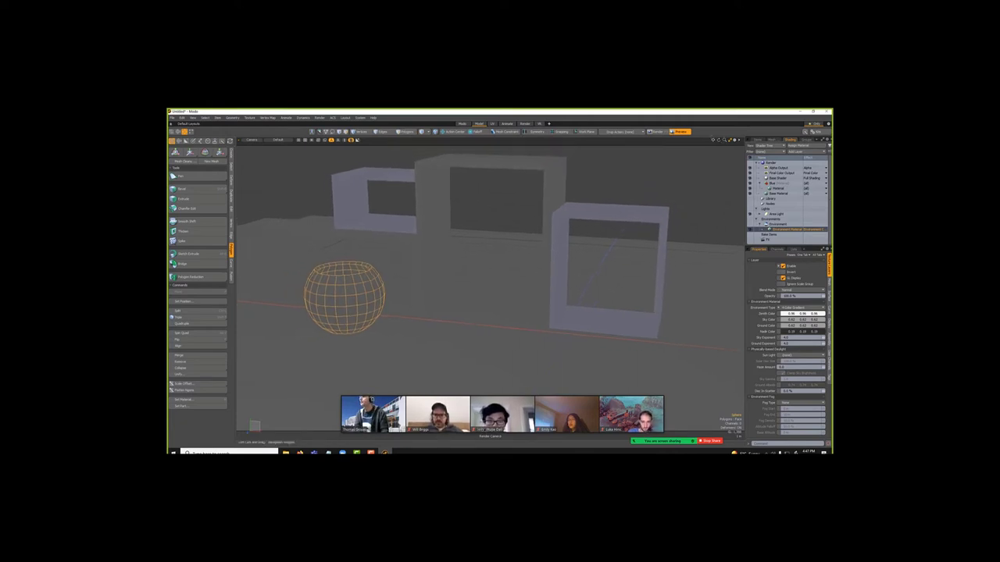
{"action": "mouse_move", "coordinate": [713, 140]}
{"action": "left_mouse_down"}
{"action": "mouse_move", "coordinate": [703, 127]}
{"action": "mouse_move", "coordinate": [694, 165]}
{"action": "mouse_move", "coordinate": [711, 155]}
{"action": "left_mouse_up"}
{"action": "mouse_move", "coordinate": [419, 140]}
{"action": "left_mouse_down", "text": "alt"}
{"action": "mouse_move", "coordinate": [528, 141]}
{"action": "mouse_move", "coordinate": [404, 167]}
{"action": "mouse_move", "coordinate": [414, 150]}
{"action": "left_mouse_up", "text": "alt"}
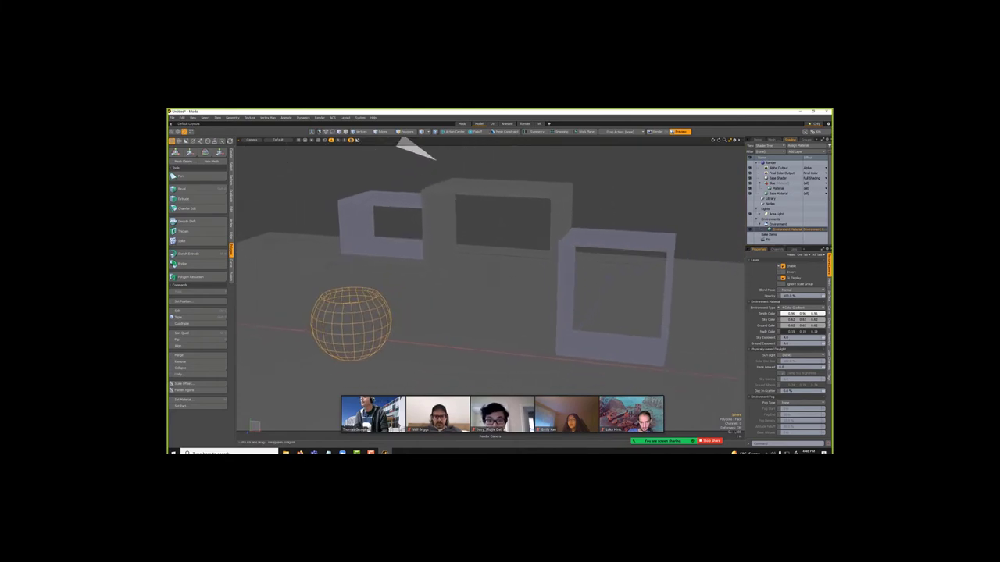
{"action": "left_click", "coordinate": [231, 155]}
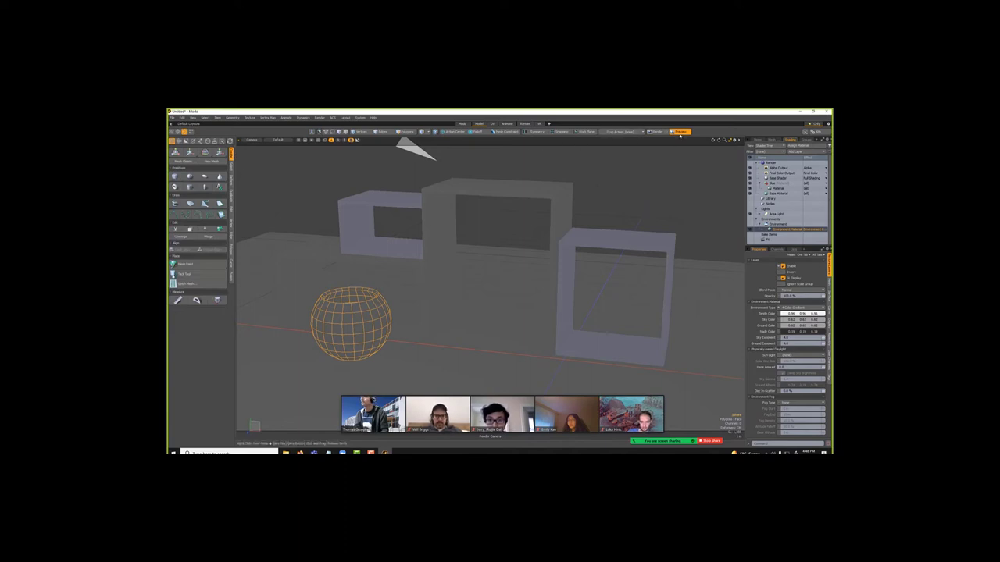
{"action": "left_click", "coordinate": [680, 133]}
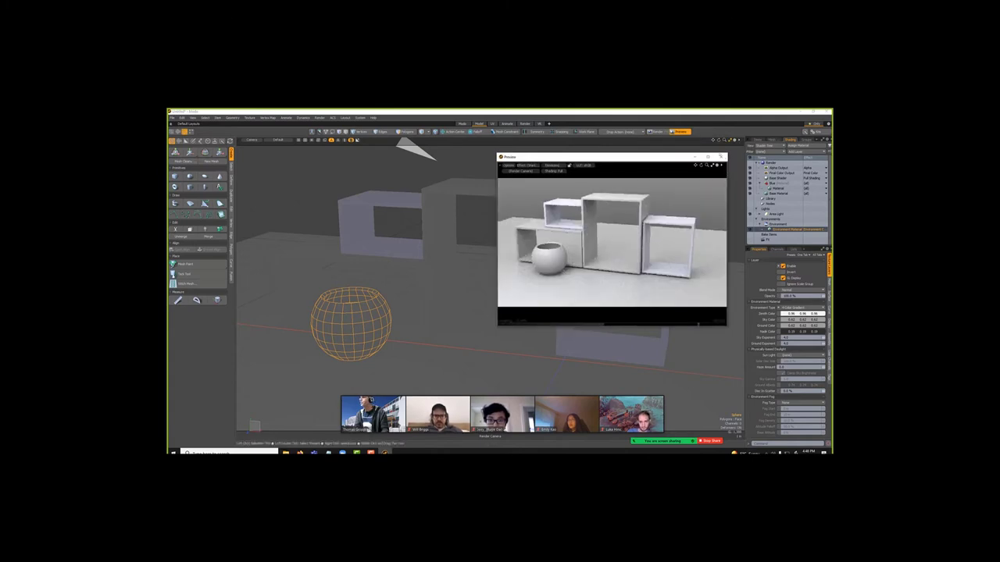
Close the render preview and place two duplicates of the bowl beside it in a row along the X axis.
{"action": "left_click", "coordinate": [722, 157]}
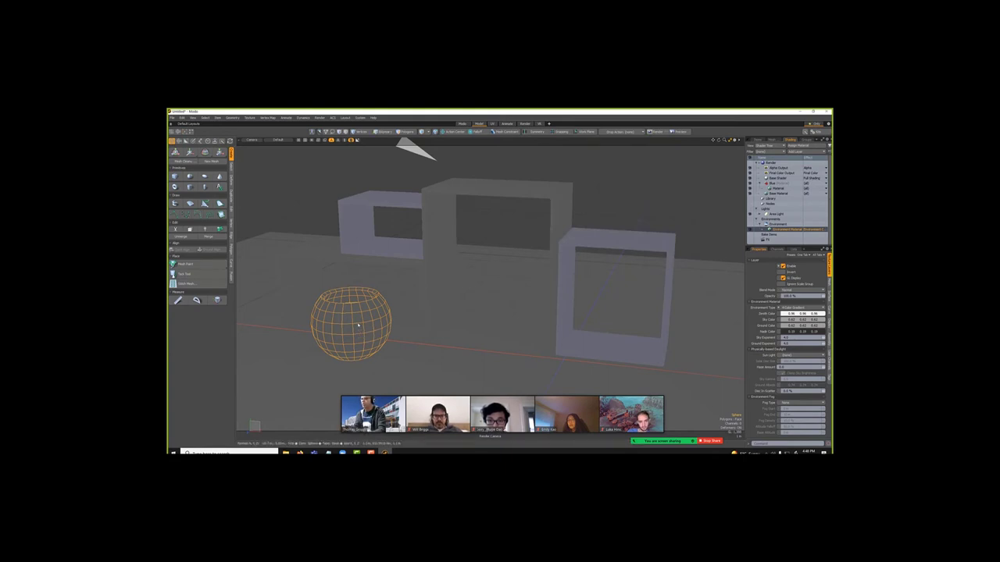
{"action": "key", "text": "w"}
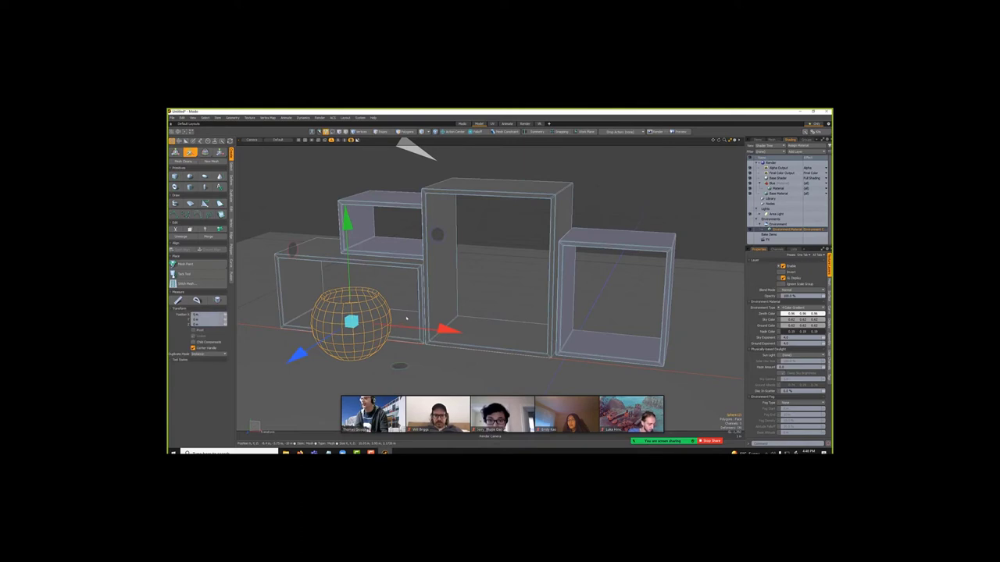
{"action": "left_click_drag", "start_coordinate": [410, 329], "coordinate": [494, 330]}
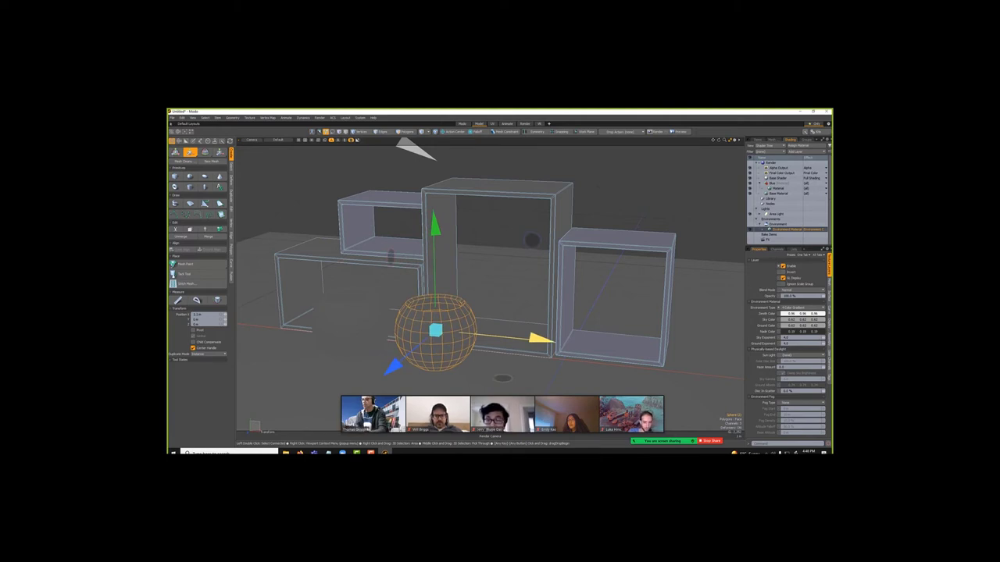
{"action": "left_click_drag", "start_coordinate": [494, 334], "coordinate": [581, 341]}
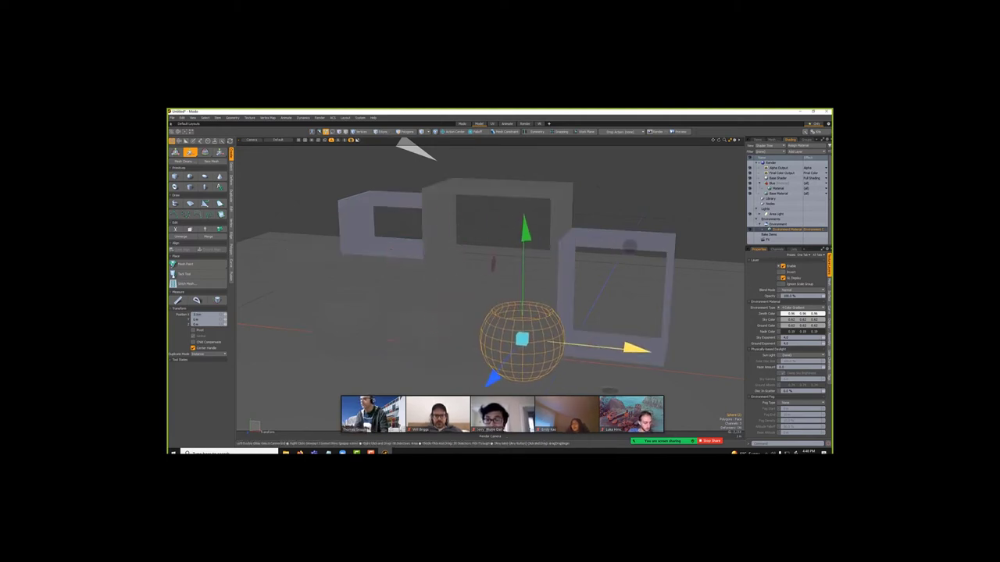
{"action": "key", "text": "space"}
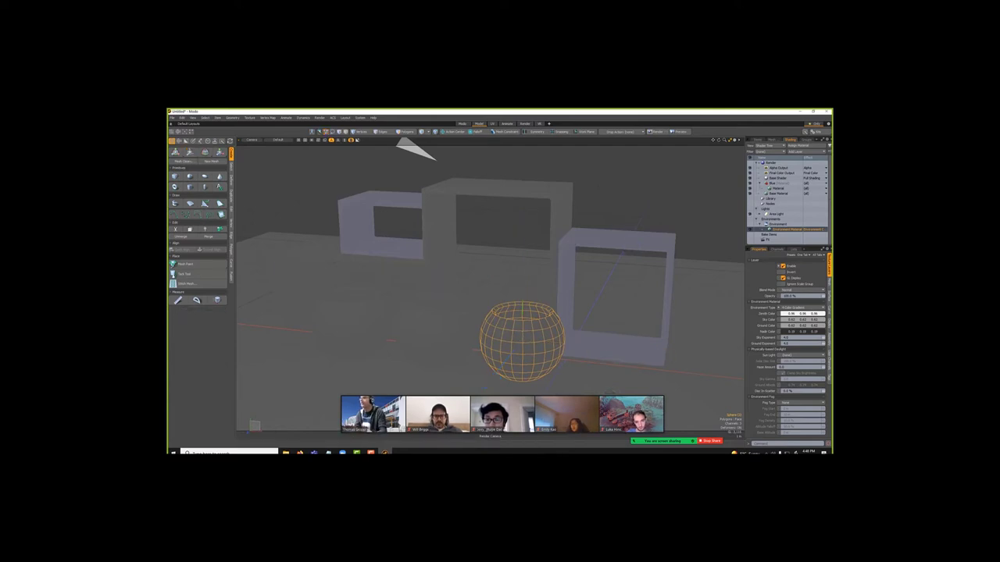
Reopen the render preview and examine the row of three bowls in front of the shelves.
{"action": "left_click", "coordinate": [678, 132]}
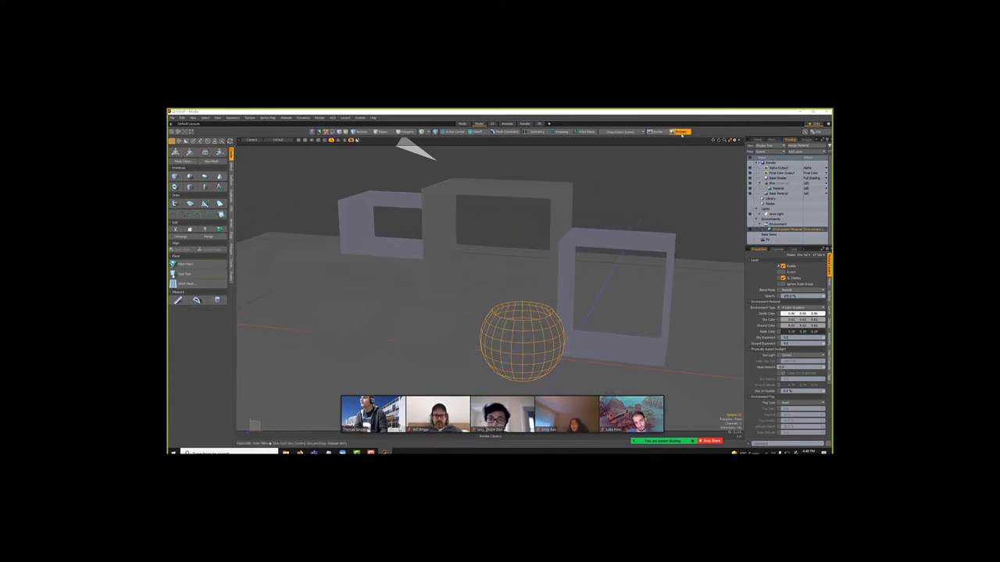
{"action": "left_click", "coordinate": [612, 242]}
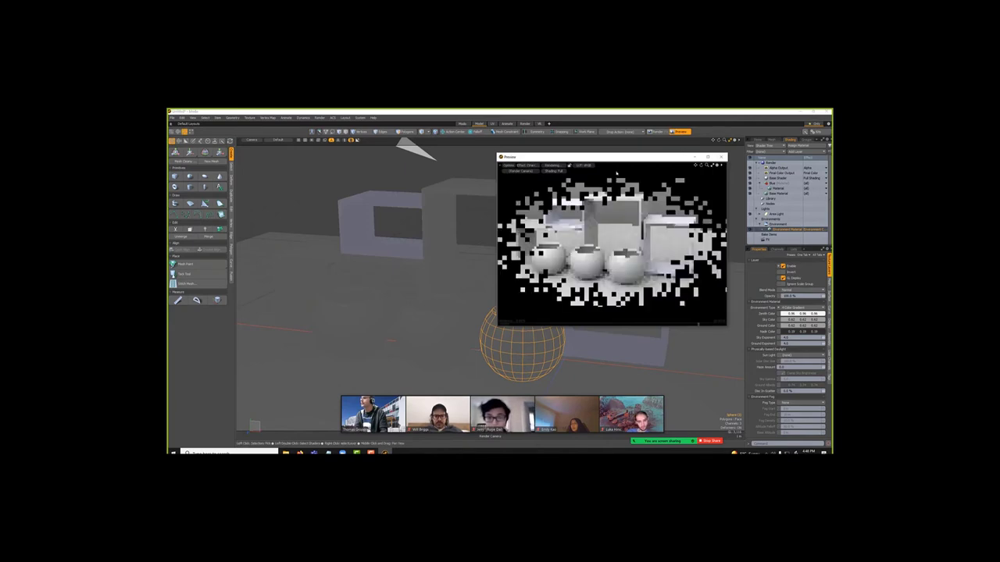
{"action": "left_click_drag", "start_coordinate": [614, 162], "coordinate": [586, 157]}
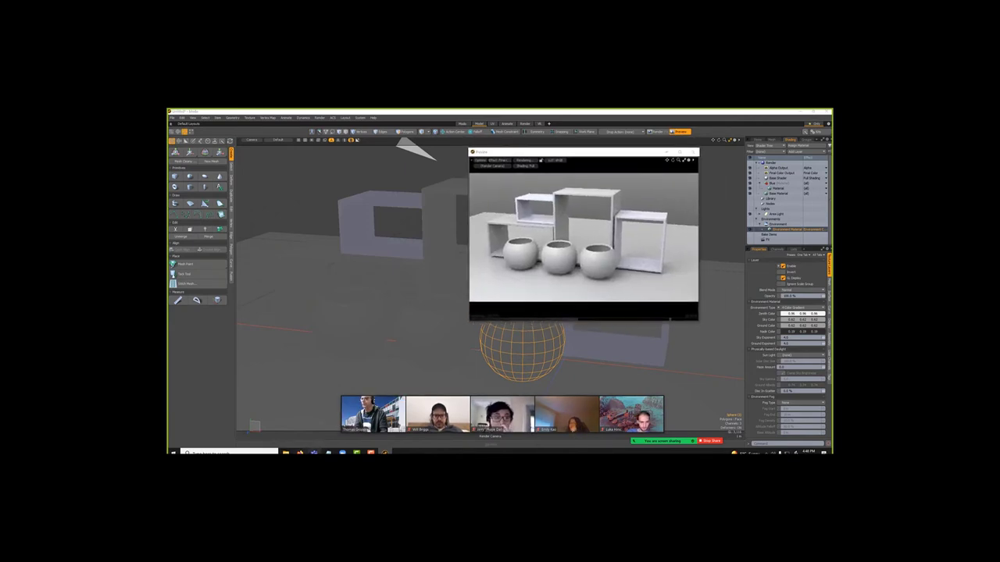
{"action": "left_click", "coordinate": [314, 452]}
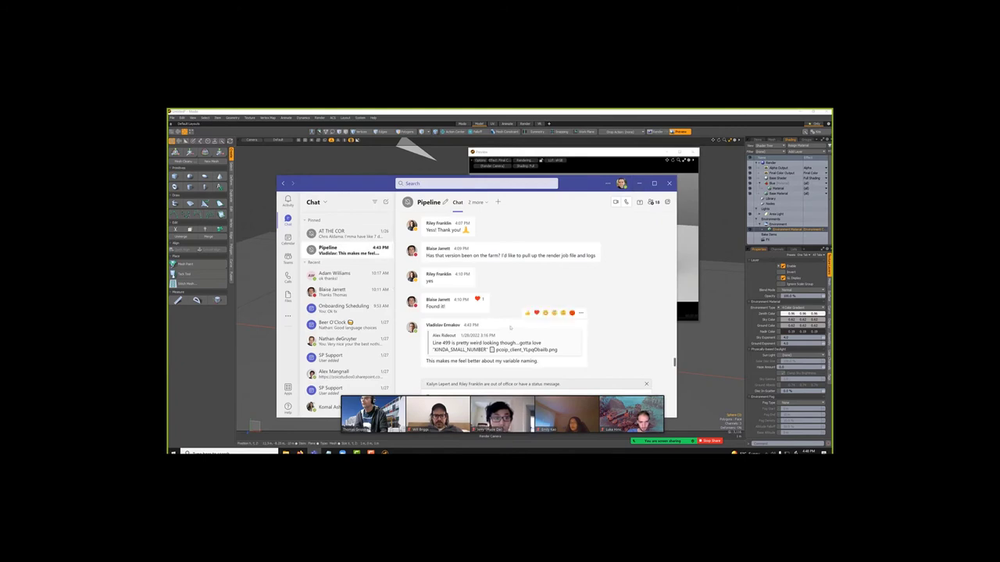
{"action": "left_click", "coordinate": [347, 275]}
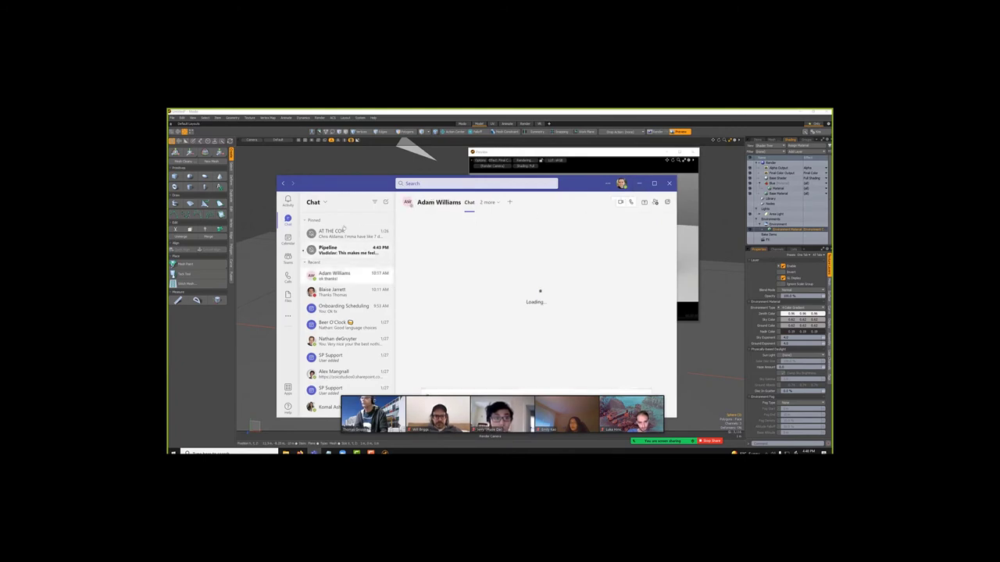
{"action": "left_click", "coordinate": [638, 184]}
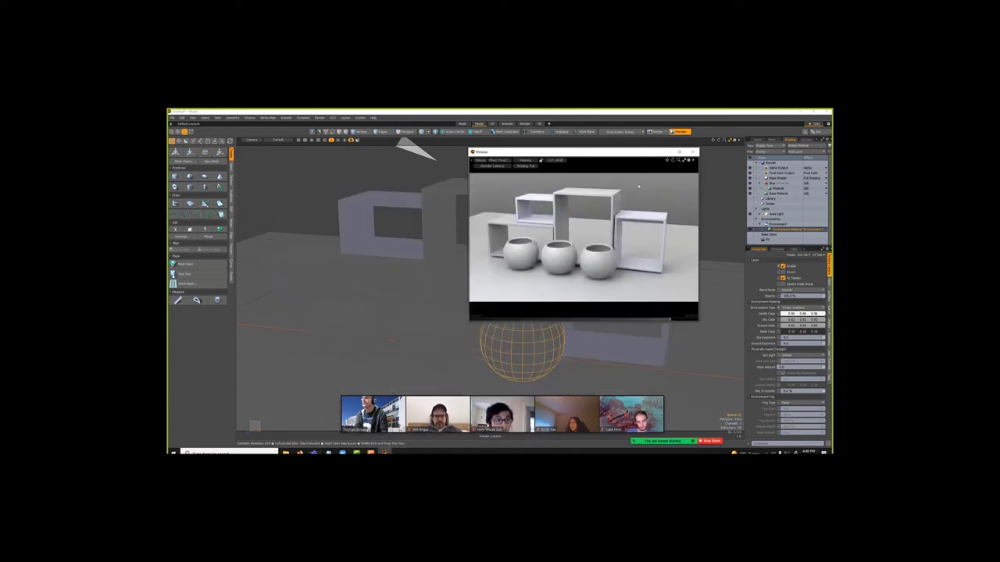
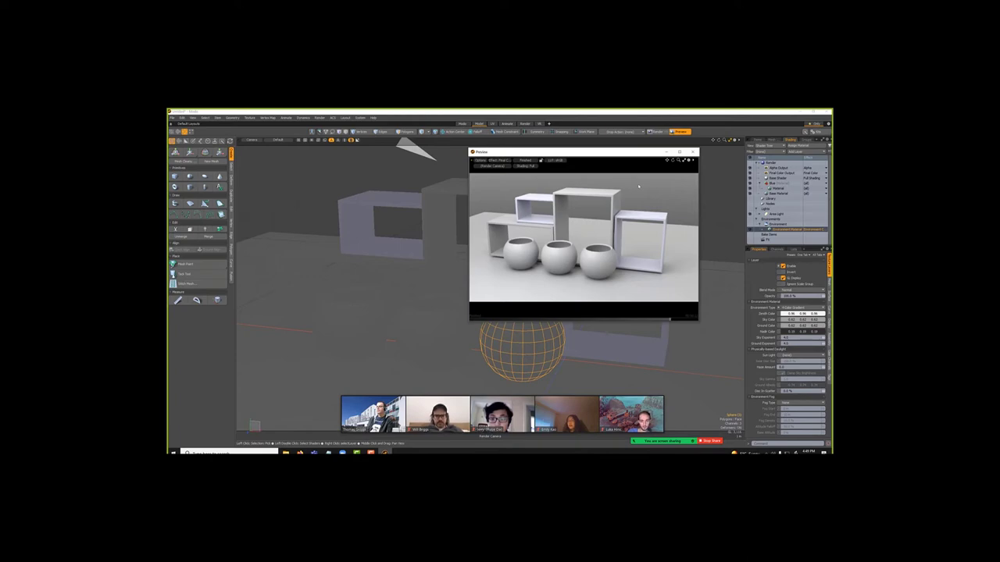
{"action": "key", "text": "alt+Tab"}
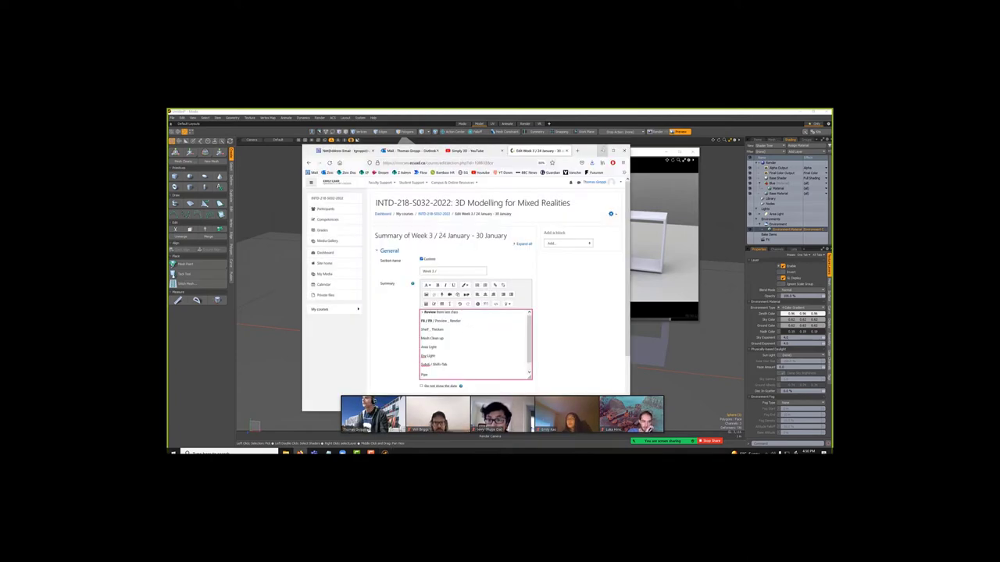
{"action": "left_click", "coordinate": [602, 151]}
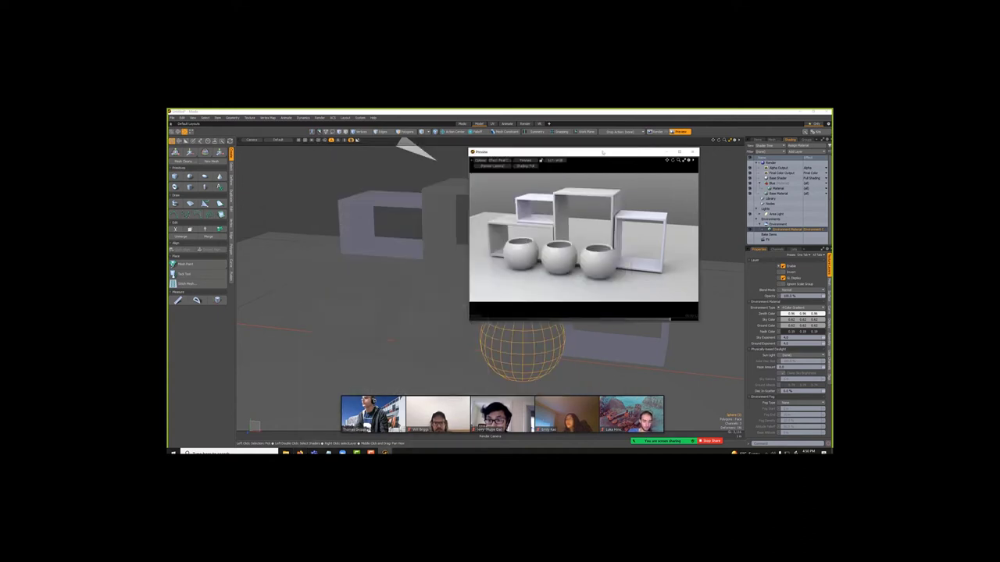
Open the preset browser beside the render preview and look through the indoor and studio environment presets.
{"action": "left_click_drag", "start_coordinate": [604, 154], "coordinate": [616, 161]}
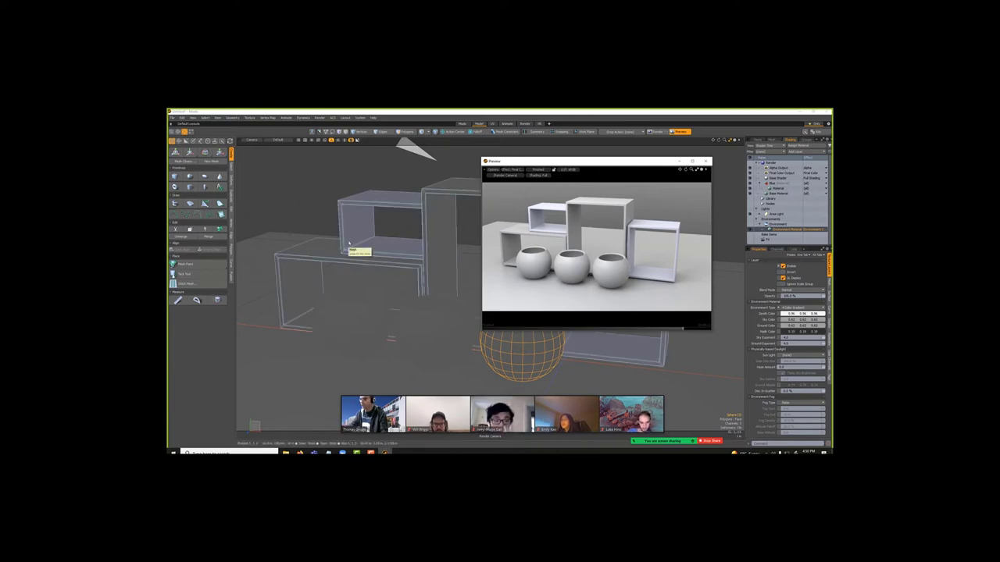
{"action": "key", "text": "F6"}
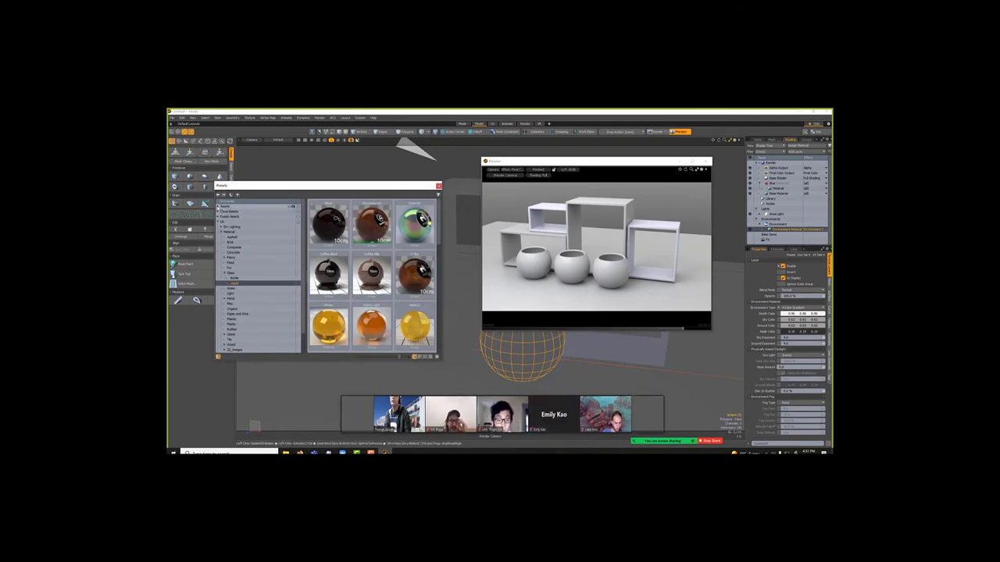
{"action": "left_click", "coordinate": [219, 206]}
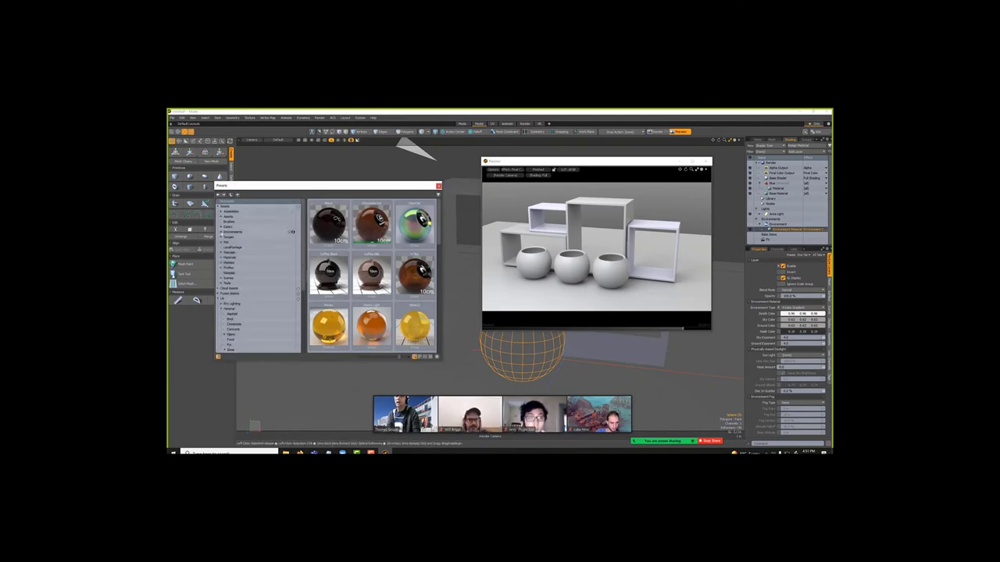
{"action": "left_click", "coordinate": [221, 232]}
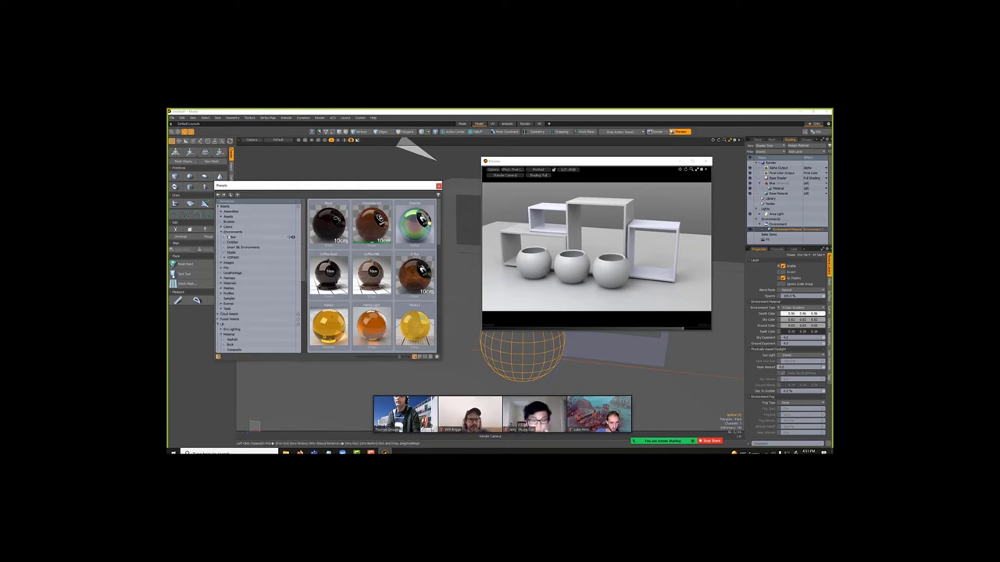
{"action": "left_click", "coordinate": [292, 236]}
{"action": "scroll", "coordinate": [374, 273], "scroll_direction": "down", "scroll_amount": 1}
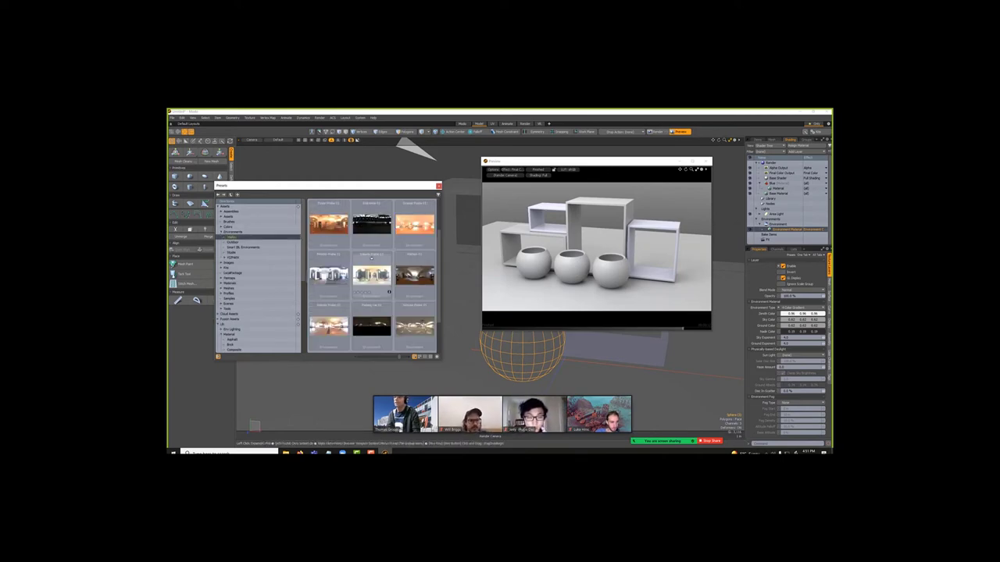
{"action": "scroll", "coordinate": [371, 259], "scroll_direction": "up", "scroll_amount": 1}
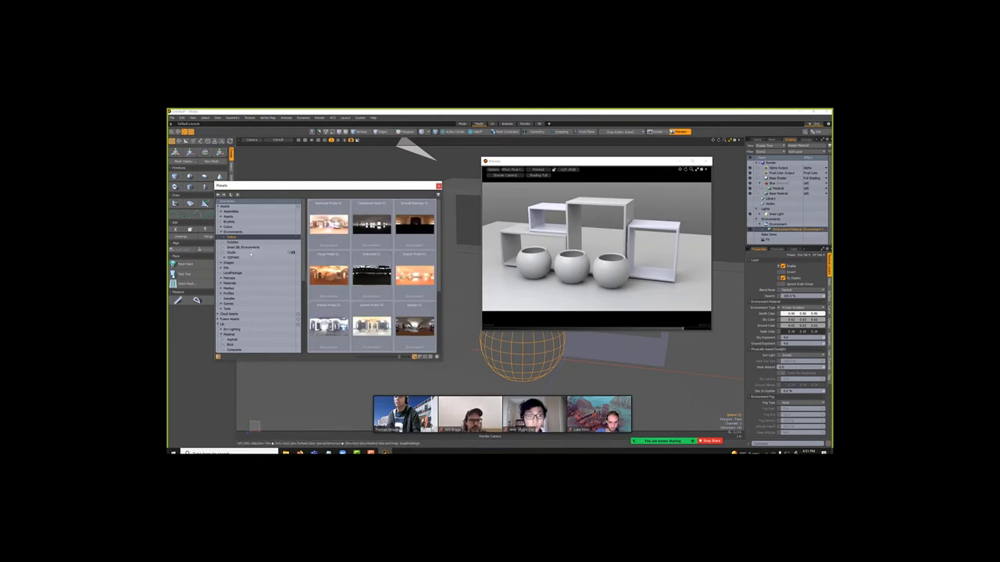
{"action": "left_click", "coordinate": [250, 254]}
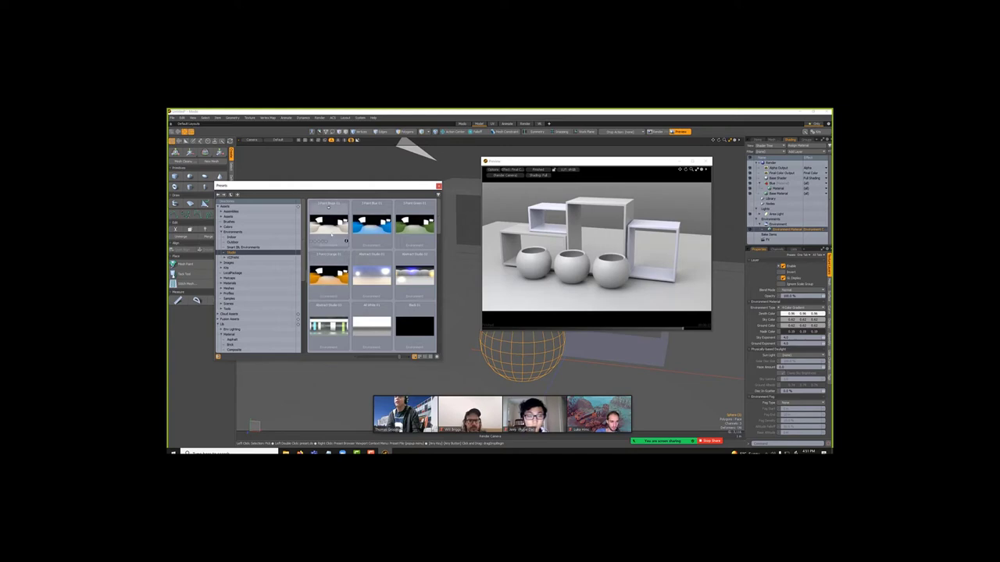
{"action": "left_click", "coordinate": [228, 232]}
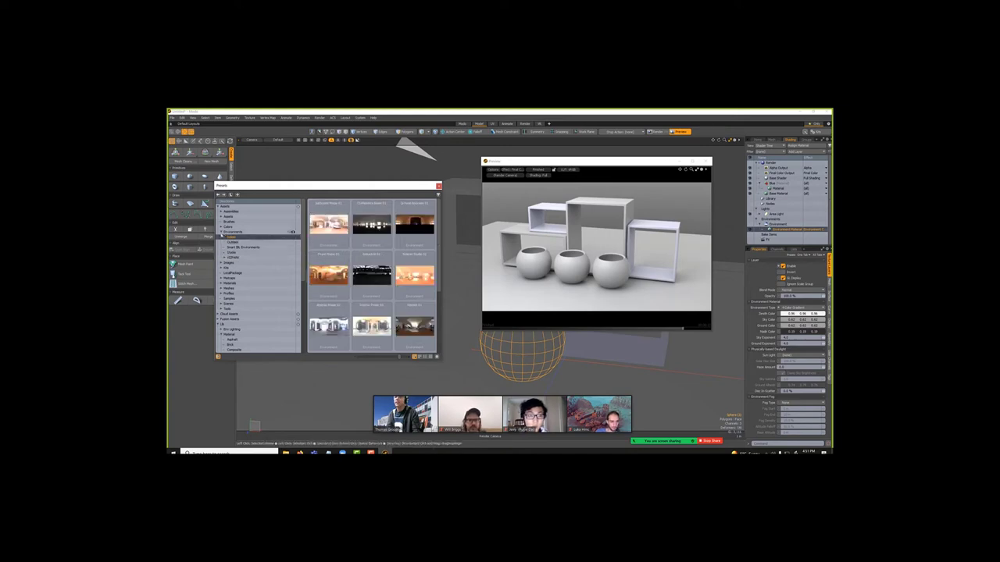
{"action": "left_click", "coordinate": [221, 232]}
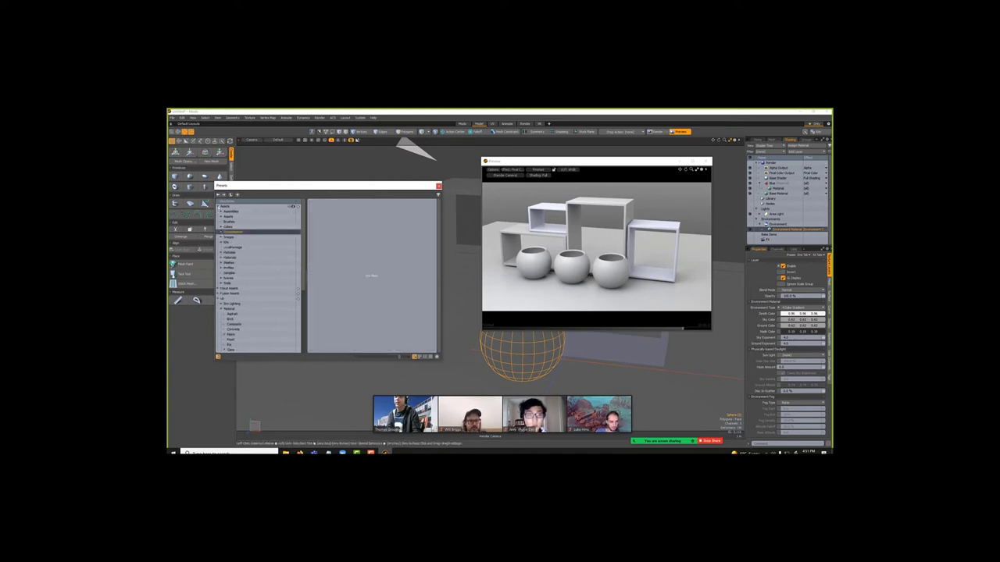
Apply the bright interior preset beside Living Room from the Env Lighting folder to the scene and expand the Environment's layers.
{"action": "scroll", "coordinate": [258, 257], "scroll_direction": "down", "scroll_amount": 5}
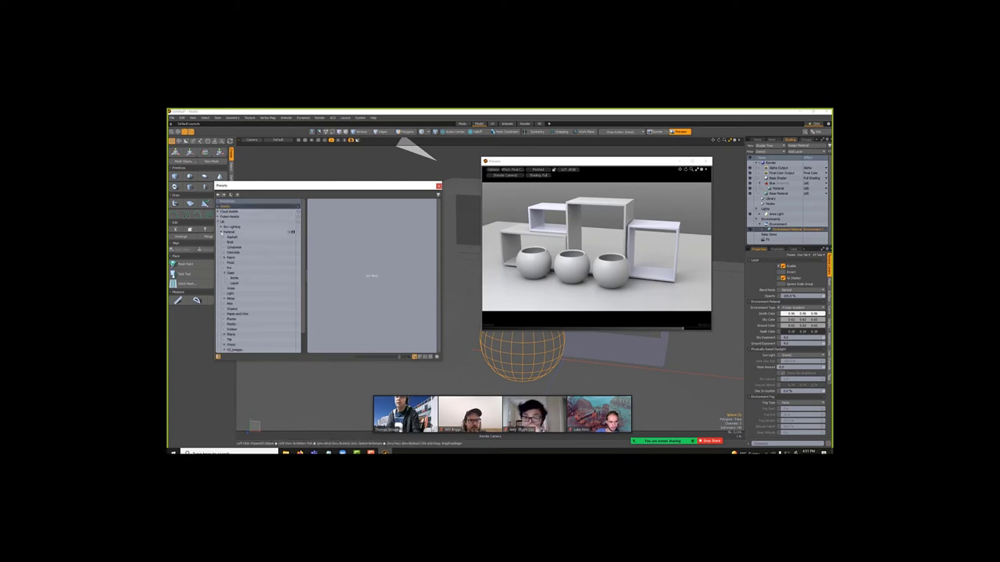
{"action": "left_click", "coordinate": [221, 227]}
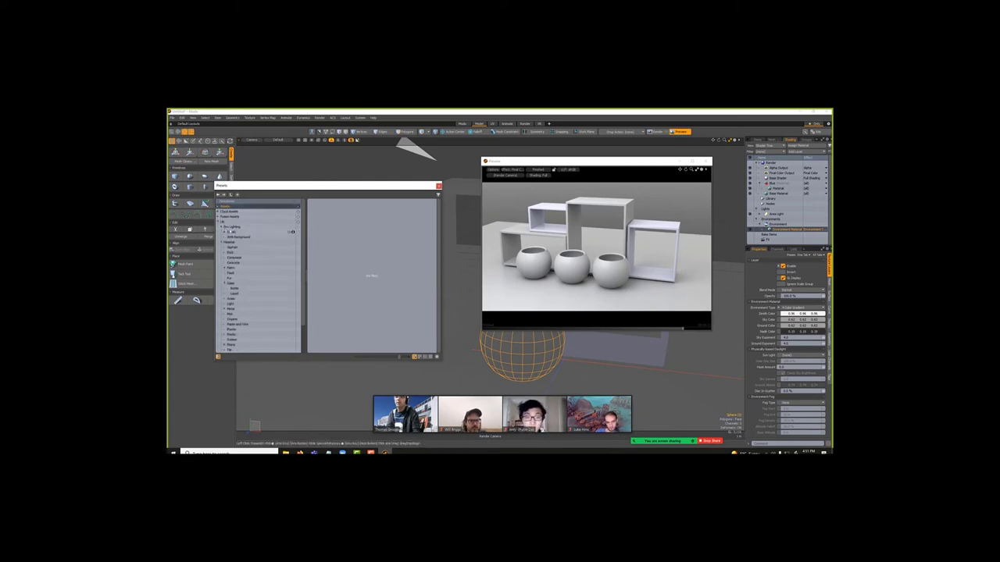
{"action": "left_click", "coordinate": [290, 227]}
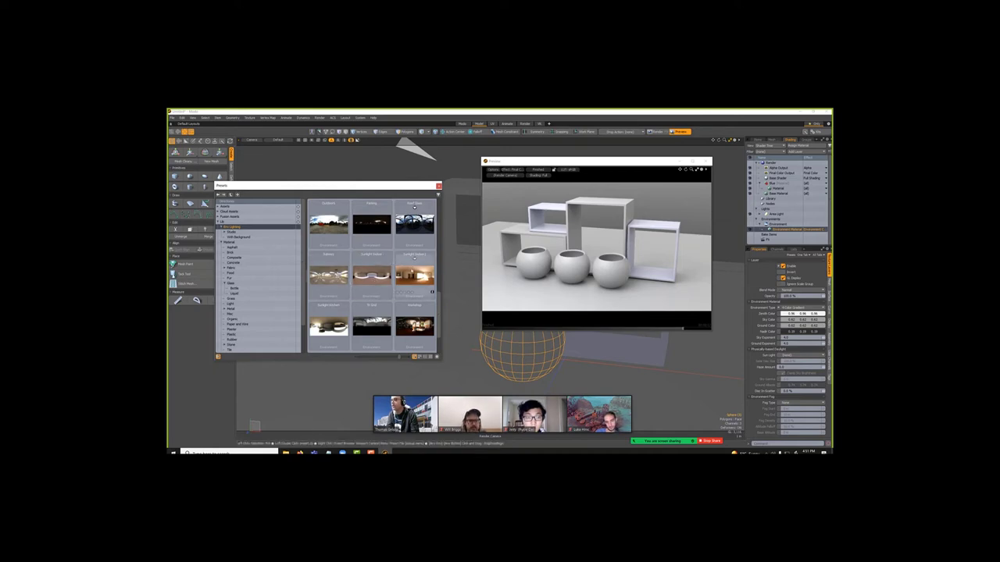
{"action": "scroll", "coordinate": [414, 258], "scroll_direction": "up", "scroll_amount": 1}
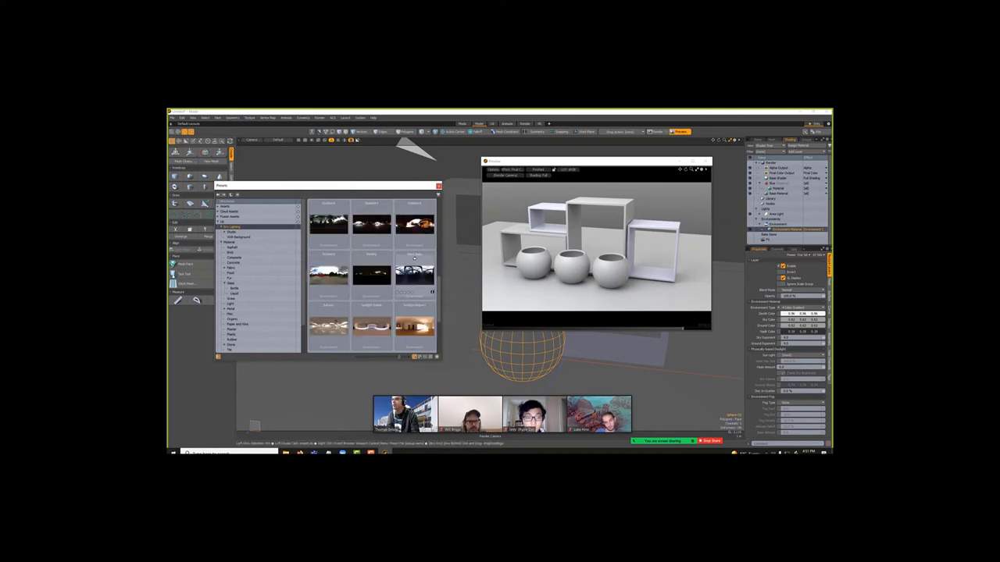
{"action": "scroll", "coordinate": [415, 258], "scroll_direction": "up", "scroll_amount": 2}
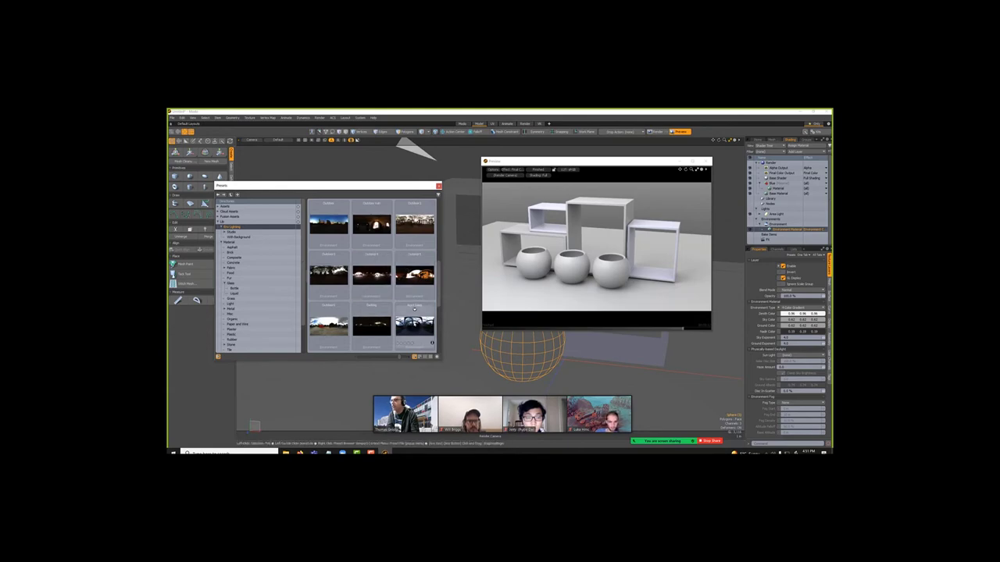
{"action": "scroll", "coordinate": [414, 309], "scroll_direction": "up", "scroll_amount": 4}
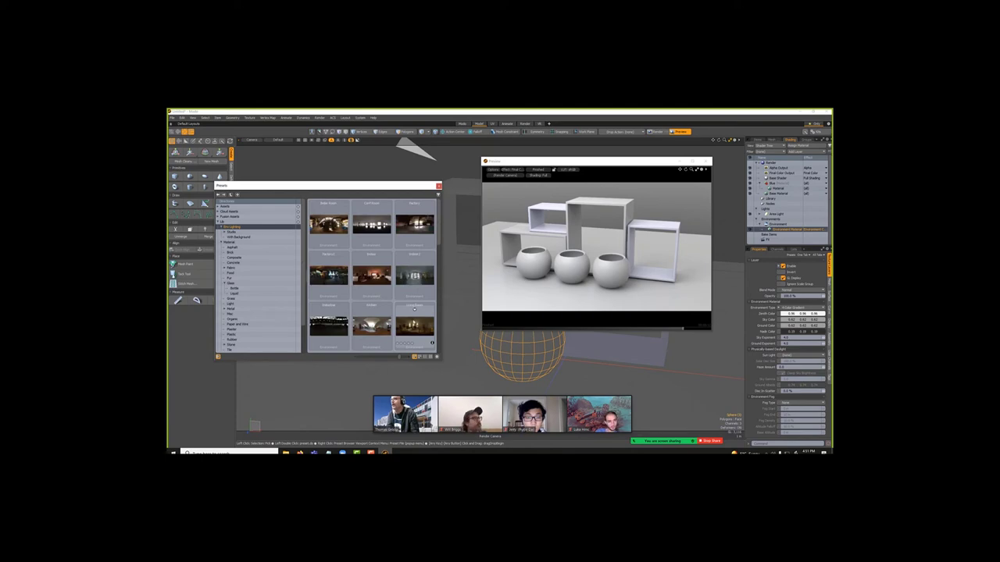
{"action": "scroll", "coordinate": [387, 246], "scroll_direction": "down", "scroll_amount": 2}
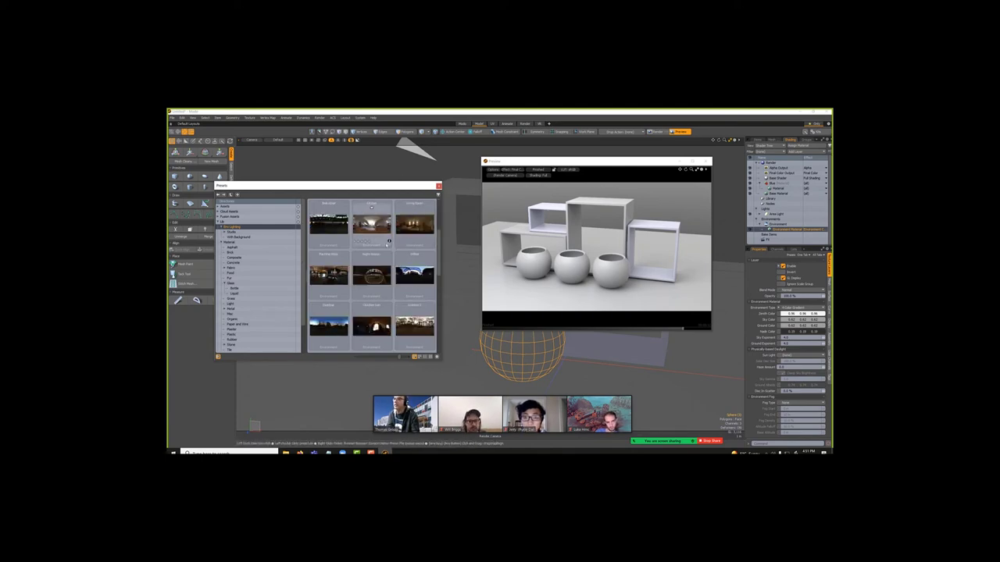
{"action": "scroll", "coordinate": [371, 207], "scroll_direction": "down", "scroll_amount": 5}
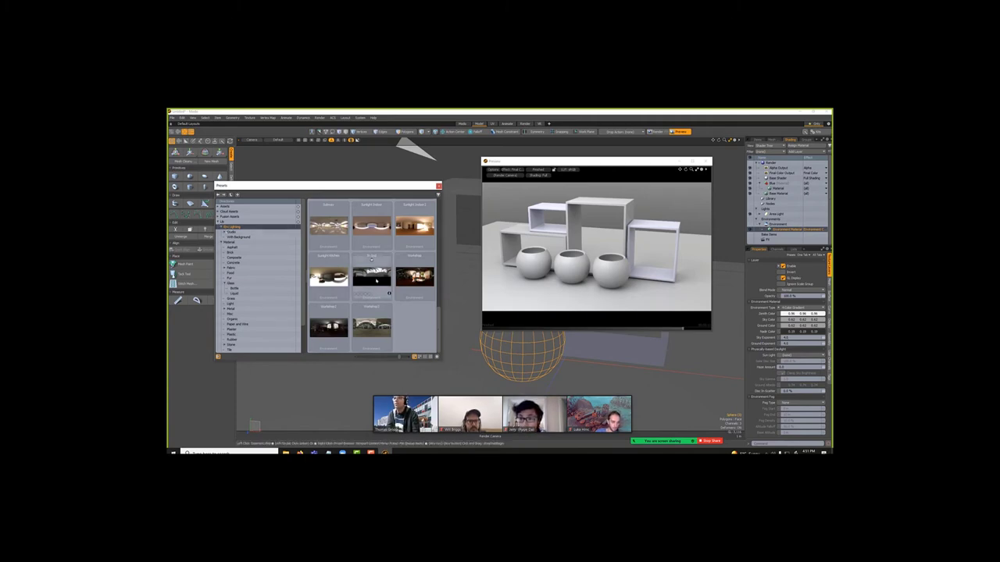
{"action": "scroll", "coordinate": [373, 260], "scroll_direction": "up", "scroll_amount": 2}
{"action": "scroll", "coordinate": [376, 280], "scroll_direction": "up", "scroll_amount": 4}
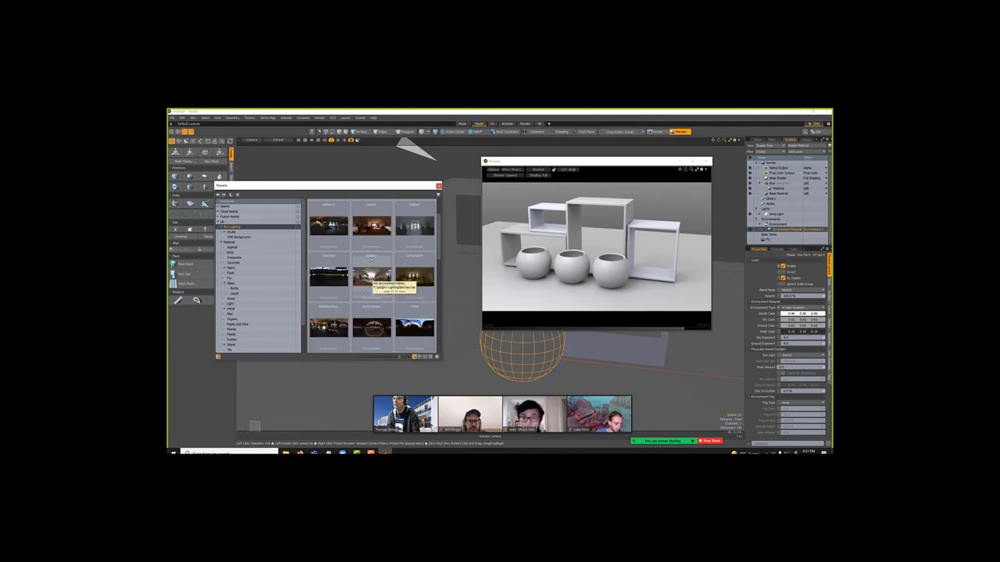
{"action": "left_click", "coordinate": [372, 260]}
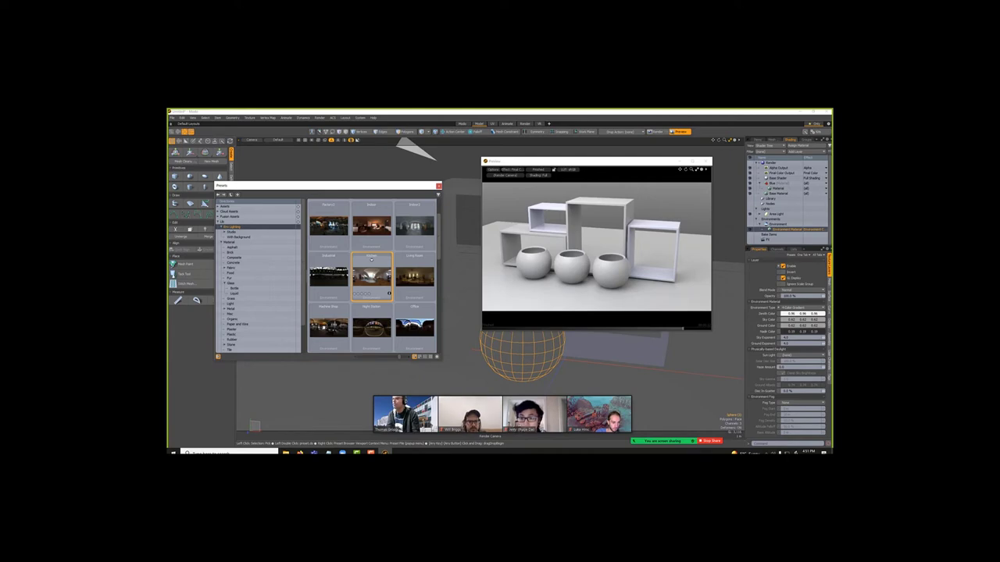
{"action": "double_click", "coordinate": [372, 260]}
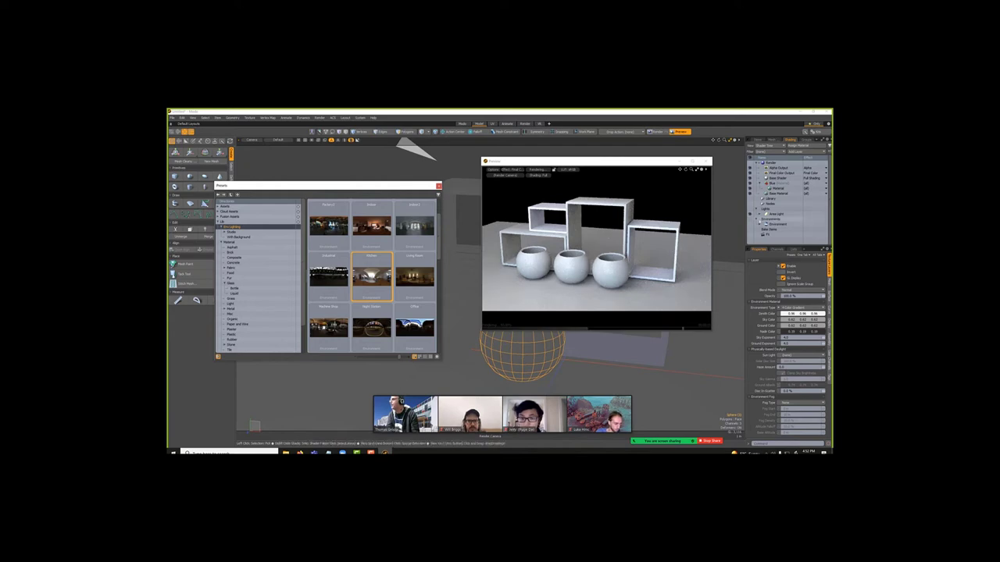
{"action": "left_click", "coordinate": [759, 224]}
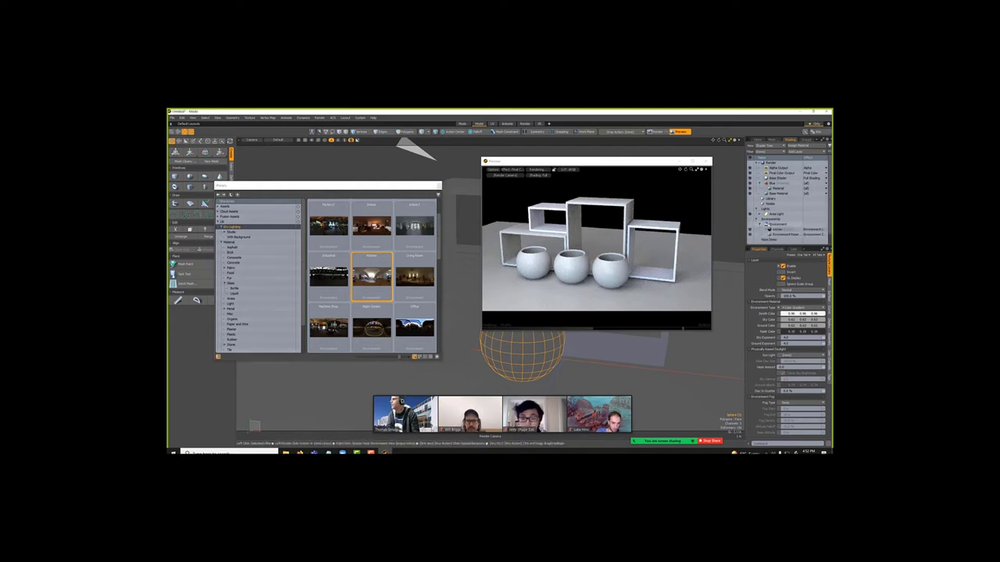
Toggle the Environment's Visible to Camera option on and off, and inspect its Environment Material and image layers.
{"action": "left_click", "coordinate": [771, 224]}
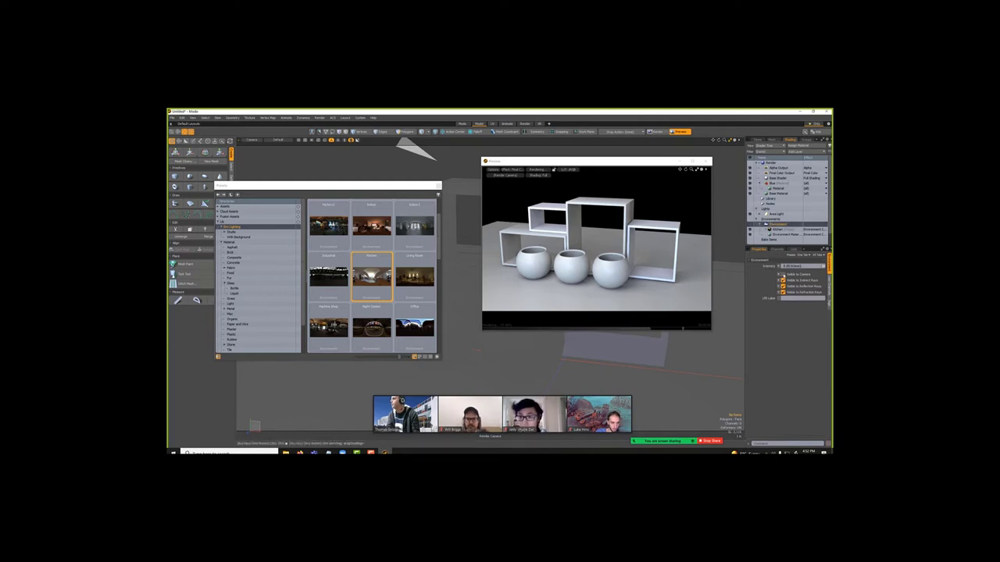
{"action": "left_click", "coordinate": [782, 274]}
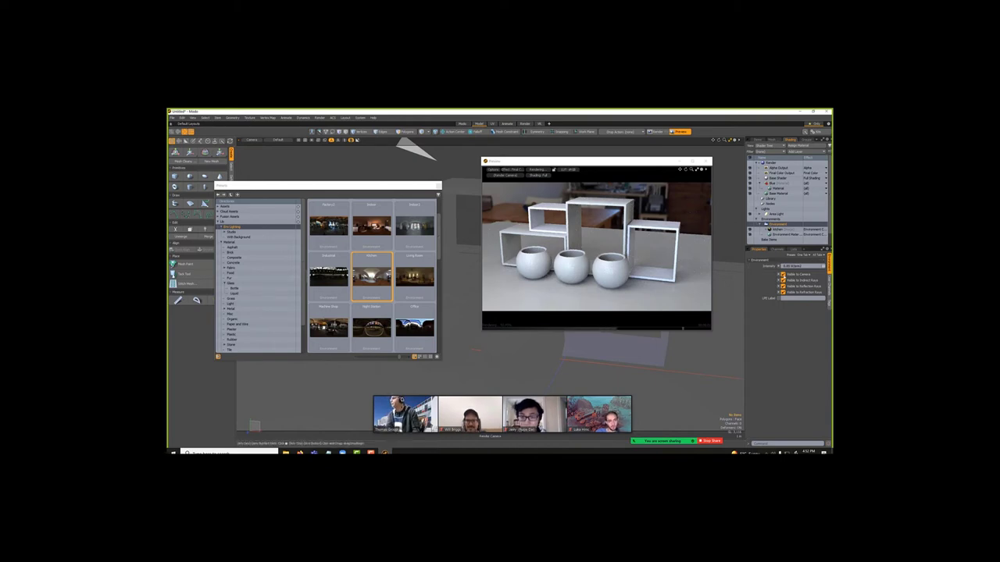
{"action": "left_click", "coordinate": [783, 274]}
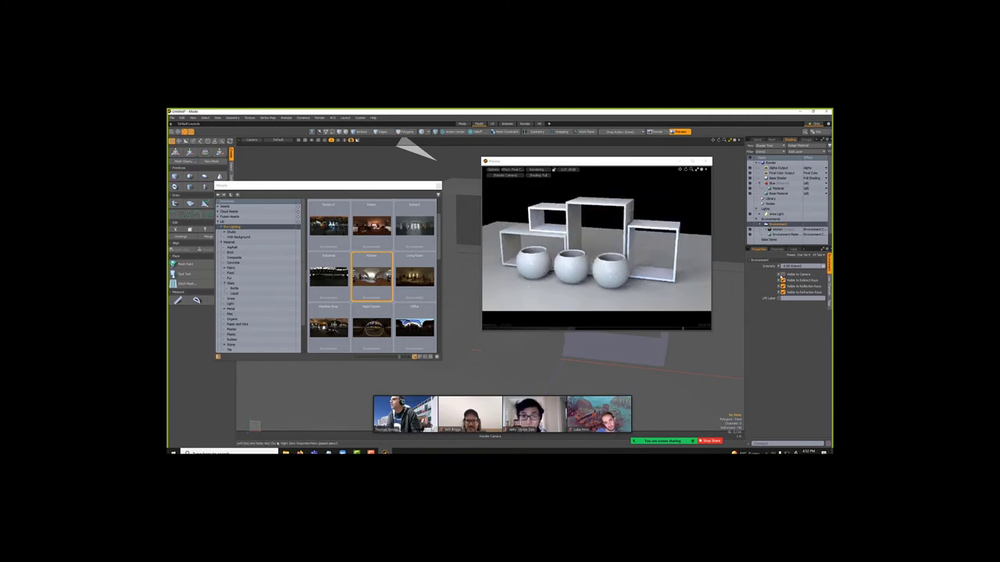
{"action": "mouse_move", "coordinate": [781, 278]}
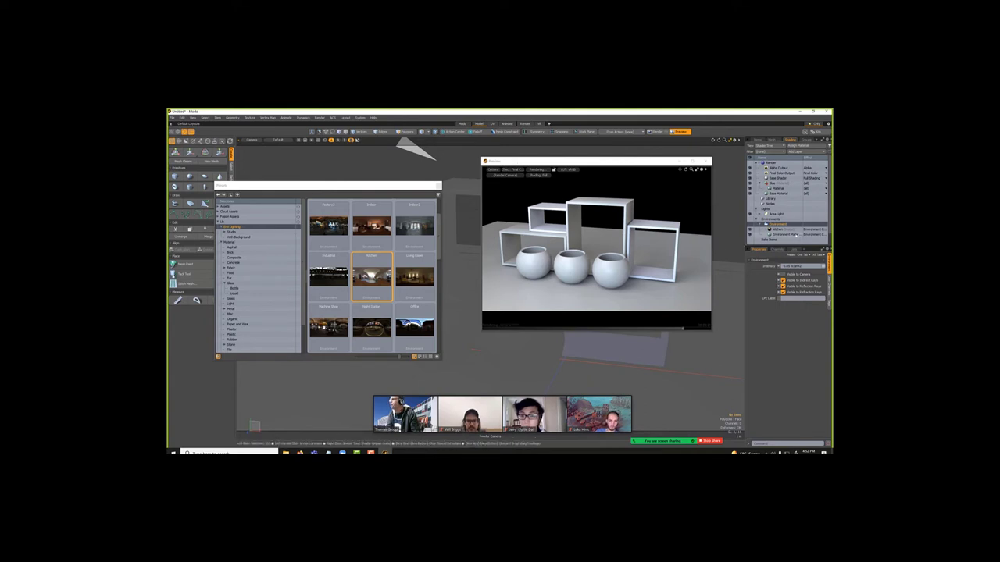
{"action": "left_click", "coordinate": [796, 234]}
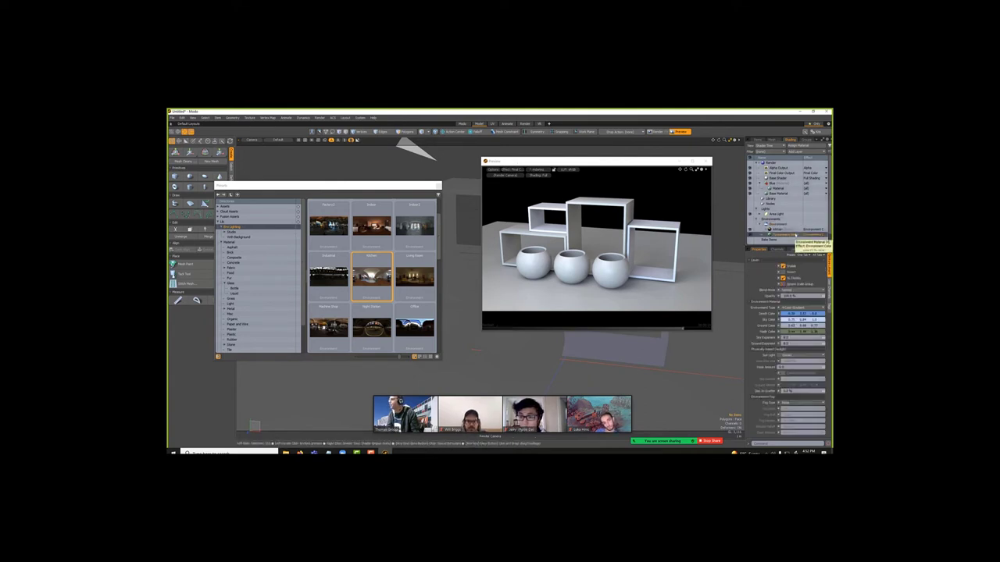
{"action": "left_click", "coordinate": [787, 231]}
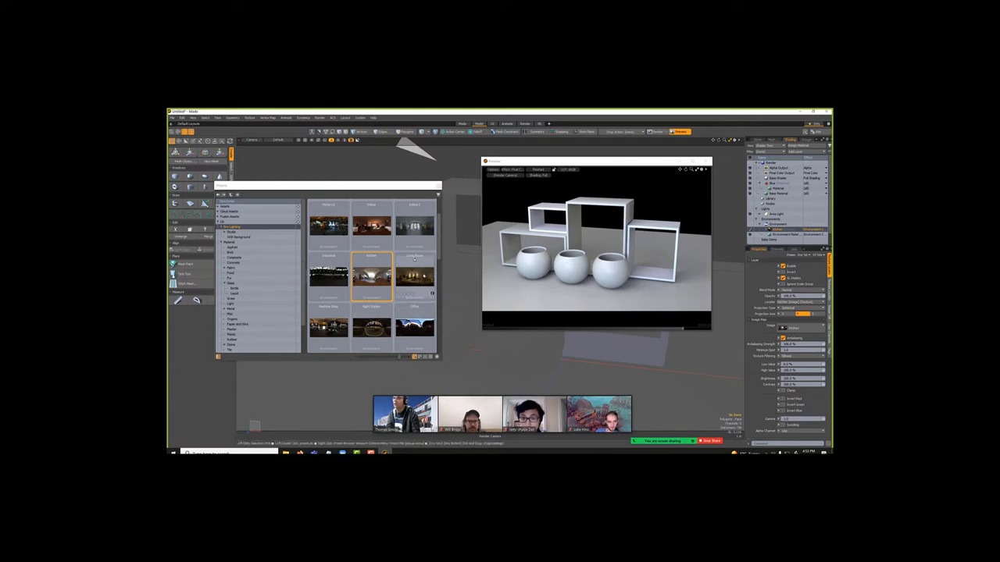
Apply the Industrial preset from Env Lighting to the scene and show its image layer's properties.
{"action": "left_click", "coordinate": [328, 259]}
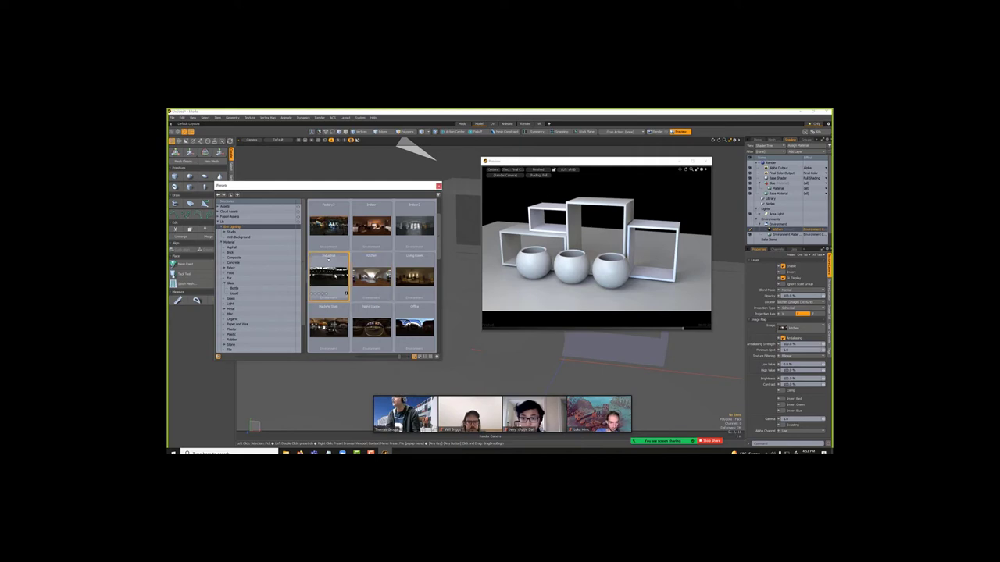
{"action": "double_click", "coordinate": [328, 274]}
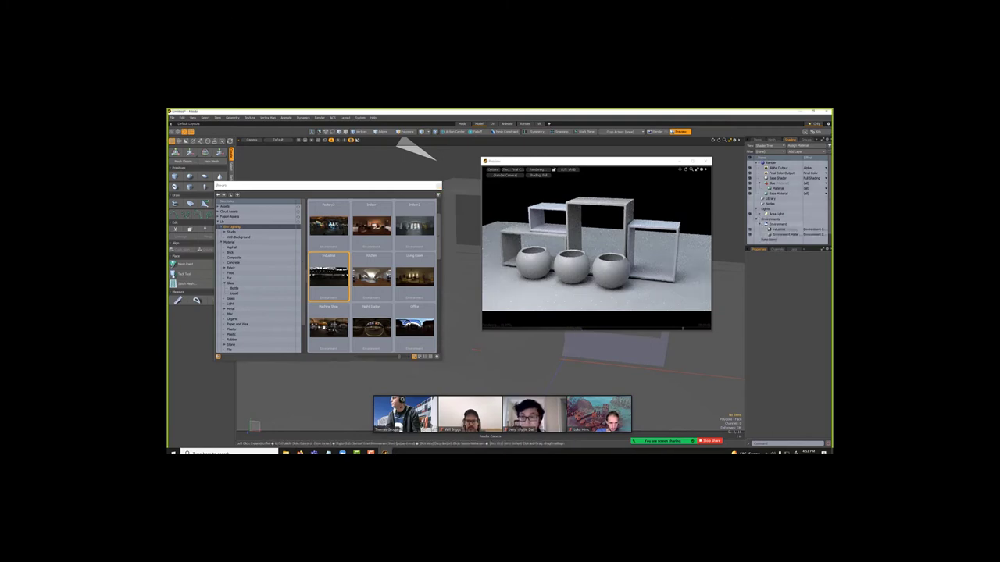
{"action": "left_click", "coordinate": [773, 229]}
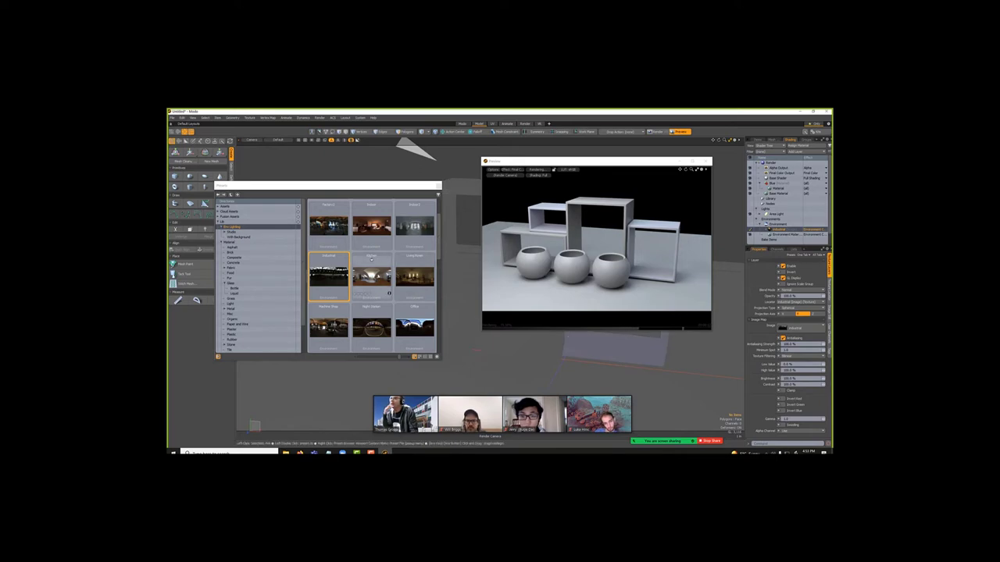
Light the scene with the grey interior preset above Living Room and turn off the Environment's Visible to Camera option.
{"action": "left_click", "coordinate": [415, 208]}
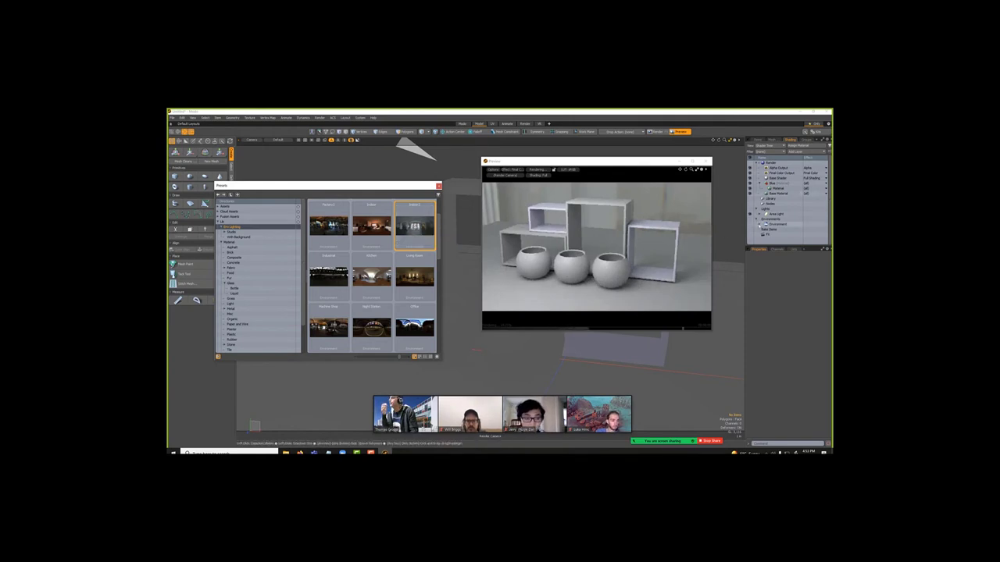
{"action": "left_click", "coordinate": [761, 225]}
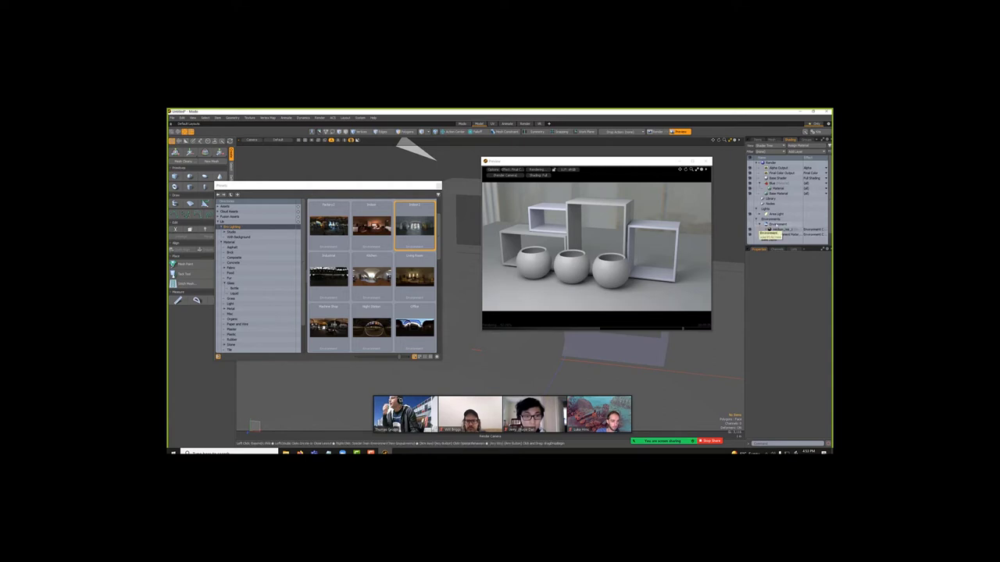
{"action": "left_click", "coordinate": [773, 224]}
{"action": "left_click", "coordinate": [783, 274]}
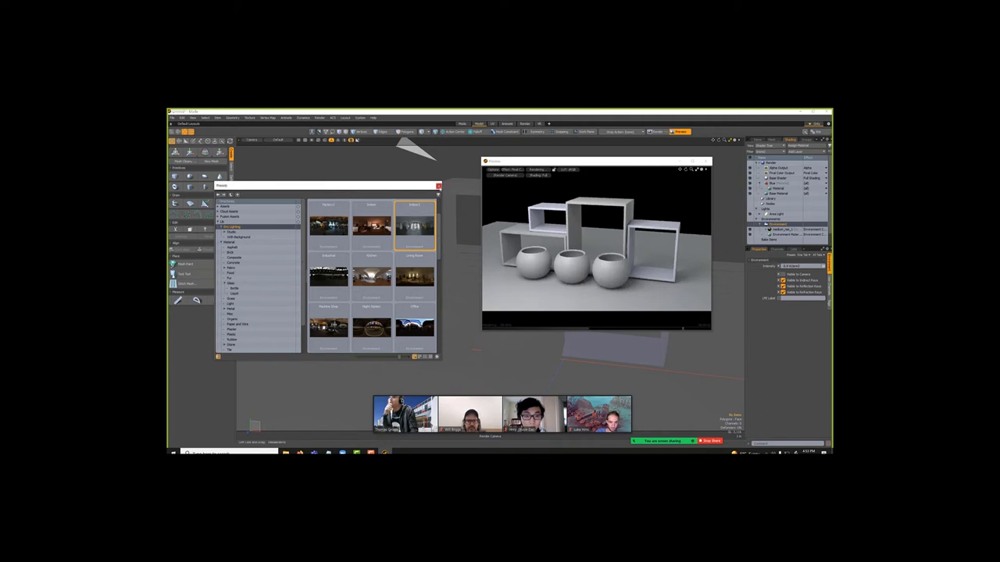
{"action": "left_click", "coordinate": [439, 186]}
{"action": "mouse_move", "coordinate": [540, 162]}
{"action": "left_mouse_down"}
{"action": "mouse_move", "coordinate": [553, 154]}
{"action": "mouse_move", "coordinate": [540, 167]}
{"action": "left_mouse_up"}
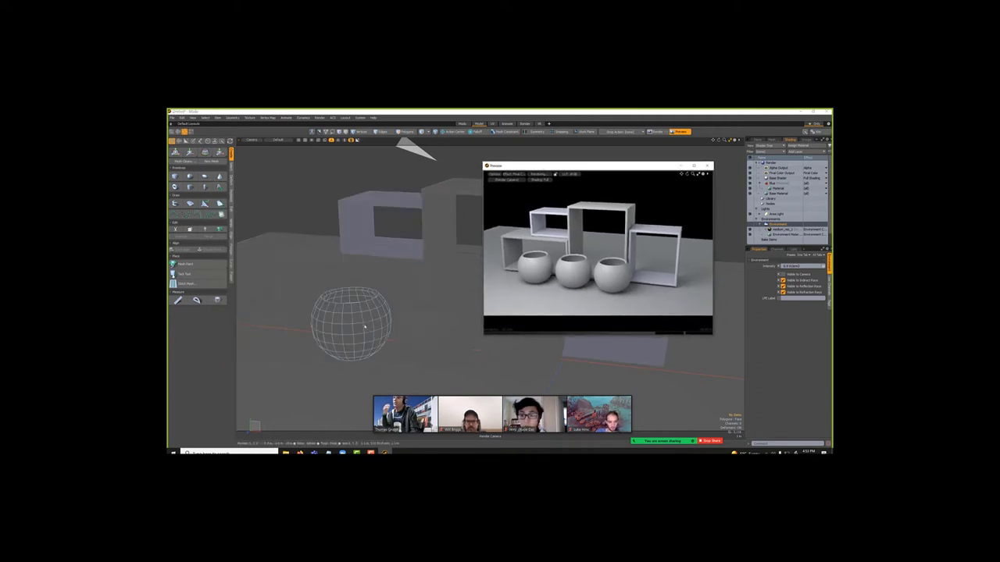
Assign a new material named Metal to the first bowl in the row.
{"action": "left_click", "coordinate": [364, 326]}
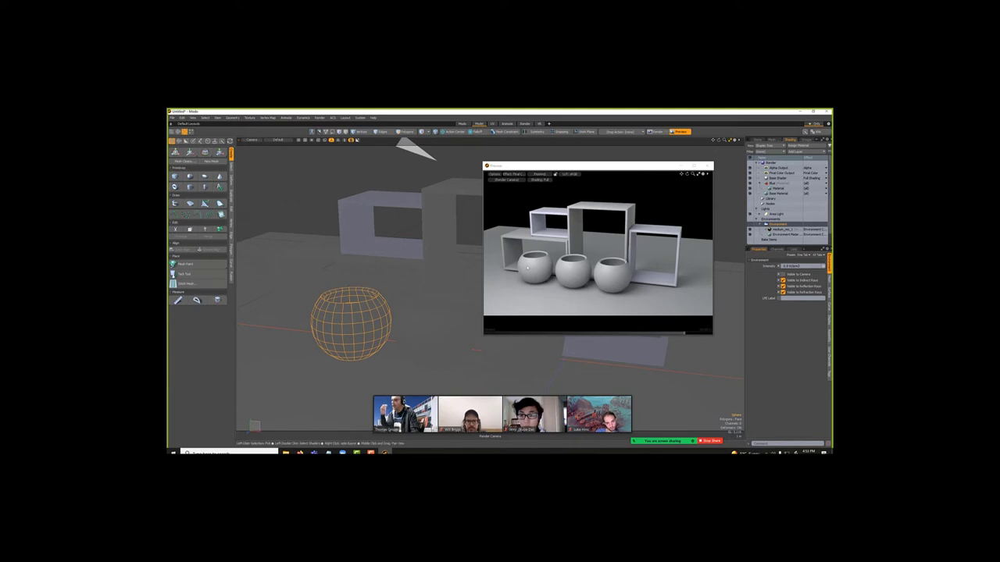
{"action": "key", "text": "m"}
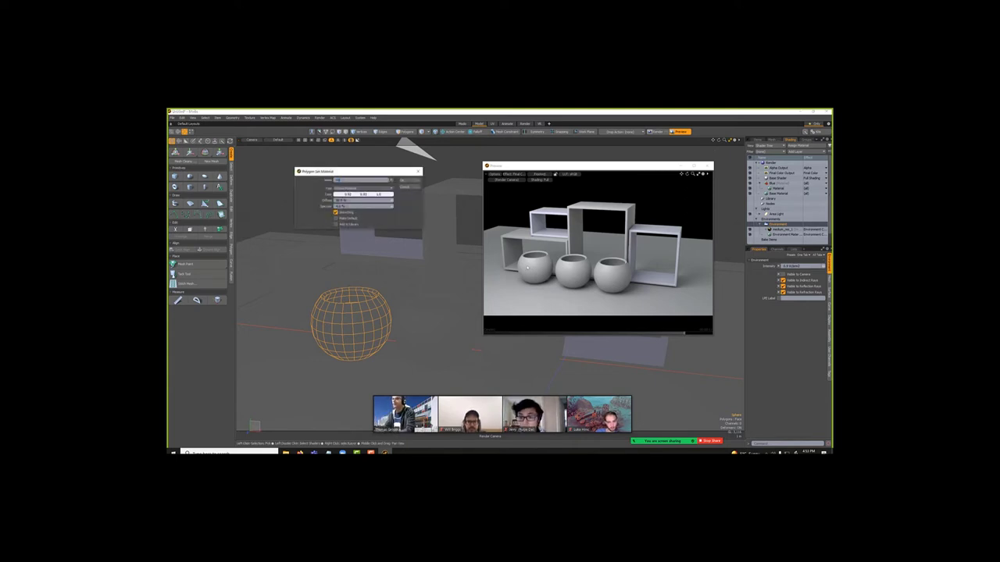
{"action": "type", "text": "Pi"}
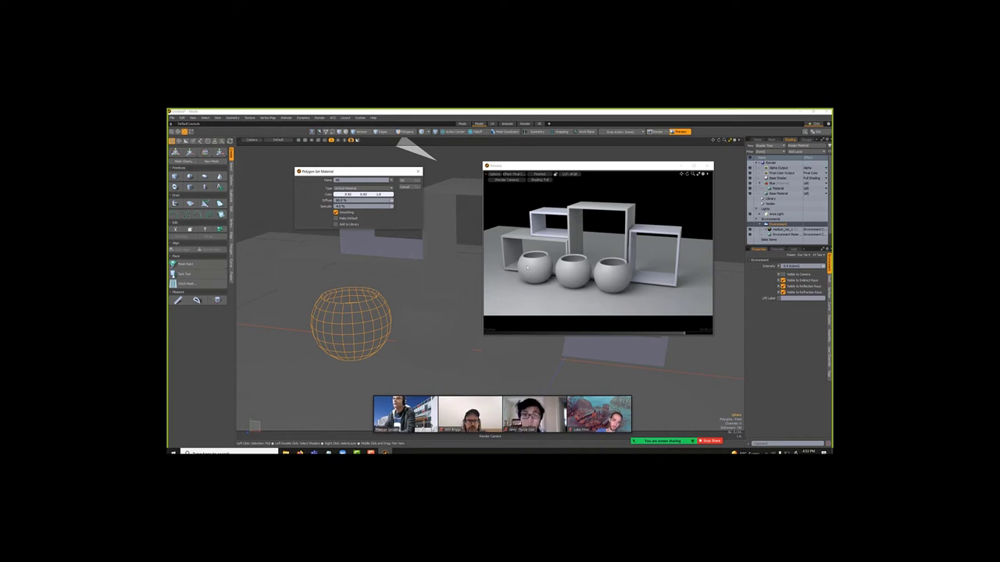
{"action": "type", "text": "nk"}
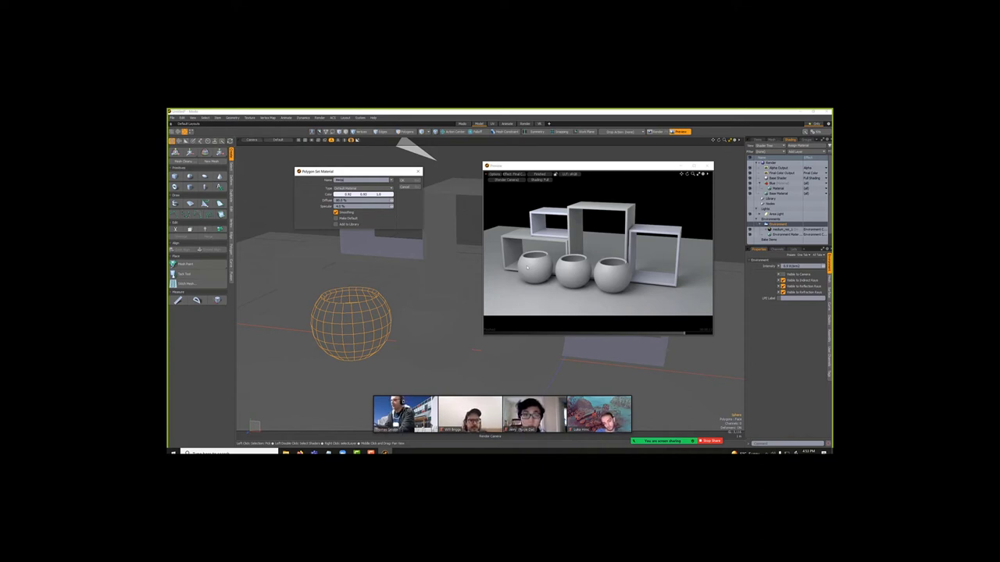
{"action": "key", "text": "Return"}
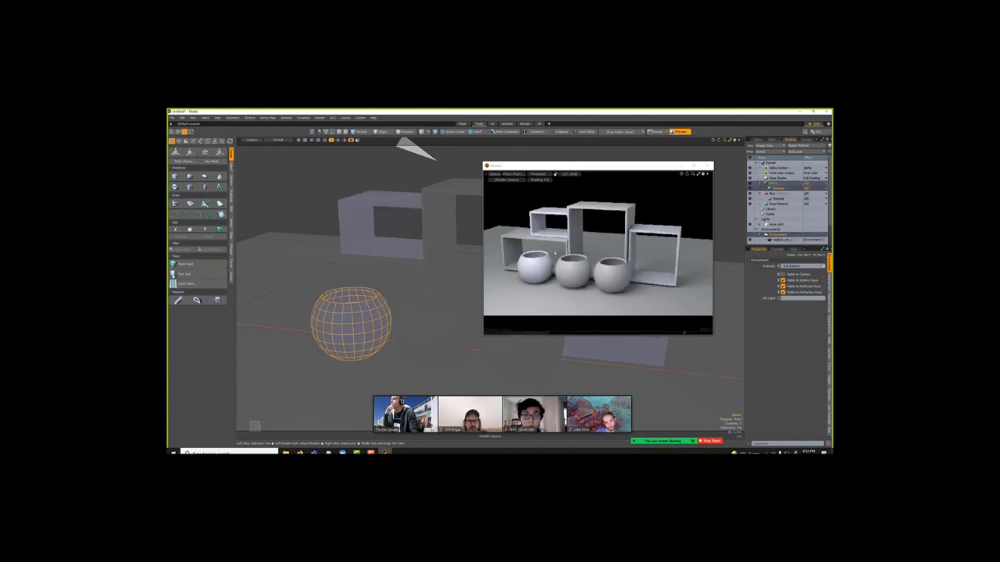
Set the Metal material's Specular Amount to 100%.
{"action": "left_click", "coordinate": [775, 188]}
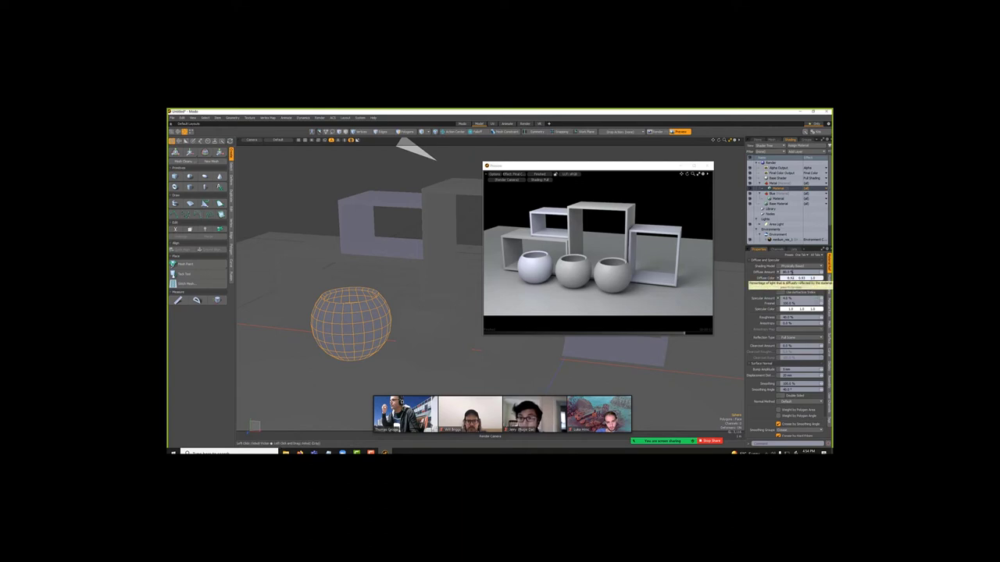
{"action": "left_click", "coordinate": [791, 272]}
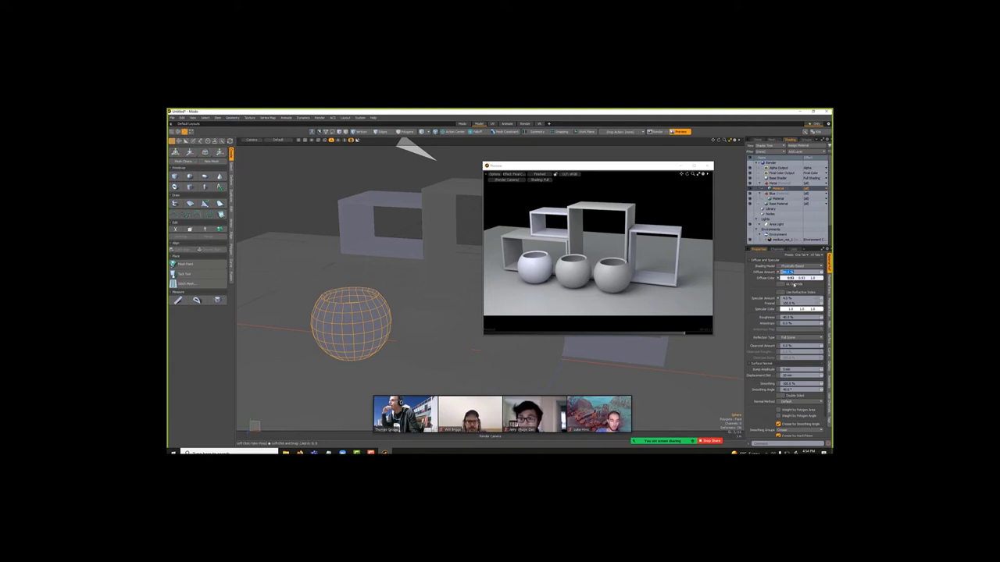
{"action": "left_click", "coordinate": [800, 298]}
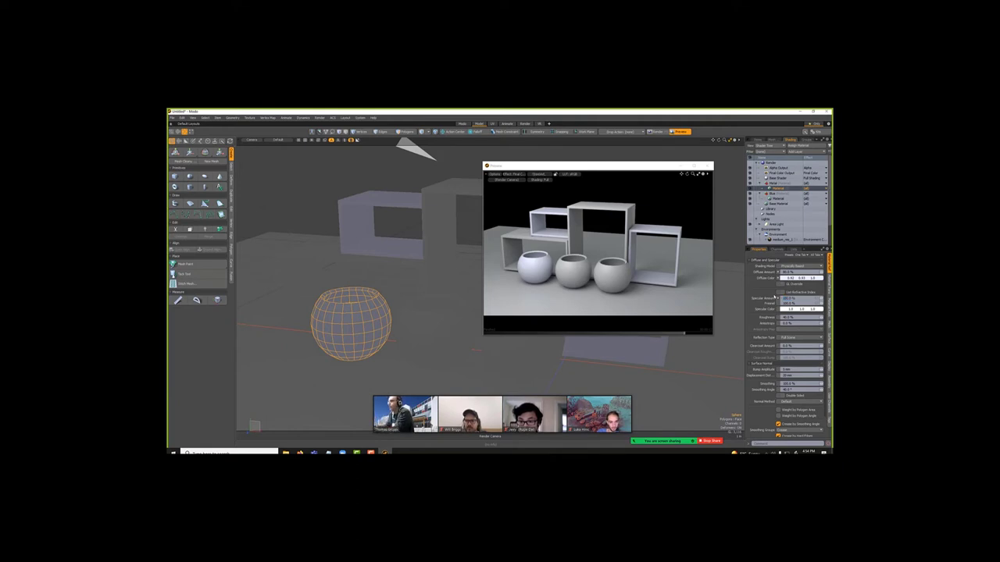
{"action": "key", "text": "Return"}
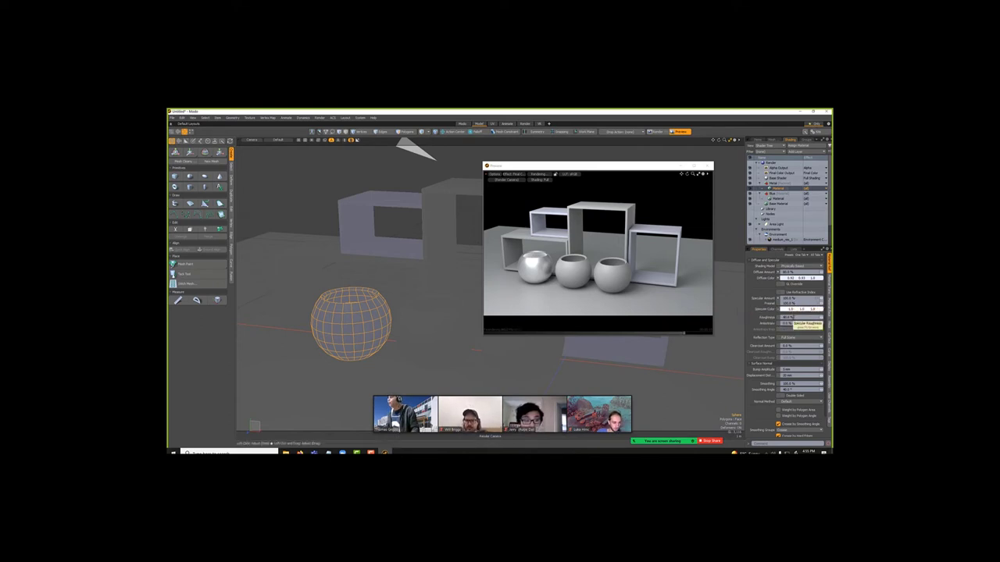
Set the Metal material's Roughness to 0% and enlarge the render preview window.
{"action": "left_click", "coordinate": [787, 317]}
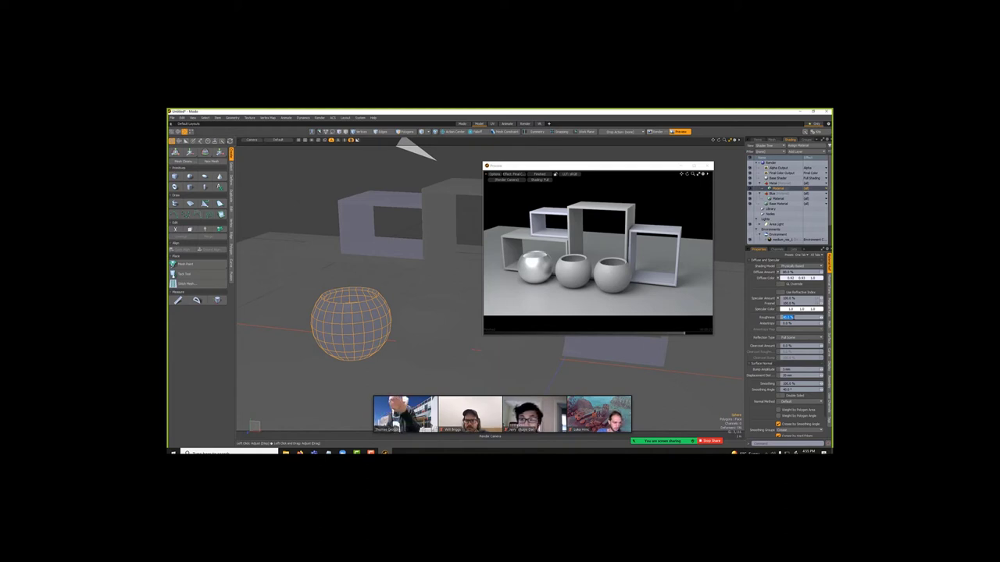
{"action": "left_click", "coordinate": [793, 318]}
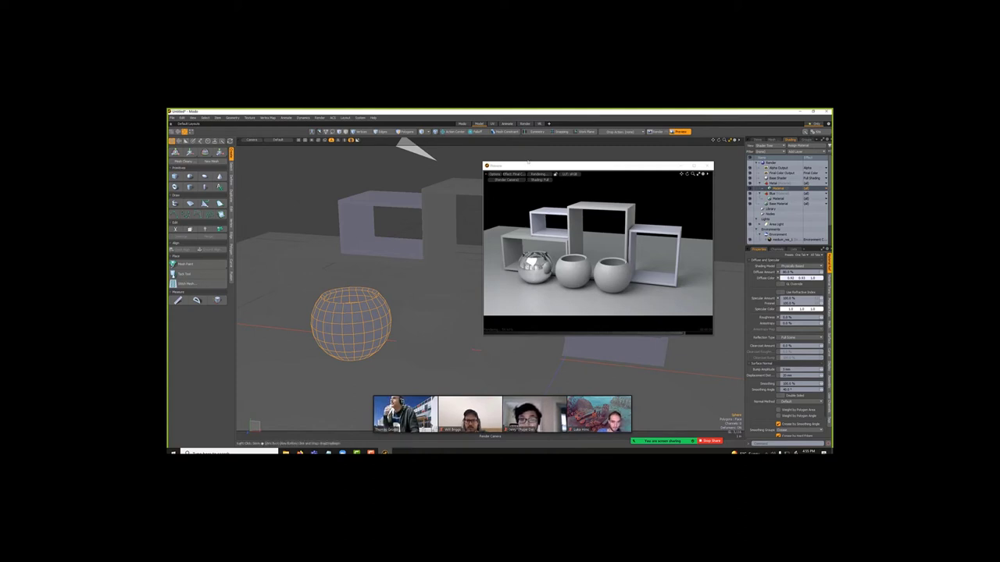
{"action": "left_click_drag", "start_coordinate": [532, 168], "coordinate": [470, 163]}
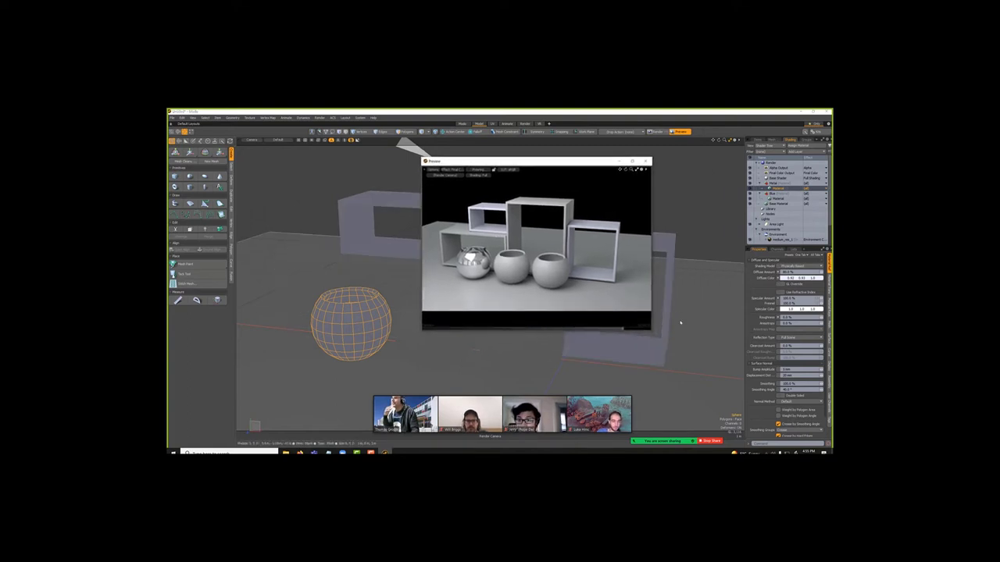
{"action": "left_click_drag", "start_coordinate": [651, 331], "coordinate": [701, 351]}
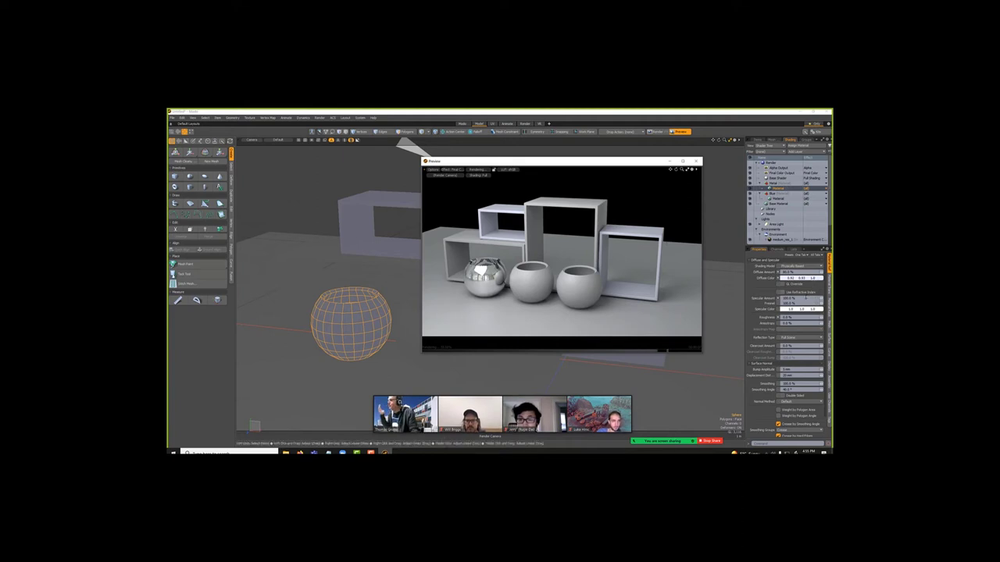
Set the Metal material's Specular Amount to 85% and its Roughness to 0%.
{"action": "left_click", "coordinate": [804, 299]}
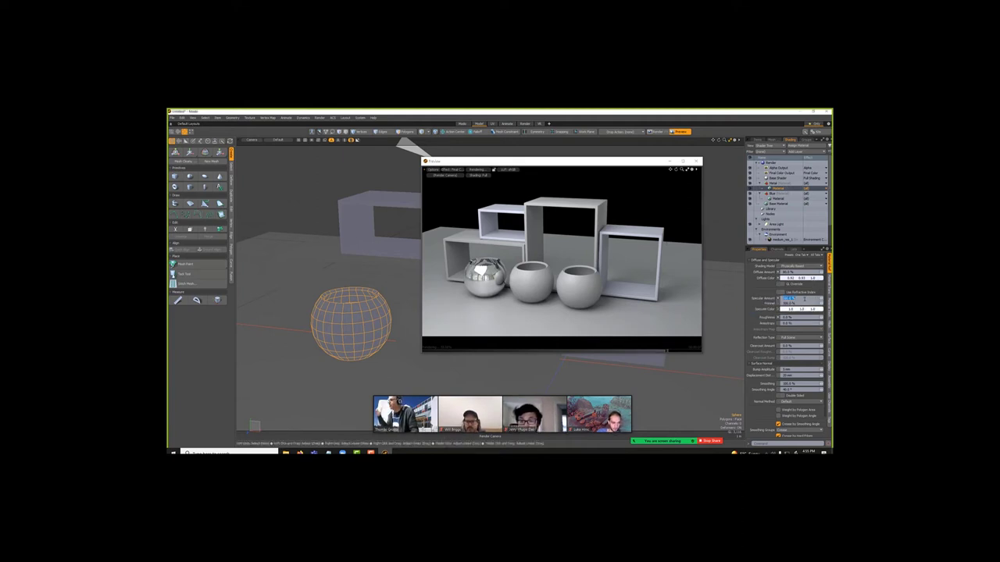
{"action": "type", "text": "85"}
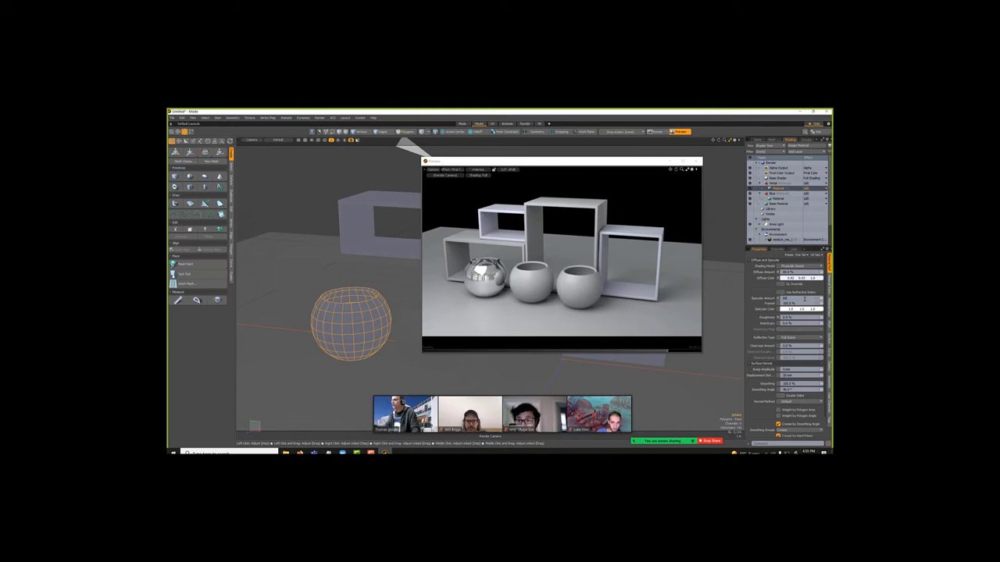
{"action": "key", "text": "Return"}
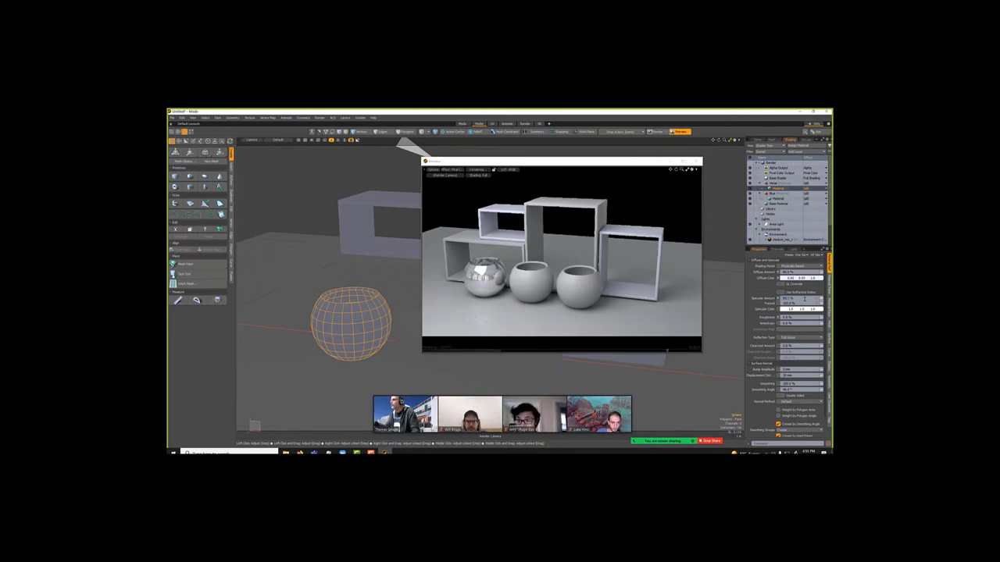
{"action": "left_click", "coordinate": [794, 318]}
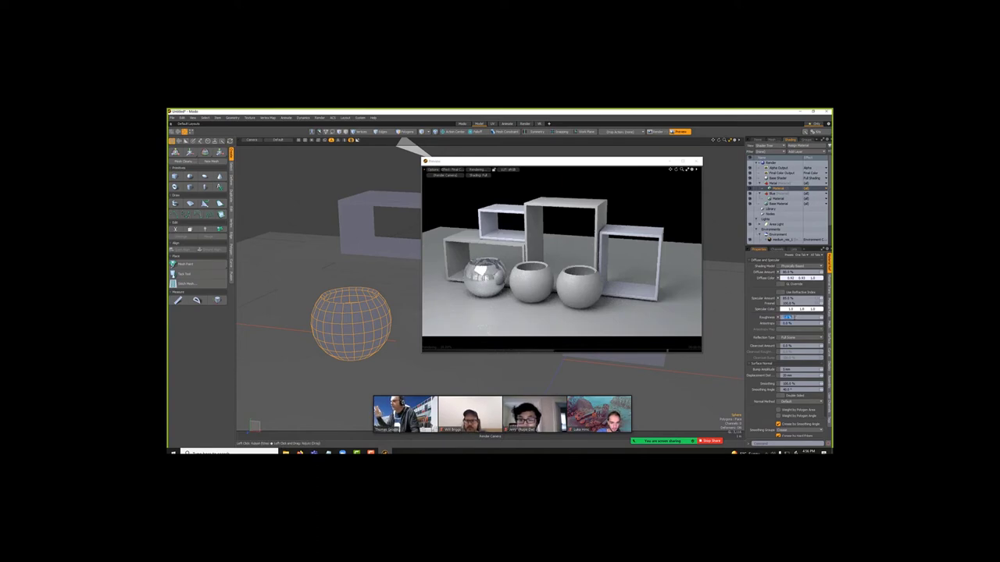
{"action": "type", "text": "0"}
{"action": "key", "text": "Return"}
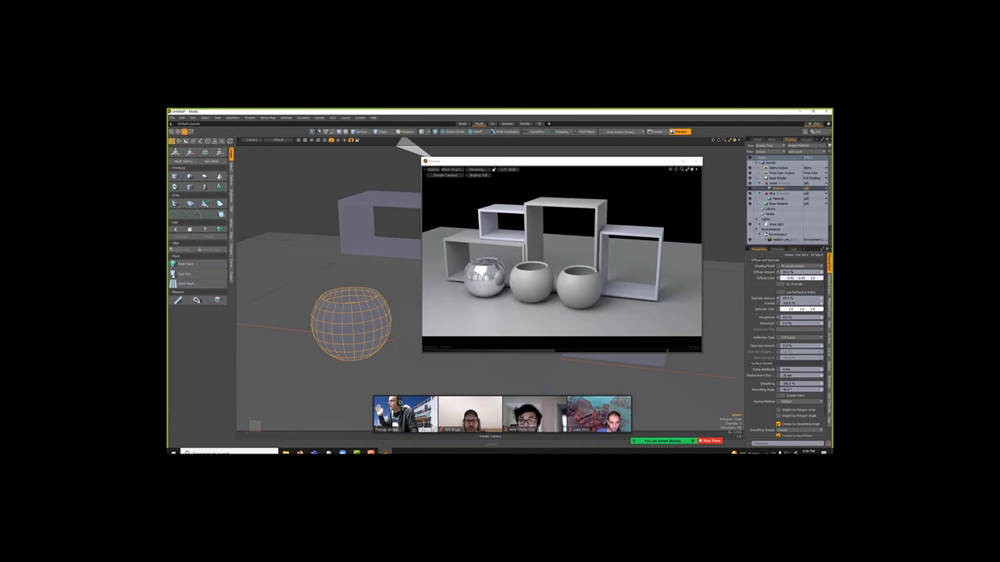
Set the Metal material's Diffuse Amount to 0%.
{"action": "left_click", "coordinate": [794, 271]}
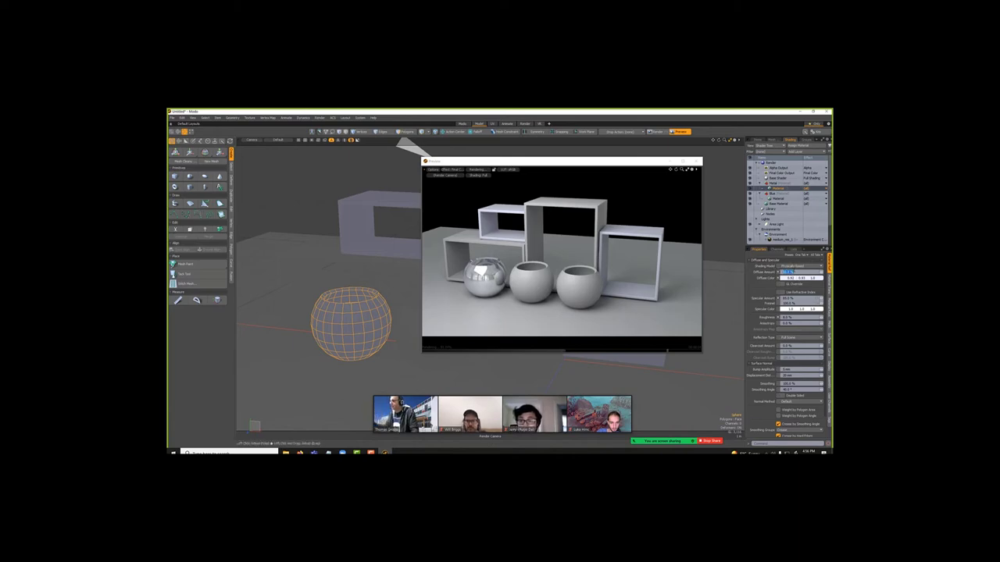
{"action": "type", "text": "0"}
{"action": "key", "text": "Return"}
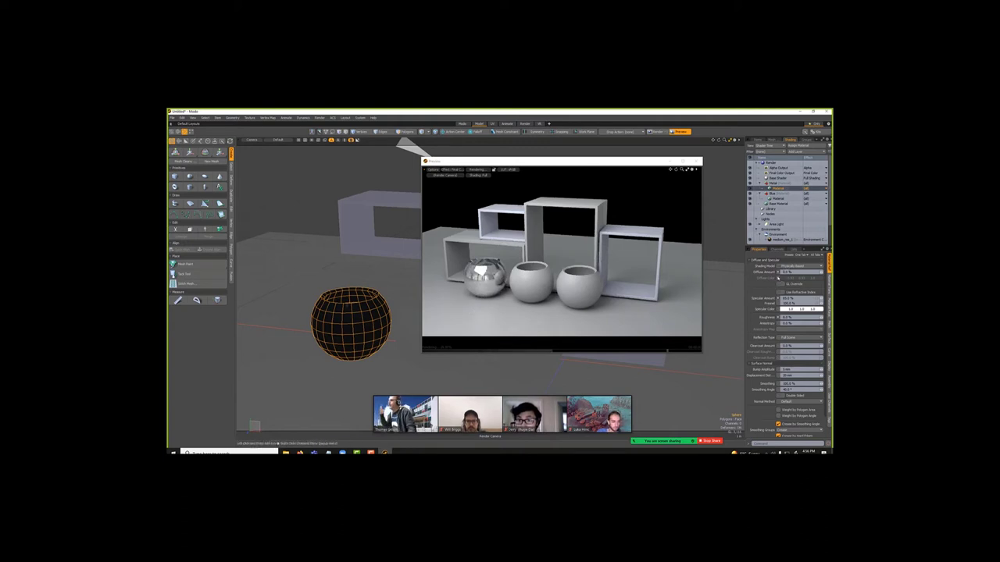
{"action": "mouse_move", "coordinate": [778, 279]}
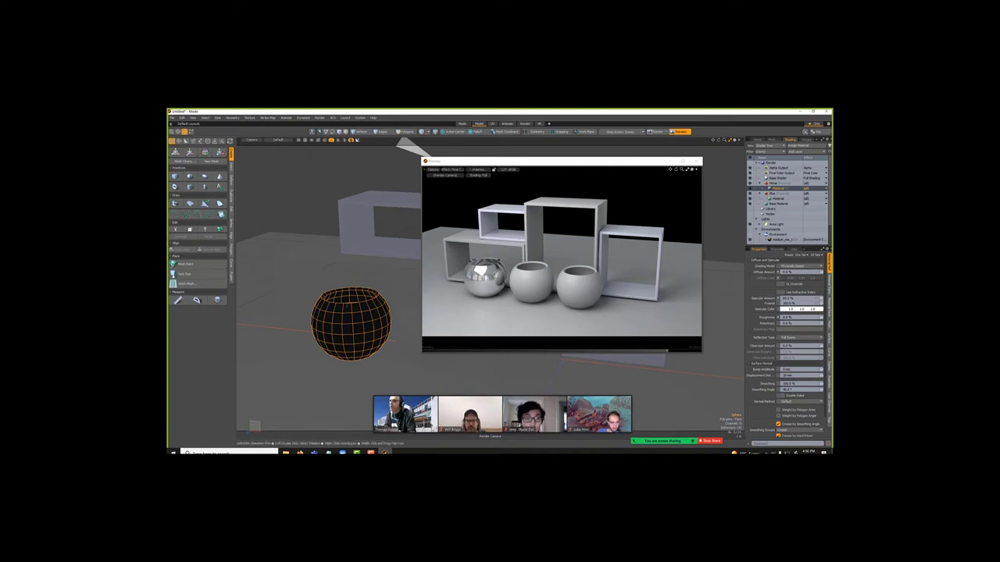
{"action": "scroll", "coordinate": [788, 394], "scroll_direction": "down", "scroll_amount": 1}
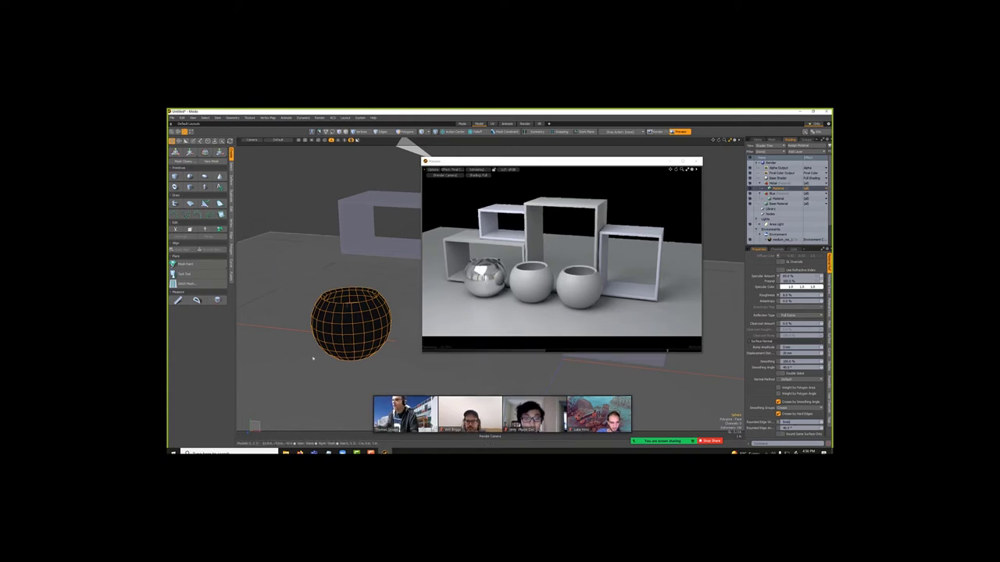
Move the render camera closer to the three bowls and reframe them against the shelves.
{"action": "scroll", "coordinate": [316, 356], "scroll_direction": "up", "scroll_amount": 3}
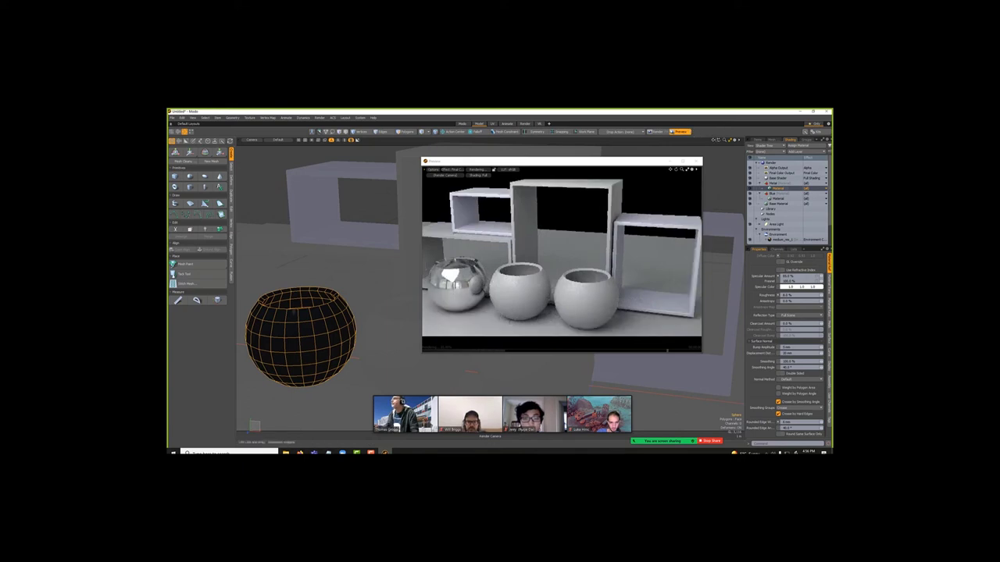
{"action": "left_click_drag", "start_coordinate": [719, 140], "coordinate": [718, 145]}
{"action": "left_click_drag", "start_coordinate": [294, 315], "coordinate": [334, 291], "text": "alt+shift"}
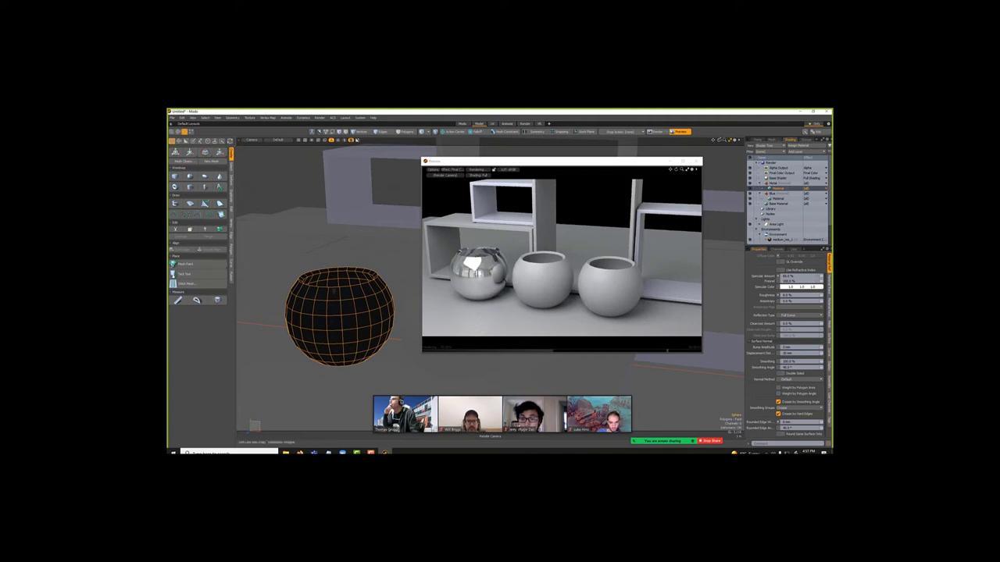
{"action": "left_click_drag", "start_coordinate": [334, 291], "coordinate": [331, 244], "text": "alt+shift"}
{"action": "left_click_drag", "start_coordinate": [327, 237], "coordinate": [354, 278], "text": "alt+shift"}
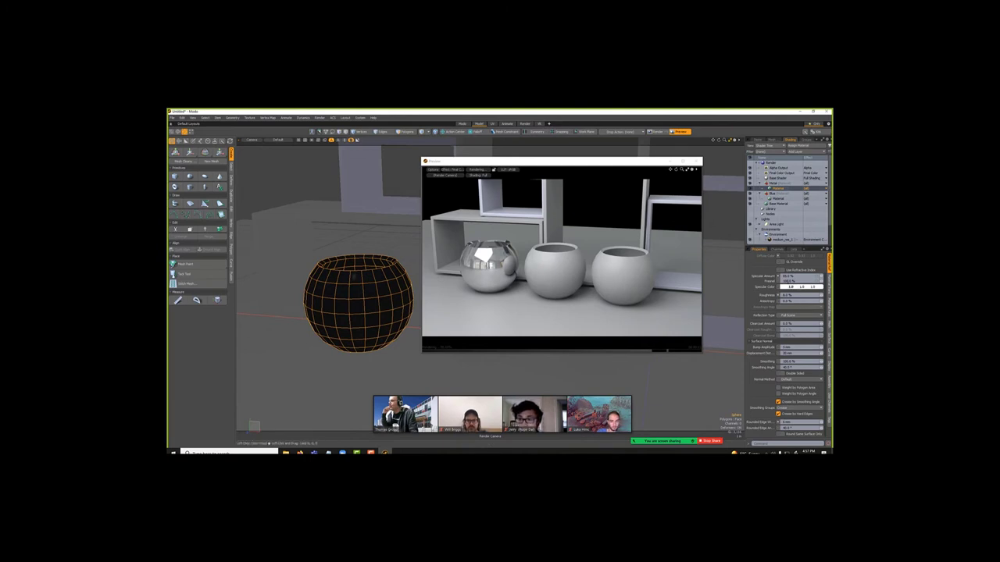
Set the Metal material's Specular Color to a light copper-orange using the color wheel.
{"action": "scroll", "coordinate": [764, 301], "scroll_direction": "up", "scroll_amount": 1}
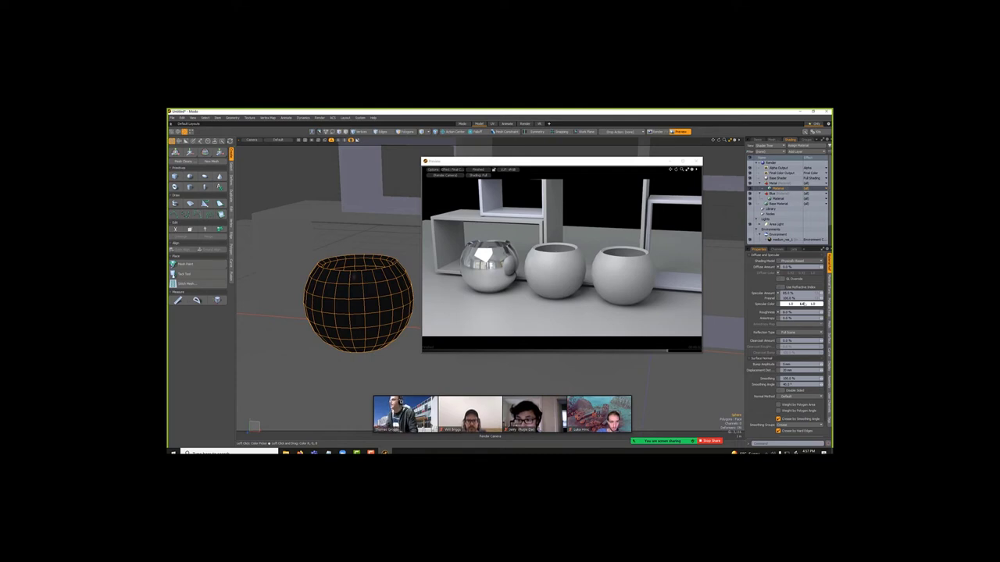
{"action": "left_click", "coordinate": [802, 304]}
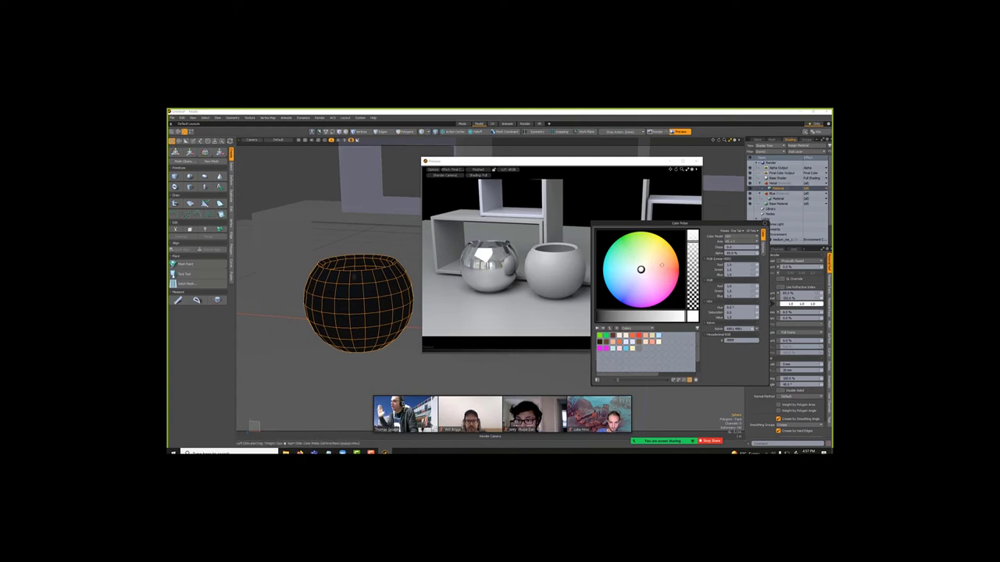
{"action": "left_click", "coordinate": [662, 262]}
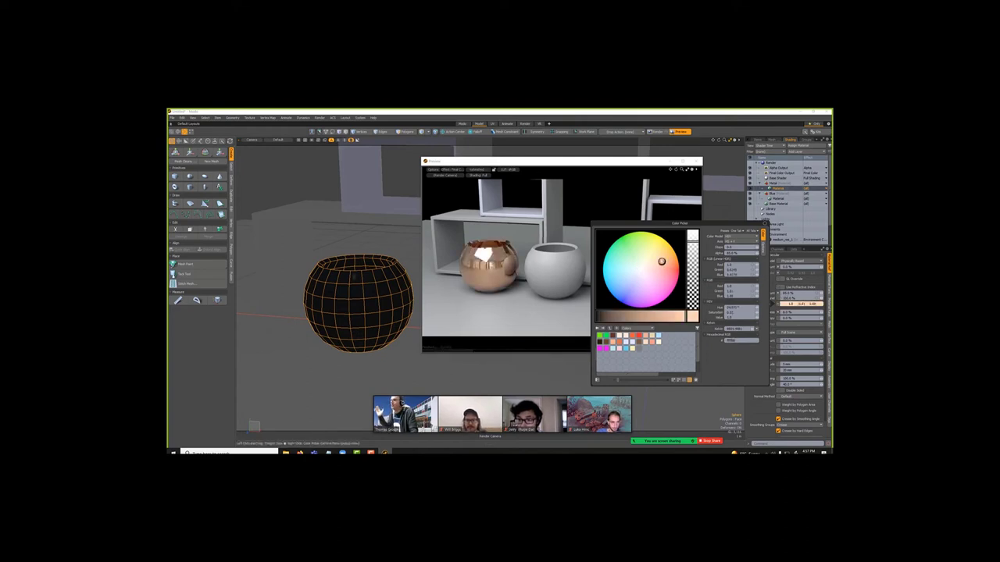
Adjust the metal material's specular colour to a slightly darkened copper tone and close the colour picker.
{"action": "mouse_move", "coordinate": [662, 261]}
{"action": "left_mouse_down"}
{"action": "mouse_move", "coordinate": [674, 274]}
{"action": "mouse_move", "coordinate": [656, 242]}
{"action": "mouse_move", "coordinate": [665, 255]}
{"action": "left_mouse_up"}
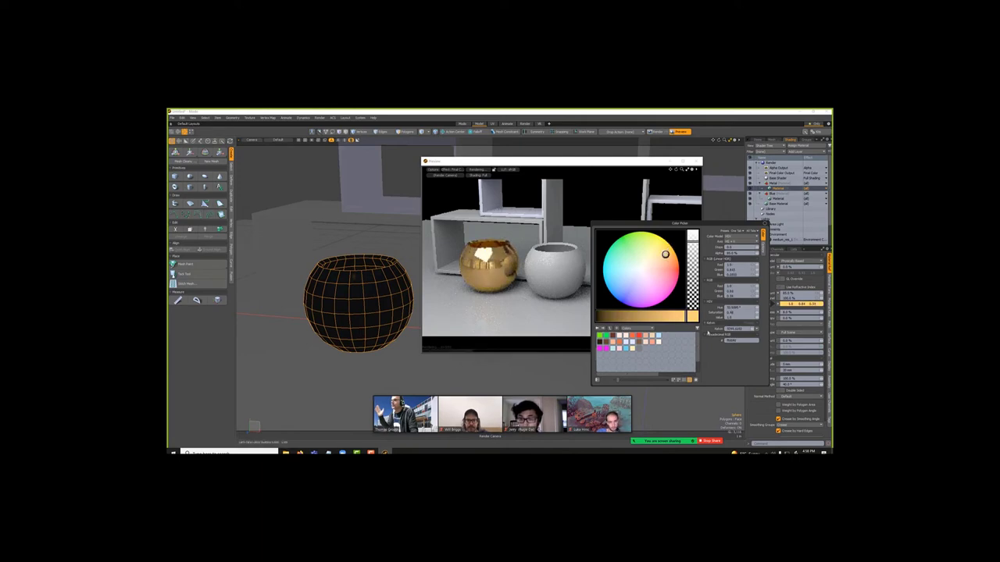
{"action": "left_click_drag", "start_coordinate": [665, 255], "coordinate": [664, 263]}
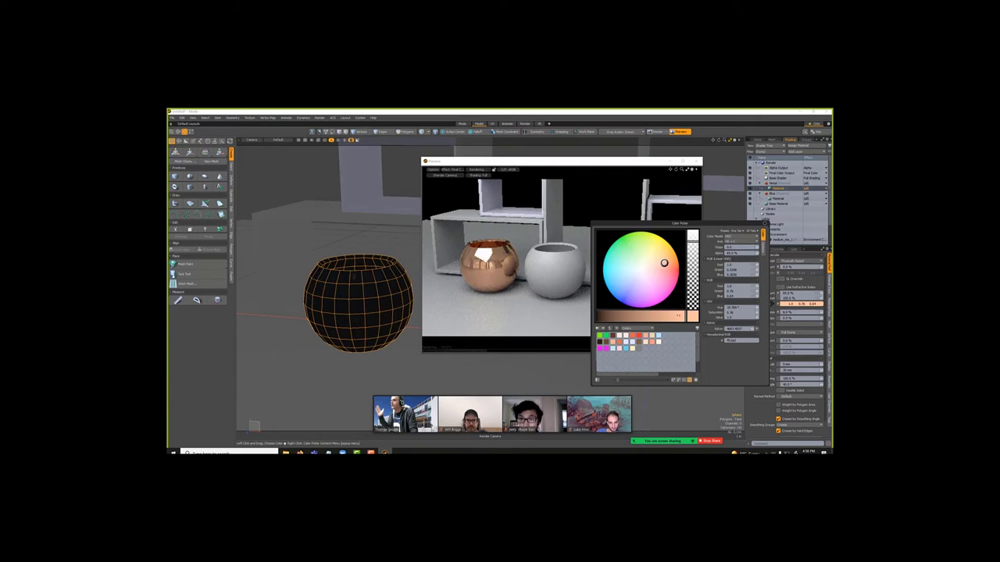
{"action": "mouse_move", "coordinate": [678, 316]}
{"action": "left_mouse_down"}
{"action": "mouse_move", "coordinate": [664, 315]}
{"action": "mouse_move", "coordinate": [674, 316]}
{"action": "left_mouse_up"}
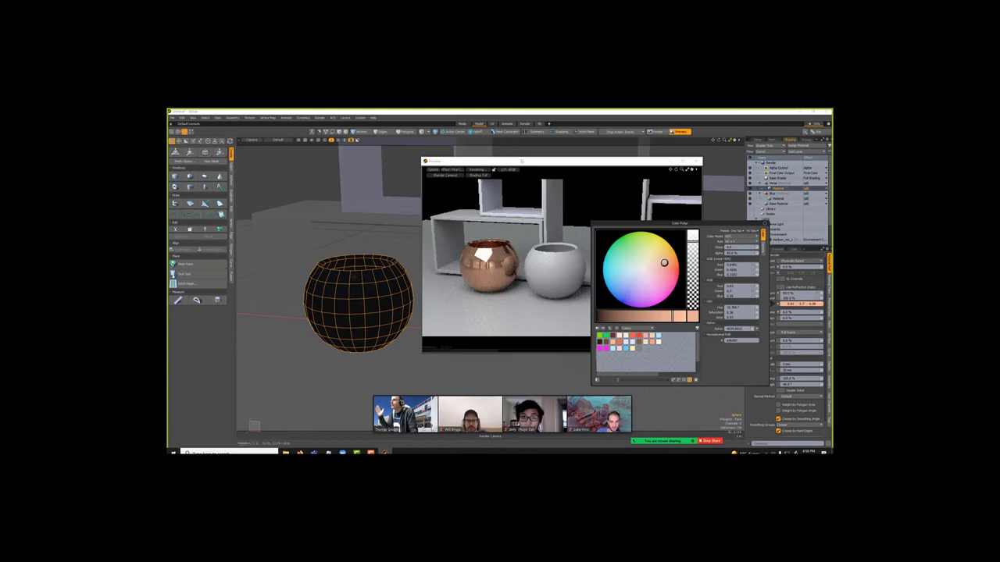
{"action": "left_click", "coordinate": [521, 161]}
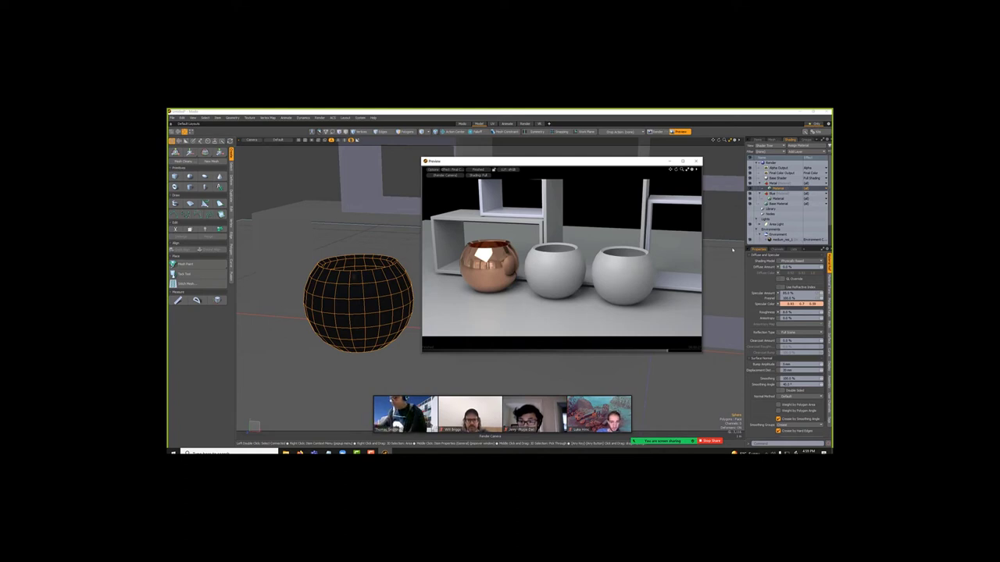
Browse the preset library's metal materials and look through the jewelry metal presets.
{"action": "key", "text": "F6"}
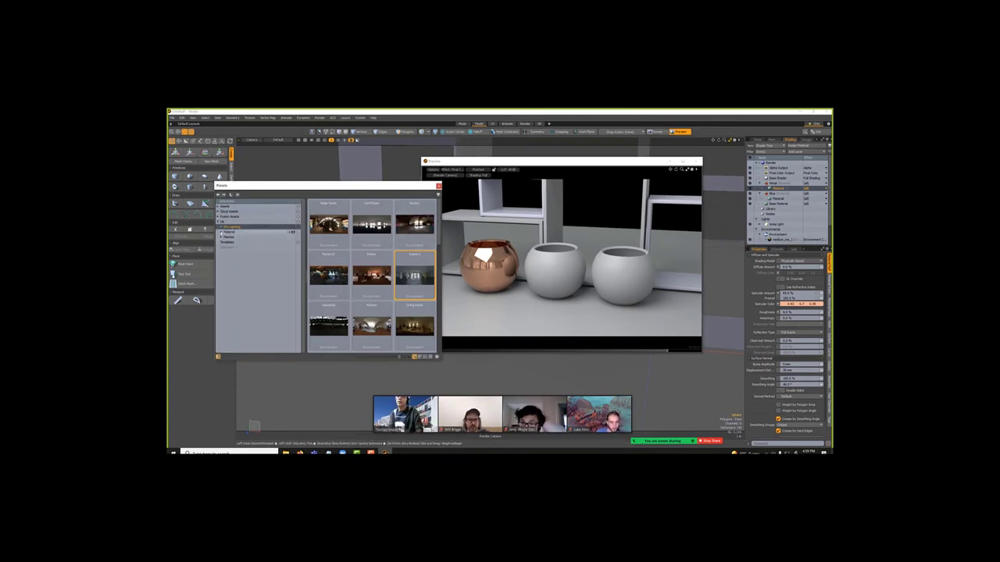
{"action": "left_click", "coordinate": [221, 232]}
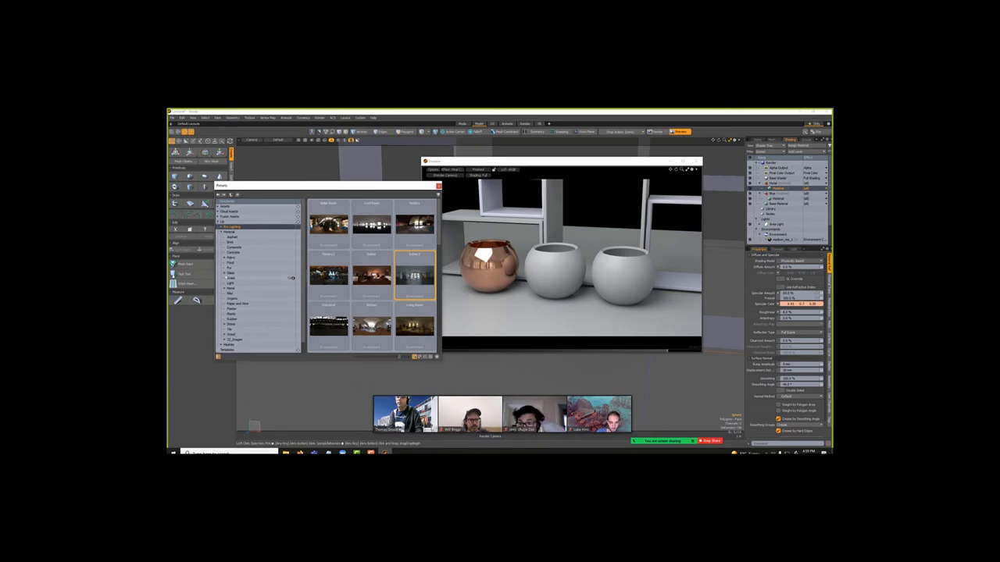
{"action": "left_click", "coordinate": [292, 288]}
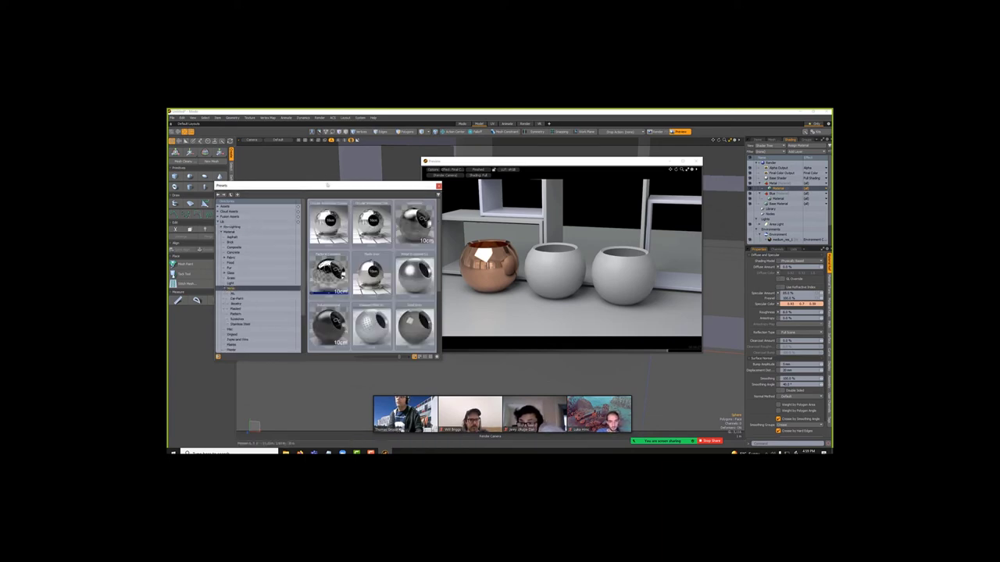
{"action": "left_click_drag", "start_coordinate": [327, 185], "coordinate": [334, 163]}
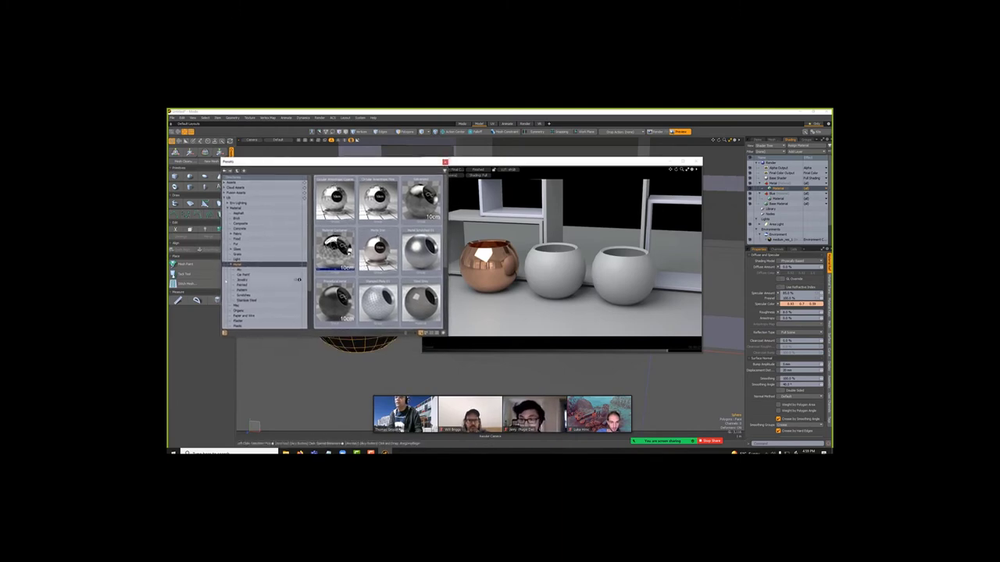
{"action": "left_click", "coordinate": [239, 270]}
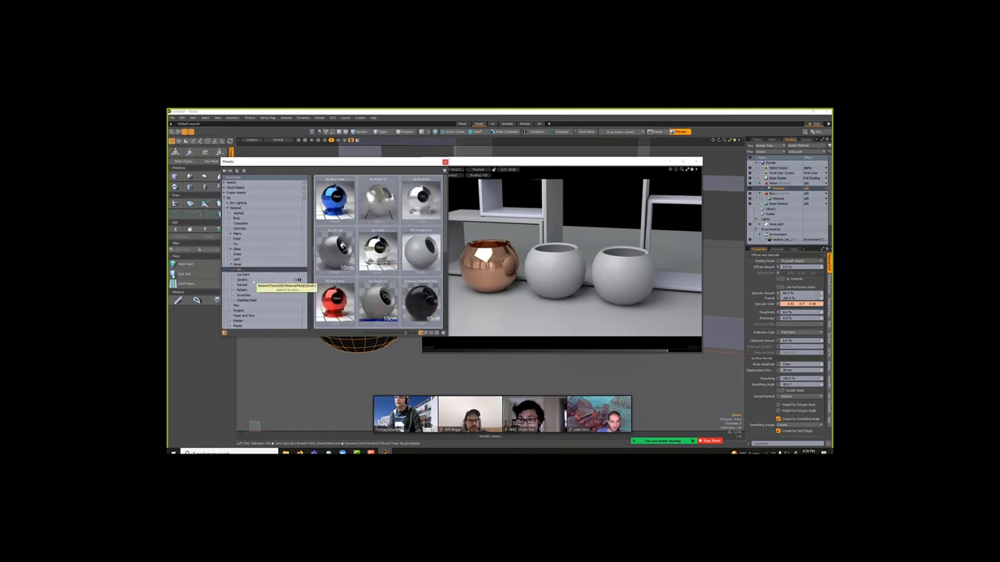
{"action": "left_click", "coordinate": [252, 279]}
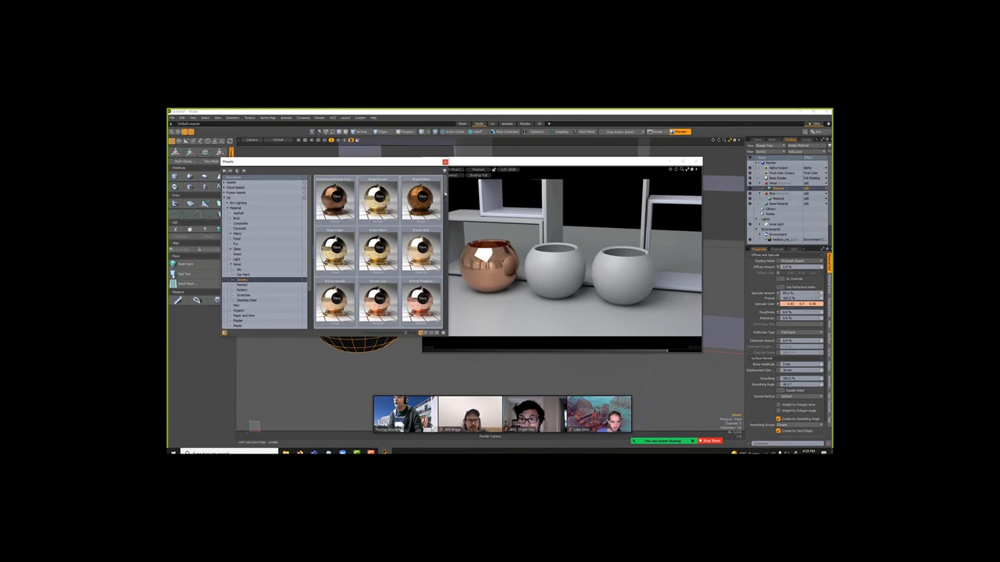
{"action": "left_click_drag", "start_coordinate": [446, 193], "coordinate": [449, 313]}
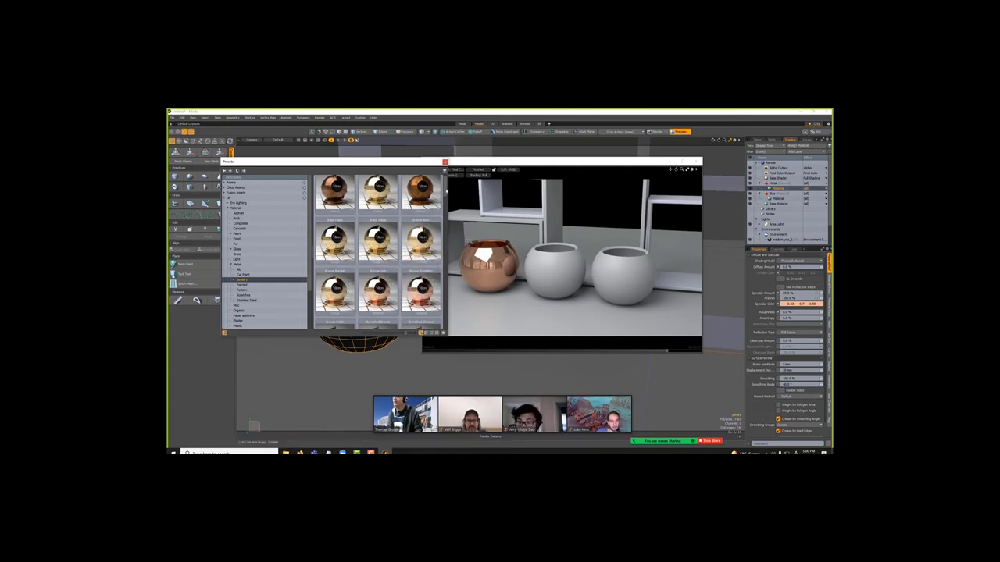
{"action": "scroll", "coordinate": [446, 190], "scroll_direction": "down", "scroll_amount": 2}
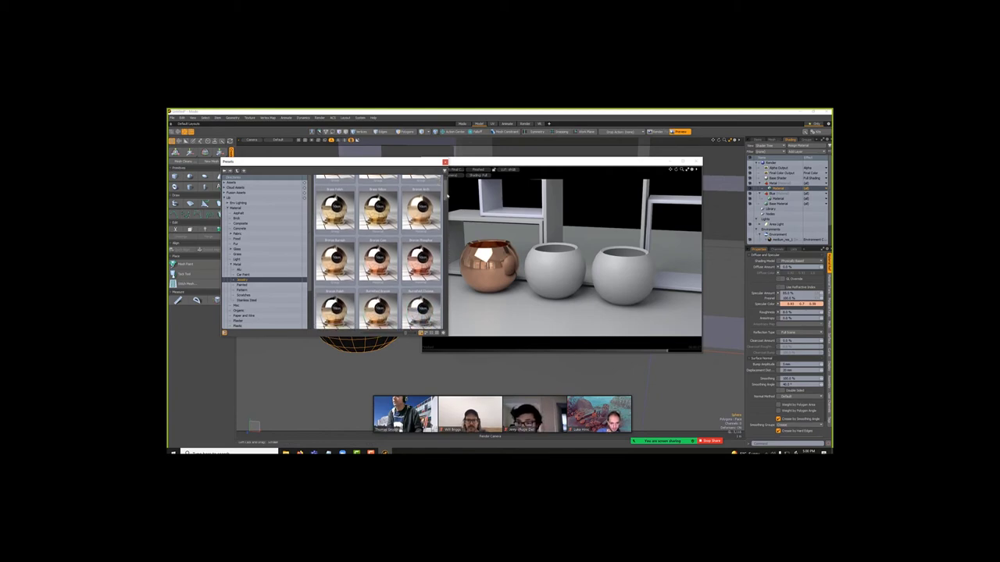
{"action": "scroll", "coordinate": [447, 197], "scroll_direction": "down", "scroll_amount": 2}
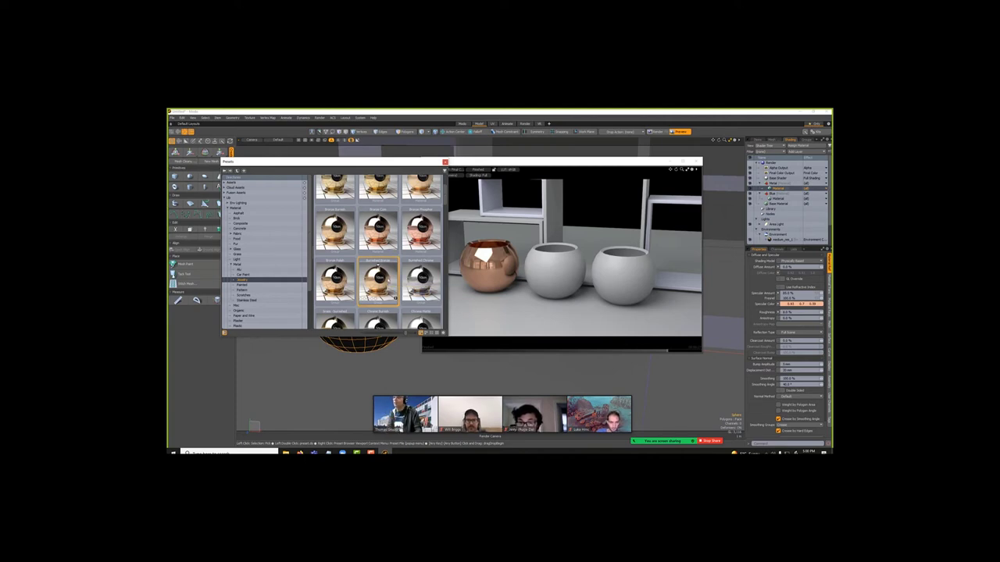
Try the burnished bronze preset on the metal bowl's material, followed by a burnished copper preset.
{"action": "left_click_drag", "start_coordinate": [467, 261], "coordinate": [724, 173]}
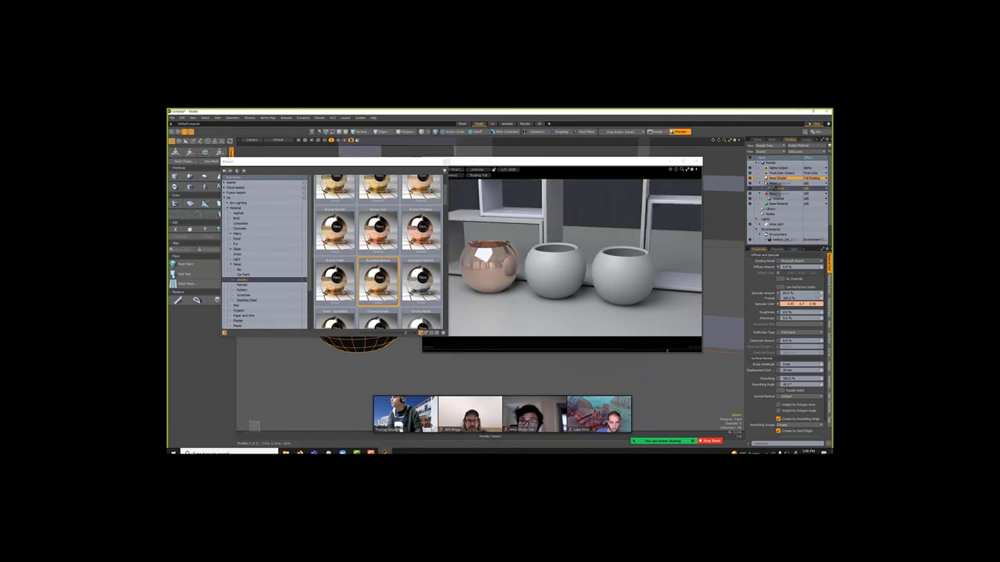
{"action": "left_click_drag", "start_coordinate": [785, 188], "coordinate": [784, 189]}
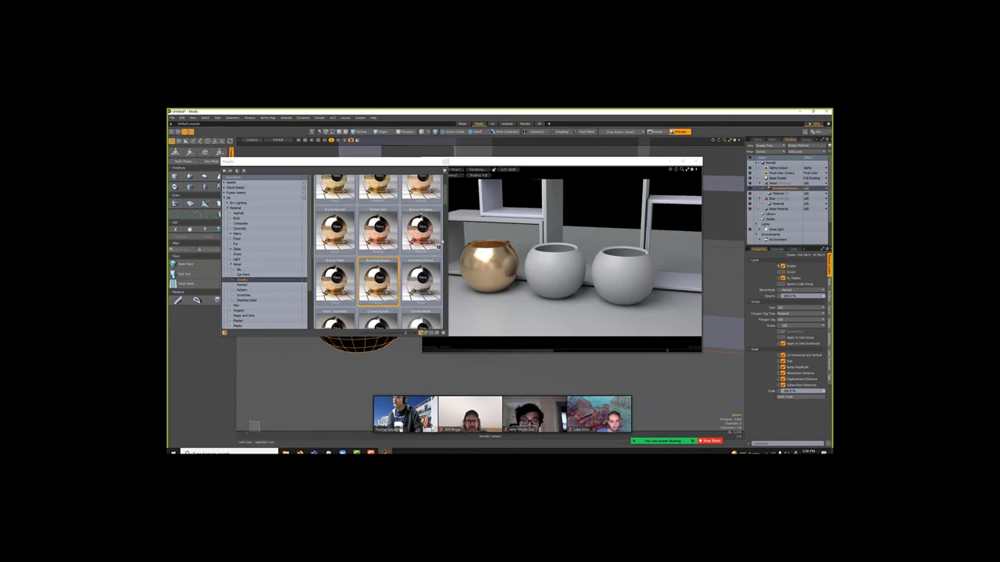
{"action": "left_click_drag", "start_coordinate": [446, 198], "coordinate": [448, 213]}
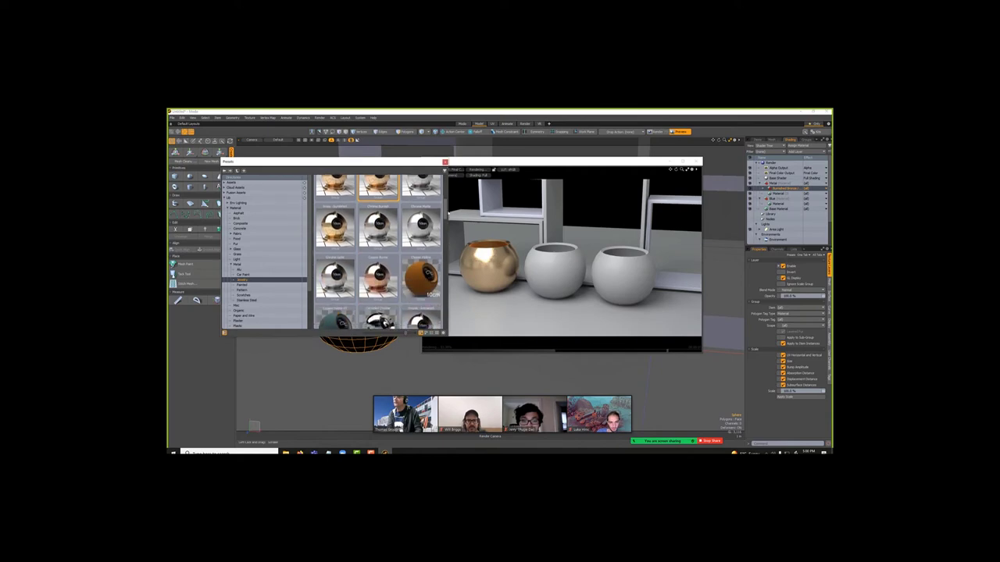
{"action": "scroll", "coordinate": [375, 250], "scroll_direction": "up", "scroll_amount": 2}
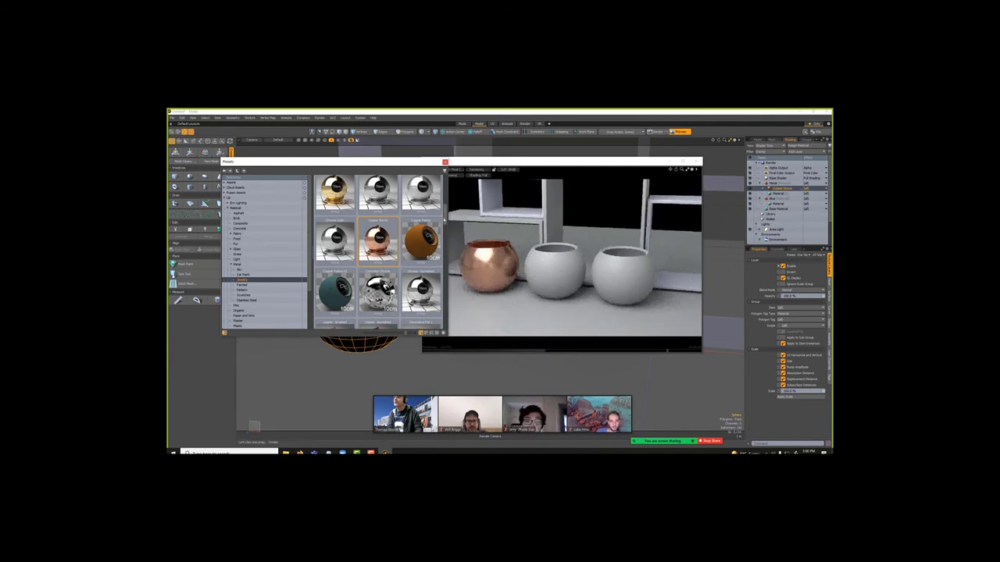
Look through the remaining jewelry metal presets, then undo the applied presets and close the preset browser.
{"action": "scroll", "coordinate": [444, 244], "scroll_direction": "down", "scroll_amount": 3}
{"action": "scroll", "coordinate": [444, 242], "scroll_direction": "down", "scroll_amount": 6}
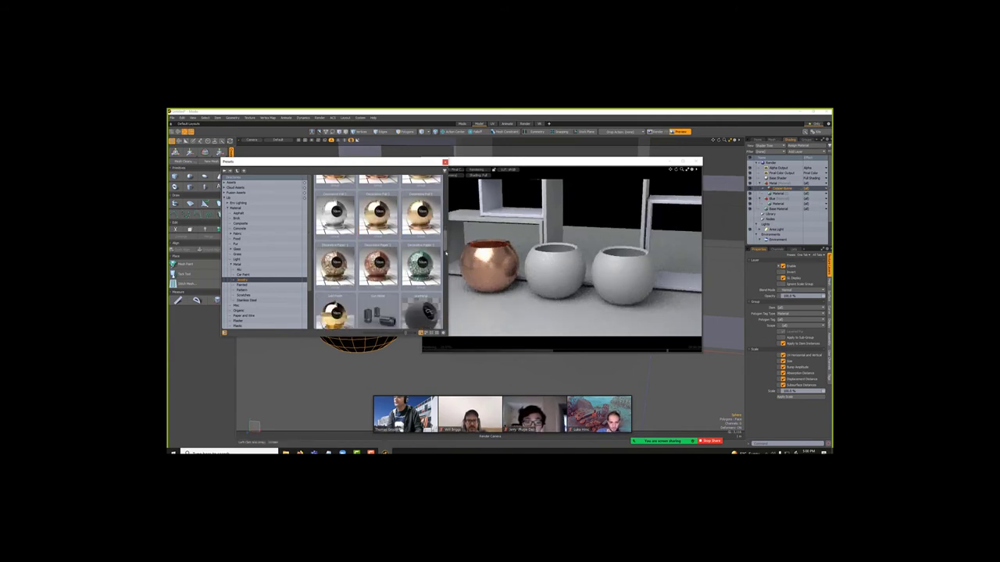
{"action": "scroll", "coordinate": [445, 257], "scroll_direction": "down", "scroll_amount": 2}
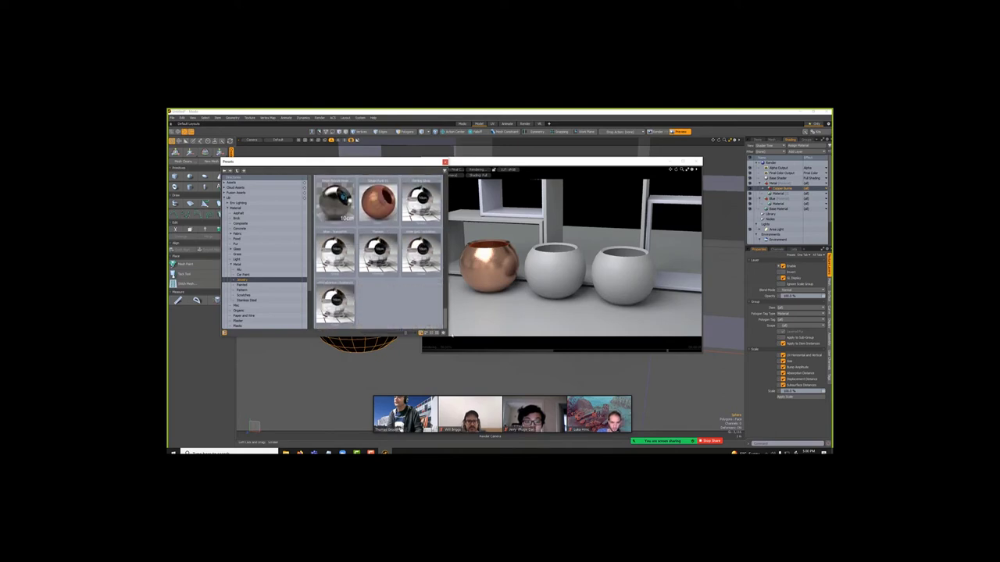
{"action": "scroll", "coordinate": [445, 250], "scroll_direction": "up", "scroll_amount": 5}
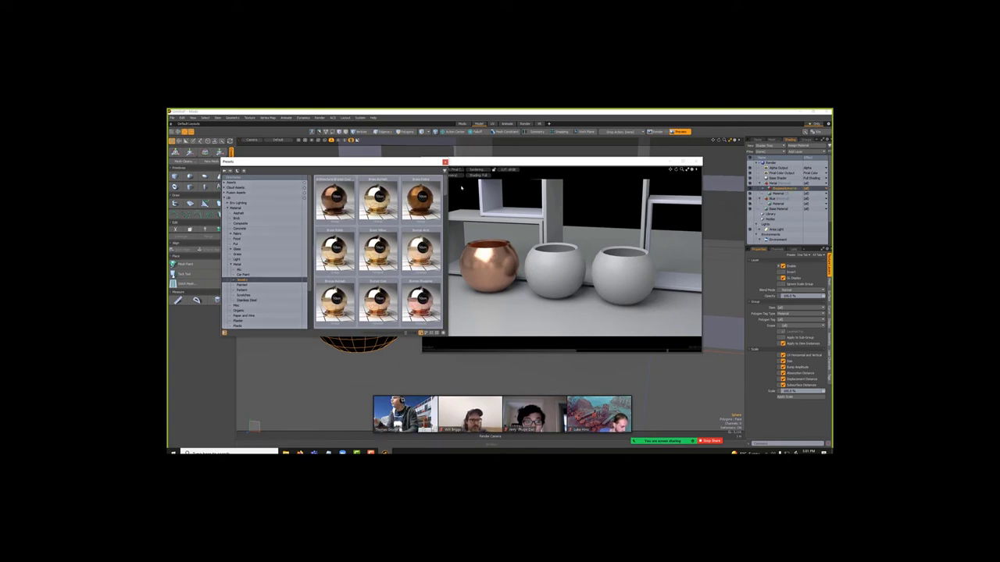
{"action": "key", "text": "ctrl+z"}
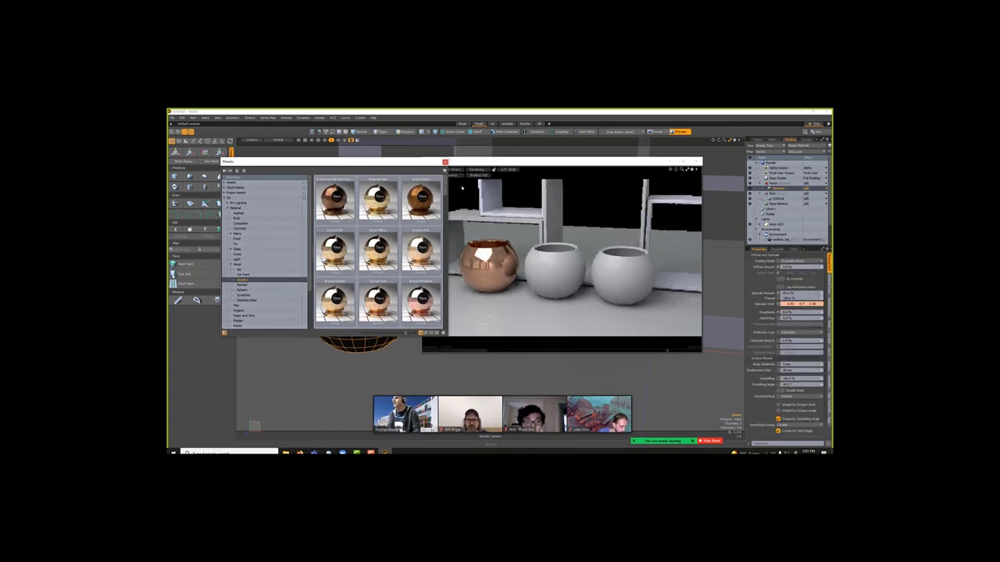
{"action": "left_click", "coordinate": [444, 162]}
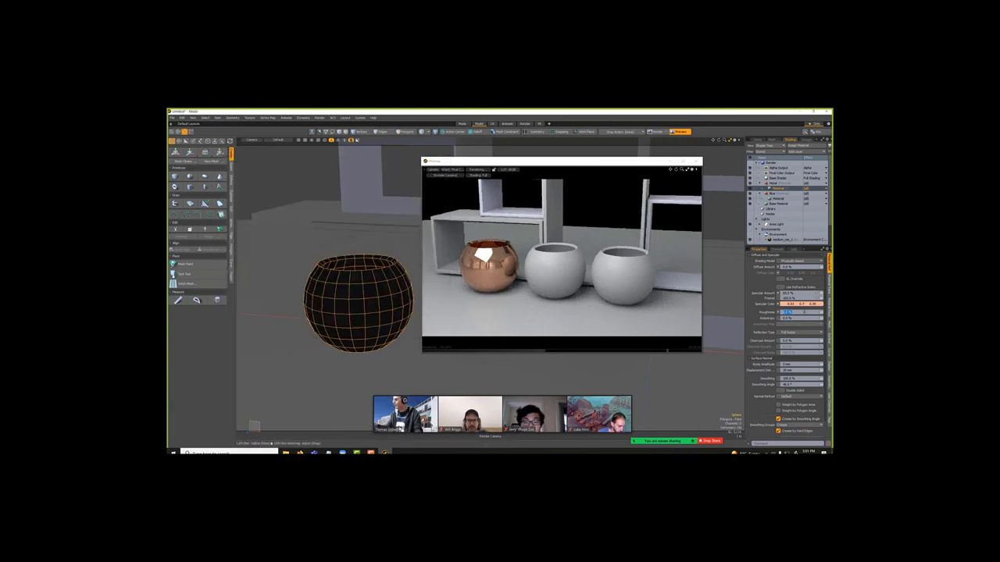
Raise the copper material's roughness slightly to soften its reflections, and adjust its specular amount.
{"action": "type", "text": "10"}
{"action": "key", "text": "Return"}
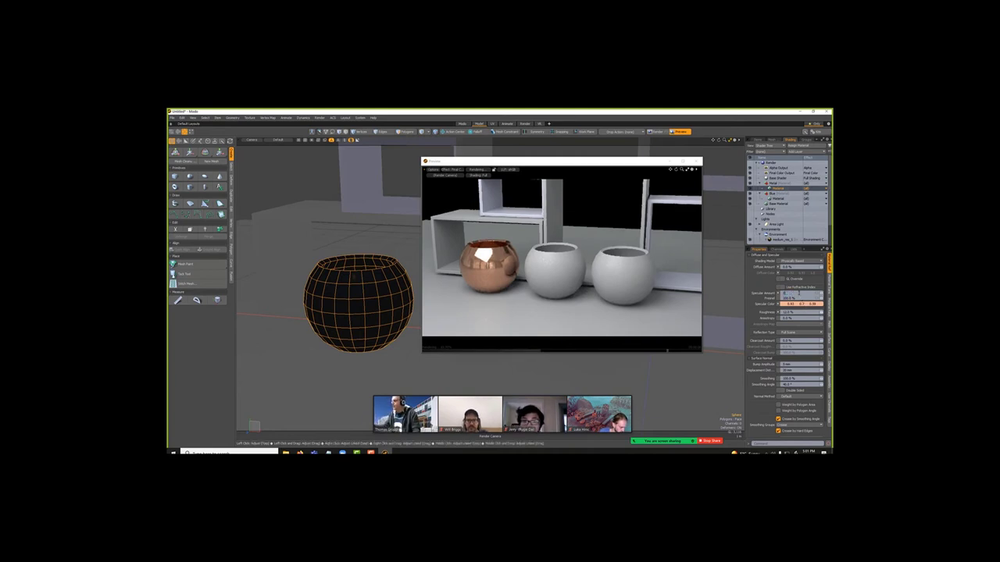
{"action": "left_click", "coordinate": [797, 313]}
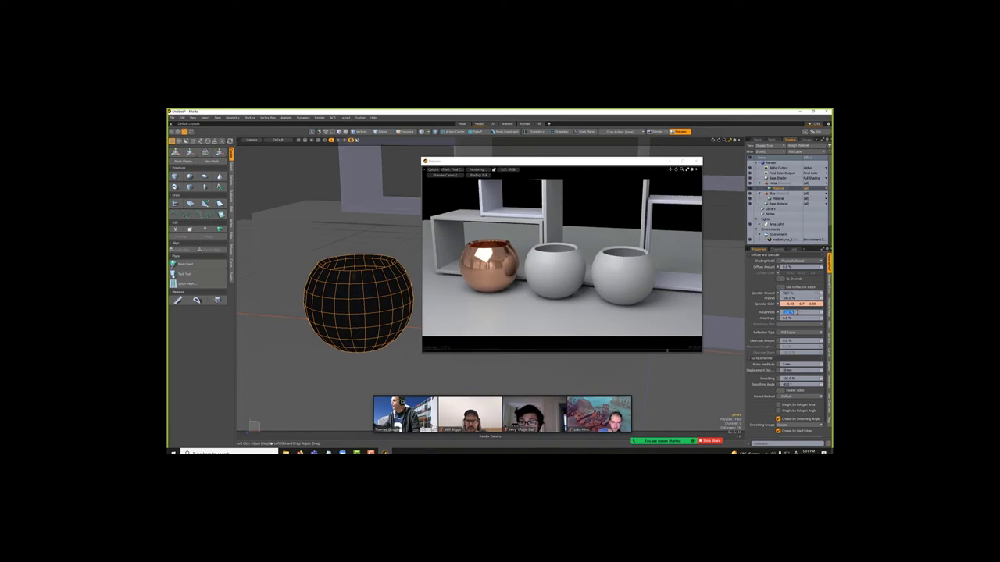
{"action": "type", "text": "20"}
{"action": "key", "text": "Return"}
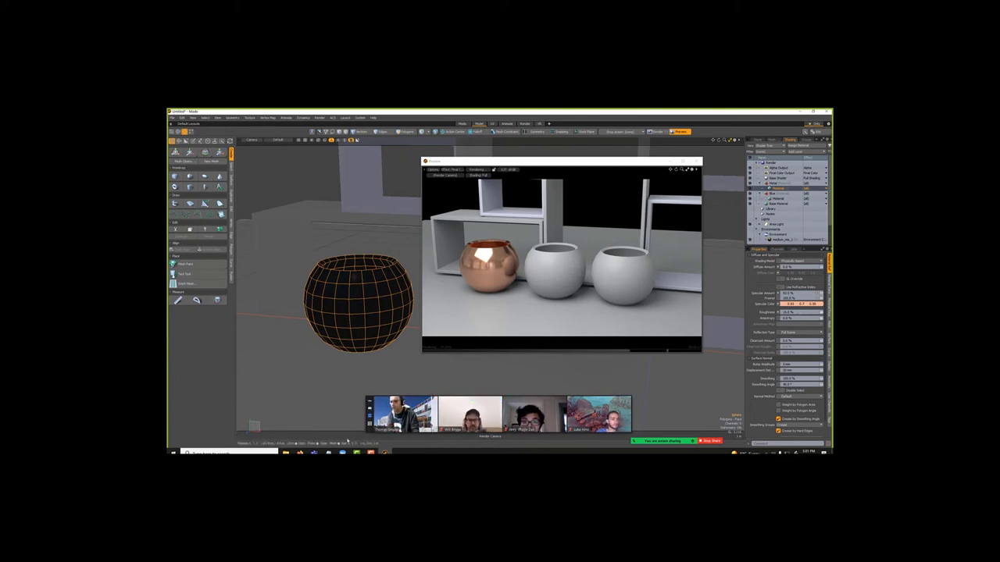
Switch to the Zoom meeting, share the entire screen, and move the participant thumbnails clear of the render preview.
{"action": "left_click", "coordinate": [370, 452]}
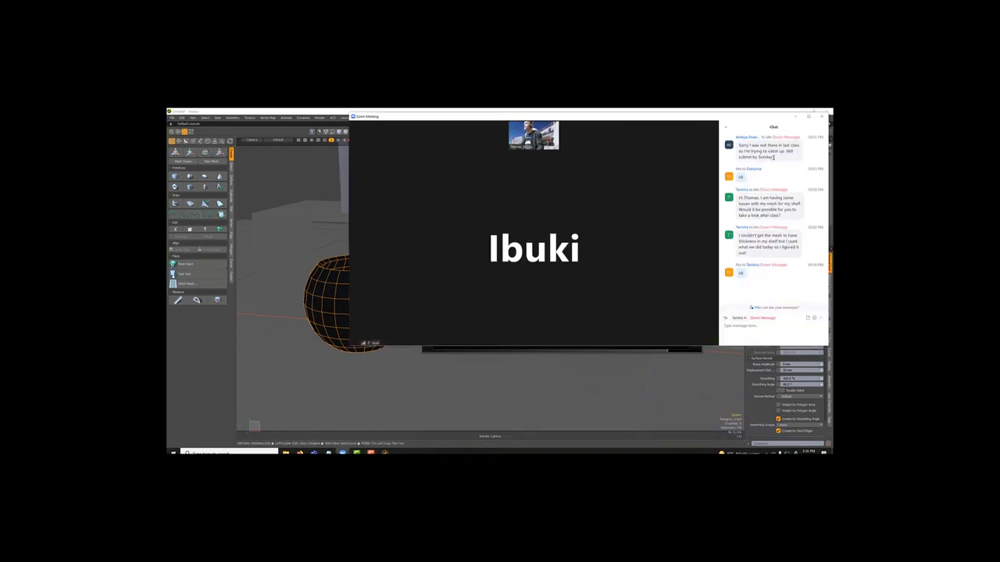
{"action": "left_click", "coordinate": [546, 337]}
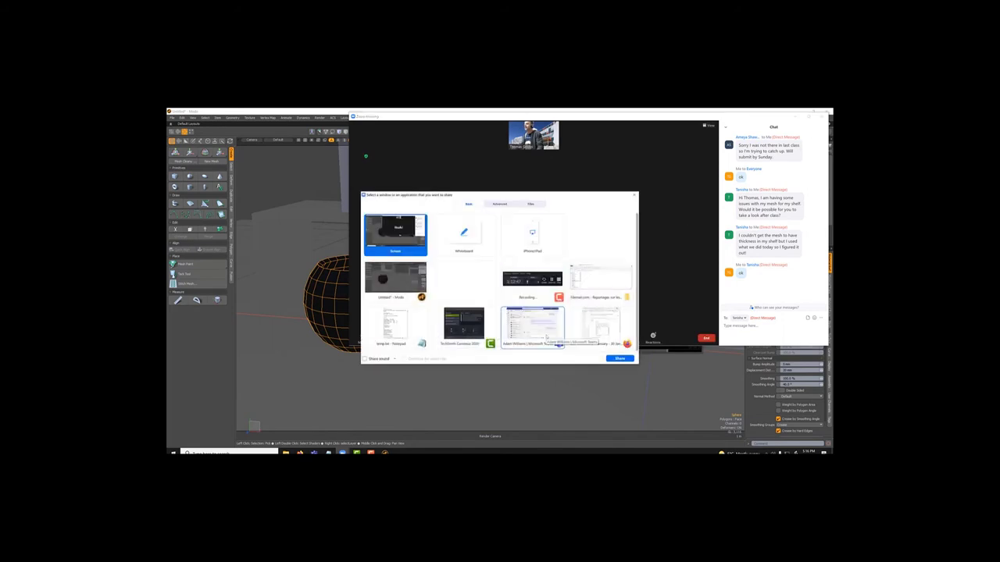
{"action": "left_click", "coordinate": [612, 358]}
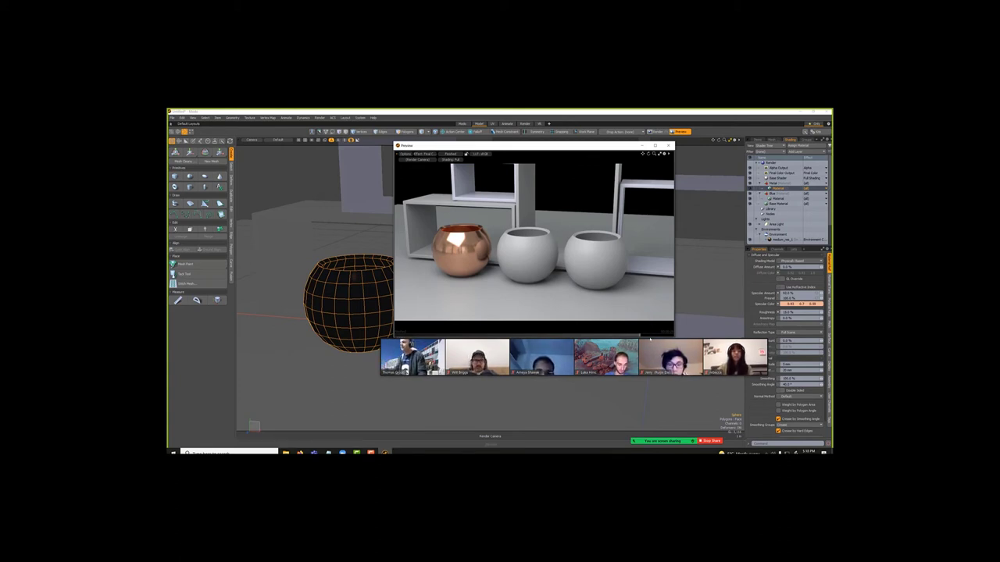
{"action": "left_click_drag", "start_coordinate": [651, 342], "coordinate": [598, 395]}
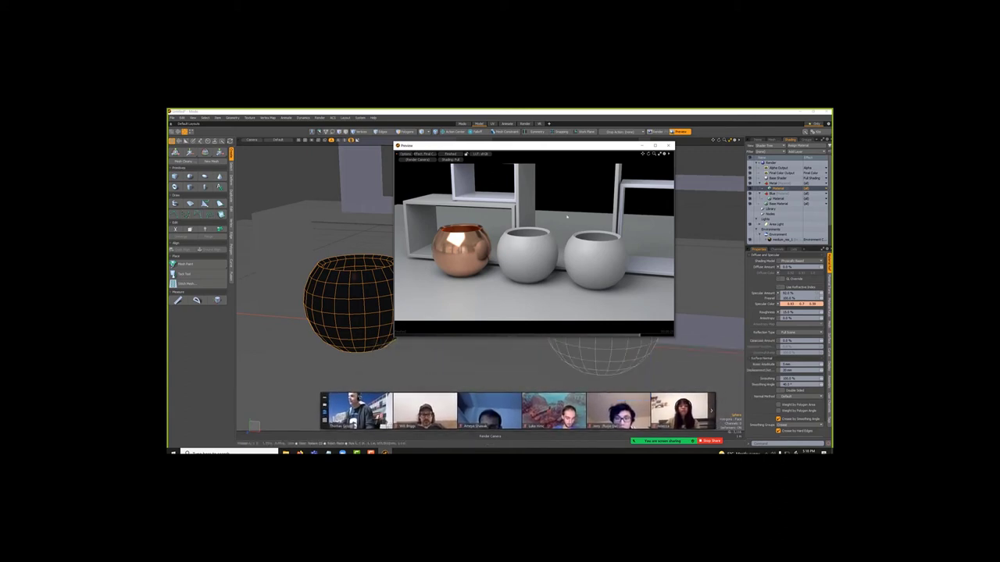
Move the render preview aside, select the middle bowl, and assign it a new material of its own.
{"action": "left_click_drag", "start_coordinate": [537, 147], "coordinate": [532, 162]}
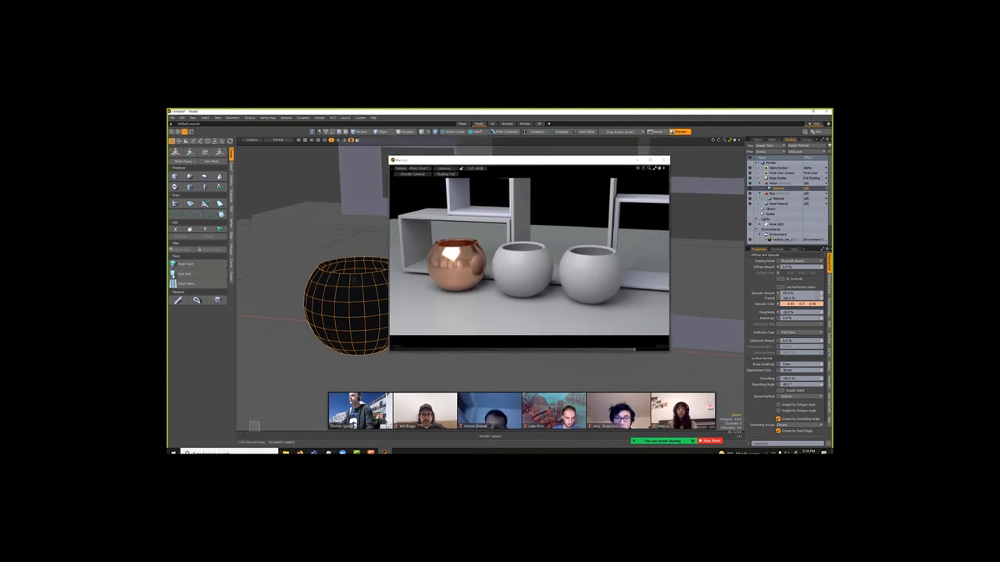
{"action": "left_click_drag", "start_coordinate": [354, 276], "coordinate": [361, 299], "text": "alt"}
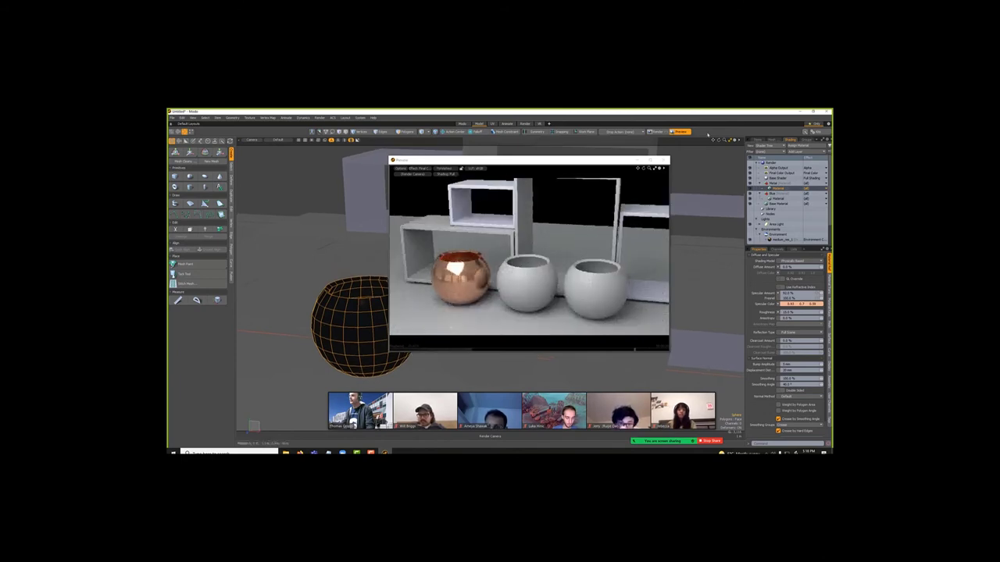
{"action": "key", "text": "ctrl+z"}
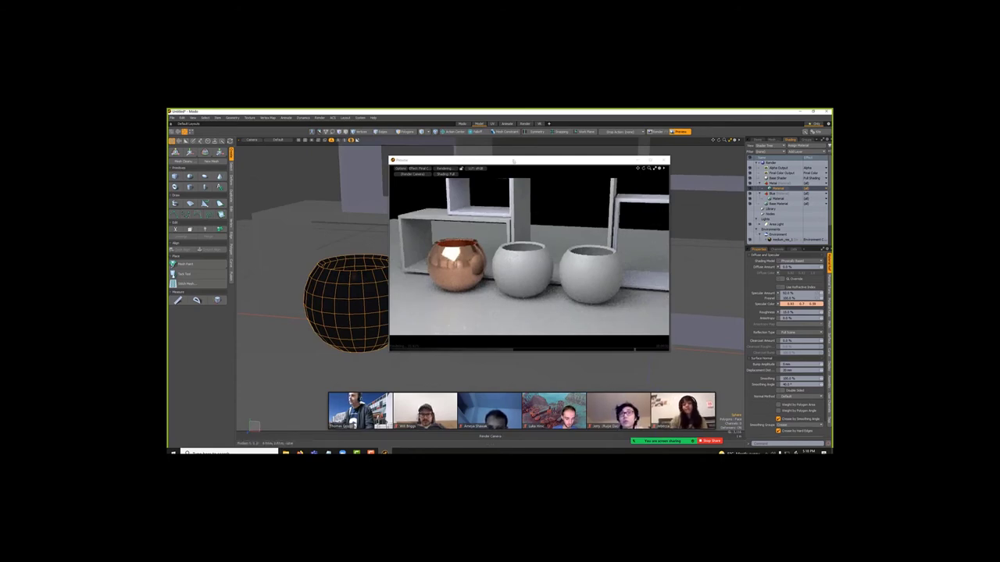
{"action": "left_click_drag", "start_coordinate": [515, 160], "coordinate": [396, 154]}
{"action": "left_click", "coordinate": [484, 324]}
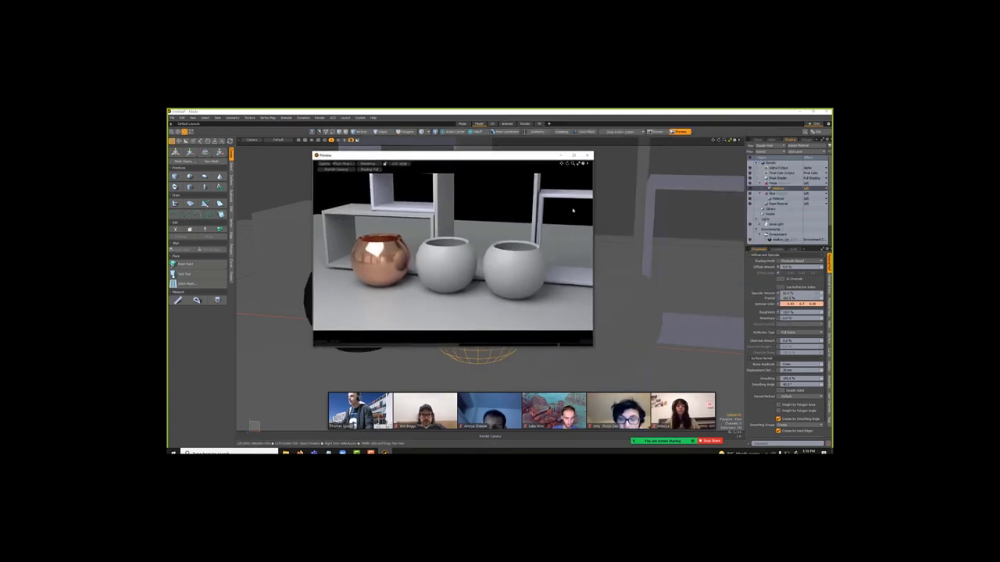
{"action": "key", "text": "m"}
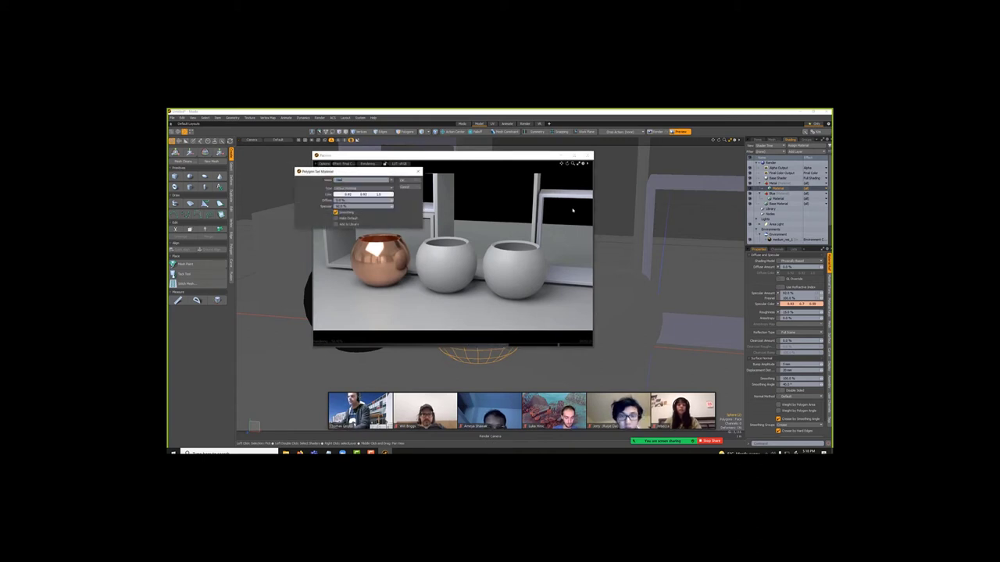
{"action": "key", "text": "Return"}
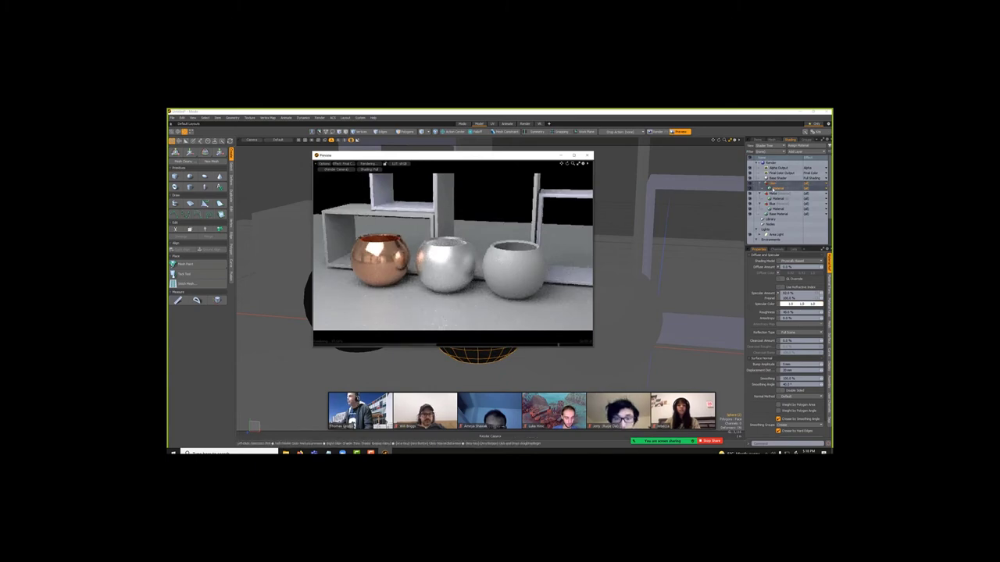
Set the middle bowl material's diffuse amount to 0%, specular amount to 4%, and roughness to 0%.
{"action": "left_click", "coordinate": [772, 189]}
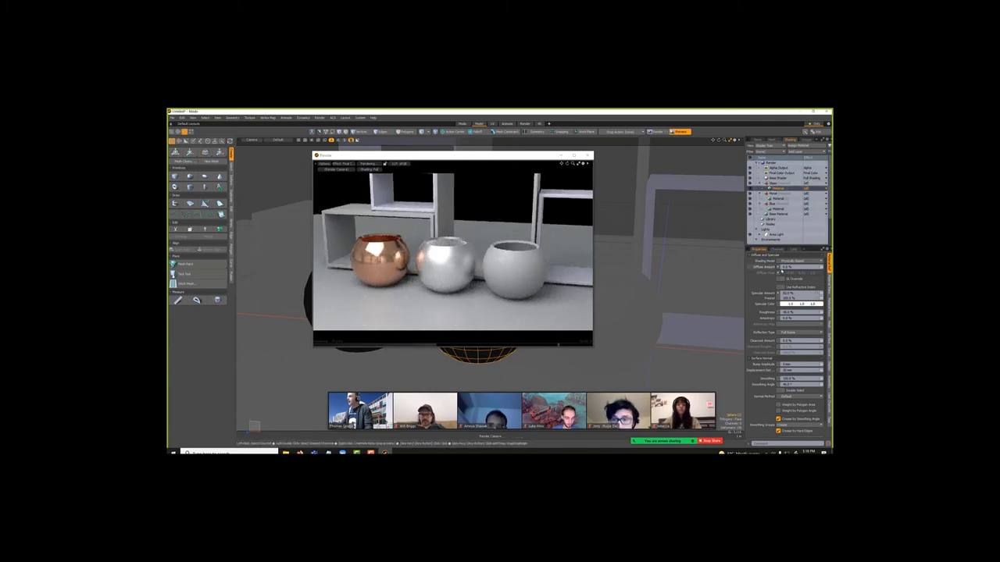
{"action": "left_click", "coordinate": [786, 267]}
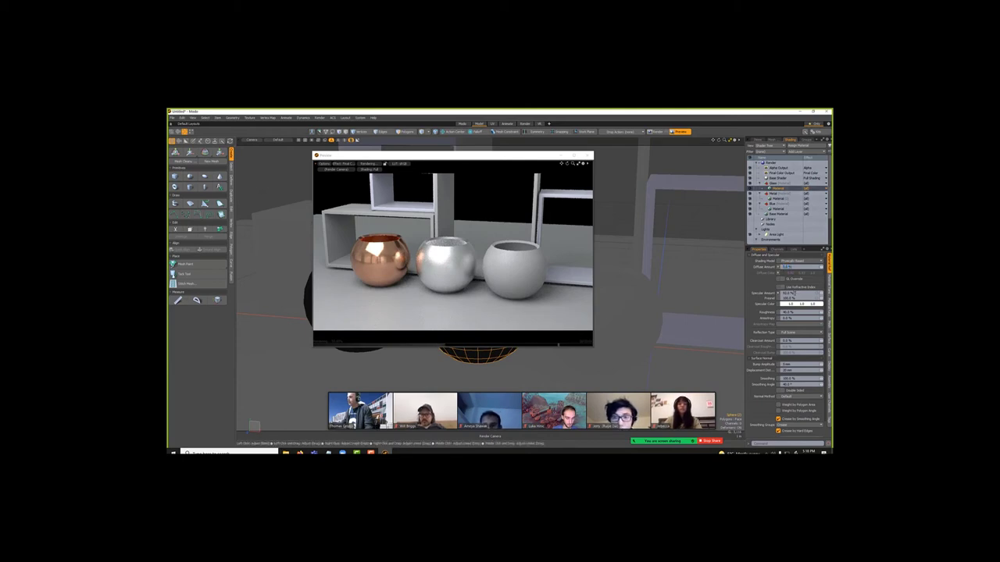
{"action": "left_click", "coordinate": [789, 293]}
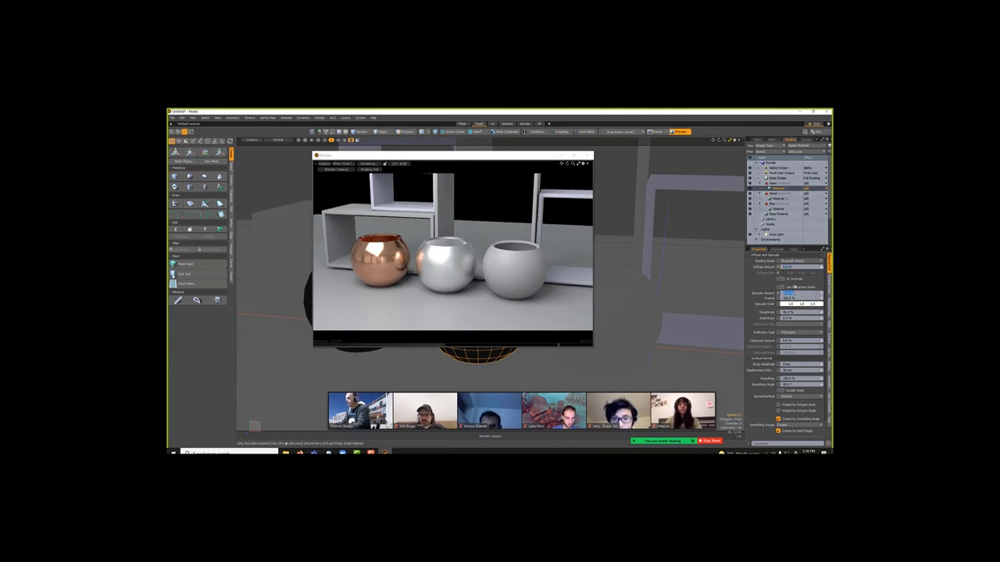
{"action": "key", "text": "Return"}
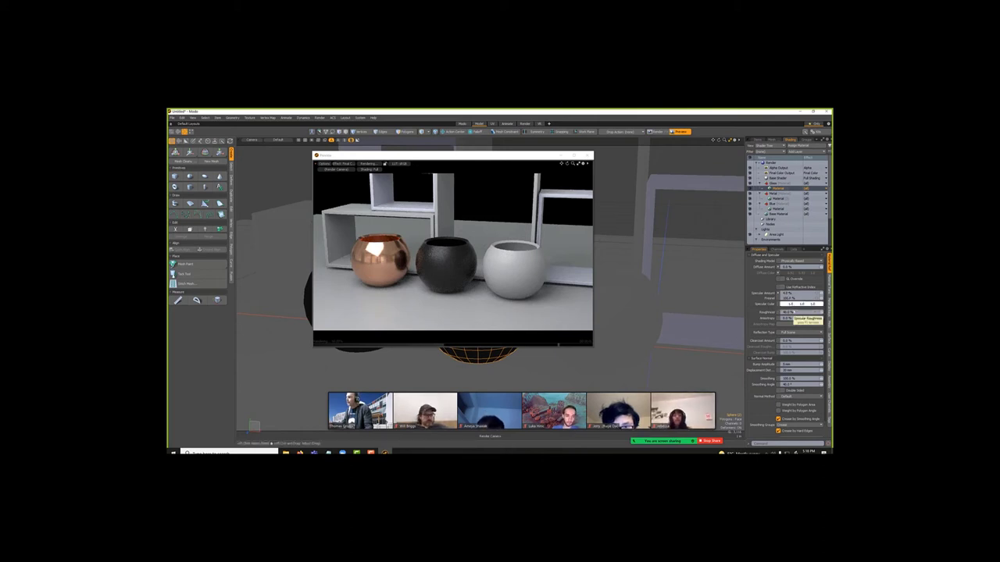
{"action": "left_click", "coordinate": [785, 311]}
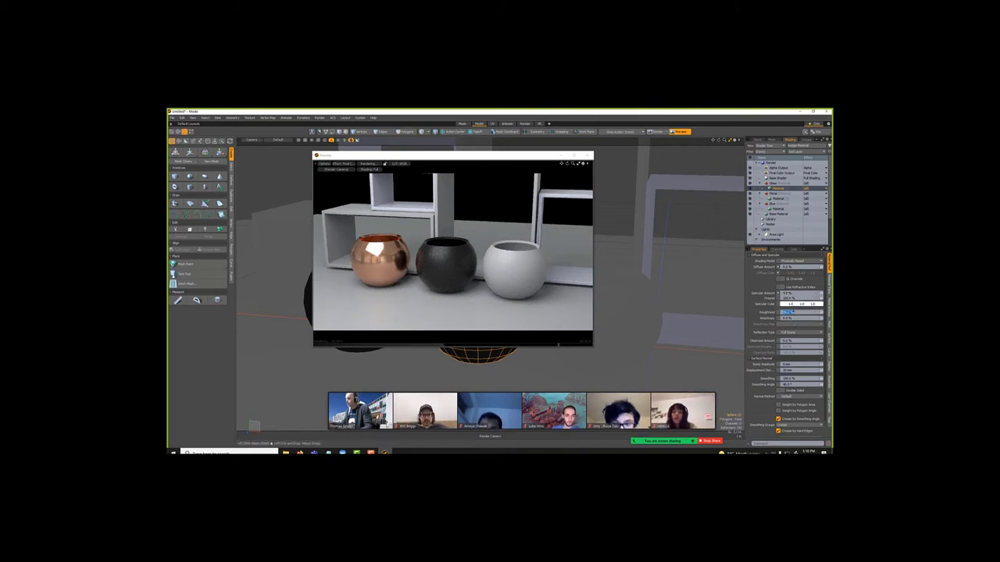
{"action": "key", "text": "Return"}
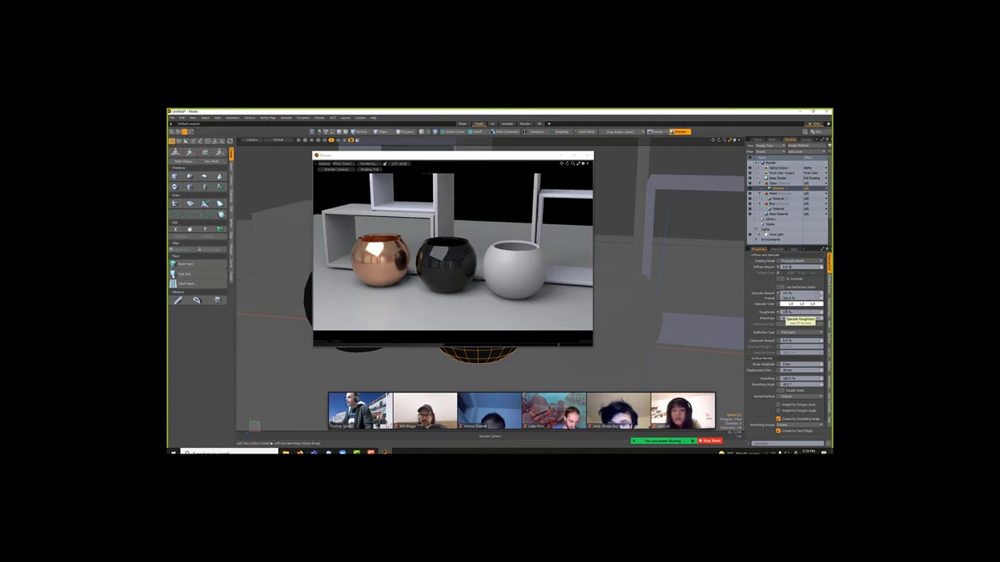
Make the middle bowl's material almost fully transparent and give it a glass-like refractive index from the presets.
{"action": "left_click", "coordinate": [830, 279]}
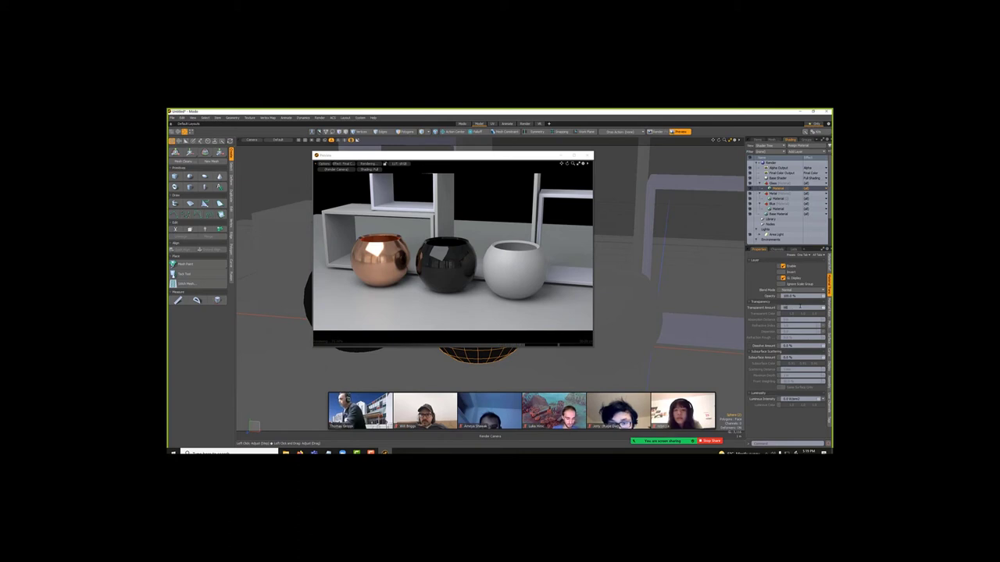
{"action": "key", "text": "Return"}
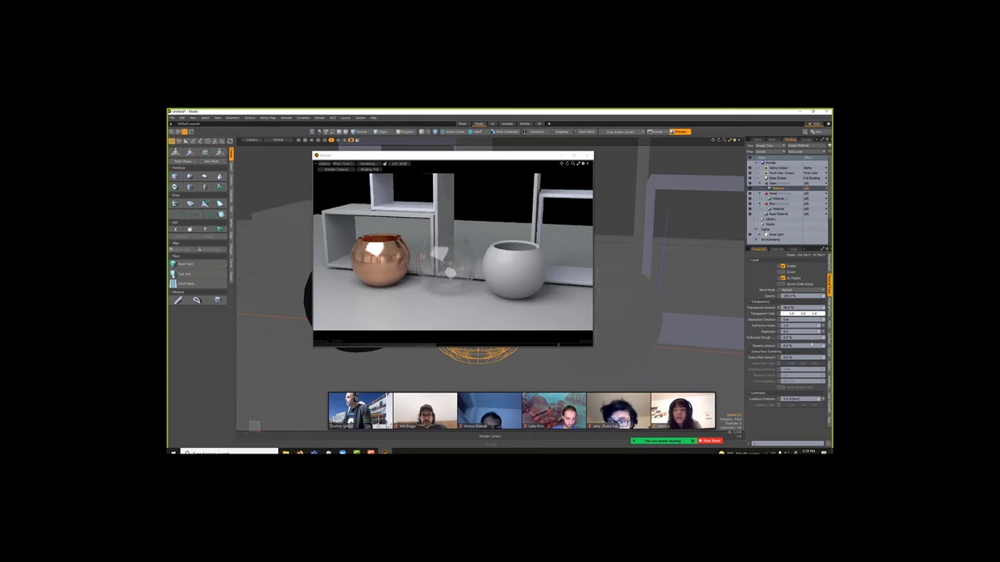
{"action": "left_click", "coordinate": [820, 326]}
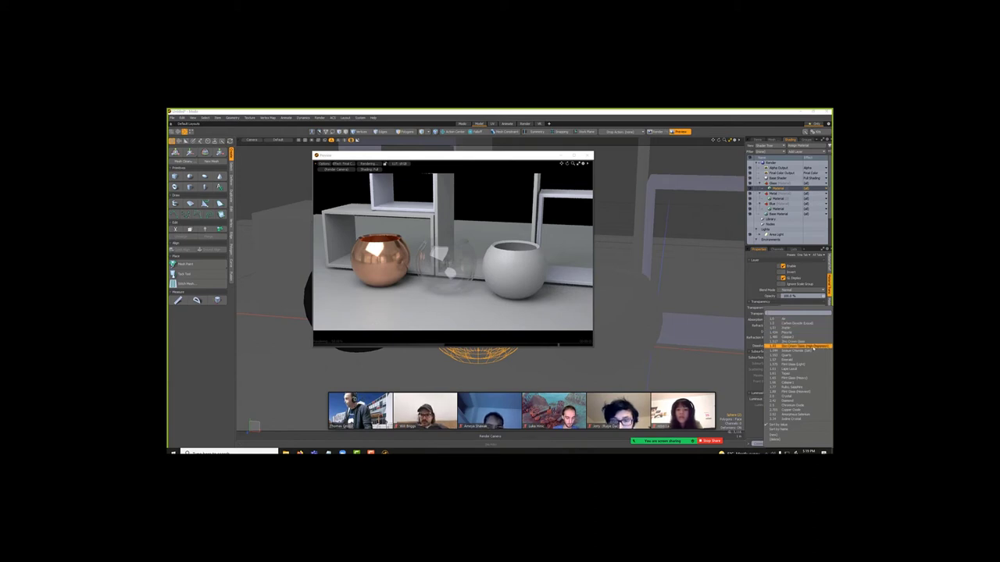
{"action": "left_click", "coordinate": [814, 342]}
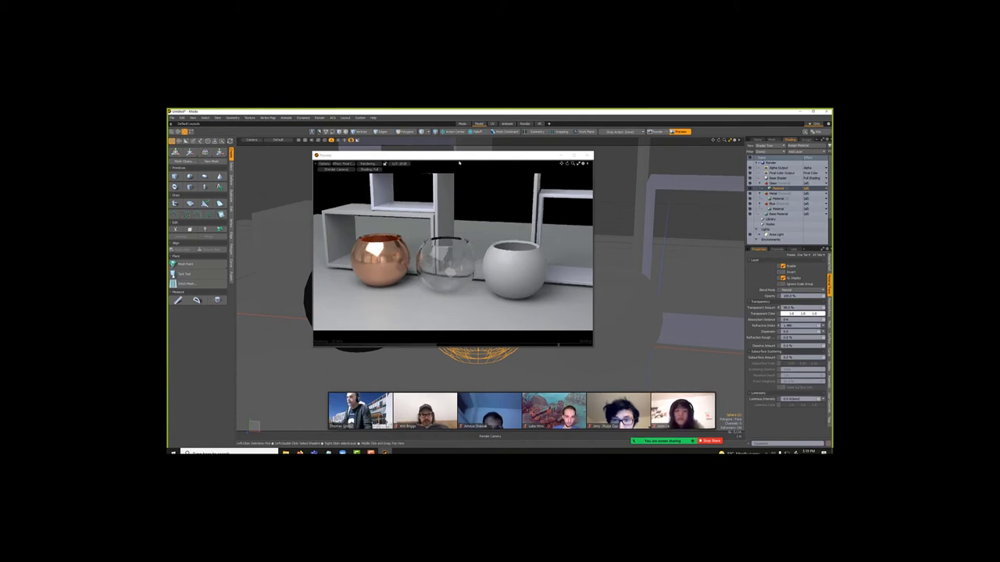
Move the render preview off the middle bowl and select two horizontal polygon loops around its body.
{"action": "left_click_drag", "start_coordinate": [460, 163], "coordinate": [649, 158]}
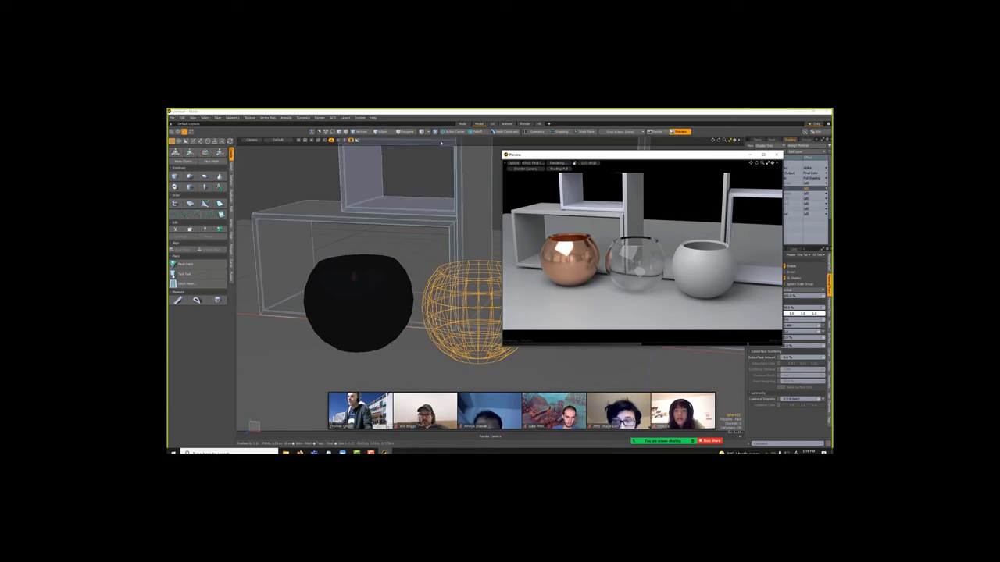
{"action": "left_click", "coordinate": [407, 132]}
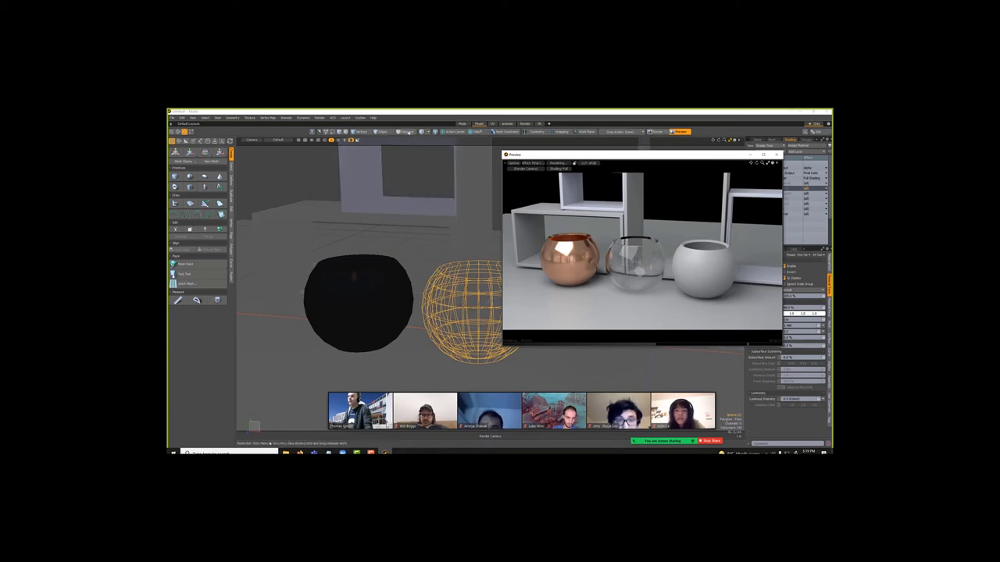
{"action": "left_click", "coordinate": [409, 132]}
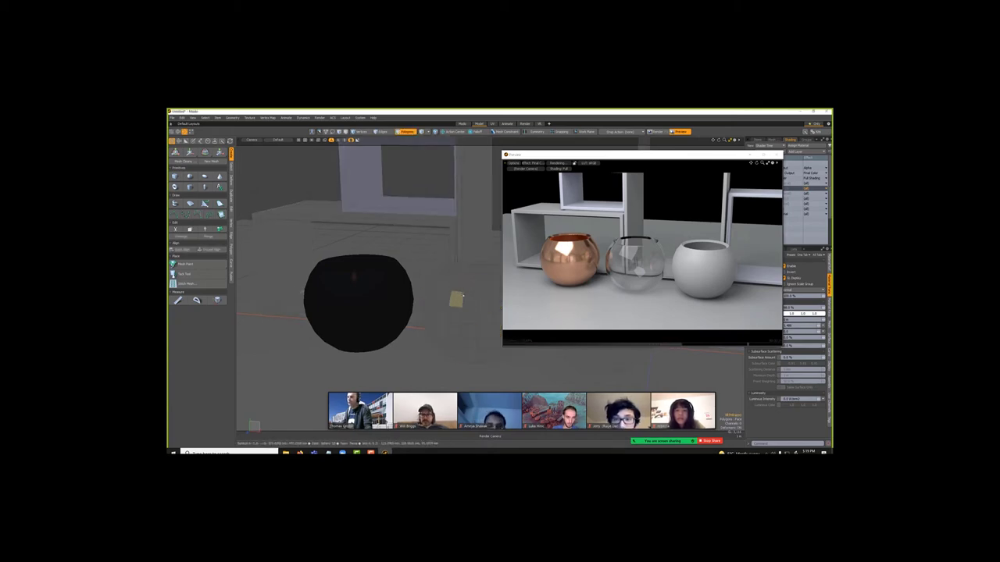
{"action": "left_click", "coordinate": [461, 298]}
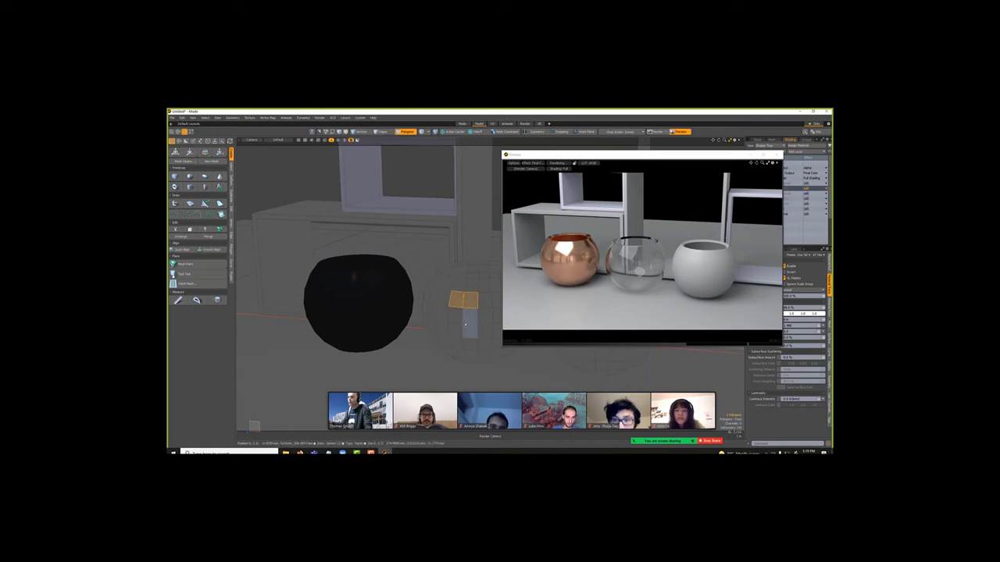
{"action": "left_click", "coordinate": [459, 330], "text": "shift"}
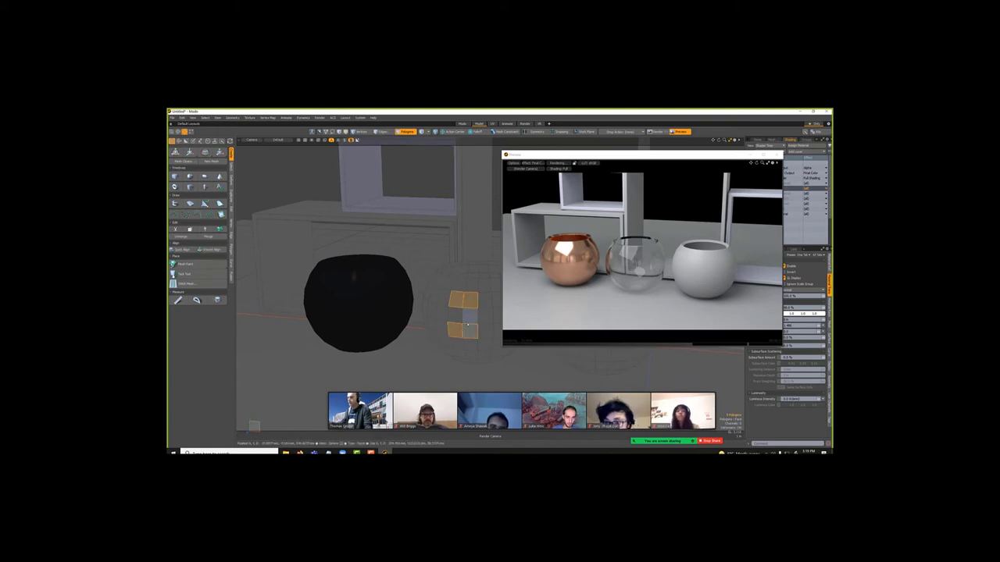
{"action": "key", "text": "l"}
Bevel the two selected polygon loops outward by a small shift to form raised bands, then return to item selection.
{"action": "key", "text": "b"}
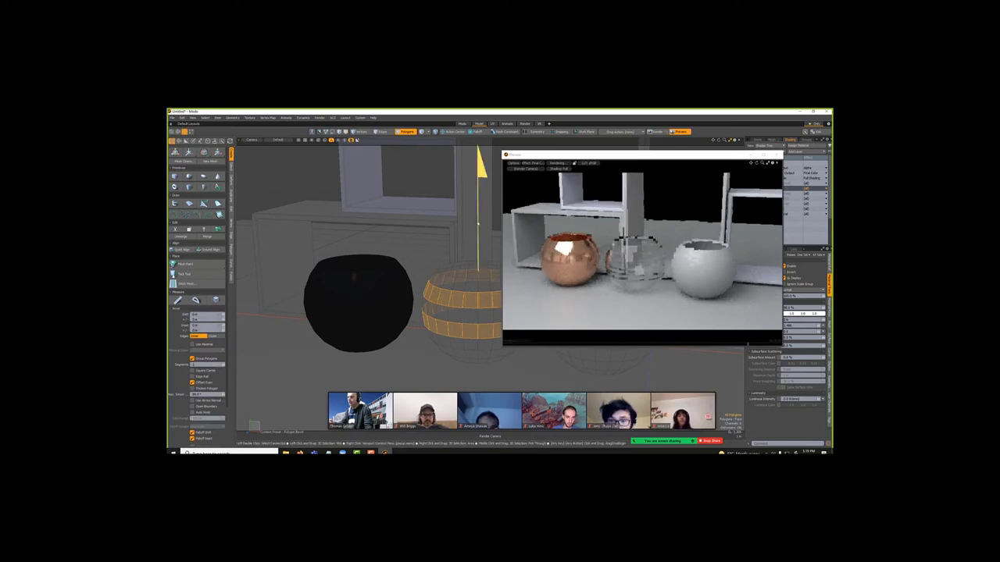
{"action": "left_click_drag", "start_coordinate": [478, 225], "coordinate": [479, 229]}
{"action": "left_click_drag", "start_coordinate": [481, 171], "coordinate": [479, 166]}
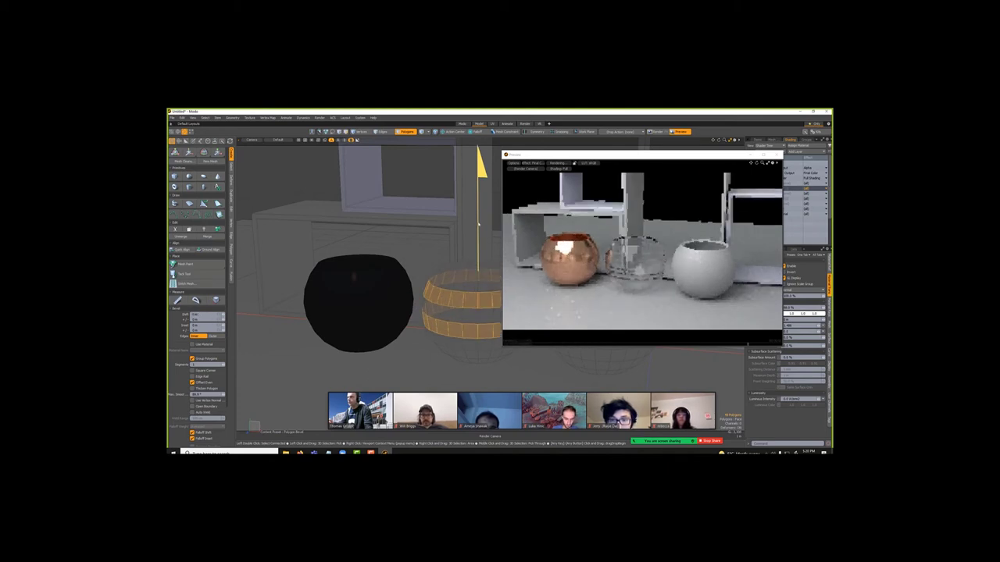
{"action": "left_click_drag", "start_coordinate": [479, 224], "coordinate": [479, 227]}
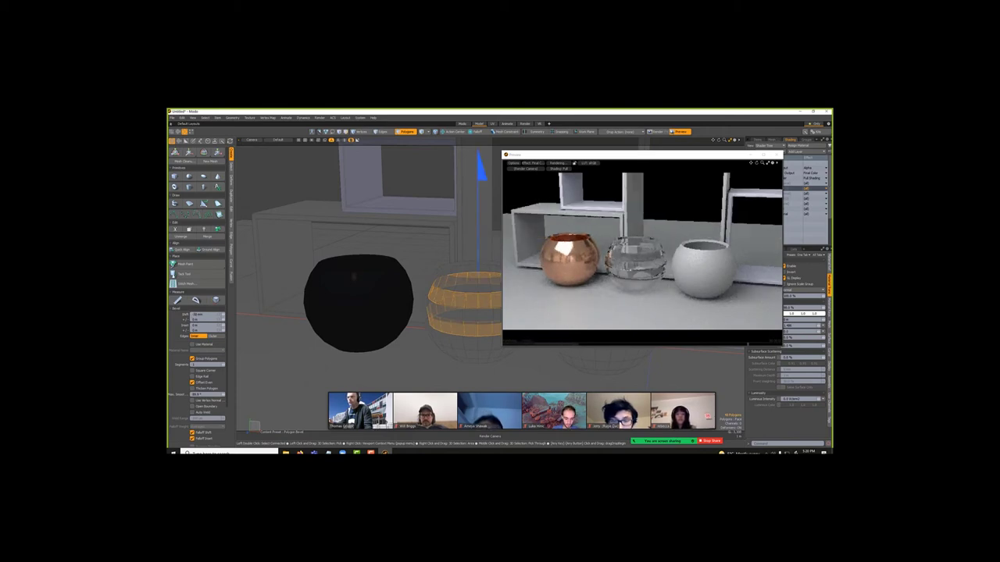
{"action": "left_click", "coordinate": [212, 316]}
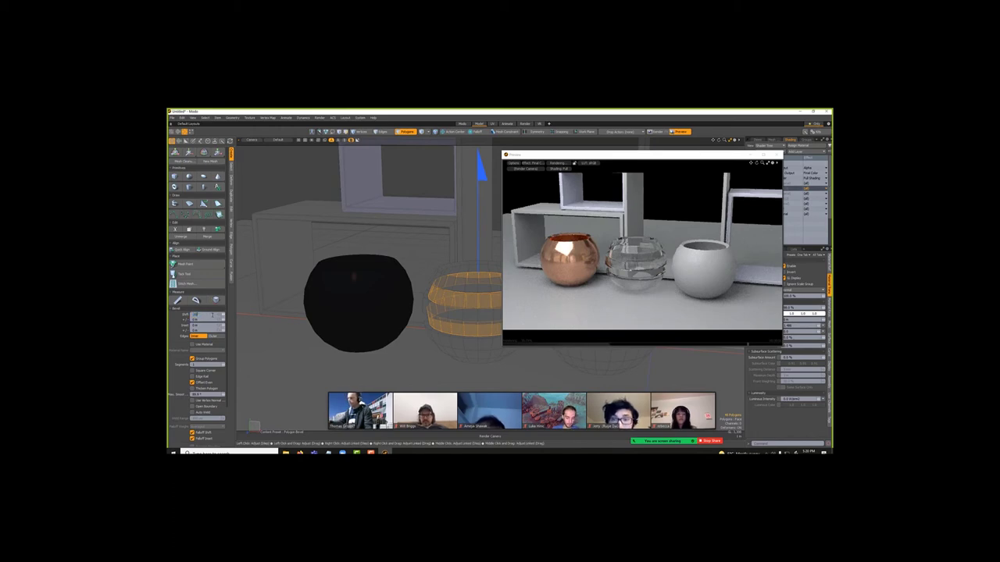
{"action": "key", "text": "Return"}
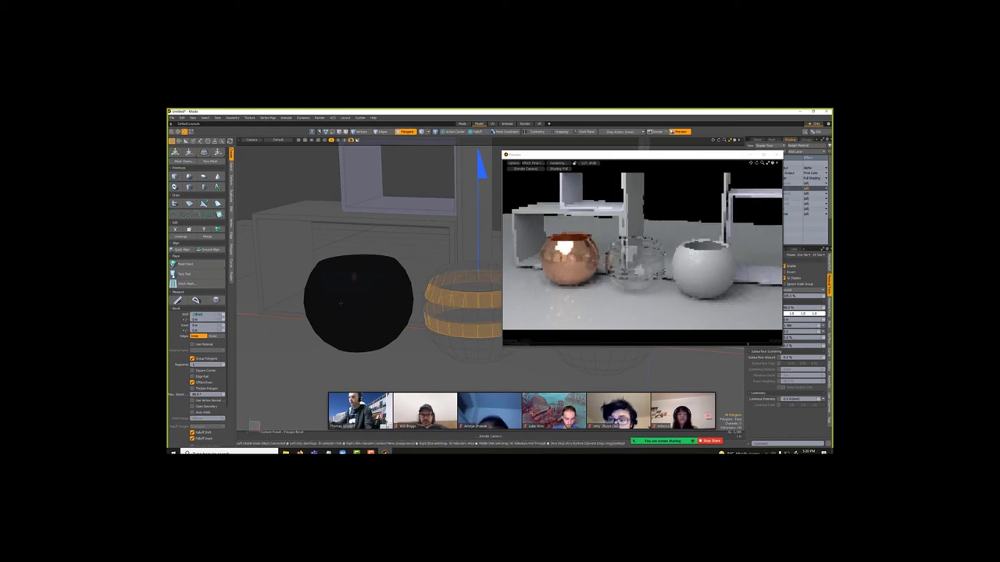
{"action": "key", "text": "q"}
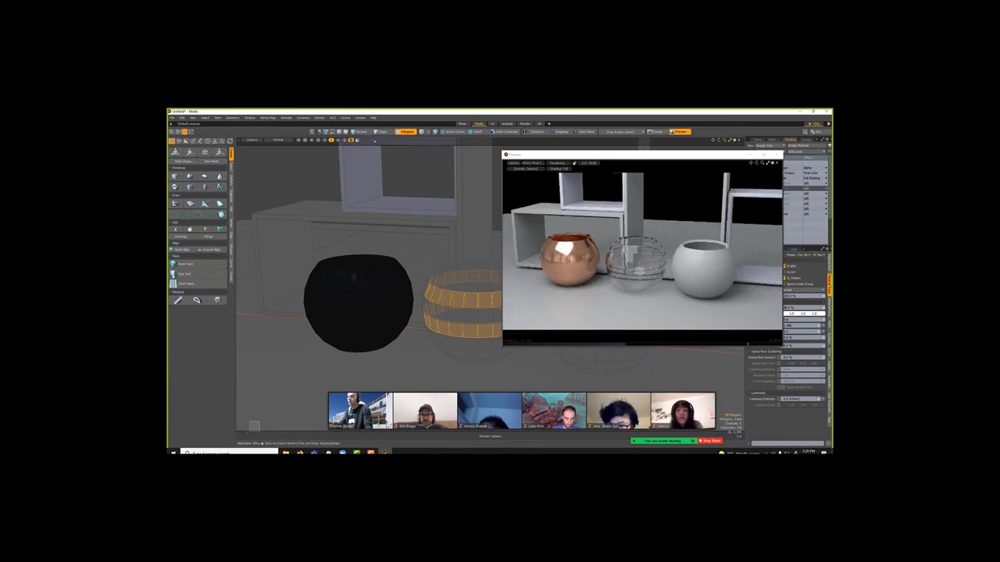
{"action": "key", "text": "5"}
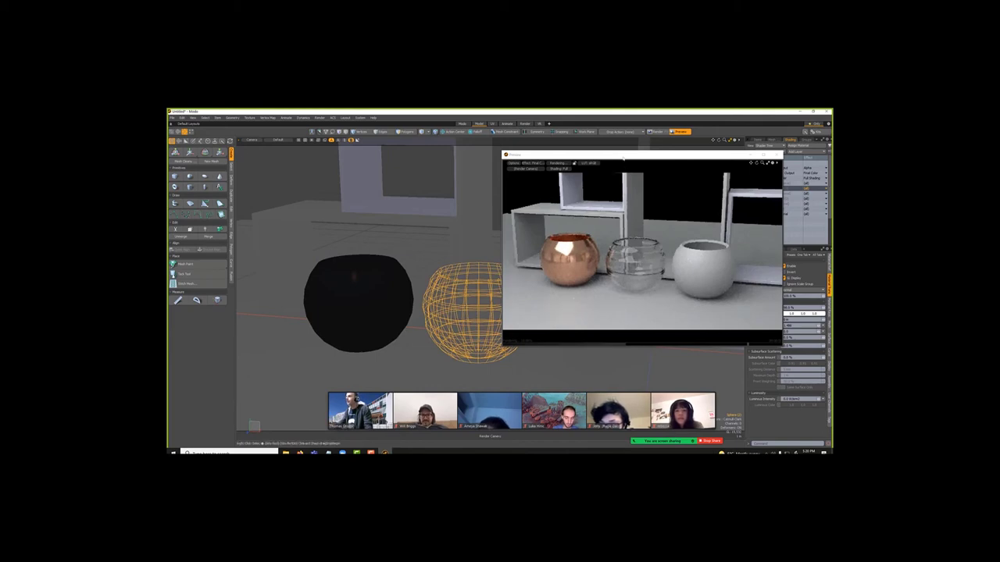
Select the polygon loop near the middle bowl's rim and bevel it outward into a raised band.
{"action": "left_click_drag", "start_coordinate": [622, 157], "coordinate": [585, 160]}
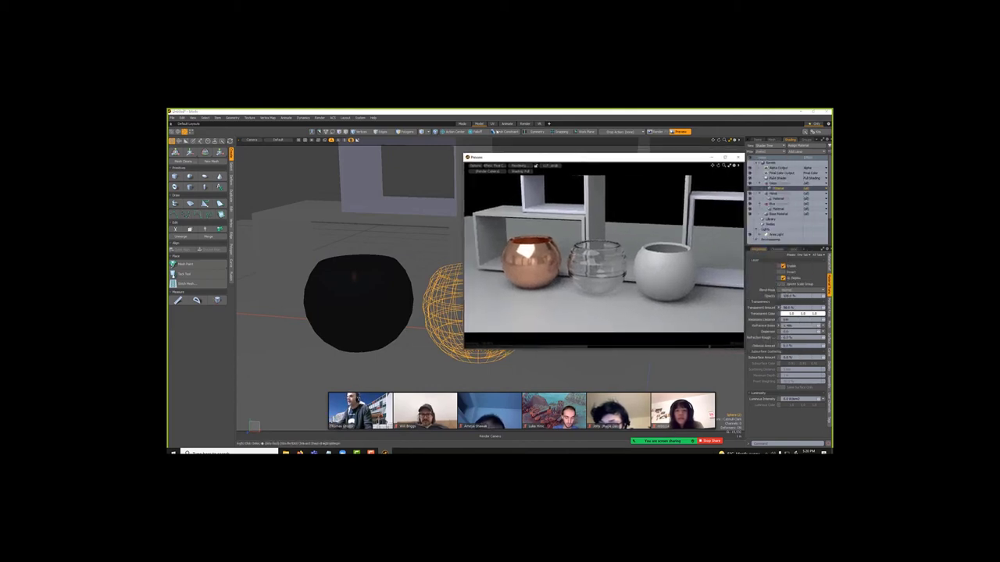
{"action": "key", "text": "3"}
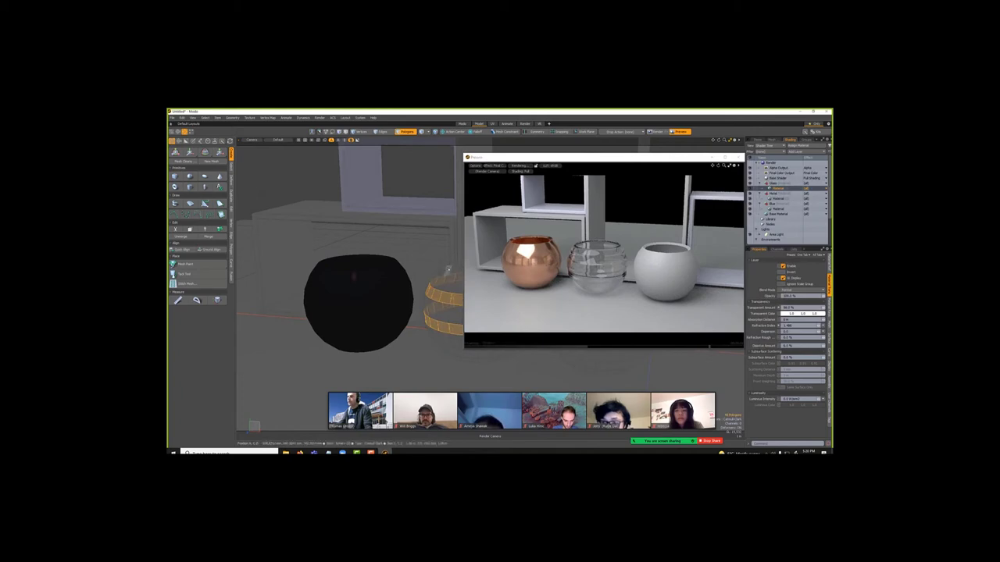
{"action": "left_click", "coordinate": [449, 268]}
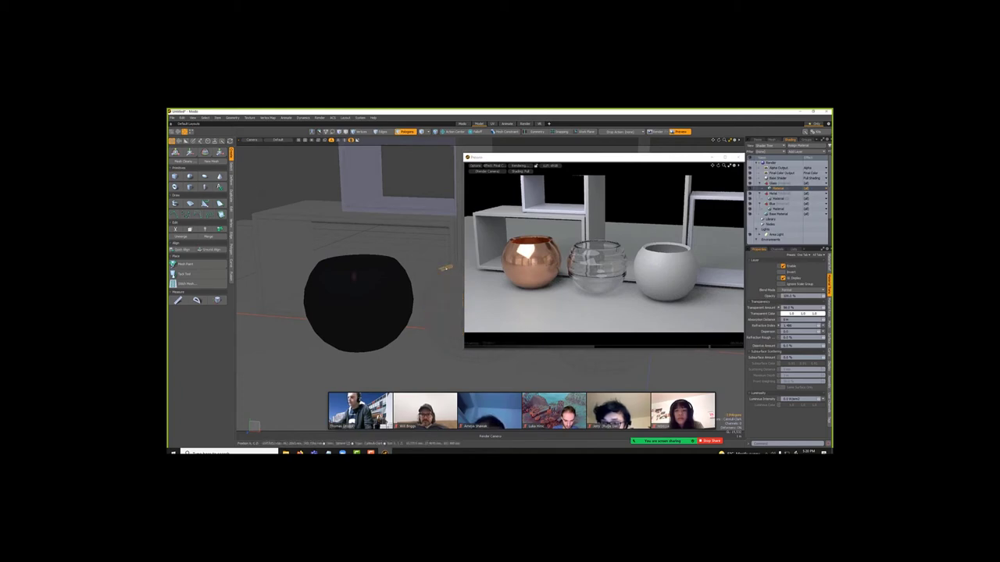
{"action": "left_click", "coordinate": [446, 270]}
{"action": "key", "text": "b"}
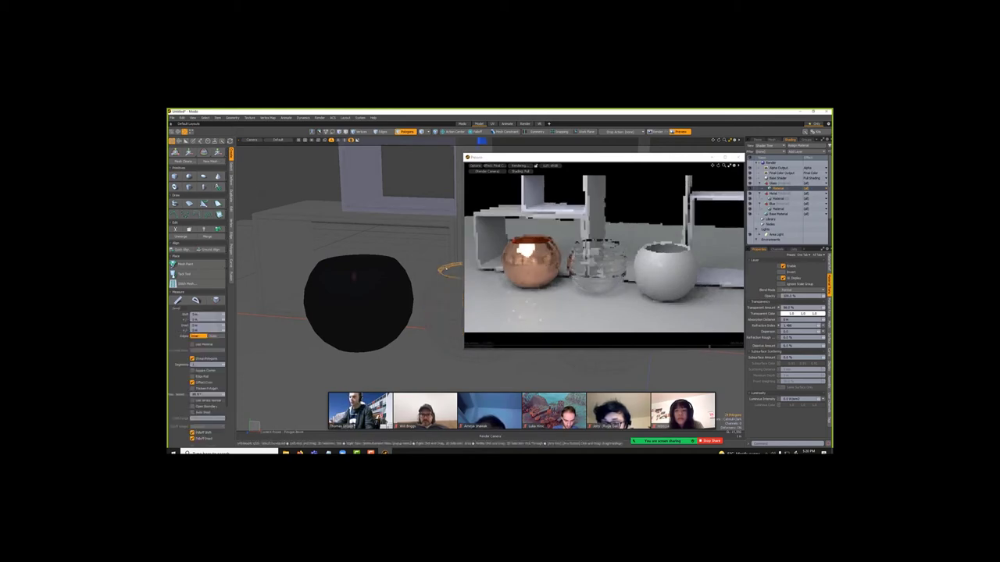
{"action": "key", "text": "space"}
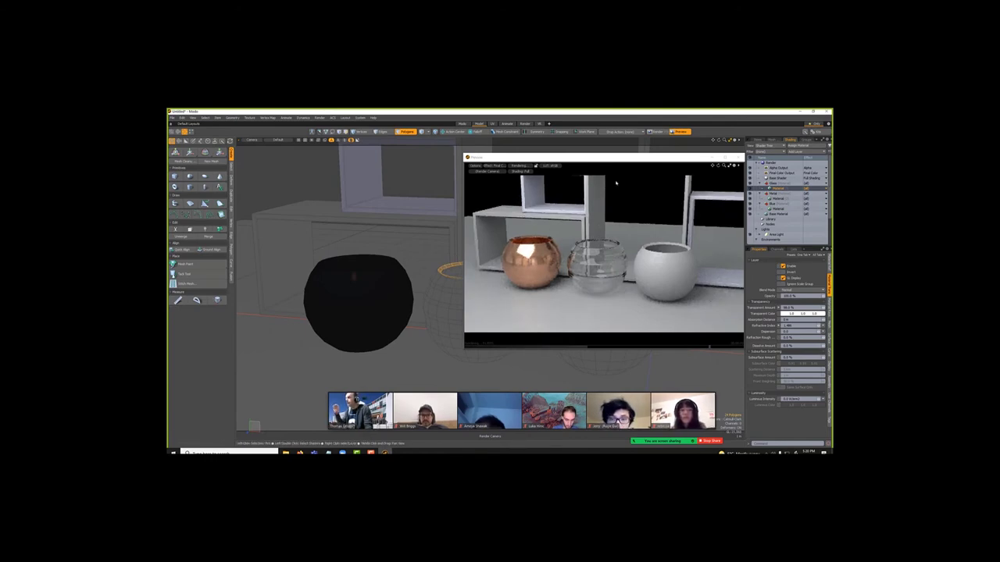
Tint the glass material's transparent color a very pale green and close the color picker.
{"action": "left_click_drag", "start_coordinate": [594, 157], "coordinate": [553, 159]}
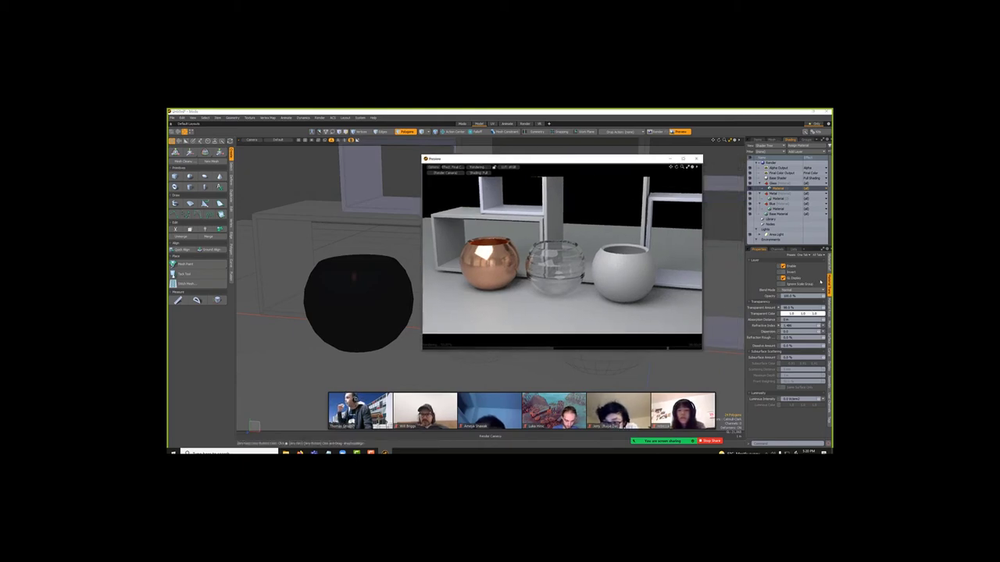
{"action": "left_click", "coordinate": [828, 262]}
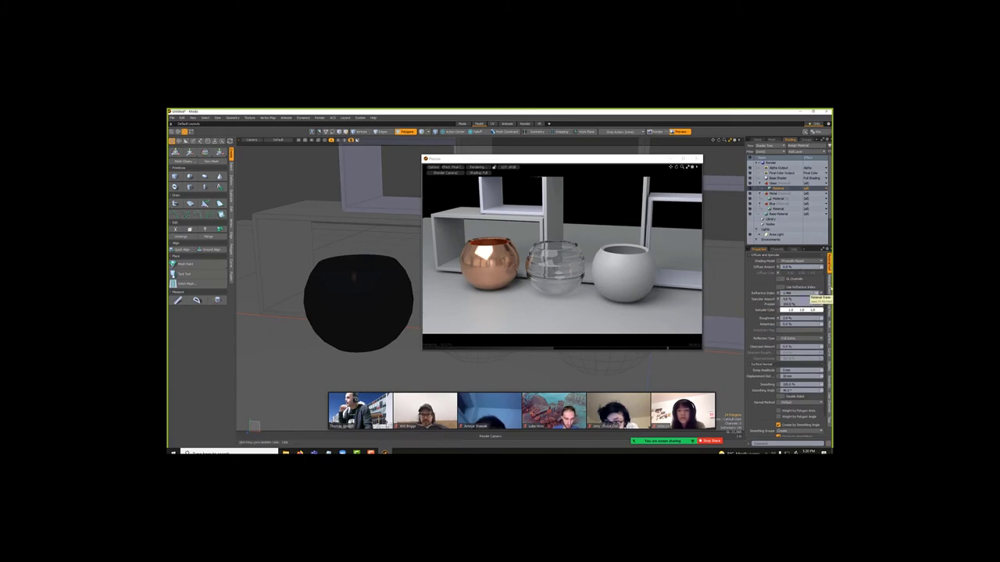
{"action": "left_click", "coordinate": [829, 289]}
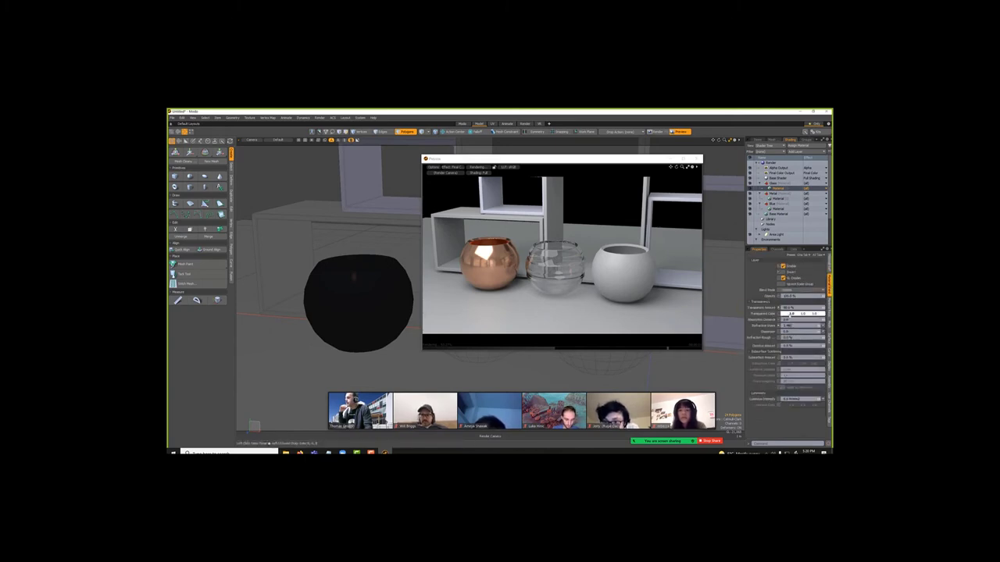
{"action": "left_click", "coordinate": [784, 313]}
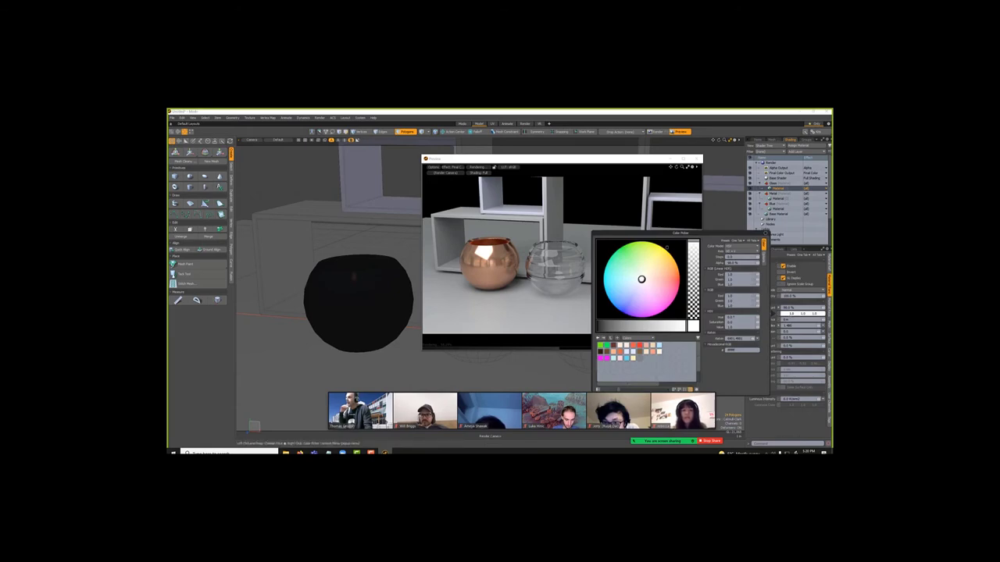
{"action": "left_click", "coordinate": [639, 279]}
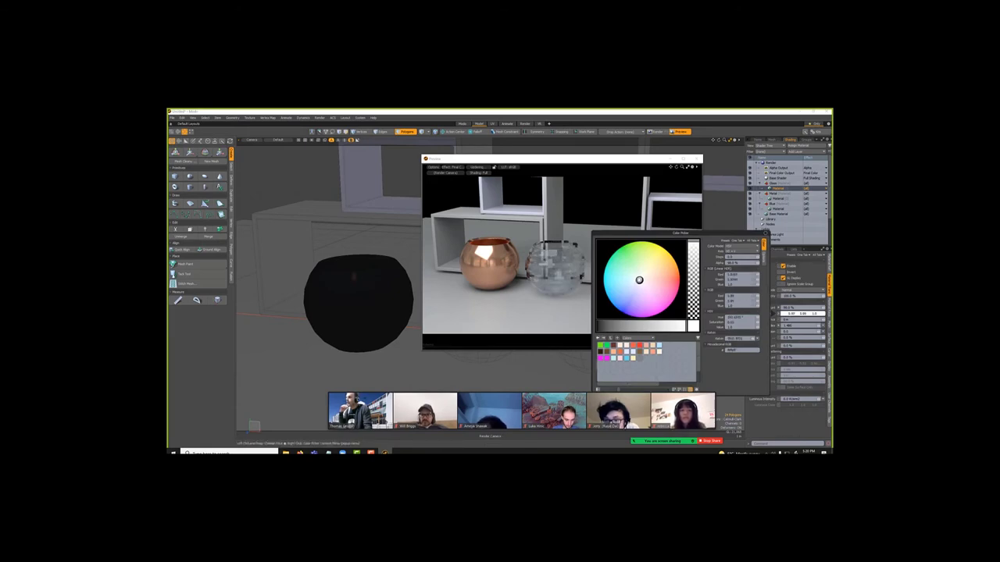
{"action": "left_click_drag", "start_coordinate": [639, 280], "coordinate": [642, 273]}
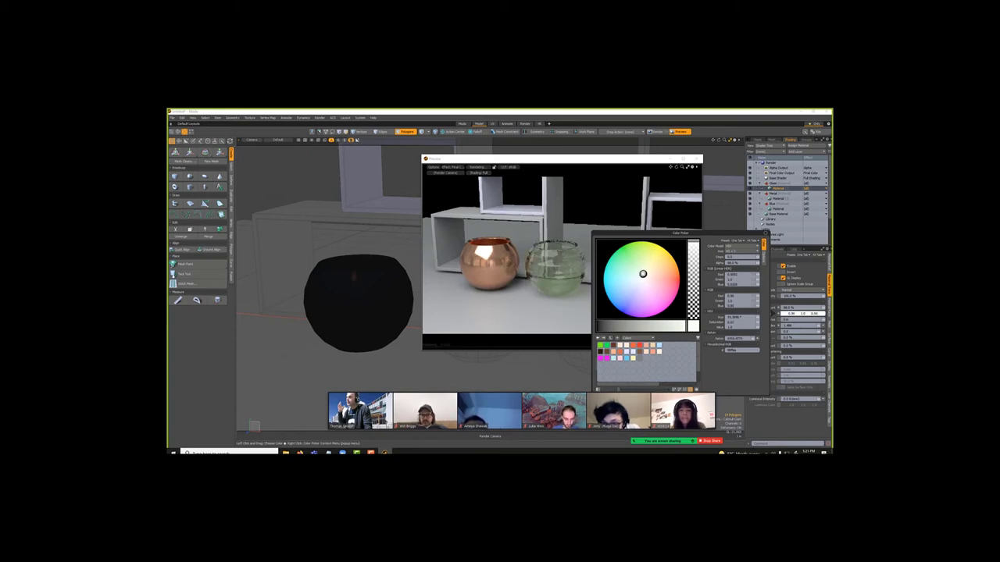
{"action": "left_click_drag", "start_coordinate": [641, 273], "coordinate": [639, 278]}
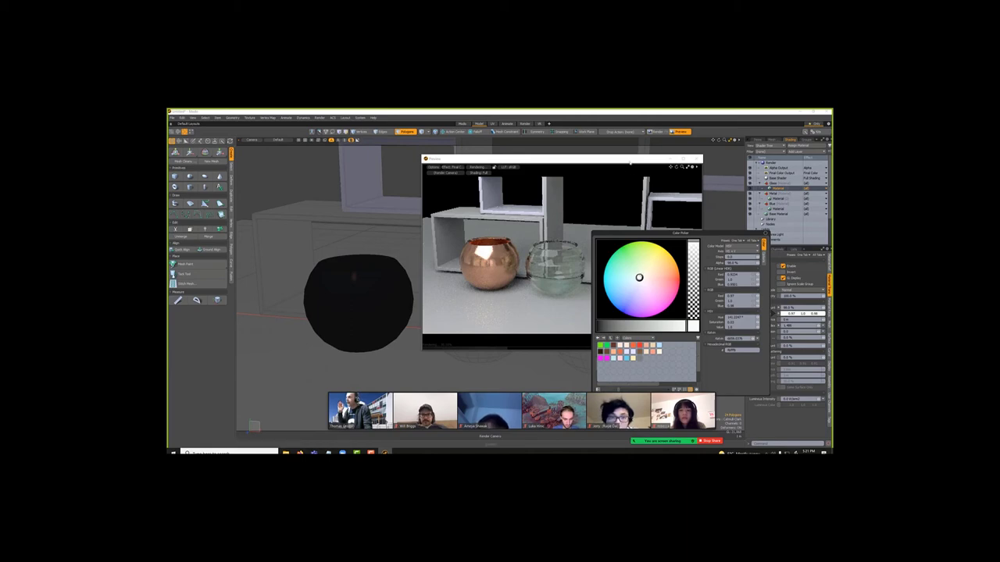
{"action": "left_click", "coordinate": [630, 162]}
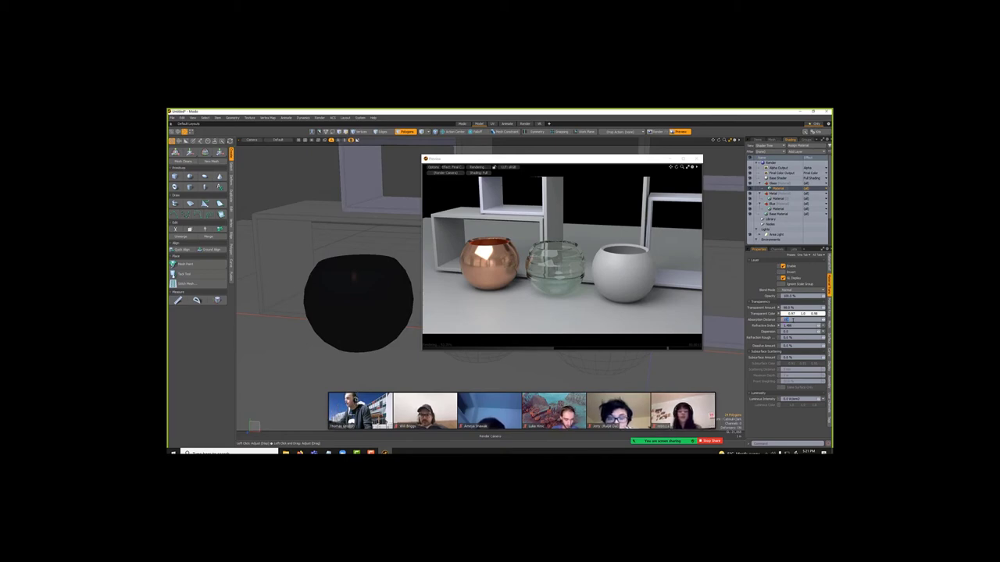
Set the glass material's absorption distance to 80 mm and review its reflection settings.
{"action": "type", "text": "80mm"}
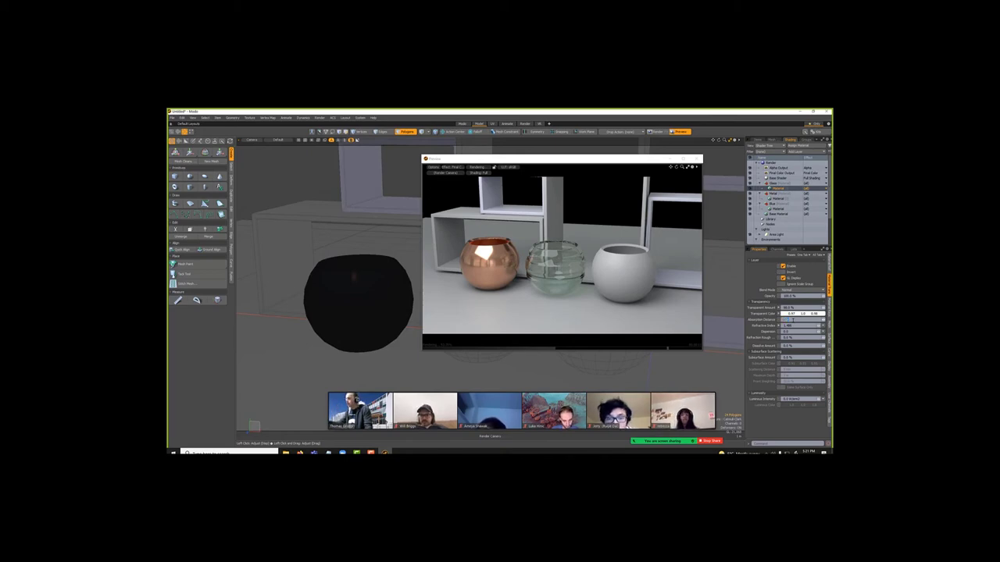
{"action": "key", "text": "Return"}
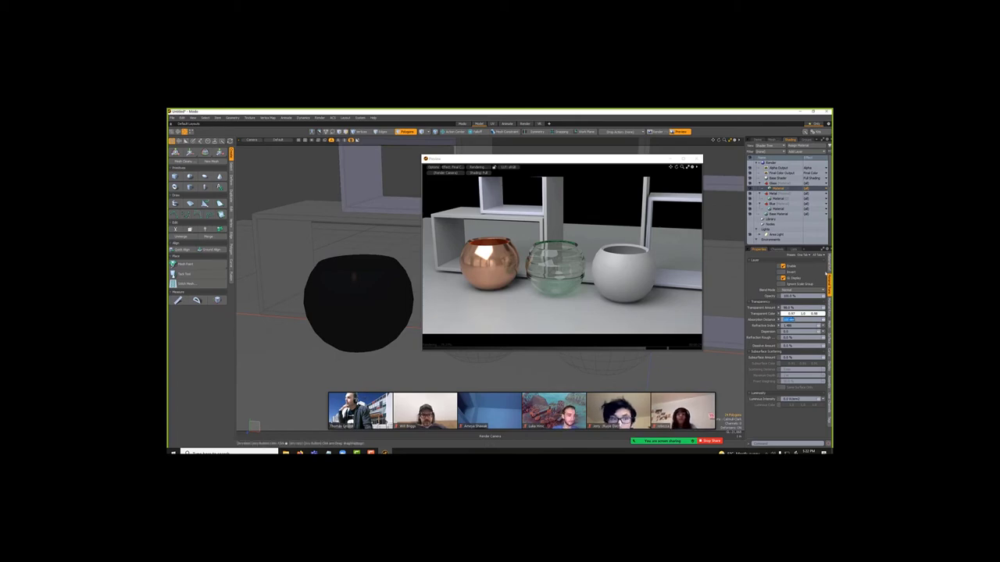
{"action": "left_click", "coordinate": [829, 266]}
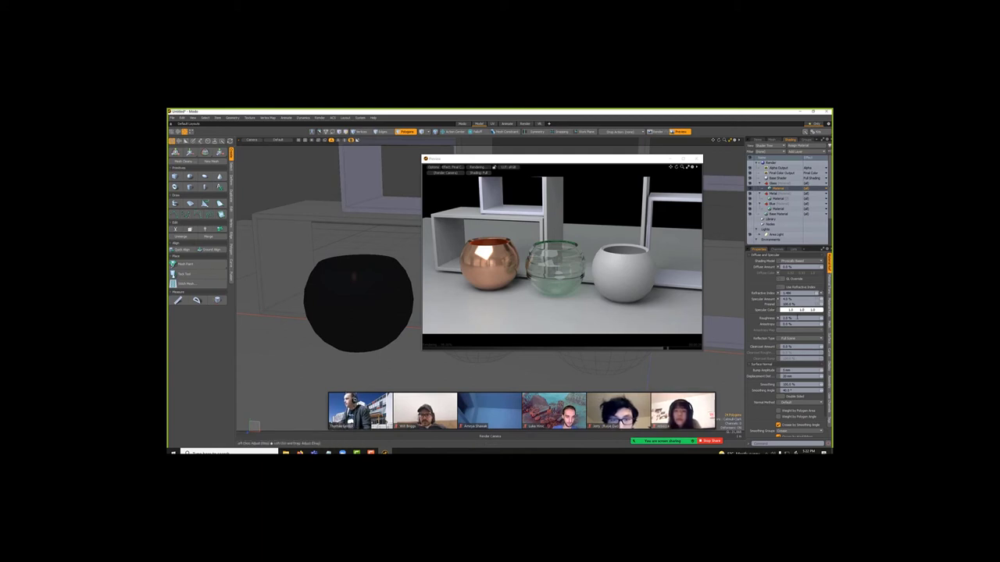
{"action": "left_click", "coordinate": [830, 290]}
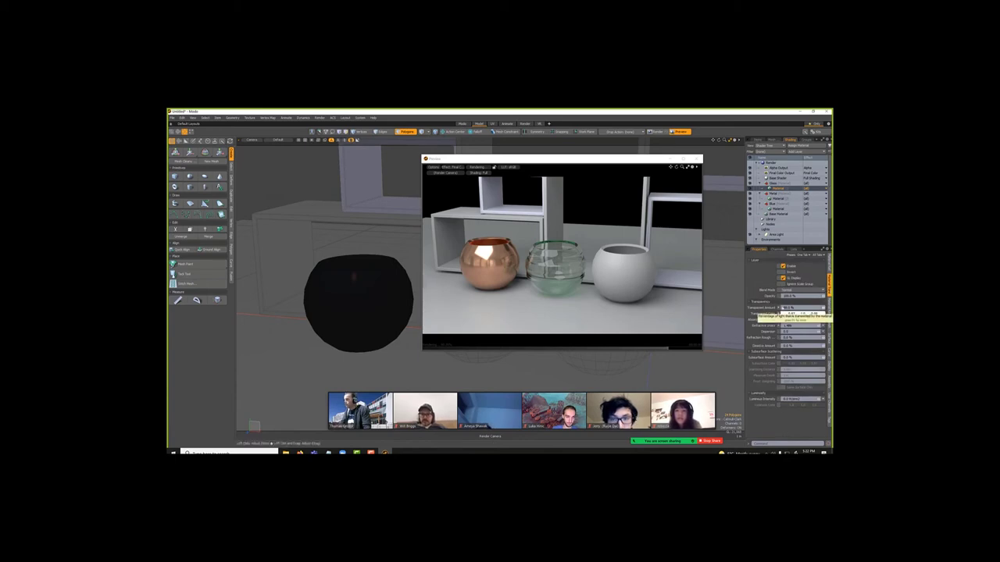
Set the glass material's transparent amount to 90% and its absorption distance to 120 mm.
{"action": "type", "text": "90"}
{"action": "key", "text": "Tab"}
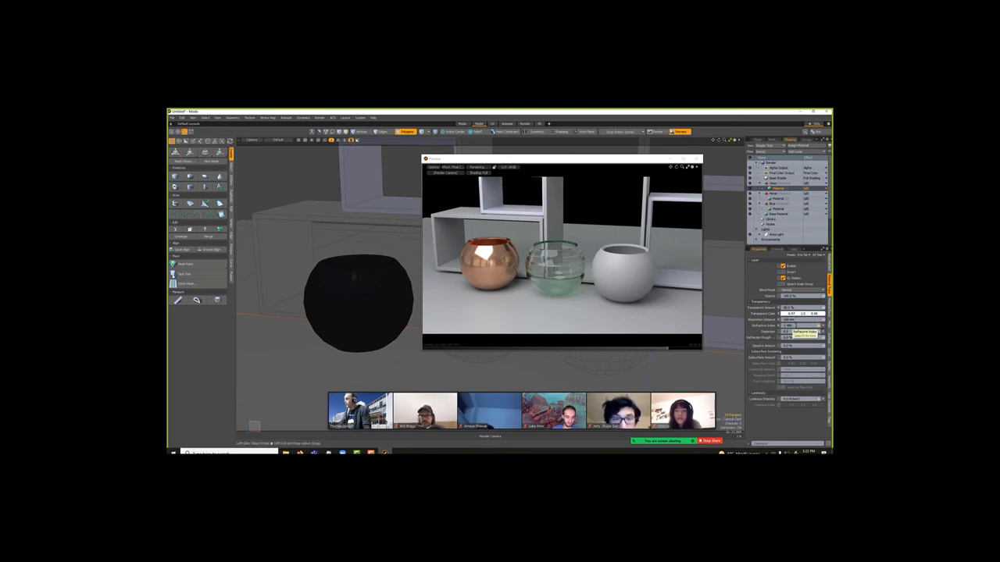
{"action": "left_click", "coordinate": [787, 325]}
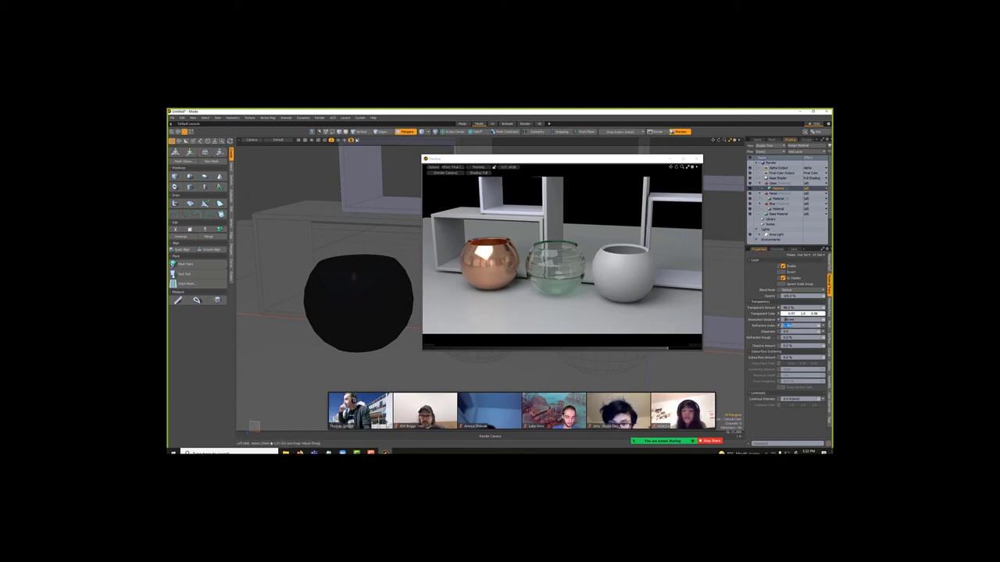
{"action": "left_click", "coordinate": [787, 320]}
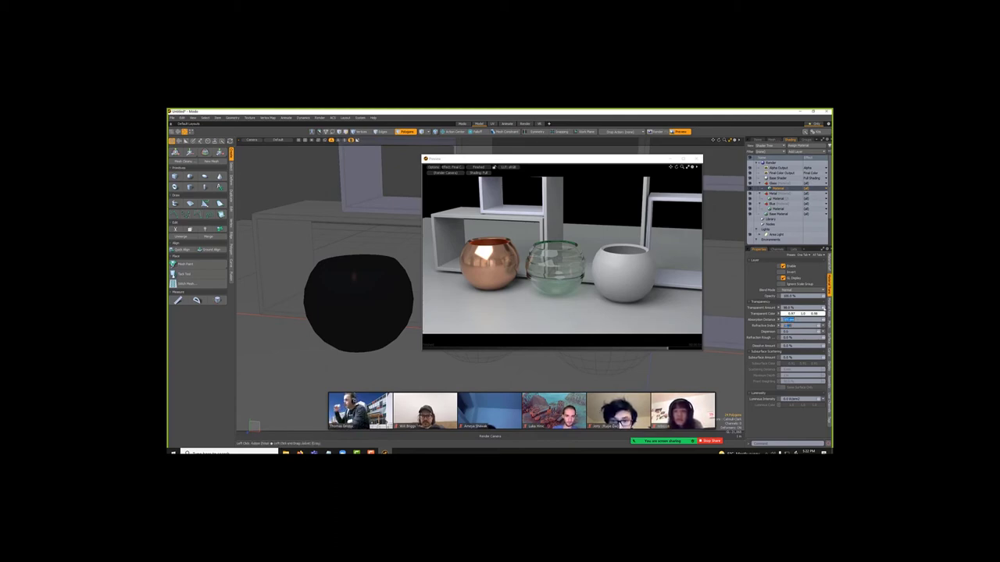
{"action": "type", "text": "120m"}
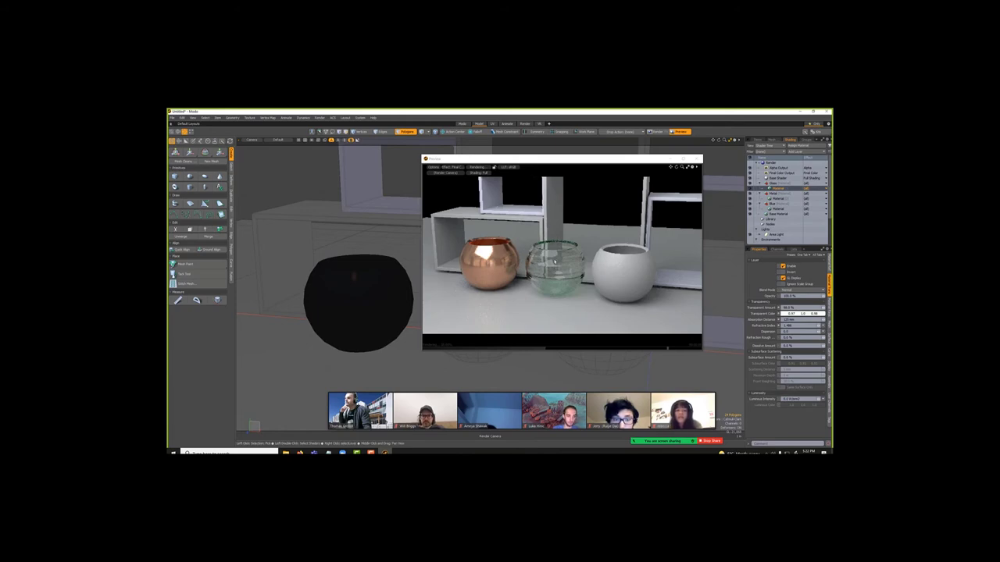
Try rotating the environment image about the Y axis through its texture locator to change the reflections on the bowls.
{"action": "left_click", "coordinate": [537, 264]}
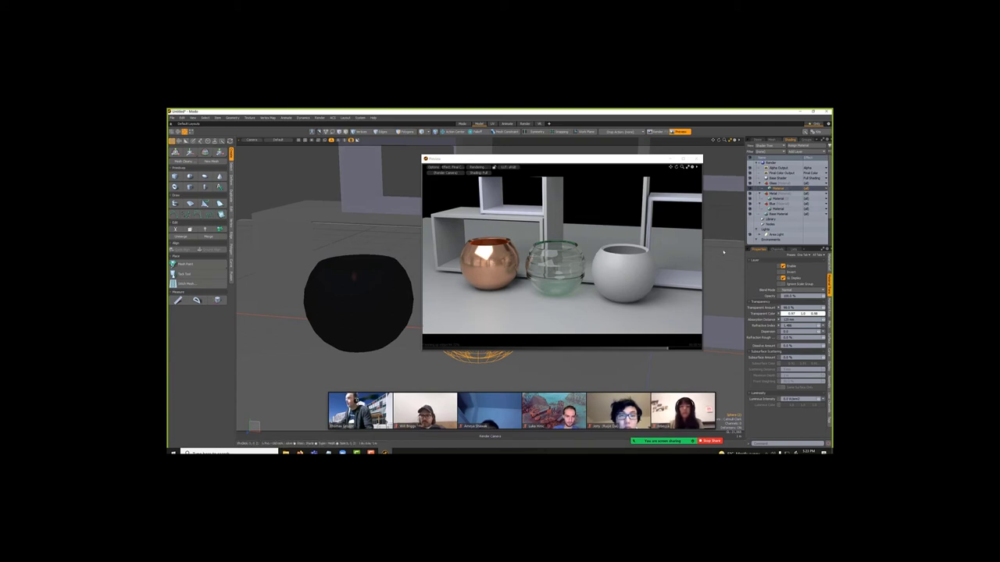
{"action": "scroll", "coordinate": [785, 195], "scroll_direction": "down", "scroll_amount": 3}
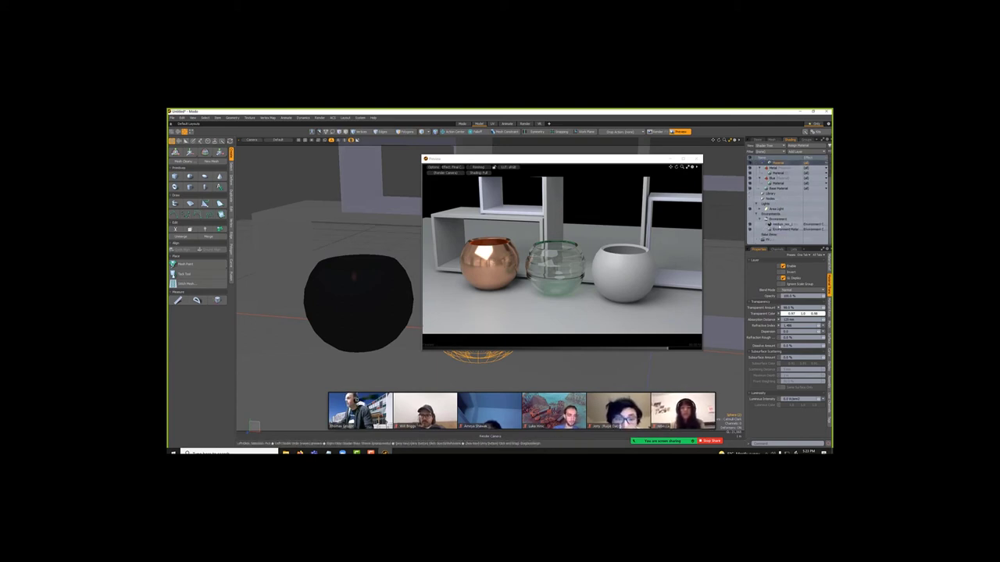
{"action": "left_click", "coordinate": [781, 224]}
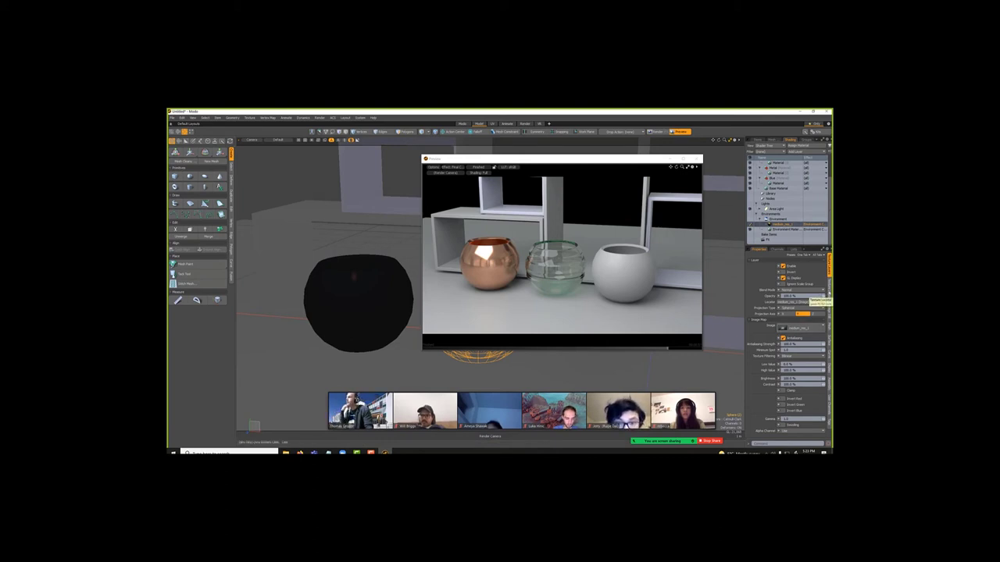
{"action": "scroll", "coordinate": [808, 297], "scroll_direction": "down", "scroll_amount": 3}
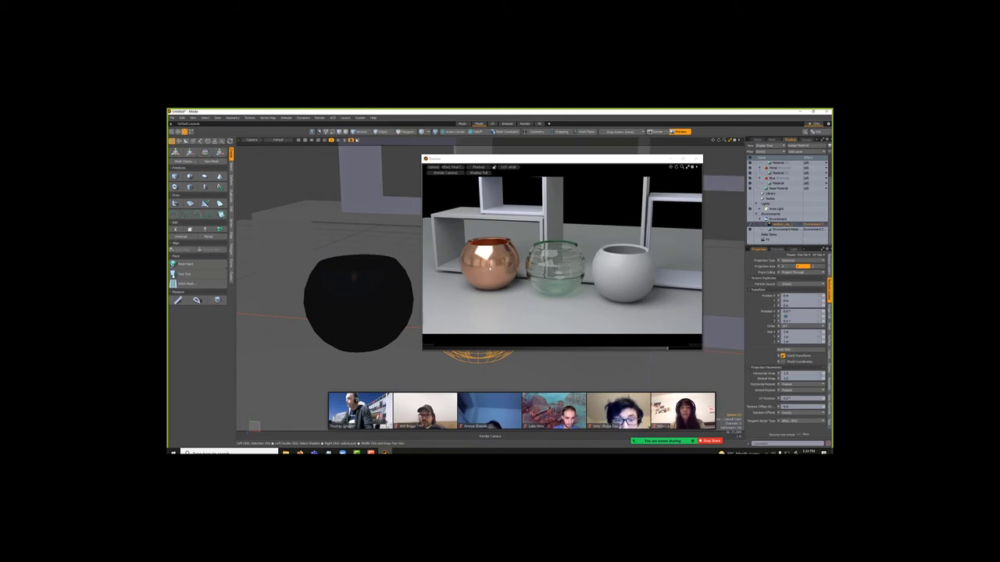
{"action": "key", "text": "Return"}
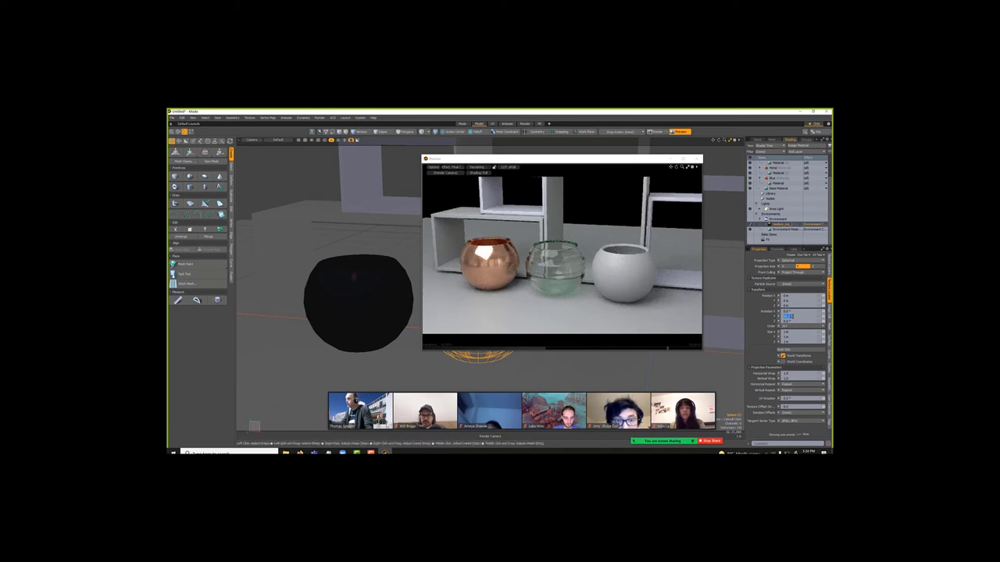
{"action": "type", "text": "-9"}
{"action": "key", "text": "Return"}
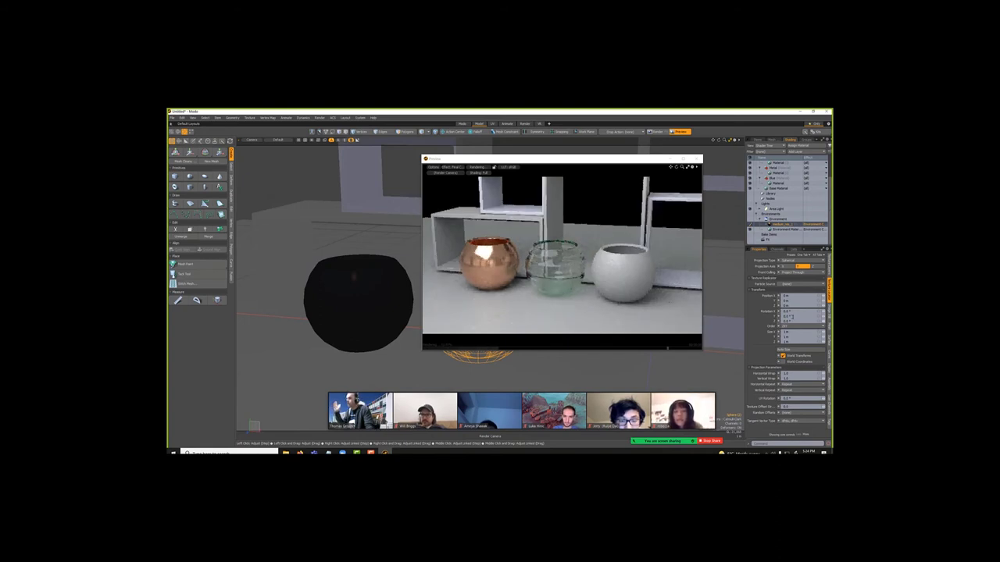
{"action": "left_click", "coordinate": [801, 222]}
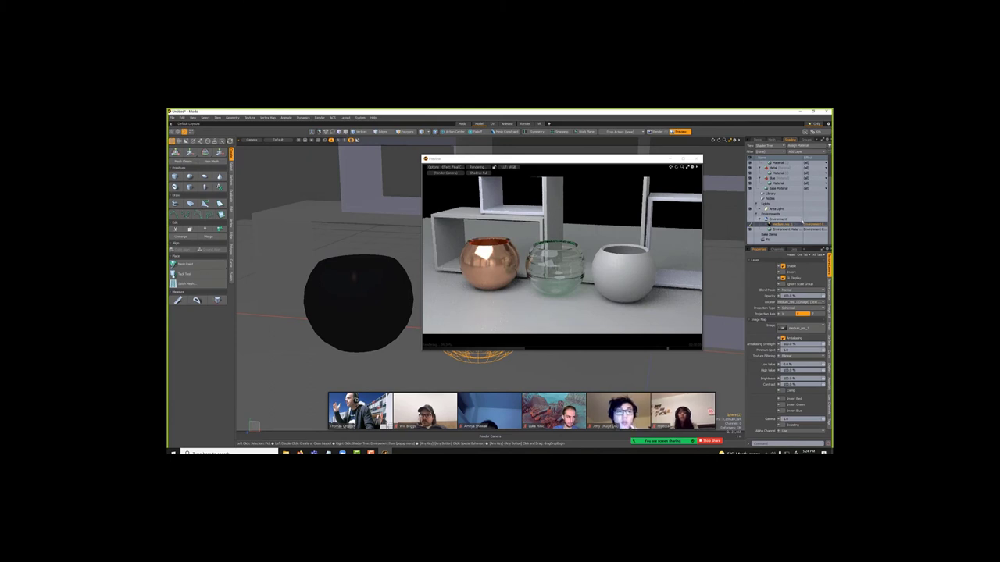
{"action": "left_click", "coordinate": [830, 298]}
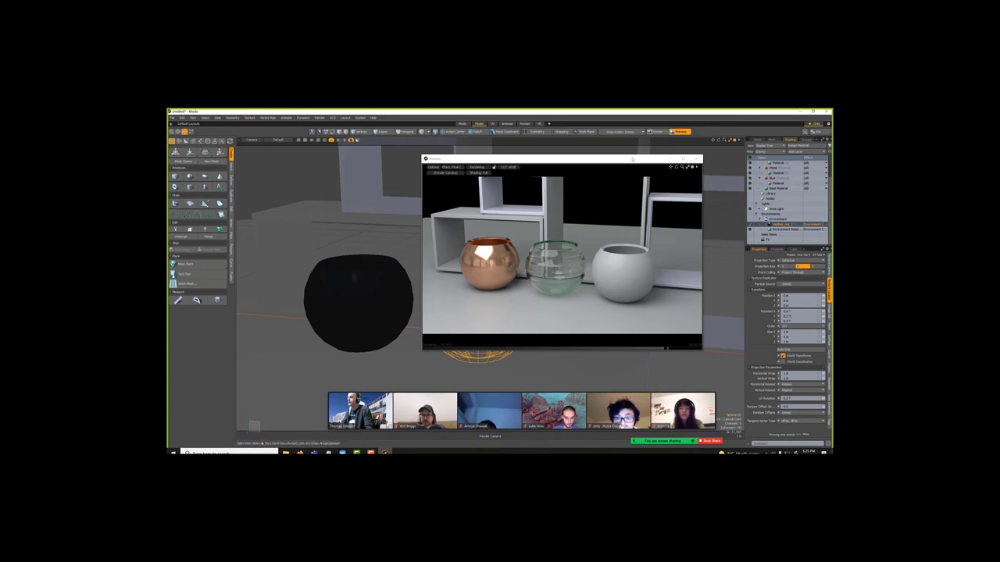
Move the render preview clear of the third bowl, select that bowl and assign it a new material.
{"action": "left_click_drag", "start_coordinate": [632, 159], "coordinate": [509, 133]}
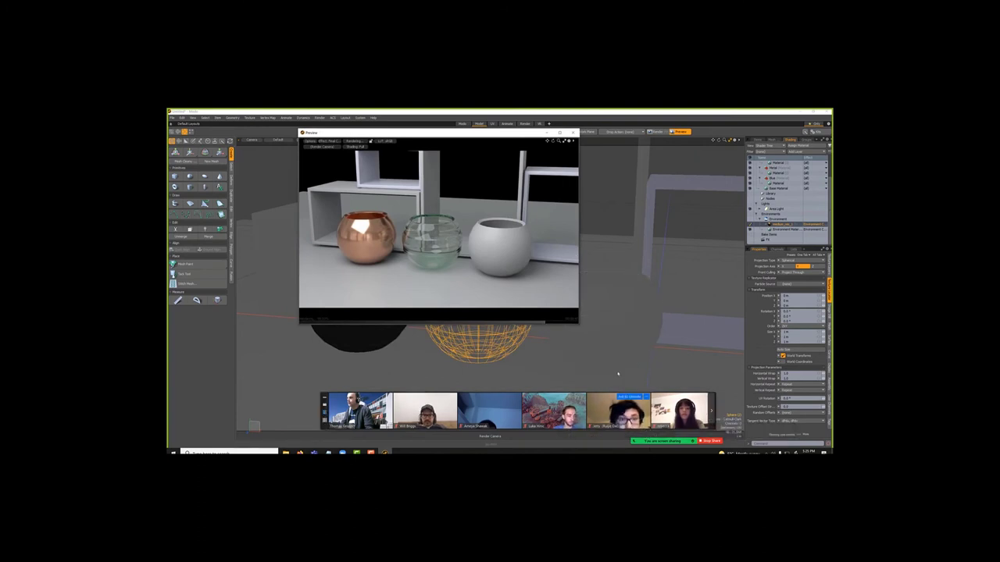
{"action": "left_click", "coordinate": [605, 334]}
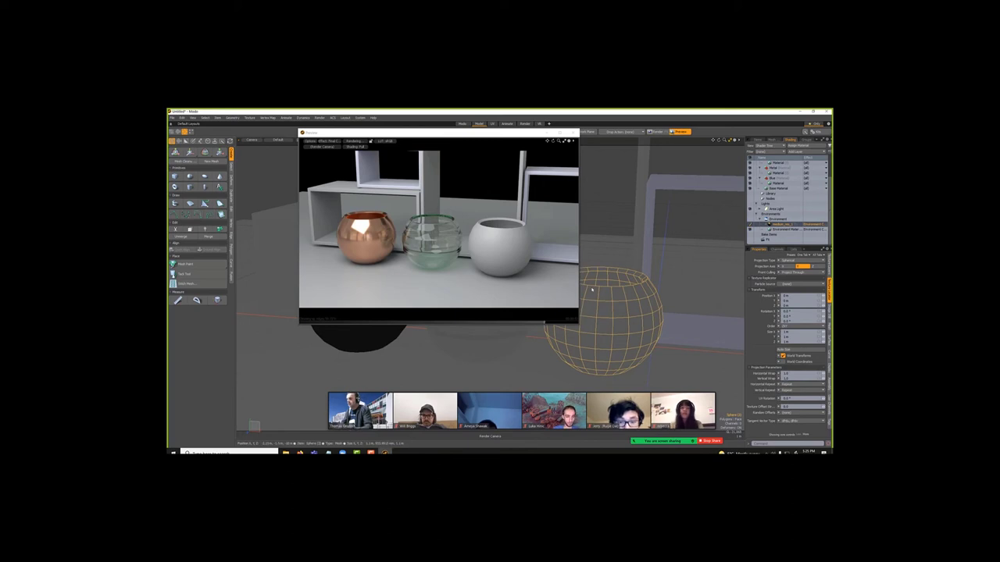
{"action": "key", "text": "m"}
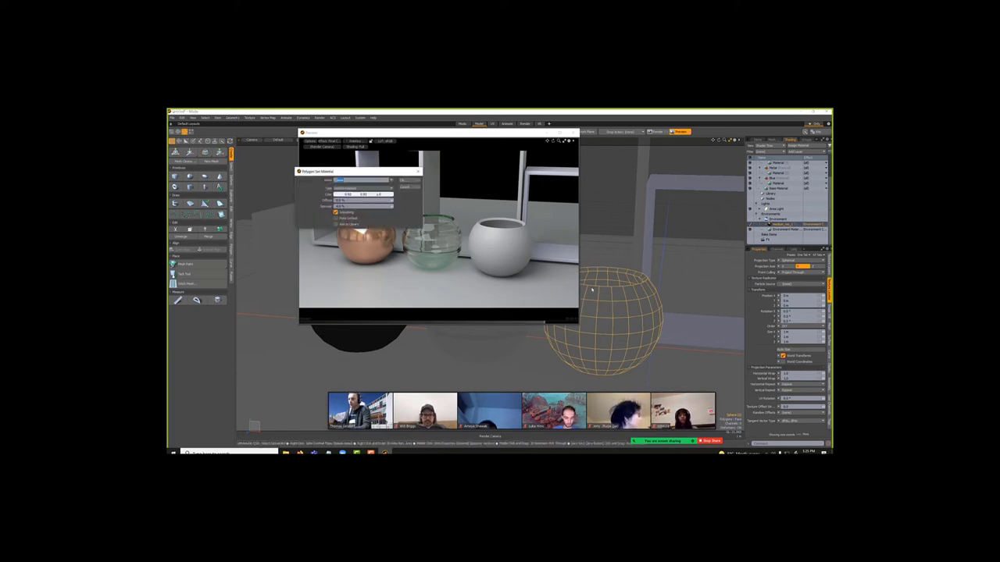
{"action": "type", "text": "M"}
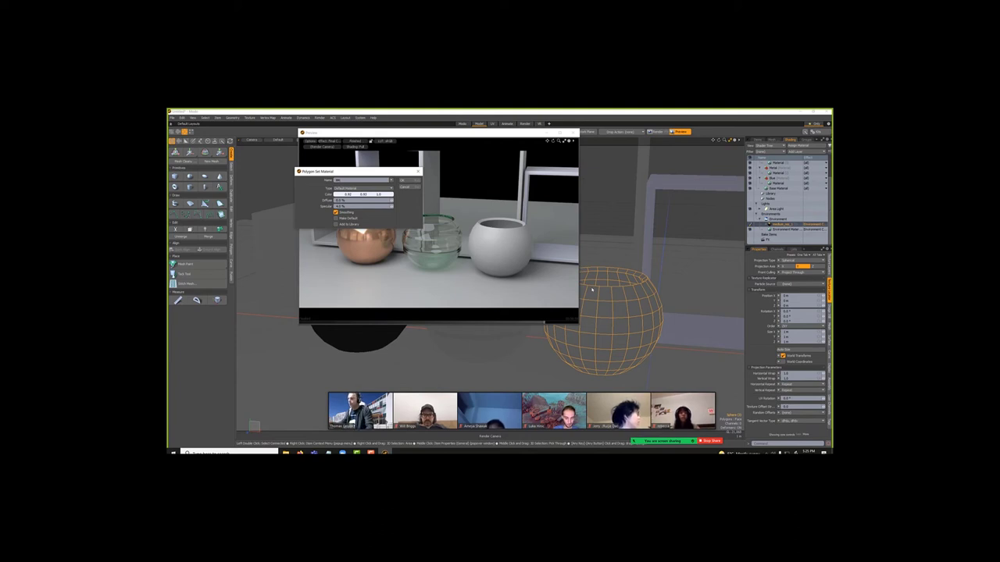
{"action": "key", "text": "Return"}
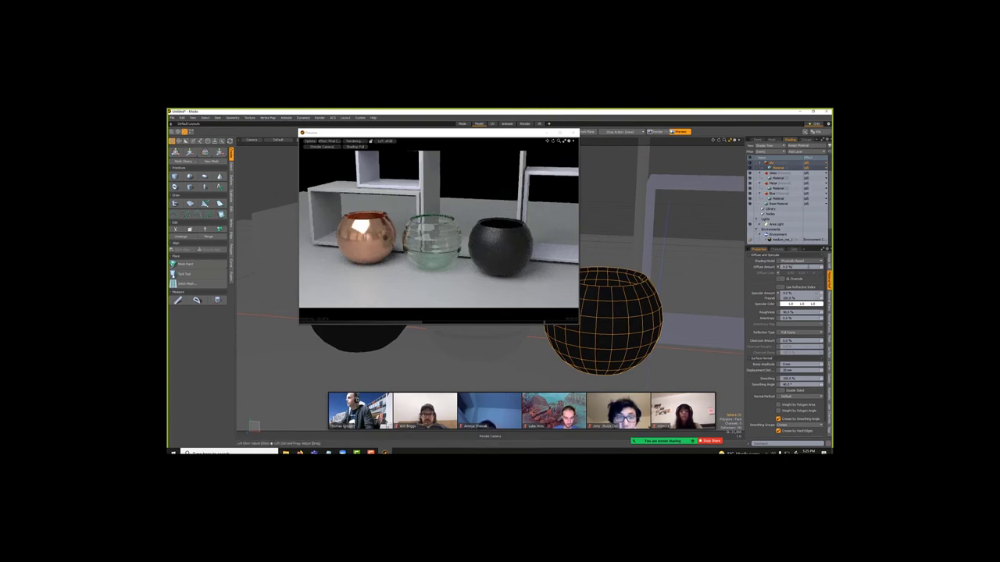
Set the new bowl material's diffuse amount to 80% and its roughness to 2%.
{"action": "left_click", "coordinate": [808, 267]}
{"action": "type", "text": "20"}
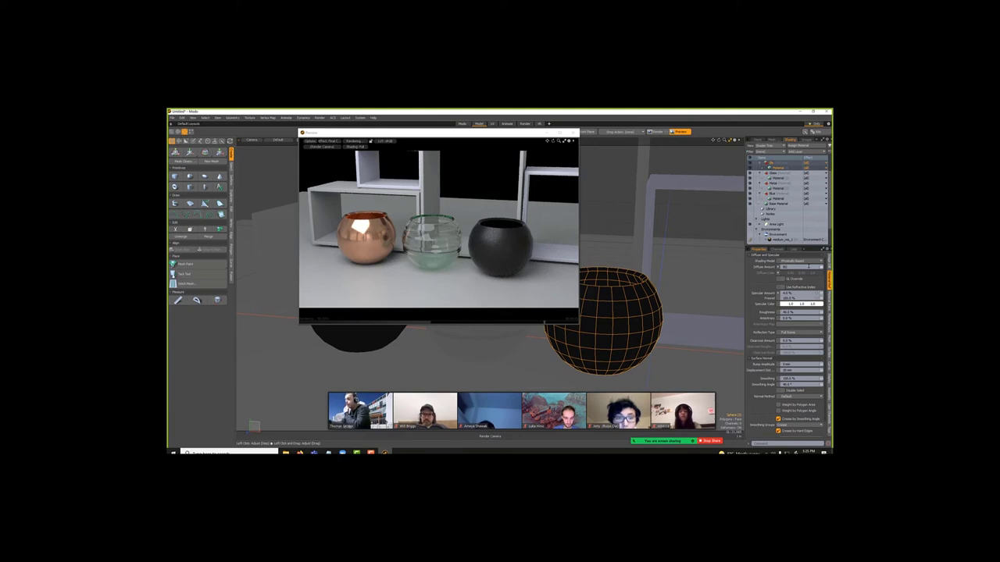
{"action": "key", "text": "Return"}
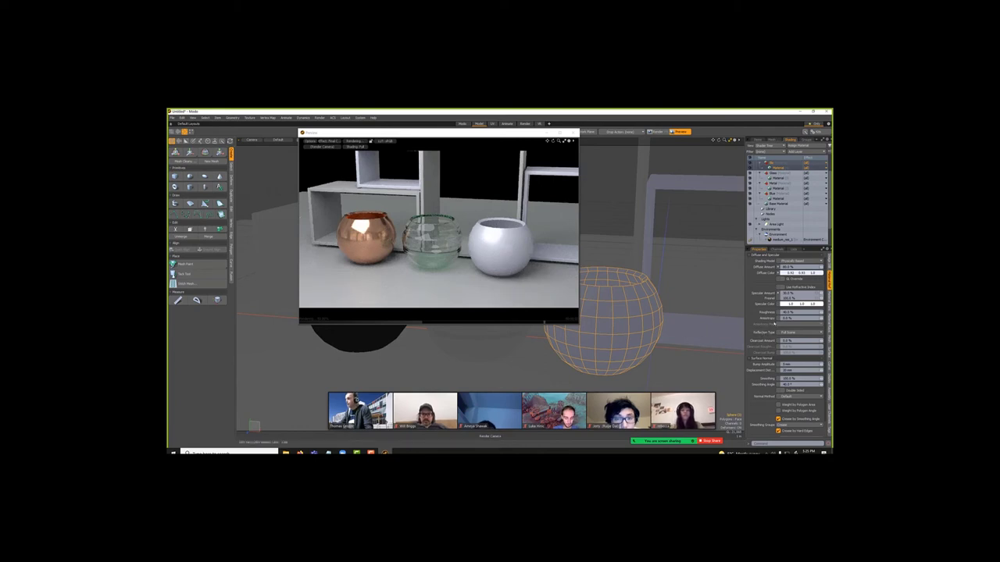
{"action": "left_click", "coordinate": [791, 313]}
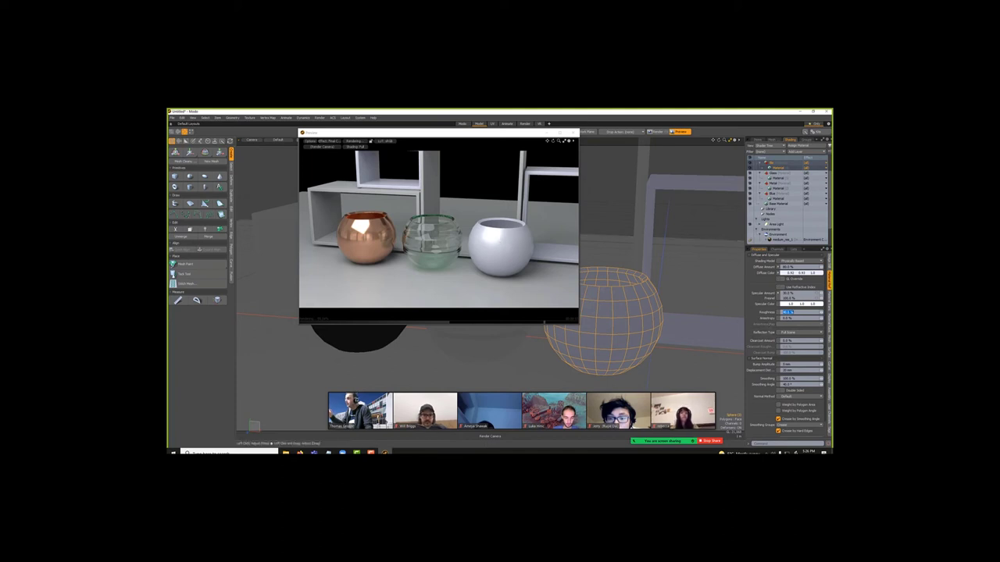
{"action": "type", "text": "2"}
{"action": "key", "text": "Return"}
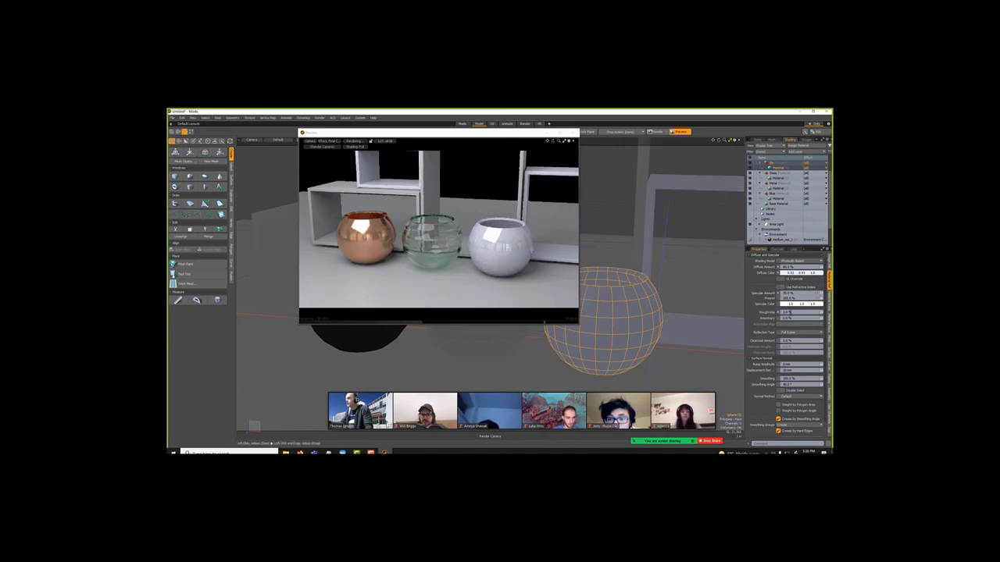
{"action": "left_click", "coordinate": [789, 313]}
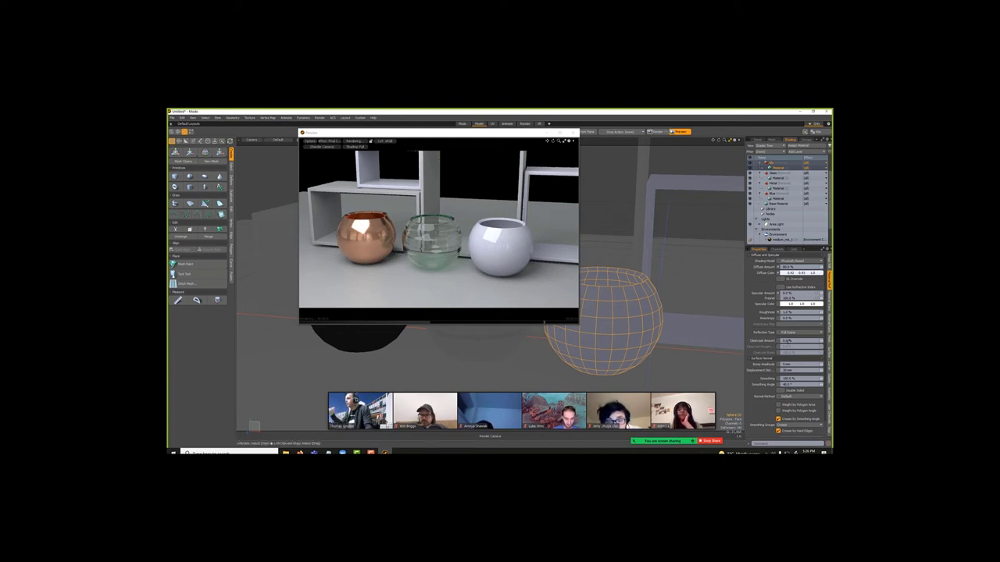
Try a 100% clearcoat amount on the third bowl's material and reset it to 0%.
{"action": "key", "text": "Return"}
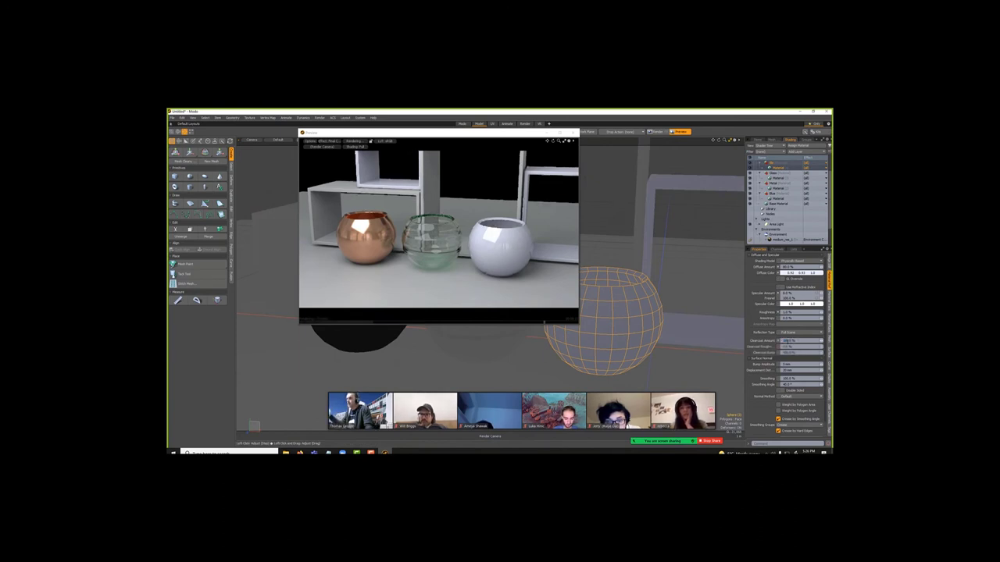
{"action": "left_click", "coordinate": [786, 341]}
{"action": "key", "text": "Return"}
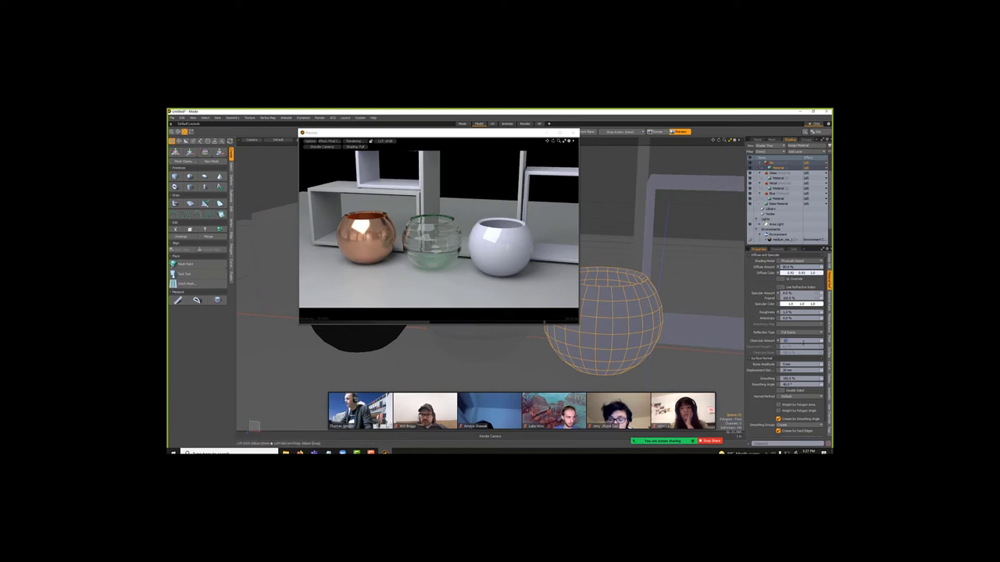
{"action": "left_click", "coordinate": [801, 342]}
{"action": "type", "text": "100"}
{"action": "key", "text": "Return"}
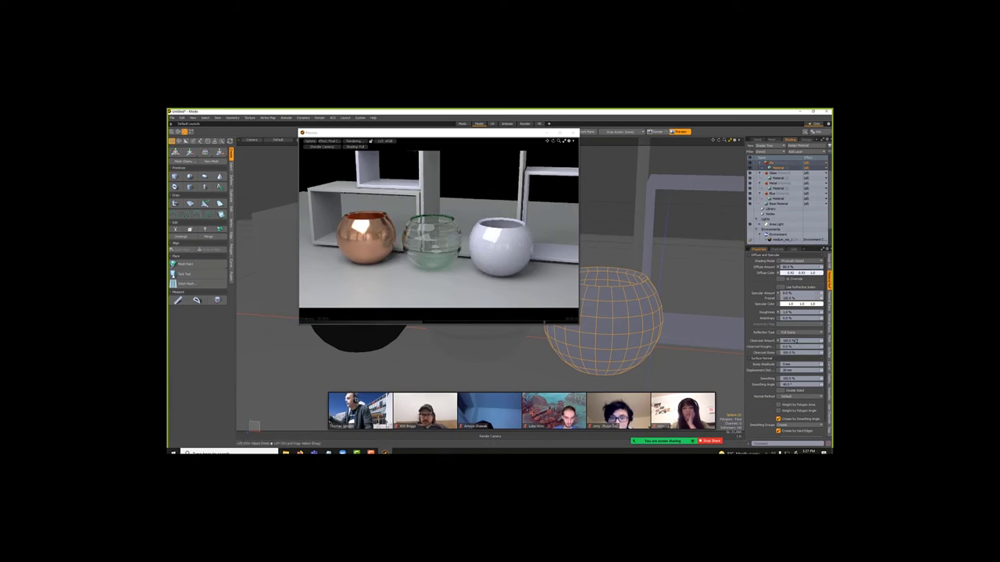
{"action": "left_click", "coordinate": [796, 340]}
{"action": "type", "text": "0"}
{"action": "key", "text": "Return"}
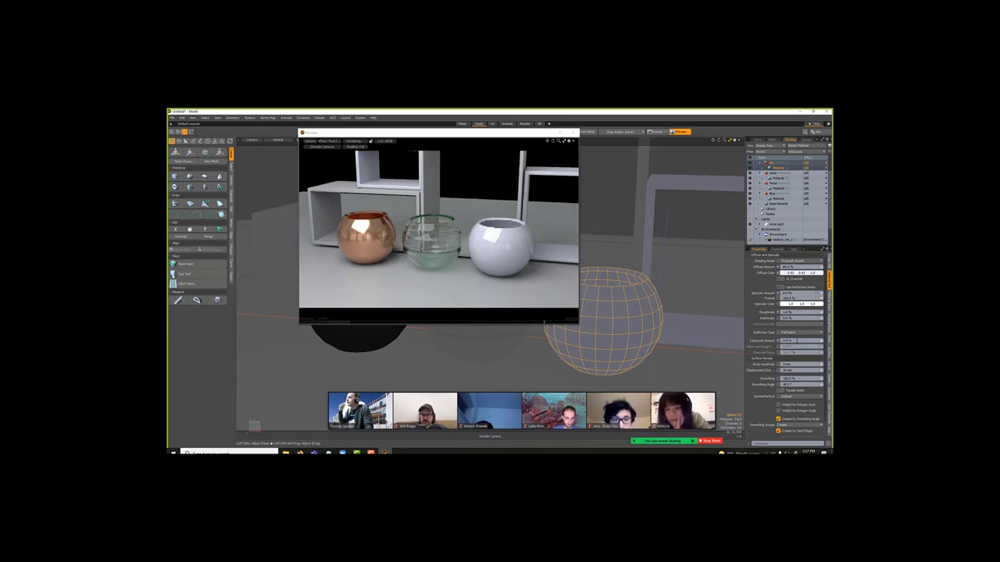
{"action": "left_click", "coordinate": [797, 341]}
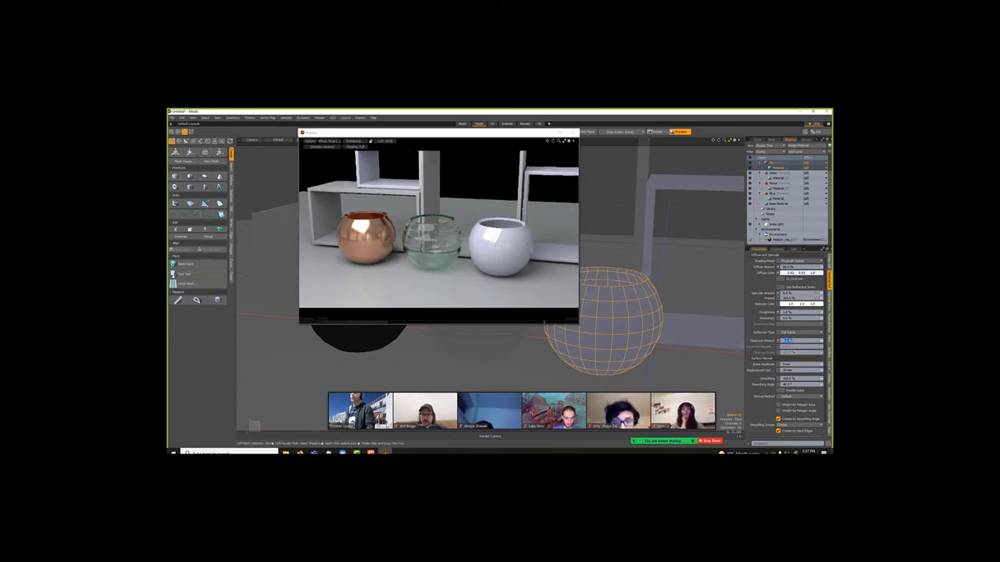
Reposition the render preview over the bowls and pull the render camera back to frame more of the shelves.
{"action": "left_click_drag", "start_coordinate": [421, 134], "coordinate": [462, 162]}
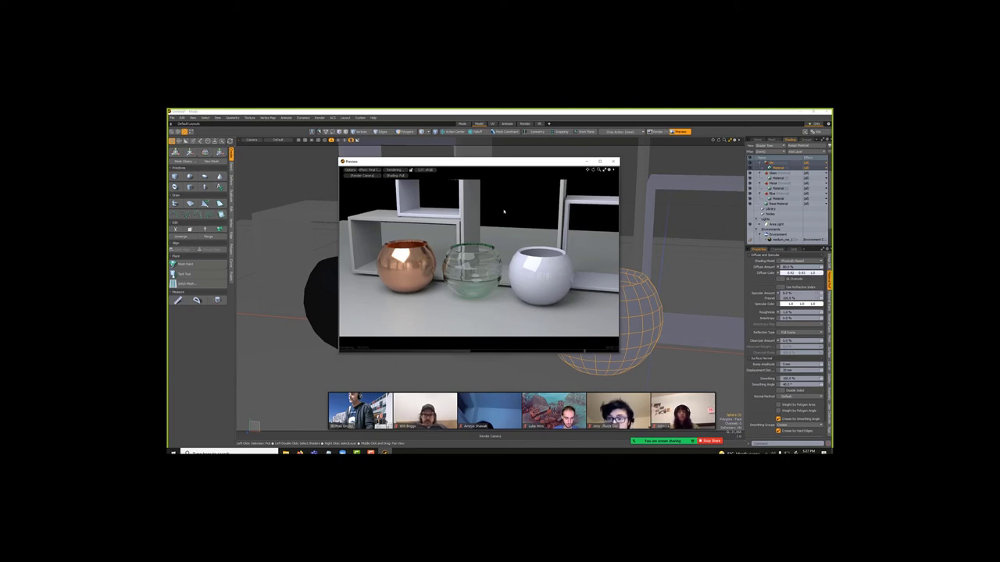
{"action": "scroll", "coordinate": [502, 214], "scroll_direction": "down", "scroll_amount": 2}
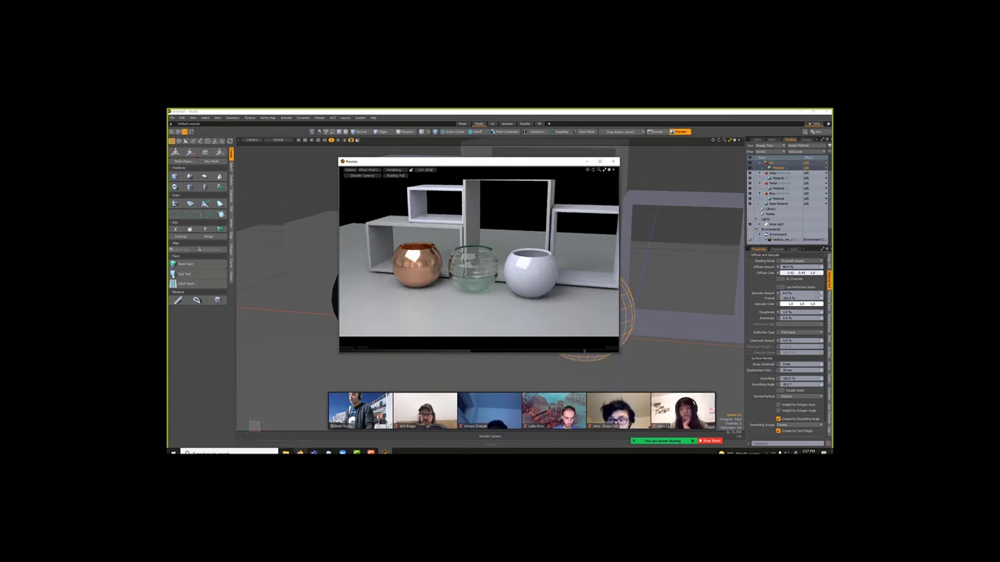
Switch to Firefox and search Google Images for "wood texture maps" in a new tab.
{"action": "mouse_move", "coordinate": [300, 453]}
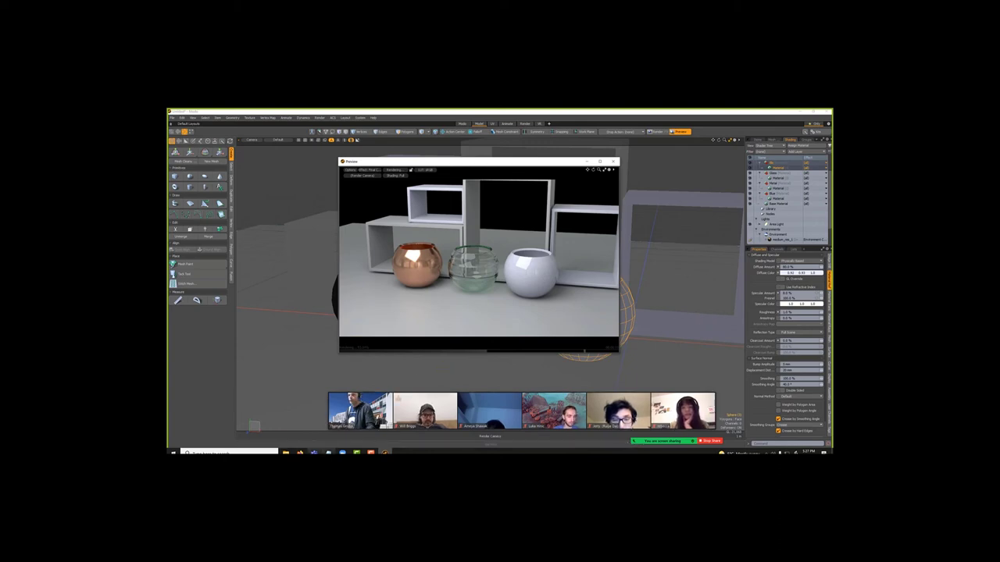
{"action": "left_click", "coordinate": [301, 453]}
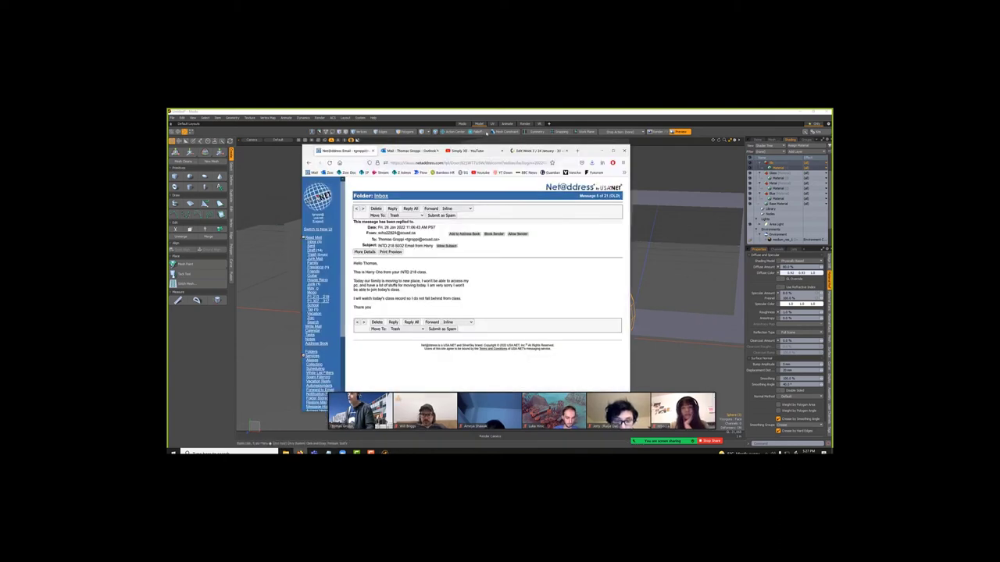
{"action": "left_click", "coordinate": [576, 151]}
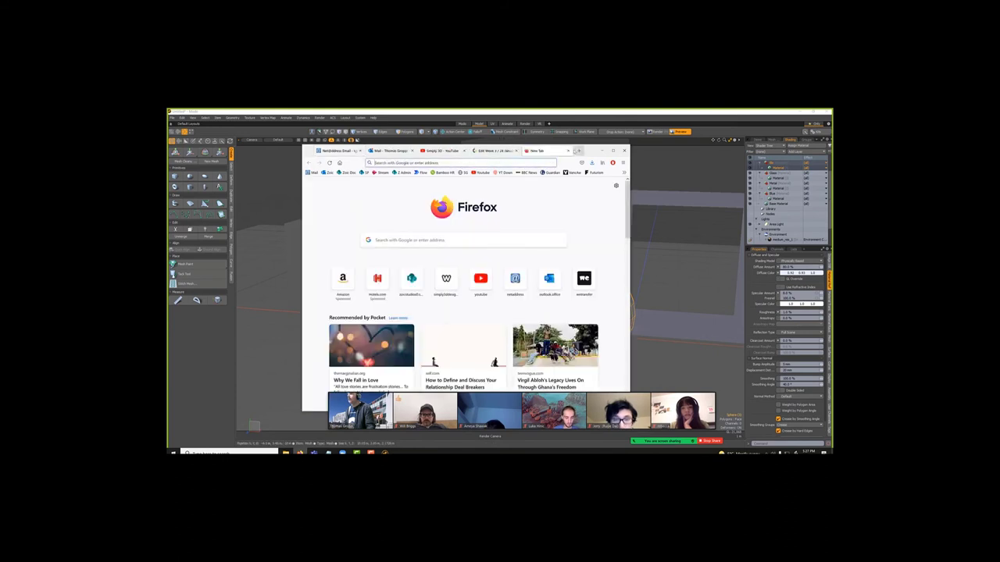
{"action": "left_click", "coordinate": [498, 162]}
{"action": "type", "text": "we"}
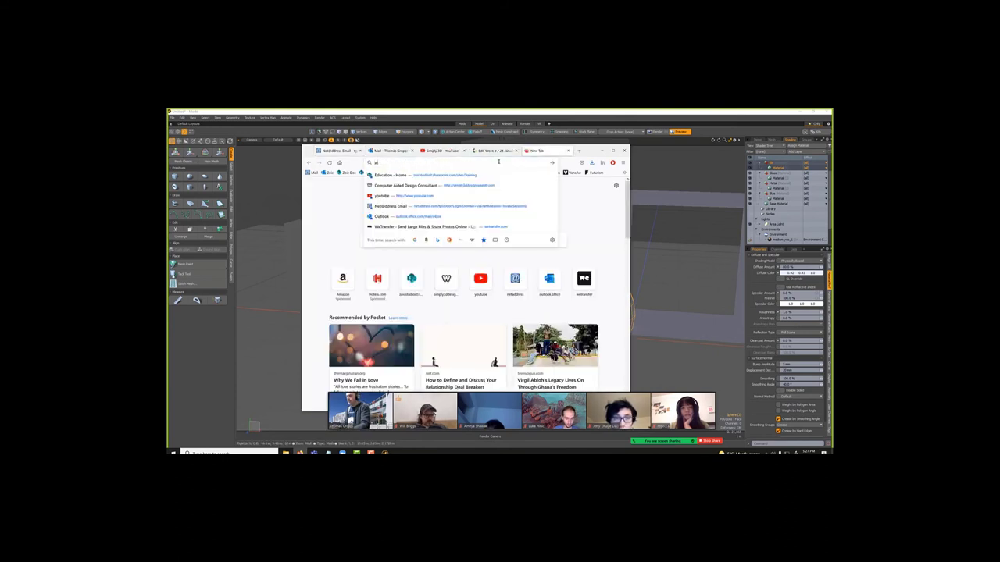
{"action": "type", "text": "ood"}
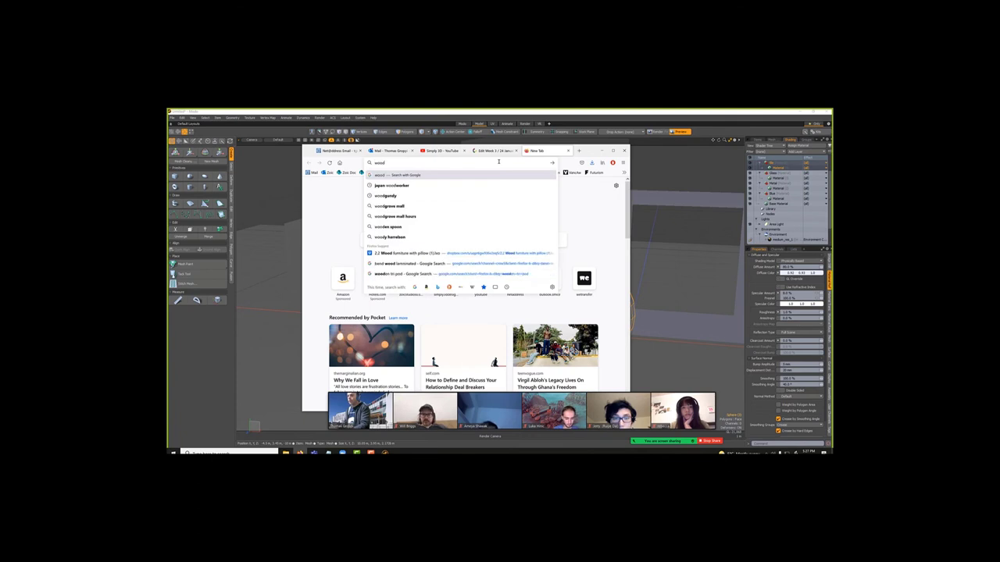
{"action": "type", "text": " tex"}
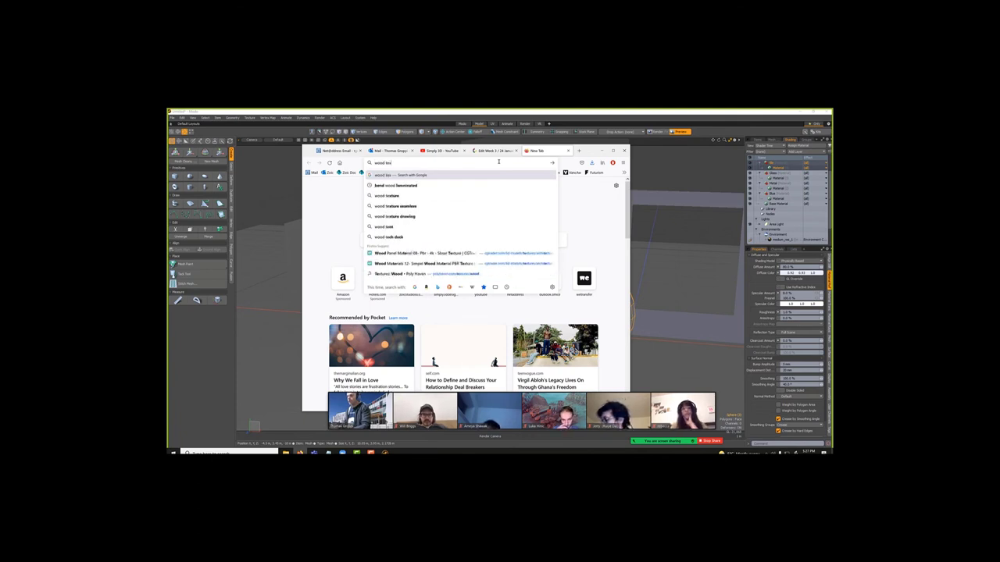
{"action": "type", "text": "ture m"}
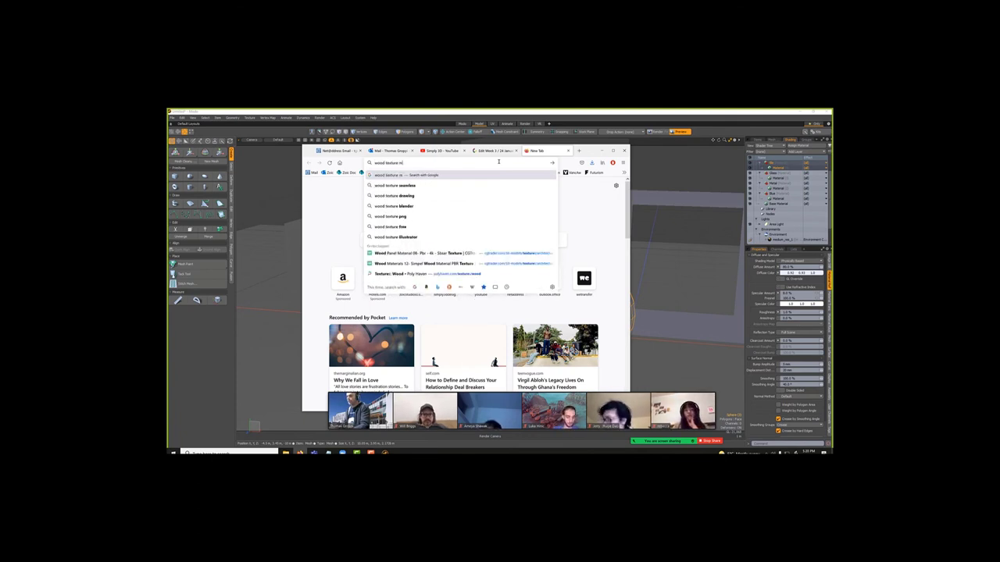
{"action": "type", "text": "aps"}
{"action": "key", "text": "Return"}
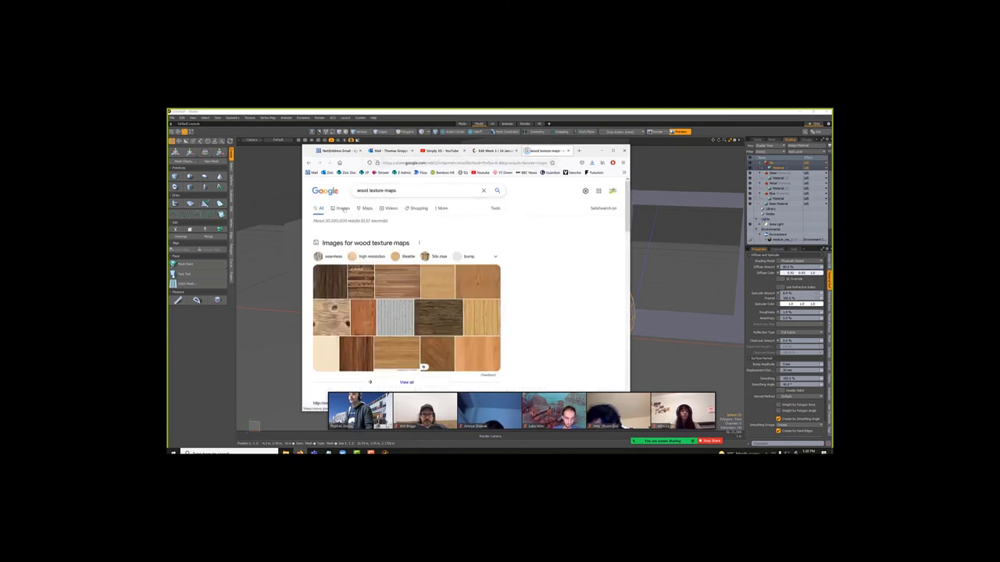
{"action": "left_click", "coordinate": [343, 208]}
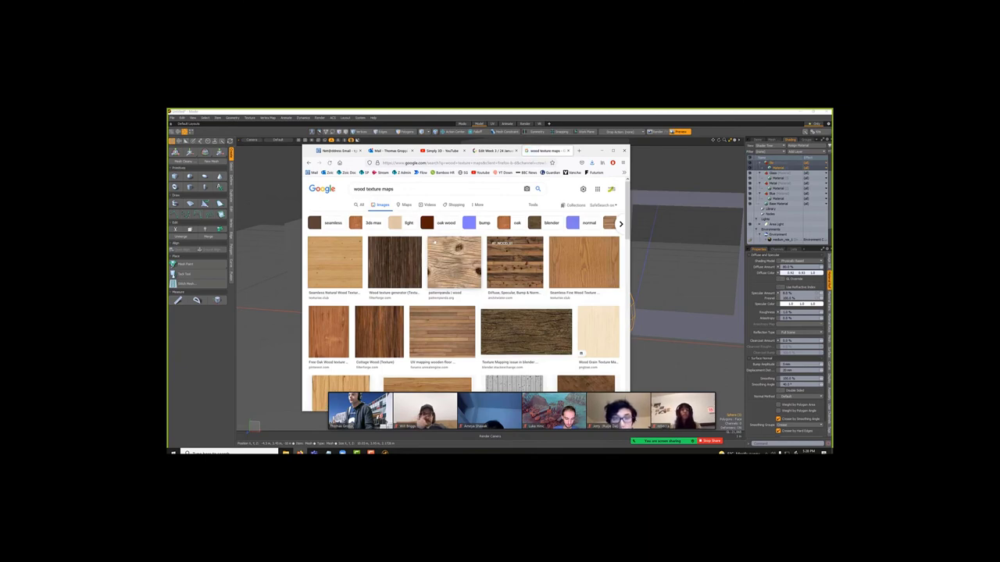
Pick the pale seamless white wood texture from the image results and save it to the Desktop as a JPEG.
{"action": "scroll", "coordinate": [435, 245], "scroll_direction": "down", "scroll_amount": 2}
{"action": "scroll", "coordinate": [432, 243], "scroll_direction": "down", "scroll_amount": 2}
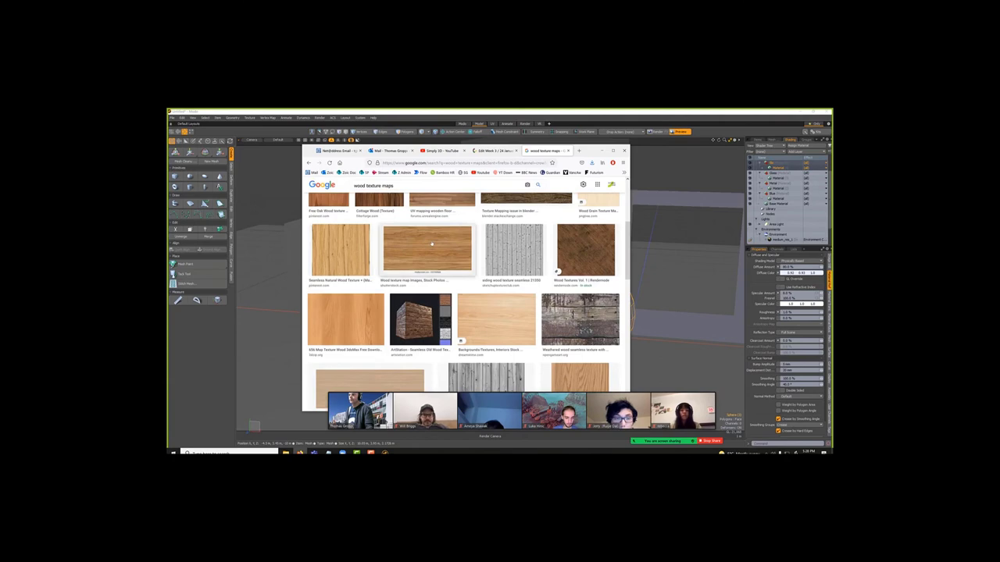
{"action": "scroll", "coordinate": [431, 245], "scroll_direction": "up", "scroll_amount": 2}
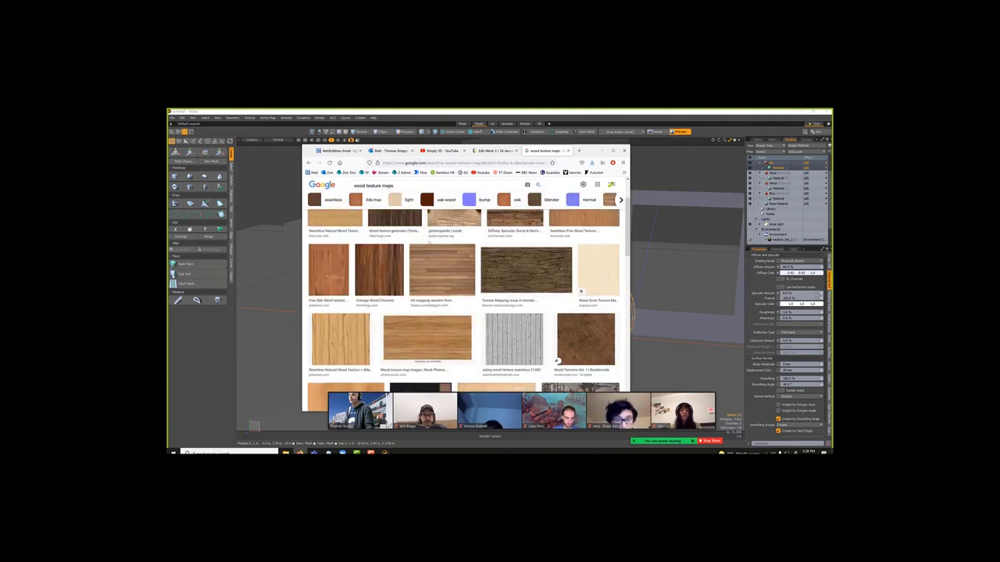
{"action": "scroll", "coordinate": [423, 247], "scroll_direction": "down", "scroll_amount": 3}
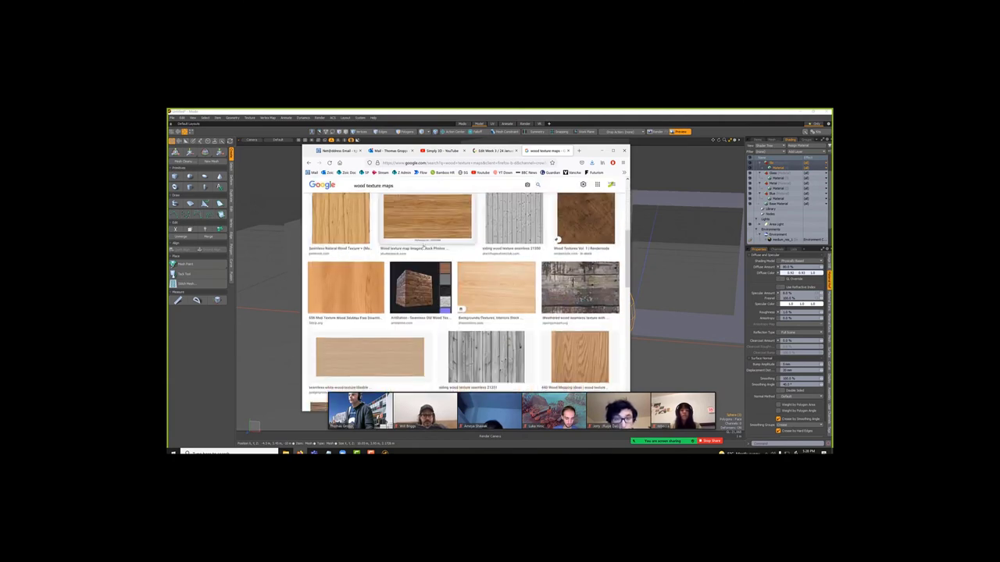
{"action": "scroll", "coordinate": [423, 247], "scroll_direction": "down", "scroll_amount": 2}
{"action": "scroll", "coordinate": [423, 247], "scroll_direction": "down", "scroll_amount": 2}
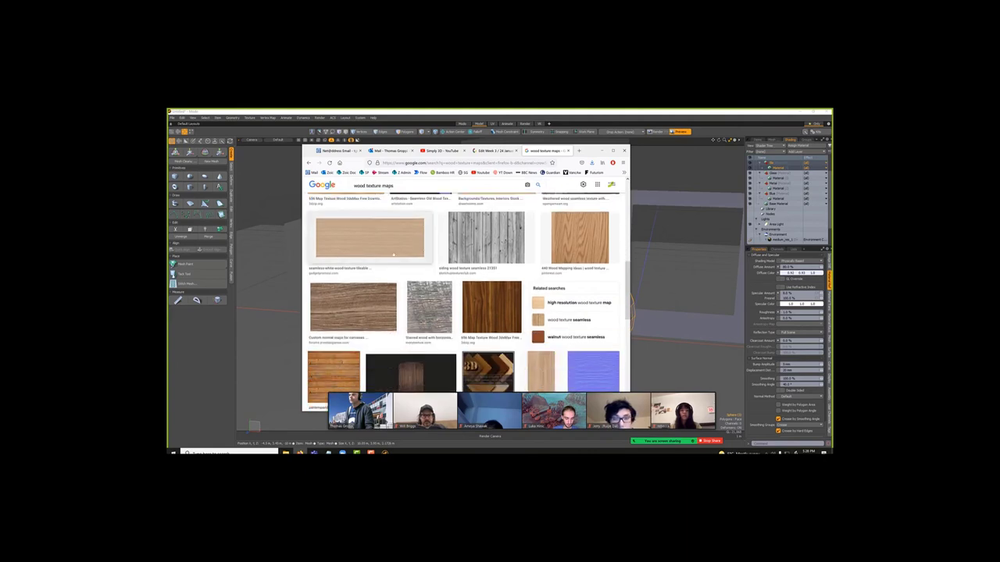
{"action": "left_click", "coordinate": [384, 238]}
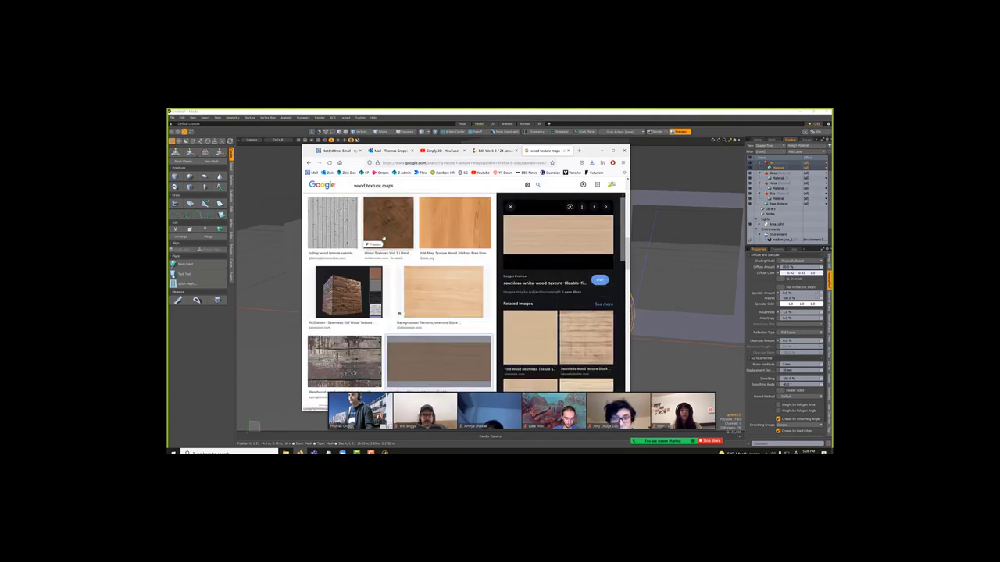
{"action": "right_click", "coordinate": [535, 230]}
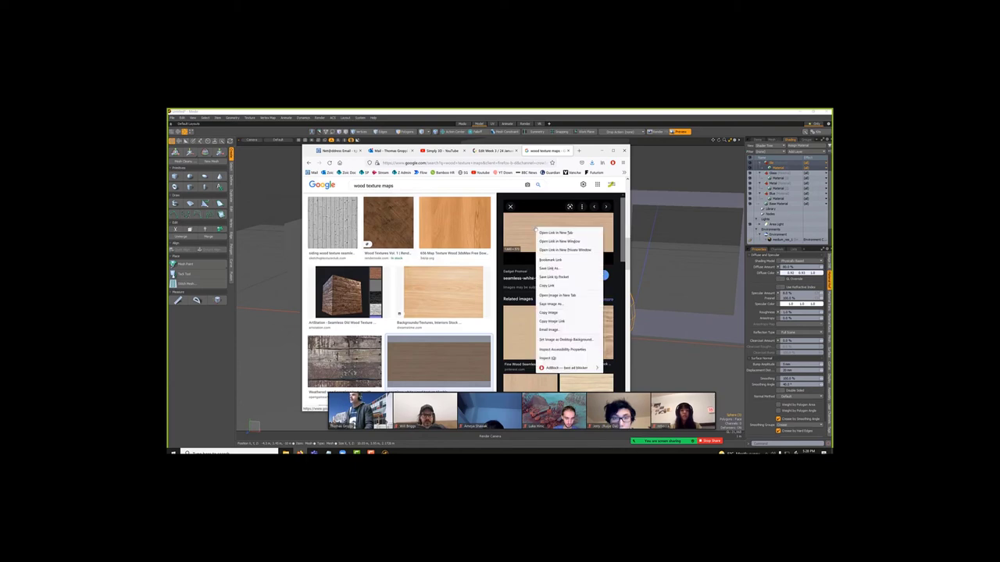
{"action": "left_click", "coordinate": [570, 304]}
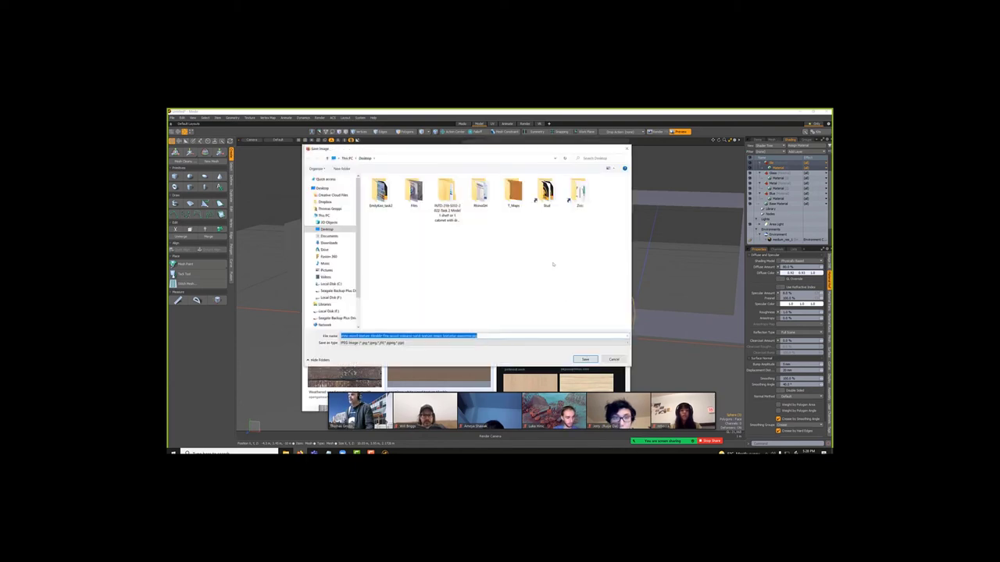
{"action": "left_click", "coordinate": [585, 360]}
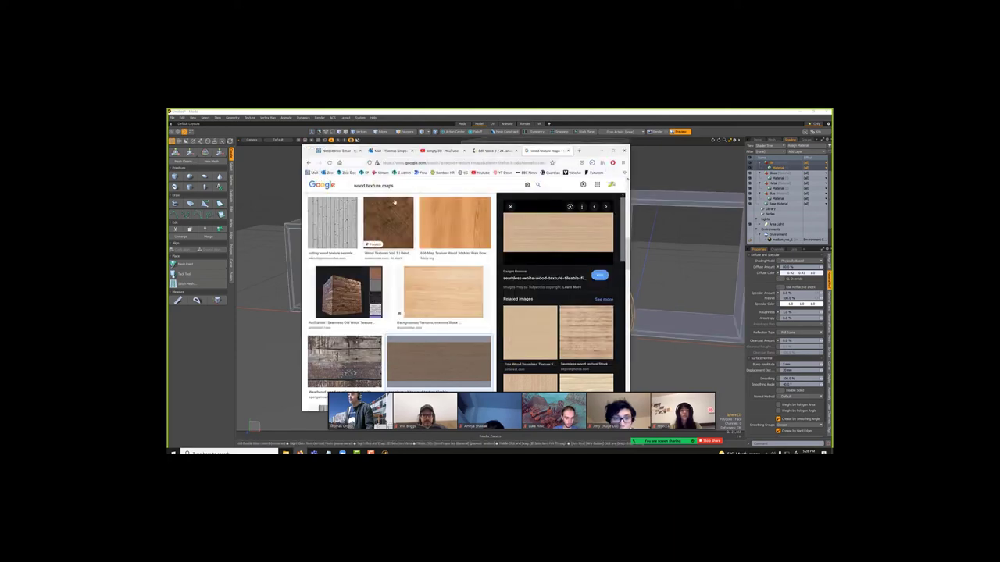
Change the image search to "fabric texture maps".
{"action": "left_click_drag", "start_coordinate": [365, 187], "coordinate": [354, 186]}
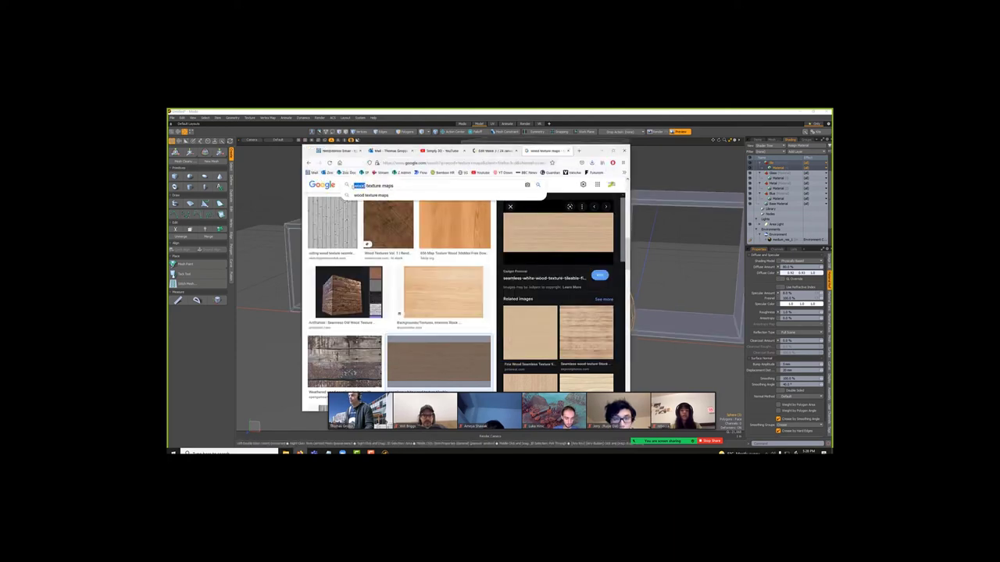
{"action": "type", "text": "fabric"}
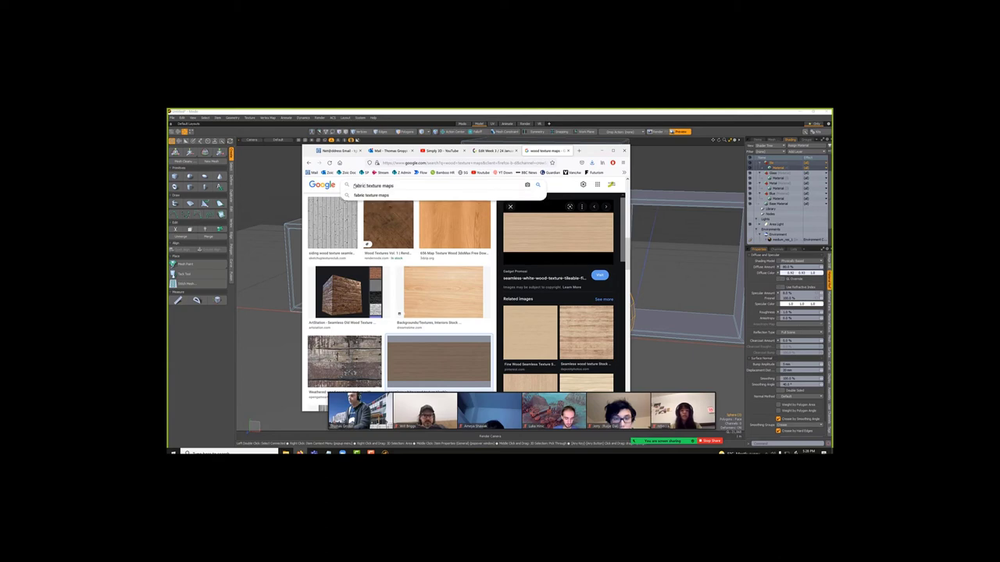
{"action": "key", "text": "Return"}
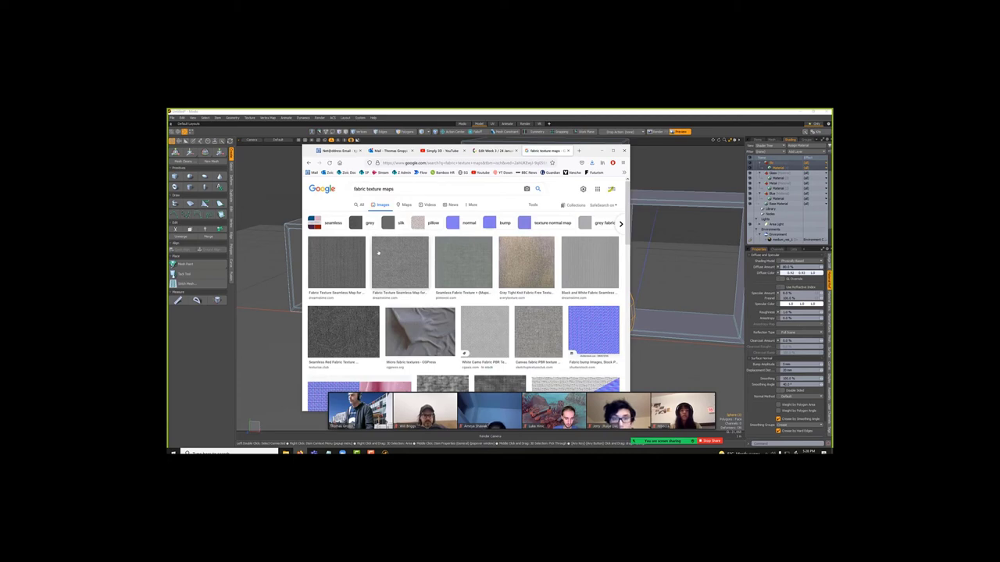
Compare enlarged previews of the grey woven, canvas and black-and-white seamless fabric textures in the image results.
{"action": "left_click", "coordinate": [386, 253]}
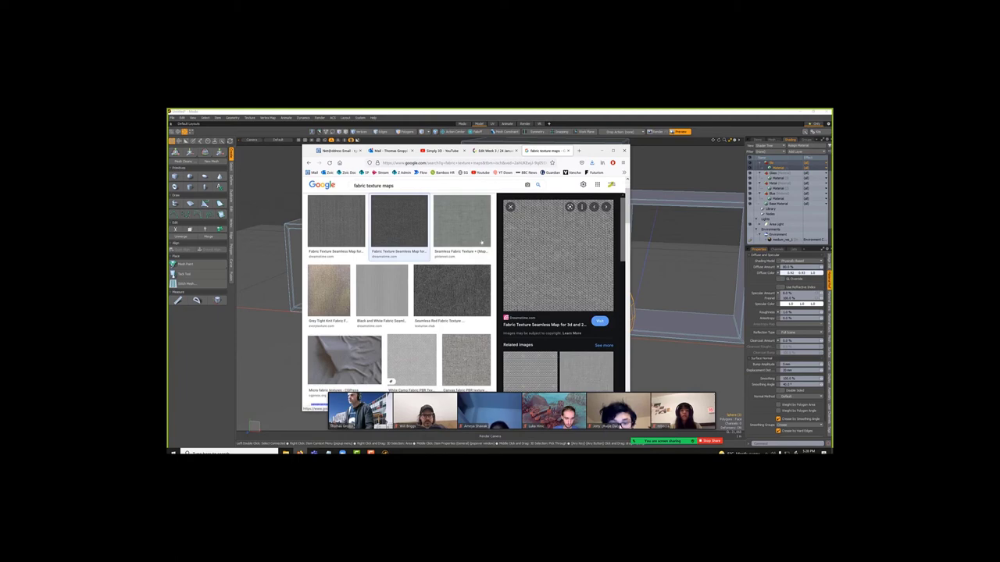
{"action": "left_click", "coordinate": [462, 223]}
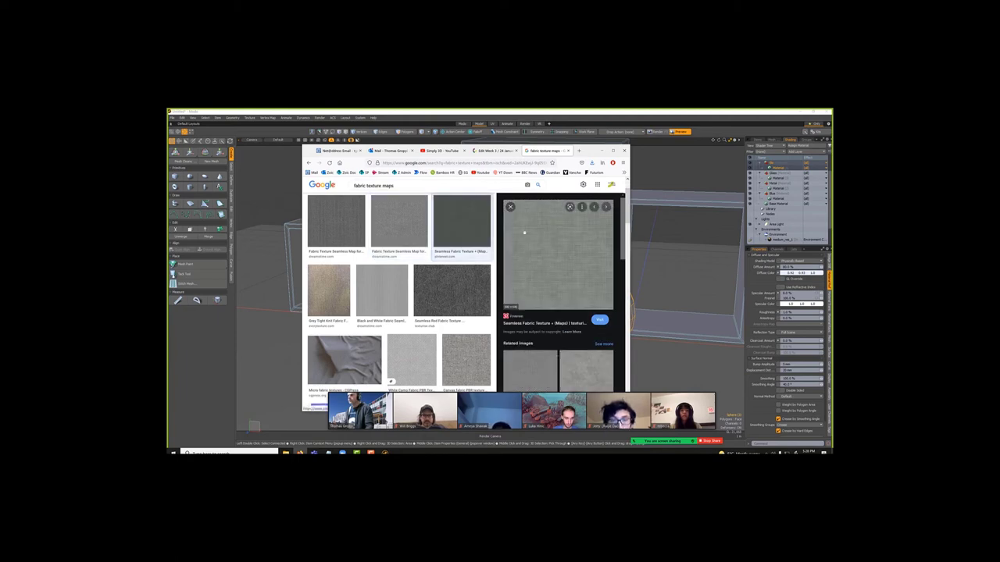
{"action": "left_click", "coordinate": [321, 229]}
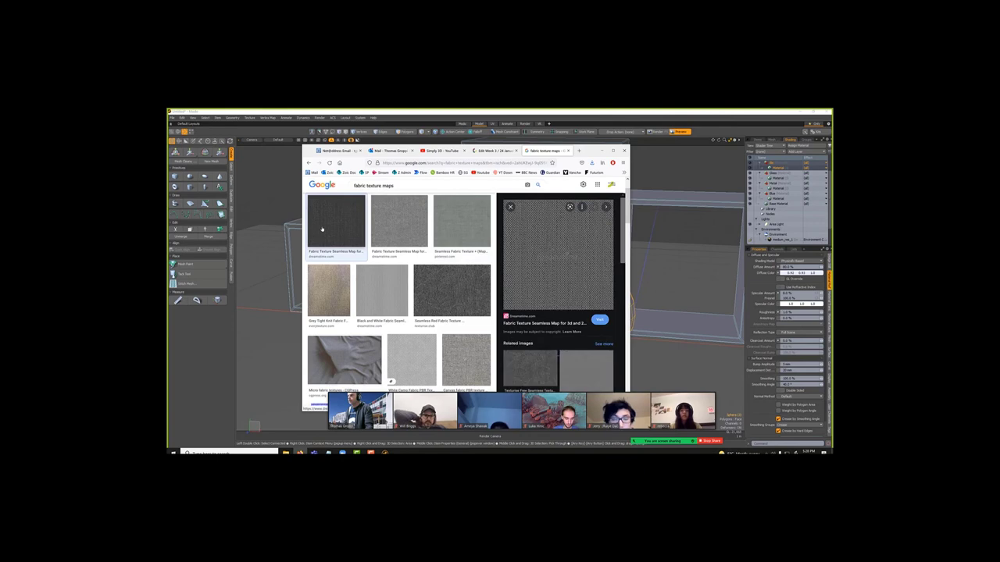
{"action": "left_click", "coordinate": [444, 287]}
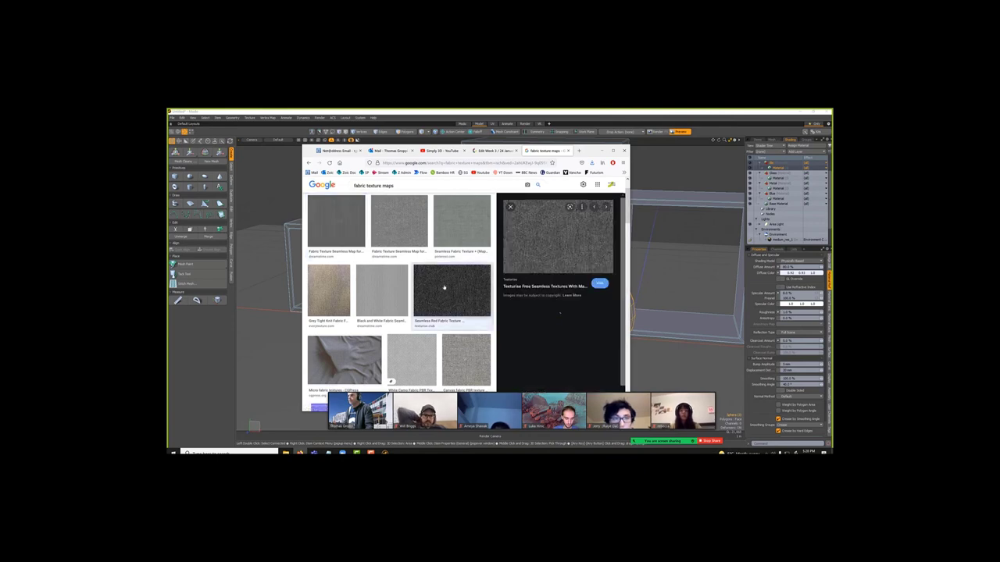
{"action": "left_click", "coordinate": [476, 355]}
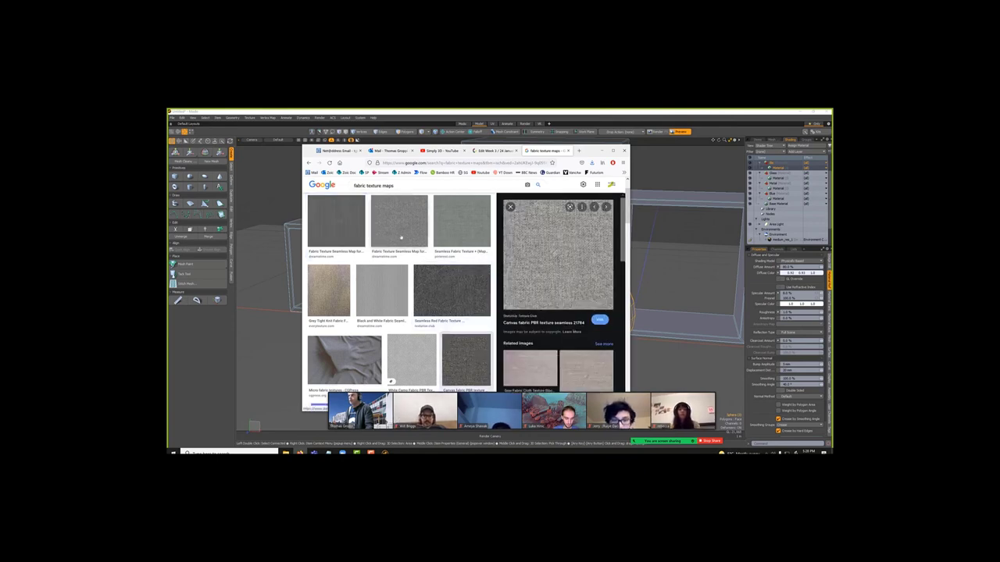
{"action": "left_click", "coordinate": [387, 278]}
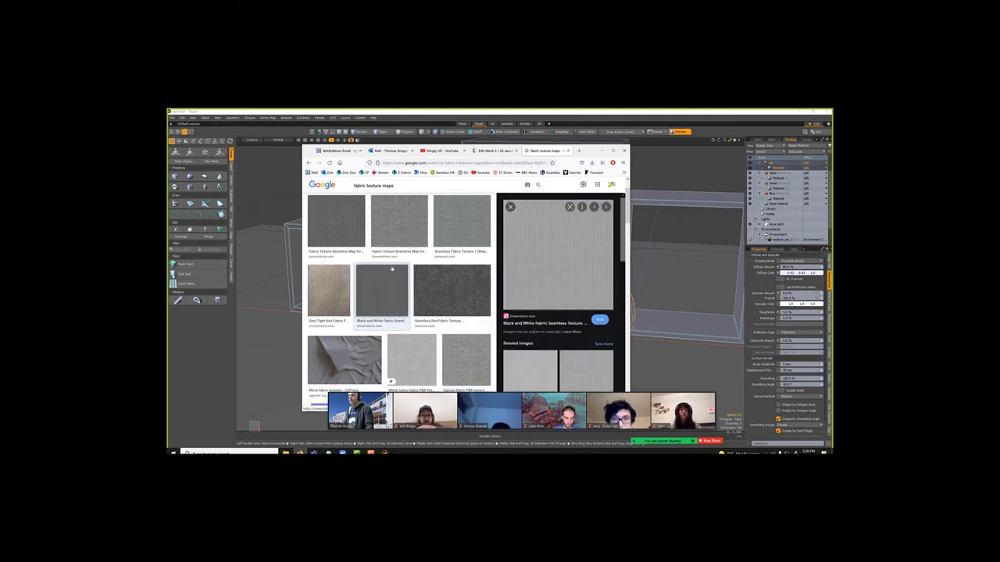
{"action": "left_click_drag", "start_coordinate": [392, 269], "coordinate": [393, 215]}
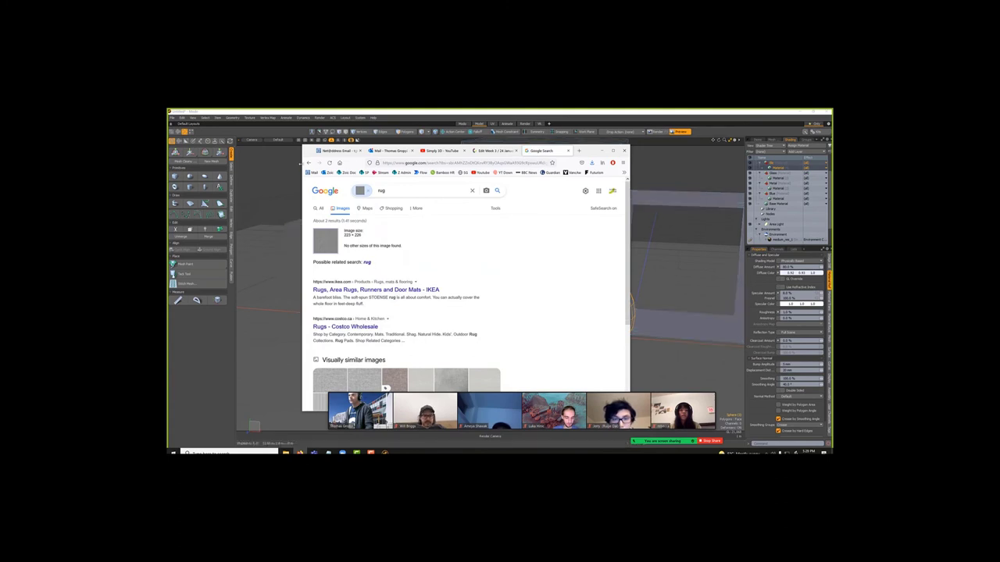
{"action": "left_click", "coordinate": [309, 163]}
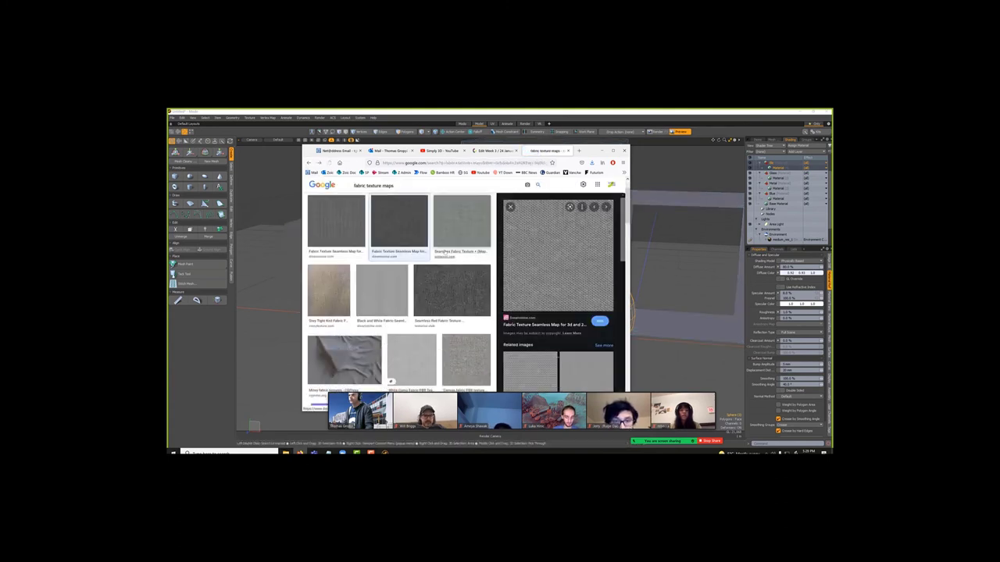
Save the image from the "Seamless Fabric Texture + (Maps)" page to the Desktop as a JPEG and close that page.
{"action": "key", "text": "ctrl+t"}
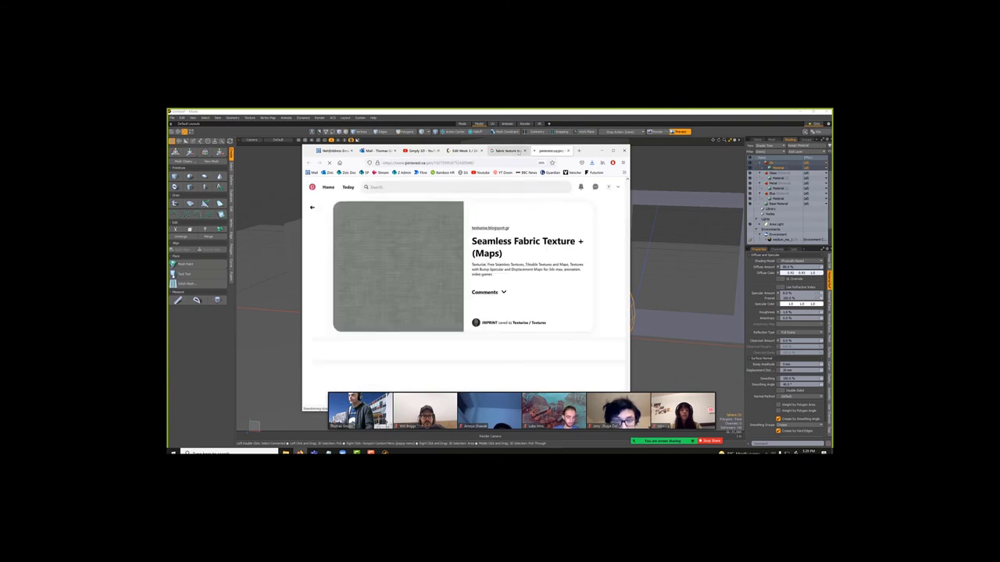
{"action": "right_click", "coordinate": [387, 272]}
{"action": "left_click", "coordinate": [393, 284]}
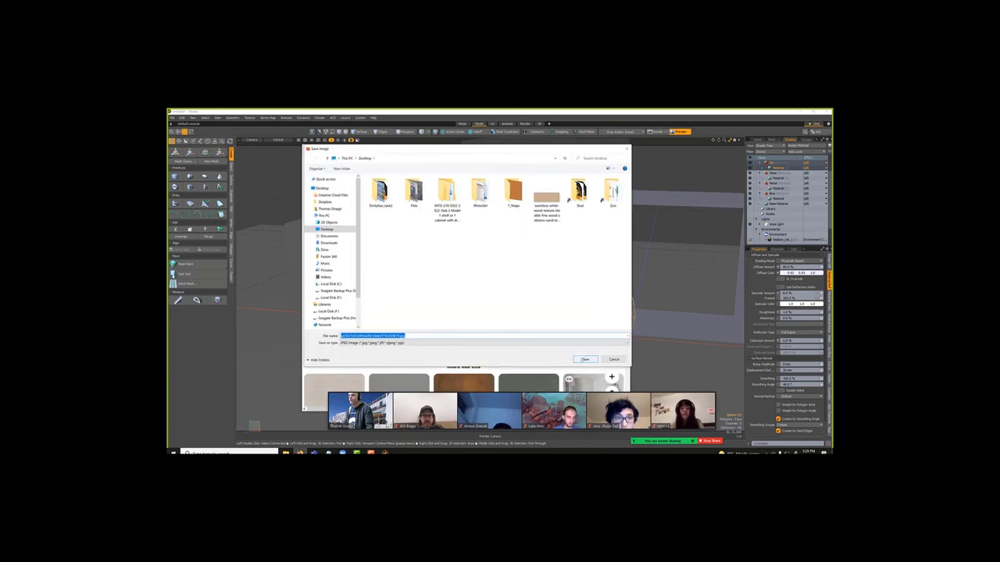
{"action": "left_click", "coordinate": [585, 359]}
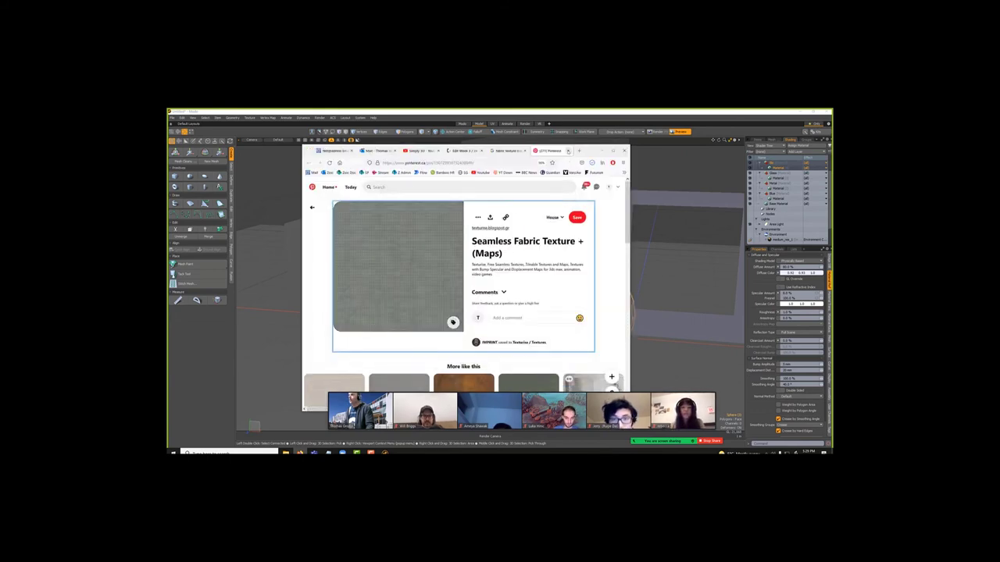
{"action": "key", "text": "ctrl+w"}
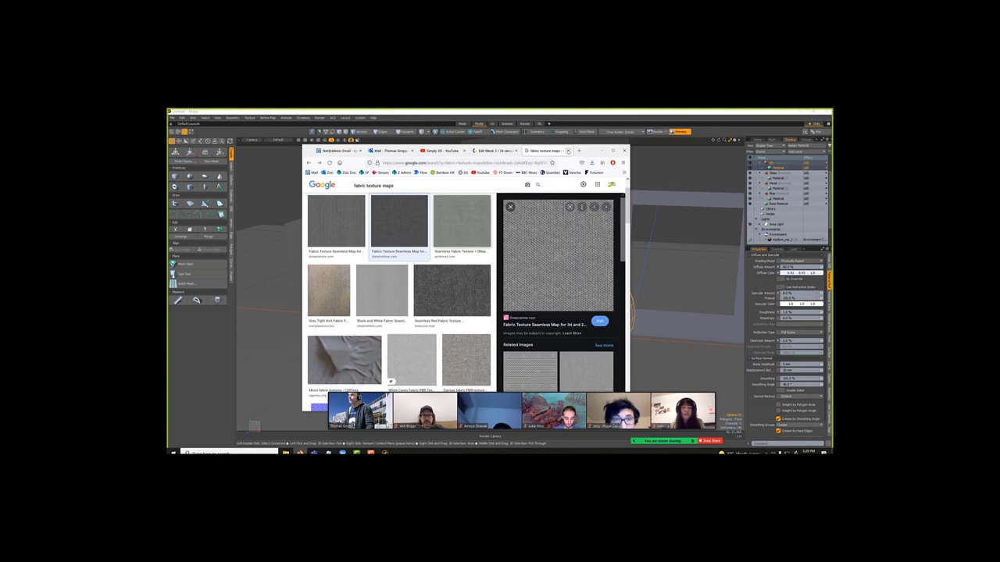
Close the fabric texture search page and switch back to Modo.
{"action": "left_click", "coordinate": [568, 150]}
{"action": "key", "text": "alt+Tab"}
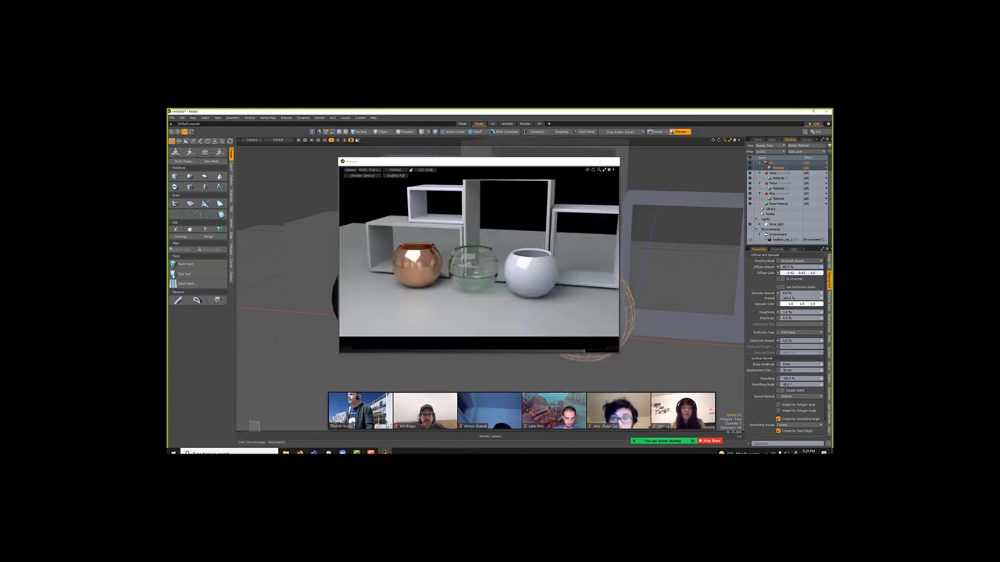
{"action": "left_click", "coordinate": [800, 145]}
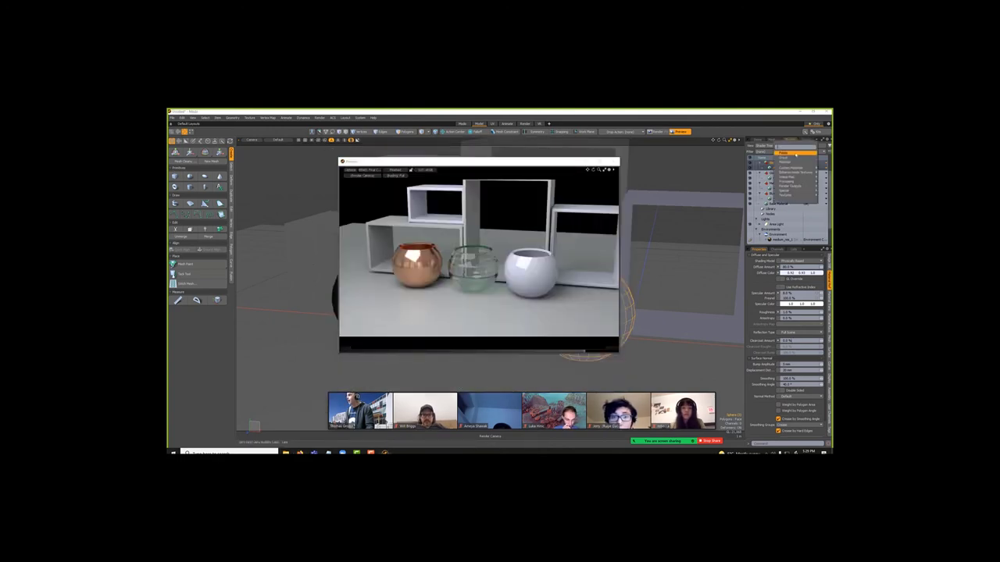
{"action": "mouse_move", "coordinate": [790, 176]}
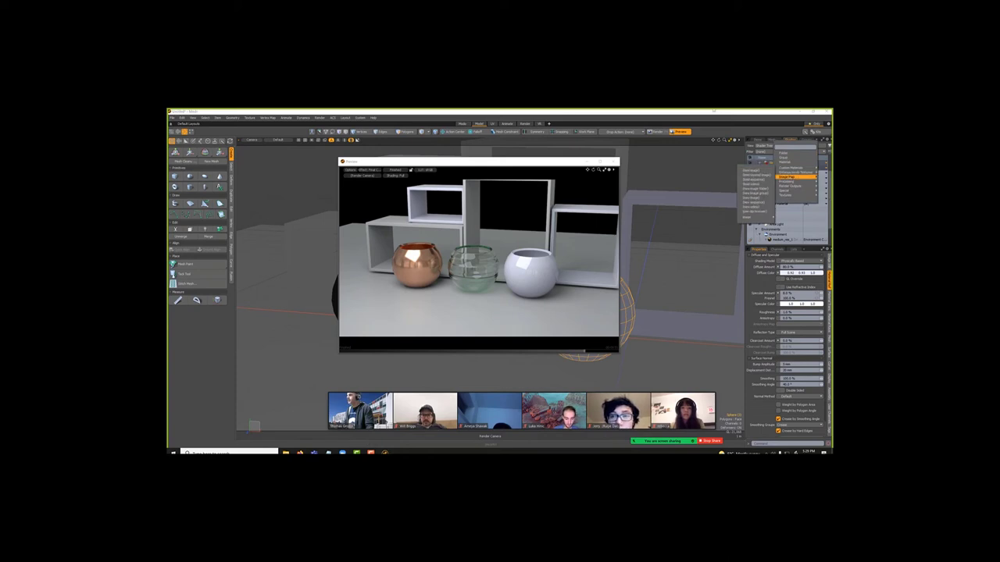
{"action": "left_click", "coordinate": [751, 170]}
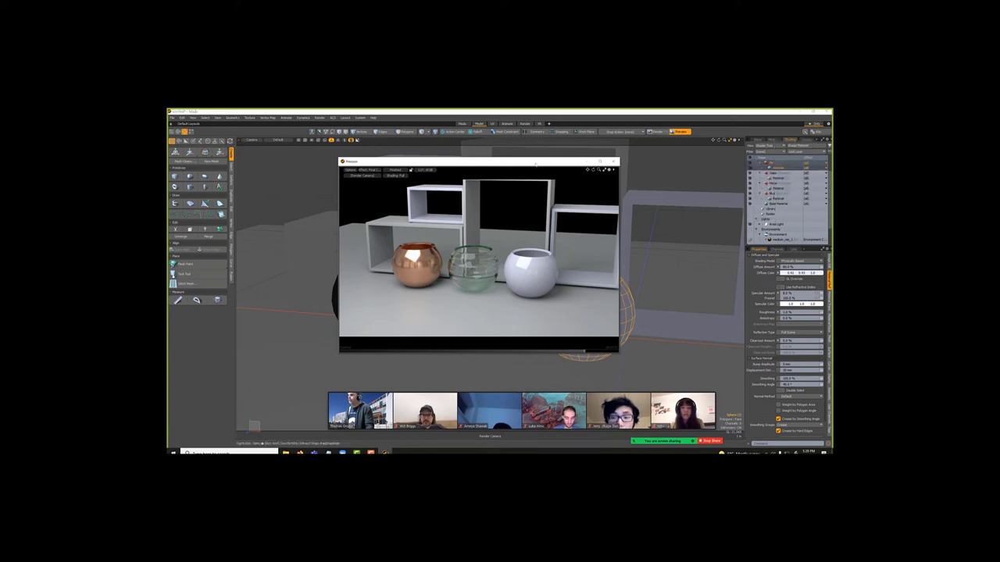
Add the downloaded fabric JPEG from the Desktop as a diffuse colour image map above the third bowl's material, uncovering the Desktop first and maximizing Modo again.
{"action": "left_click_drag", "start_coordinate": [535, 163], "coordinate": [473, 163]}
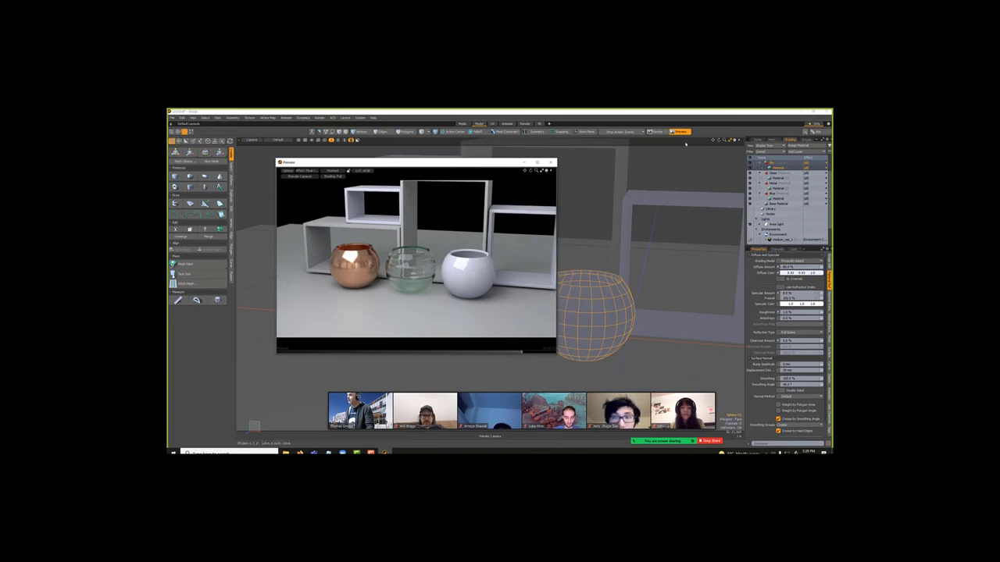
{"action": "left_click_drag", "start_coordinate": [660, 114], "coordinate": [593, 178]}
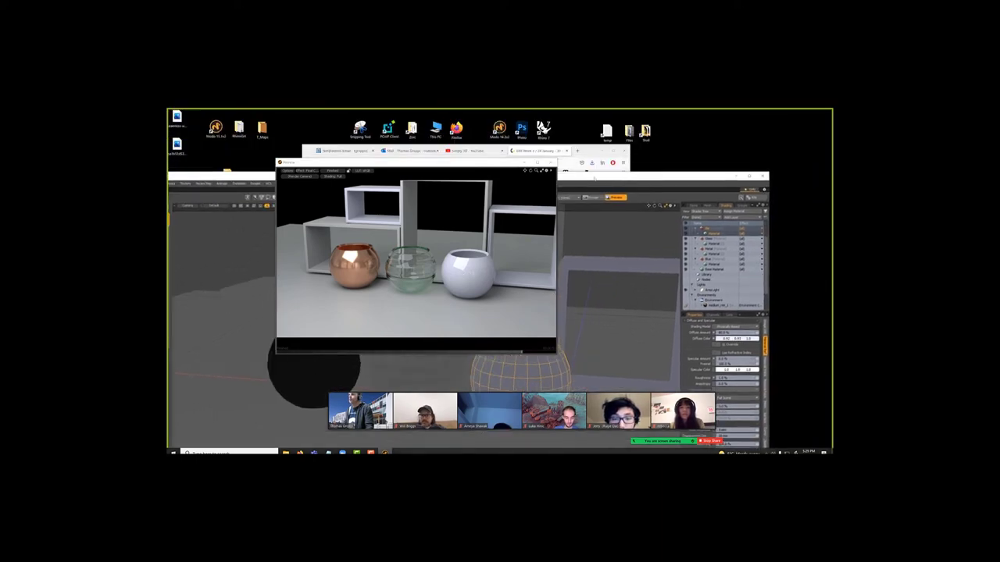
{"action": "left_click", "coordinate": [601, 151]}
{"action": "left_click", "coordinate": [601, 152]}
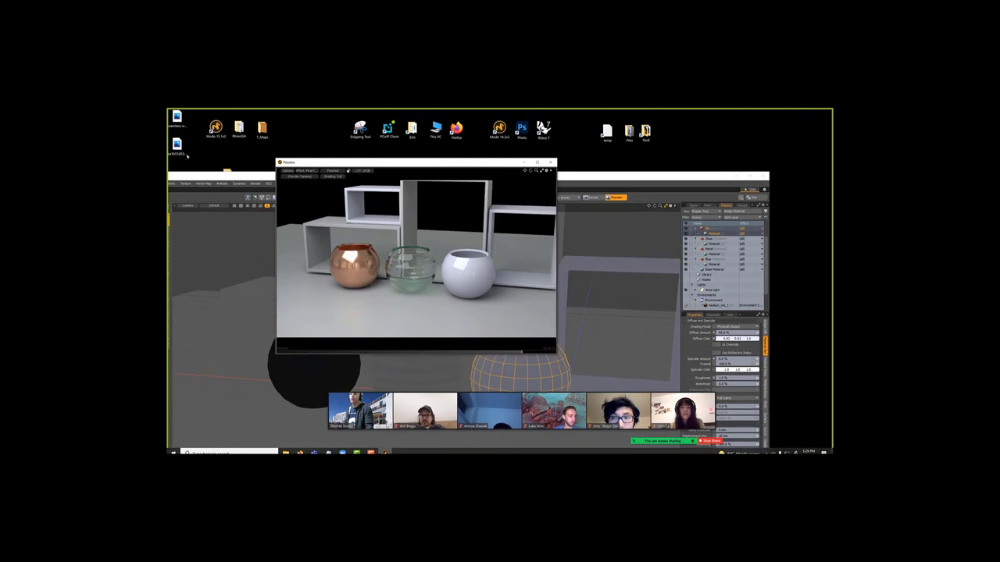
{"action": "left_click_drag", "start_coordinate": [178, 146], "coordinate": [305, 138]}
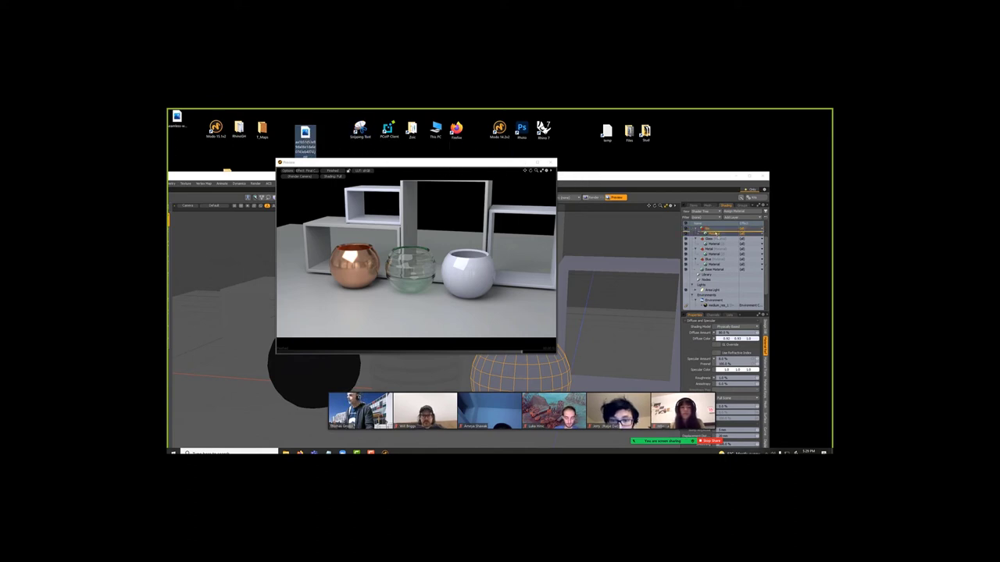
{"action": "left_click_drag", "start_coordinate": [717, 234], "coordinate": [715, 233]}
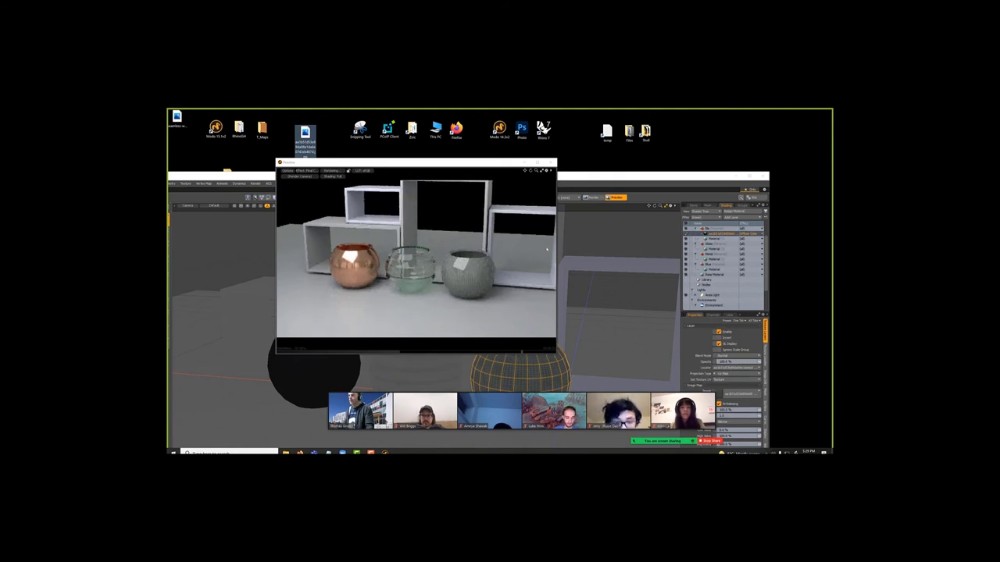
{"action": "left_click", "coordinate": [751, 177]}
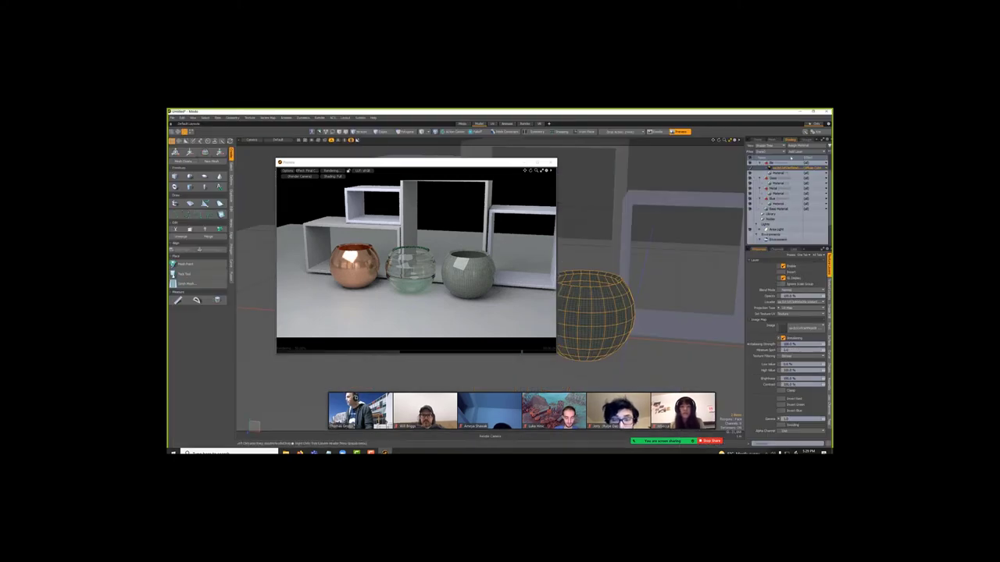
Adjust the specular amount of the fabric bowl's material and set its roughness to 25%.
{"action": "left_click", "coordinate": [782, 172]}
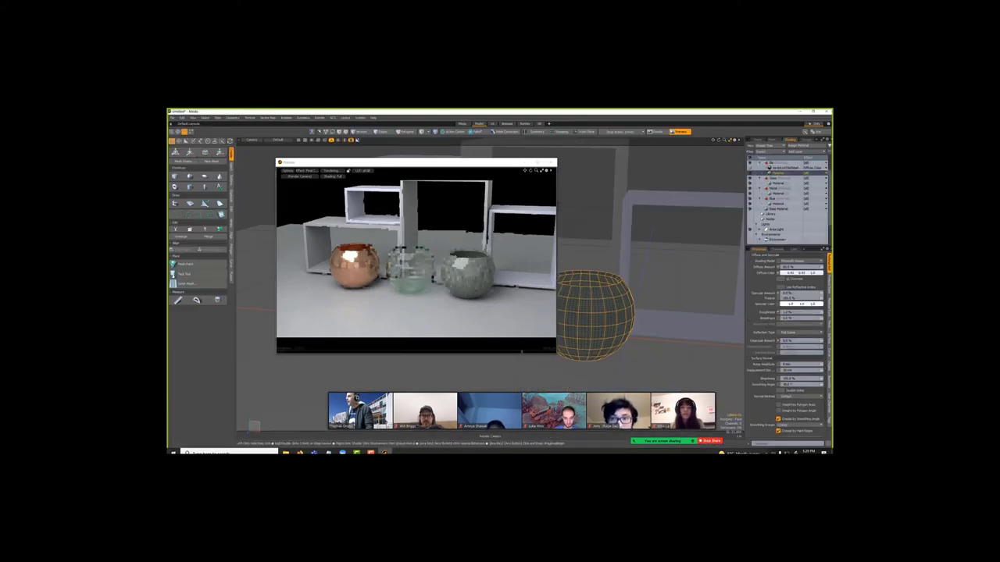
{"action": "left_click", "coordinate": [785, 167]}
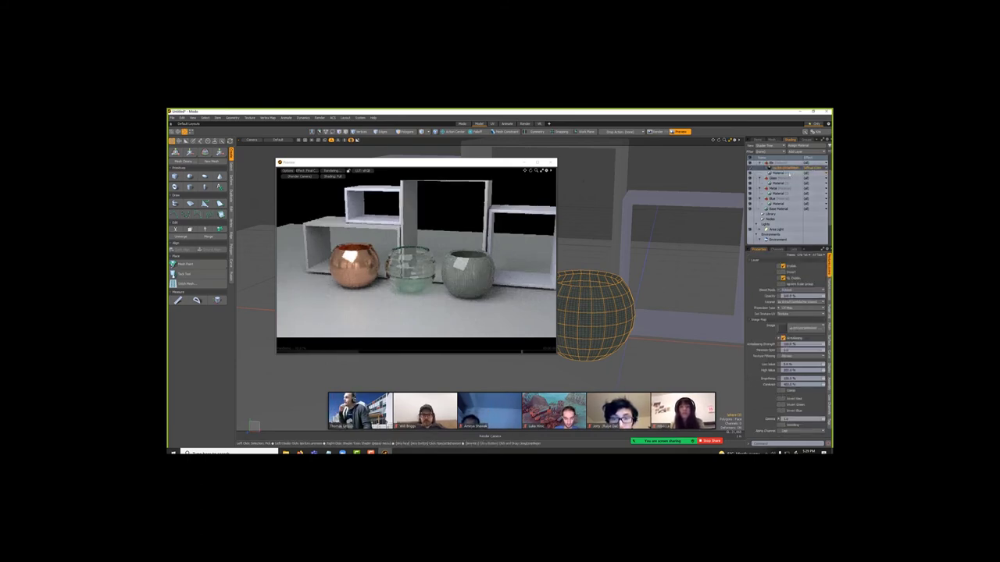
{"action": "left_click", "coordinate": [789, 175]}
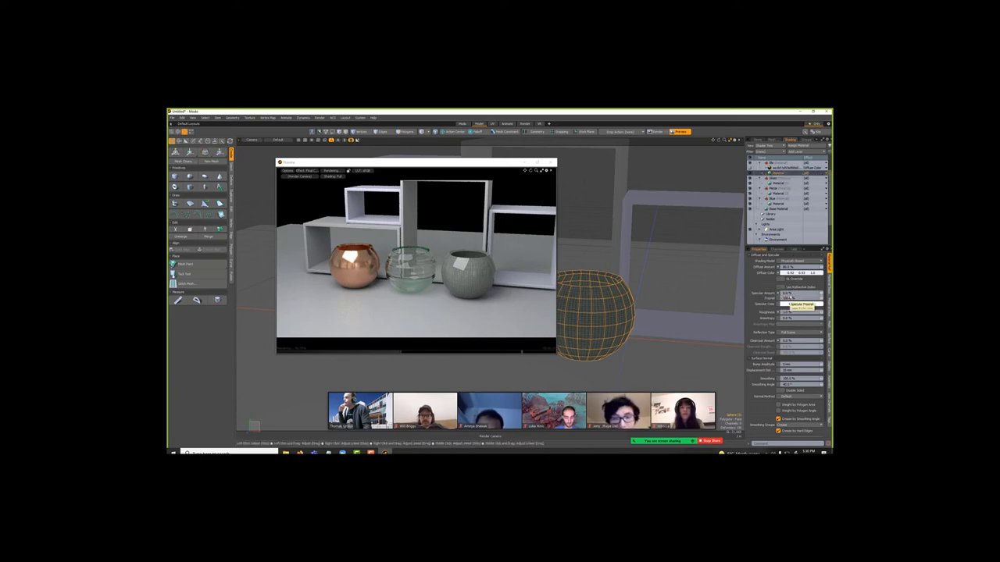
{"action": "left_click", "coordinate": [787, 294]}
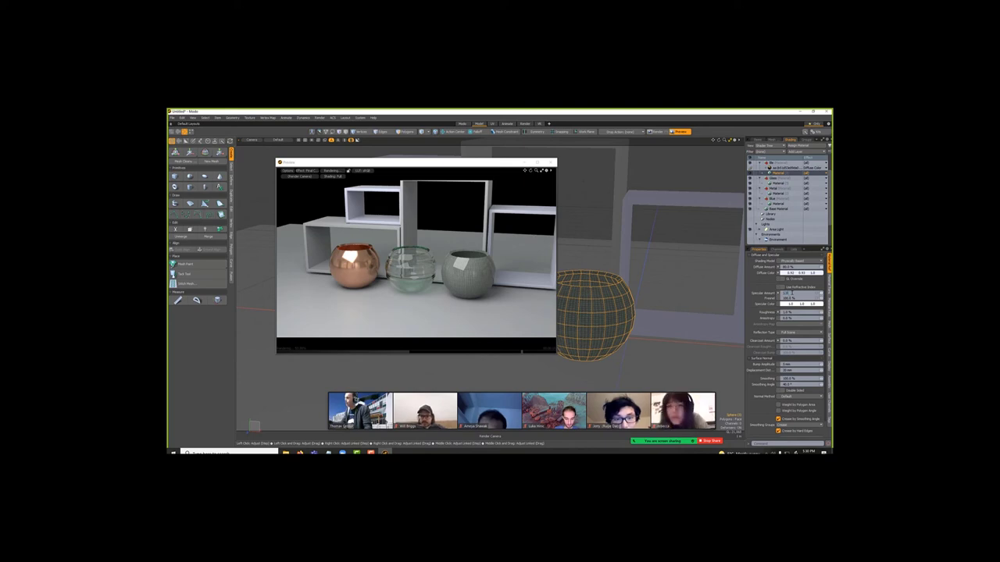
{"action": "type", "text": "0"}
{"action": "key", "text": "Return"}
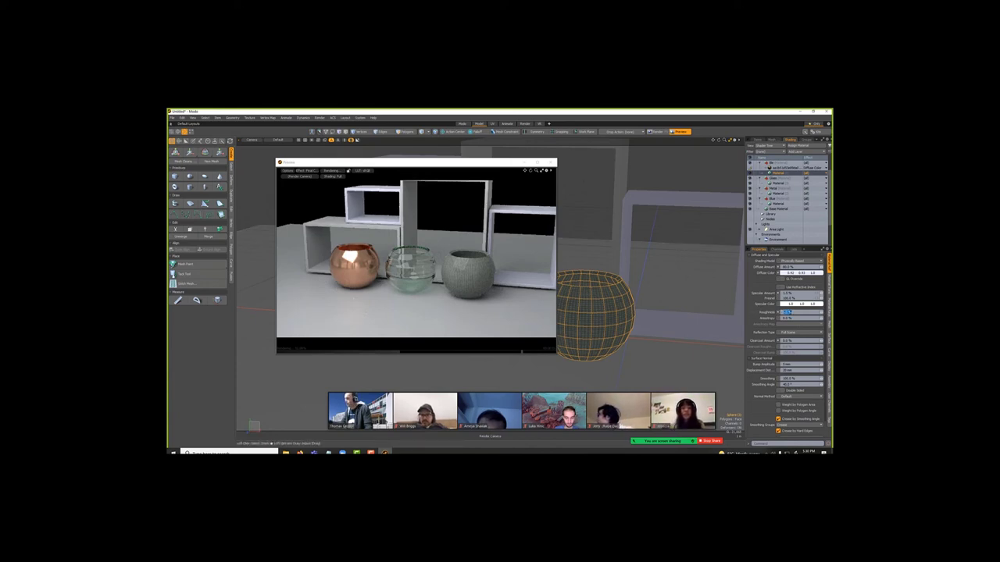
{"action": "key", "text": "Return"}
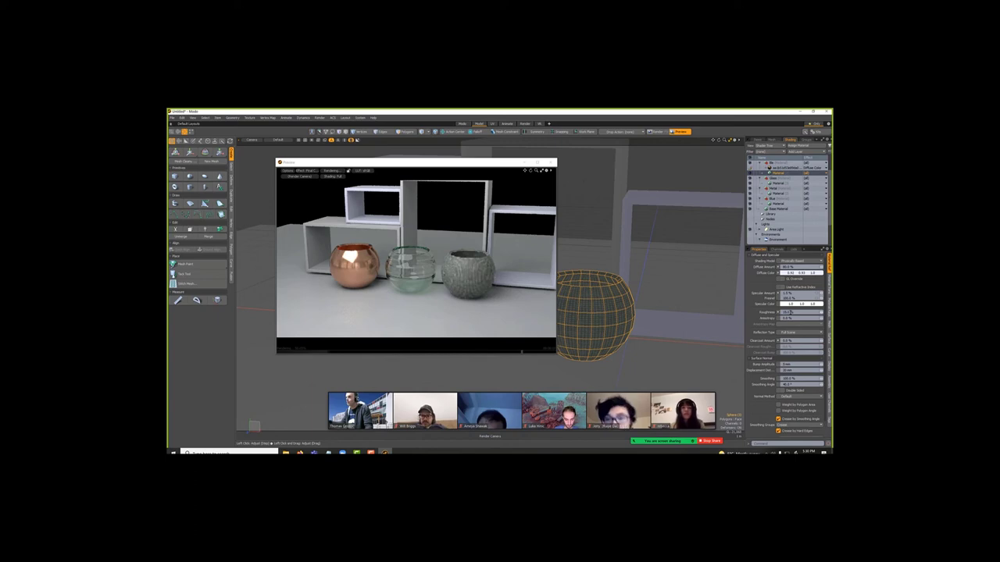
{"action": "left_click", "coordinate": [791, 311]}
{"action": "type", "text": "25"}
{"action": "key", "text": "Return"}
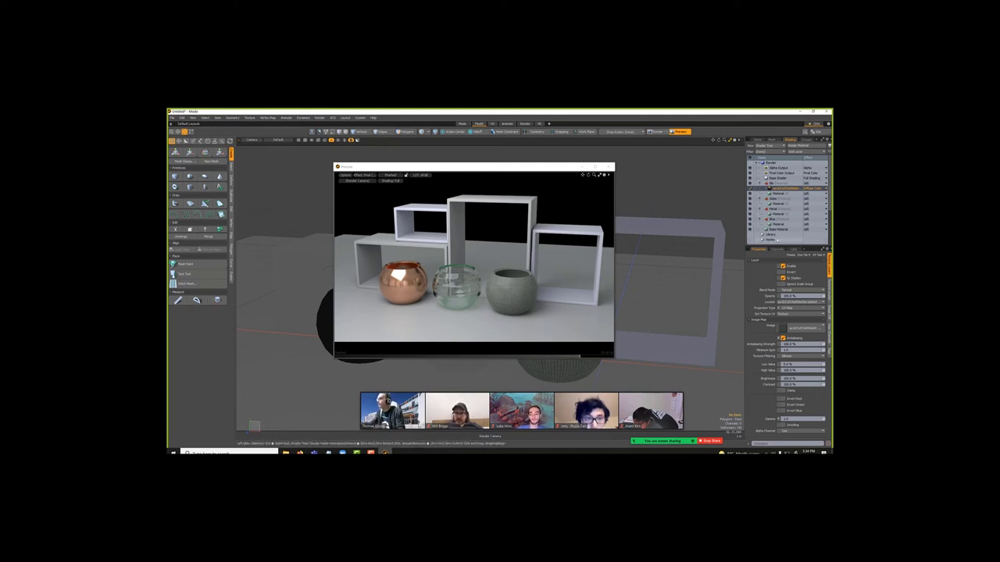
Open the texture locator of the bowl's fabric image map and set its horizontal and vertical wrap to 3.
{"action": "left_click", "coordinate": [785, 184]}
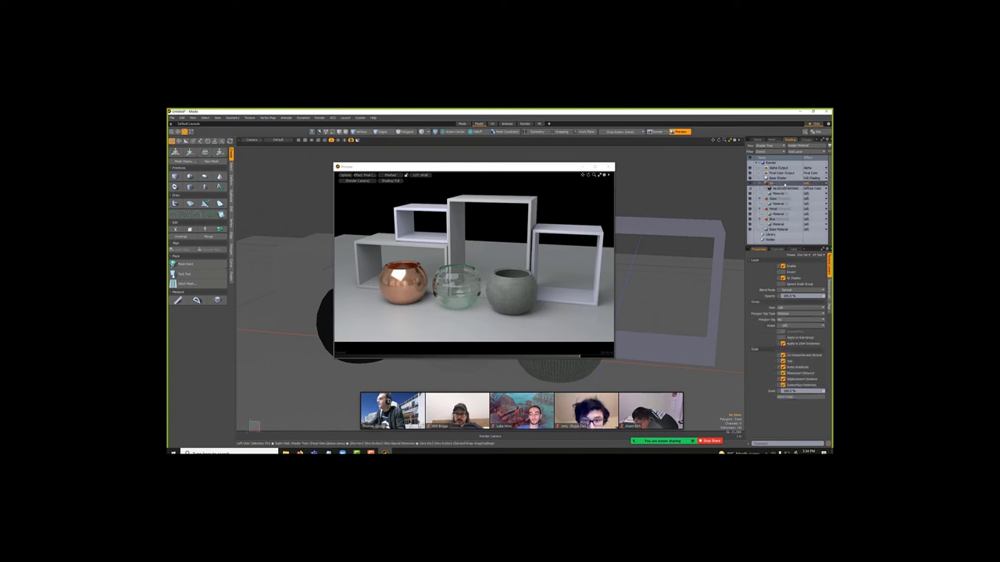
{"action": "left_click", "coordinate": [783, 190]}
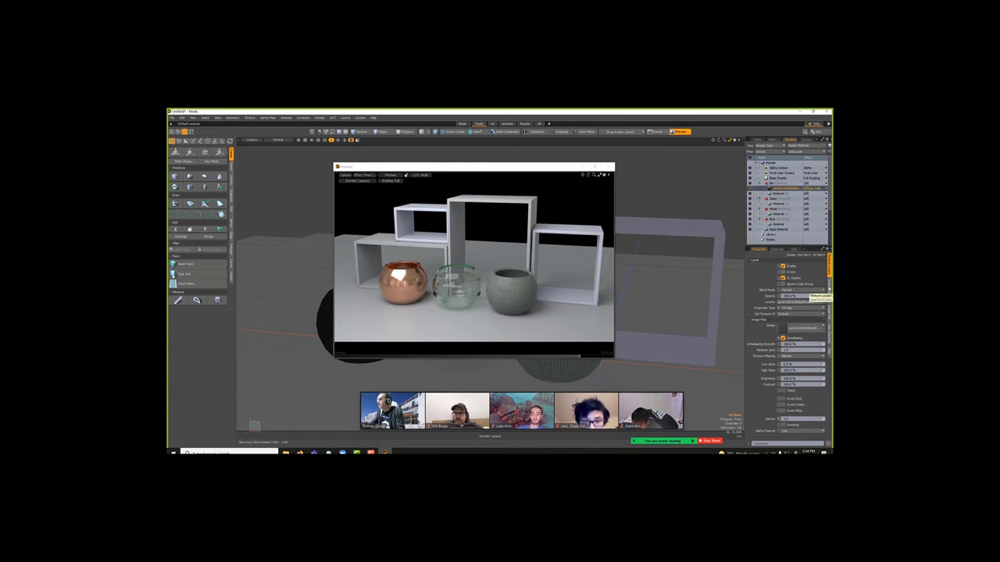
{"action": "left_click", "coordinate": [809, 300]}
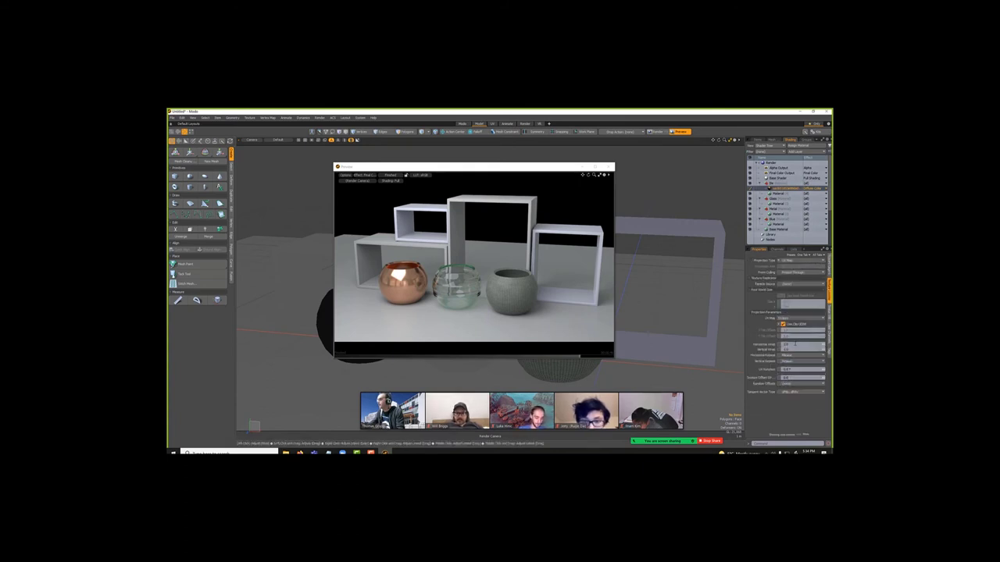
{"action": "left_click", "coordinate": [795, 344]}
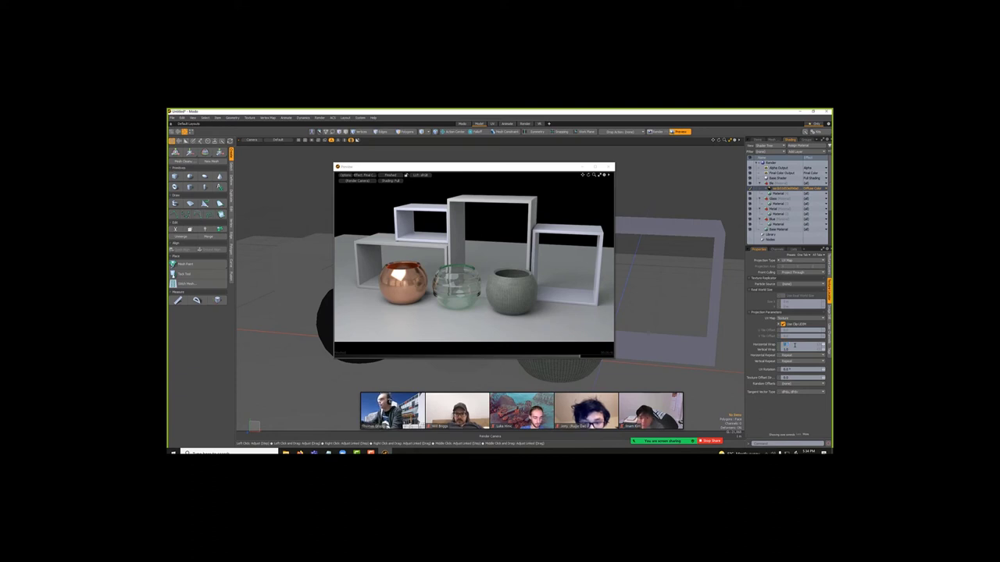
{"action": "key", "text": "Tab"}
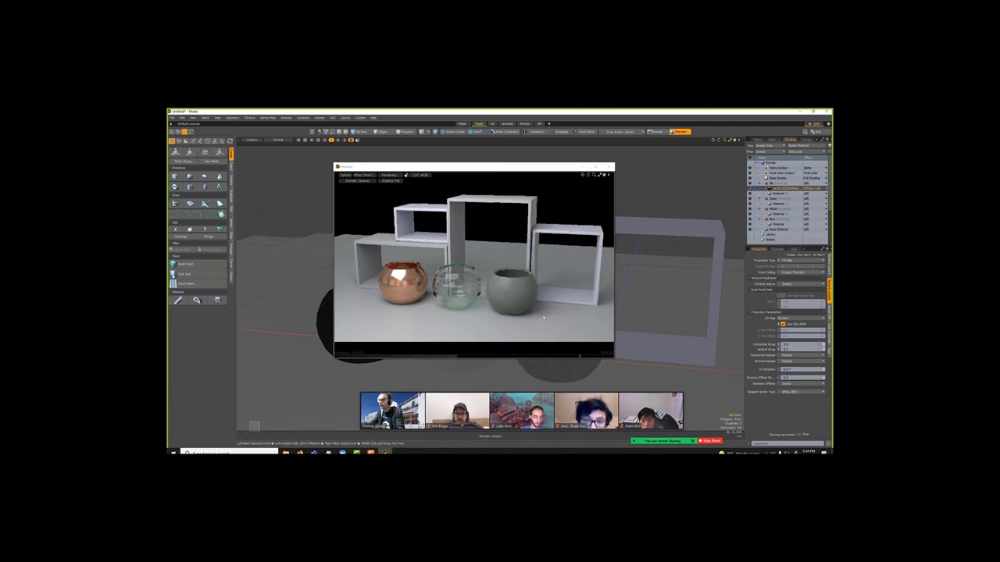
Change the fabric image map's horizontal and vertical wrap to 5.
{"action": "scroll", "coordinate": [625, 344], "scroll_direction": "up", "scroll_amount": 2}
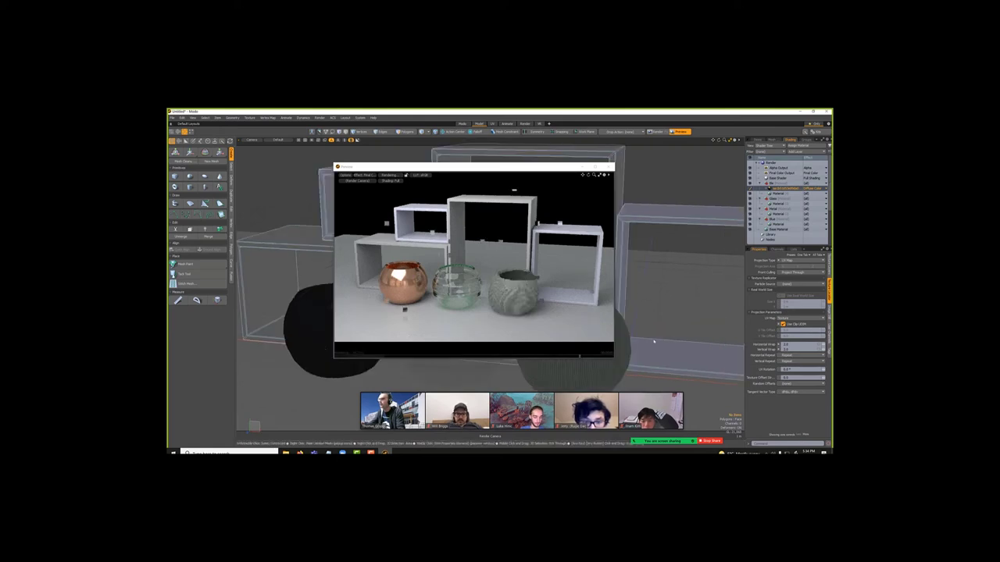
{"action": "scroll", "coordinate": [655, 341], "scroll_direction": "up", "scroll_amount": 2}
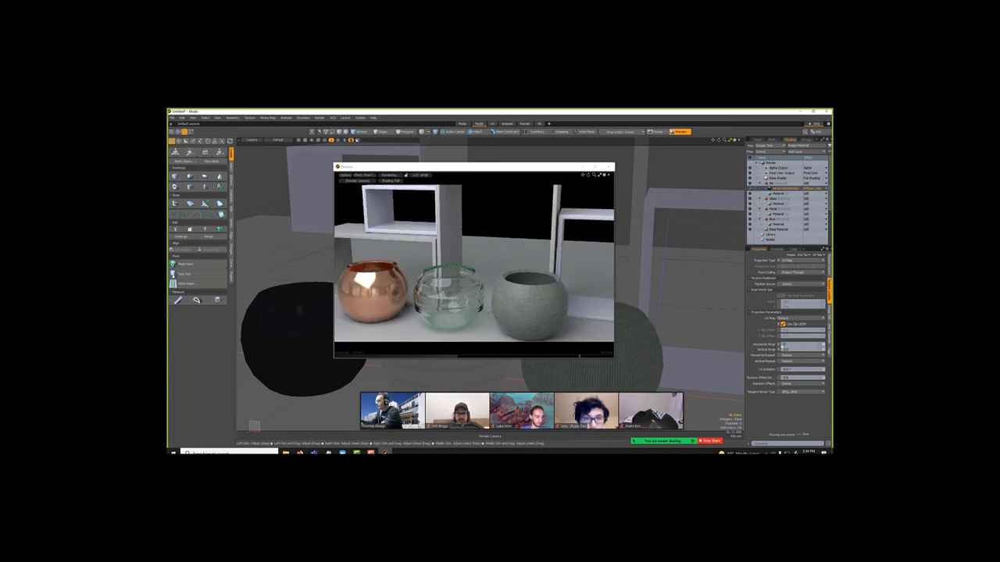
{"action": "type", "text": "5"}
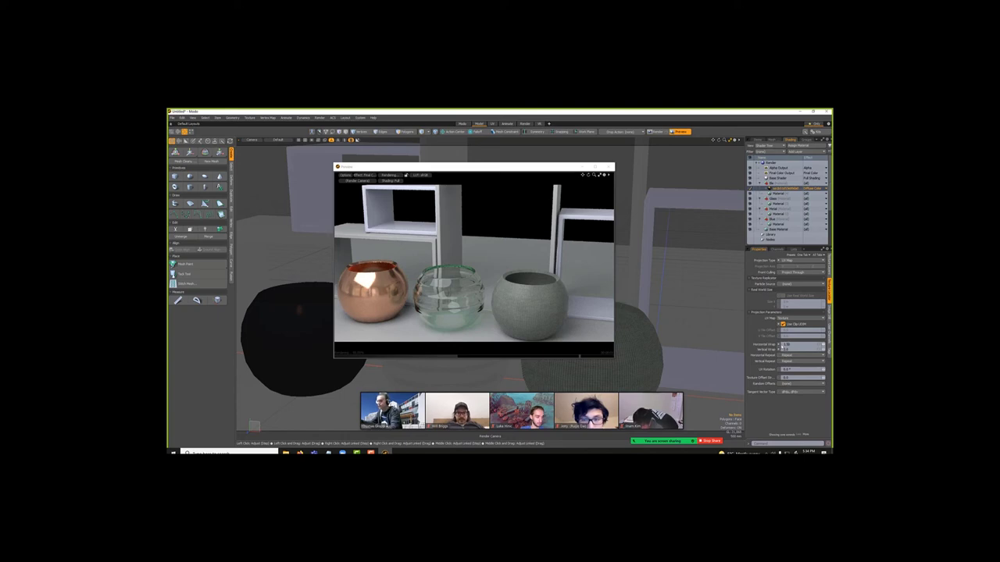
{"action": "key", "text": "Tab"}
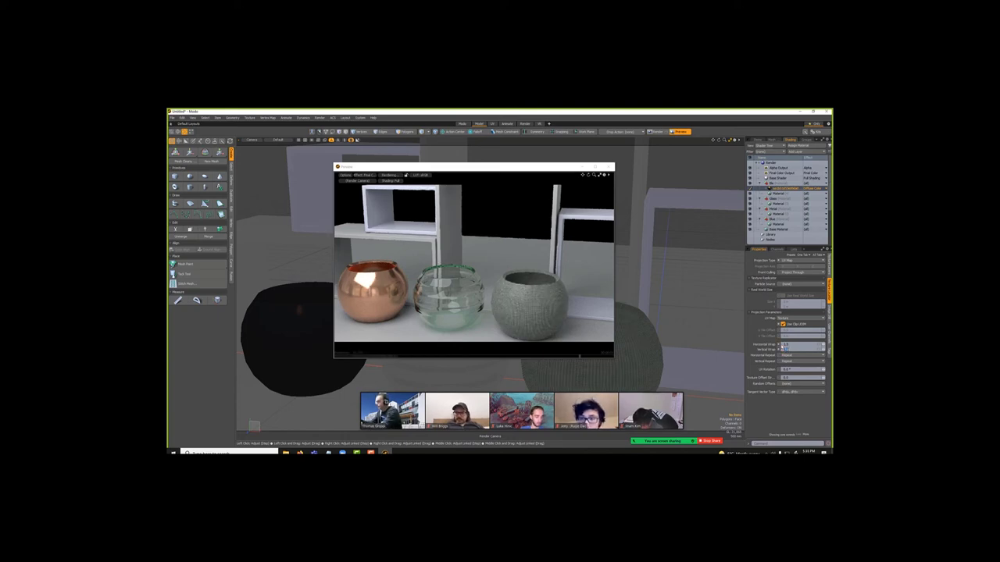
{"action": "type", "text": "5"}
{"action": "key", "text": "Return"}
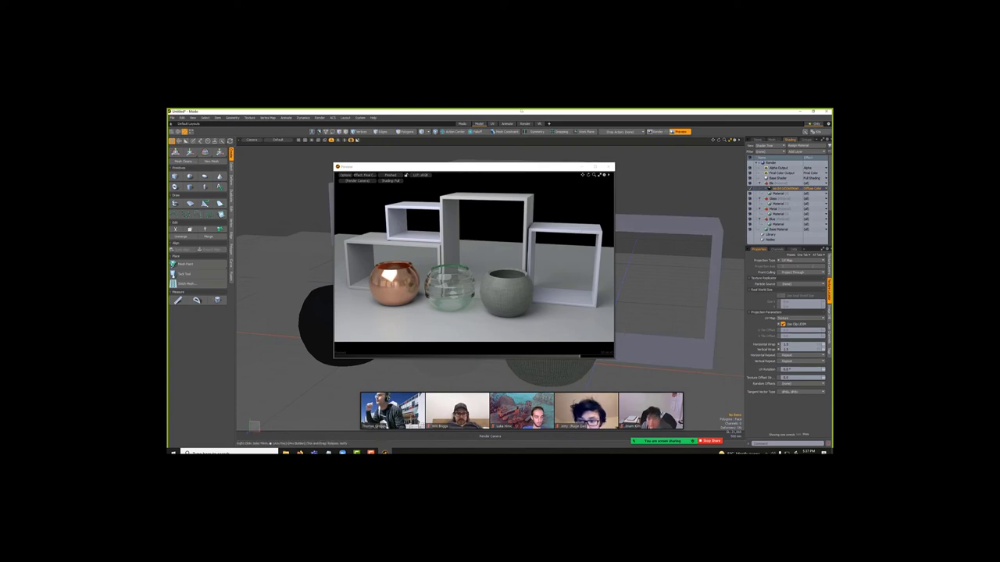
Add the downloaded seamless white wood JPEG from the Desktop as an image map in the small and right-hand shelf frames' material group.
{"action": "left_click_drag", "start_coordinate": [521, 113], "coordinate": [500, 164]}
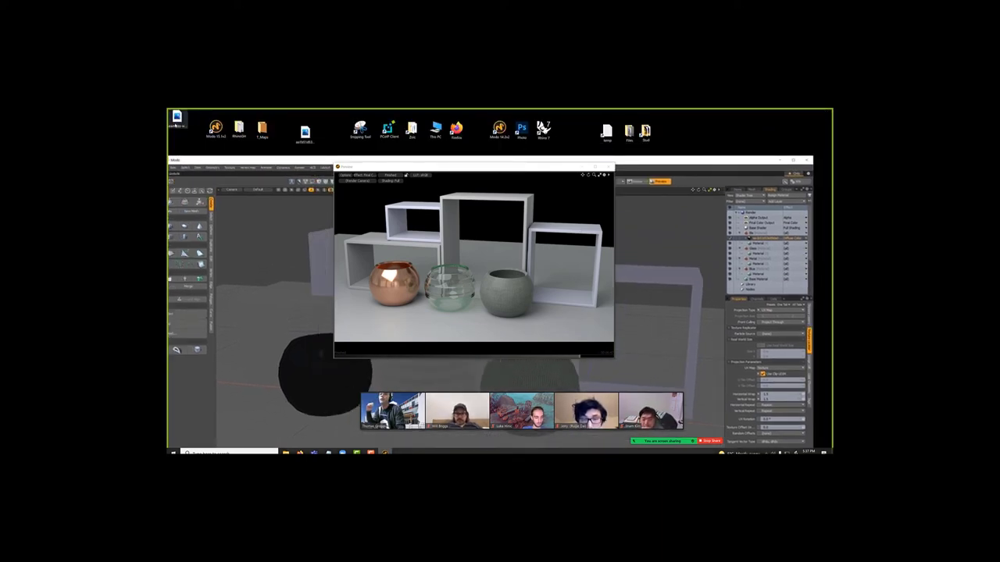
{"action": "left_click_drag", "start_coordinate": [177, 118], "coordinate": [337, 133]}
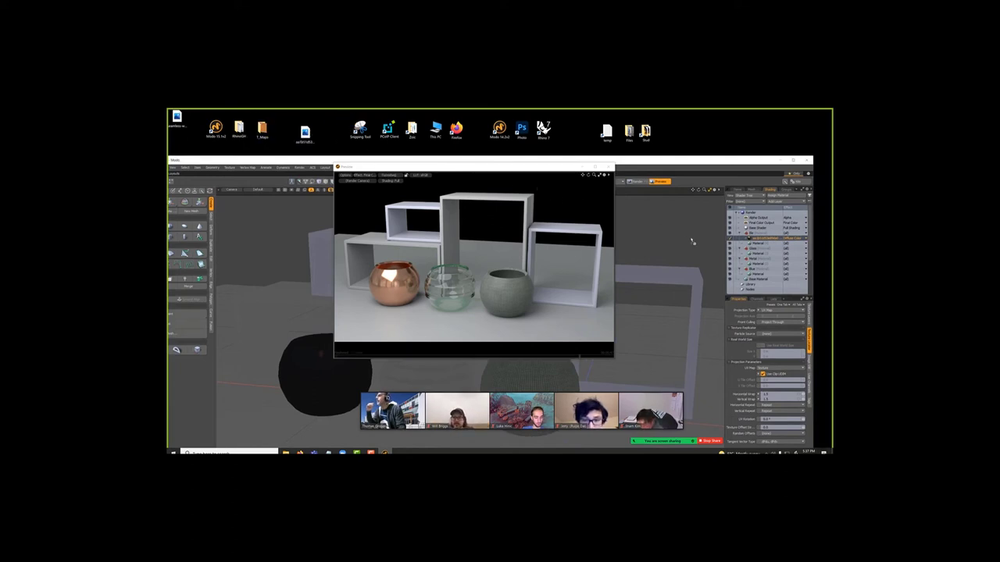
{"action": "left_click_drag", "start_coordinate": [692, 241], "coordinate": [741, 274]}
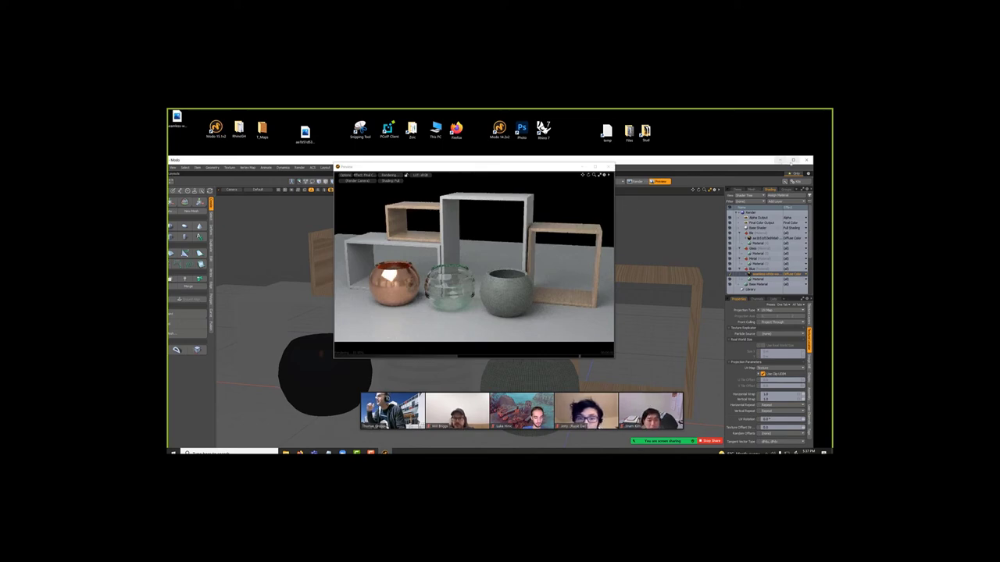
{"action": "left_click", "coordinate": [793, 160]}
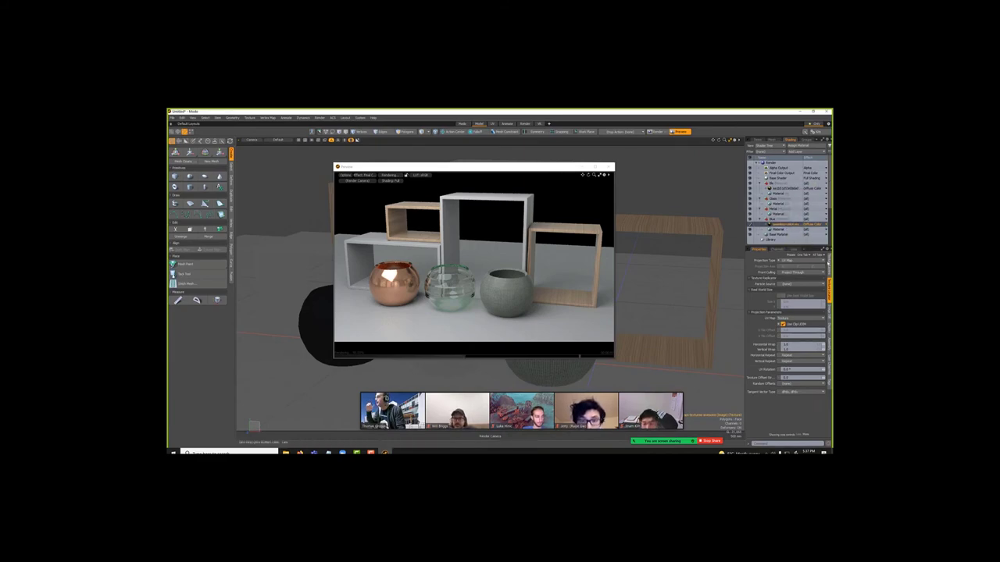
Open the wood image map's texture locator and set its UV rotation to 90°.
{"action": "left_click", "coordinate": [829, 268]}
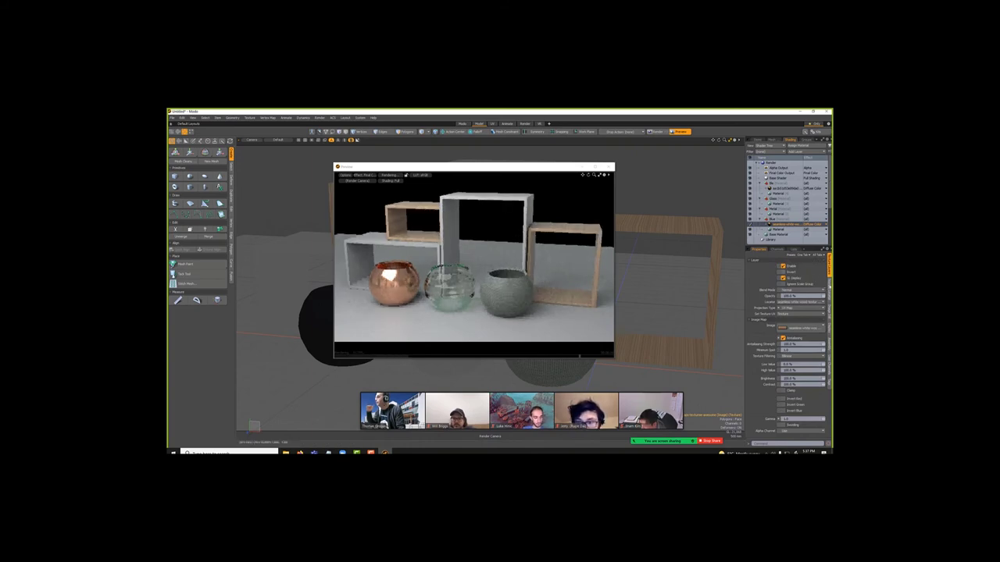
{"action": "left_click", "coordinate": [829, 290]}
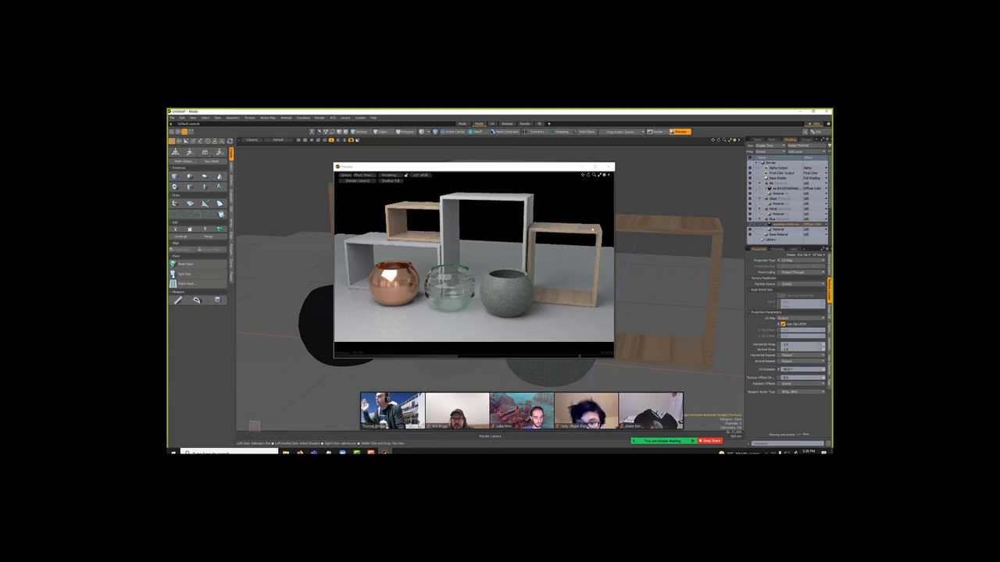
{"action": "left_click", "coordinate": [692, 228]}
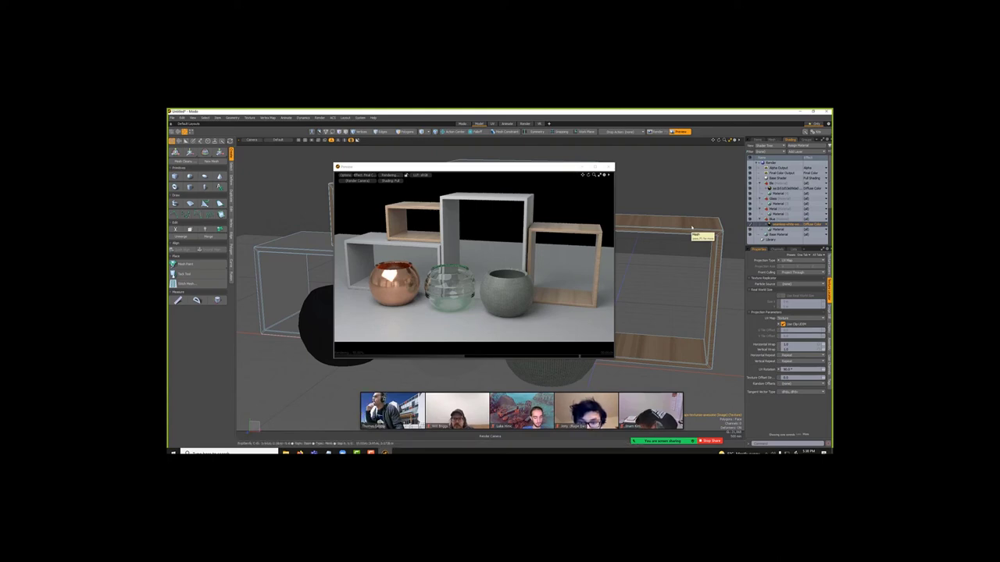
{"action": "left_click", "coordinate": [734, 235]}
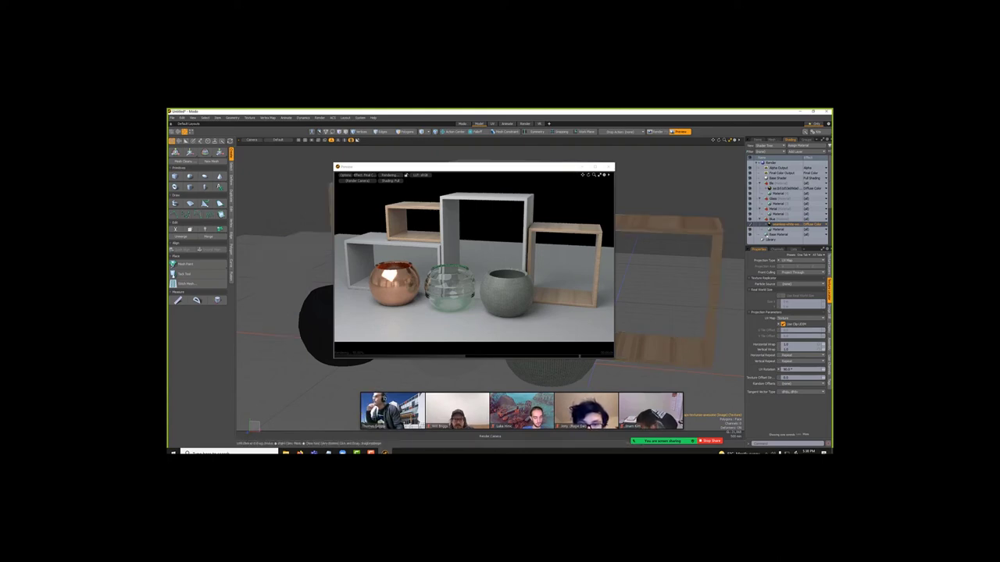
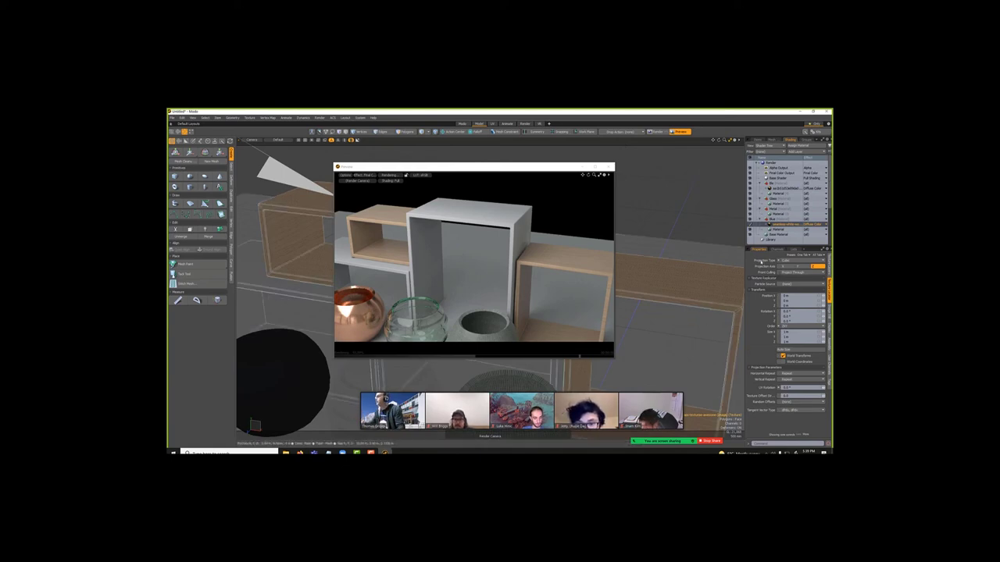
Try the wood image map's projection type as UV Map, and return it to Cubic.
{"action": "left_click", "coordinate": [788, 262]}
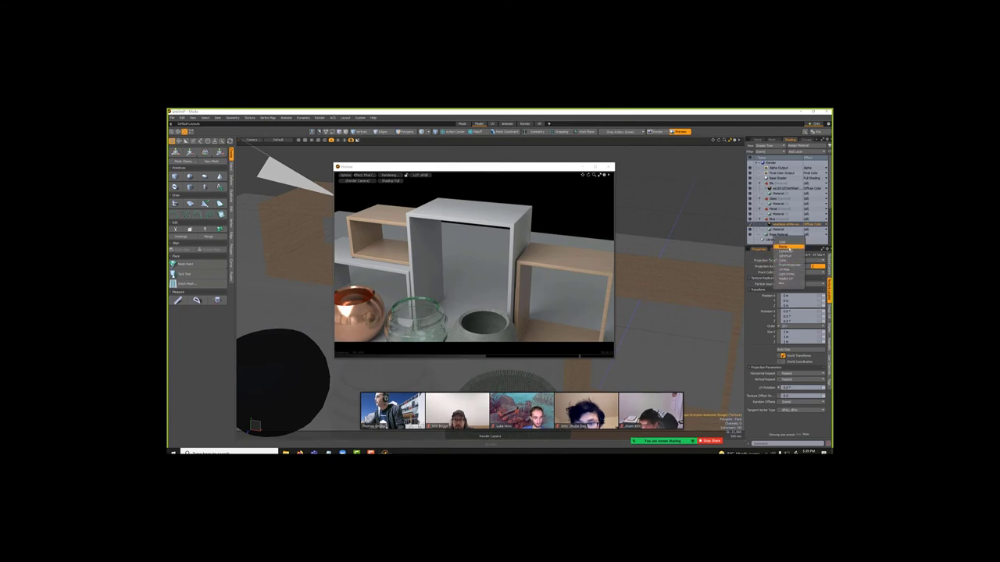
{"action": "left_click", "coordinate": [787, 270]}
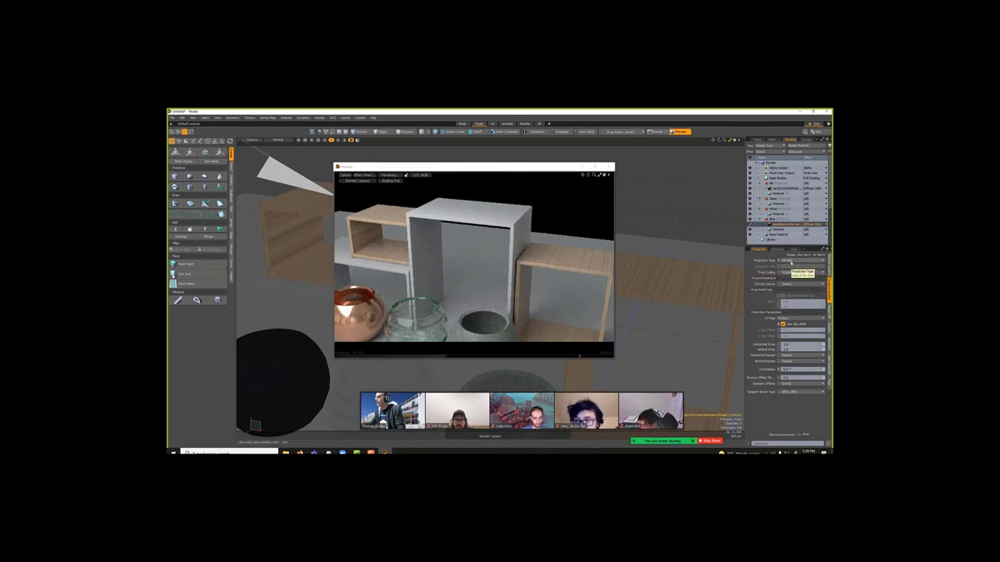
{"action": "left_click", "coordinate": [791, 260]}
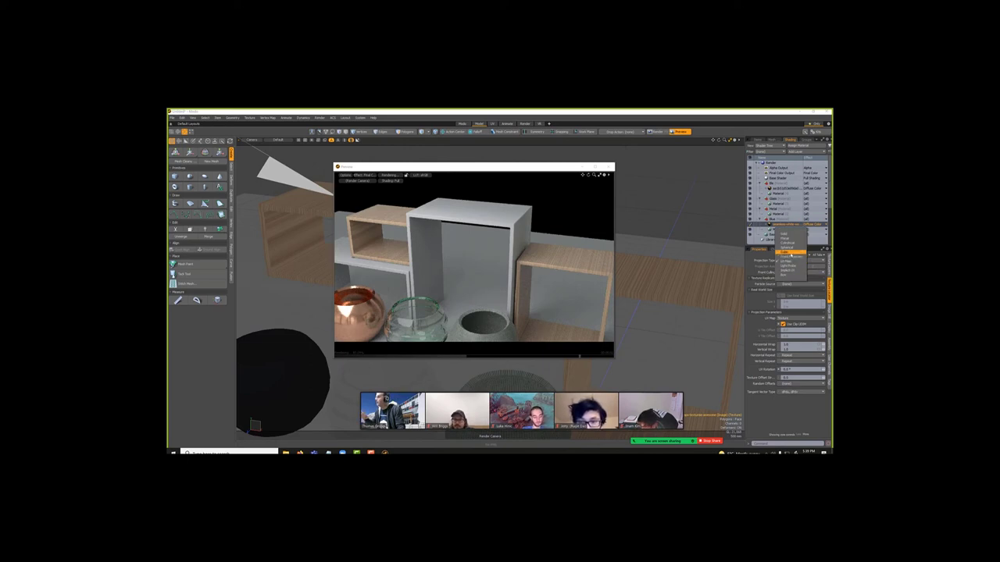
{"action": "left_click", "coordinate": [790, 252]}
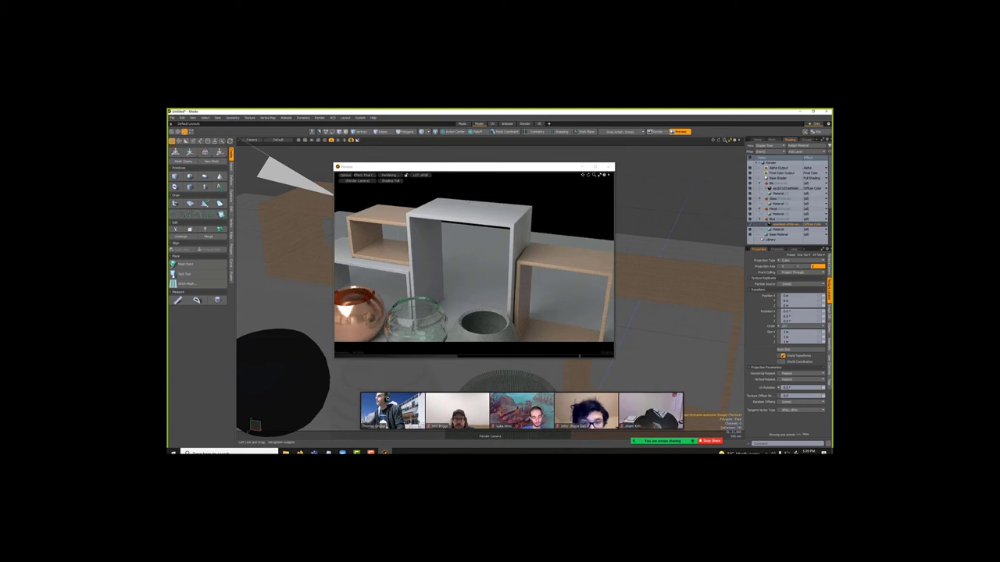
{"action": "left_click_drag", "start_coordinate": [724, 141], "coordinate": [702, 141]}
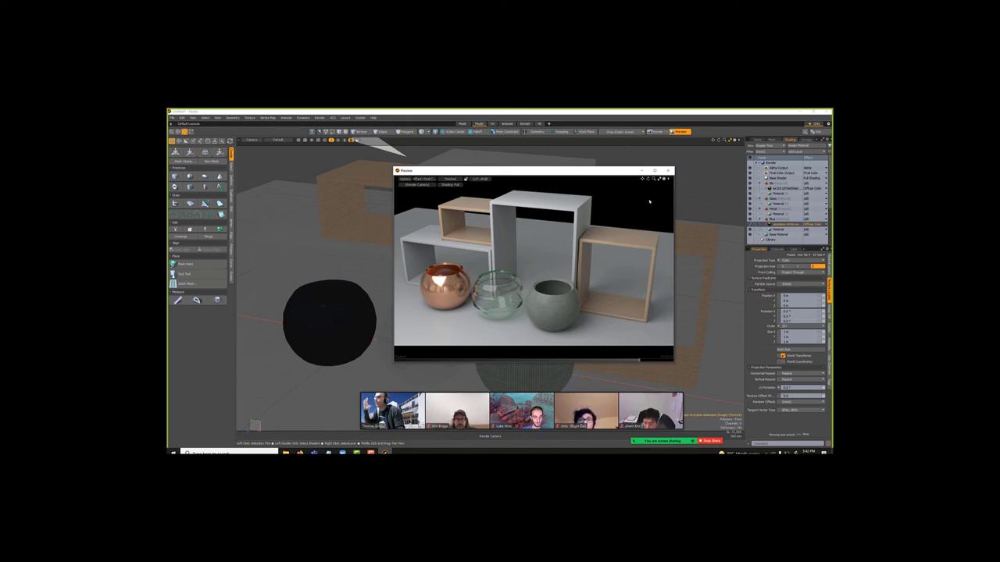
Open the Final Color Output's properties and set its input gray level to 0.98.
{"action": "left_click", "coordinate": [781, 163]}
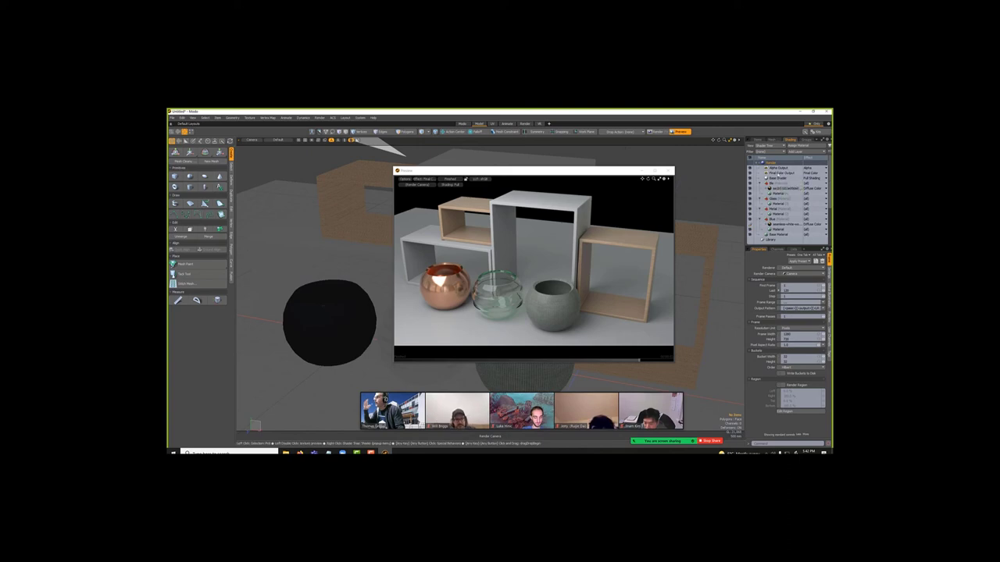
{"action": "left_click", "coordinate": [783, 172]}
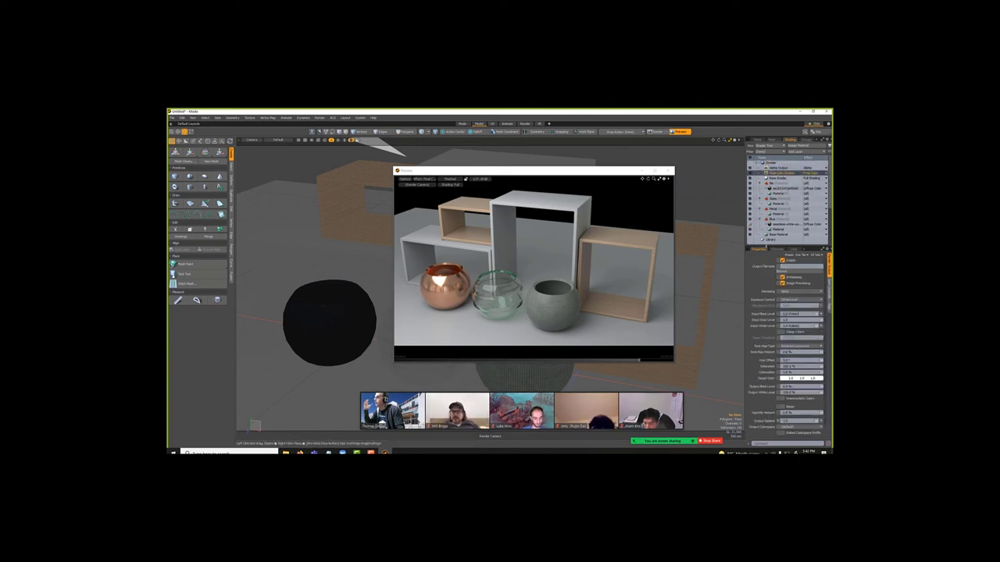
{"action": "left_click_drag", "start_coordinate": [766, 248], "coordinate": [766, 220]}
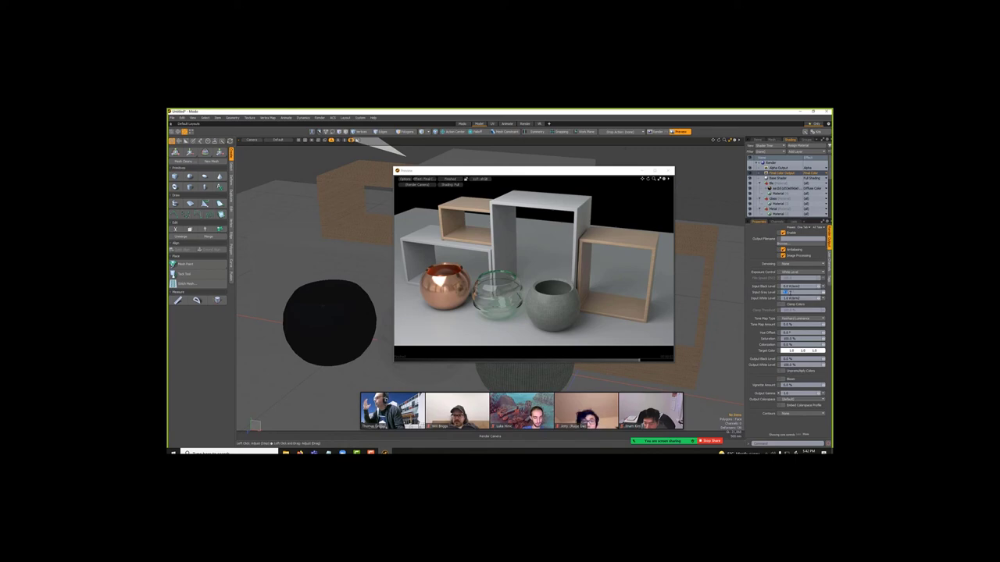
{"action": "left_click_drag", "start_coordinate": [559, 177], "coordinate": [618, 168]}
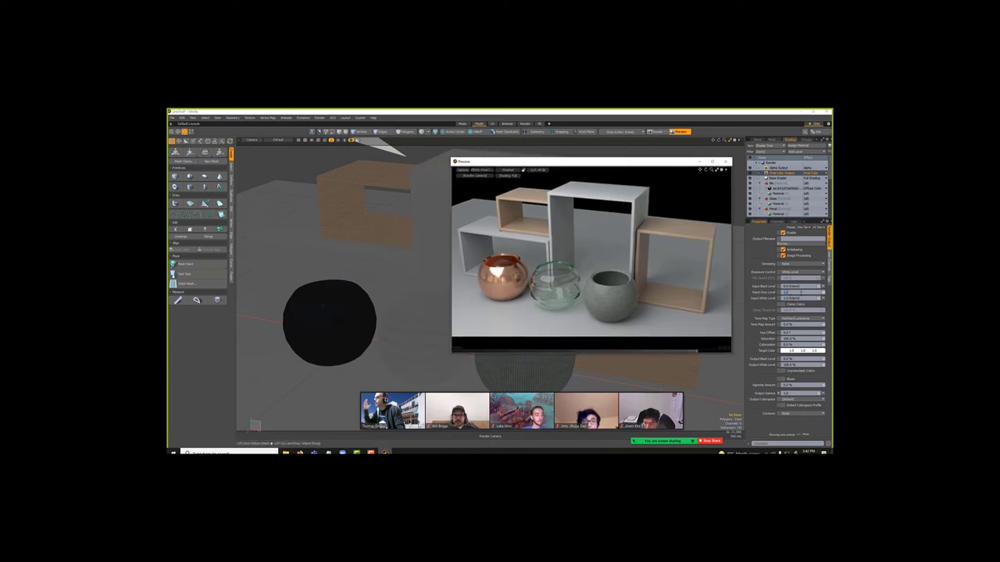
{"action": "left_click", "coordinate": [801, 292]}
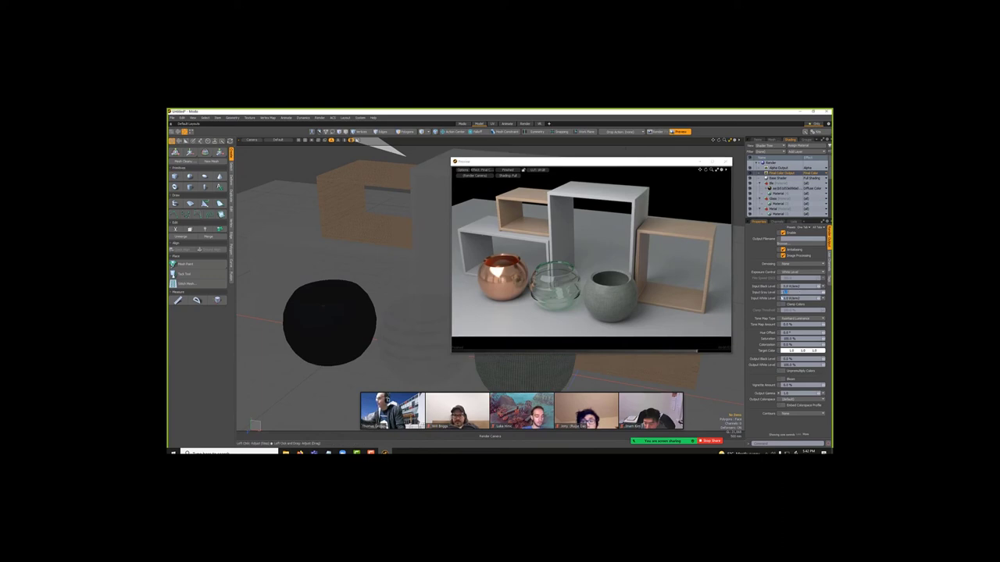
{"action": "key", "text": "Return"}
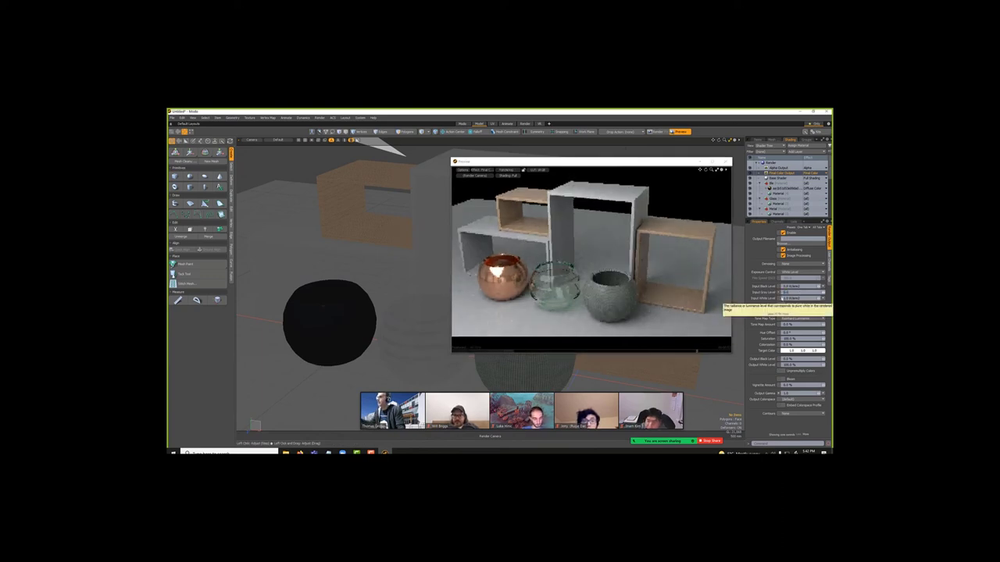
{"action": "left_click", "coordinate": [788, 293]}
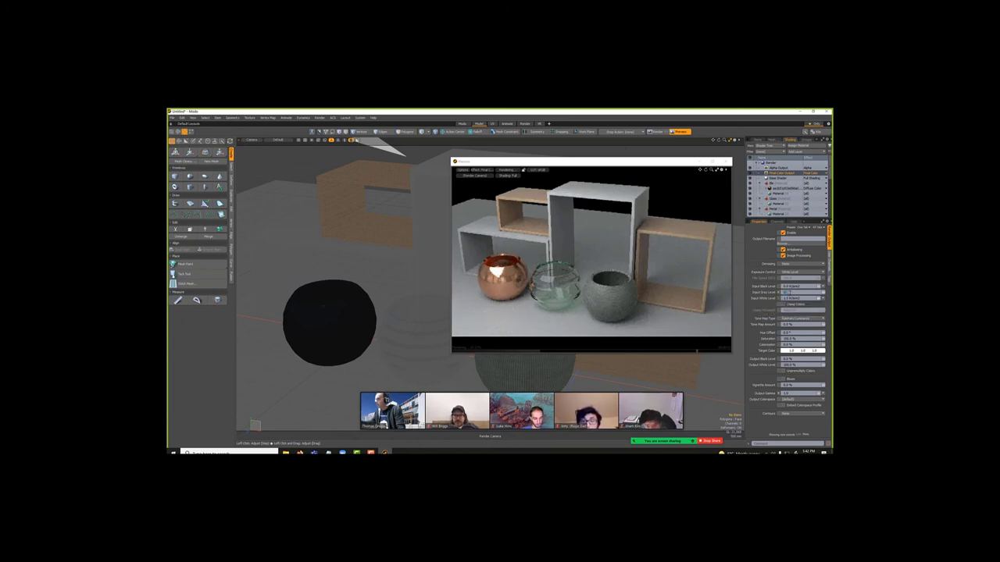
{"action": "type", "text": "0.38"}
{"action": "key", "text": "Return"}
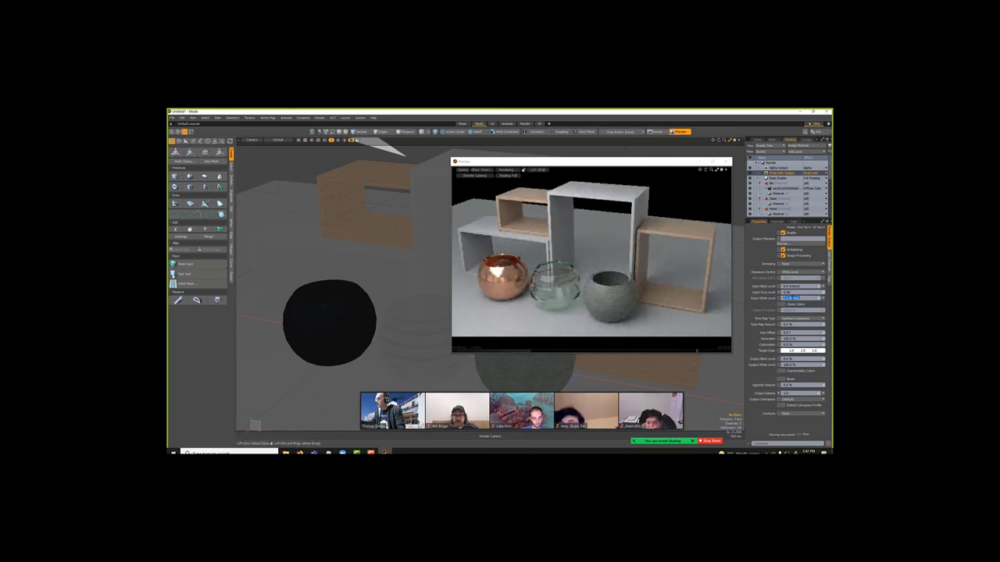
Set the Final Color Output's input white level to 0.9 and its tone map amount to 30%.
{"action": "left_click", "coordinate": [792, 298]}
{"action": "type", "text": "0.9"}
{"action": "key", "text": "Return"}
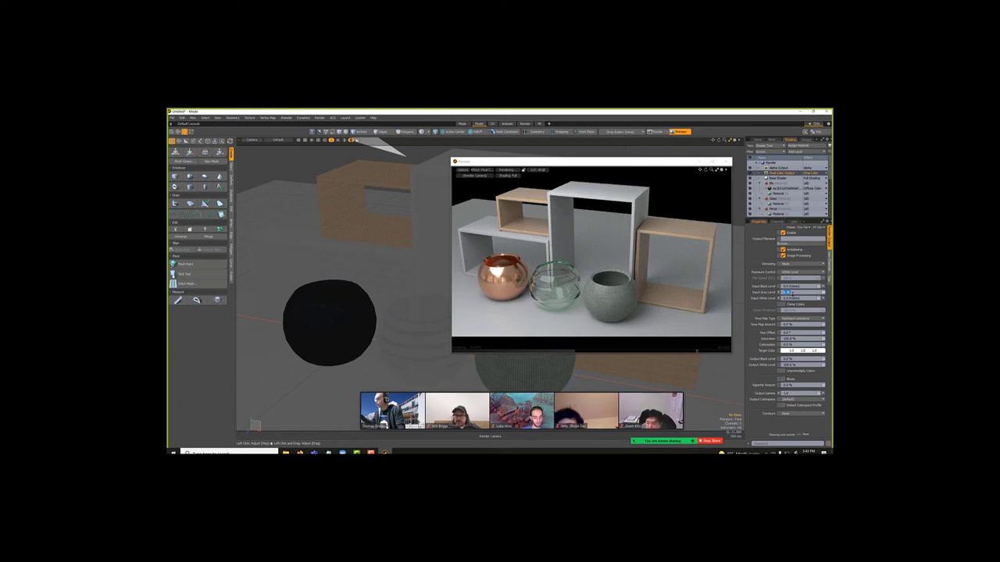
{"action": "left_click", "coordinate": [794, 299]}
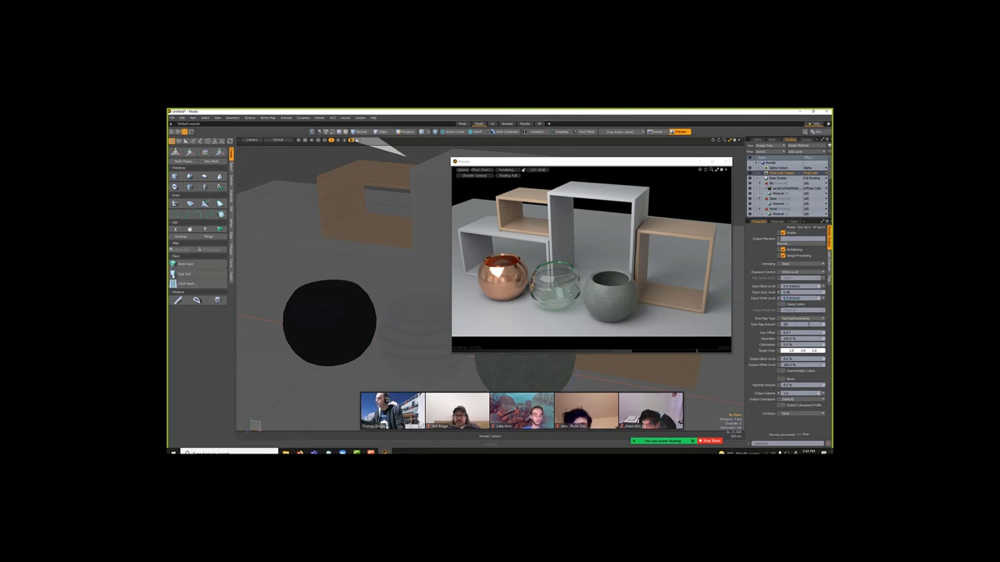
{"action": "key", "text": "Return"}
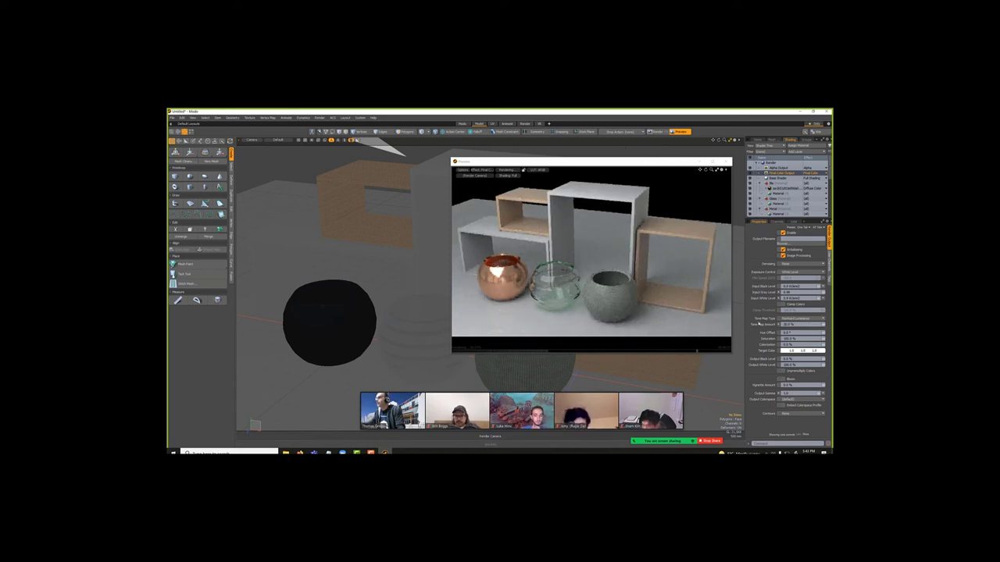
Try a vignette amount of 400% on the Final Color Output.
{"action": "left_click", "coordinate": [434, 335]}
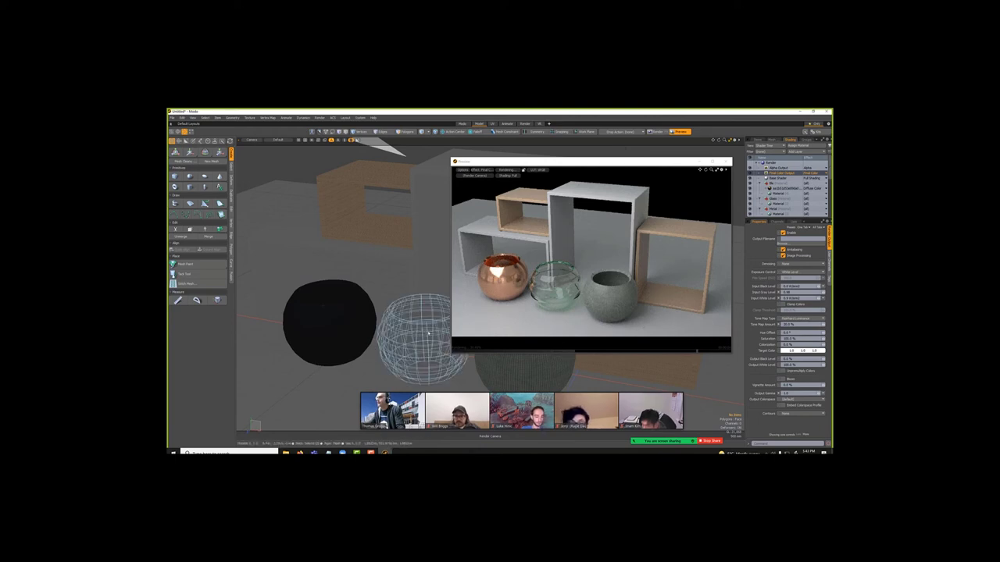
{"action": "left_click_drag", "start_coordinate": [724, 139], "coordinate": [726, 140]}
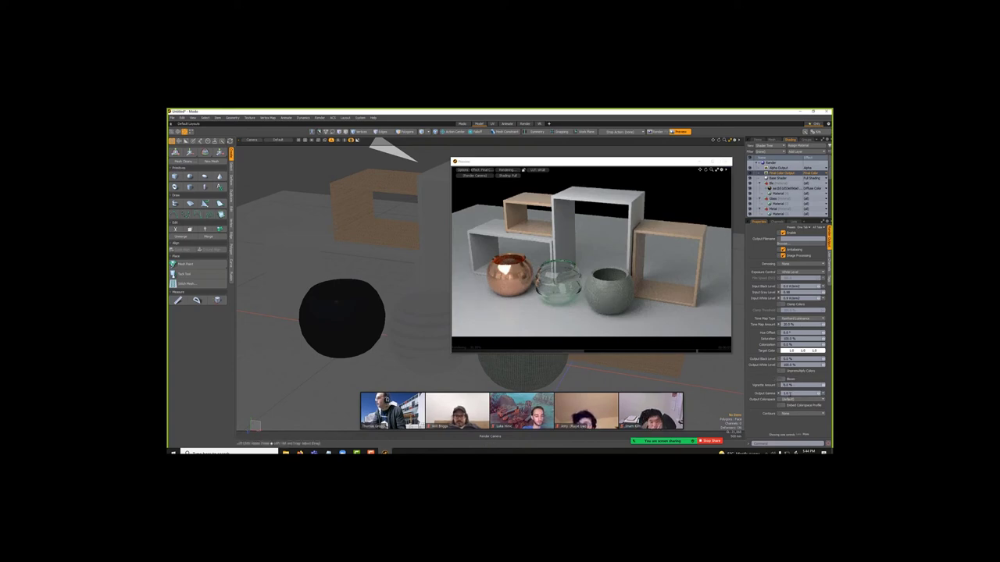
{"action": "left_click", "coordinate": [792, 385]}
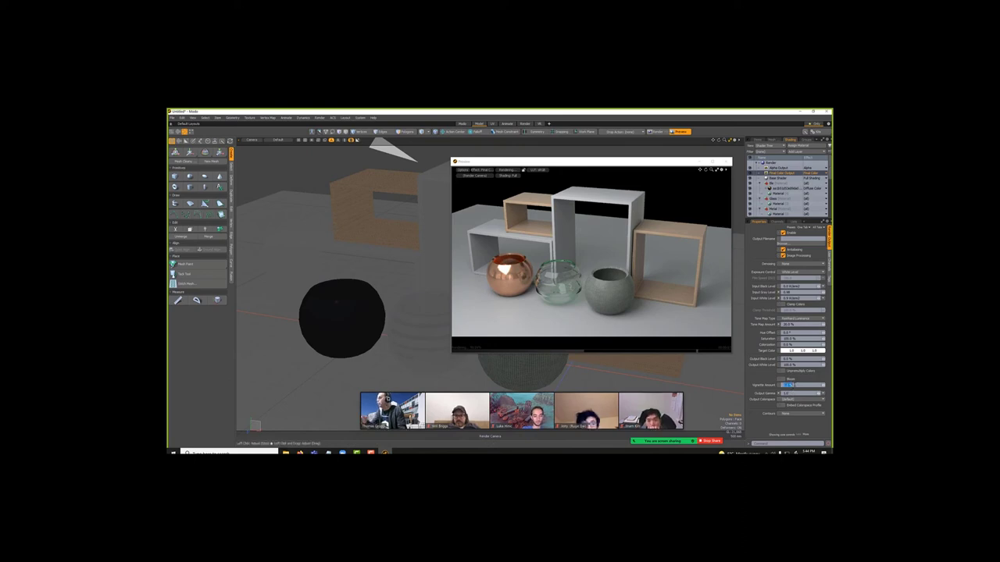
{"action": "type", "text": "40"}
{"action": "key", "text": "Return"}
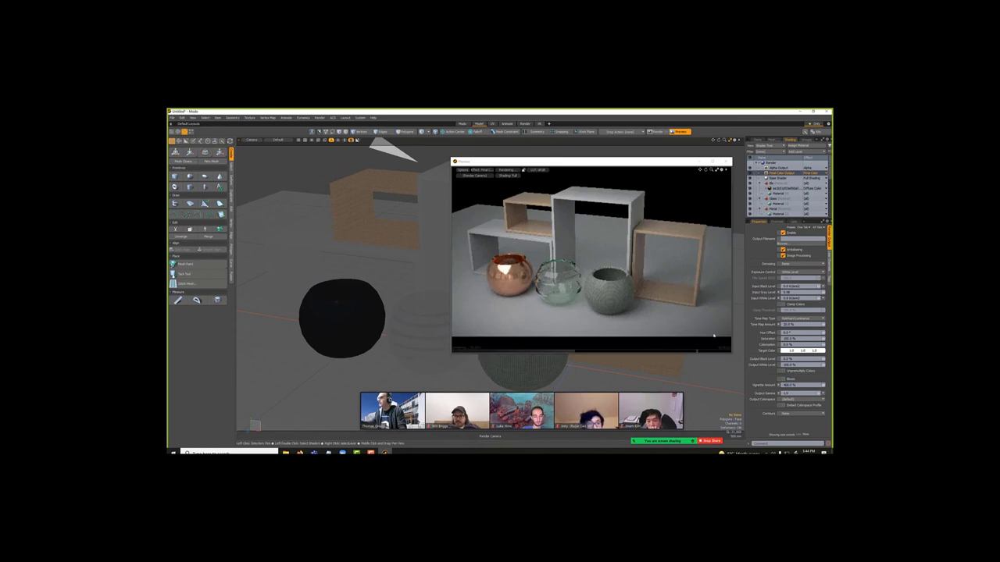
Set the Final Color Output's vignette amount to 80%.
{"action": "left_click", "coordinate": [791, 385]}
{"action": "type", "text": "80"}
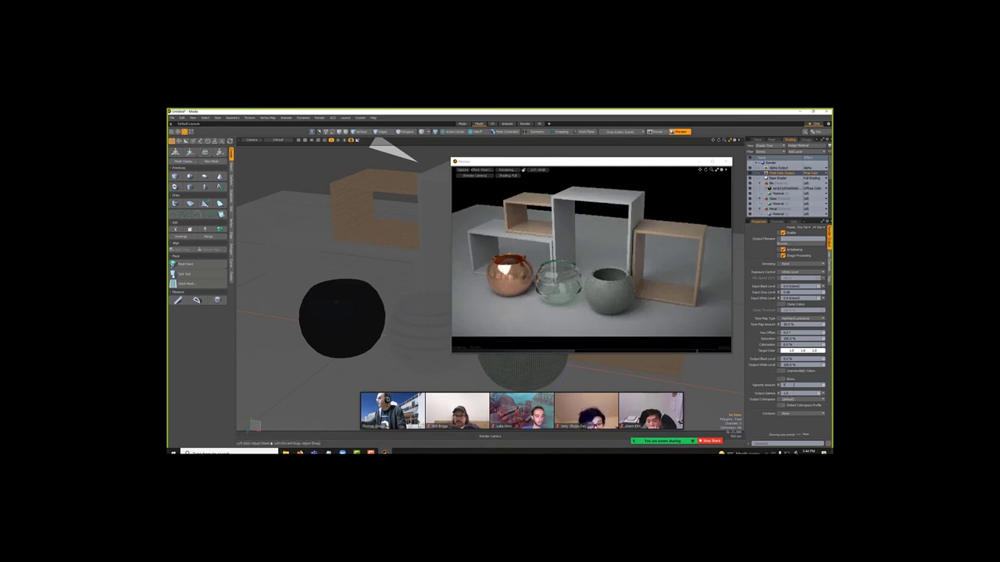
{"action": "key", "text": "Return"}
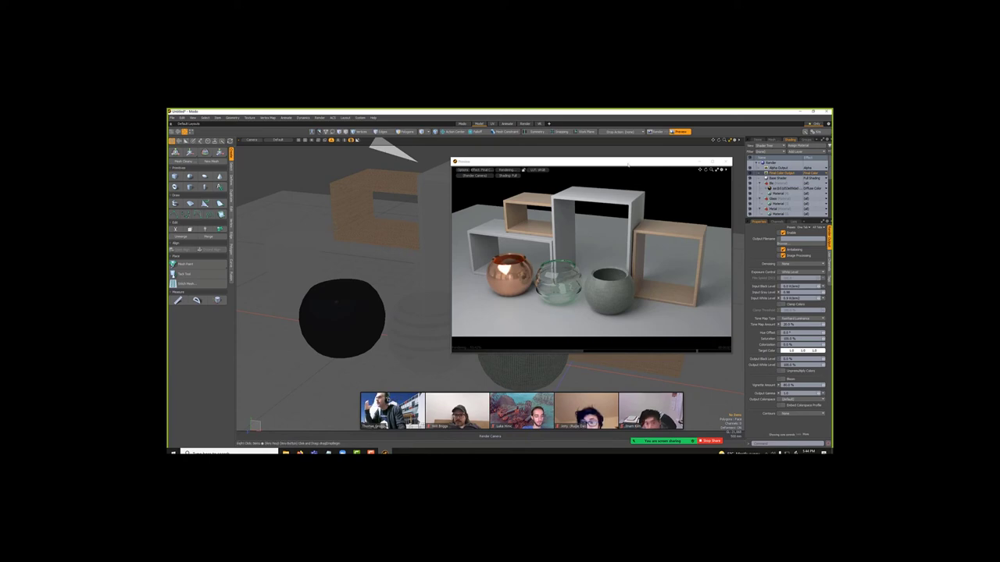
Close the preview window and start a full render of the shelf scene.
{"action": "left_click_drag", "start_coordinate": [629, 167], "coordinate": [578, 174]}
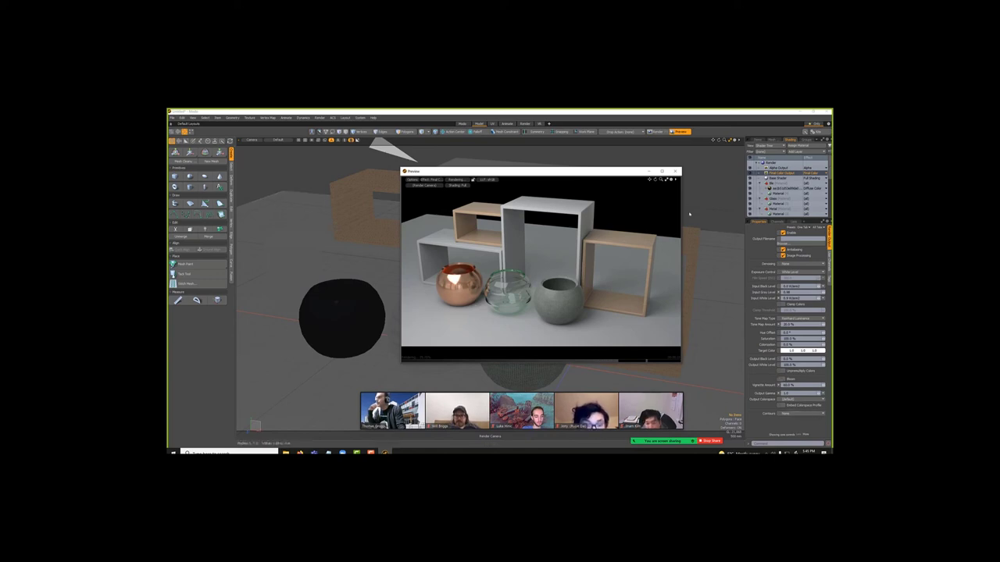
{"action": "left_click", "coordinate": [675, 171]}
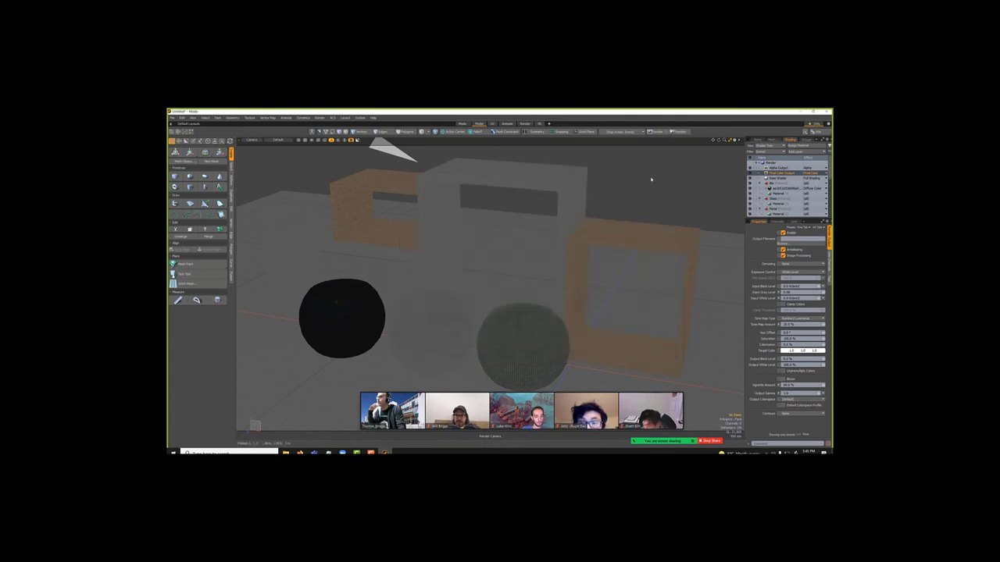
{"action": "left_click", "coordinate": [321, 116]}
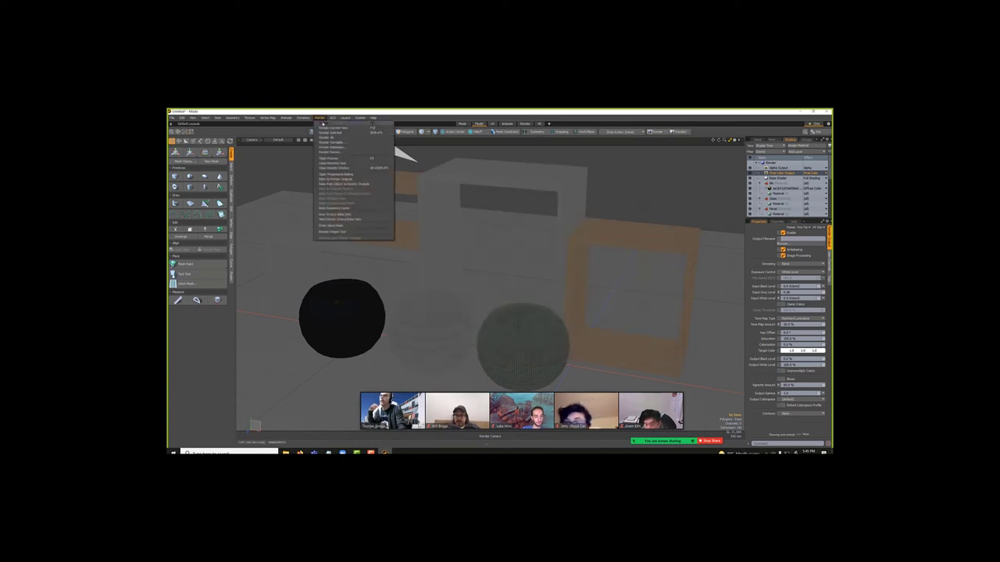
{"action": "left_click", "coordinate": [329, 124]}
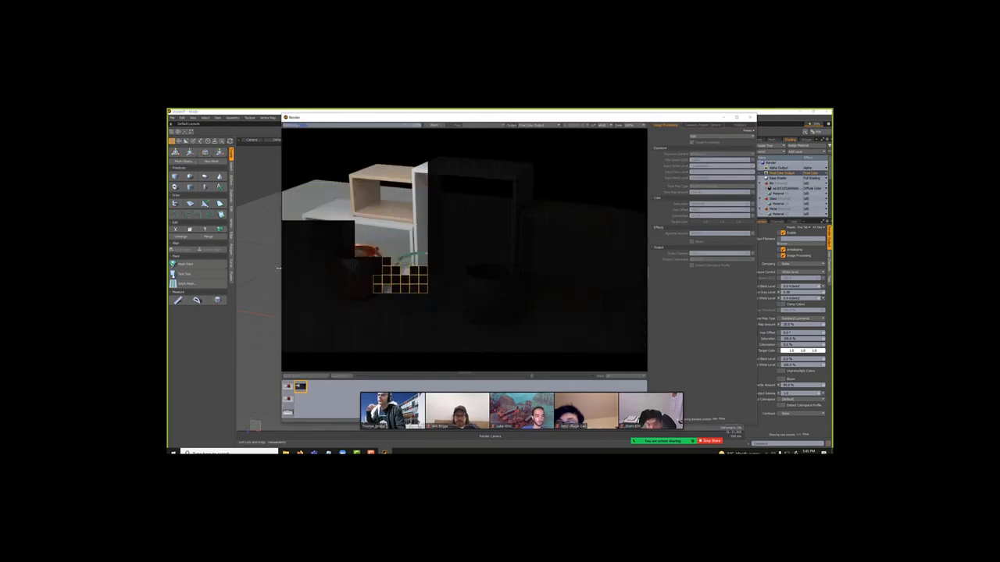
Enlarge the render window and its image area to fit the rendered picture.
{"action": "left_click_drag", "start_coordinate": [280, 272], "coordinate": [244, 276]}
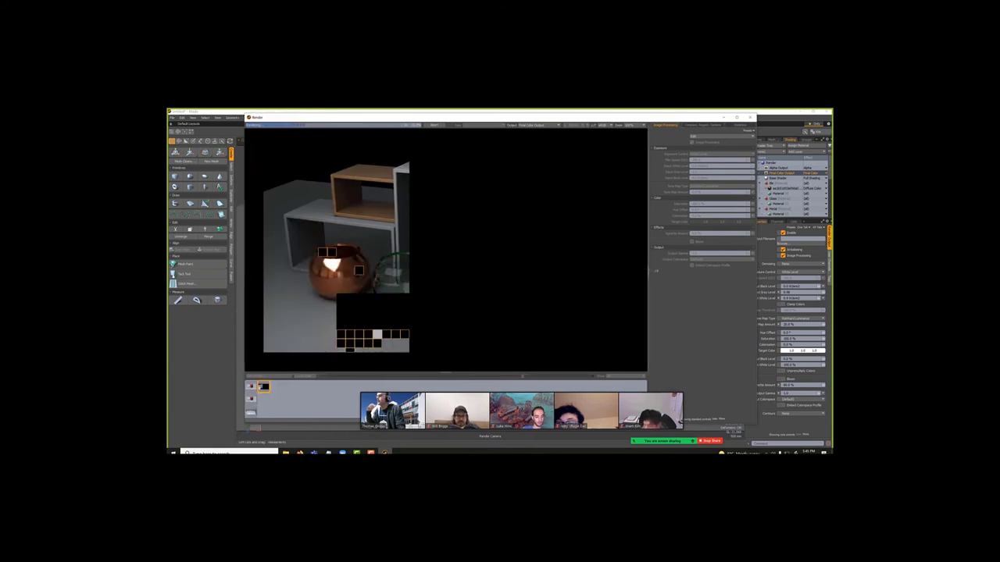
{"action": "left_click_drag", "start_coordinate": [648, 270], "coordinate": [668, 270]}
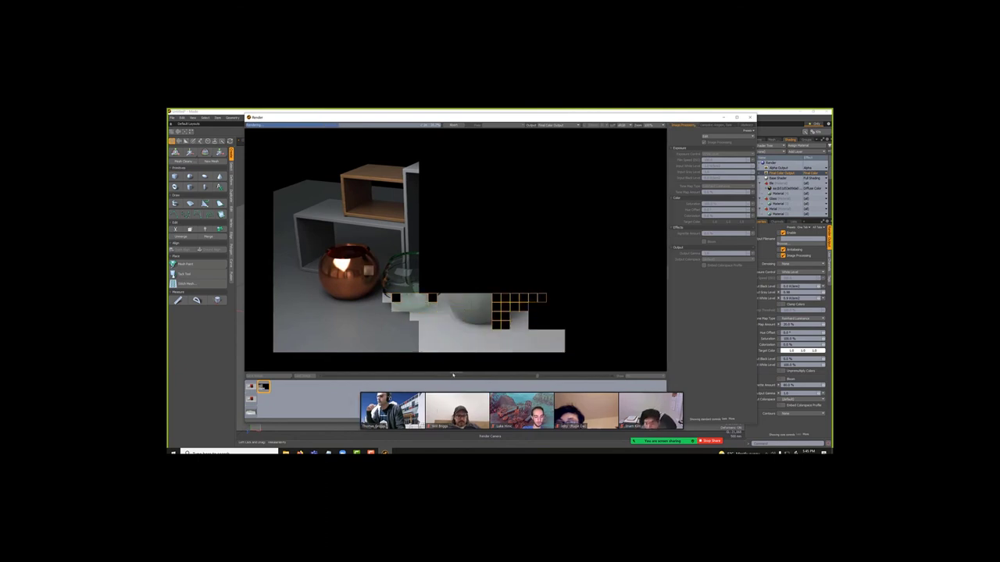
{"action": "left_click_drag", "start_coordinate": [452, 374], "coordinate": [457, 388]}
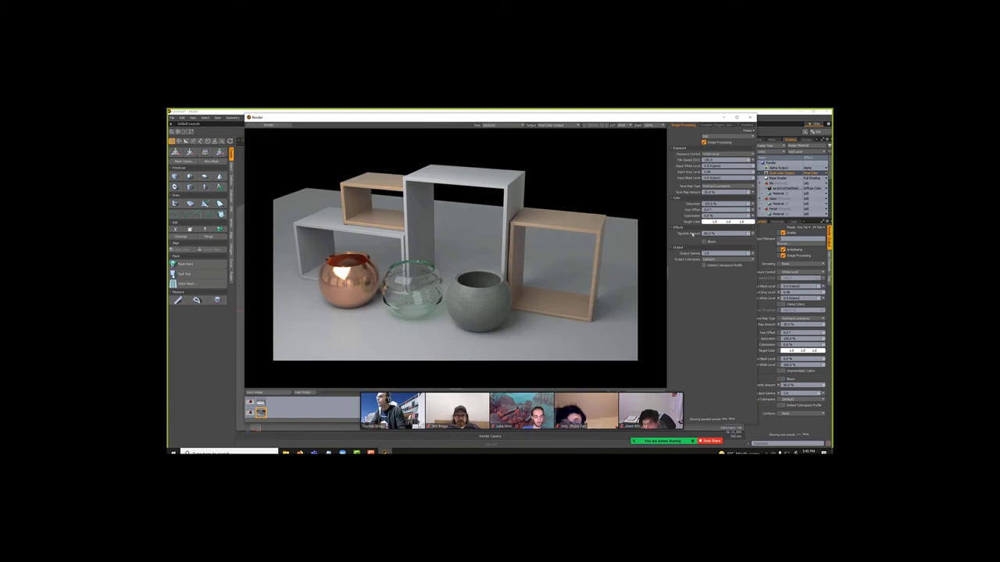
Enable the Bloom effect on the finished render and increase its bloom radius.
{"action": "left_click", "coordinate": [704, 242]}
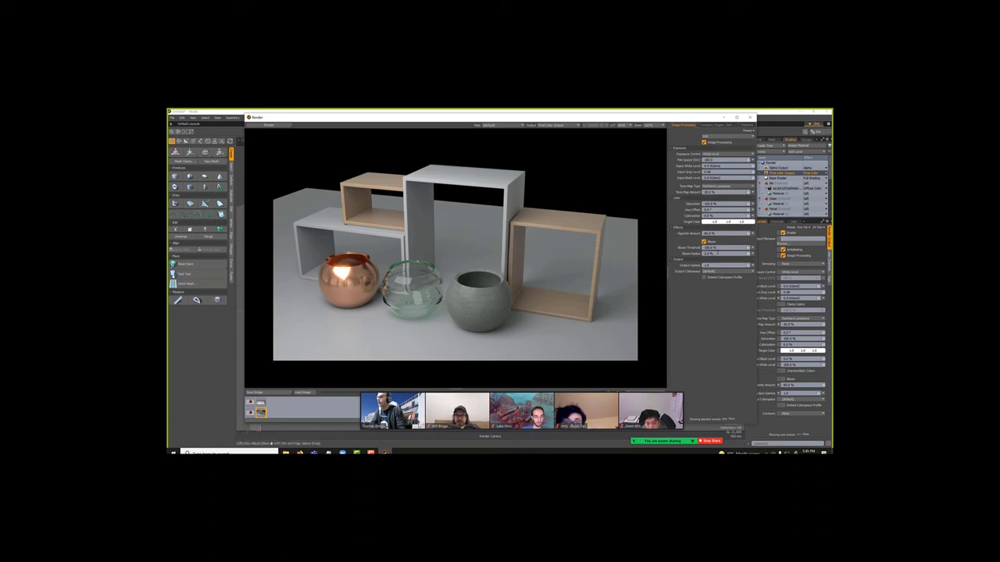
{"action": "left_click", "coordinate": [717, 253]}
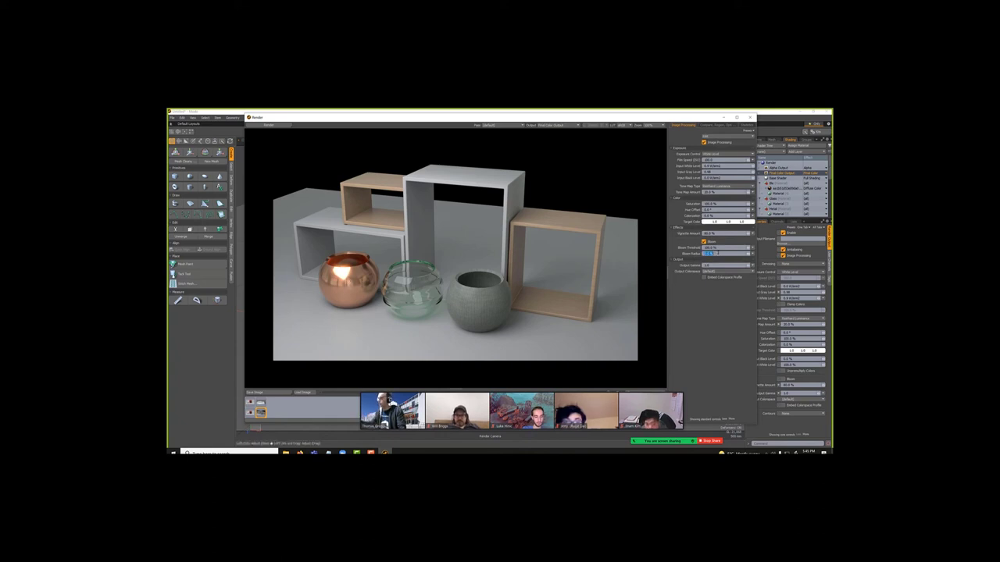
{"action": "key", "text": "Return"}
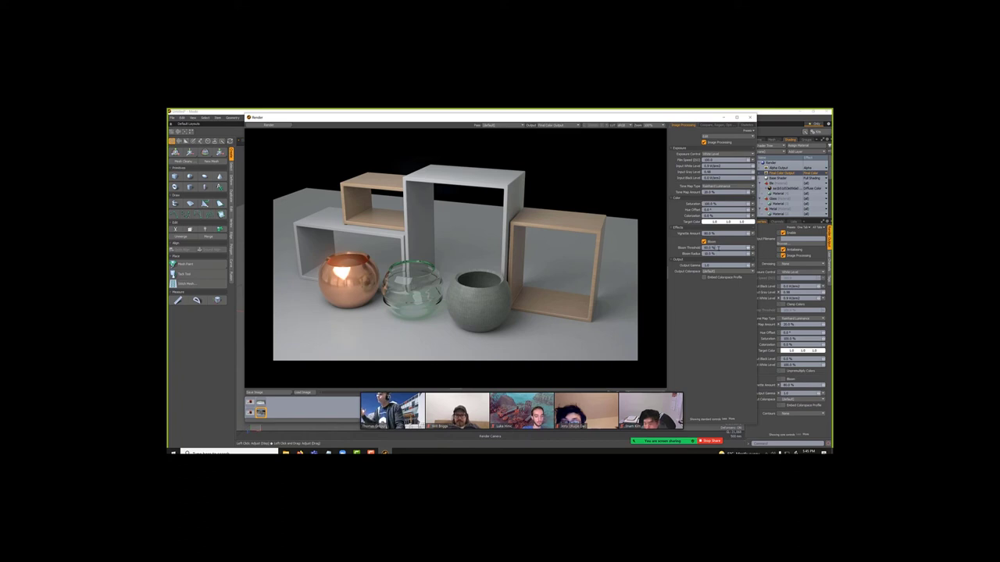
Set the render's bloom threshold to 50% and its bloom radius to 20%.
{"action": "left_click", "coordinate": [719, 247]}
{"action": "type", "text": "50"}
{"action": "key", "text": "Return"}
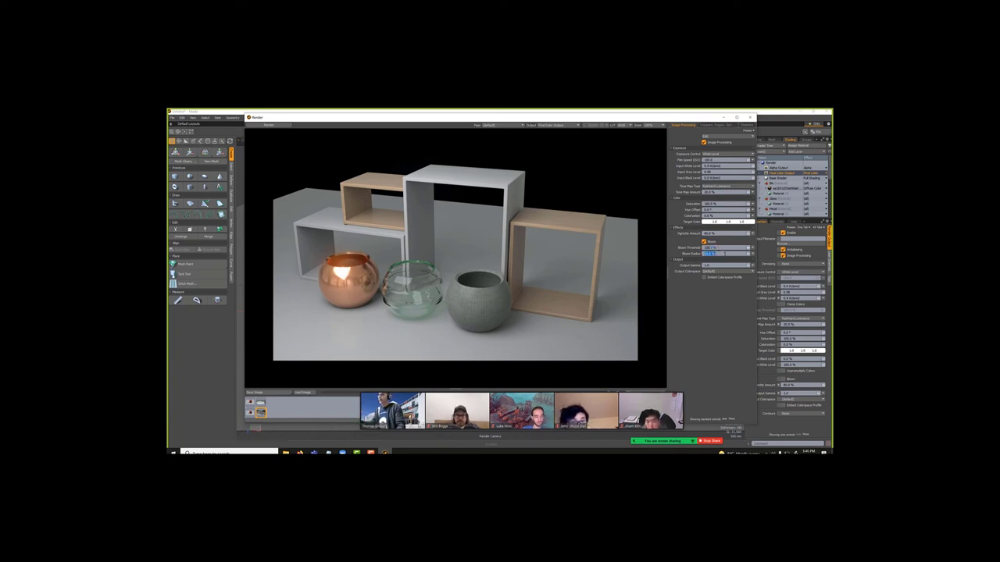
{"action": "left_click", "coordinate": [725, 254]}
{"action": "type", "text": "20"}
{"action": "key", "text": "Return"}
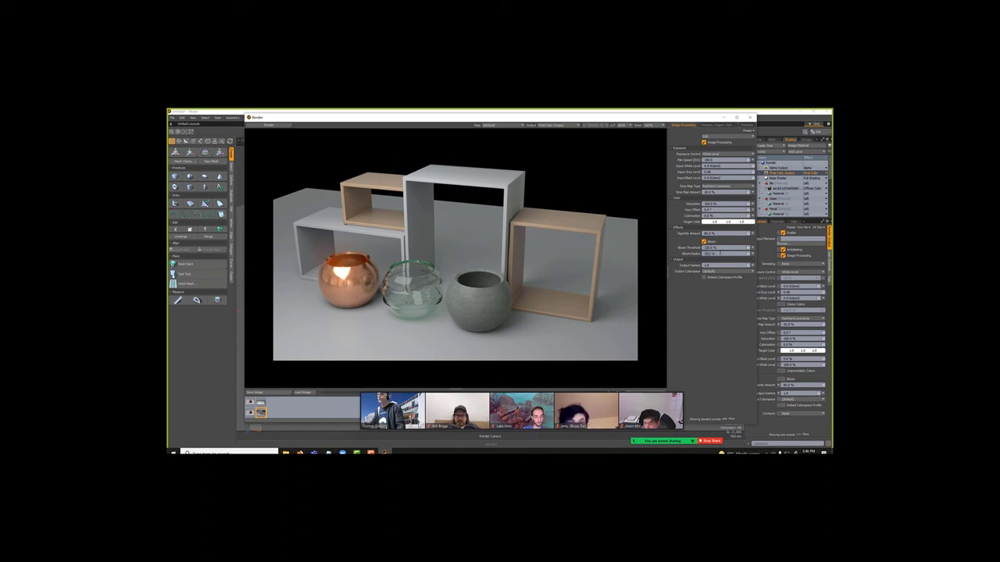
Toggle the Bloom effect off and on to compare its influence on the finished render, and close the render window.
{"action": "left_click", "coordinate": [707, 242]}
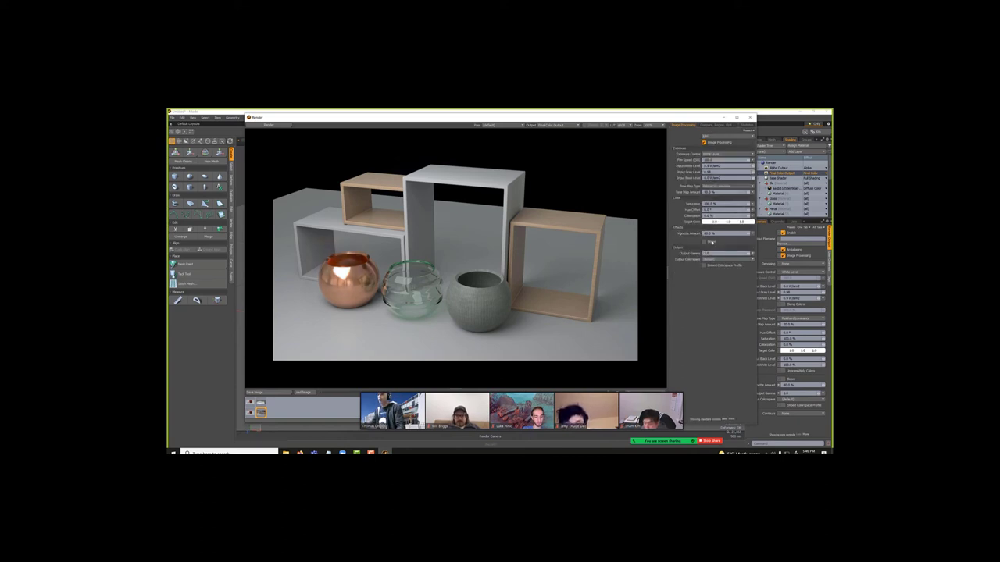
{"action": "left_click", "coordinate": [707, 241]}
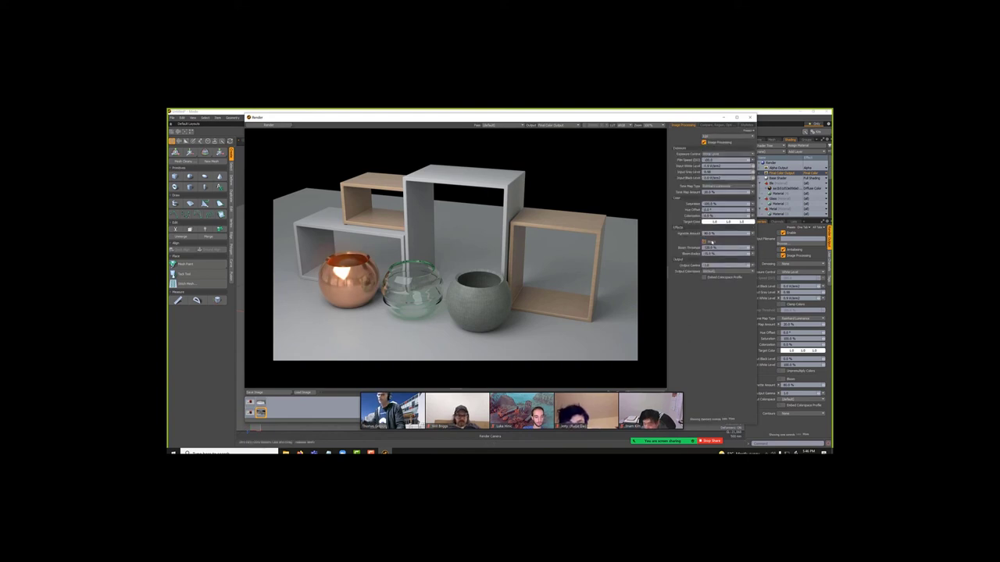
{"action": "left_click", "coordinate": [712, 242]}
{"action": "left_click", "coordinate": [712, 241]}
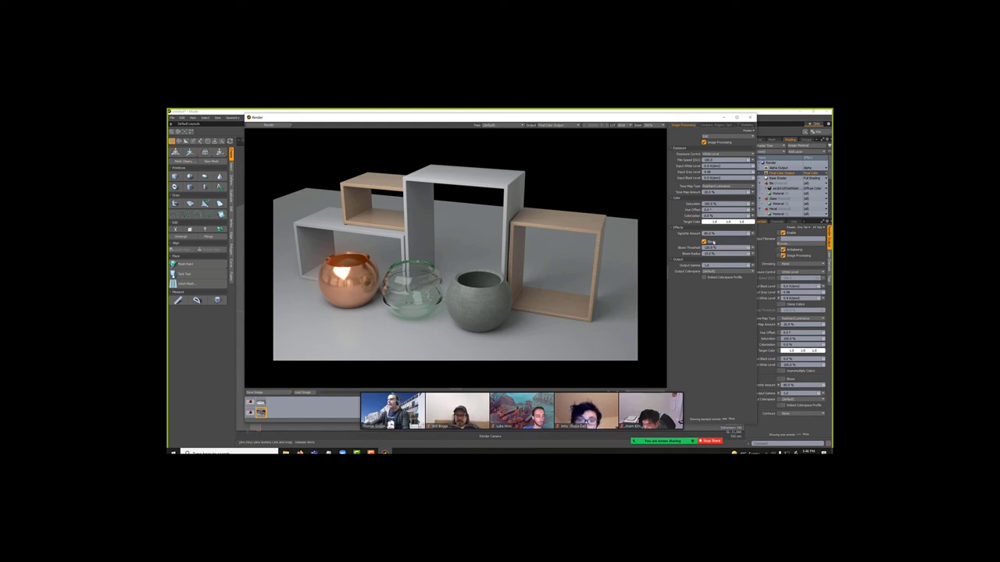
{"action": "left_click", "coordinate": [751, 117]}
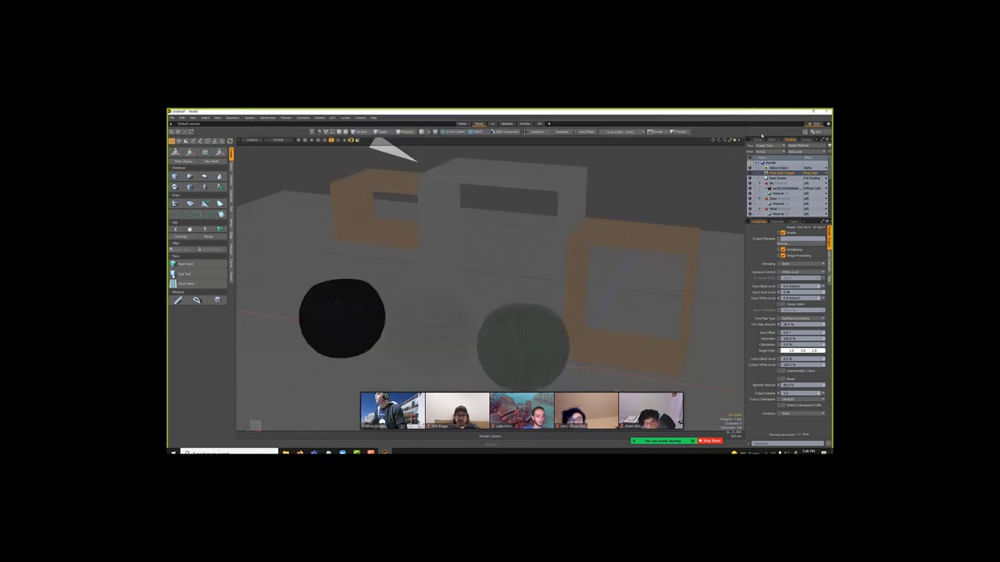
Adjust the environment's light intensity in the shader tree and check the result in a preview render.
{"action": "scroll", "coordinate": [791, 189], "scroll_direction": "down", "scroll_amount": 2}
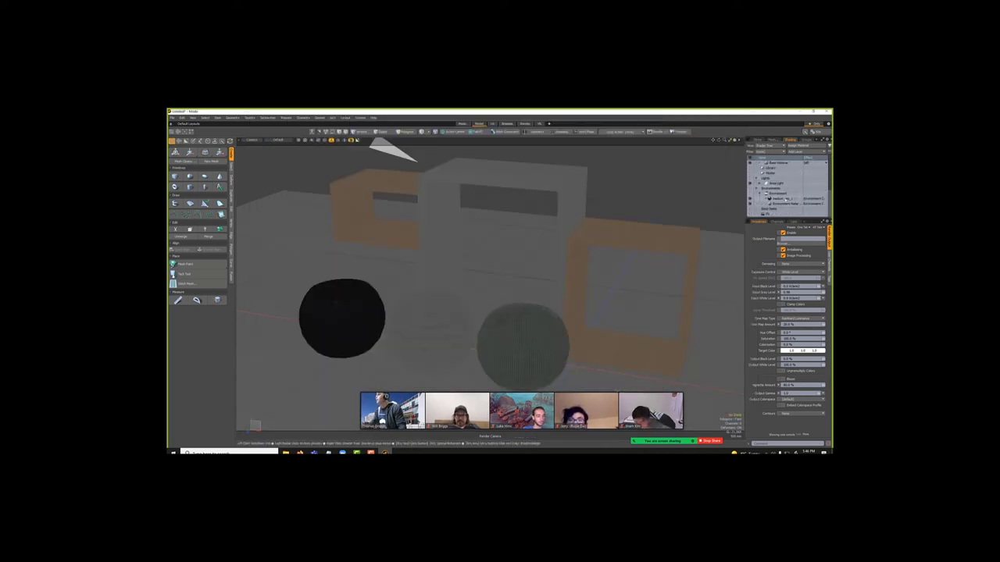
{"action": "left_click", "coordinate": [785, 200]}
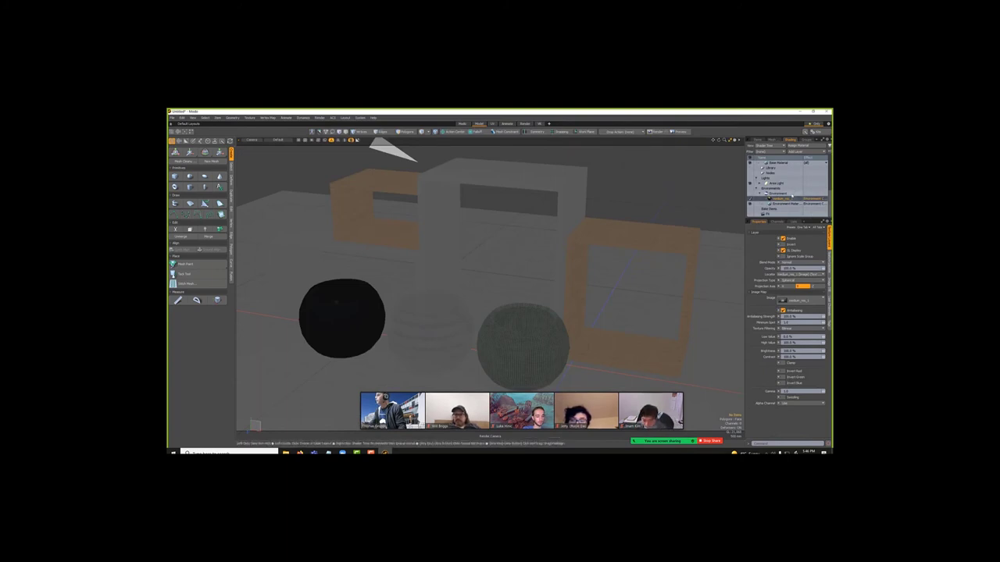
{"action": "left_click", "coordinate": [777, 193]}
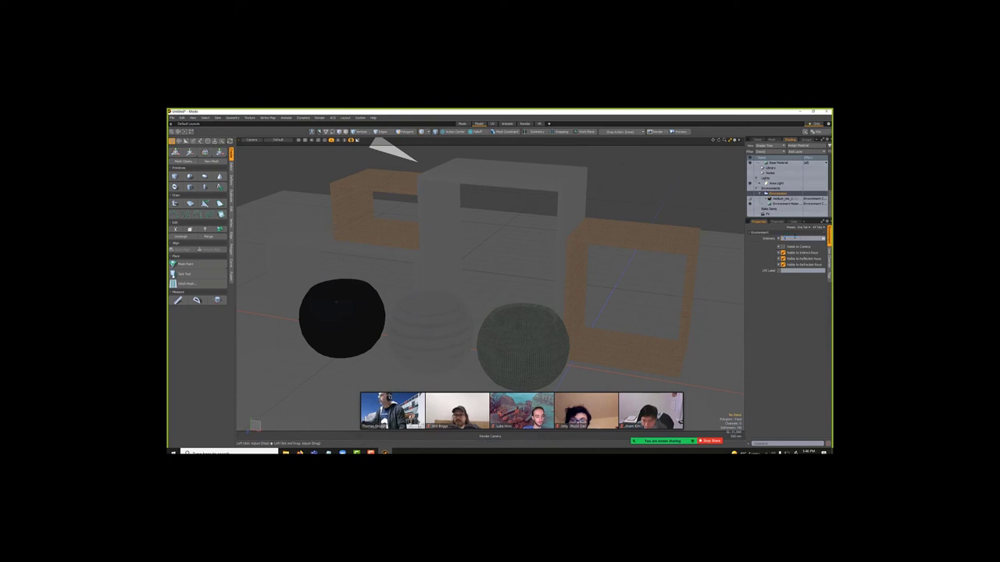
{"action": "left_click", "coordinate": [671, 134]}
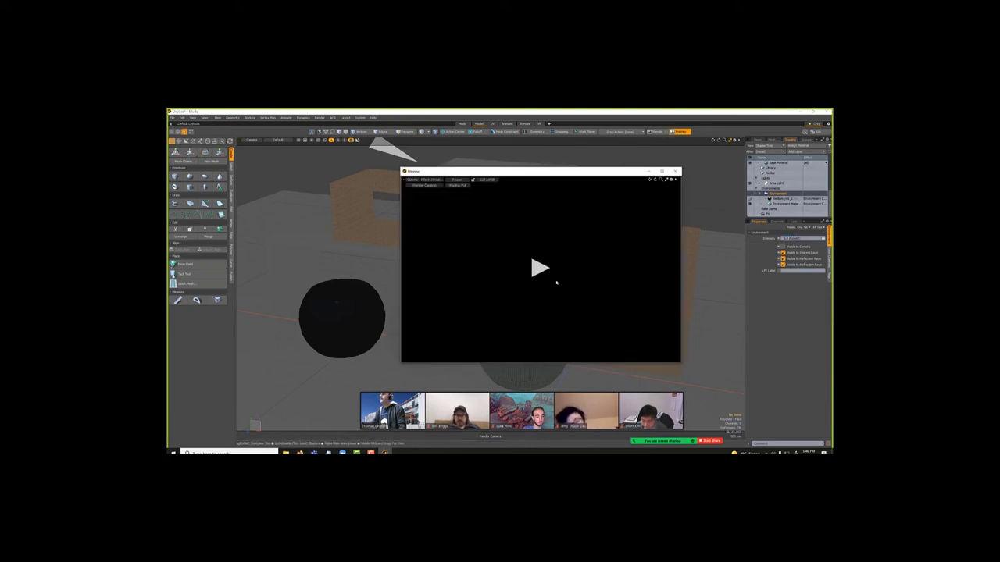
{"action": "left_click", "coordinate": [537, 268]}
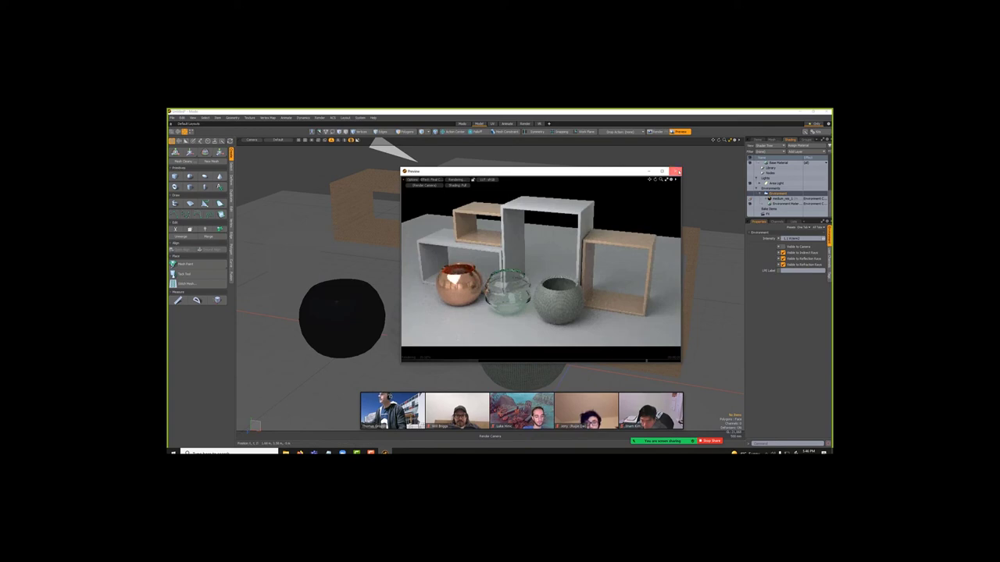
{"action": "left_click", "coordinate": [677, 171]}
Render the shelf scene again and save the image on the Desktop as the JPEG file Untitled.JPG.
{"action": "left_click", "coordinate": [324, 117]}
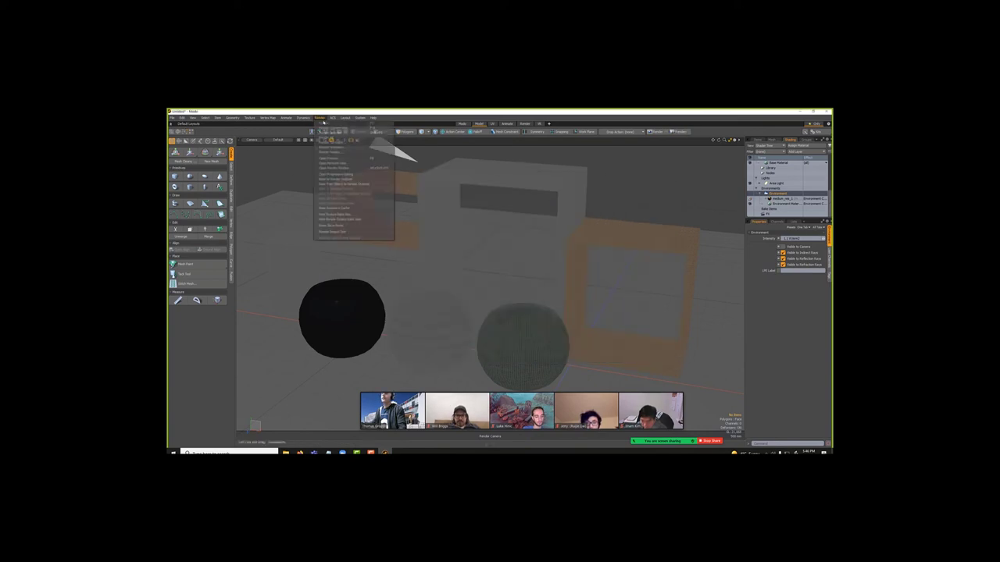
{"action": "left_click", "coordinate": [328, 124]}
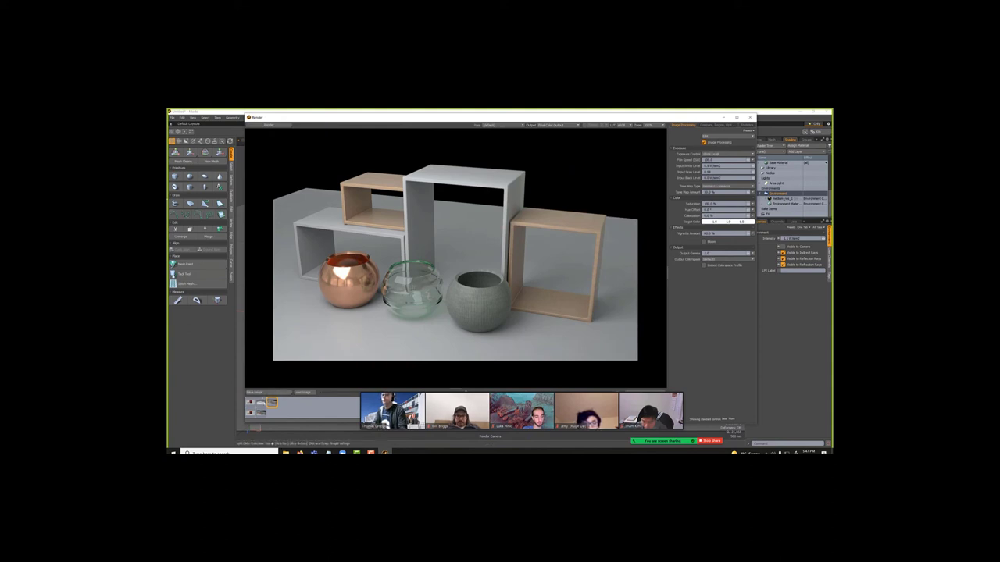
{"action": "left_click", "coordinate": [264, 393]}
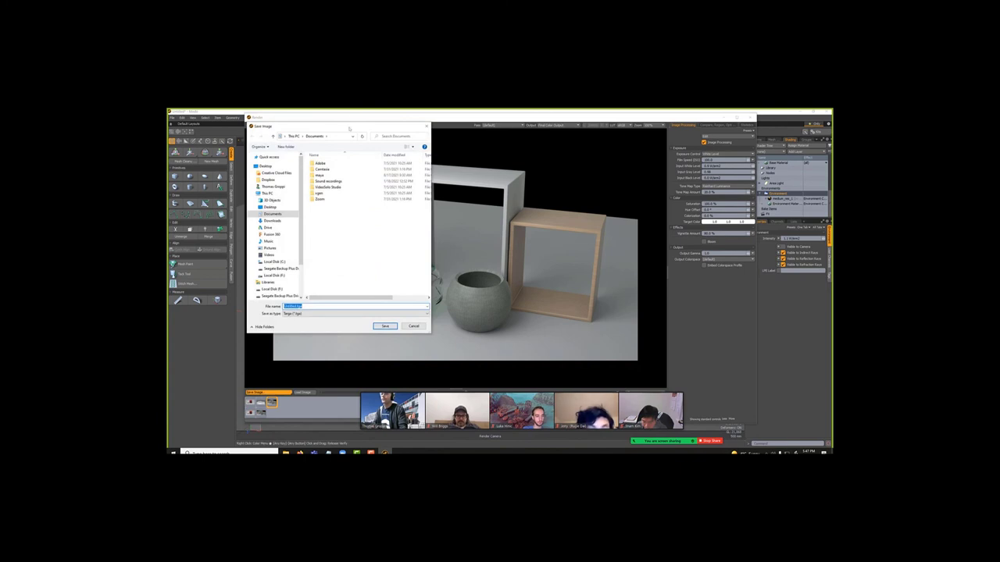
{"action": "left_click_drag", "start_coordinate": [350, 129], "coordinate": [471, 154]}
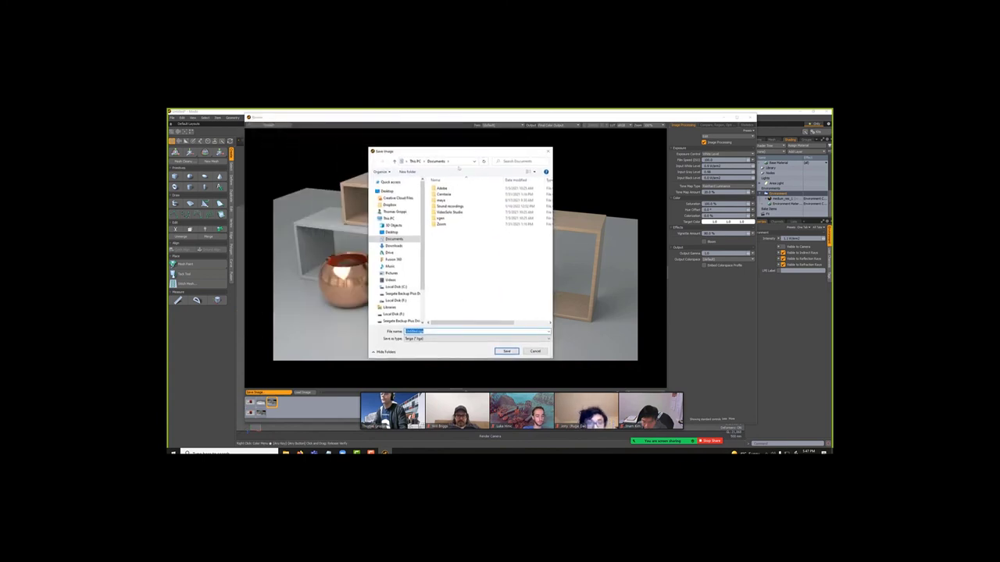
{"action": "left_click", "coordinate": [399, 232]}
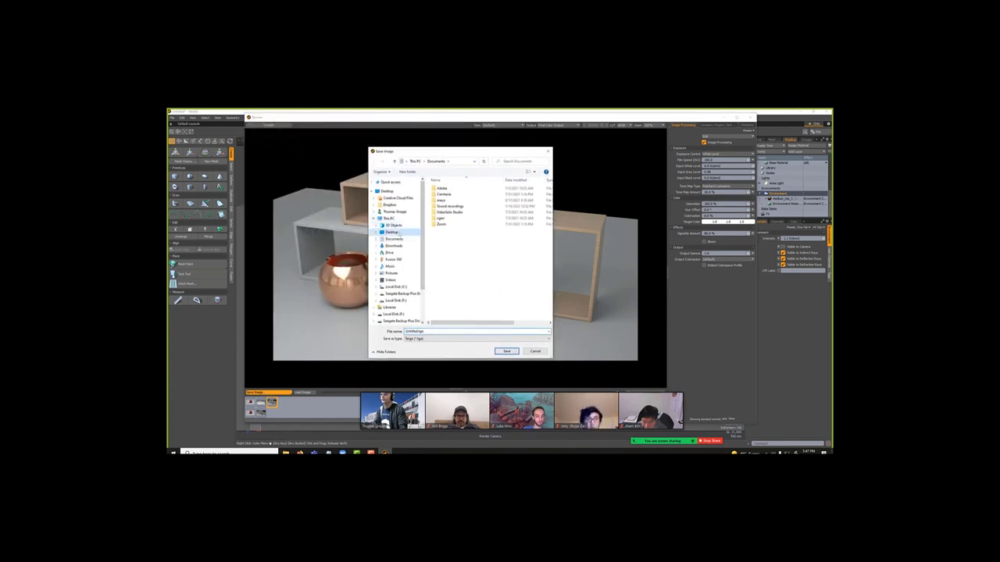
{"action": "left_click", "coordinate": [439, 339]}
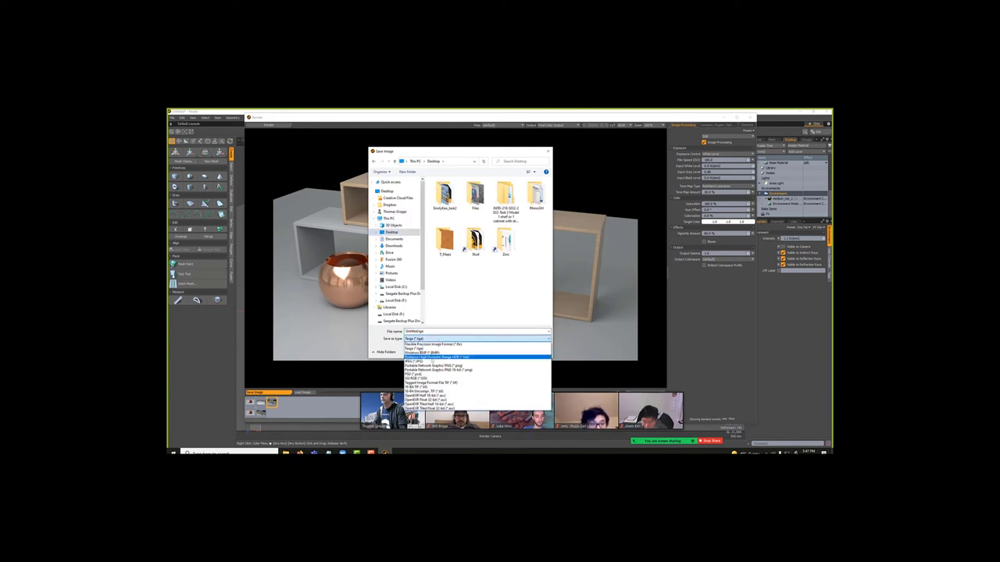
{"action": "left_click", "coordinate": [432, 362]}
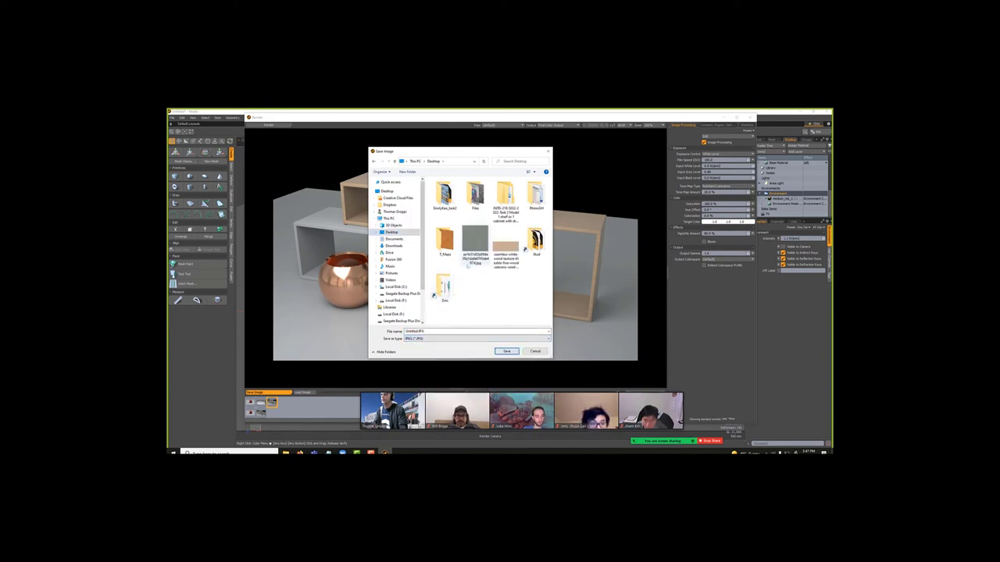
{"action": "left_click", "coordinate": [507, 352]}
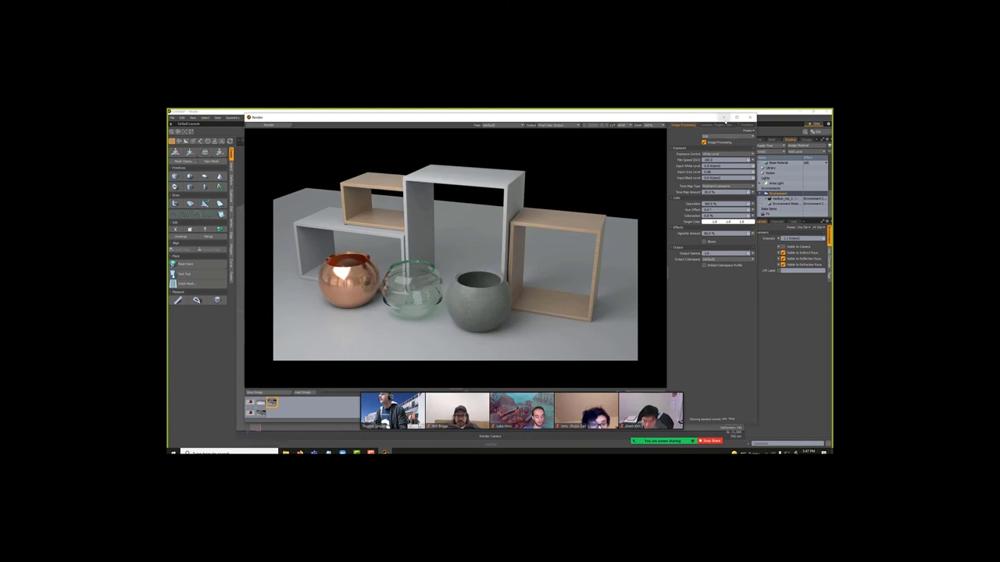
Minimize the render window and Modo, and launch Photoshop from the desktop.
{"action": "left_click", "coordinate": [723, 118]}
{"action": "left_click", "coordinate": [800, 111]}
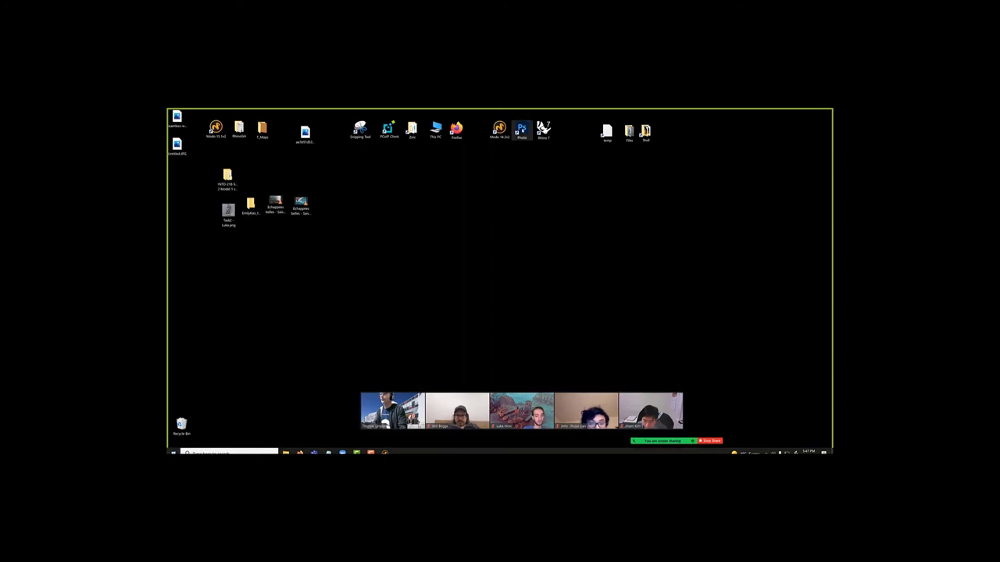
{"action": "double_click", "coordinate": [521, 129]}
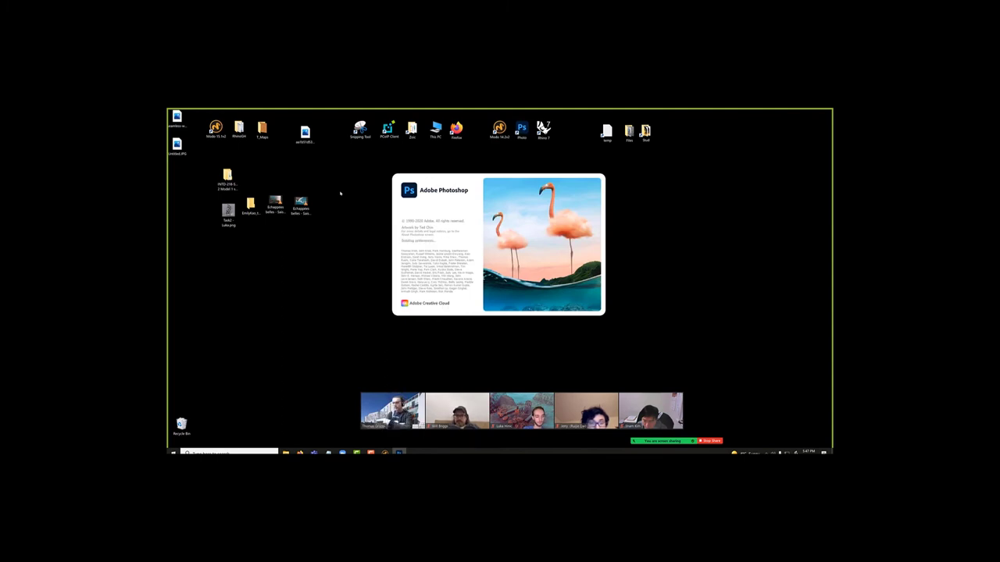
Return to Modo, close the render window, and set the render frame size to 1920 by 1080 pixels.
{"action": "left_click", "coordinate": [384, 451]}
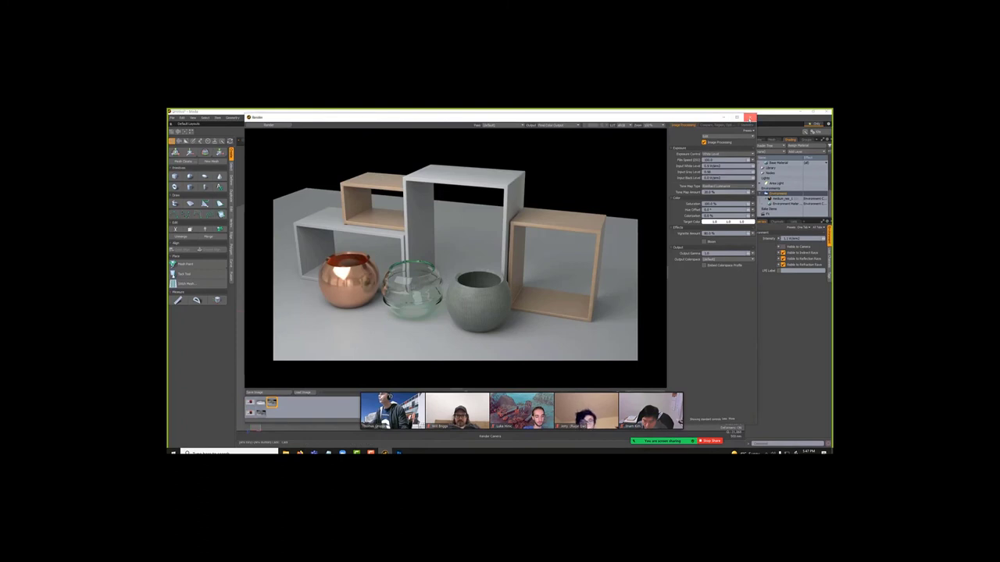
{"action": "left_click", "coordinate": [746, 117]}
{"action": "scroll", "coordinate": [779, 188], "scroll_direction": "up", "scroll_amount": 5}
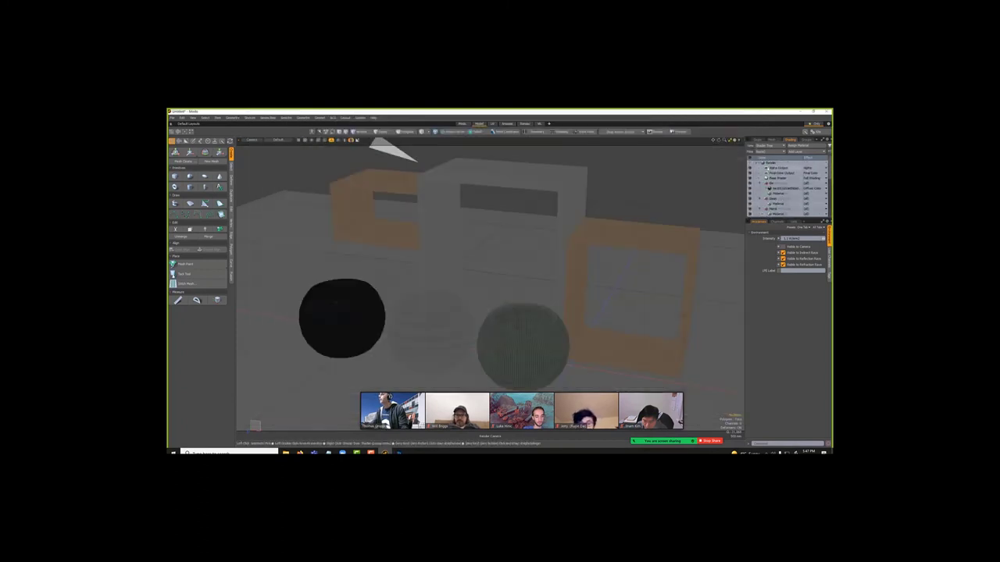
{"action": "left_click", "coordinate": [765, 162]}
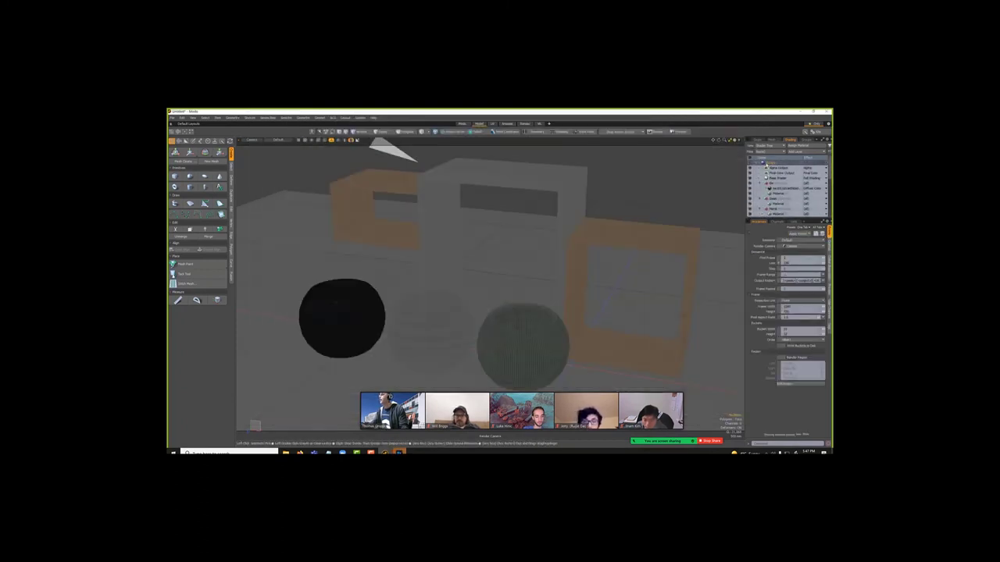
{"action": "left_click", "coordinate": [796, 306]}
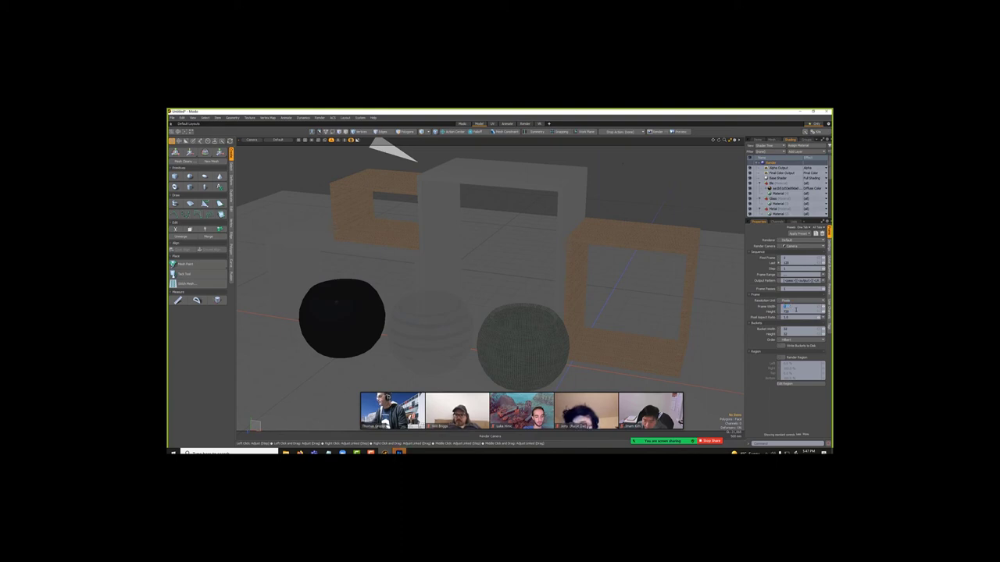
{"action": "key", "text": "Return"}
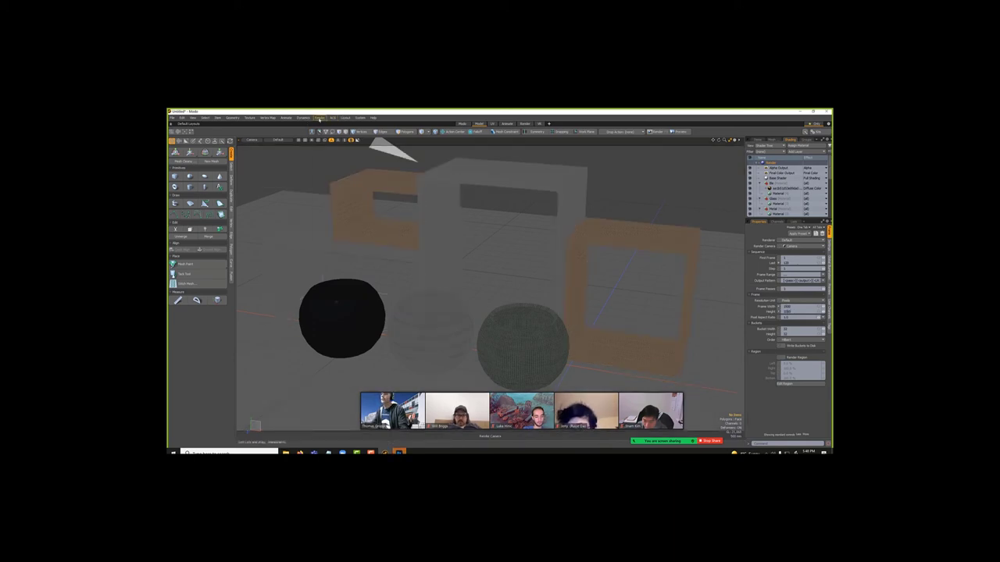
Render the scene at the new frame size, and show it at 100% zoom in a maximized render window.
{"action": "left_click", "coordinate": [318, 118]}
{"action": "left_click", "coordinate": [322, 124]}
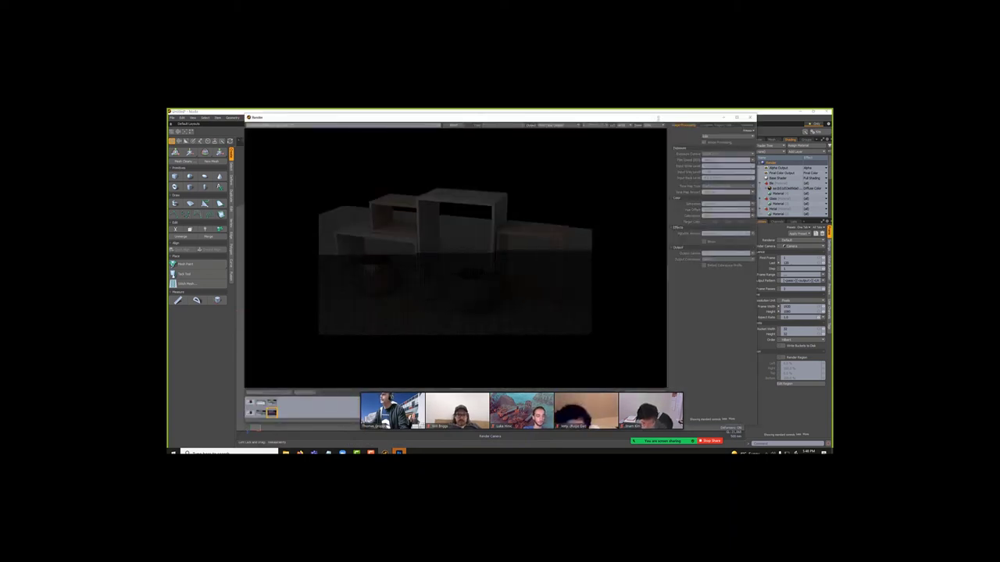
{"action": "left_click", "coordinate": [652, 124]}
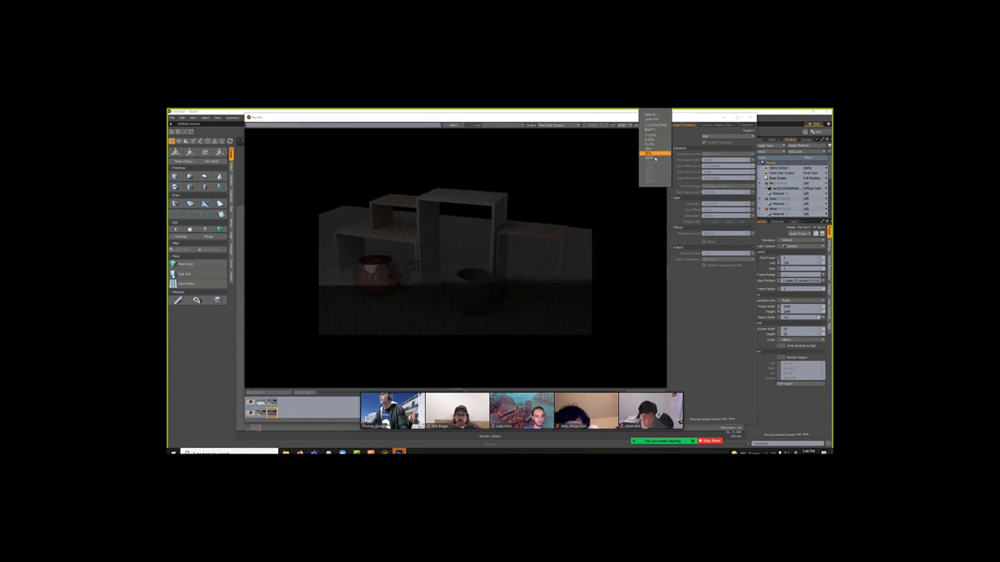
{"action": "left_click", "coordinate": [651, 155]}
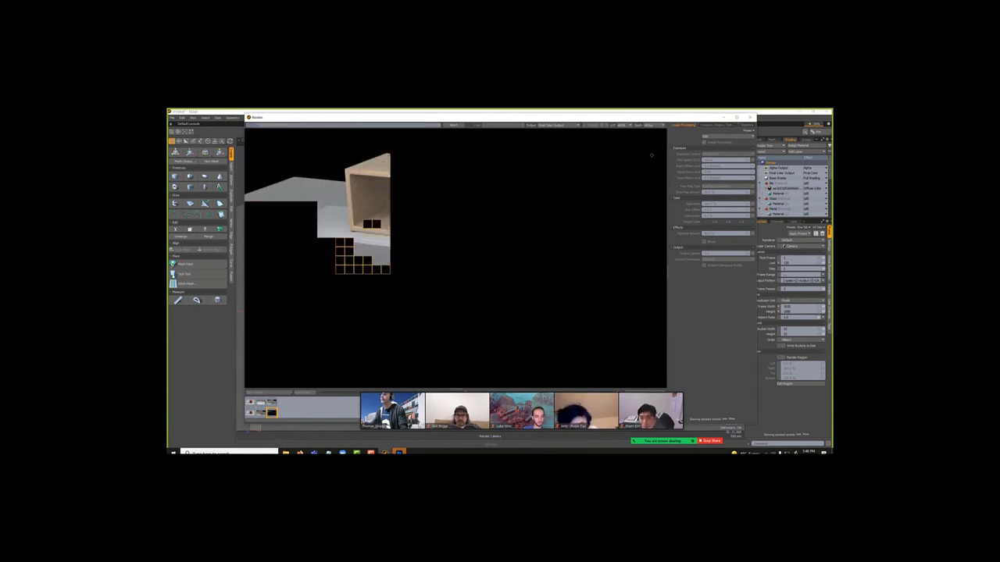
{"action": "left_click", "coordinate": [736, 117]}
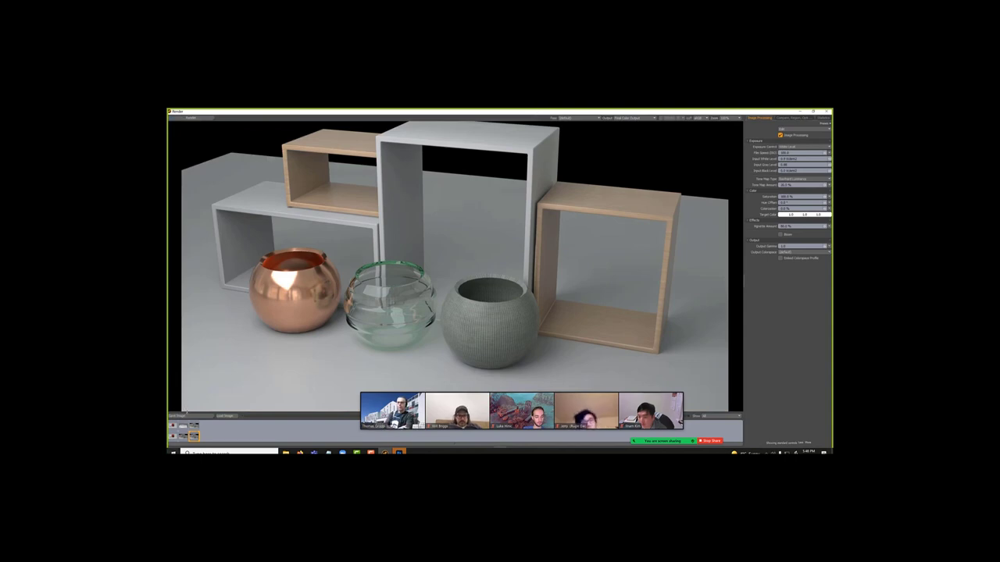
Save the new render as a JPEG on the Desktop, overwriting the existing Untitled.JPG.
{"action": "left_click", "coordinate": [188, 416]}
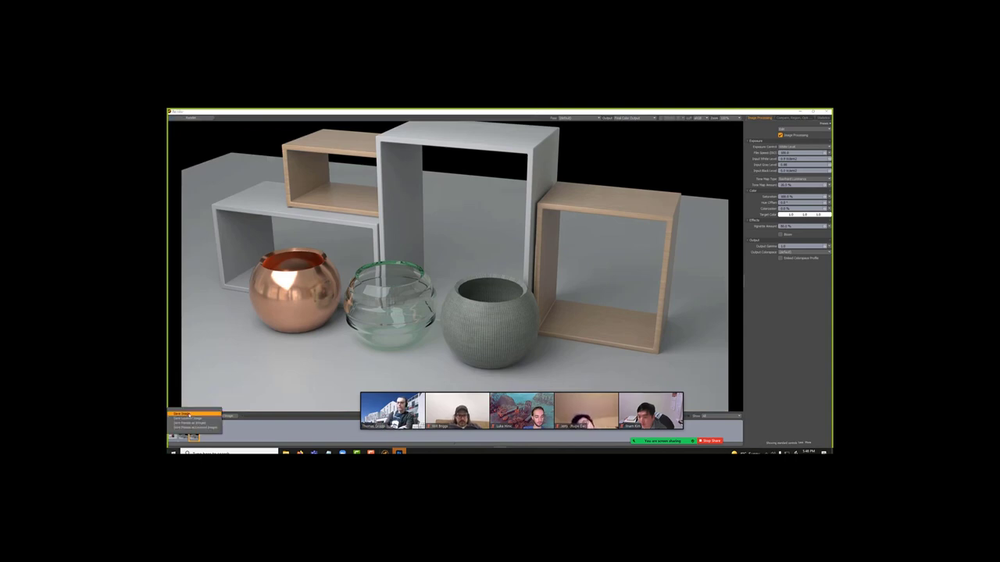
{"action": "left_click", "coordinate": [188, 414]}
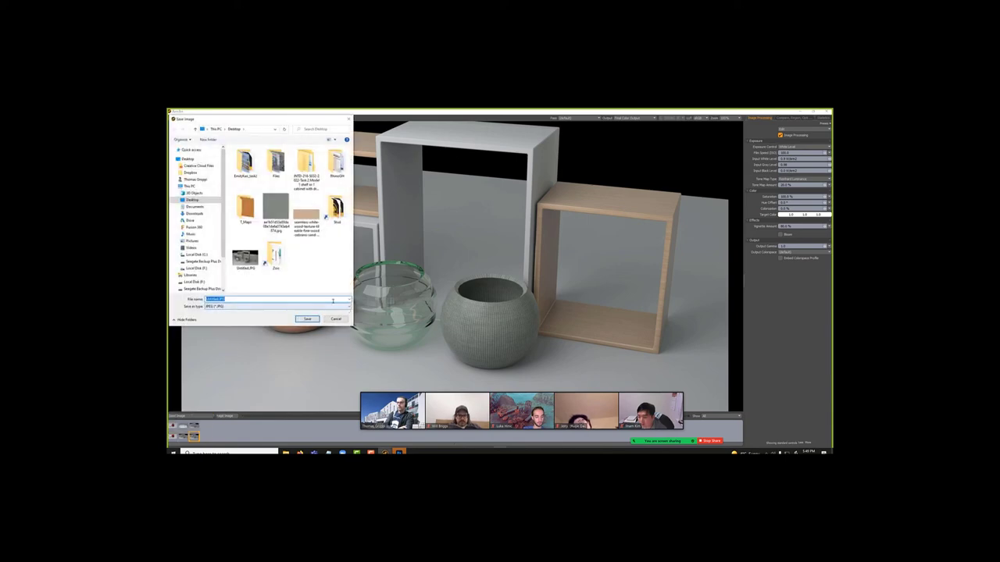
{"action": "left_click", "coordinate": [246, 257]}
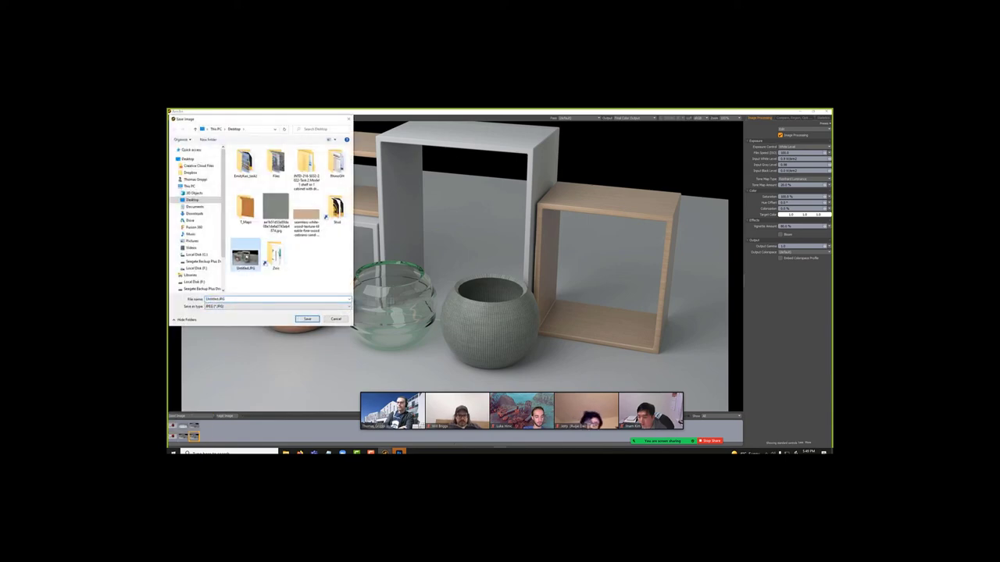
{"action": "left_click", "coordinate": [307, 319]}
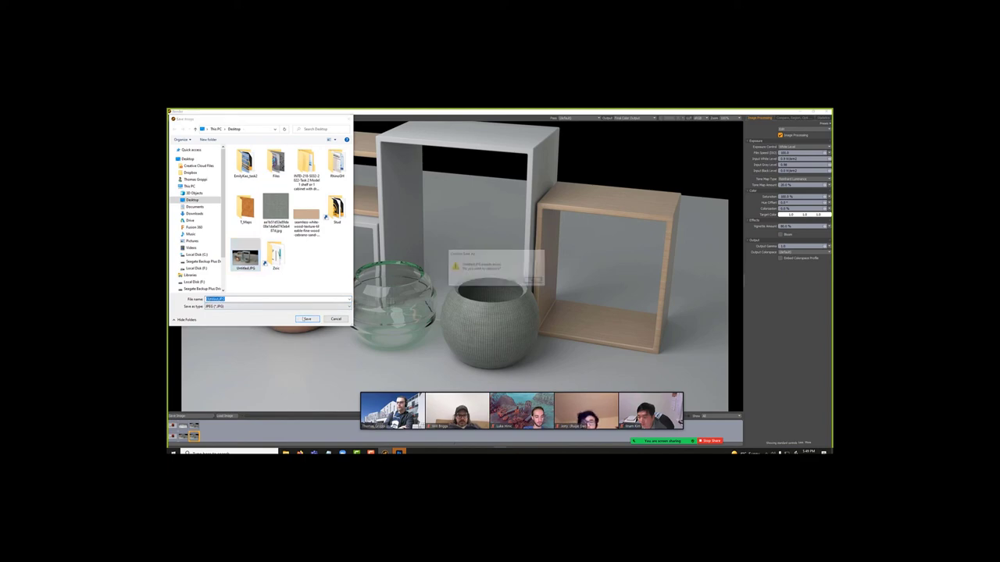
{"action": "left_click", "coordinate": [516, 281]}
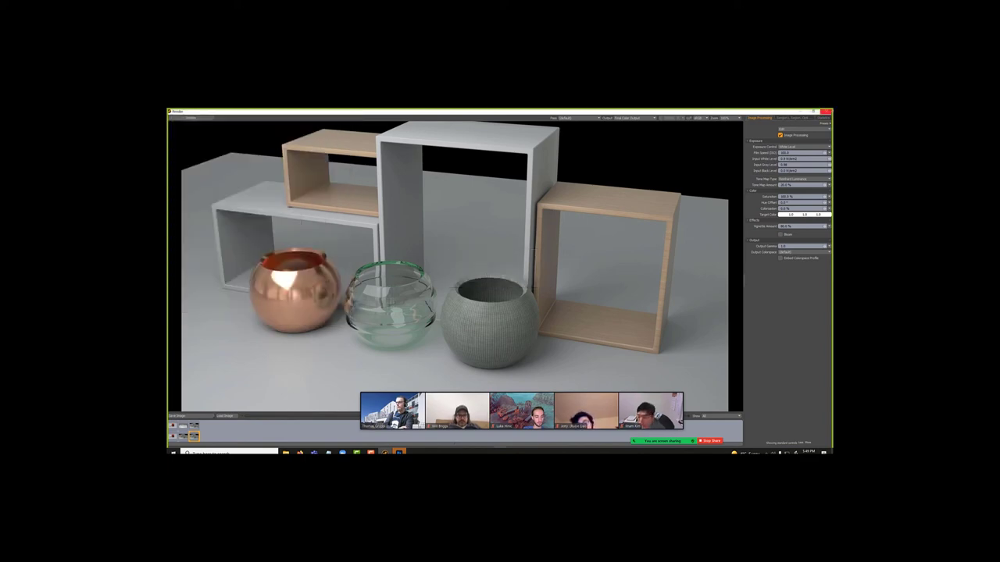
Close the render window, minimize Modo, and open Untitled.JPG from the Desktop in Photoshop.
{"action": "left_click", "coordinate": [826, 111]}
{"action": "left_click", "coordinate": [798, 112]}
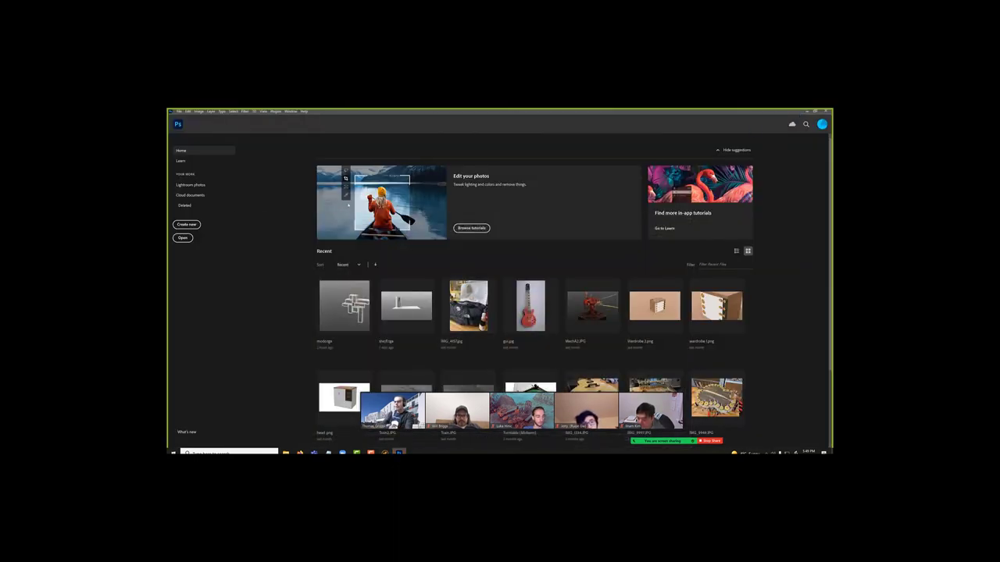
{"action": "left_click", "coordinate": [179, 111]}
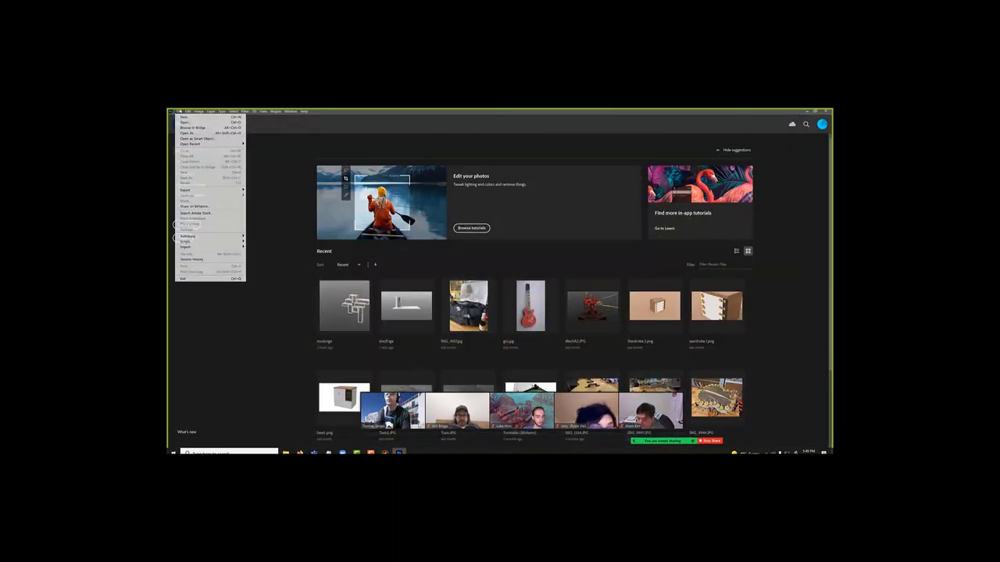
{"action": "left_click", "coordinate": [185, 123]}
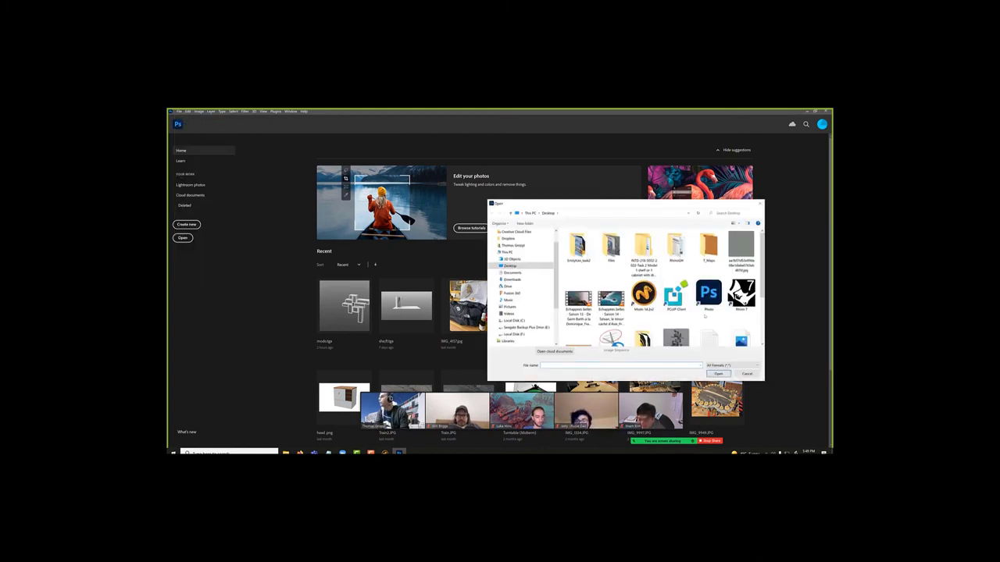
{"action": "left_click_drag", "start_coordinate": [761, 291], "coordinate": [767, 312]}
{"action": "left_click", "coordinate": [741, 310]}
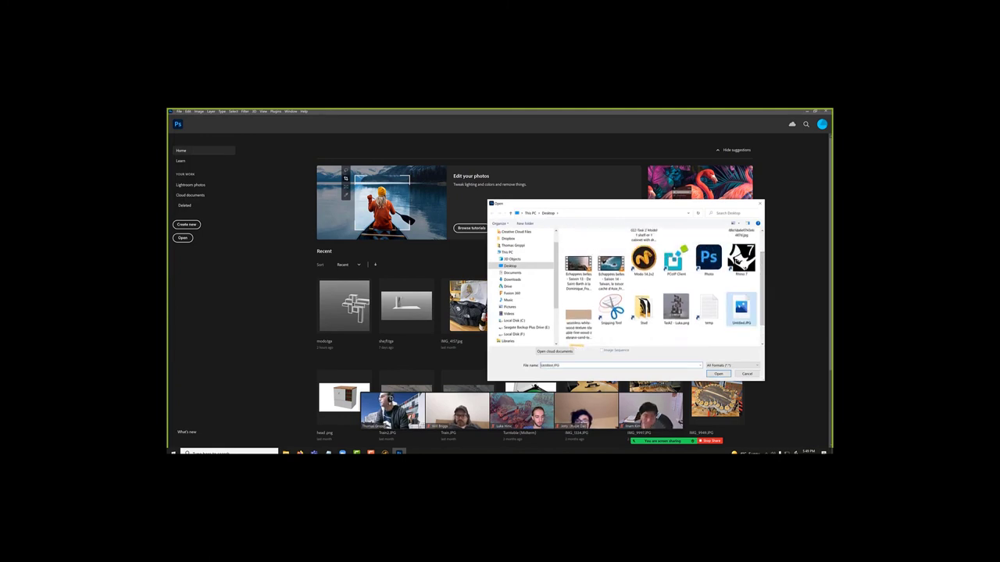
{"action": "left_click", "coordinate": [709, 373]}
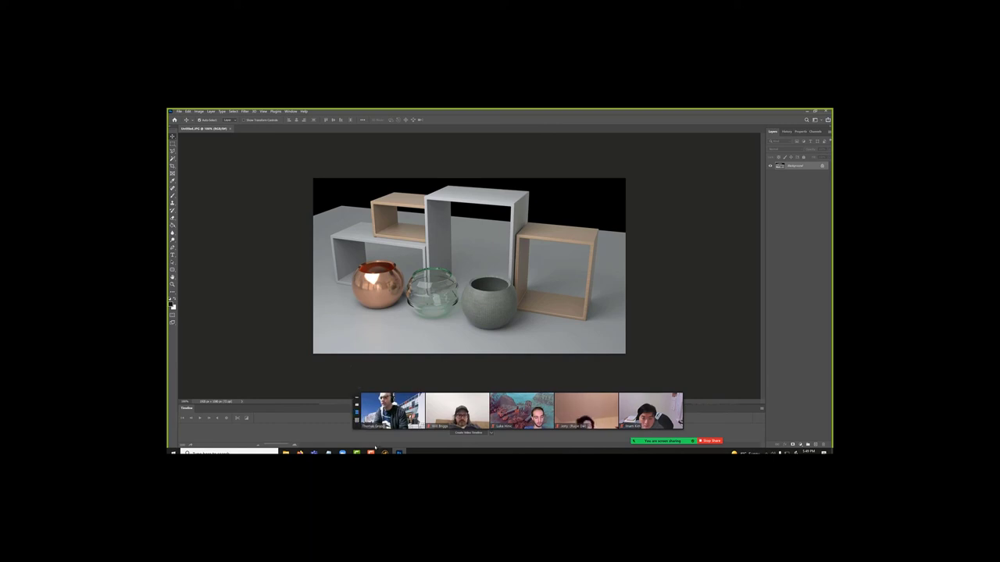
{"action": "key", "text": "alt+Tab"}
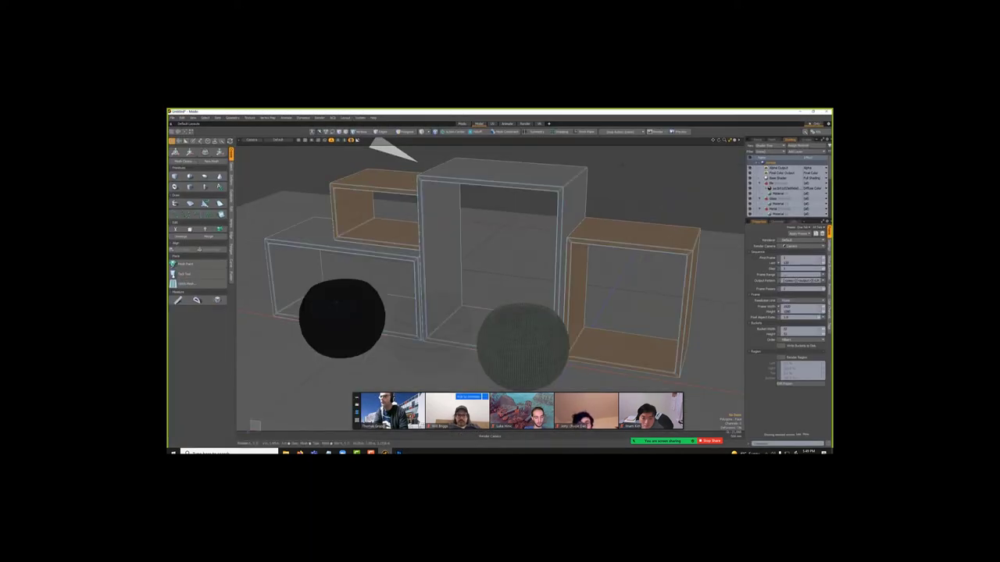
{"action": "left_click", "coordinate": [796, 111]}
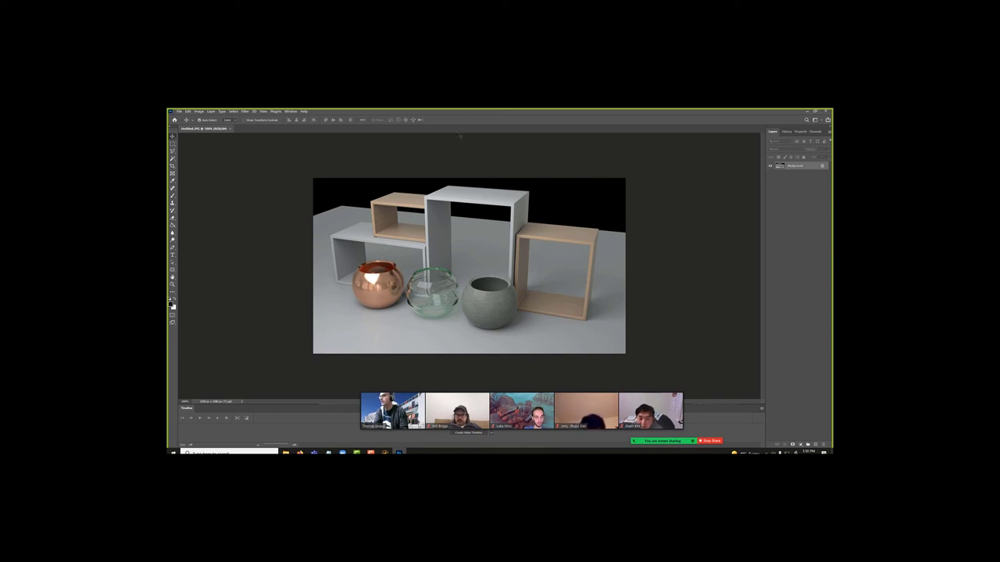
Apply Auto Tone to the render and fade the effect to about 17% opacity in Normal mode.
{"action": "left_click", "coordinate": [198, 110]}
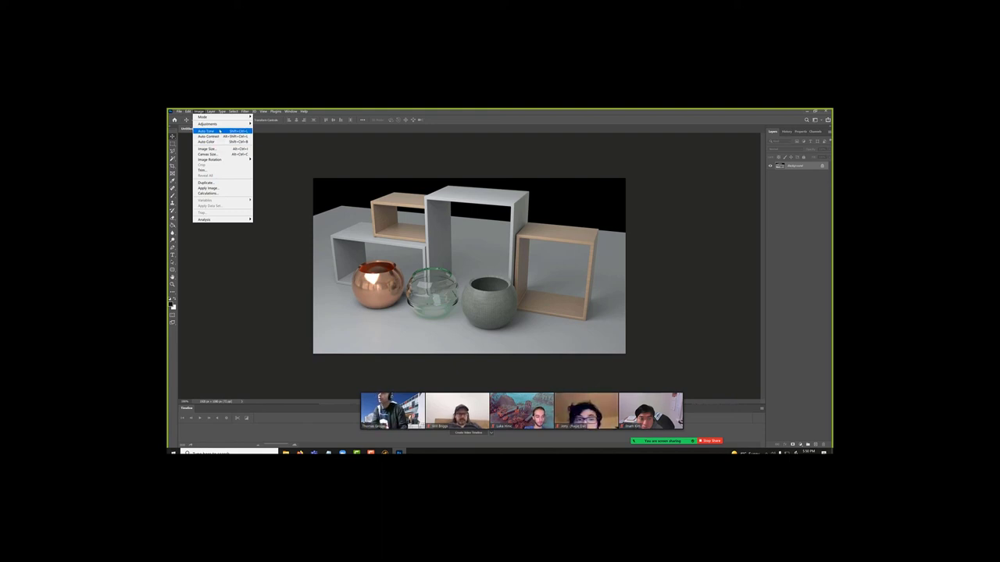
{"action": "left_click", "coordinate": [219, 131]}
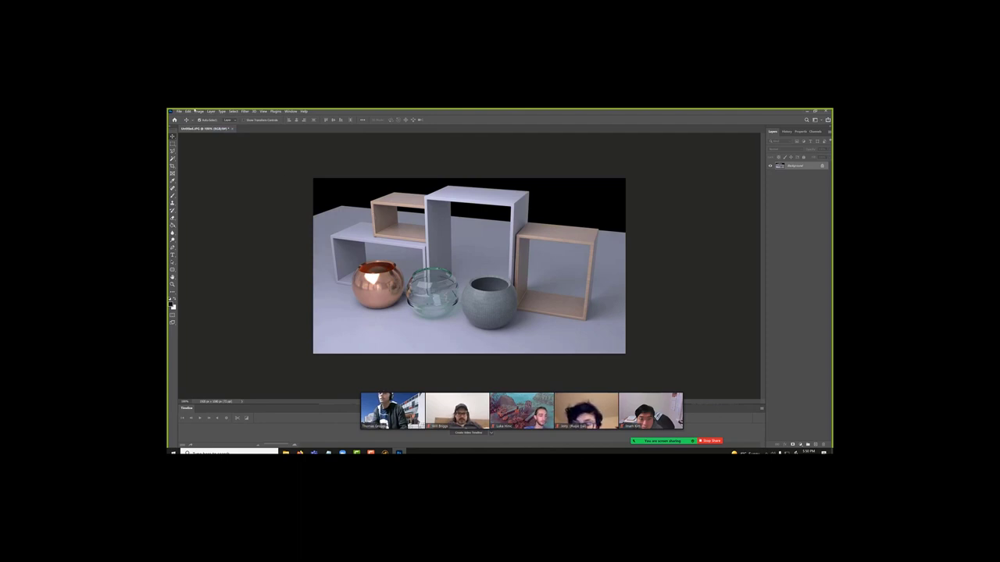
{"action": "left_click", "coordinate": [189, 111]}
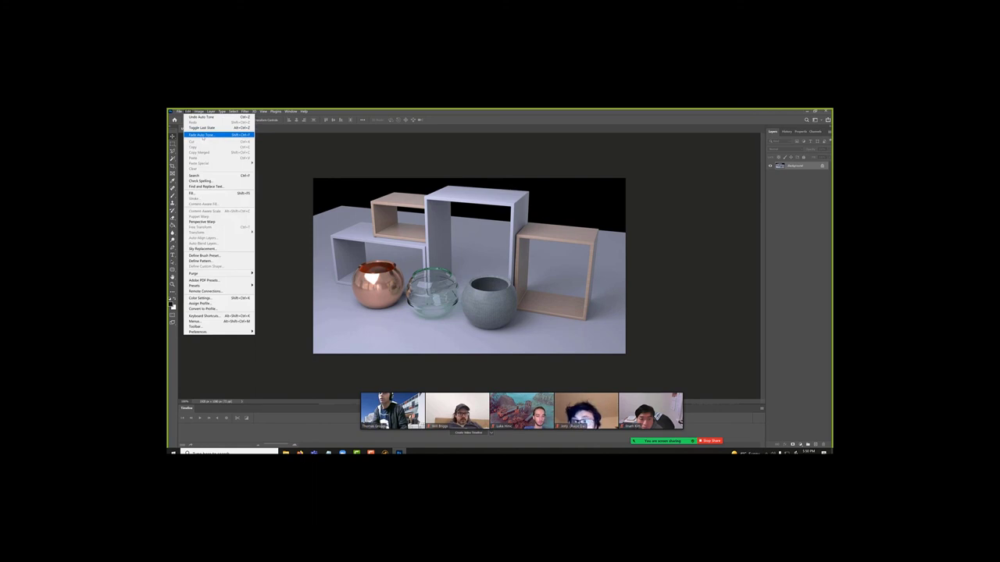
{"action": "left_click", "coordinate": [203, 135]}
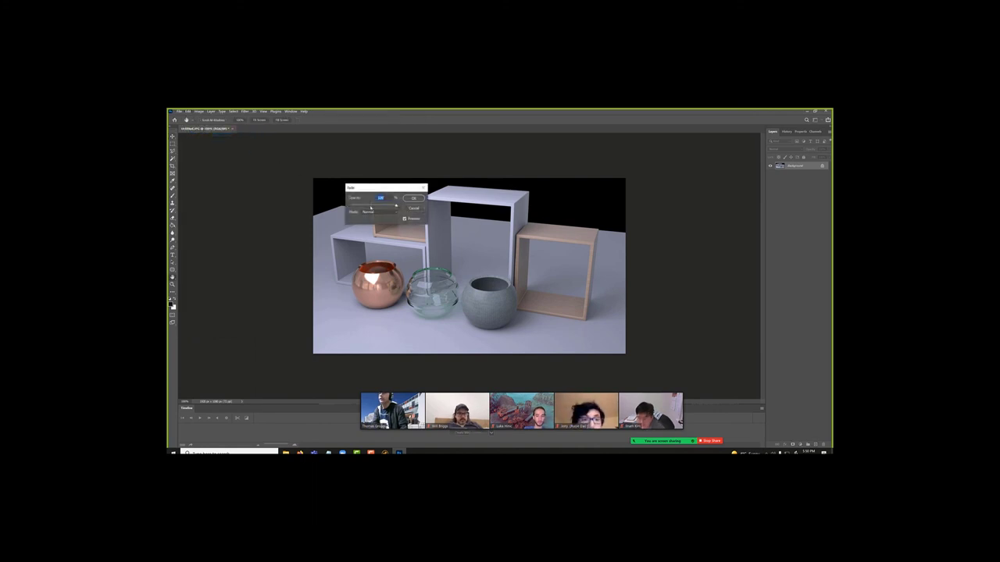
{"action": "mouse_move", "coordinate": [348, 207]}
{"action": "left_mouse_down"}
{"action": "mouse_move", "coordinate": [371, 205]}
{"action": "mouse_move", "coordinate": [359, 205]}
{"action": "left_mouse_up"}
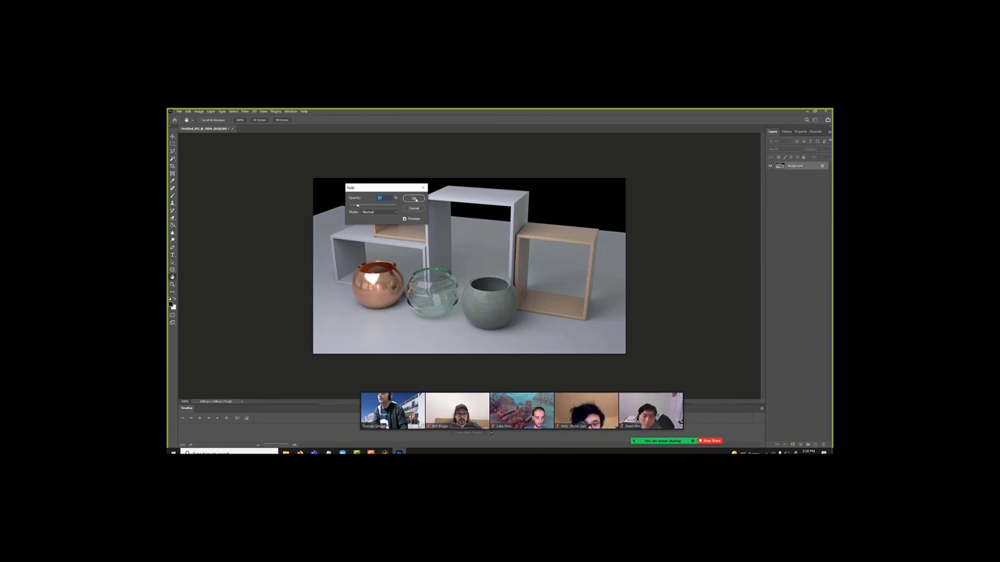
{"action": "left_click", "coordinate": [414, 198]}
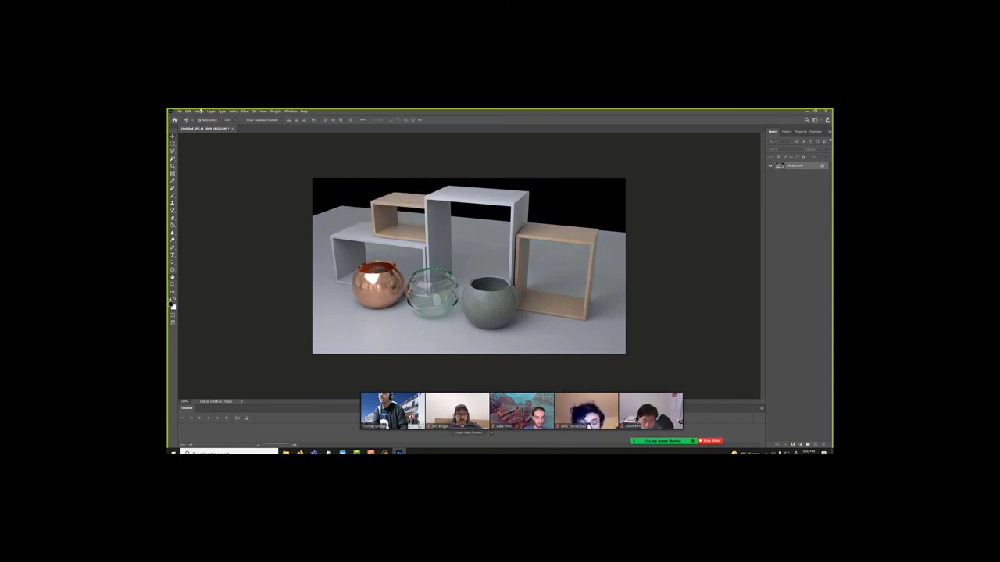
Apply Auto Contrast and Auto Color to the render.
{"action": "left_click", "coordinate": [199, 112]}
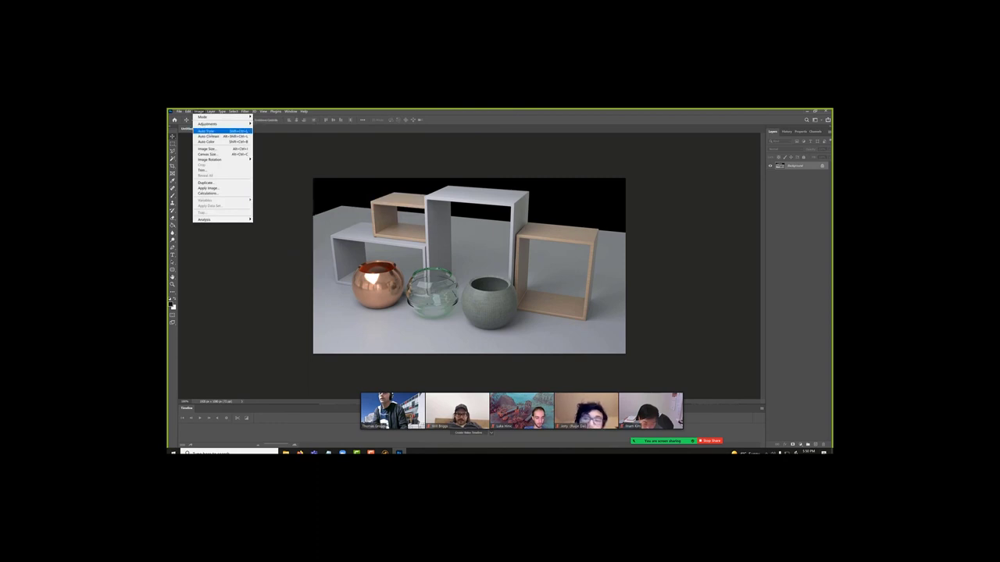
{"action": "left_click", "coordinate": [210, 137]}
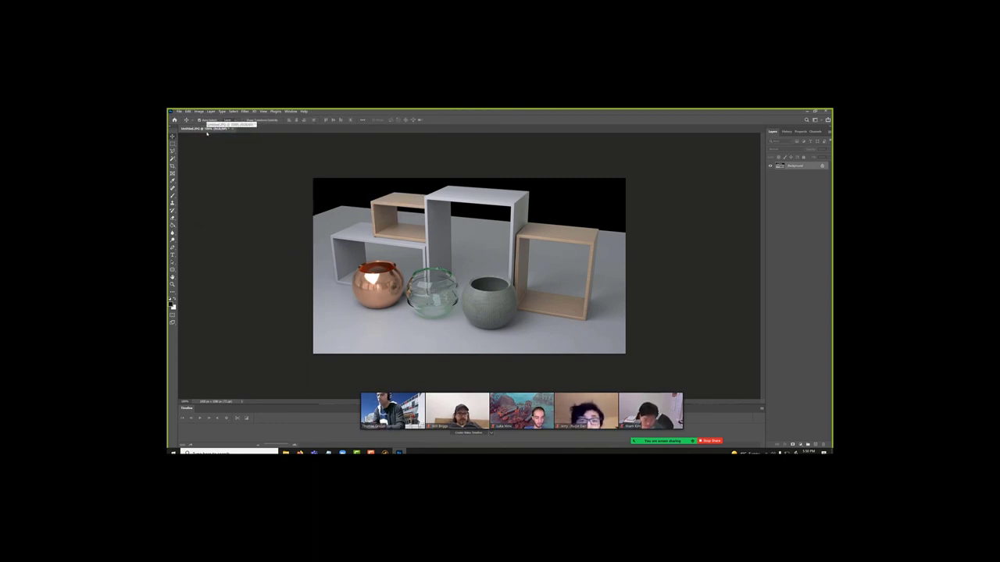
{"action": "left_click", "coordinate": [201, 111]}
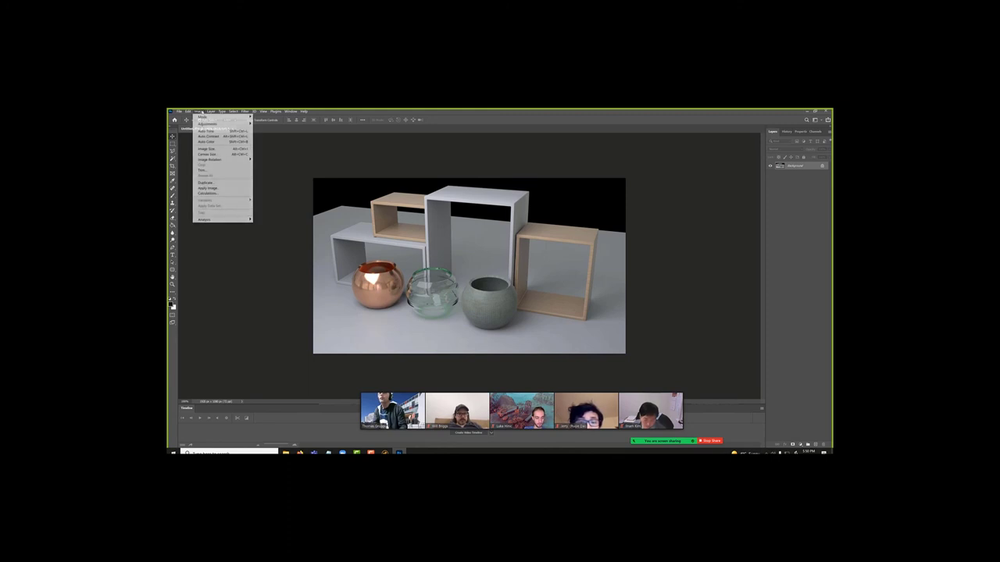
{"action": "left_click", "coordinate": [212, 144]}
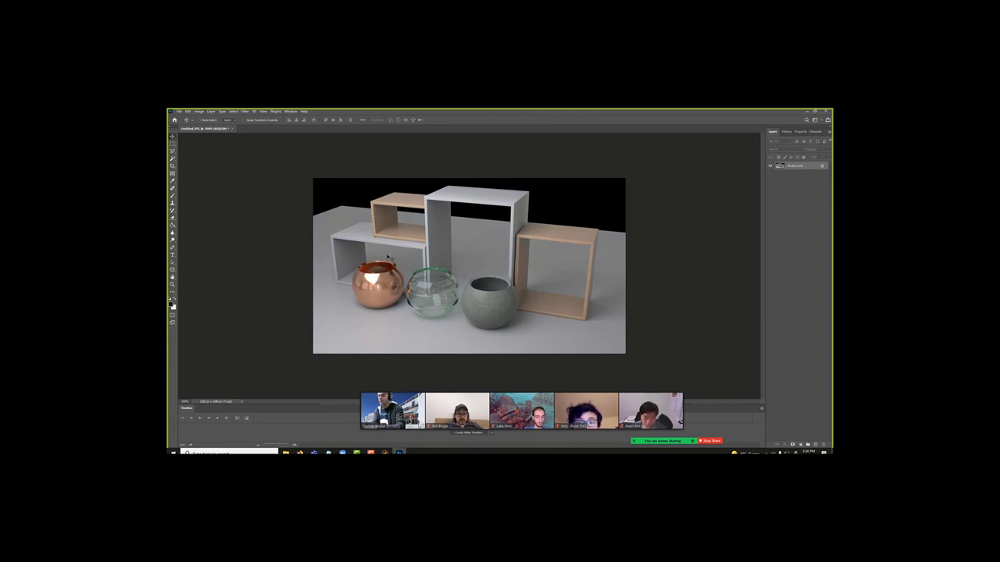
{"action": "left_click", "coordinate": [198, 111]}
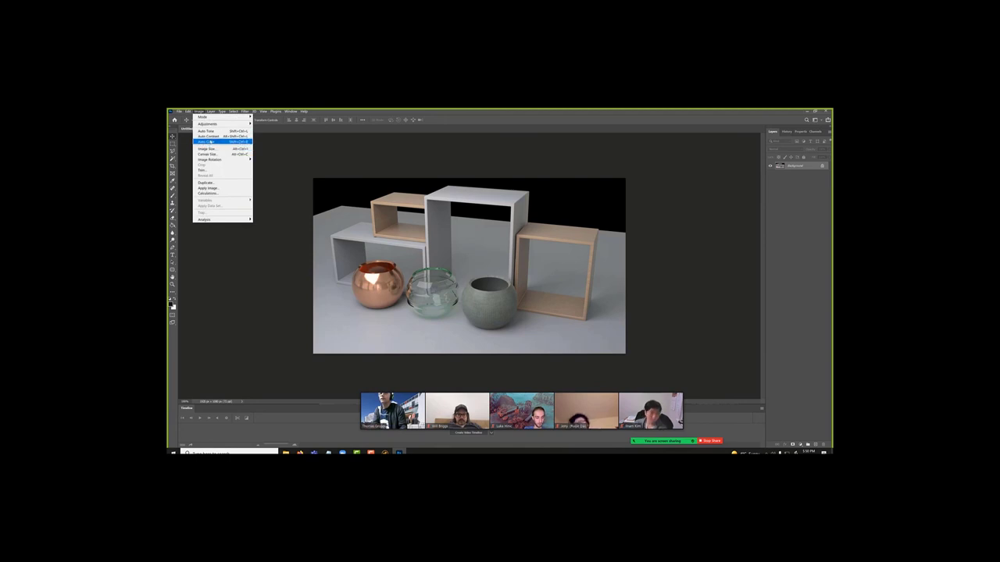
{"action": "left_click", "coordinate": [210, 141]}
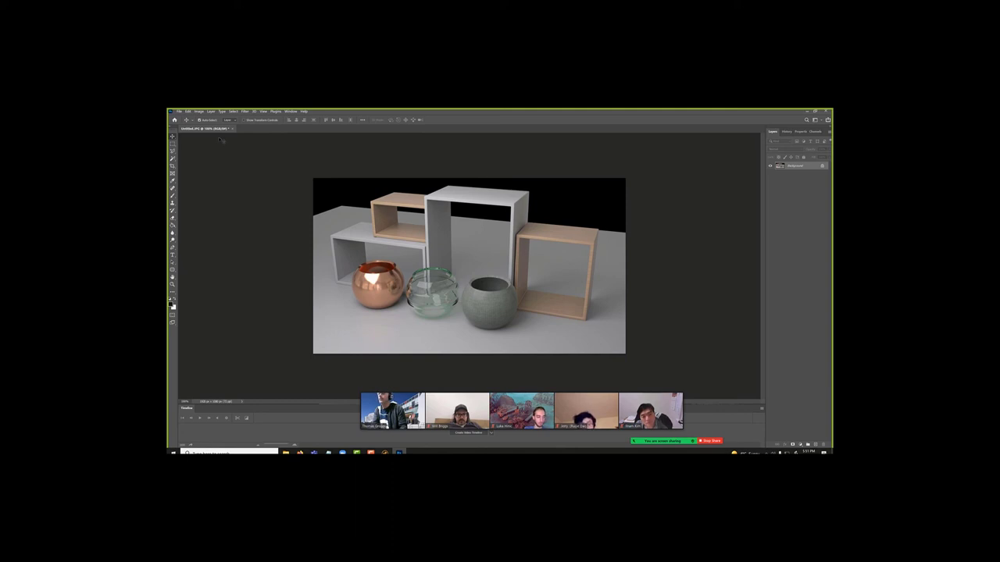
Apply Shadows/Highlights with a 35% shadows amount, and fade the effect to a very low opacity in Normal mode.
{"action": "left_click", "coordinate": [201, 112]}
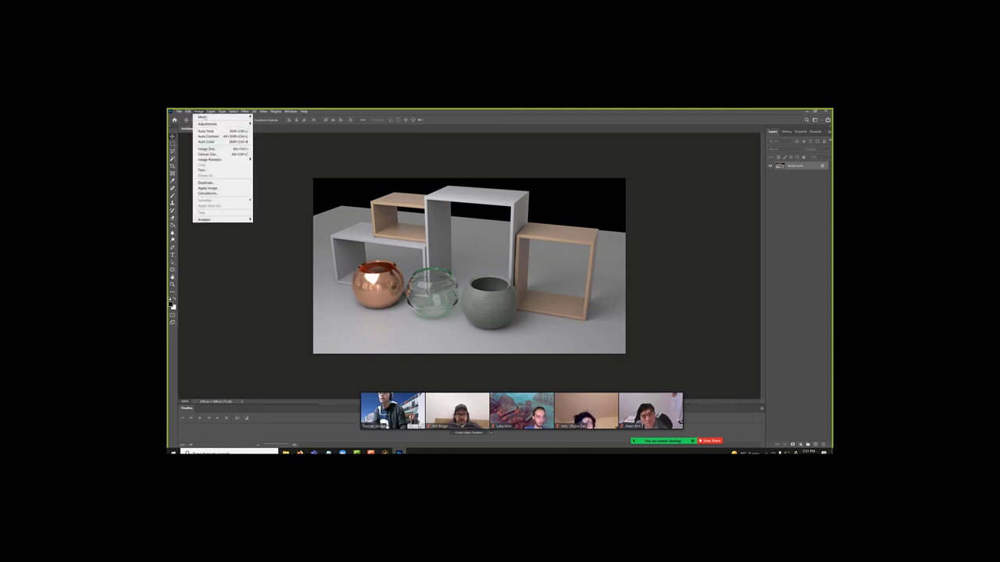
{"action": "left_click", "coordinate": [216, 137]}
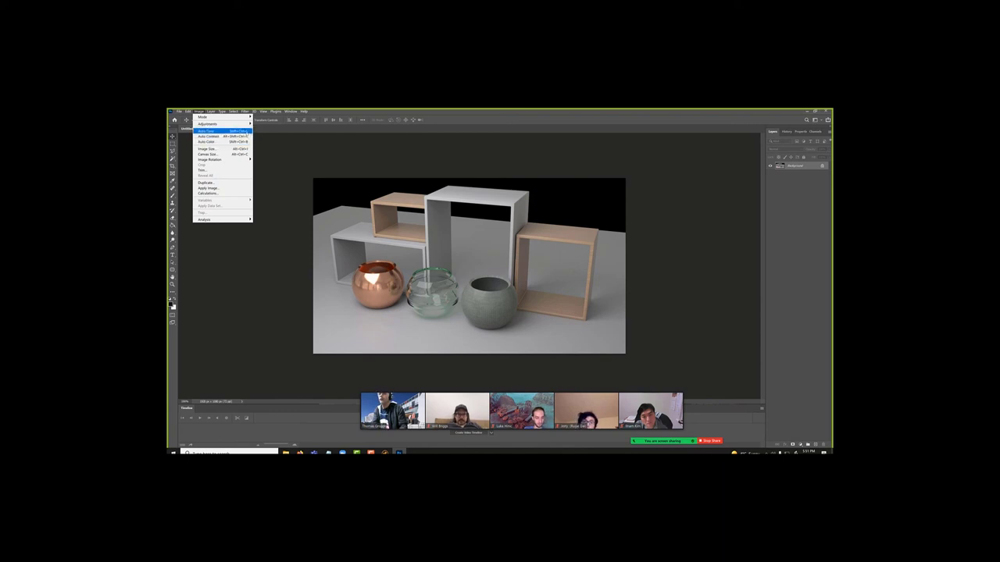
{"action": "mouse_move", "coordinate": [244, 123]}
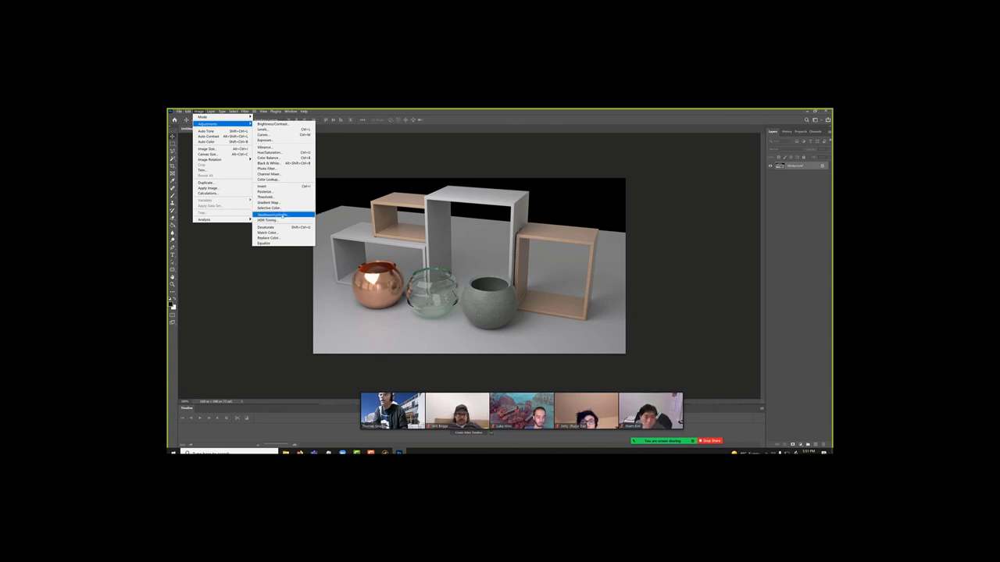
{"action": "left_click", "coordinate": [283, 214]}
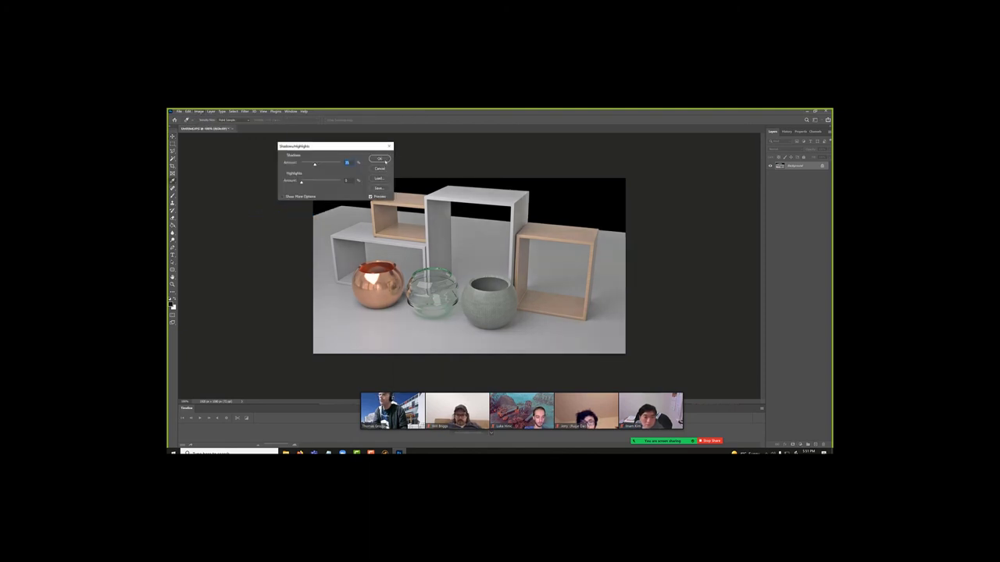
{"action": "left_click", "coordinate": [379, 160]}
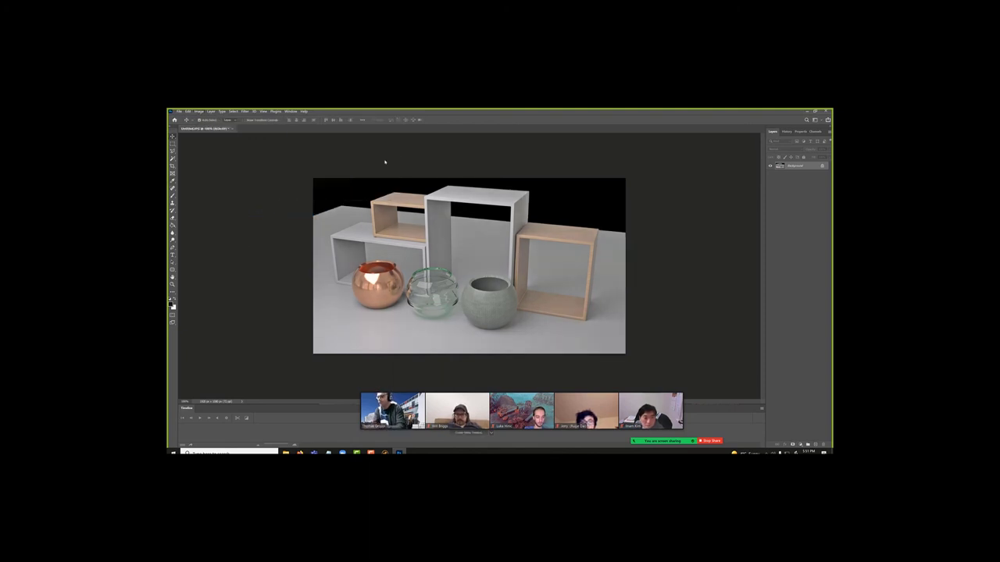
{"action": "key", "text": "ctrl+shift+f"}
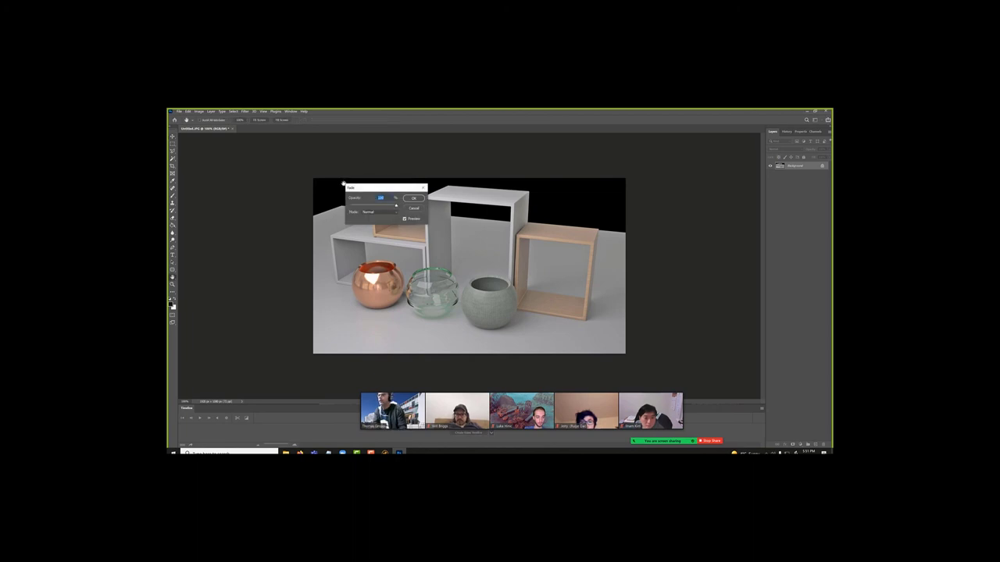
{"action": "left_click_drag", "start_coordinate": [367, 207], "coordinate": [350, 206]}
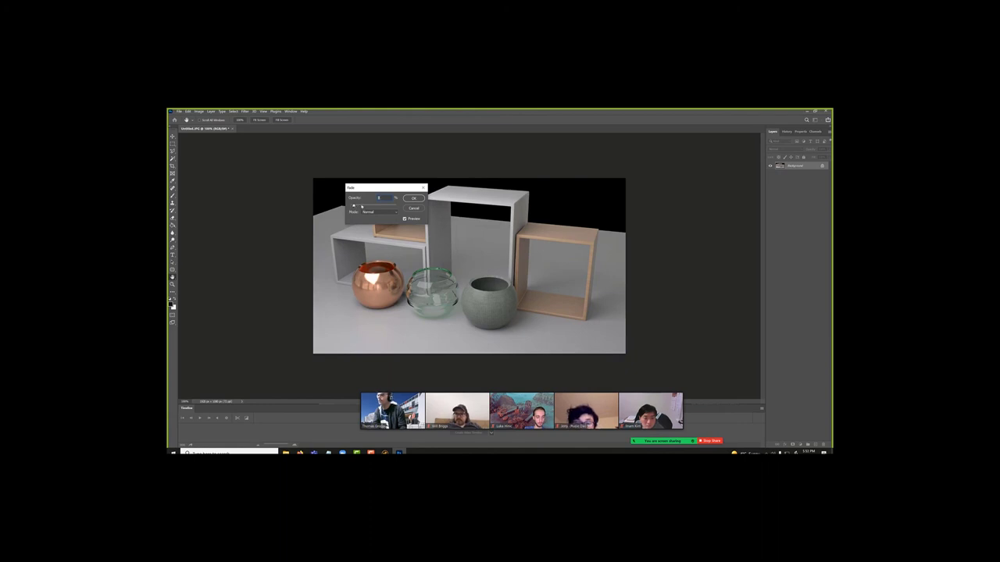
{"action": "left_click", "coordinate": [415, 198]}
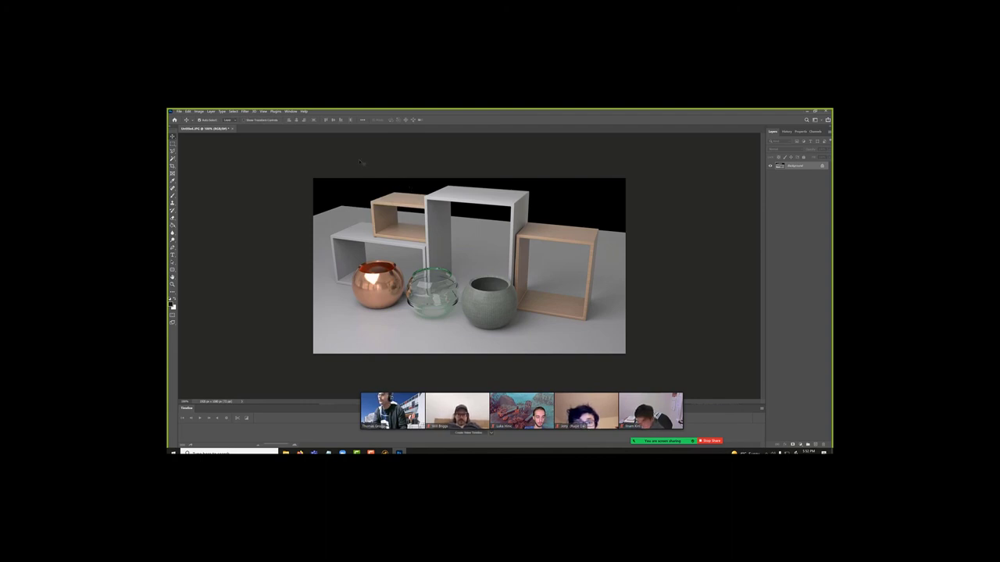
In a Levels adjustment, raise the Red channel's black input to about 15 and lower its white input toward the histogram's bright end.
{"action": "left_click", "coordinate": [199, 111]}
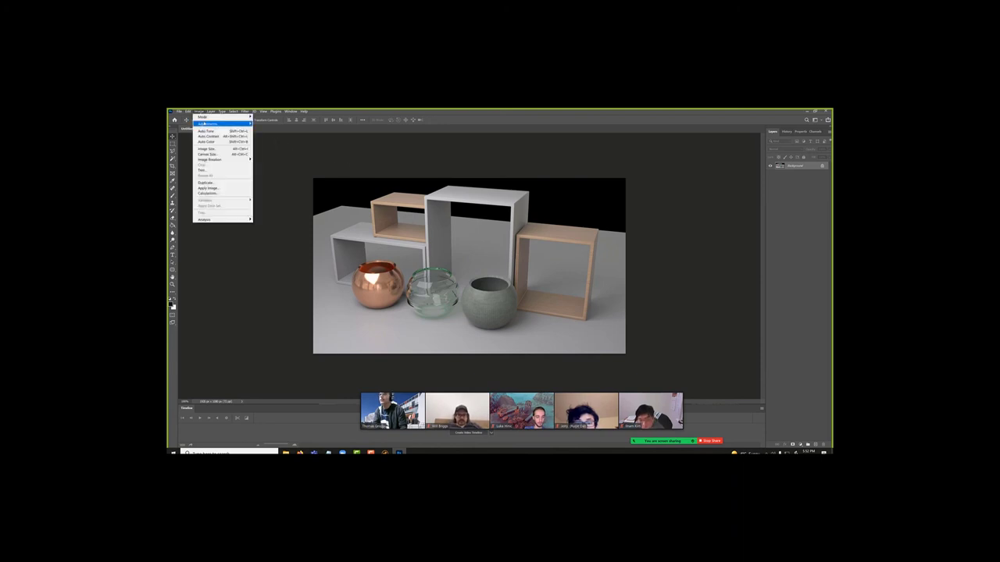
{"action": "mouse_move", "coordinate": [203, 123]}
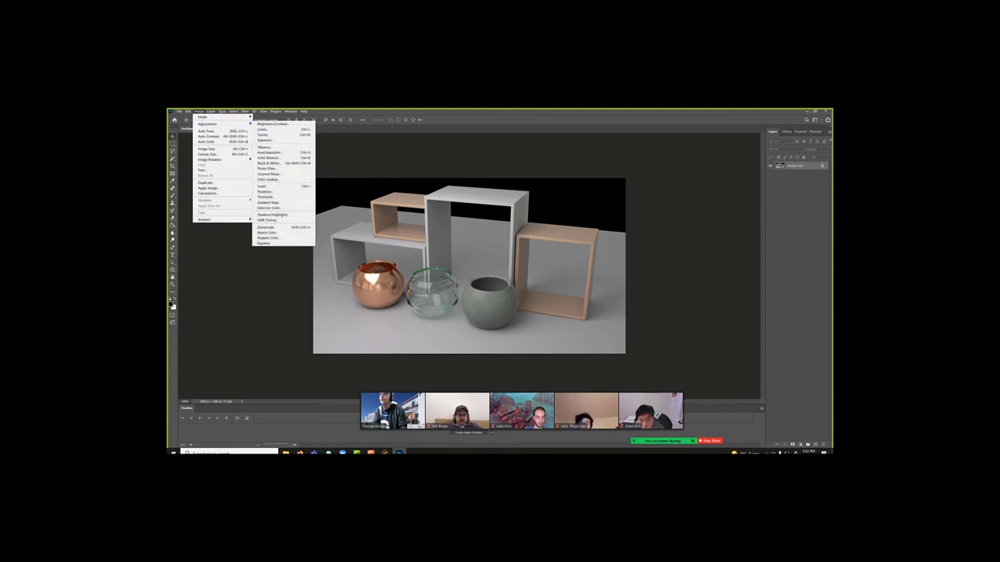
{"action": "left_click", "coordinate": [263, 129]}
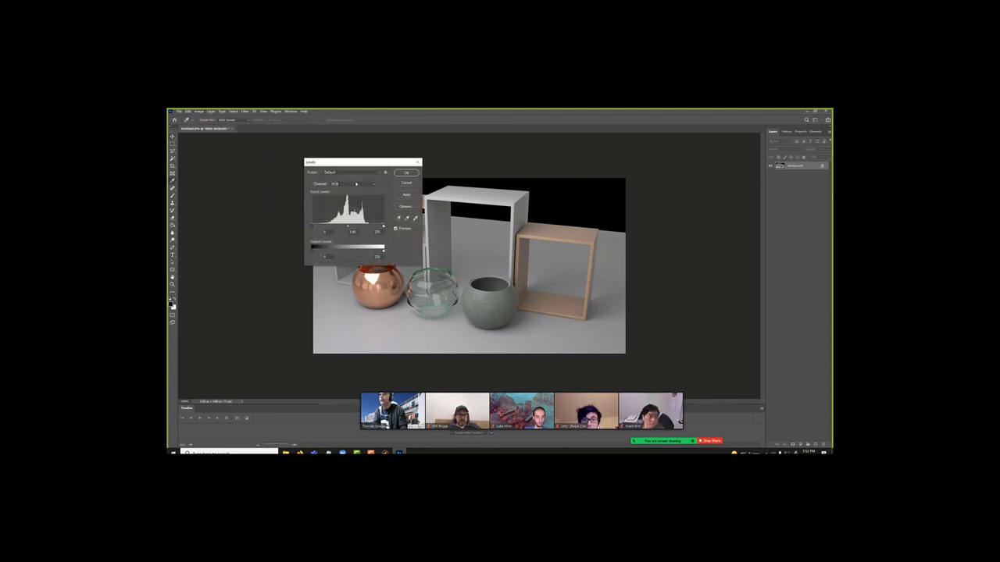
{"action": "left_click", "coordinate": [356, 184]}
{"action": "left_click", "coordinate": [351, 194]}
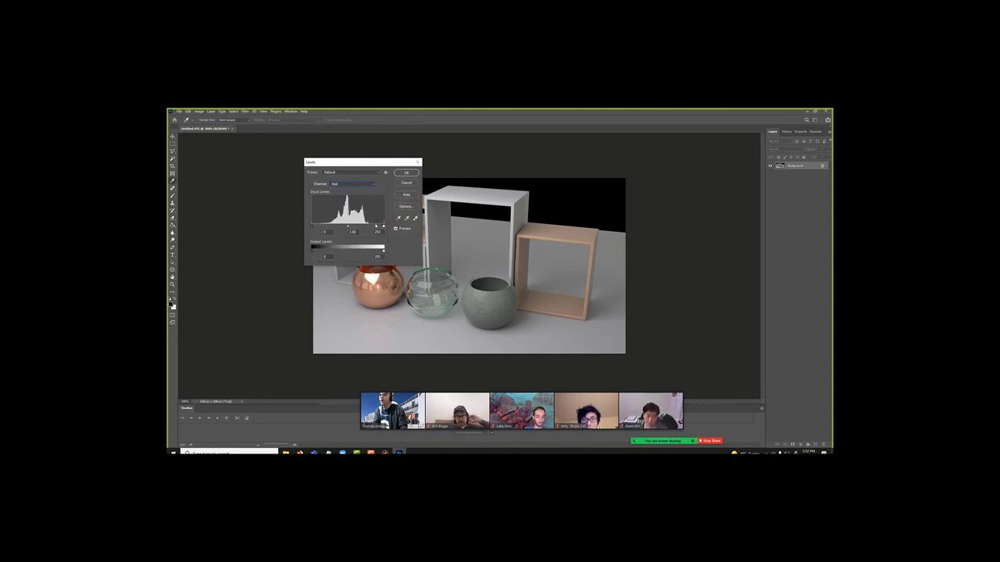
{"action": "left_click_drag", "start_coordinate": [315, 227], "coordinate": [317, 227]}
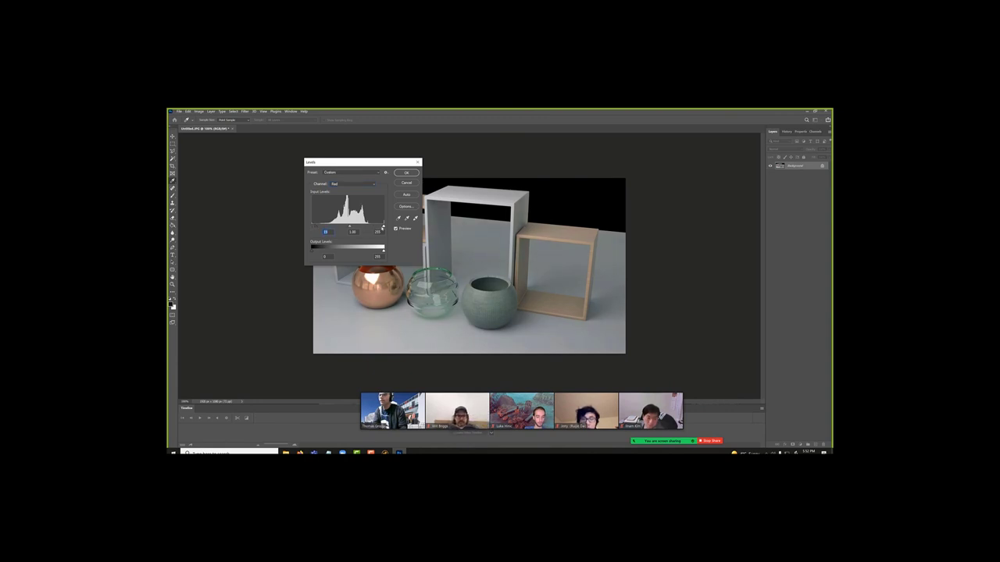
{"action": "left_click_drag", "start_coordinate": [383, 226], "coordinate": [378, 225]}
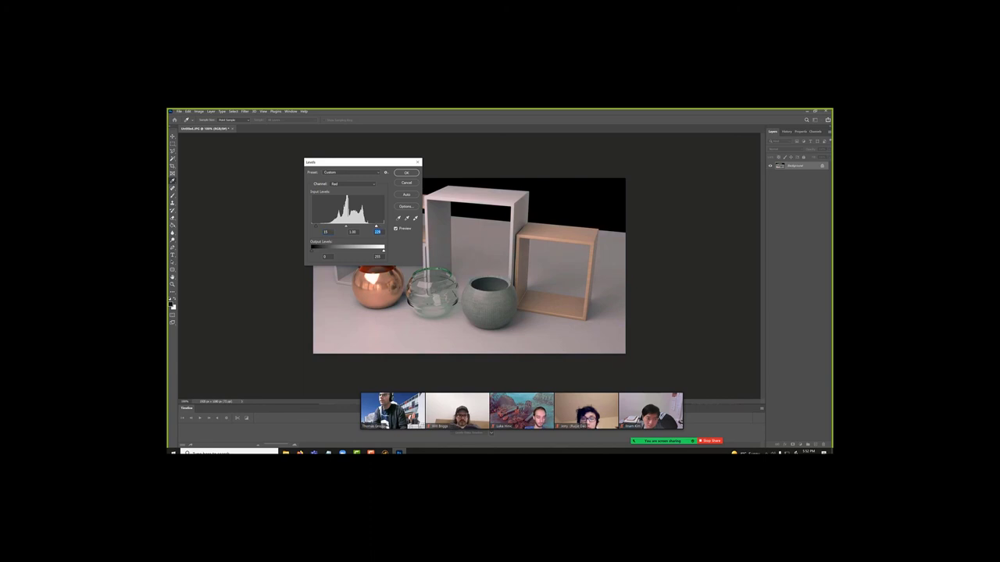
{"action": "left_click_drag", "start_coordinate": [377, 227], "coordinate": [371, 227]}
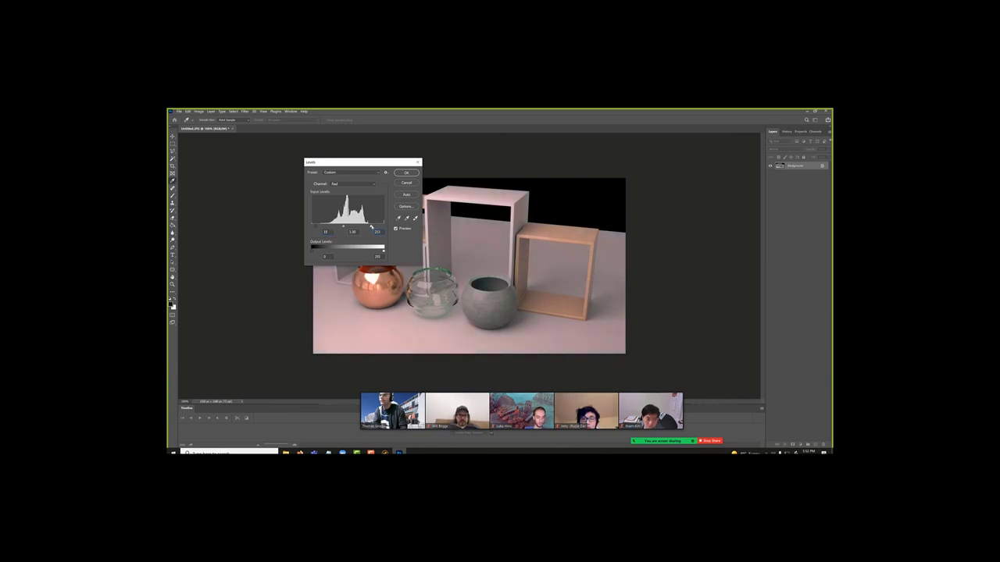
In Levels, set the Green channel's inputs to about 11 and 225, lower the Blue white input to about 230, and apply the adjustment.
{"action": "left_click", "coordinate": [344, 183]}
{"action": "left_click", "coordinate": [344, 199]}
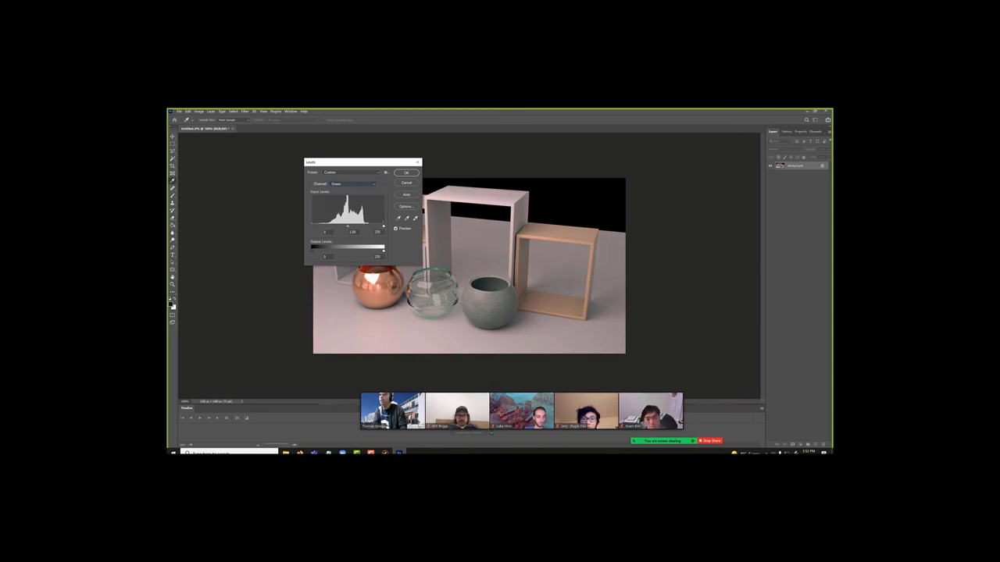
{"action": "left_click_drag", "start_coordinate": [384, 227], "coordinate": [374, 227]}
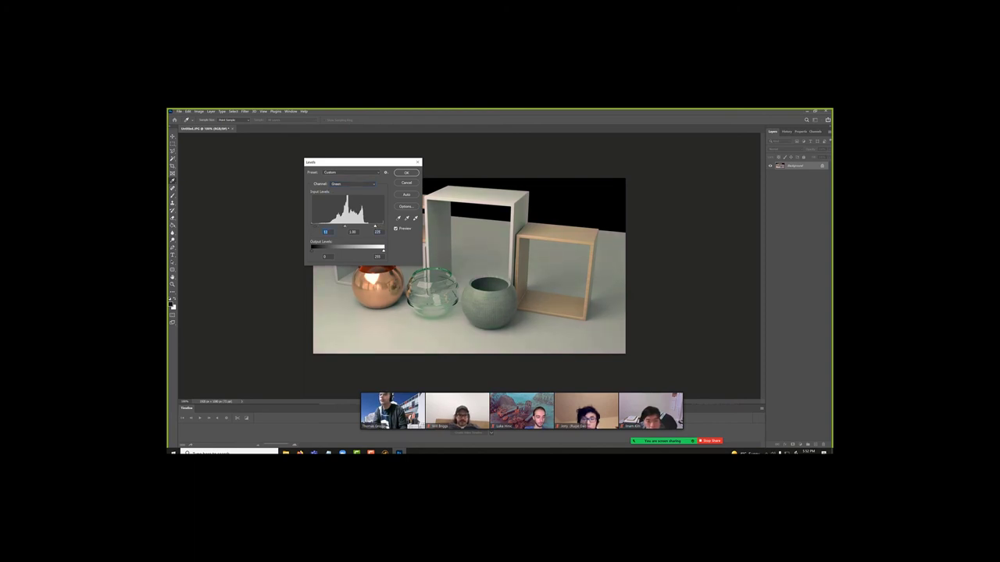
{"action": "left_click", "coordinate": [341, 184]}
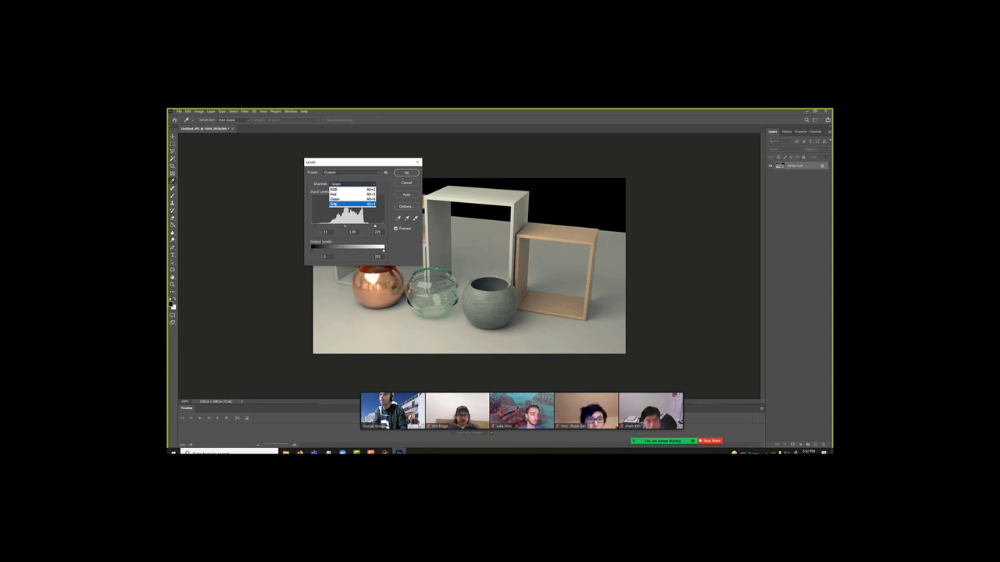
{"action": "left_click", "coordinate": [344, 206]}
{"action": "left_click_drag", "start_coordinate": [383, 227], "coordinate": [377, 227]}
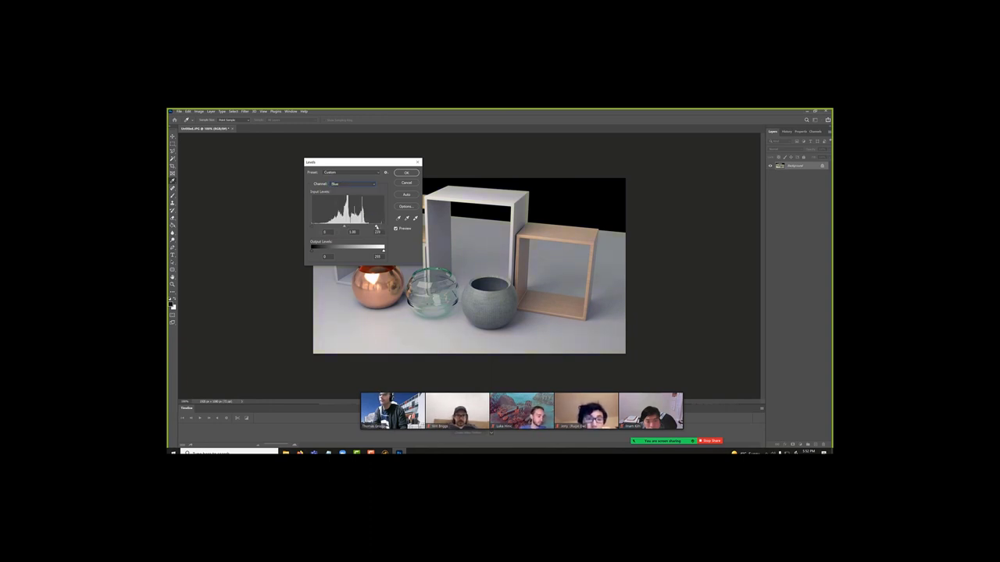
{"action": "left_click", "coordinate": [377, 232]}
{"action": "left_click", "coordinate": [406, 172]}
Fade the Levels adjustment to about 14% opacity in Normal mode.
{"action": "key", "text": "v"}
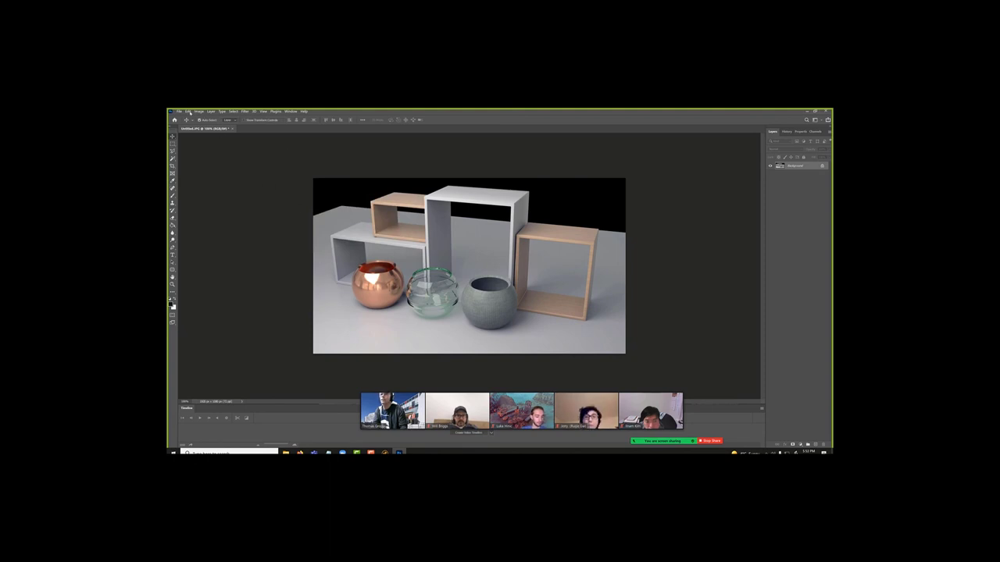
{"action": "left_click", "coordinate": [188, 112]}
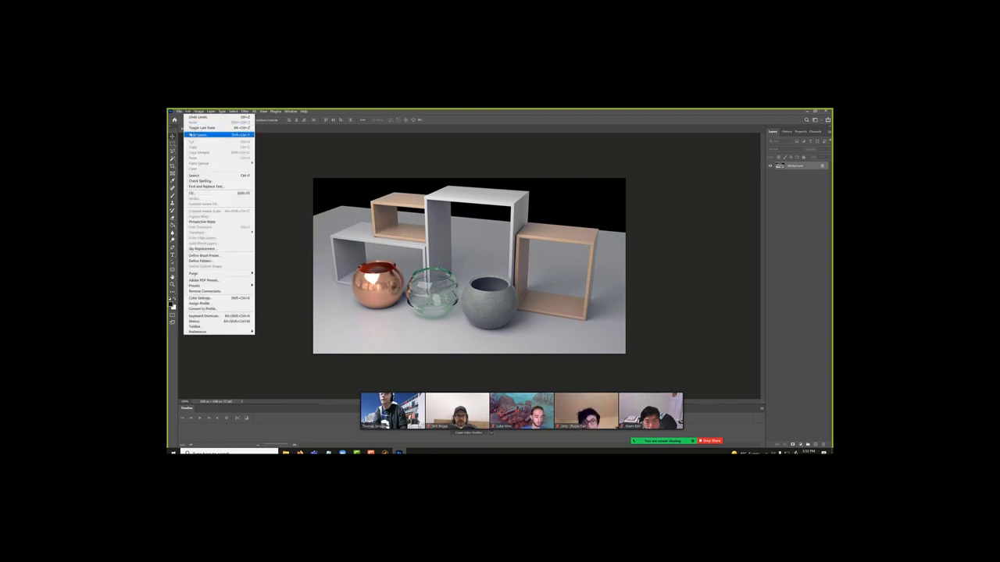
{"action": "left_click", "coordinate": [198, 135]}
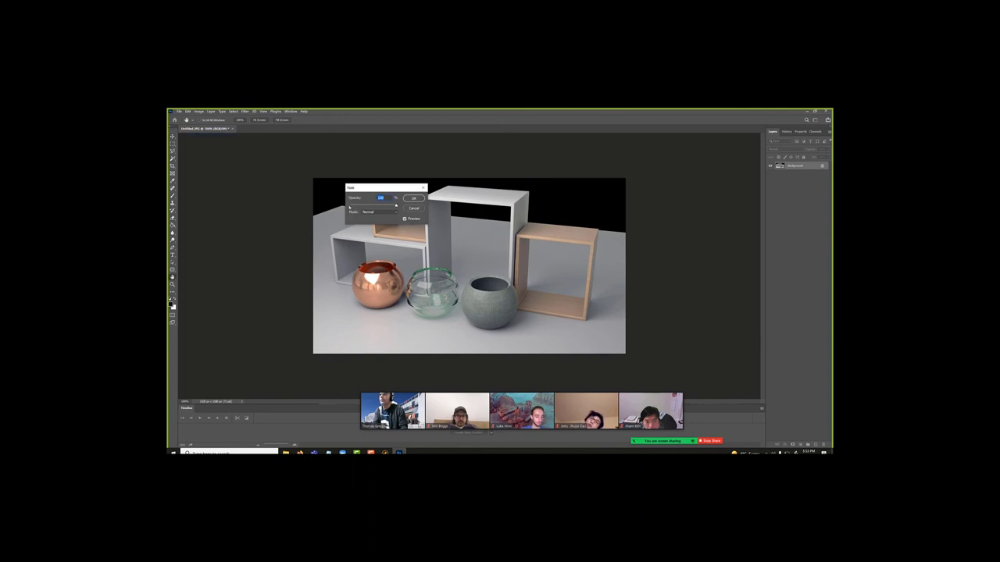
{"action": "left_click_drag", "start_coordinate": [348, 205], "coordinate": [358, 207]}
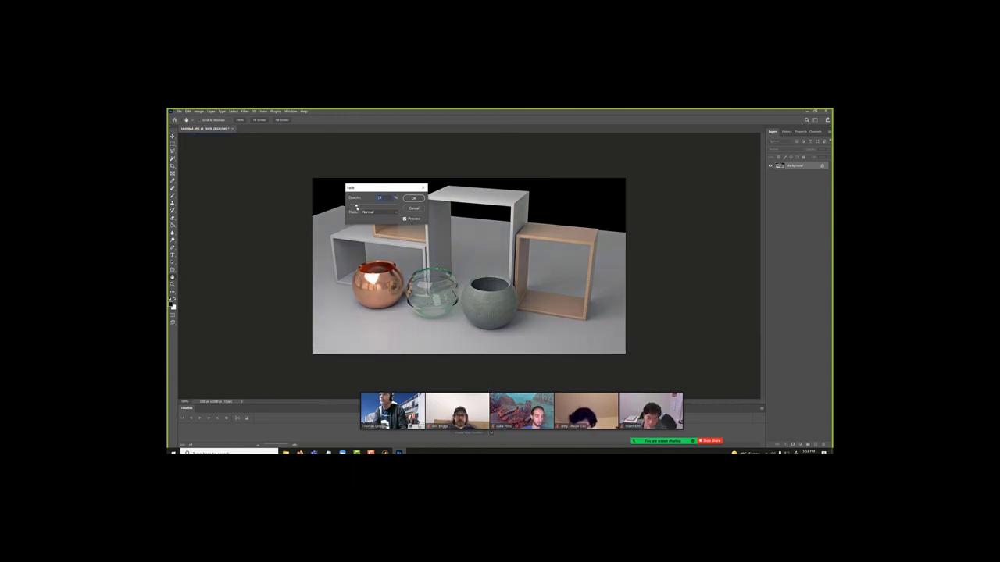
{"action": "left_click", "coordinate": [413, 199]}
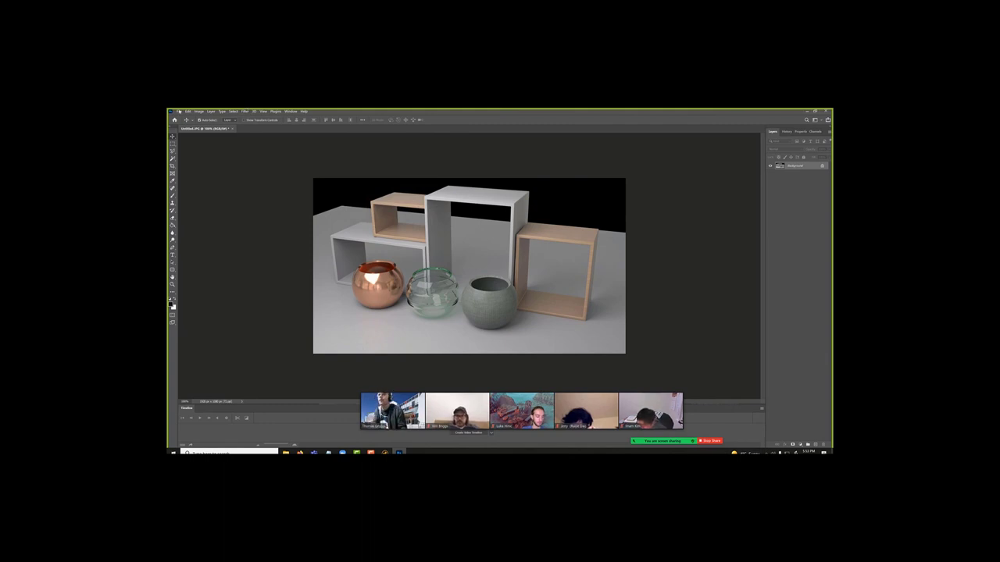
Start a Photo Filter adjustment on the render with Warming Filter (85) at 25% density, keeping the image visible beside the dialog.
{"action": "left_click", "coordinate": [199, 112]}
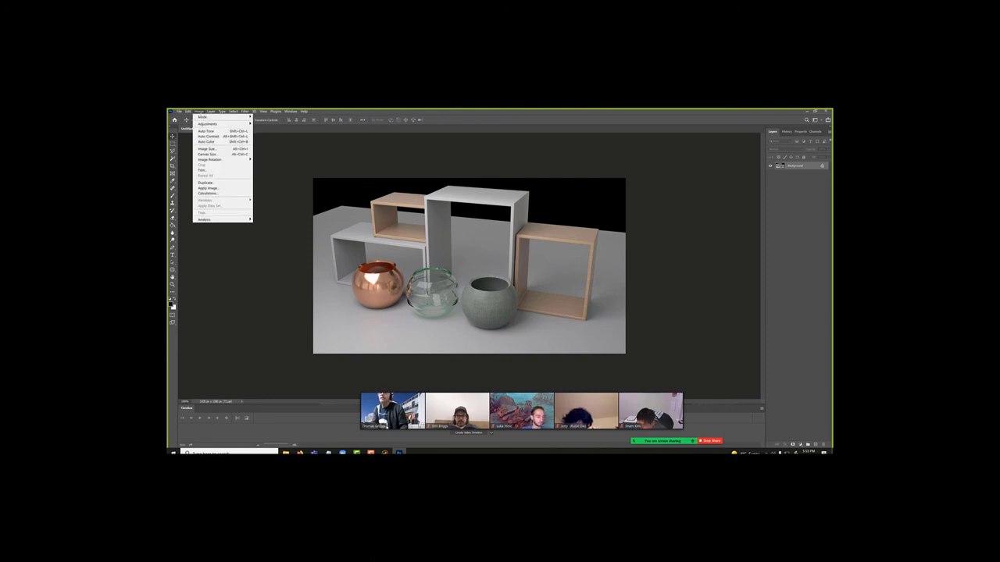
{"action": "mouse_move", "coordinate": [206, 124]}
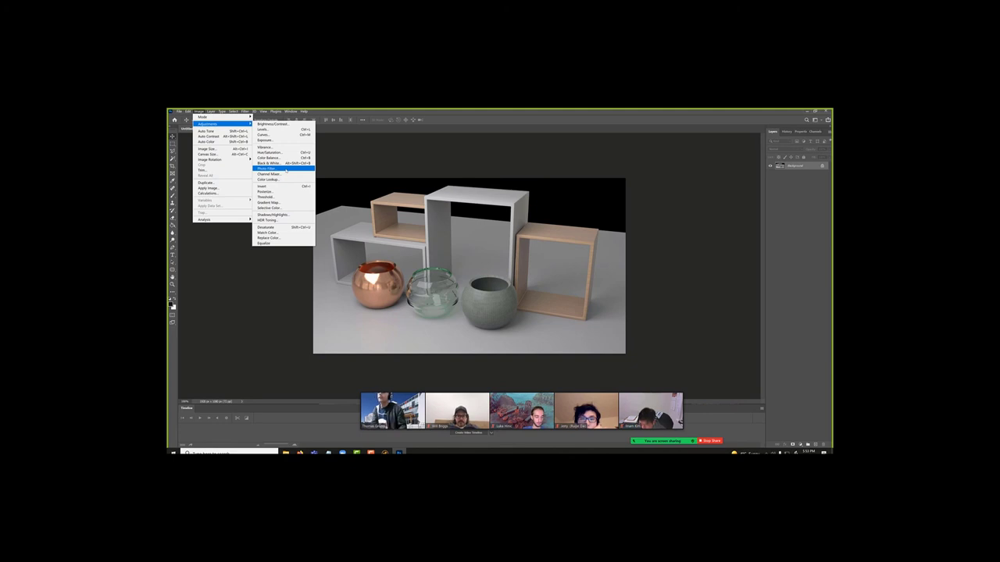
{"action": "left_click", "coordinate": [267, 168]}
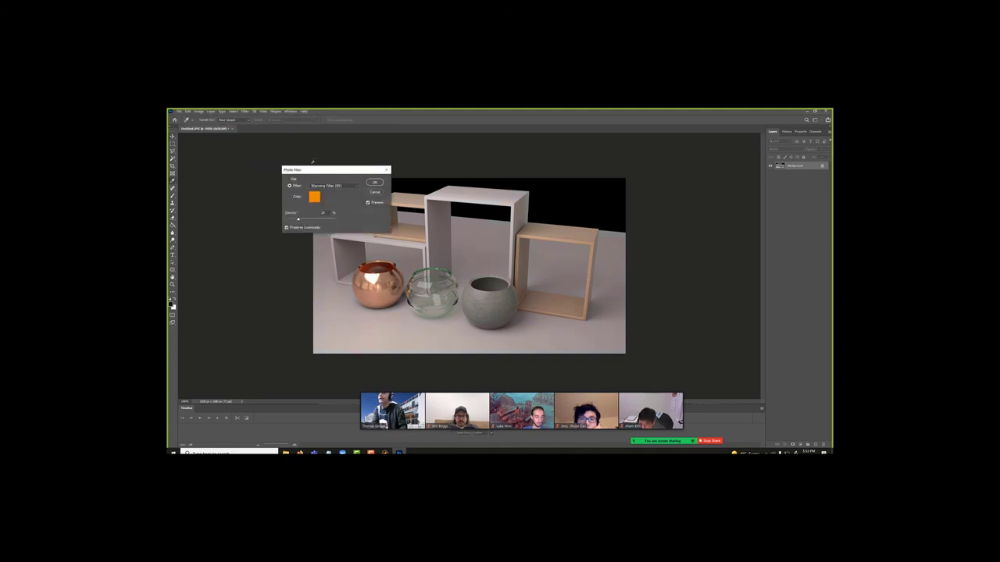
{"action": "left_click_drag", "start_coordinate": [314, 173], "coordinate": [282, 148]}
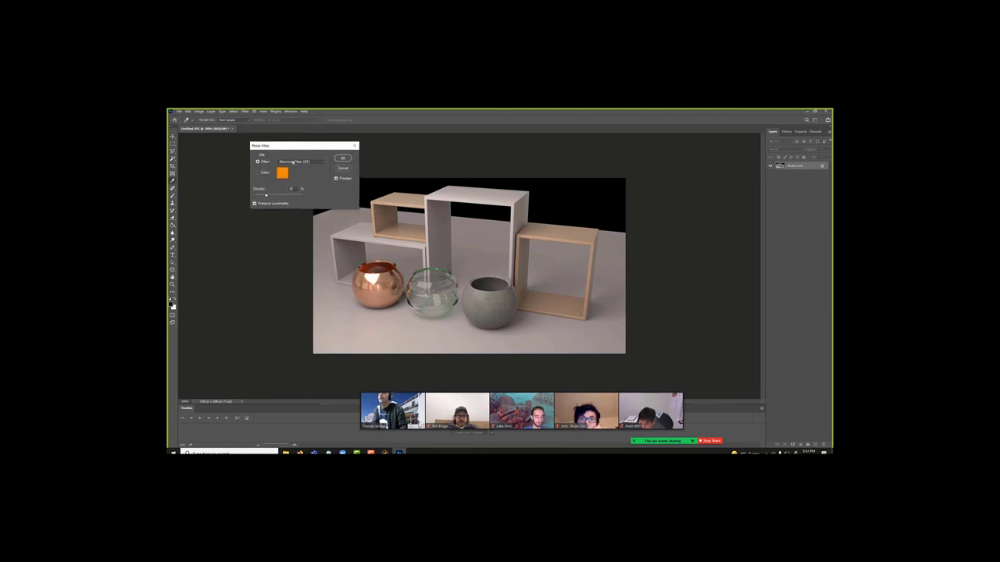
{"action": "left_click", "coordinate": [293, 161]}
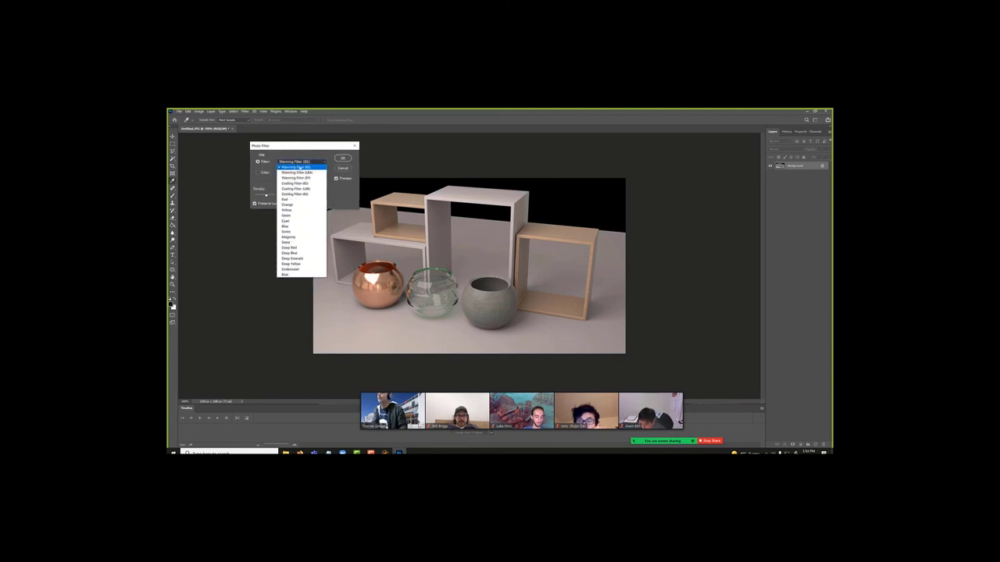
{"action": "left_click", "coordinate": [302, 167]}
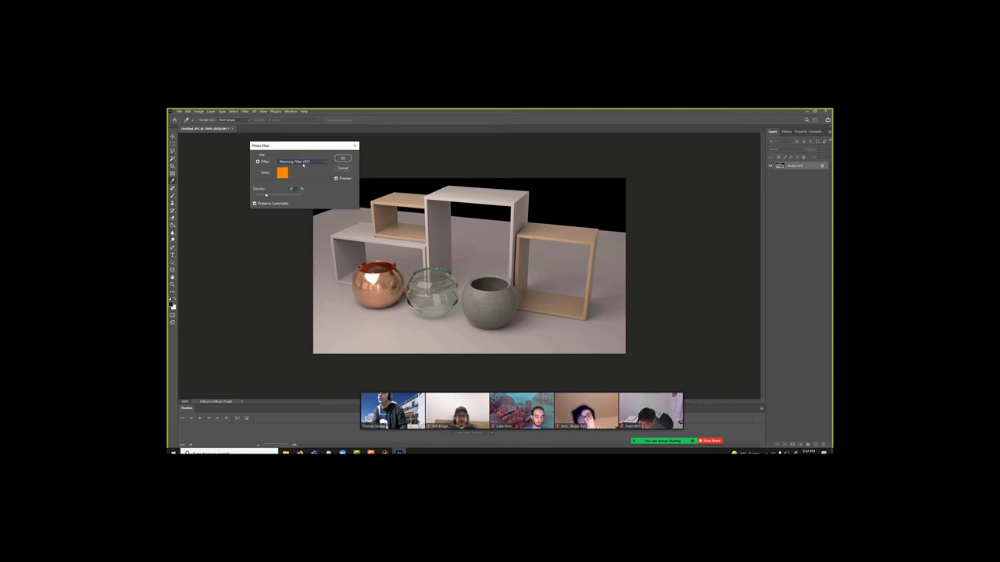
Preview Cooling Filter (80) on the render and switch back to Warming Filter (85).
{"action": "left_click", "coordinate": [303, 163]}
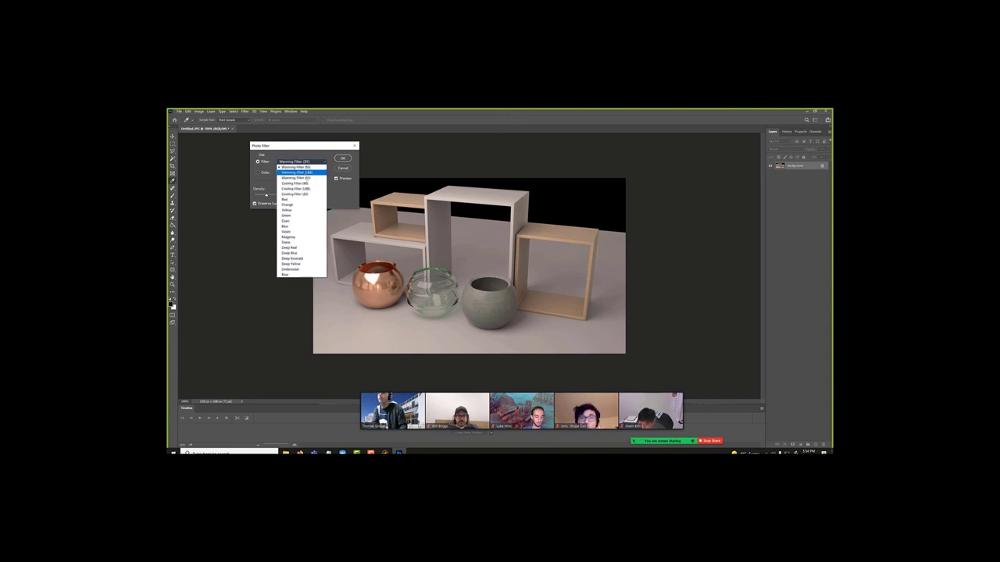
{"action": "left_click", "coordinate": [307, 183]}
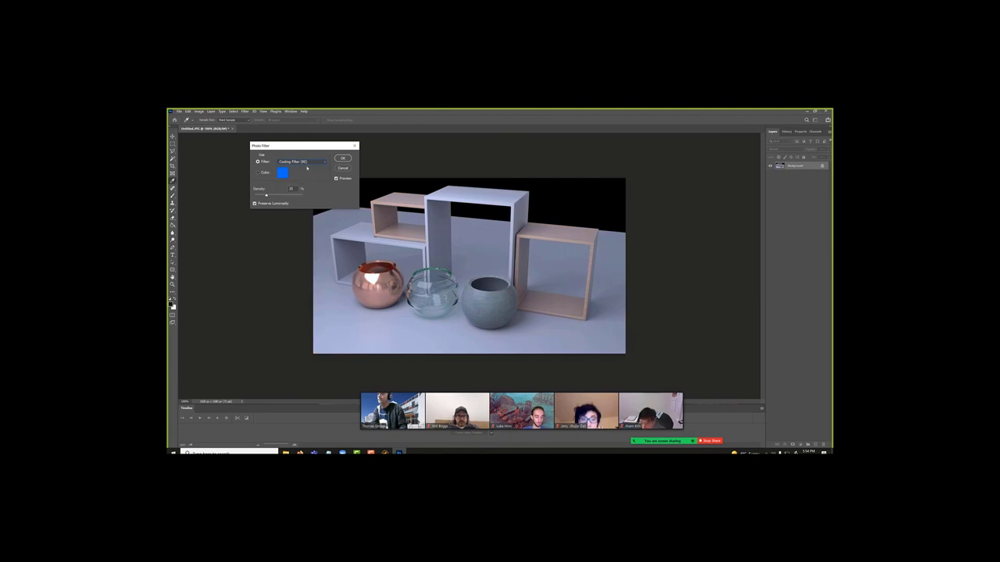
{"action": "left_click", "coordinate": [307, 162]}
{"action": "left_click", "coordinate": [307, 168]}
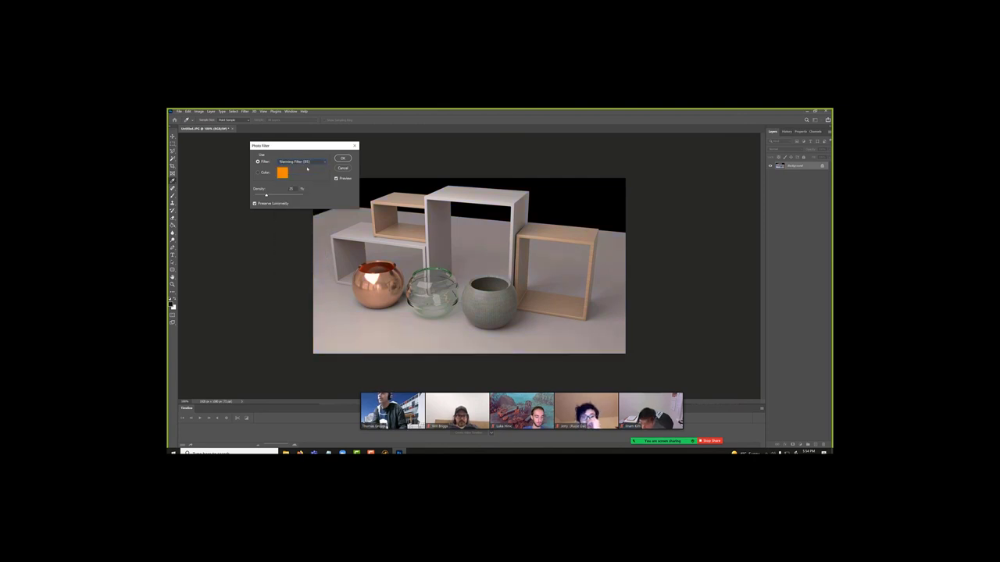
Apply the warming photo filter and fade it to about 14% opacity in Normal mode.
{"action": "left_click", "coordinate": [342, 158]}
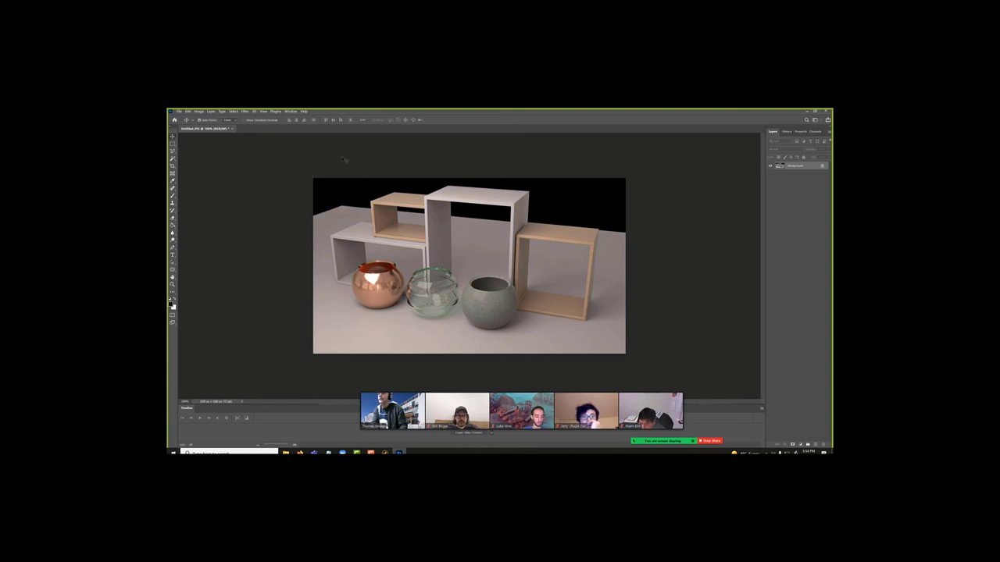
{"action": "key", "text": "ctrl+shift+f"}
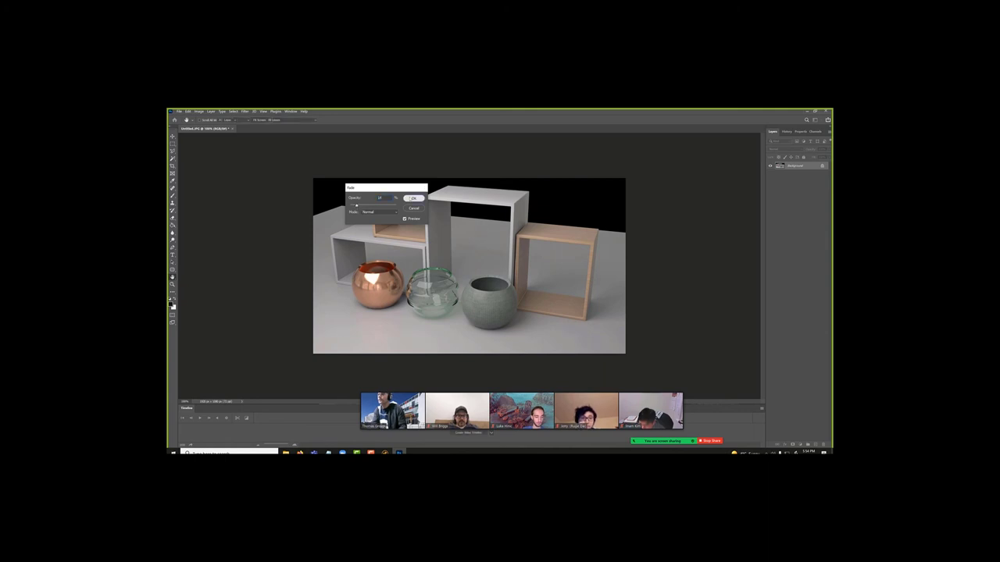
{"action": "left_click", "coordinate": [411, 199]}
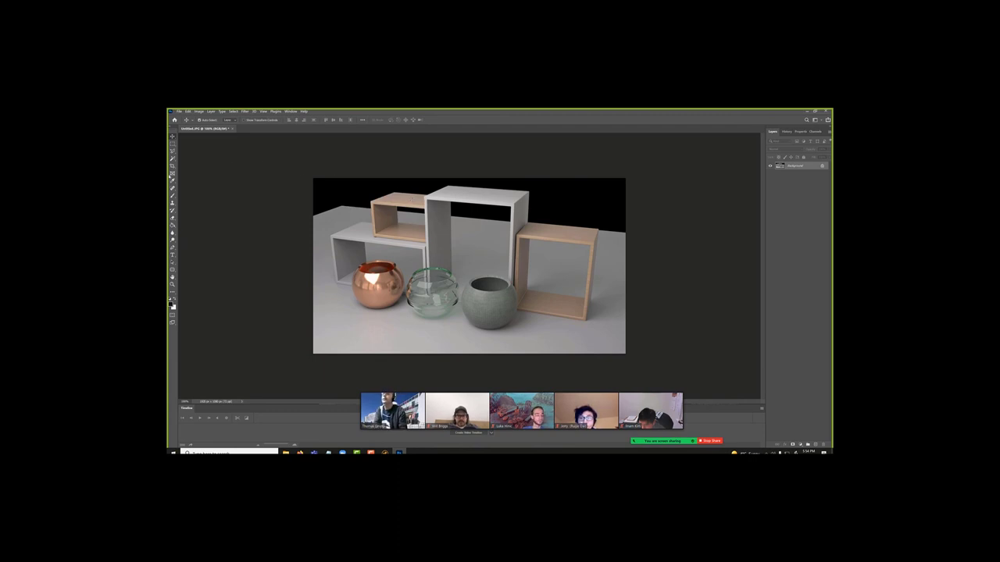
Apply a Vibrance adjustment with slightly raised vibrance and slightly lowered saturation.
{"action": "left_click", "coordinate": [198, 111]}
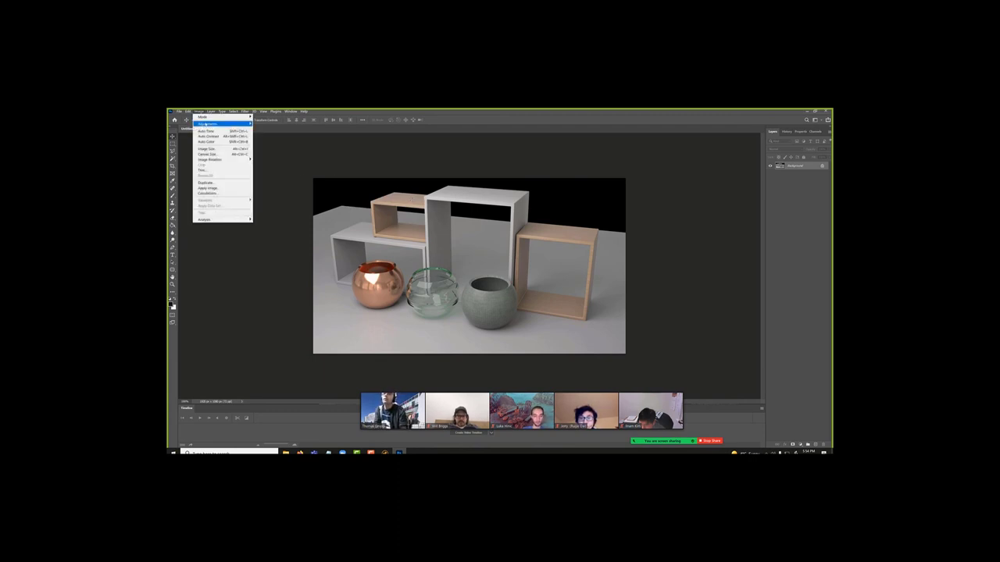
{"action": "mouse_move", "coordinate": [208, 123]}
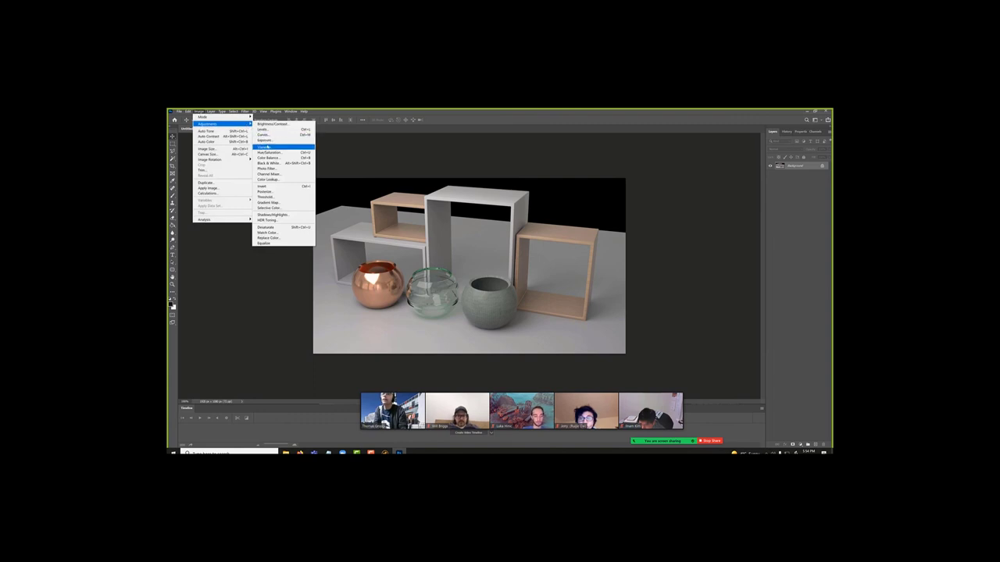
{"action": "left_click", "coordinate": [275, 146]}
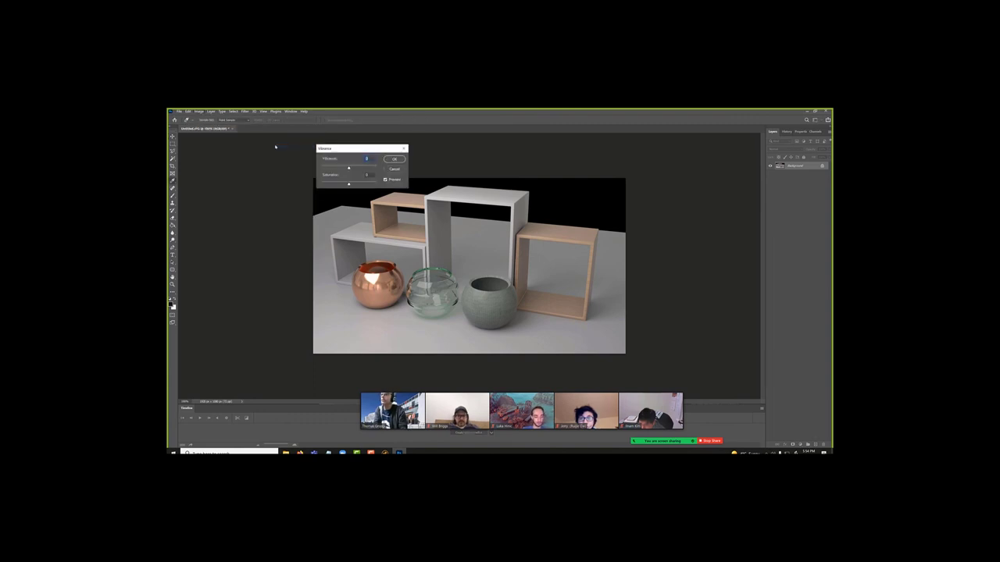
{"action": "left_click", "coordinate": [348, 185]}
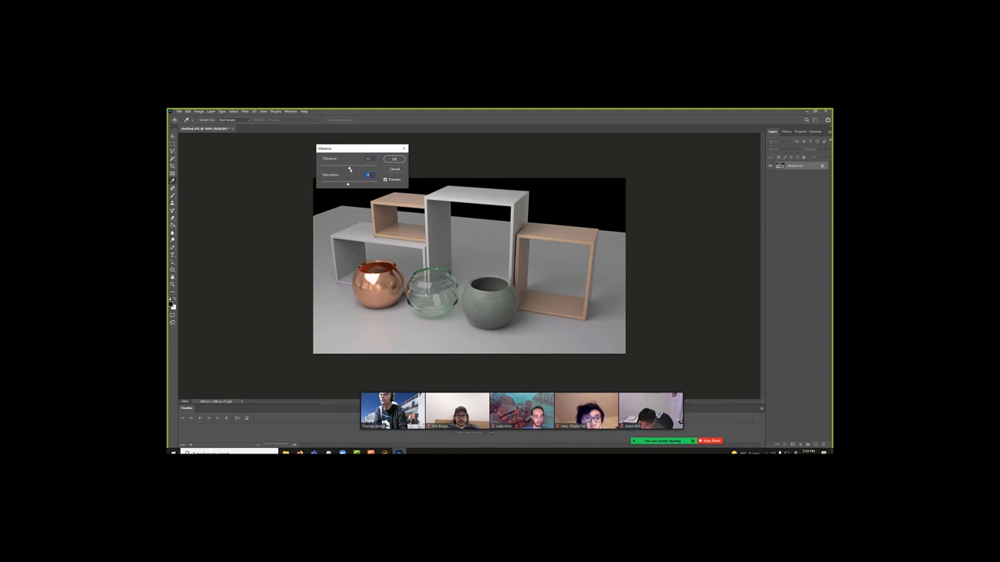
{"action": "left_click", "coordinate": [349, 168]}
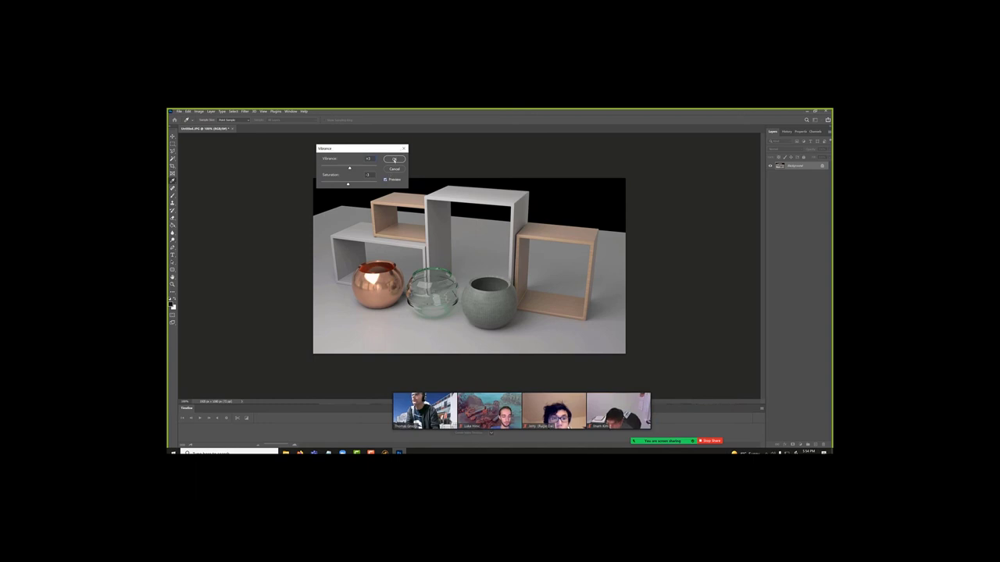
{"action": "left_click", "coordinate": [395, 160]}
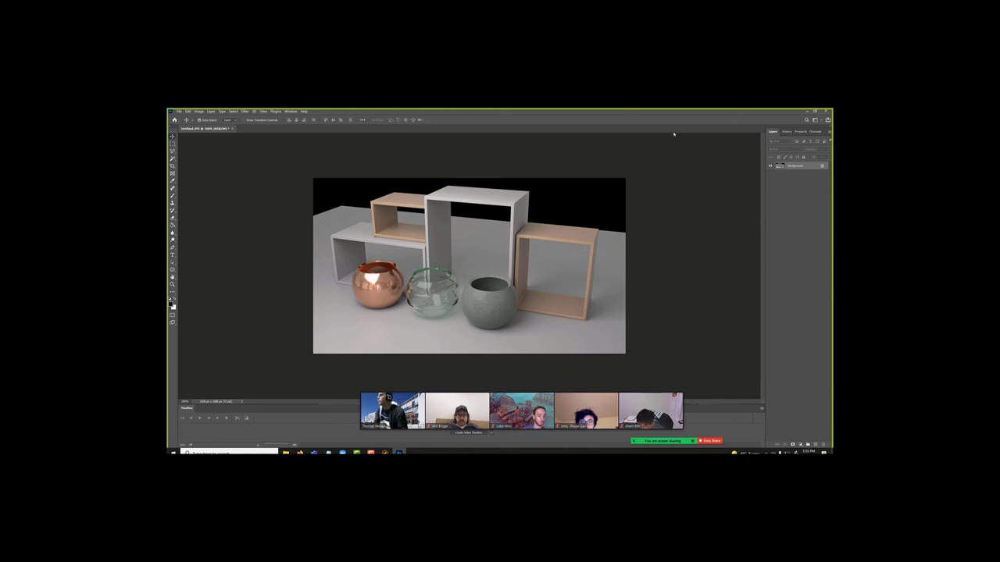
Convert the Background into a regular layer with Normal mode and 100% opacity.
{"action": "key", "text": "ctrl+shift+n"}
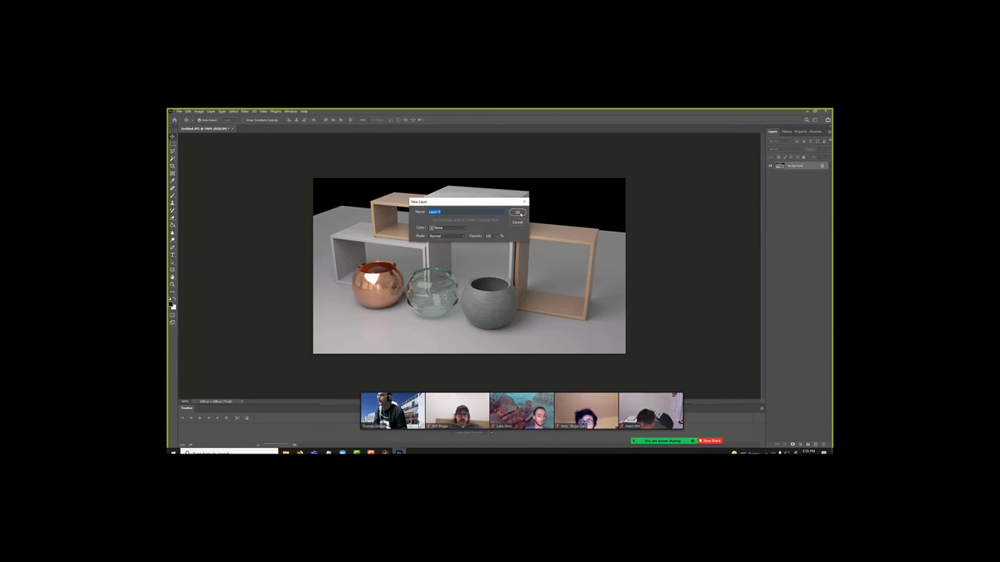
{"action": "left_click", "coordinate": [517, 213]}
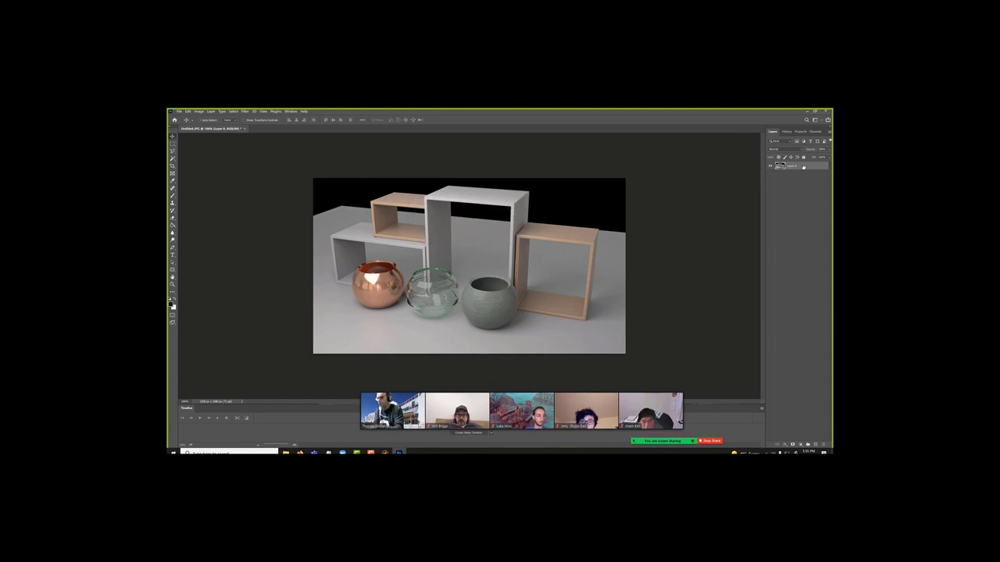
{"action": "key", "text": "ctrl+g"}
{"action": "key", "text": "ctrl+z"}
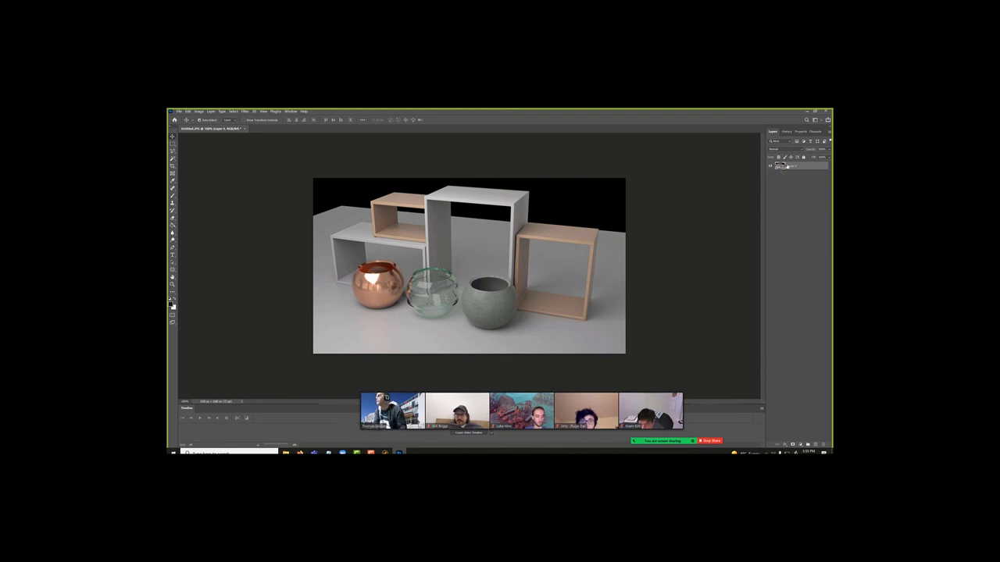
Duplicate the render layer within the same document and set the copy's blend mode to Screen.
{"action": "right_click", "coordinate": [787, 166]}
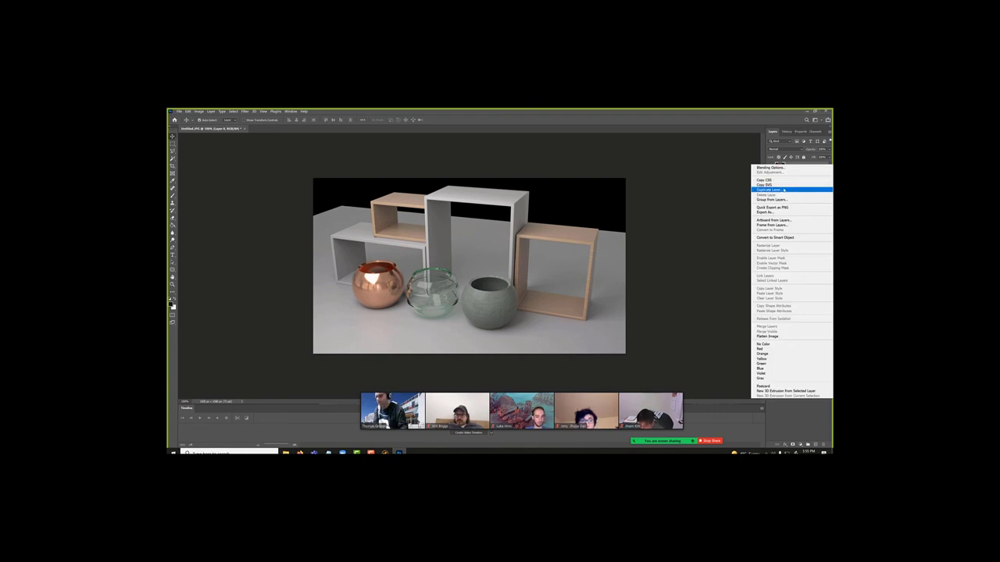
{"action": "left_click", "coordinate": [783, 190]}
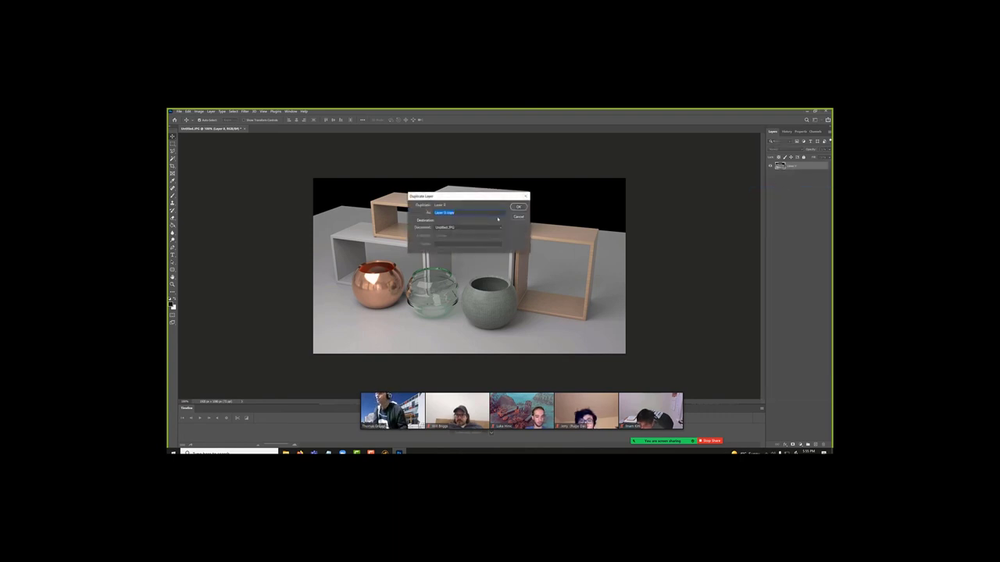
{"action": "left_click", "coordinate": [518, 207]}
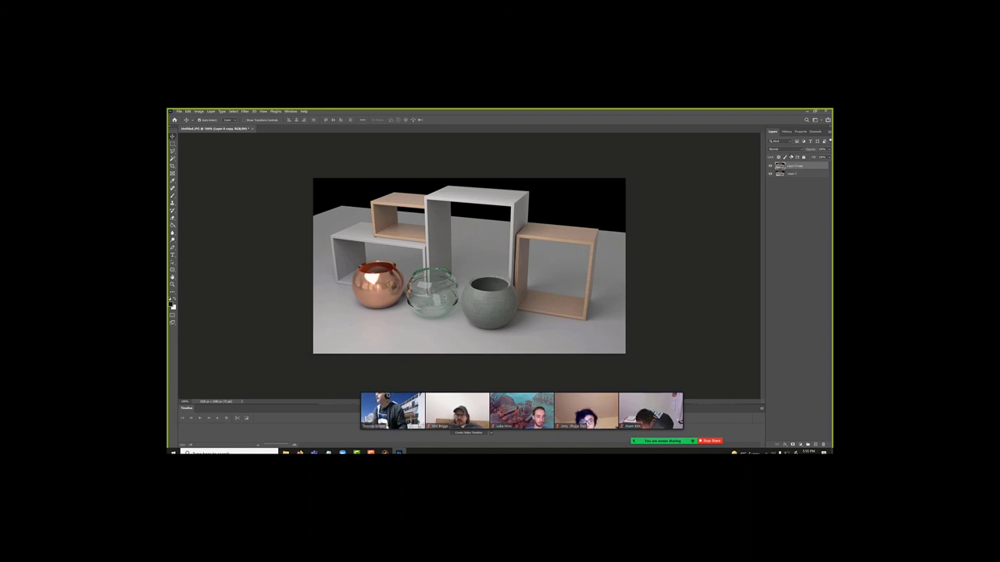
{"action": "left_click", "coordinate": [785, 150]}
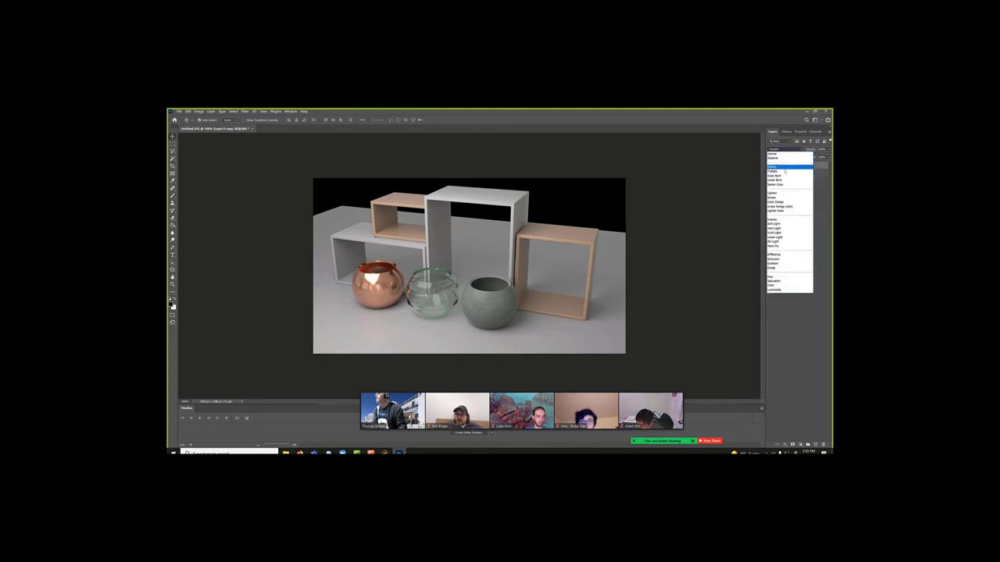
{"action": "left_click", "coordinate": [783, 197]}
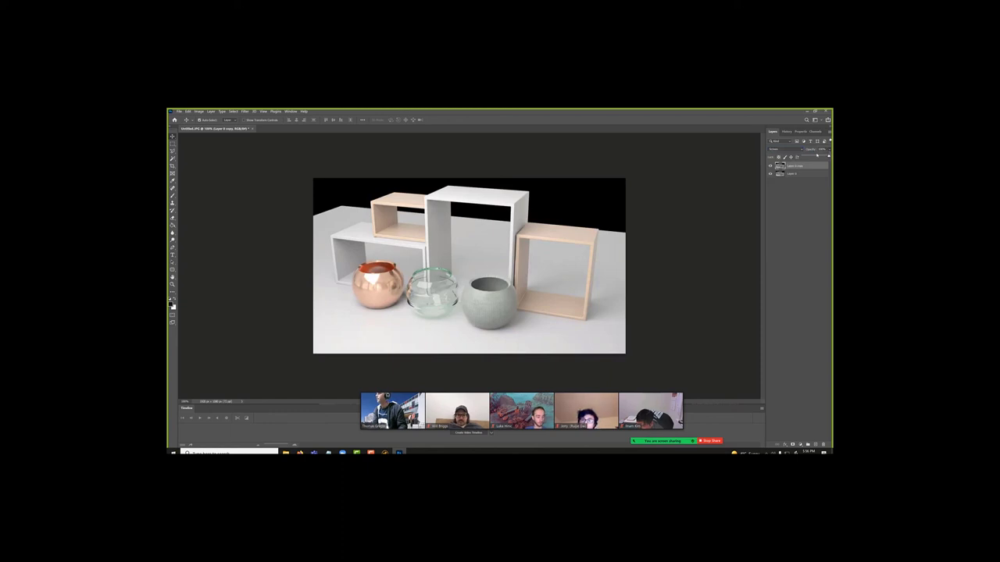
Lower the opacity of the Screen-mode layer copy to soften its brightening, and flatten the image.
{"action": "left_click_drag", "start_coordinate": [807, 157], "coordinate": [803, 157]}
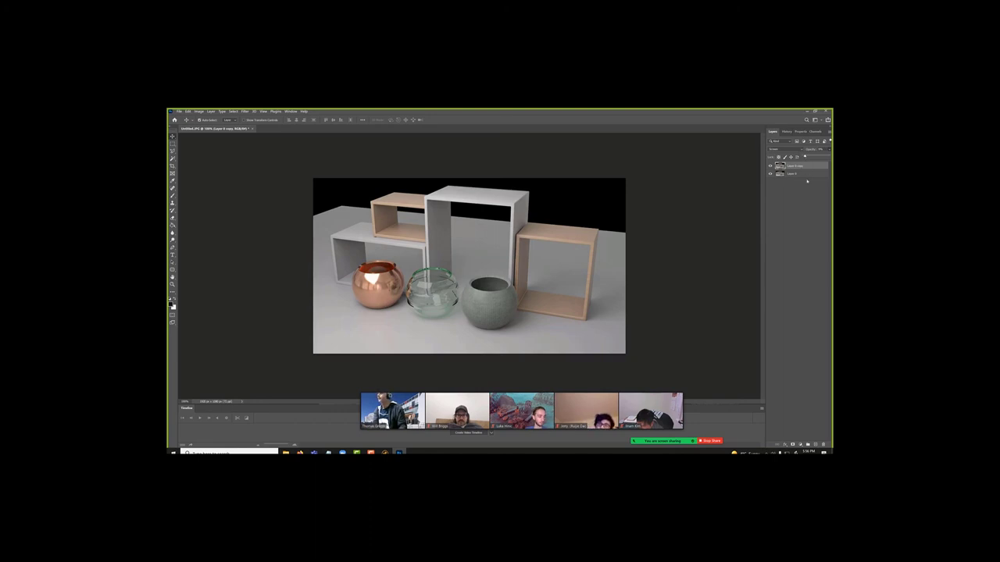
{"action": "left_click", "coordinate": [810, 181]}
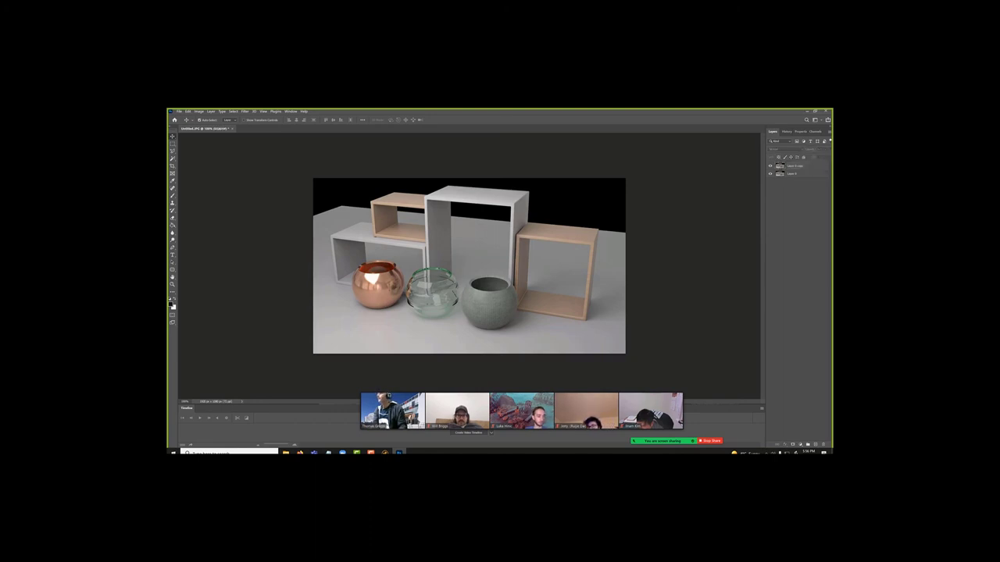
{"action": "left_click", "coordinate": [810, 167]}
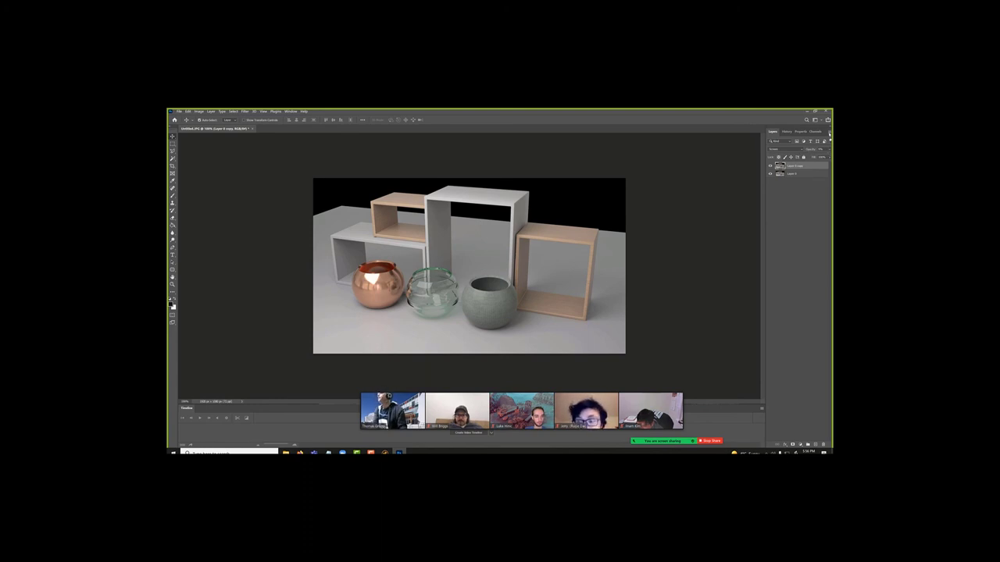
{"action": "left_click", "coordinate": [828, 133]}
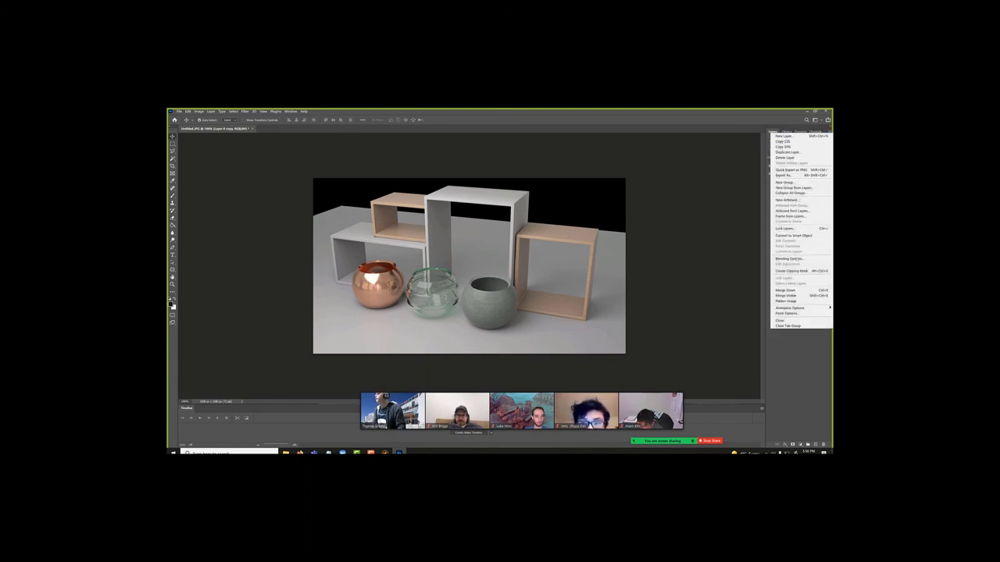
{"action": "left_click", "coordinate": [789, 301]}
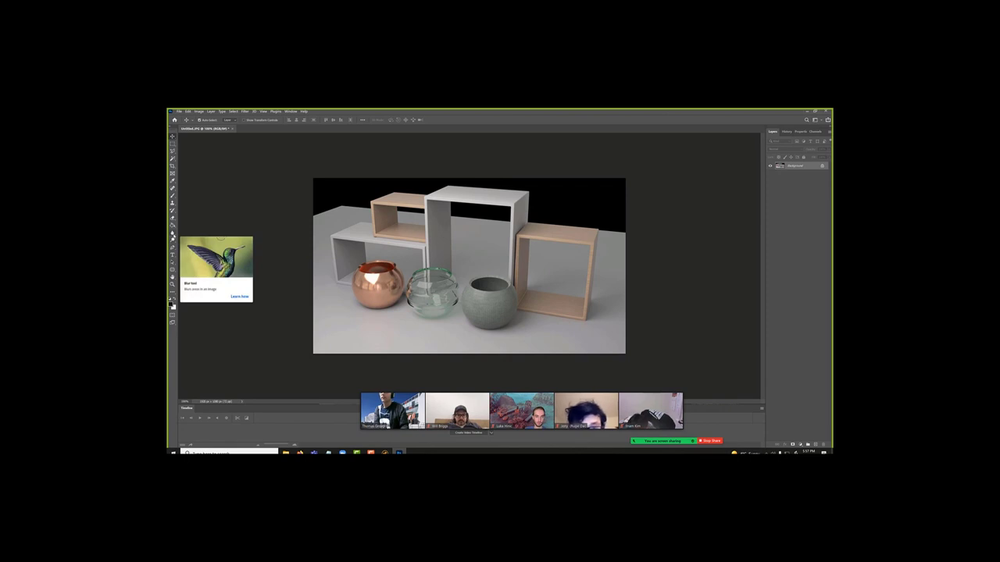
Activate the Dodge tool for lightening areas of the flattened render.
{"action": "left_click", "coordinate": [173, 232]}
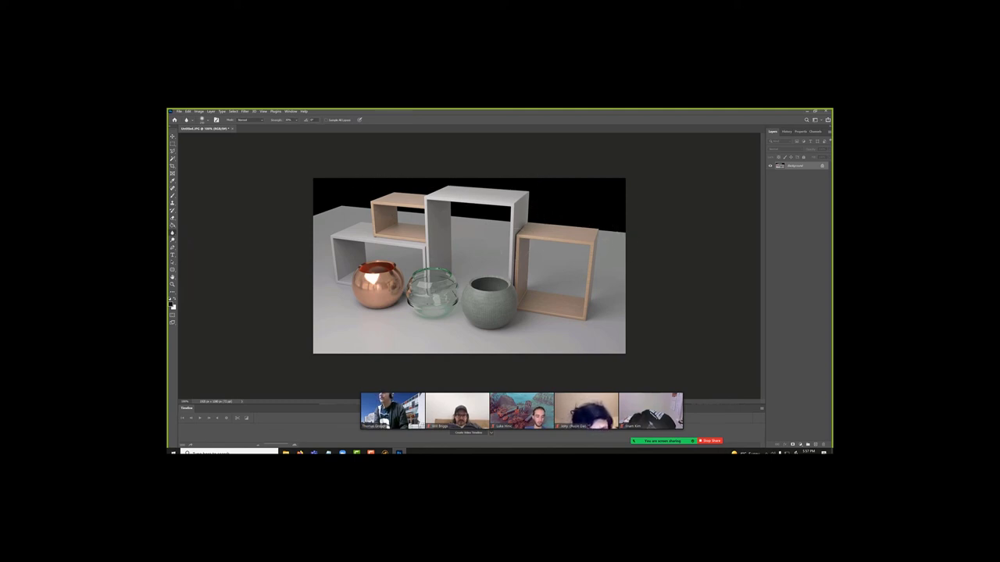
{"action": "left_click", "coordinate": [172, 239]}
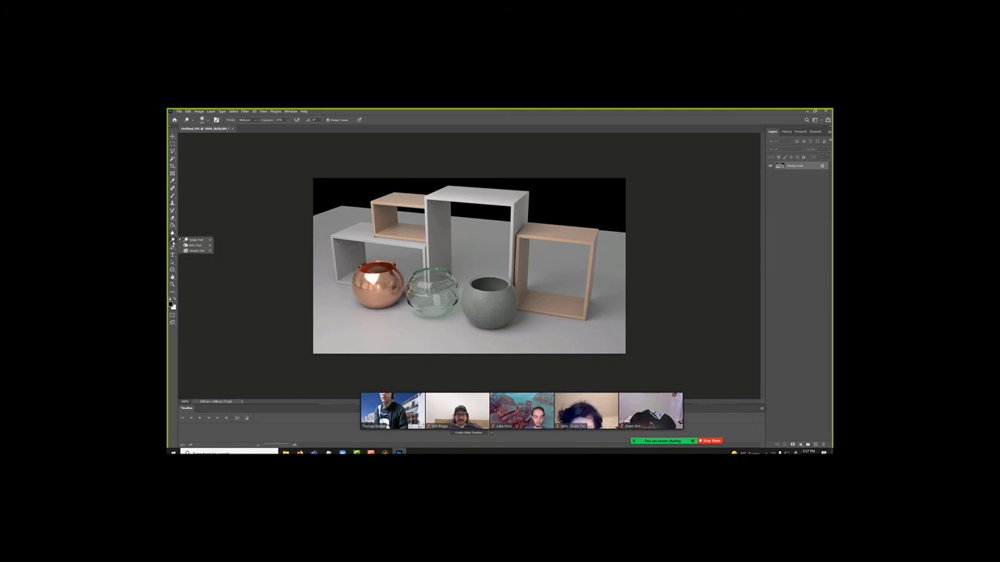
{"action": "left_click", "coordinate": [188, 240]}
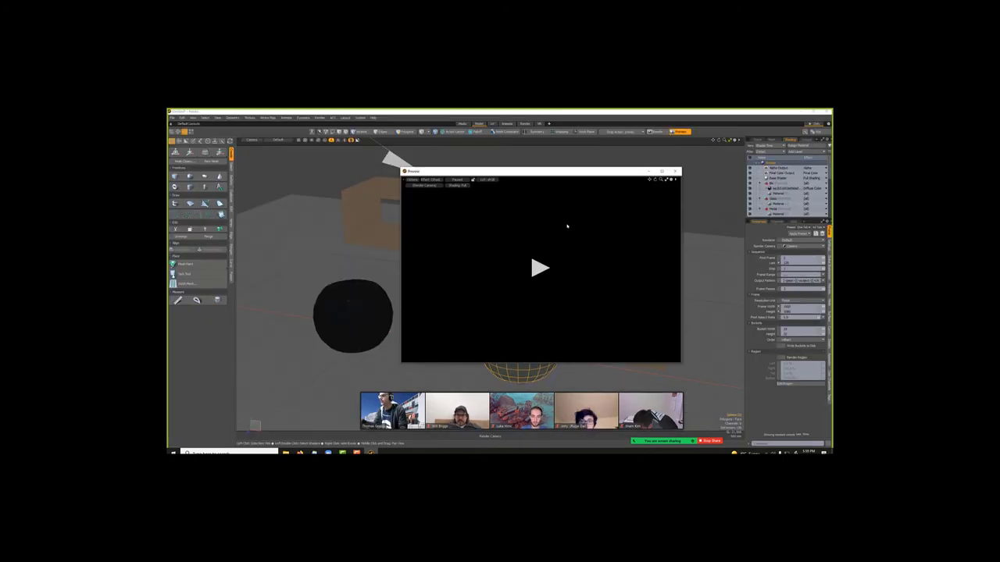
Switch to Modo, render a preview of the shelf scene, and close the preview.
{"action": "left_click", "coordinate": [540, 267]}
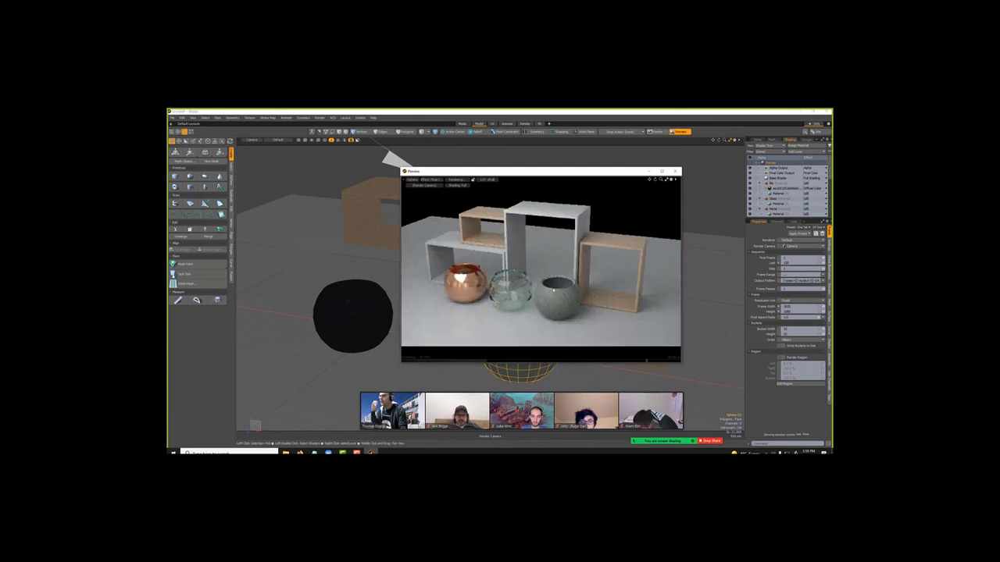
{"action": "left_click", "coordinate": [675, 171]}
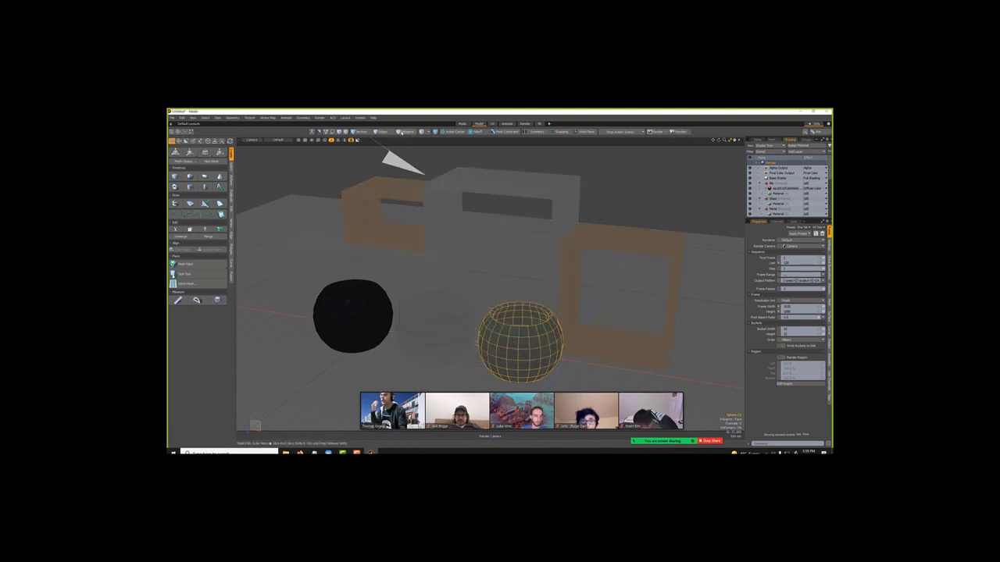
In polygon mode, select two separate horizontal polygon loops around the grey stone vase.
{"action": "left_click", "coordinate": [405, 132]}
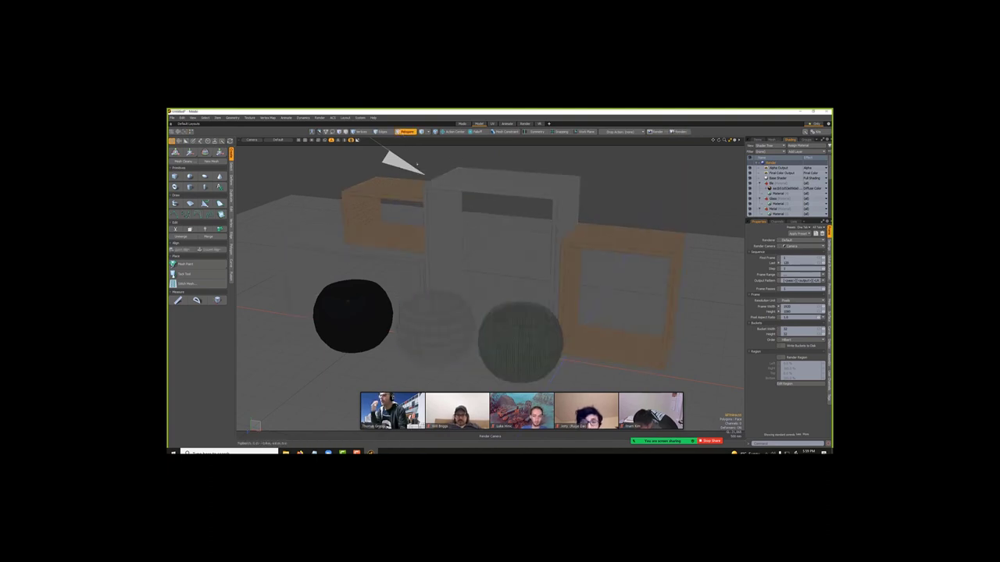
{"action": "left_click", "coordinate": [505, 342]}
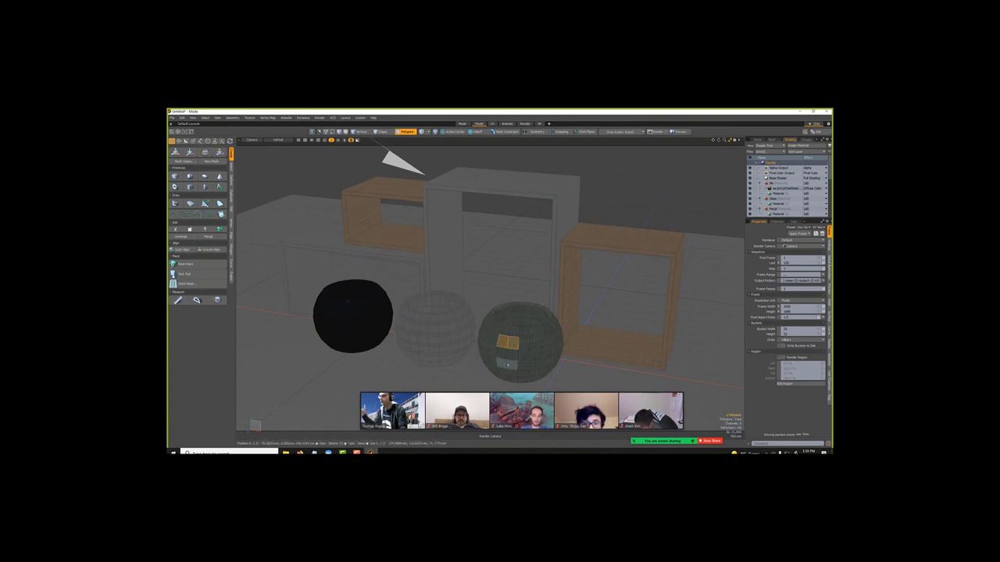
{"action": "left_click", "coordinate": [507, 363], "text": "shift"}
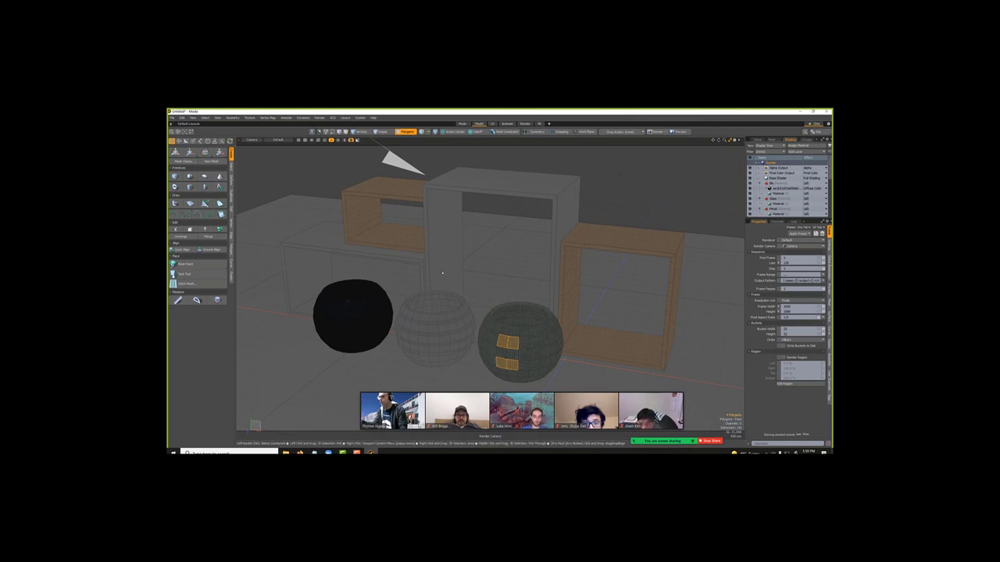
{"action": "key", "text": "l"}
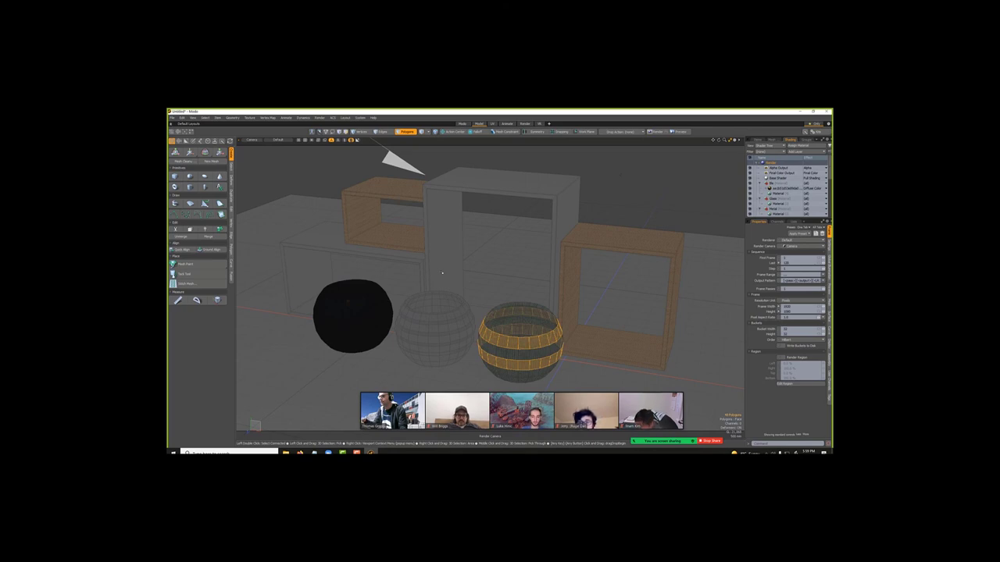
{"action": "left_click", "coordinate": [507, 342]}
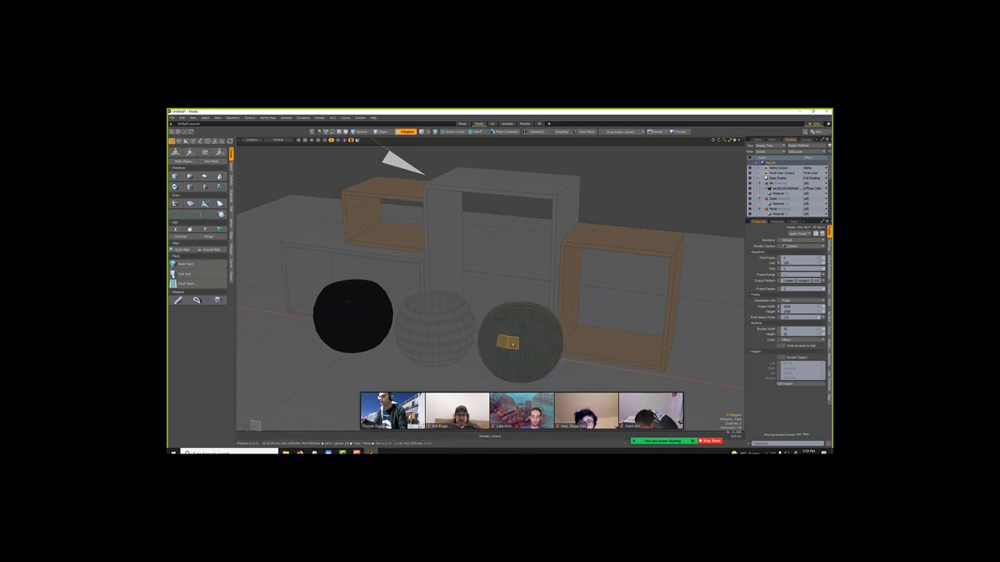
{"action": "left_click", "coordinate": [508, 361], "text": "shift"}
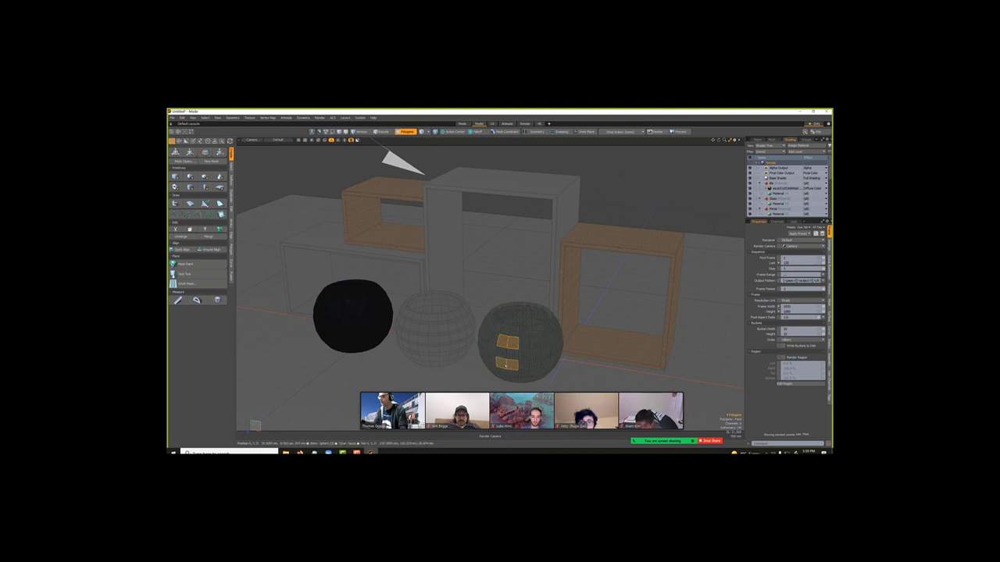
{"action": "key", "text": "l"}
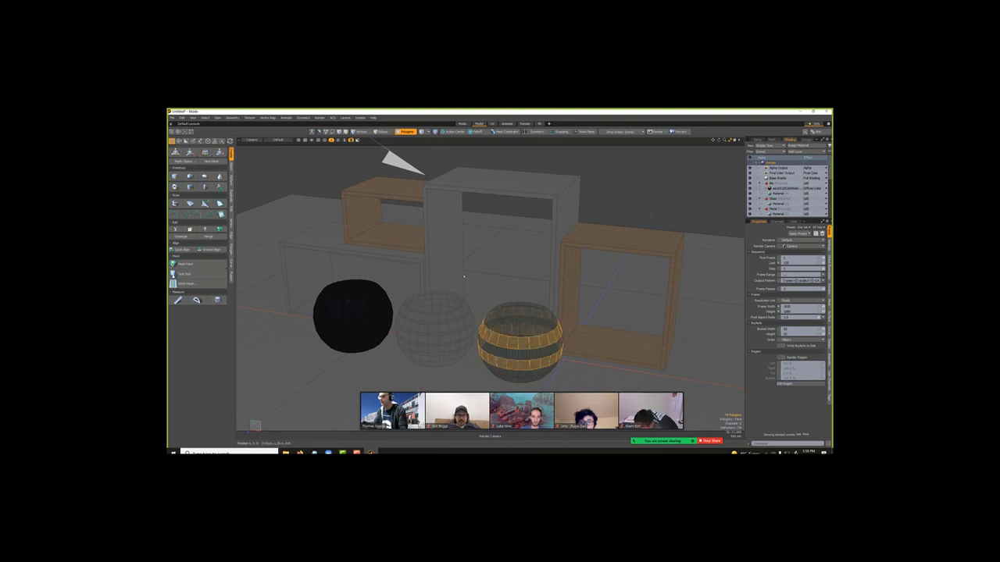
Assign a new material to the two selected polygon bands, keeping its default color and smoothing.
{"action": "key", "text": "m"}
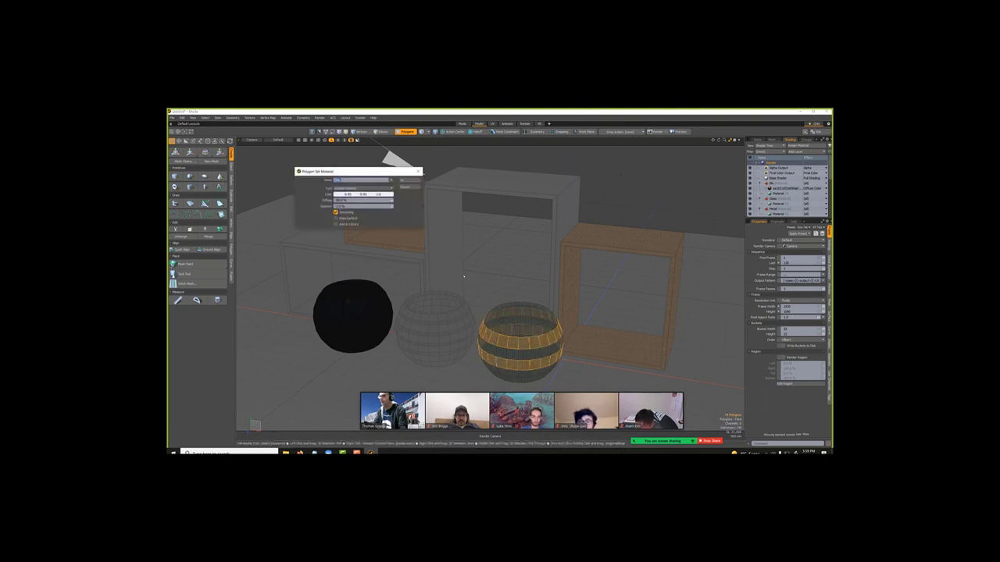
{"action": "left_click_drag", "start_coordinate": [404, 182], "coordinate": [528, 226]}
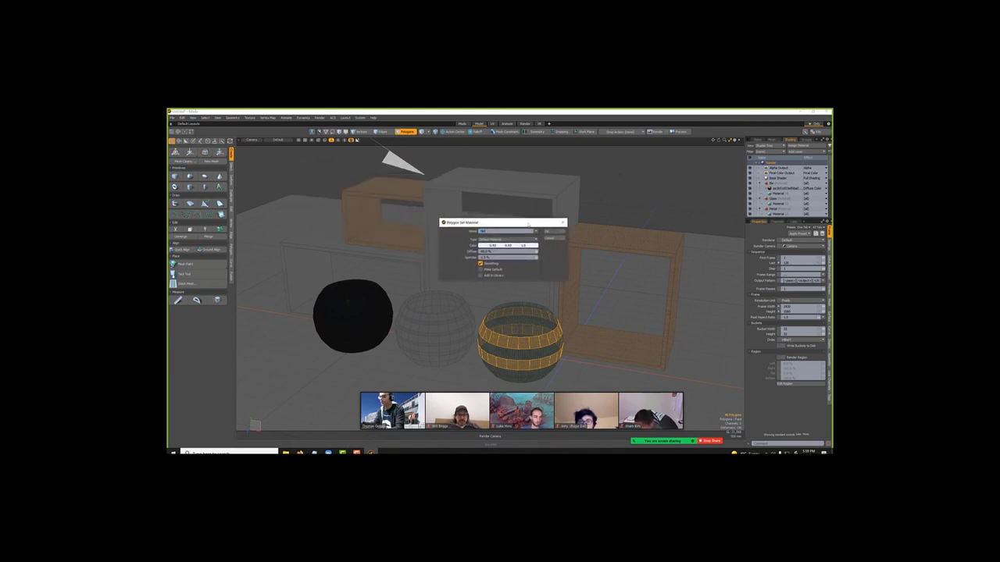
{"action": "left_click", "coordinate": [547, 231]}
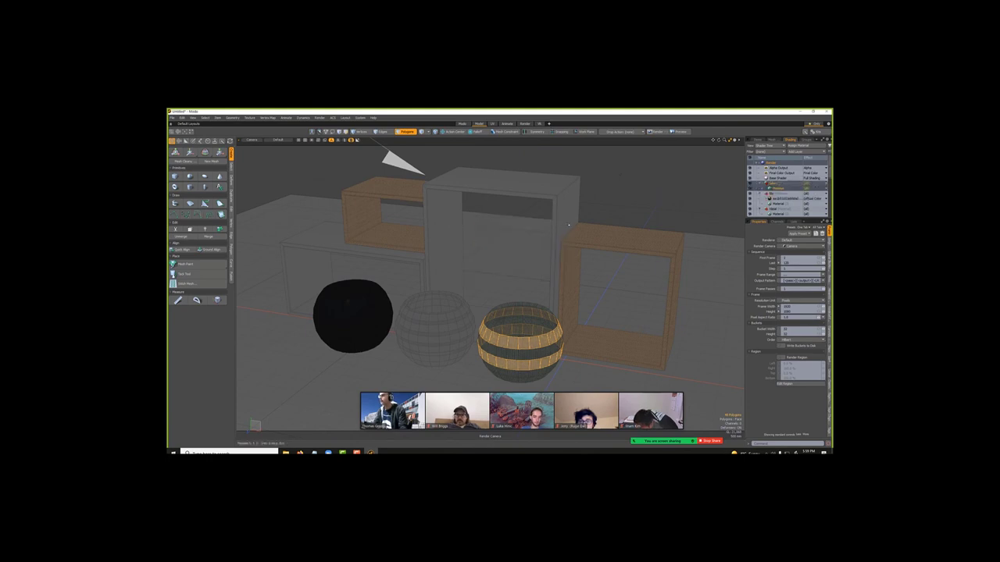
Render a preview of the scene to check the banded vase, keeping the viewport partly uncovered.
{"action": "left_click", "coordinate": [678, 131]}
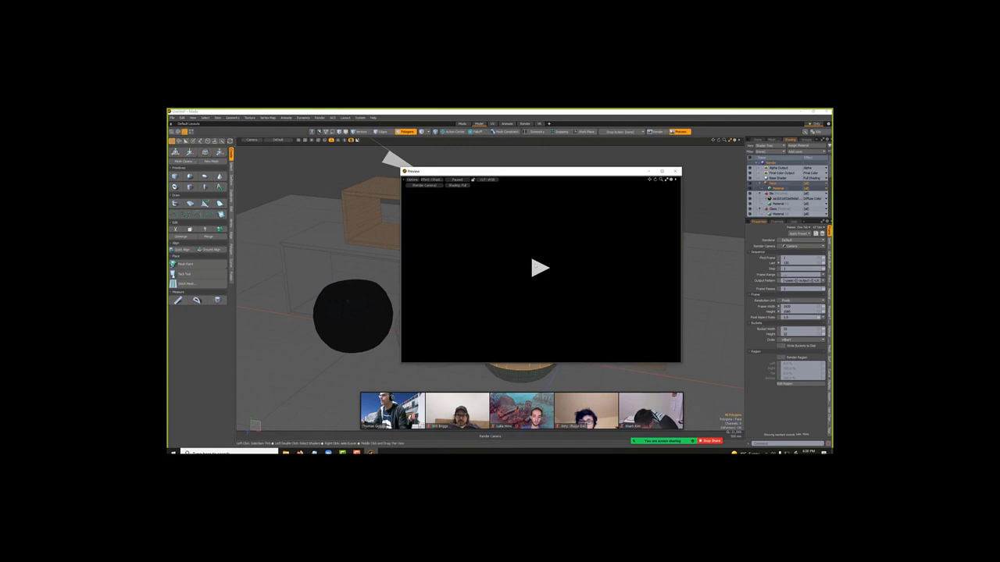
{"action": "left_click", "coordinate": [536, 267]}
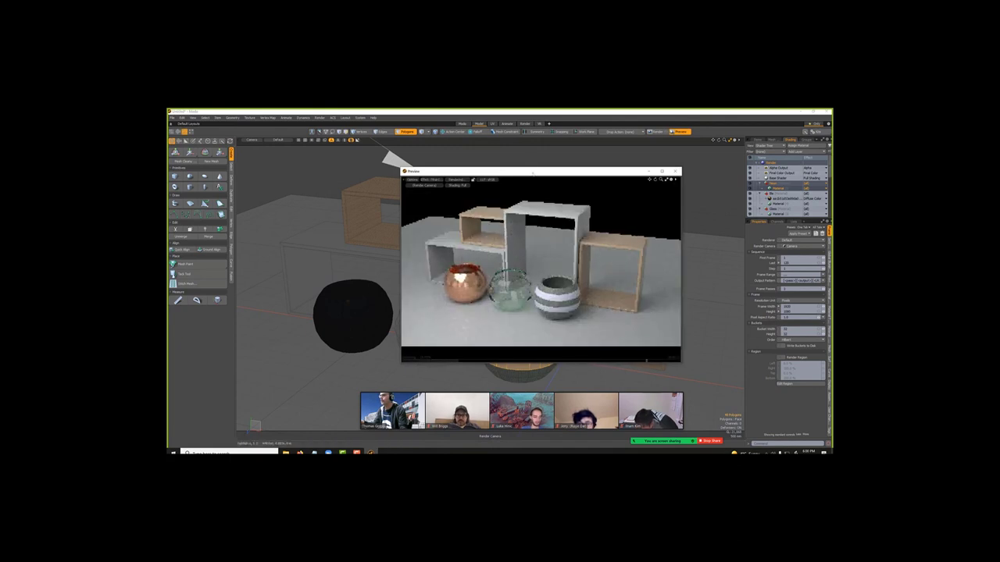
{"action": "left_click_drag", "start_coordinate": [533, 174], "coordinate": [497, 170]}
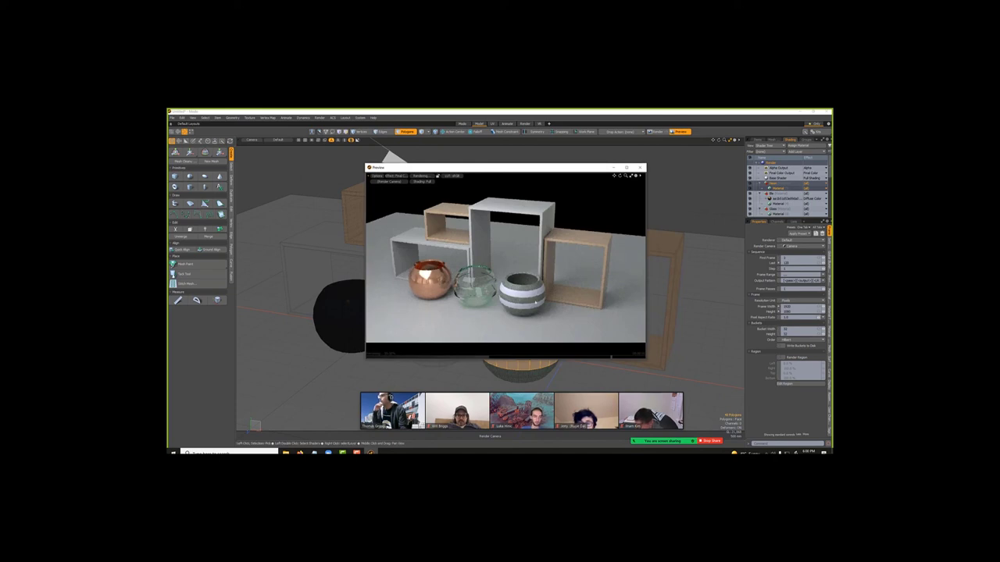
Make the band material emit light by giving it a luminous intensity above zero.
{"action": "left_click", "coordinate": [777, 189]}
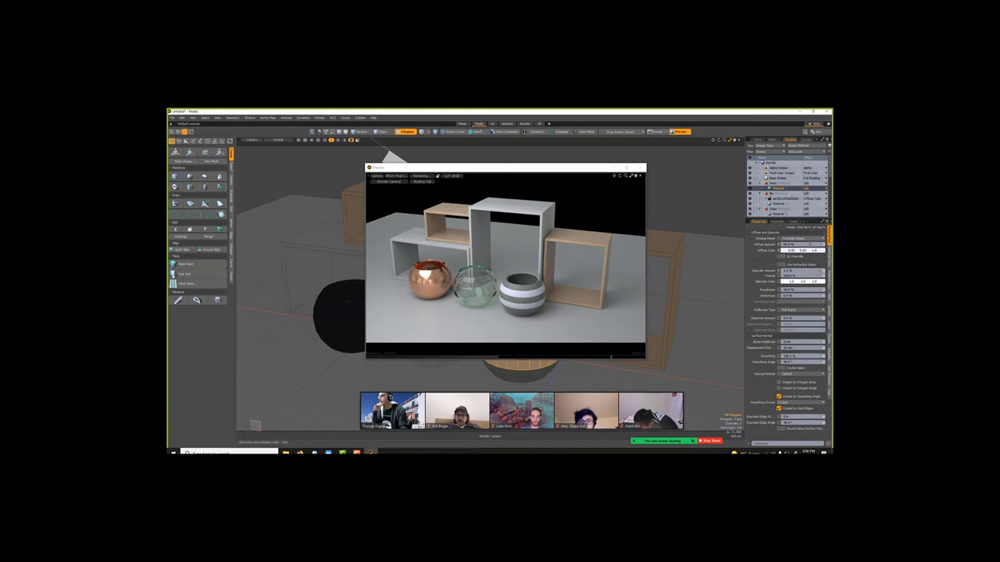
{"action": "left_click", "coordinate": [829, 256]}
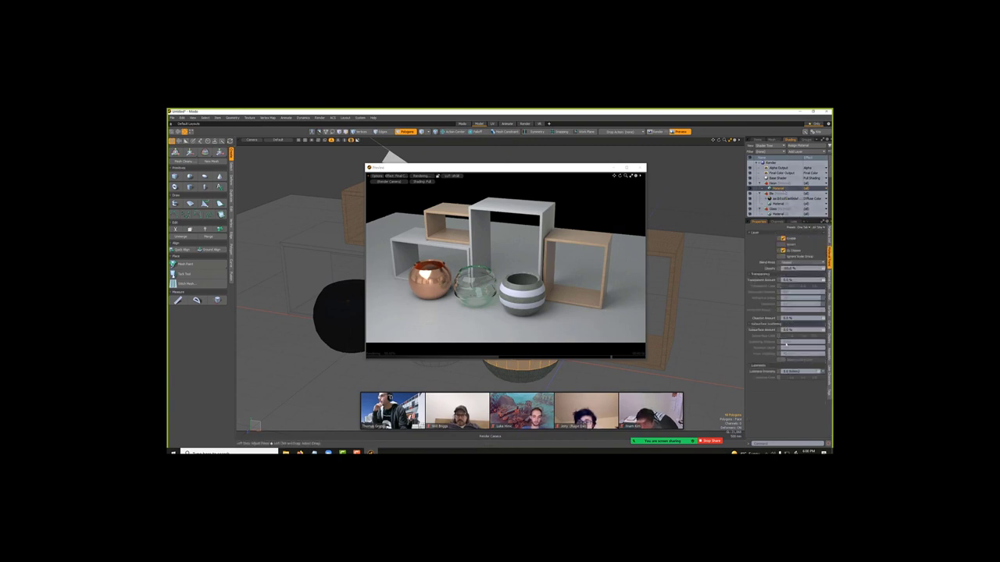
{"action": "left_click", "coordinate": [791, 371]}
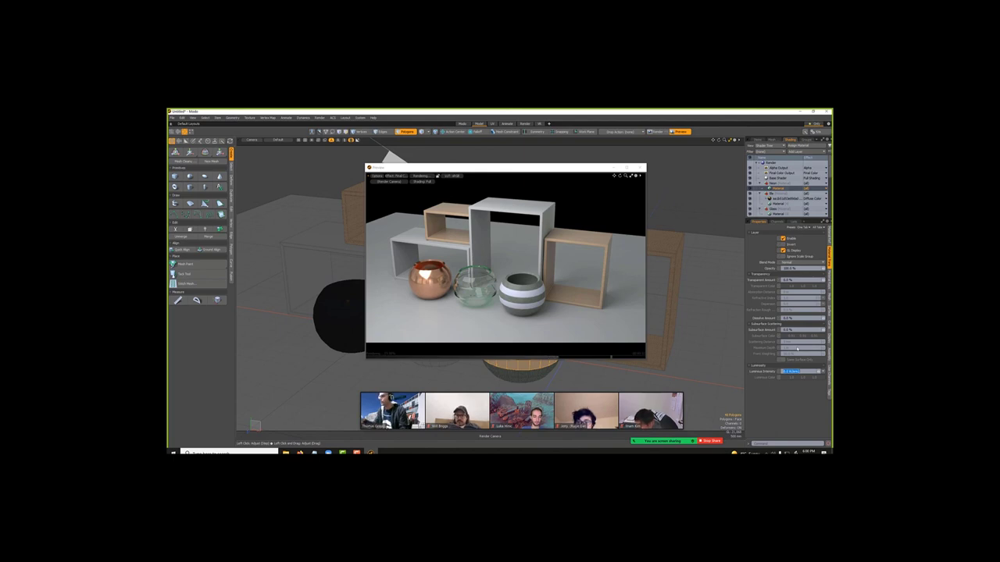
{"action": "type", "text": "5"}
{"action": "key", "text": "Return"}
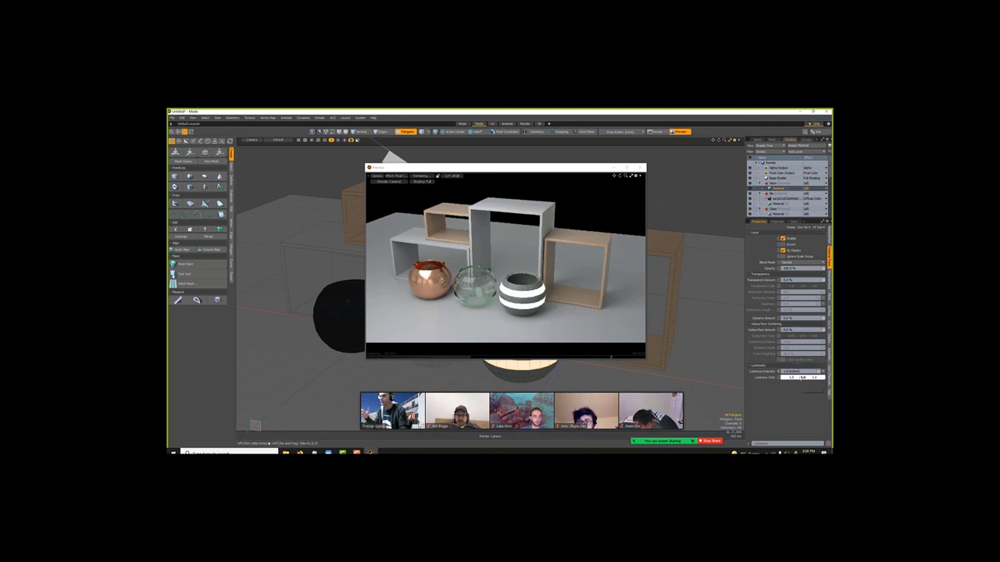
Tint the band material's luminous color very slightly yellow from pure white, and adjust its luminous intensity.
{"action": "left_click", "coordinate": [804, 377]}
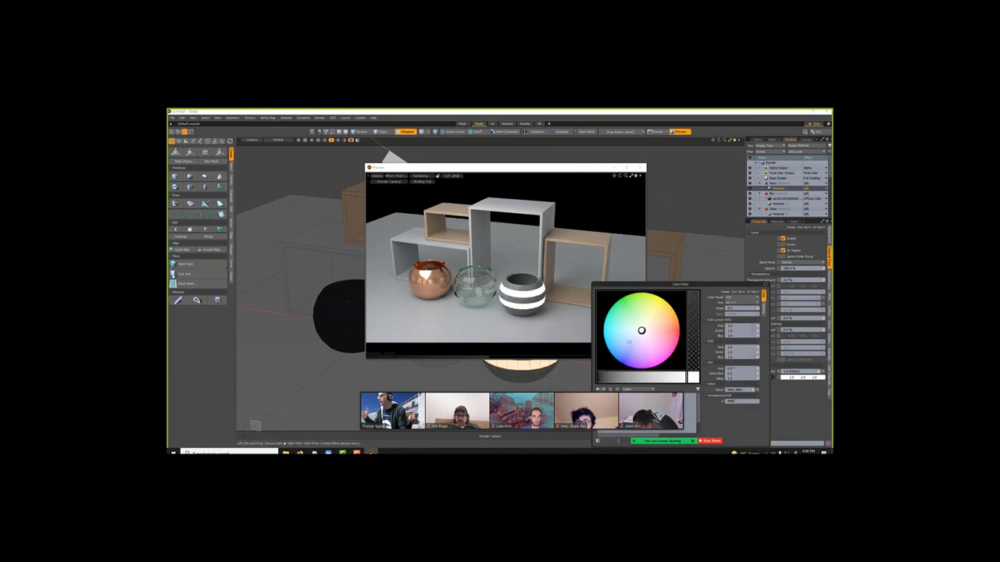
{"action": "left_click", "coordinate": [643, 329]}
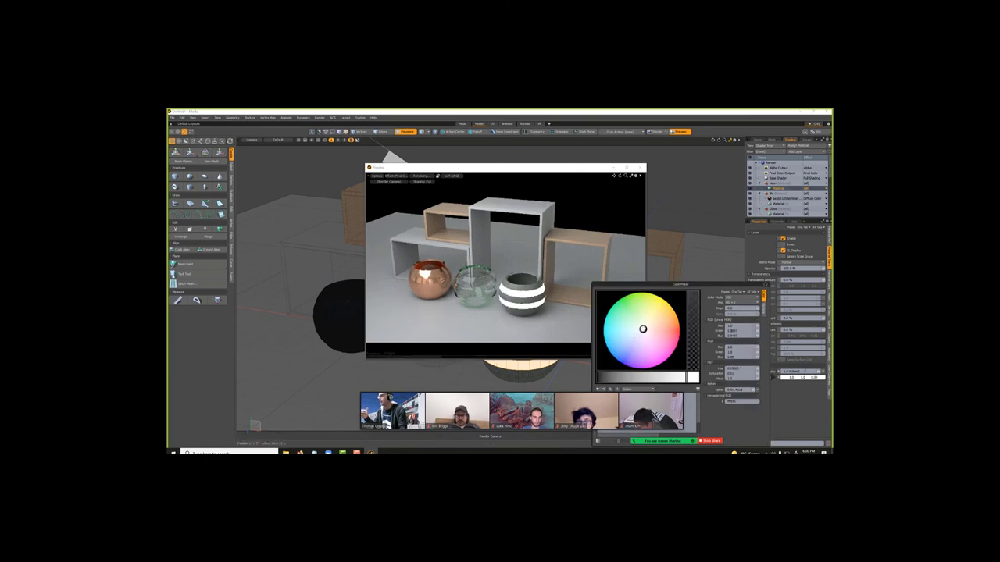
{"action": "left_click", "coordinate": [805, 375]}
{"action": "left_click", "coordinate": [802, 372]}
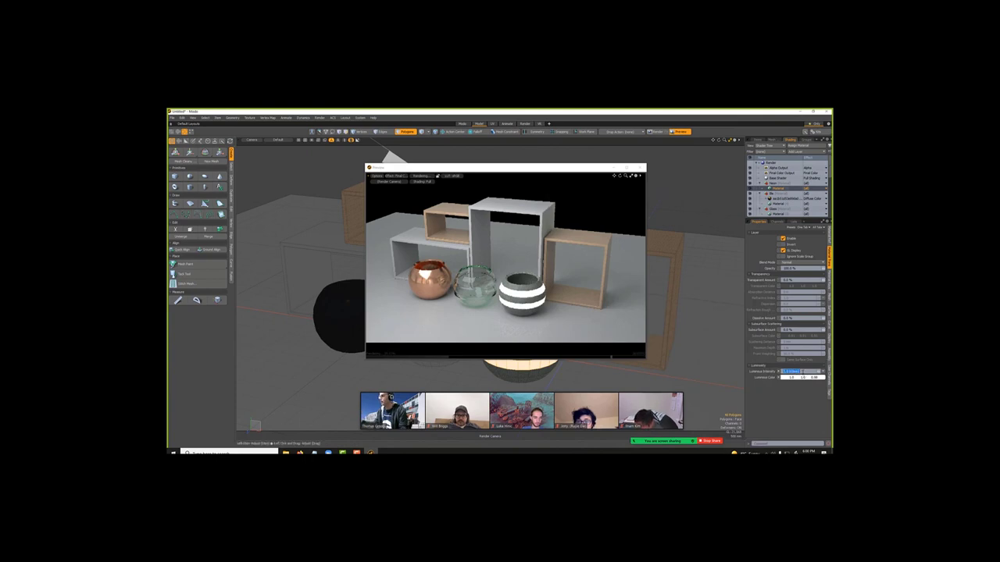
{"action": "type", "text": "2"}
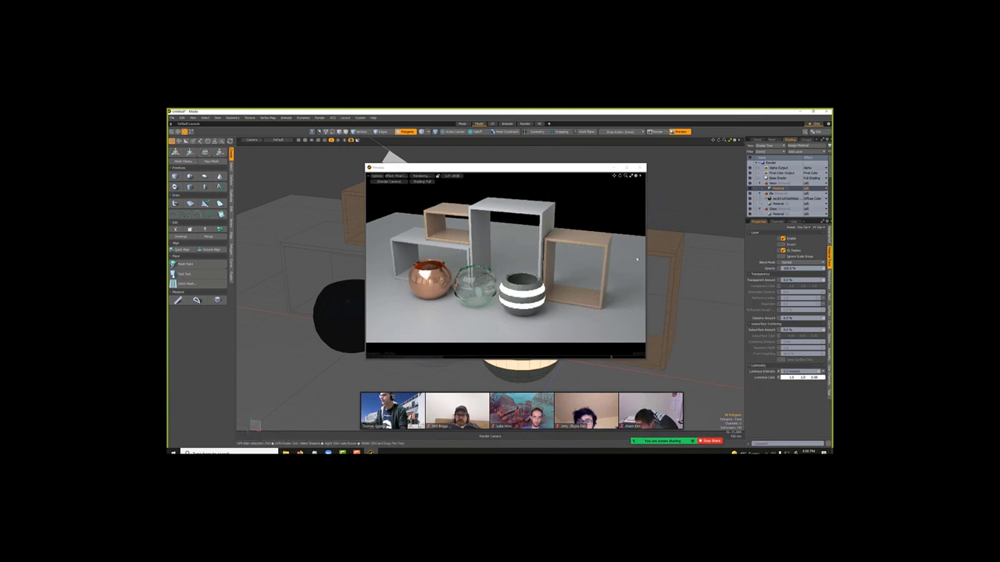
Enlarge the render preview of the glowing bands, and review the band material's surface and luminosity settings.
{"action": "scroll", "coordinate": [505, 266], "scroll_direction": "up", "scroll_amount": 3}
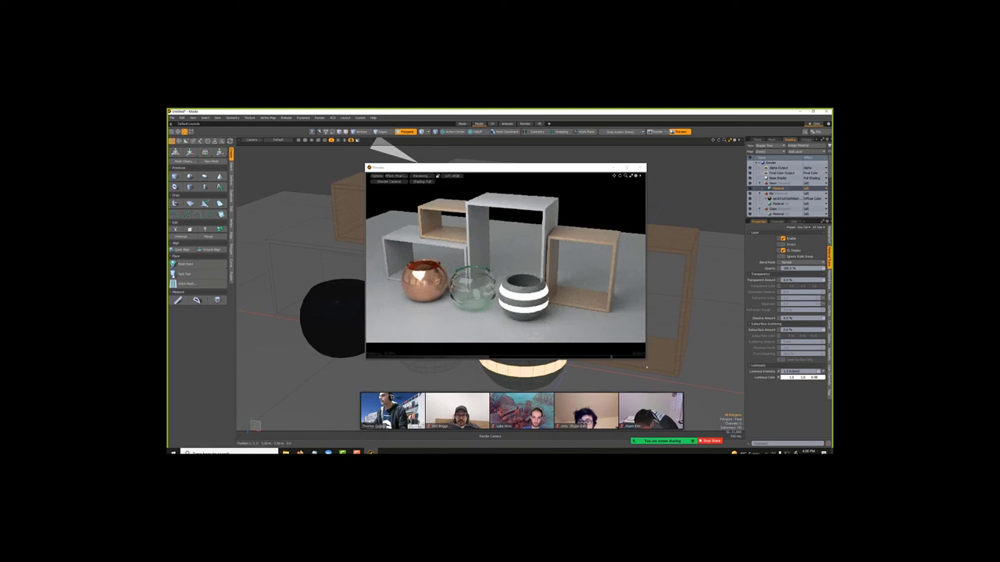
{"action": "left_click_drag", "start_coordinate": [645, 360], "coordinate": [662, 373]}
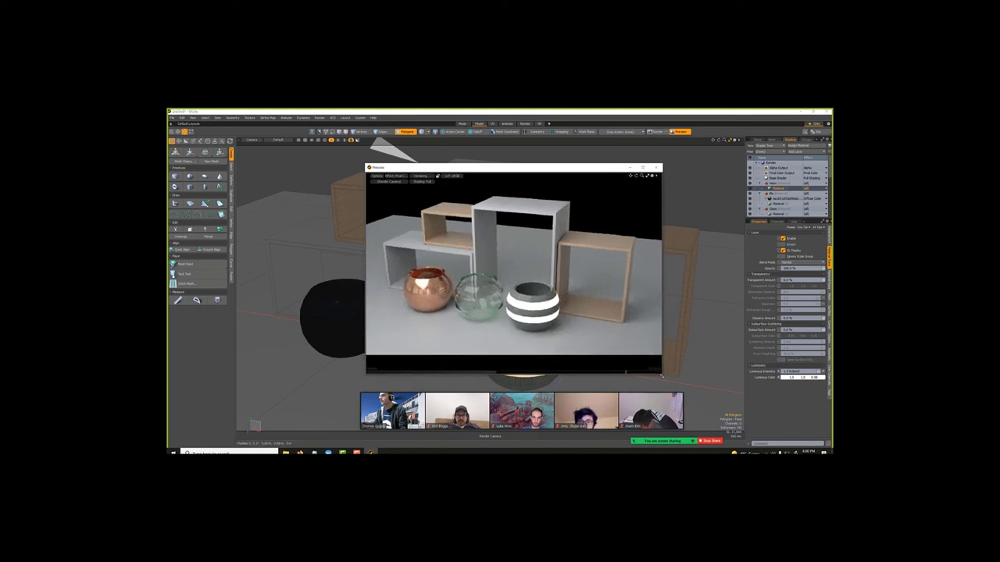
{"action": "left_click", "coordinate": [829, 235]}
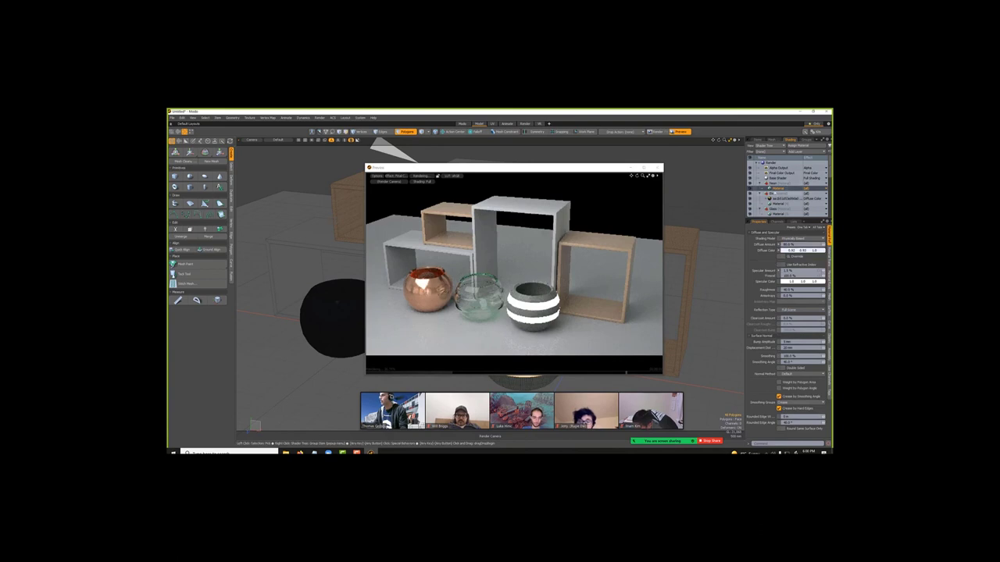
{"action": "left_click", "coordinate": [830, 262]}
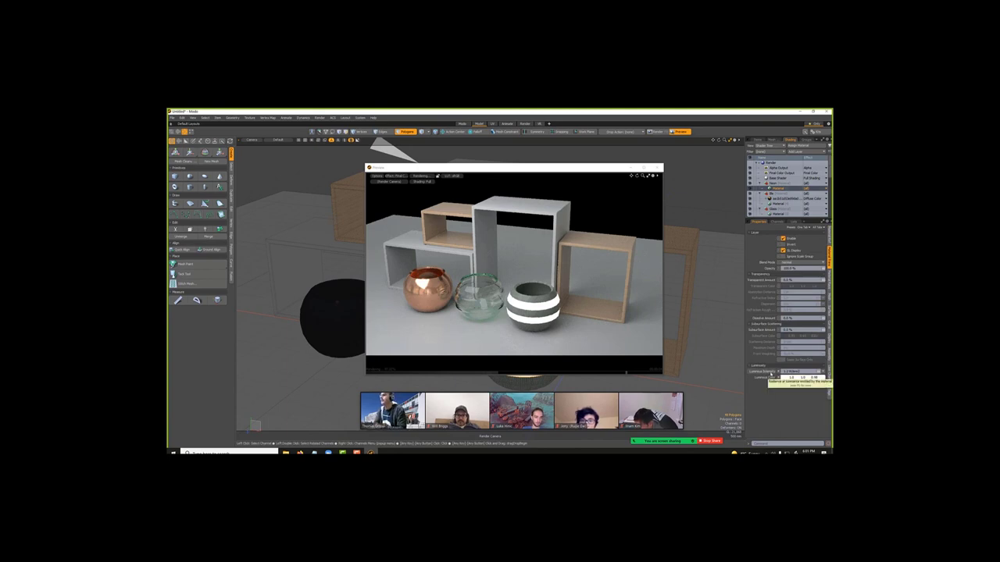
Render the full scene with the glowing vase bands, and set the rendered image's zoom to 100%.
{"action": "left_click", "coordinate": [320, 117]}
{"action": "left_click", "coordinate": [321, 123]}
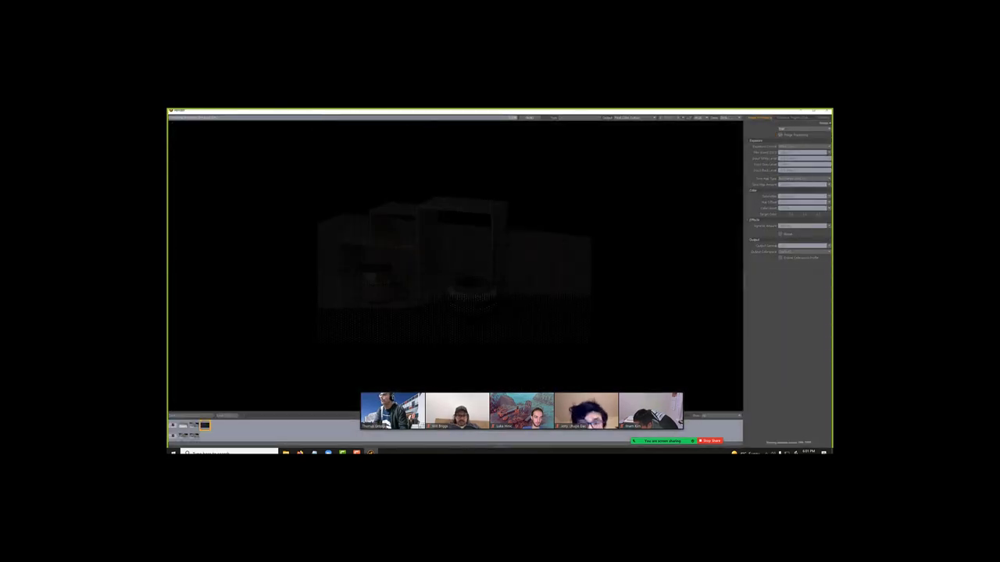
{"action": "left_click", "coordinate": [724, 118]}
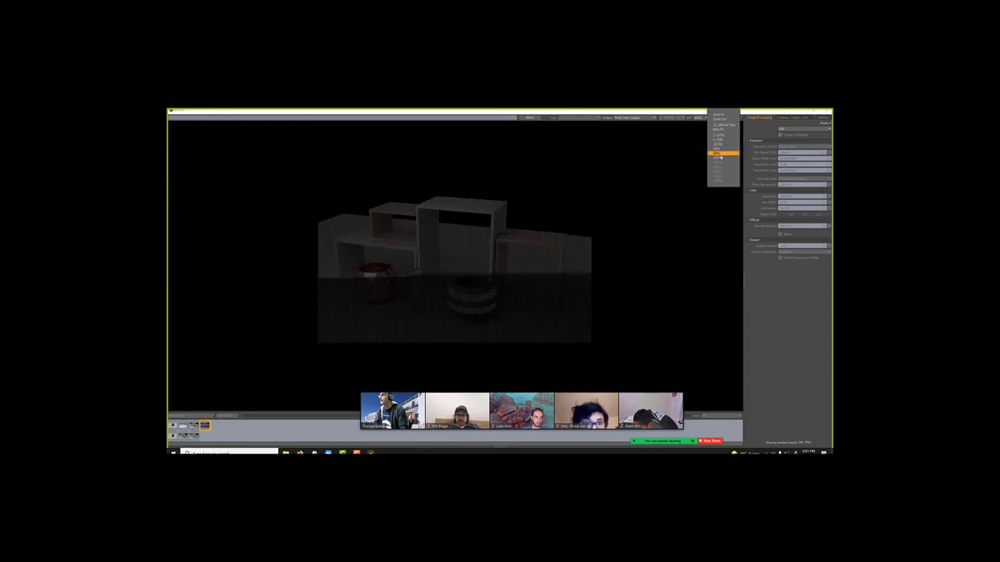
{"action": "left_click", "coordinate": [720, 158]}
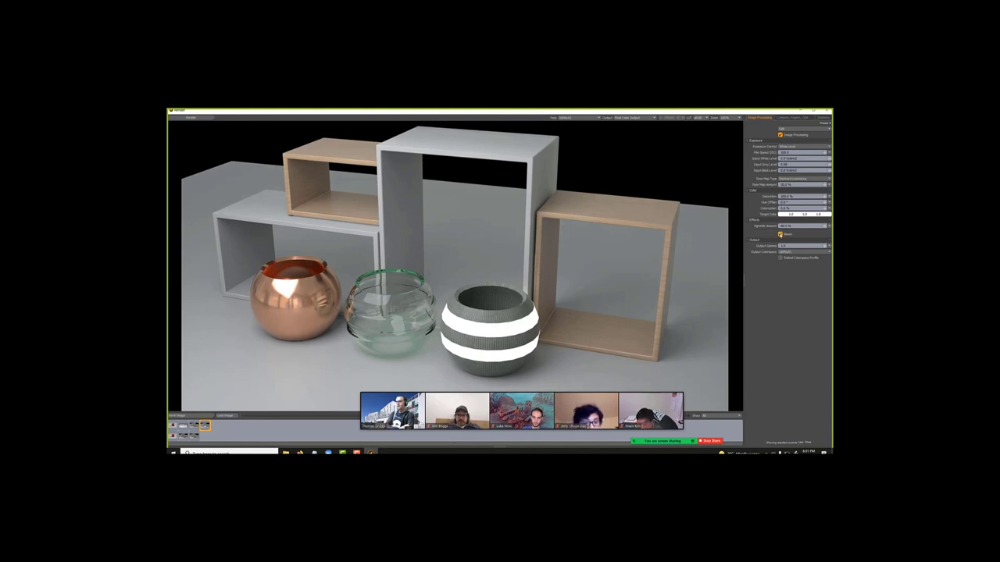
Enable bloom on the finished render, toggle it off and on to compare the vase's glow, and close the render window.
{"action": "left_click", "coordinate": [780, 233]}
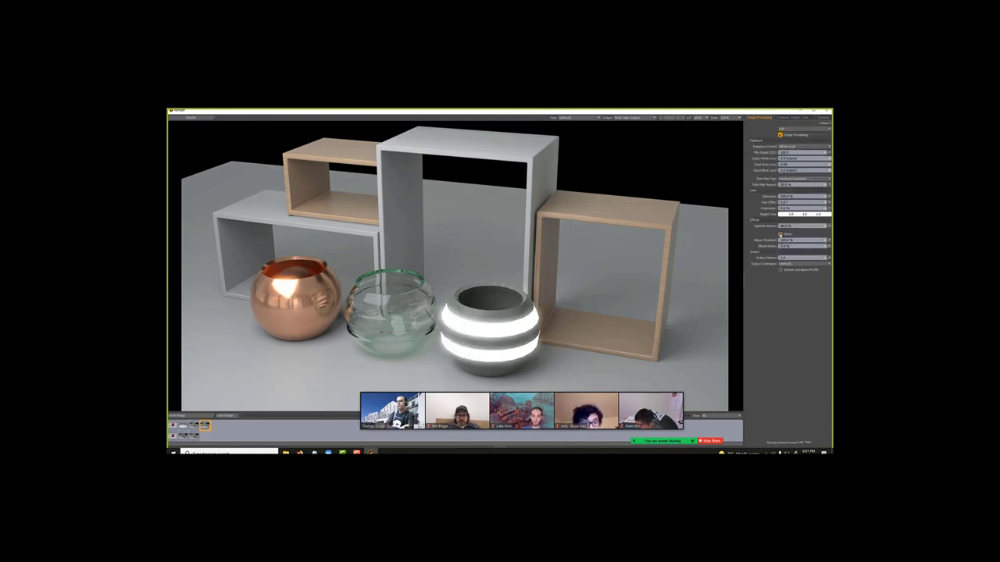
{"action": "left_click", "coordinate": [781, 234]}
{"action": "left_click", "coordinate": [781, 235]}
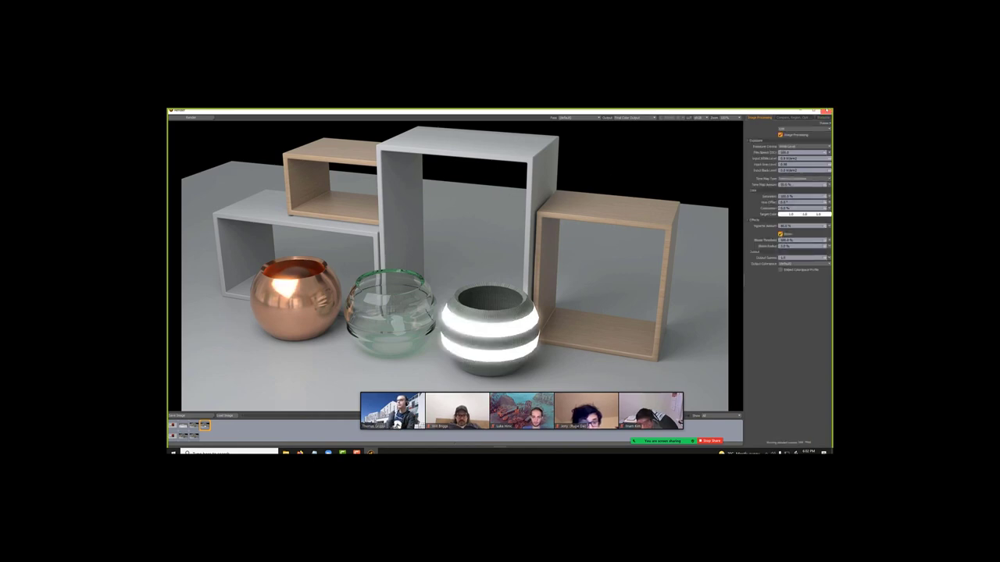
{"action": "left_click", "coordinate": [827, 110]}
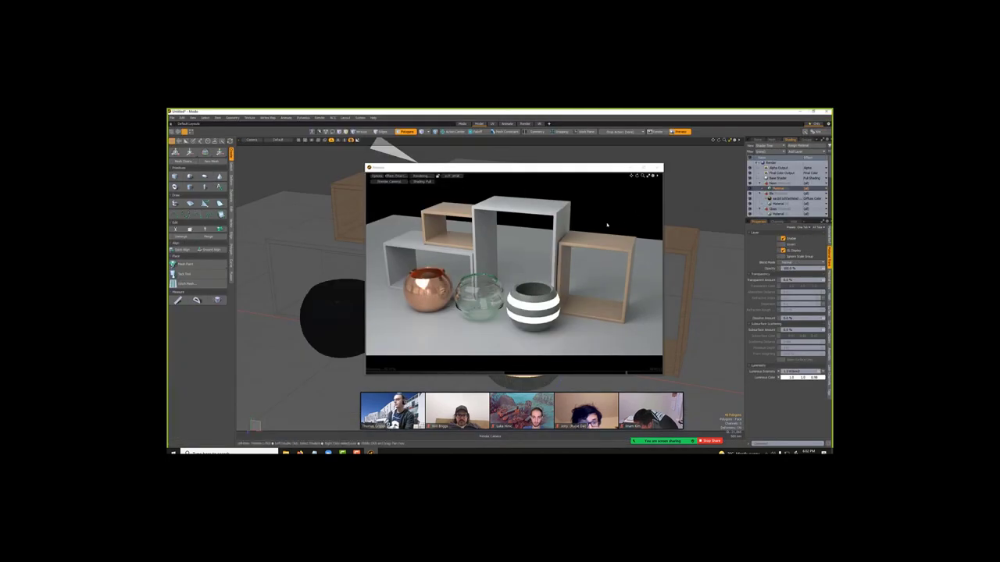